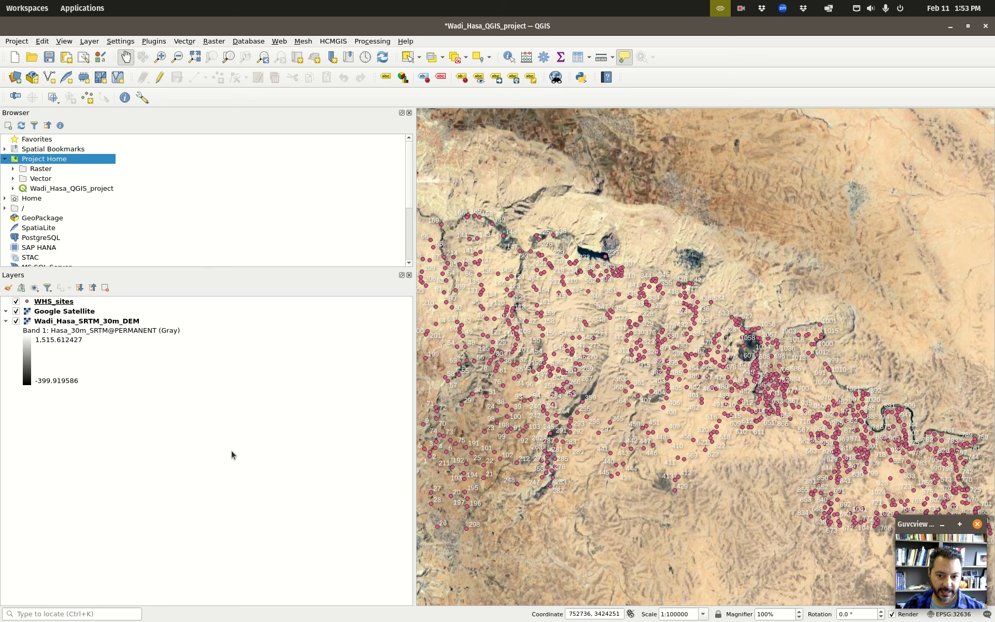
Step: Toggle the Google Satellite and WHS_sites layers off and back on to check what each one shows
{"action": "left_click", "coordinate": [16, 311]}
{"action": "left_click", "coordinate": [16, 311]}
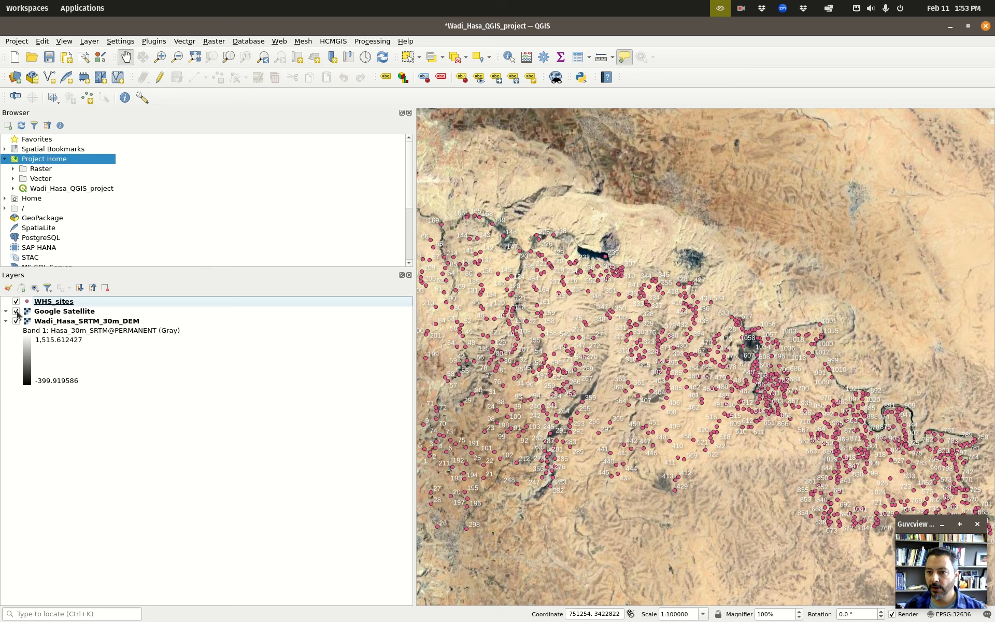
{"action": "left_click", "coordinate": [16, 301]}
{"action": "left_click", "coordinate": [16, 301]}
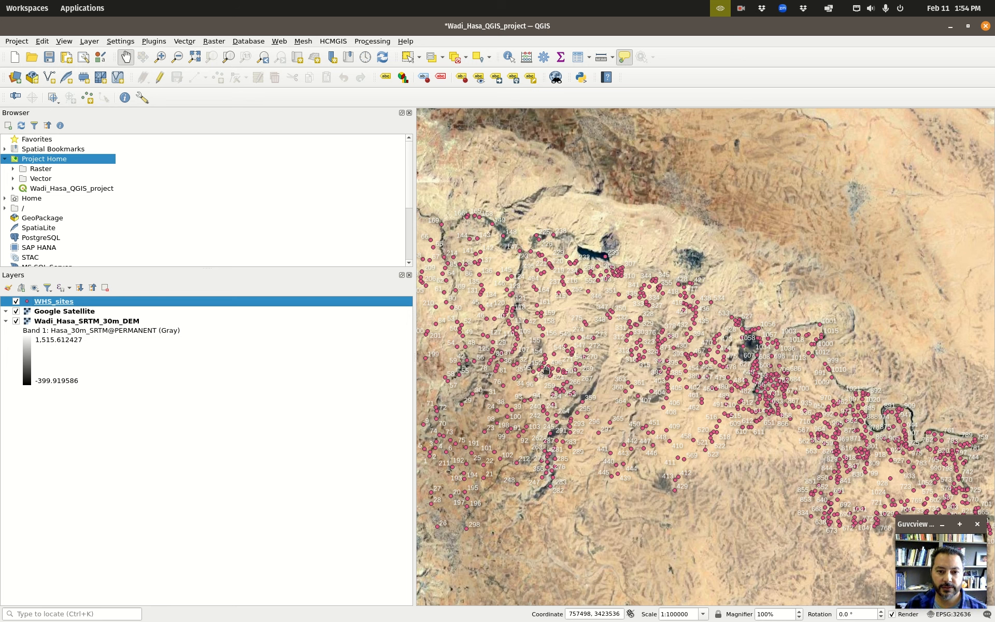
{"action": "mouse_move", "coordinate": [545, 368]}
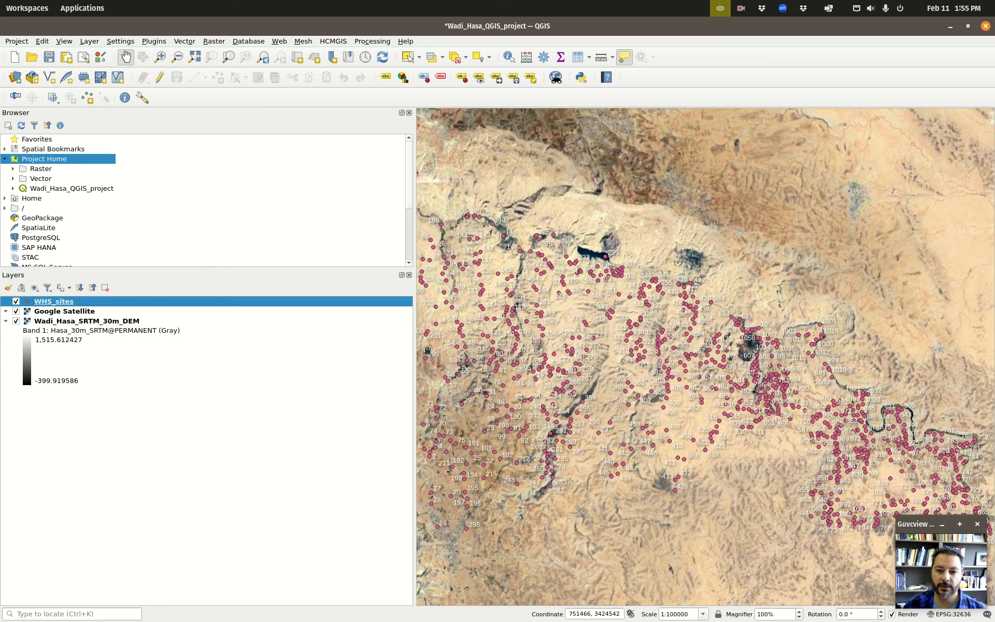
Step: Enable the scale bar decoration on the map with its default settings
{"action": "left_click", "coordinate": [64, 43]}
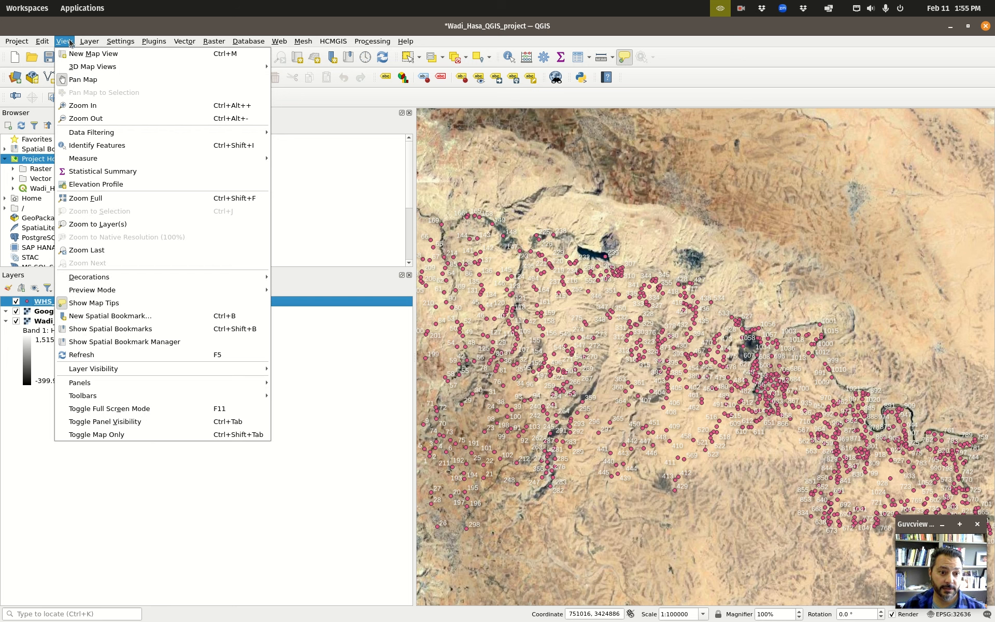
{"action": "mouse_move", "coordinate": [153, 275]}
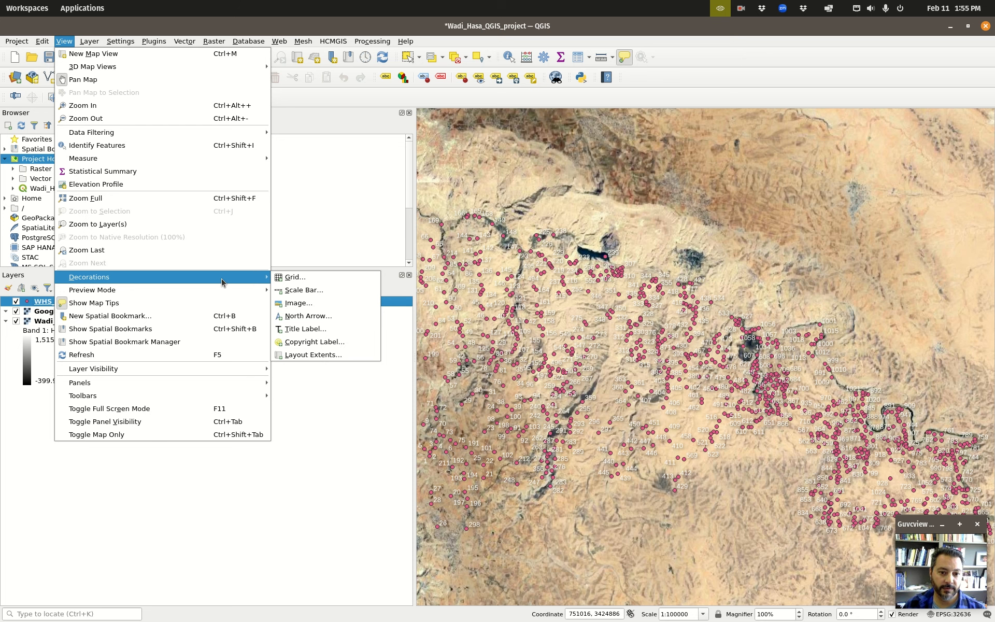
{"action": "left_click", "coordinate": [321, 294]}
{"action": "left_click_drag", "start_coordinate": [407, 218], "coordinate": [428, 204]}
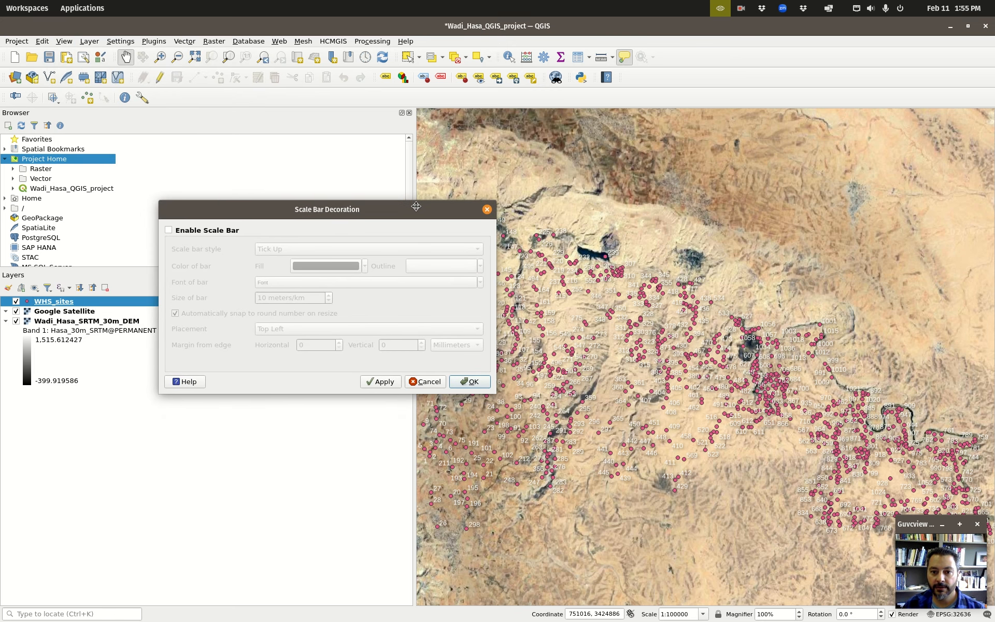
{"action": "left_click", "coordinate": [169, 230]}
{"action": "left_click", "coordinate": [382, 381]}
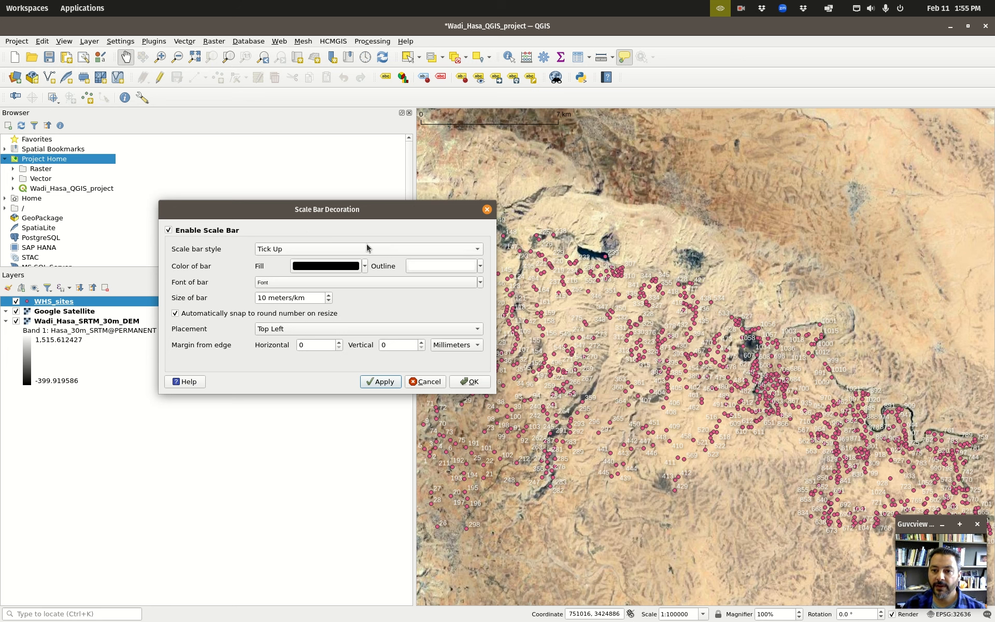
{"action": "left_click", "coordinate": [468, 381]}
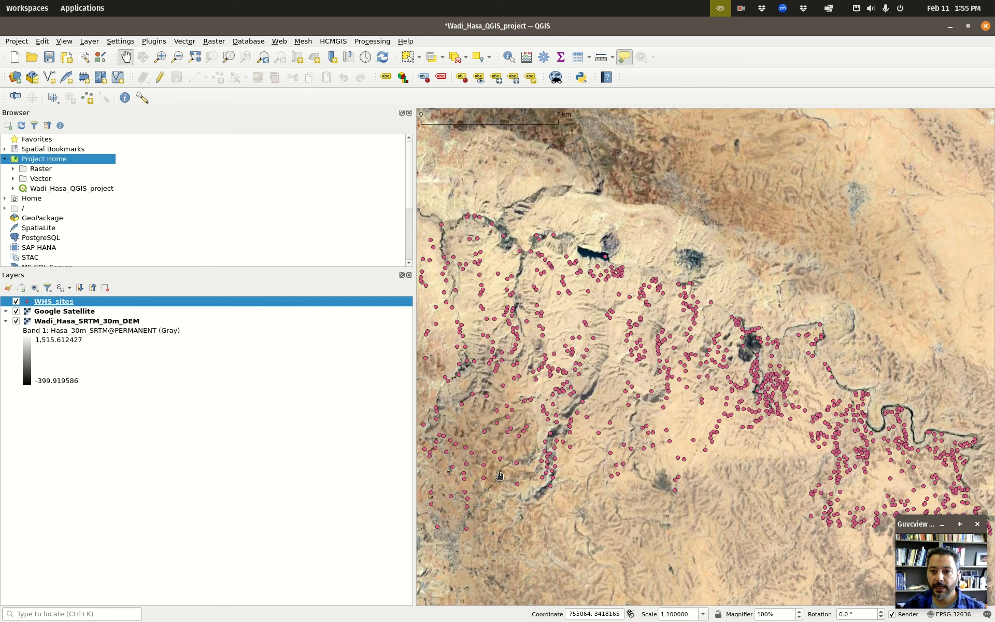
Step: Change the scale bar decoration's fill colour to white (#ffffff) and apply it
{"action": "left_click", "coordinate": [67, 41]}
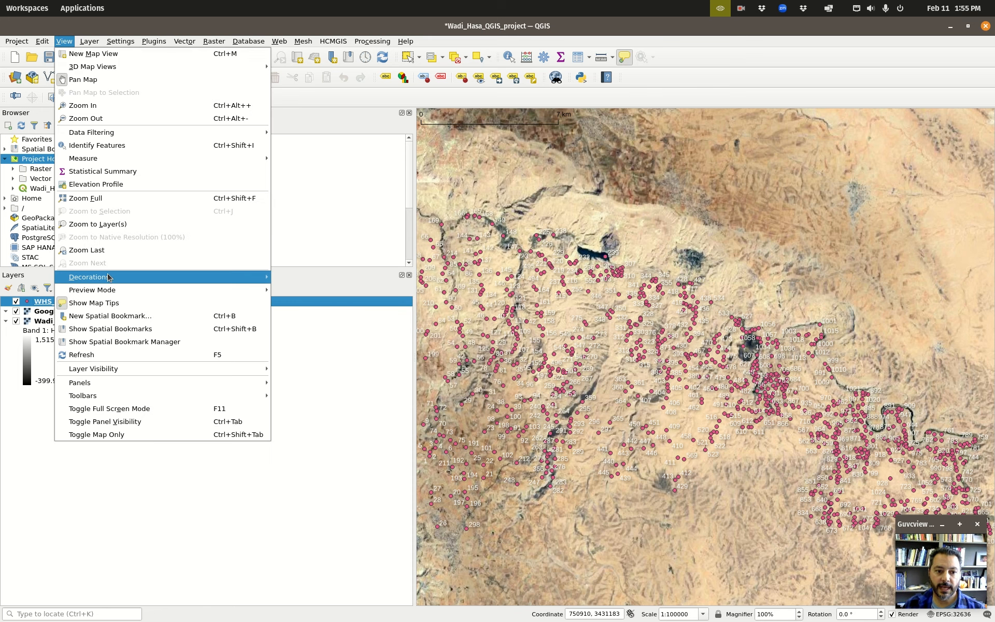
{"action": "mouse_move", "coordinate": [104, 277]}
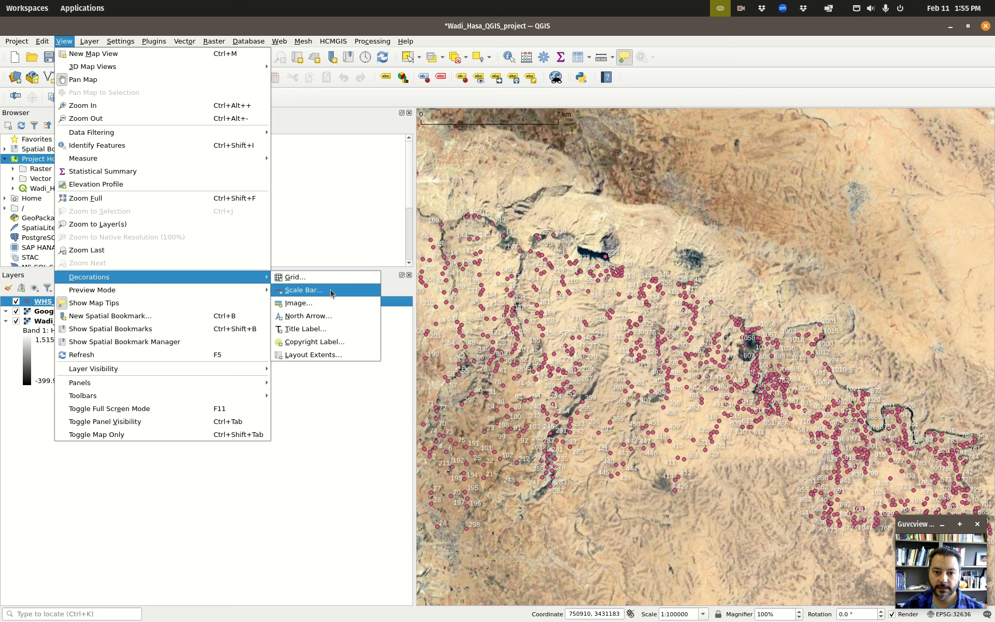
{"action": "left_click", "coordinate": [331, 290]}
{"action": "left_click_drag", "start_coordinate": [331, 215], "coordinate": [304, 224]}
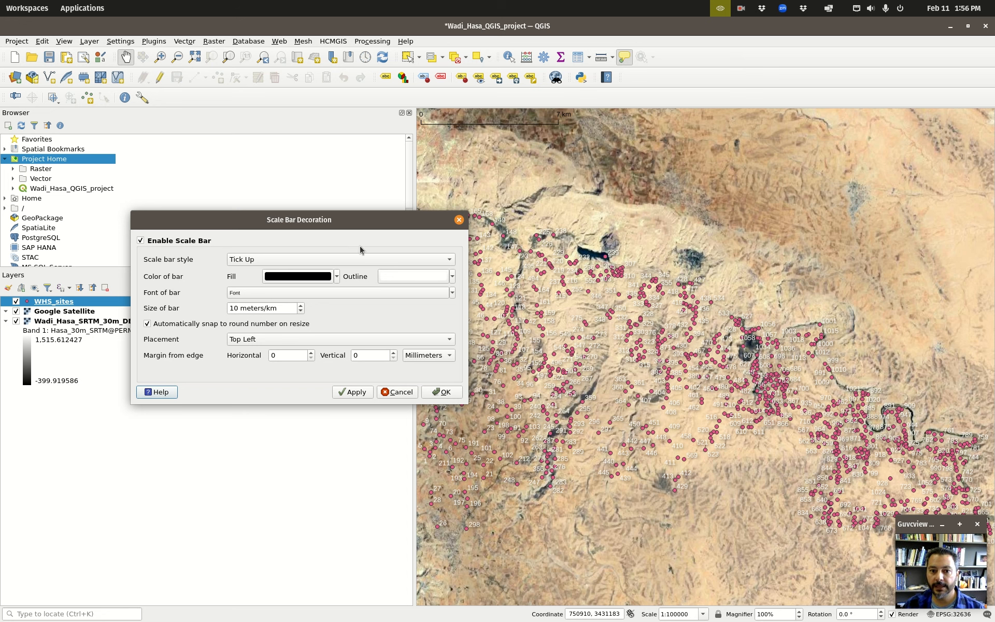
{"action": "left_click", "coordinate": [315, 280]}
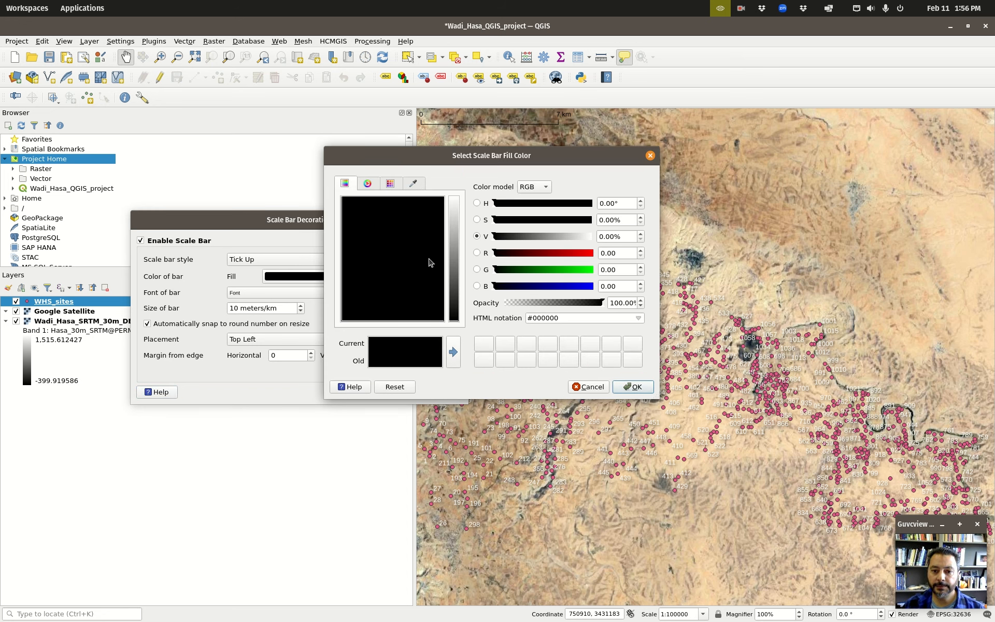
{"action": "left_click_drag", "start_coordinate": [453, 269], "coordinate": [450, 195]}
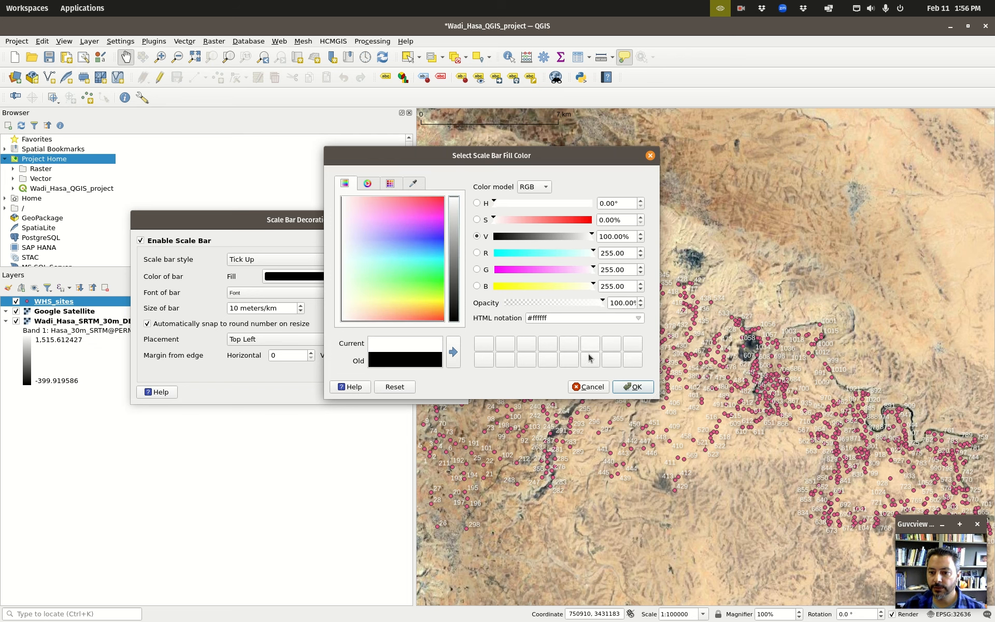
{"action": "left_click", "coordinate": [632, 388]}
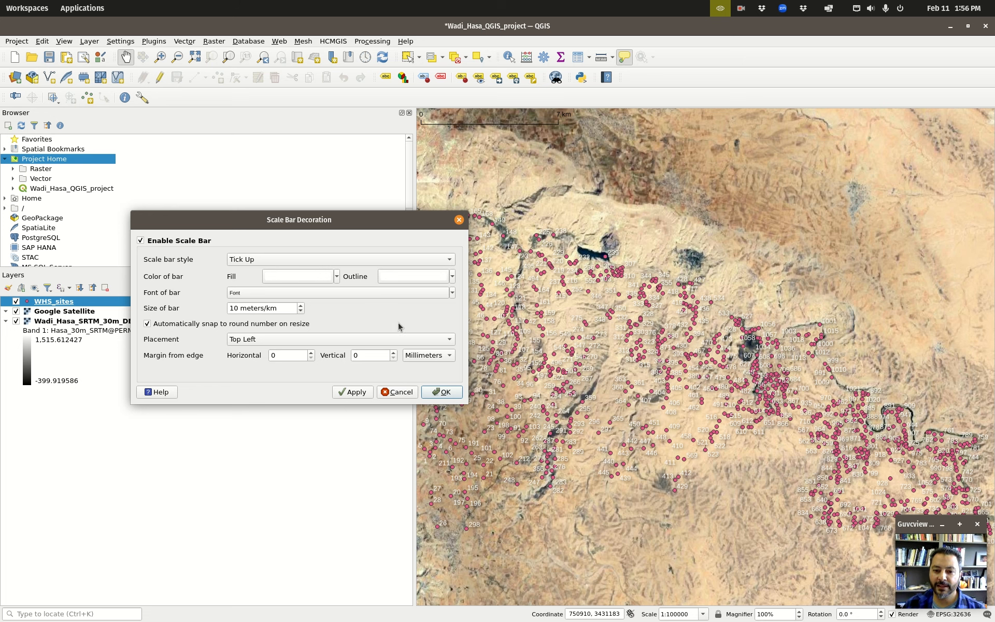
{"action": "left_click", "coordinate": [353, 392]}
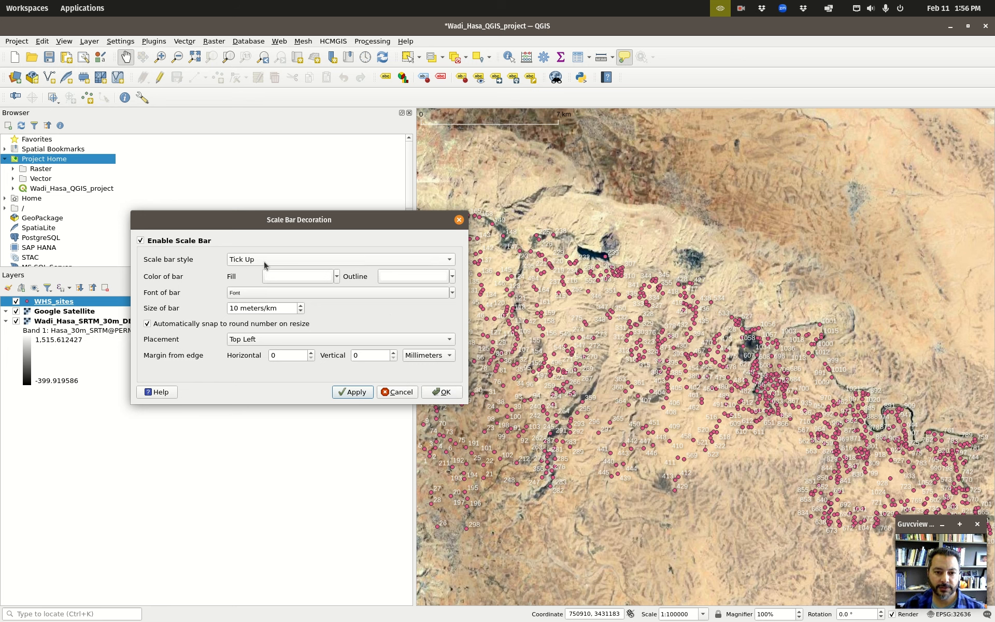
Step: Set the scale bar style to Box and apply it to the map
{"action": "left_click", "coordinate": [242, 259]}
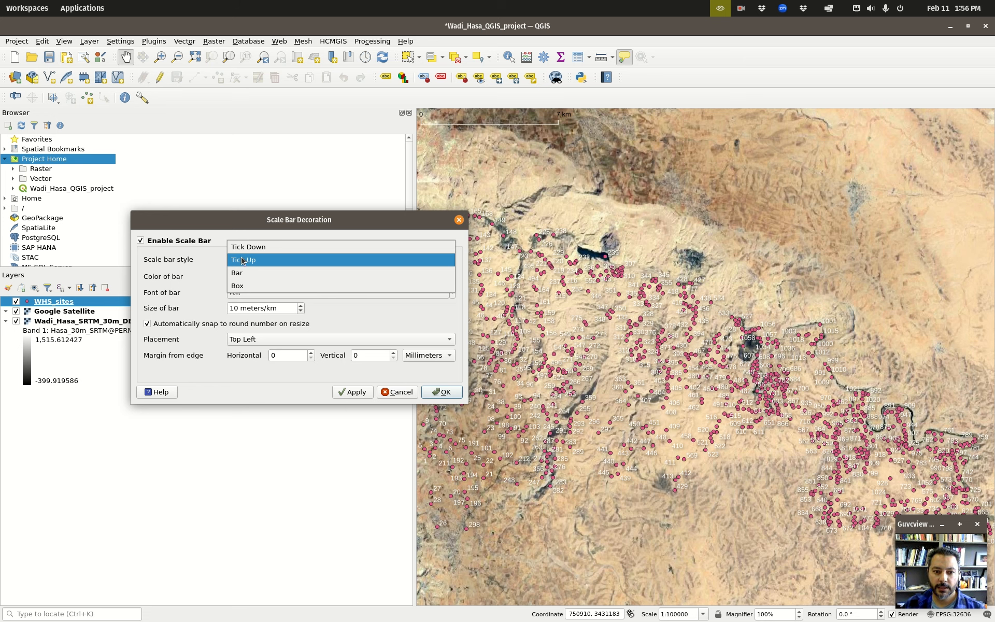
{"action": "left_click", "coordinate": [248, 281]}
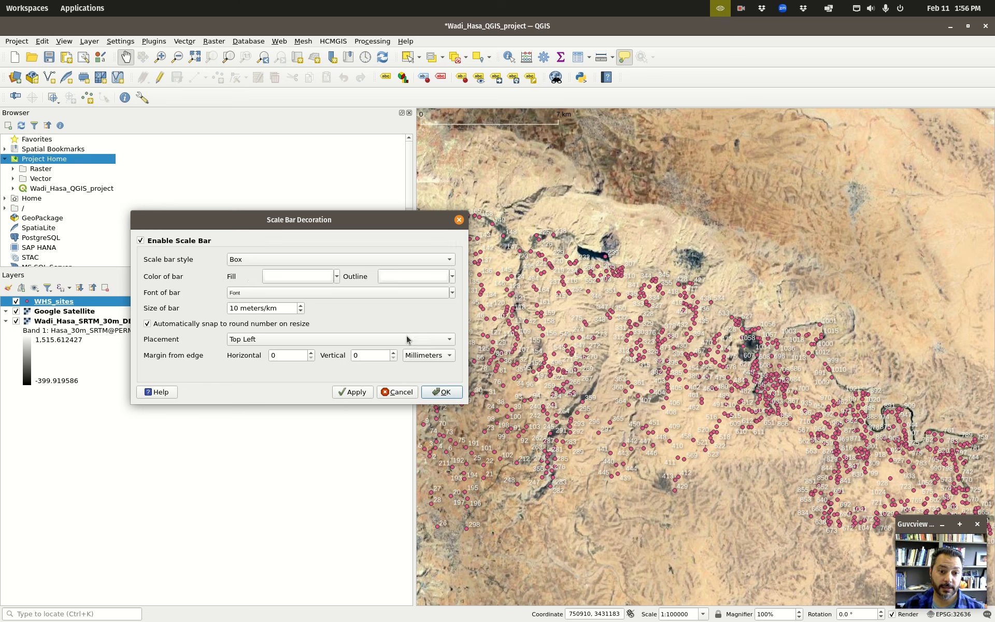
{"action": "left_click", "coordinate": [365, 391]}
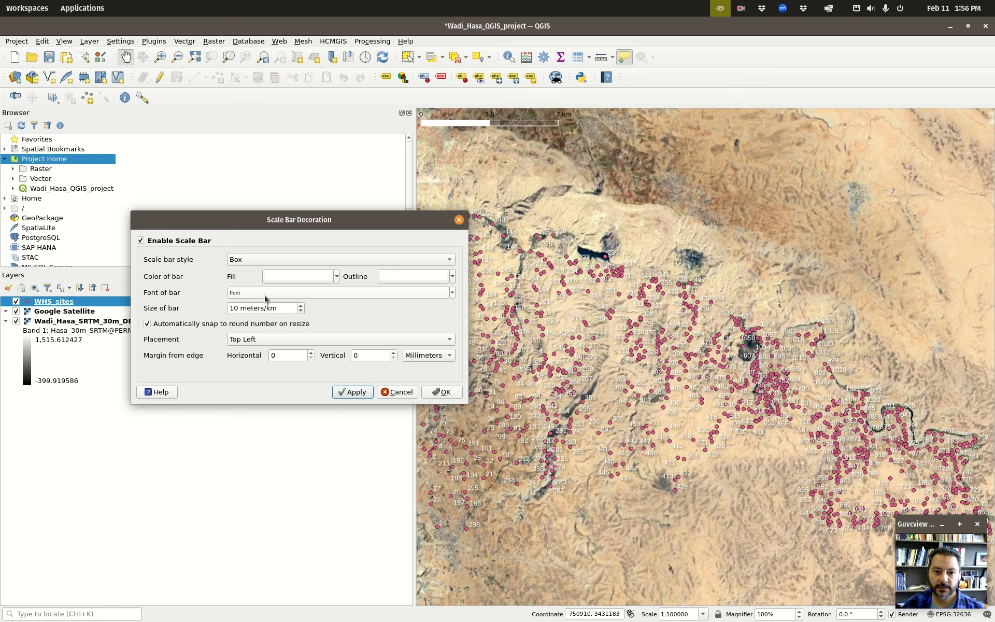
Step: Set the scale bar's text colour to white (#ffffff)
{"action": "left_click", "coordinate": [287, 291]}
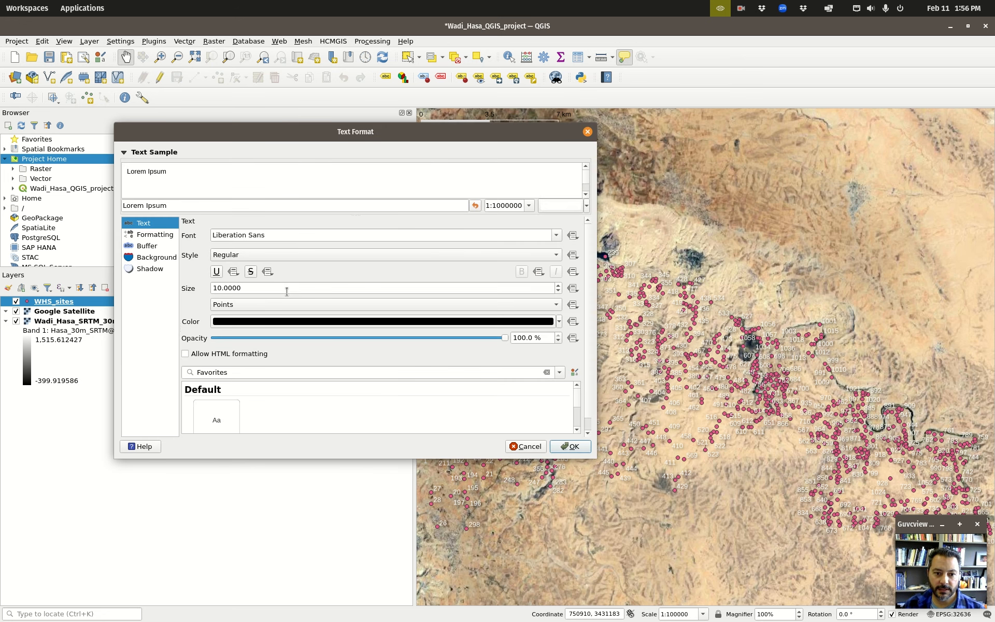
{"action": "scroll", "coordinate": [315, 411], "scroll_direction": "down", "scroll_amount": 2}
{"action": "scroll", "coordinate": [305, 402], "scroll_direction": "up", "scroll_amount": 2}
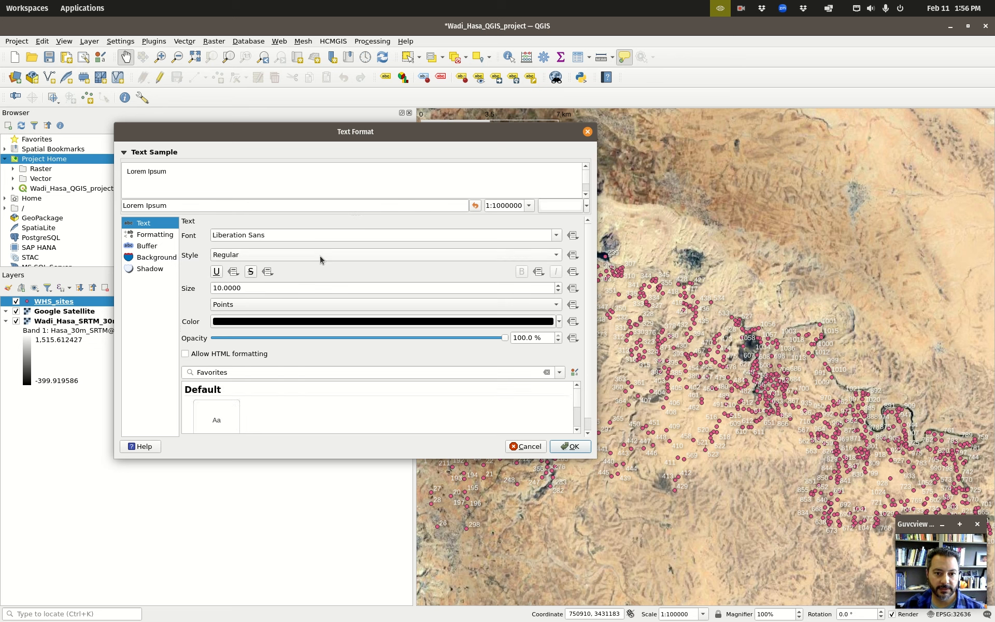
{"action": "left_click", "coordinate": [278, 322]}
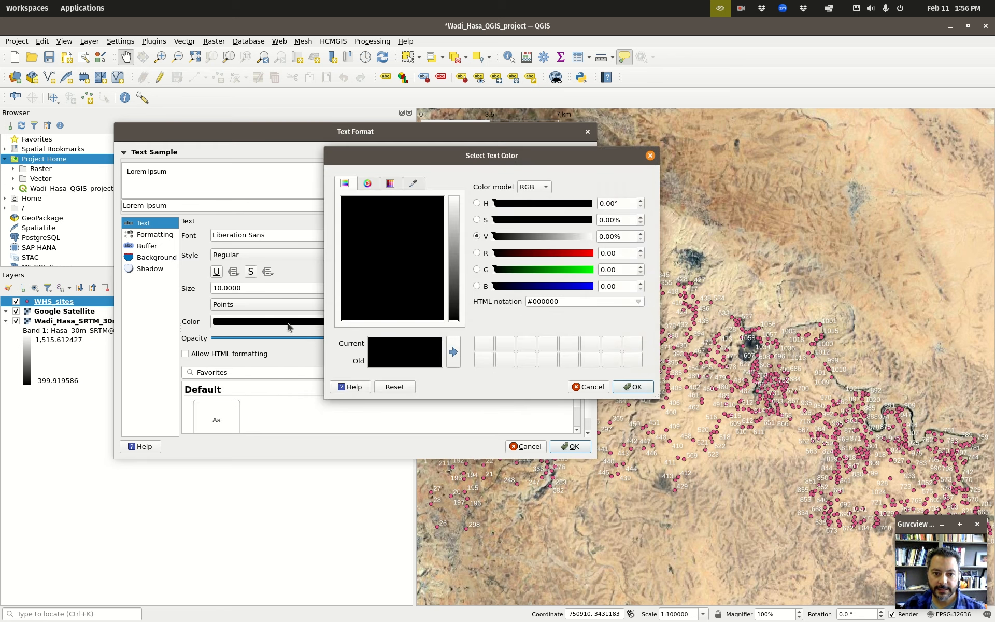
{"action": "left_click_drag", "start_coordinate": [459, 244], "coordinate": [459, 191]}
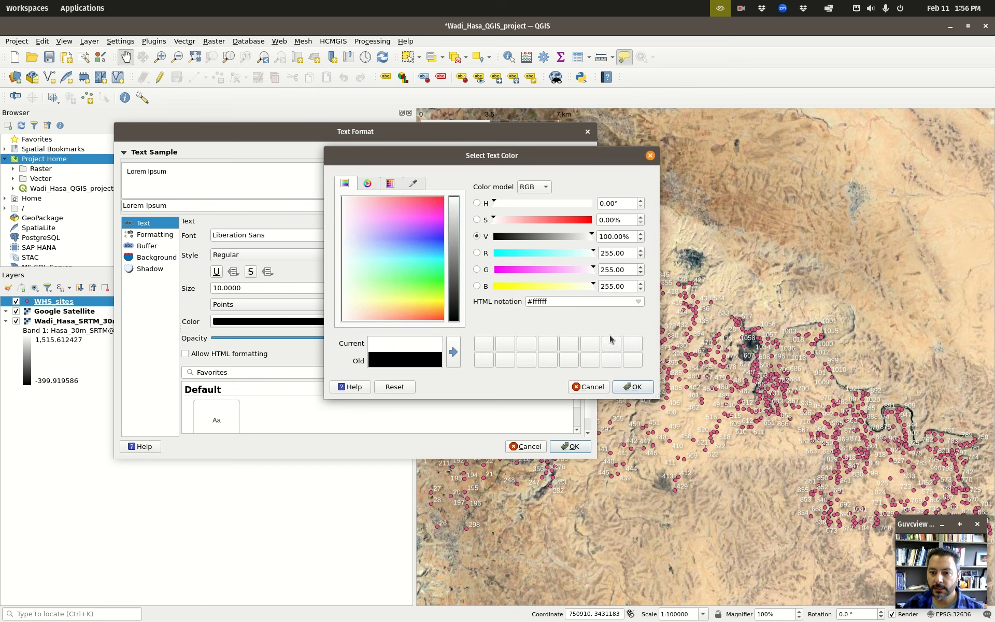
{"action": "left_click", "coordinate": [633, 386]}
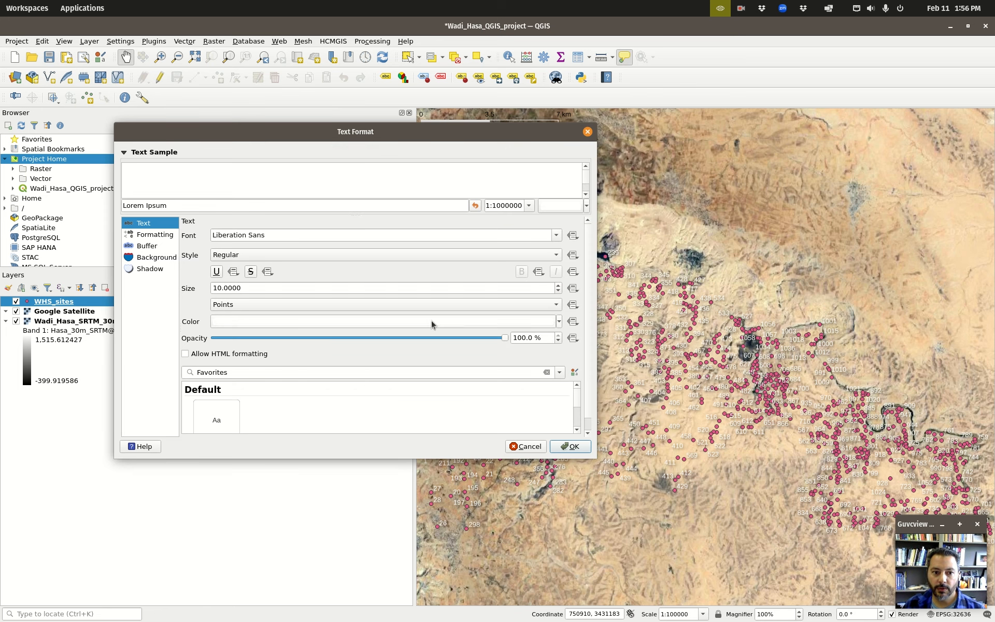
Step: Enable a drop shadow for the scale bar text and apply the new text format
{"action": "left_click", "coordinate": [154, 273]}
{"action": "left_click", "coordinate": [228, 235]}
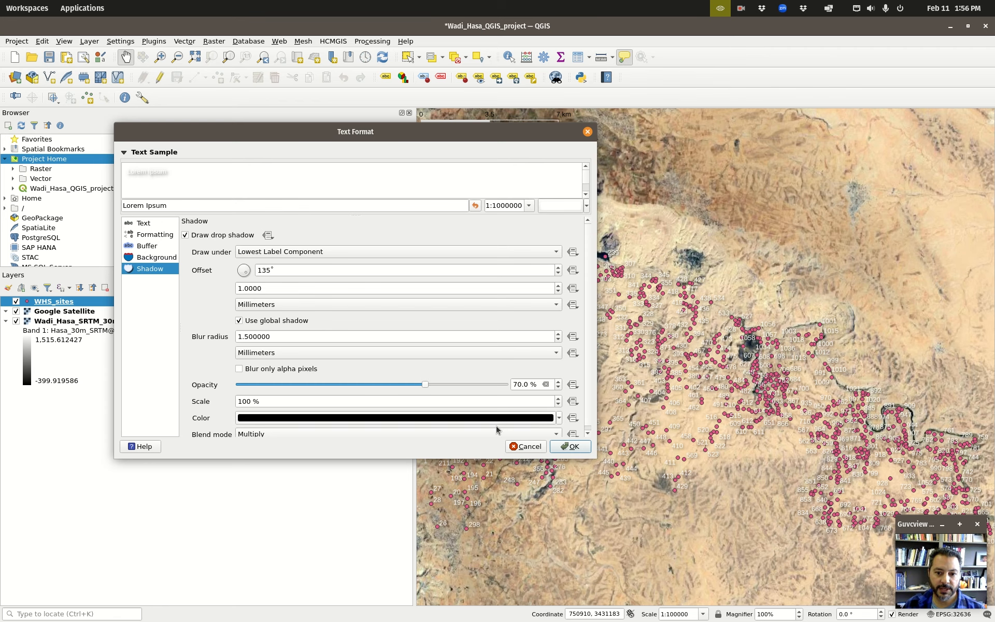
{"action": "left_click", "coordinate": [570, 446]}
{"action": "left_click", "coordinate": [360, 393]}
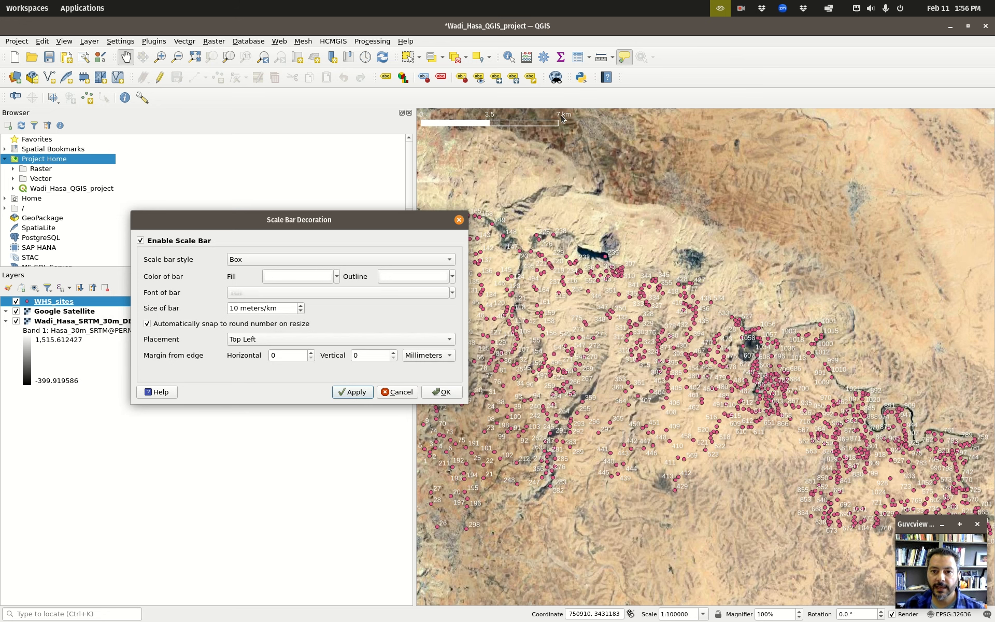
Step: Increase the scale bar's font size to 12 points and apply it
{"action": "left_click", "coordinate": [320, 293]}
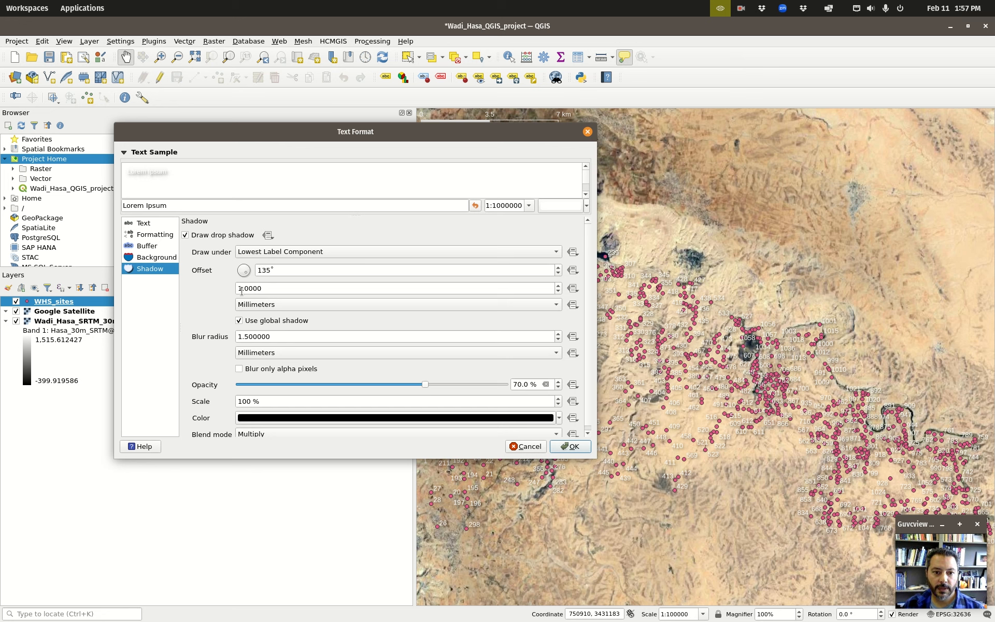
{"action": "left_click", "coordinate": [149, 223]}
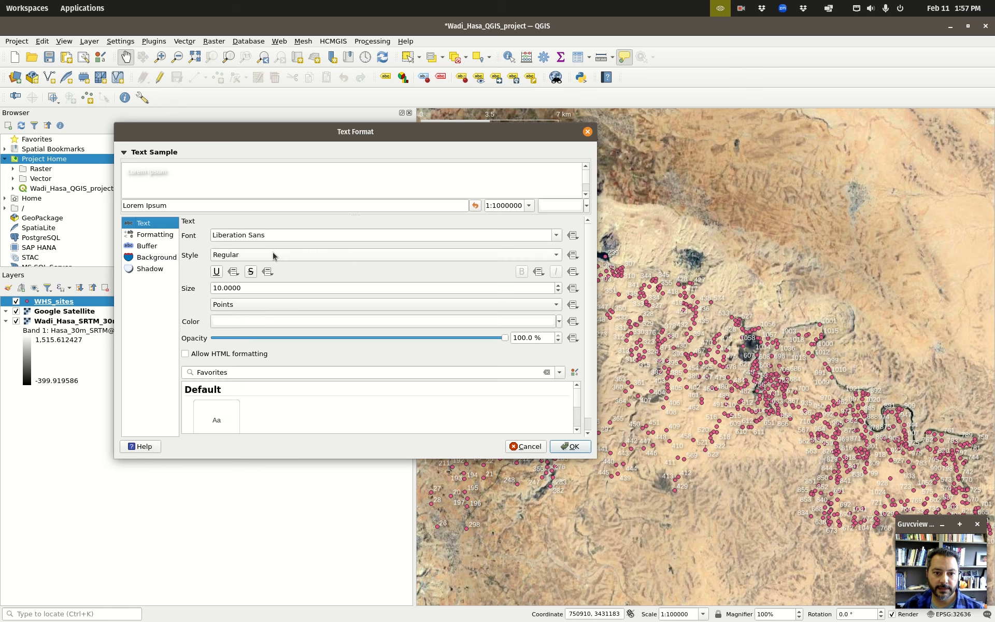
{"action": "left_click", "coordinate": [558, 285]}
{"action": "left_click", "coordinate": [557, 285]}
{"action": "left_click", "coordinate": [564, 449]}
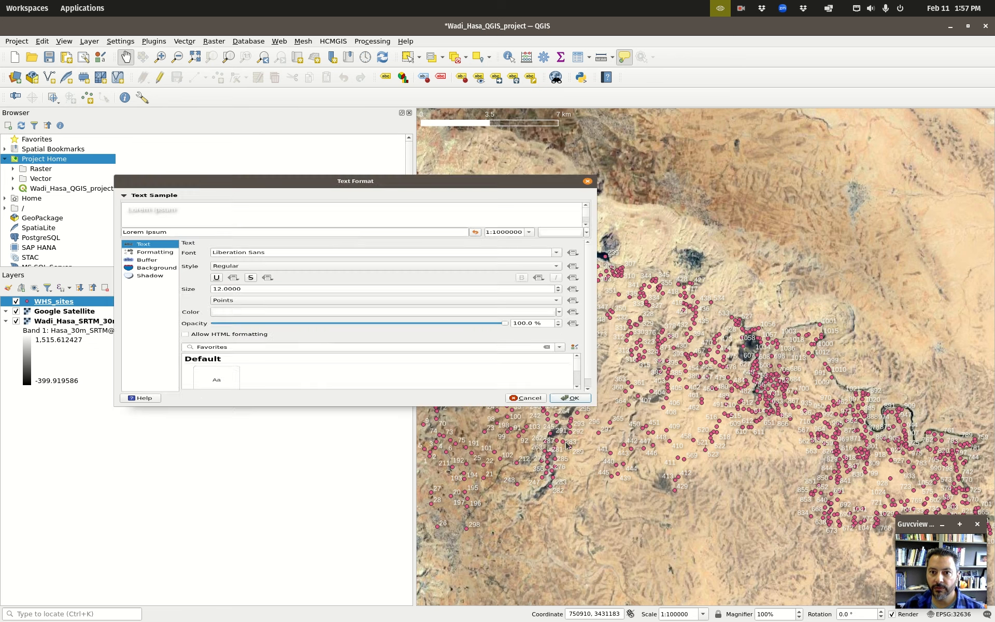
{"action": "left_click", "coordinate": [360, 393]}
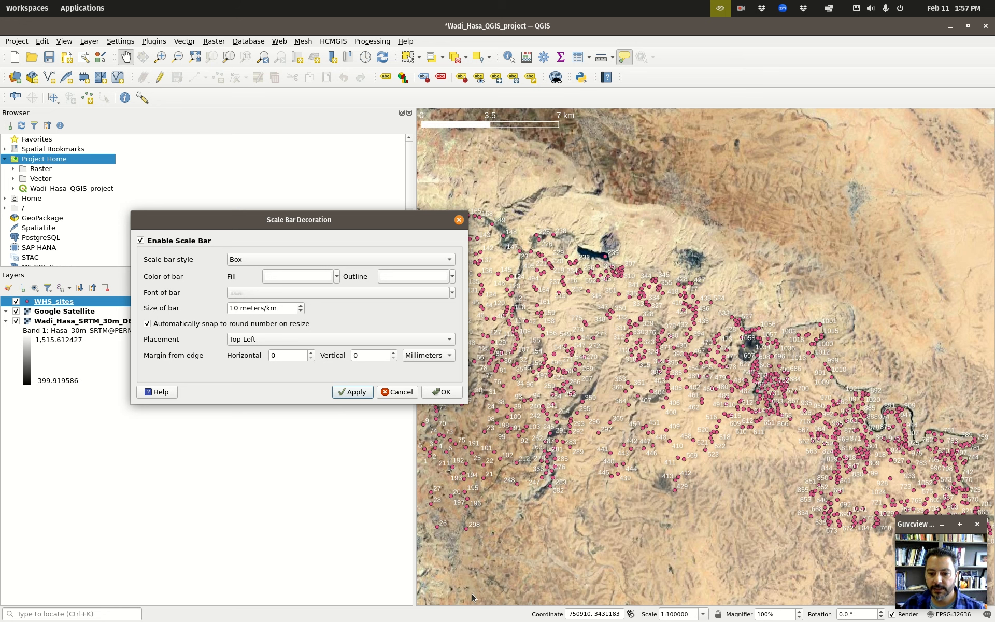
Step: Set the scale bar's placement to Bottom Left and accept the decoration settings
{"action": "left_click", "coordinate": [270, 340]}
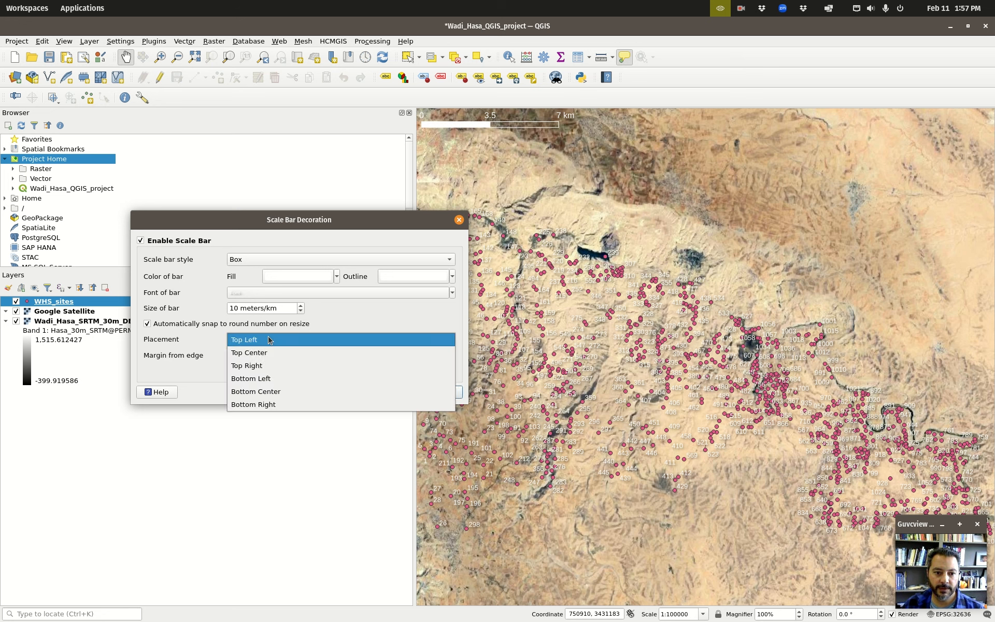
{"action": "left_click", "coordinate": [269, 378]}
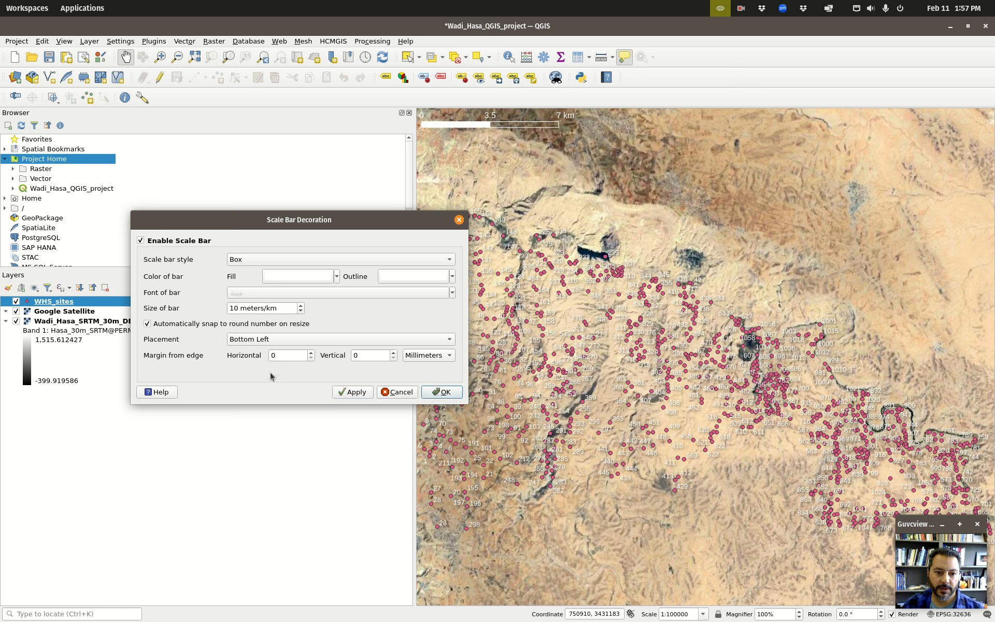
{"action": "left_click", "coordinate": [447, 393]}
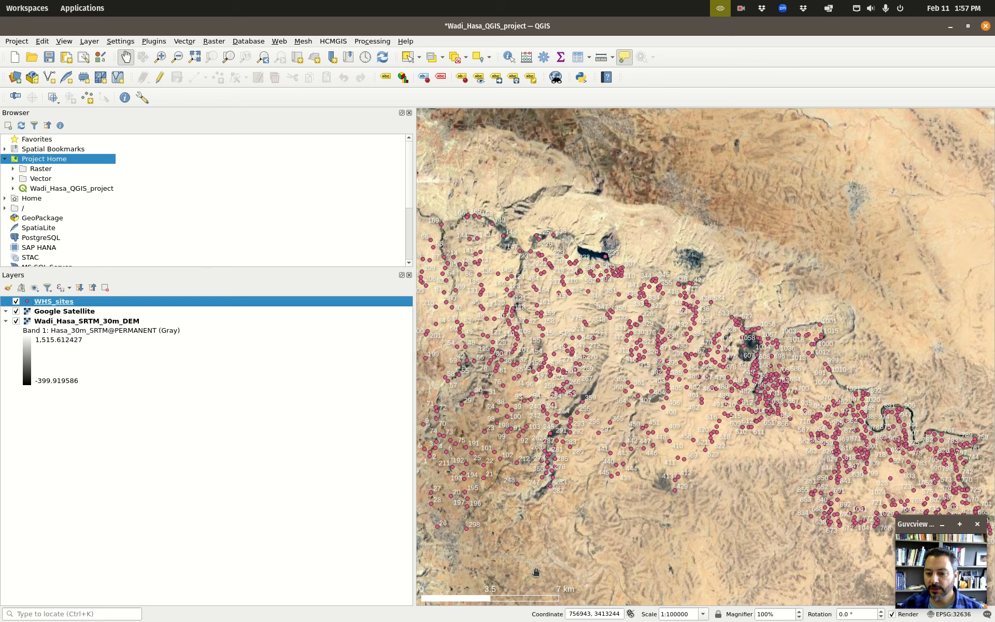
Step: Zoom the map in to 1:12500 and back out to 1:25000 to check how the scale bar adapts
{"action": "scroll", "coordinate": [535, 573], "scroll_direction": "up", "scroll_amount": 2}
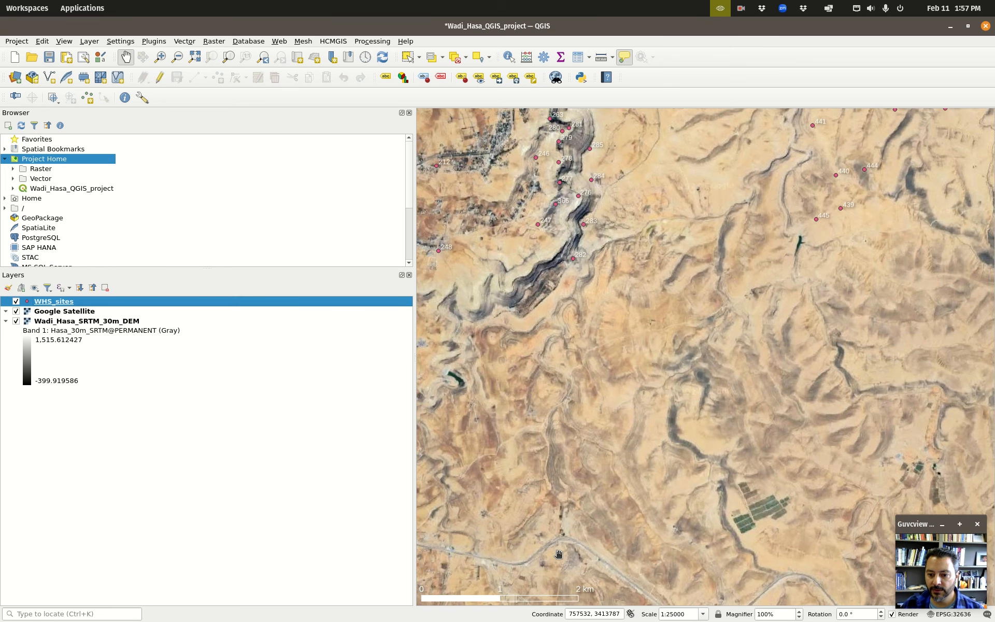
{"action": "scroll", "coordinate": [559, 547], "scroll_direction": "up", "scroll_amount": 1}
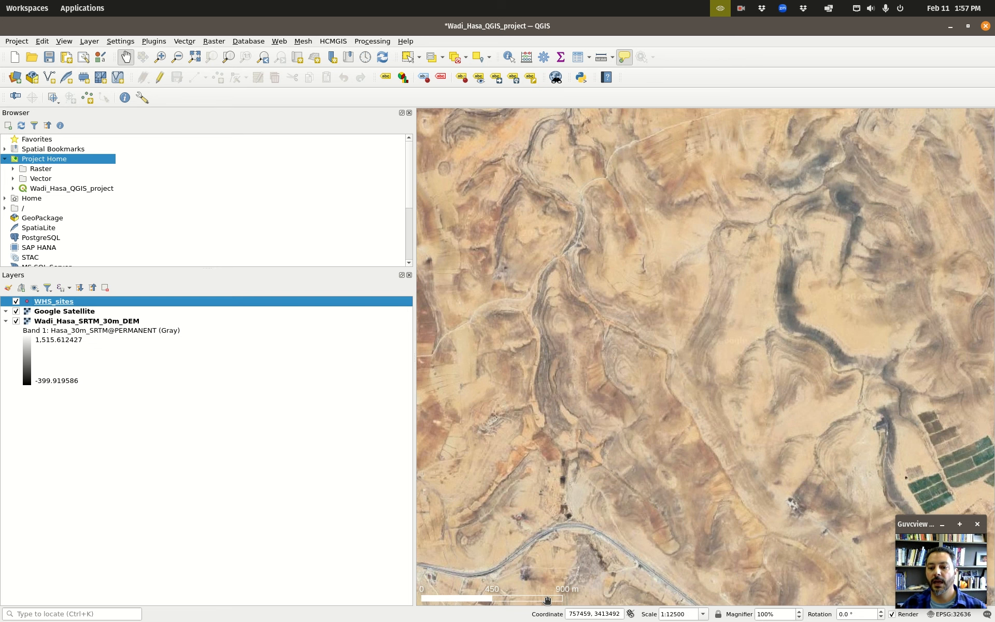
{"action": "scroll", "coordinate": [547, 600], "scroll_direction": "down", "scroll_amount": 1}
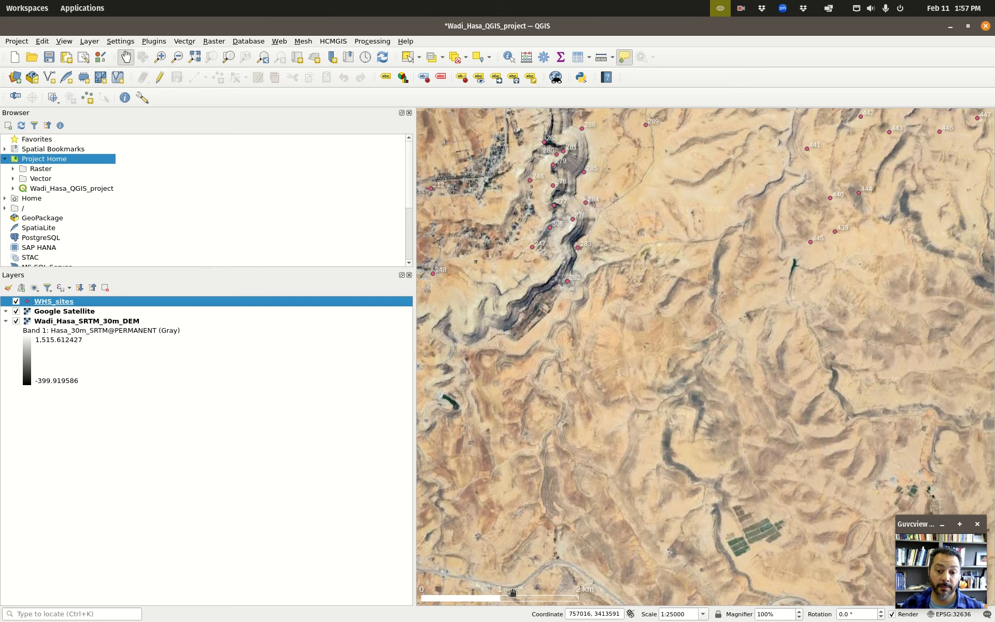
Step: Zoom the map out to 1:100000 and centre the surveyed sites to check the scale bar at that scale
{"action": "scroll", "coordinate": [512, 592], "scroll_direction": "down", "scroll_amount": 1}
{"action": "scroll", "coordinate": [533, 596], "scroll_direction": "down", "scroll_amount": 1}
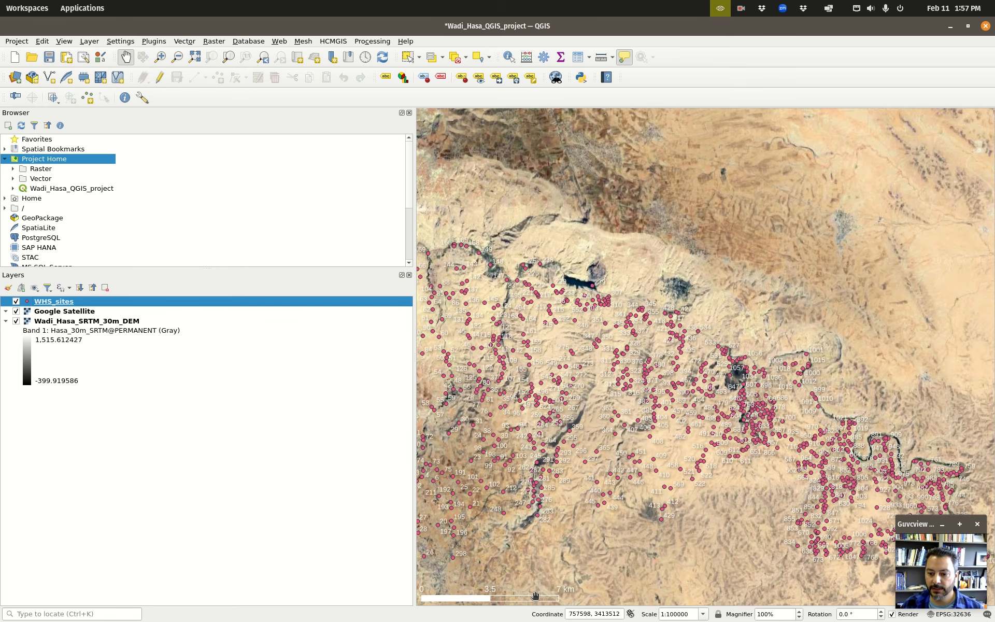
{"action": "scroll", "coordinate": [536, 589], "scroll_direction": "down", "scroll_amount": 1}
{"action": "scroll", "coordinate": [561, 560], "scroll_direction": "up", "scroll_amount": 1}
{"action": "left_click_drag", "start_coordinate": [562, 554], "coordinate": [636, 397]}
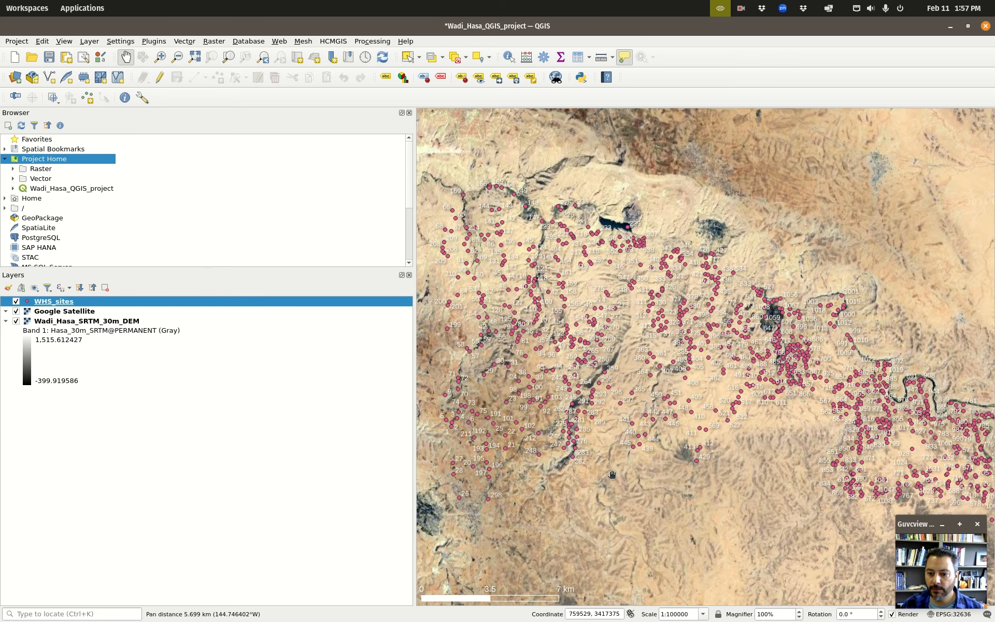
Step: Set the map scale to exactly 1:10000 and look over the site points at that scale
{"action": "left_click", "coordinate": [677, 614]}
{"action": "left_click_drag", "start_coordinate": [695, 614], "coordinate": [664, 614]}
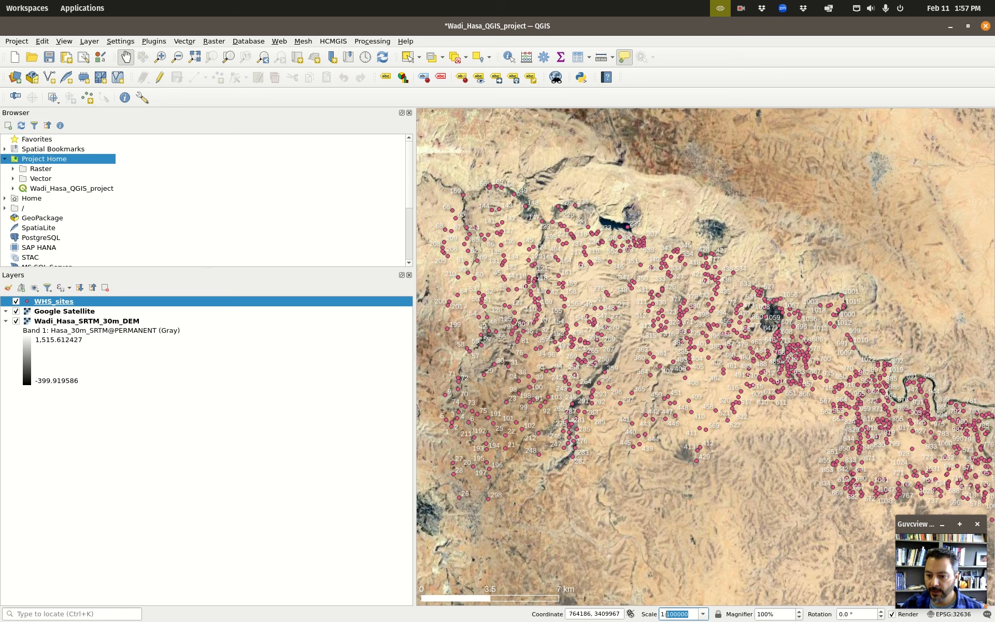
{"action": "type", "text": "1"}
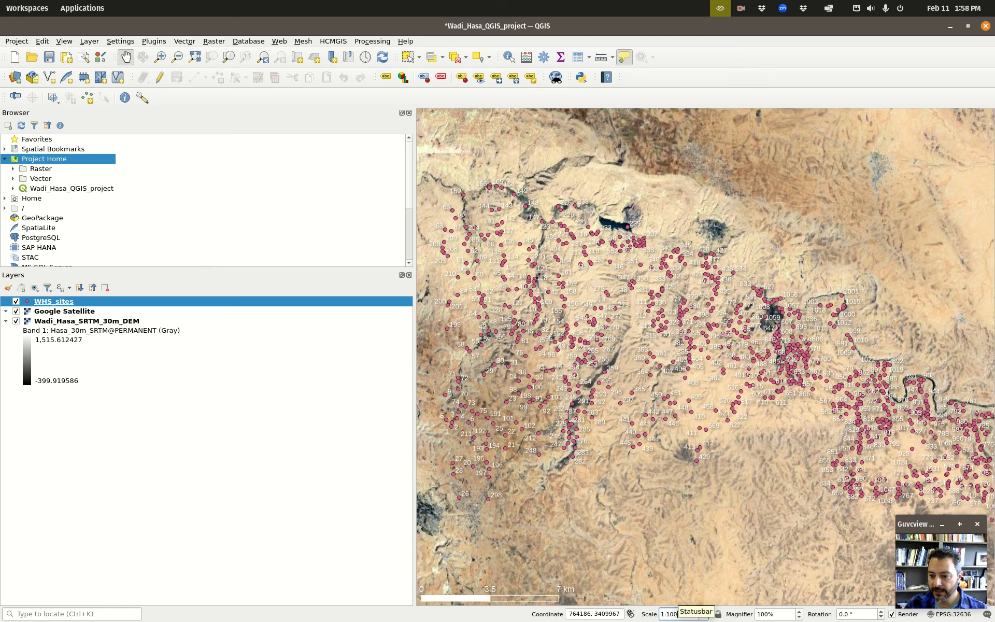
{"action": "type", "text": "0000"}
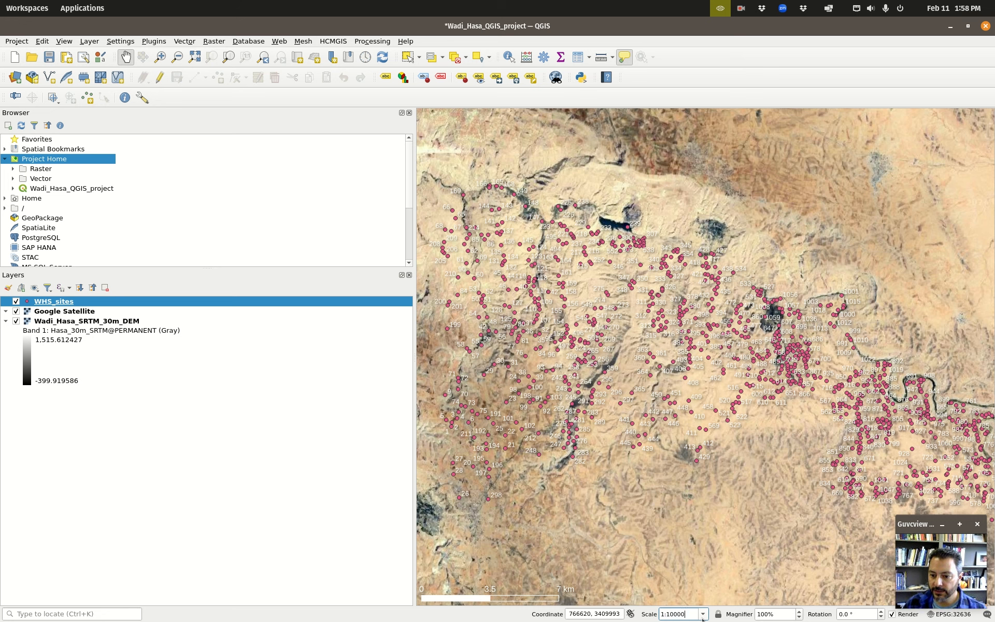
{"action": "key", "text": "Return"}
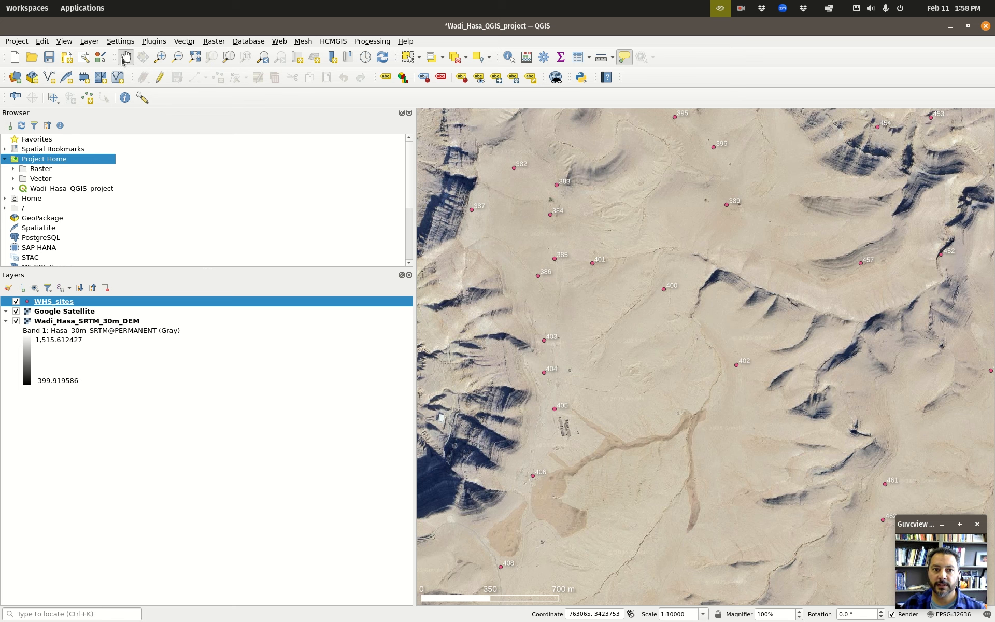
{"action": "left_click_drag", "start_coordinate": [726, 191], "coordinate": [625, 303]}
{"action": "left_click_drag", "start_coordinate": [750, 174], "coordinate": [750, 375]}
{"action": "left_click_drag", "start_coordinate": [723, 436], "coordinate": [654, 410]}
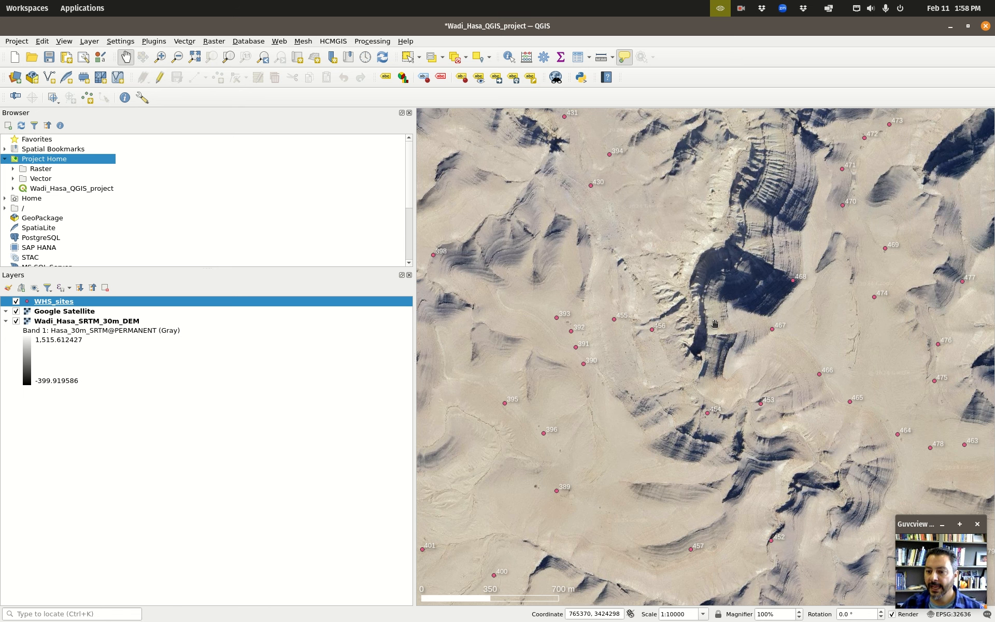
Step: Return the map scale to 1:100000 and reposition the map around the surveyed sites
{"action": "left_click", "coordinate": [673, 615]}
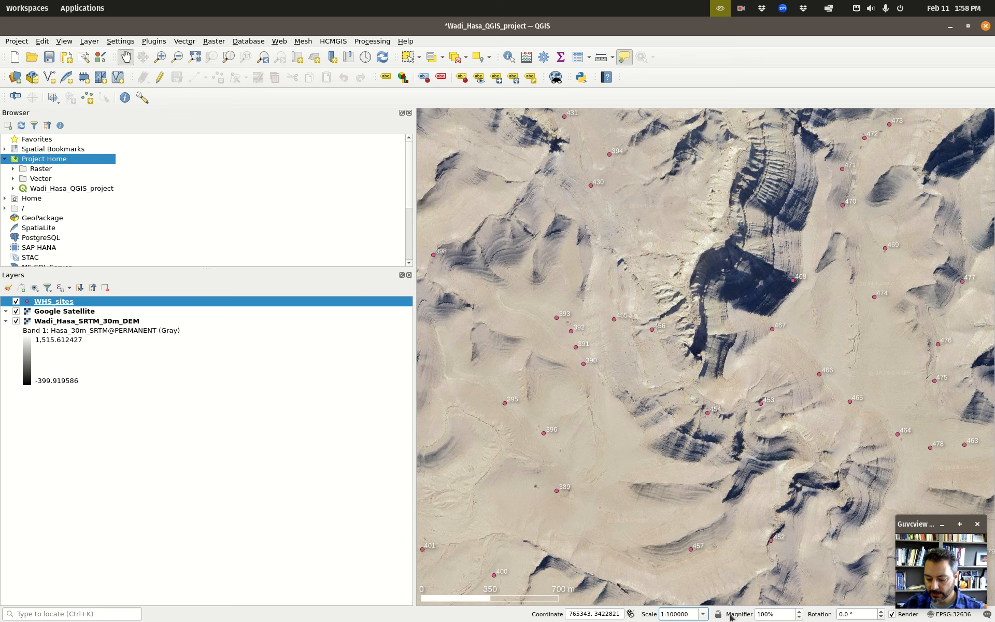
{"action": "type", "text": "0"}
{"action": "key", "text": "Return"}
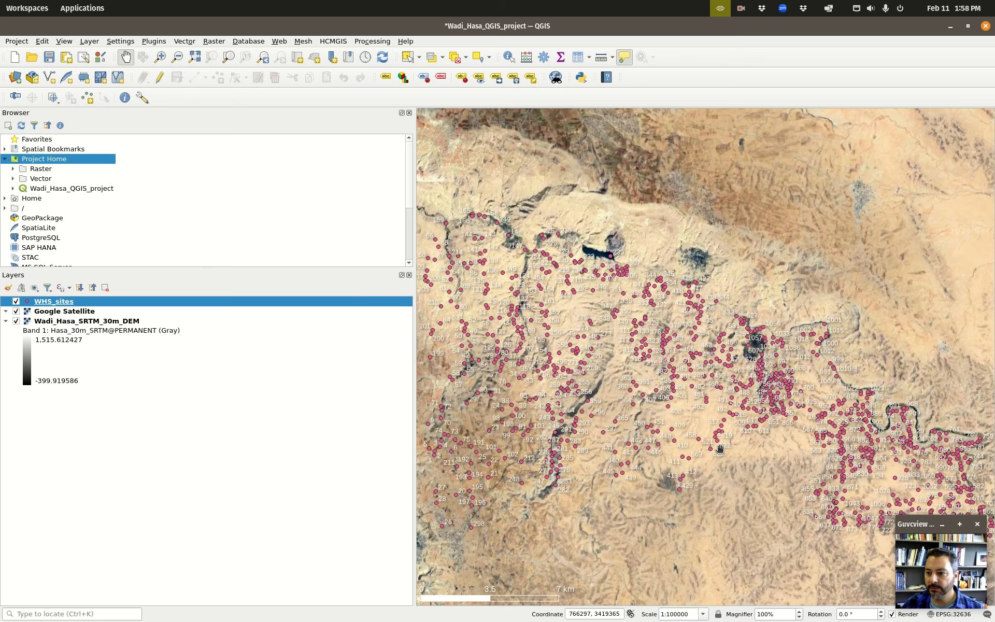
{"action": "left_click_drag", "start_coordinate": [647, 419], "coordinate": [649, 369]}
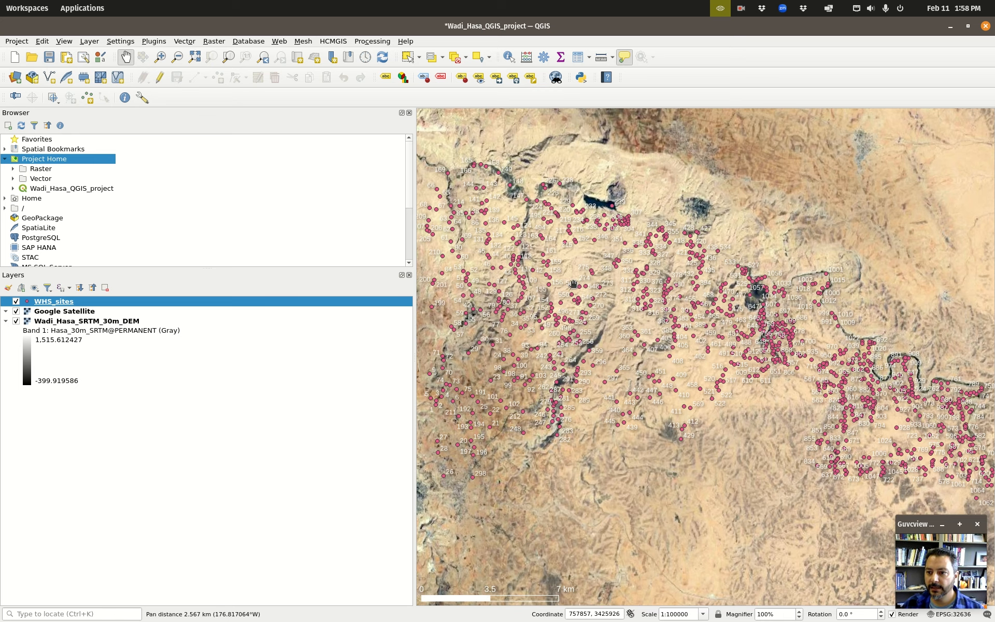
{"action": "left_click_drag", "start_coordinate": [494, 310], "coordinate": [496, 338]}
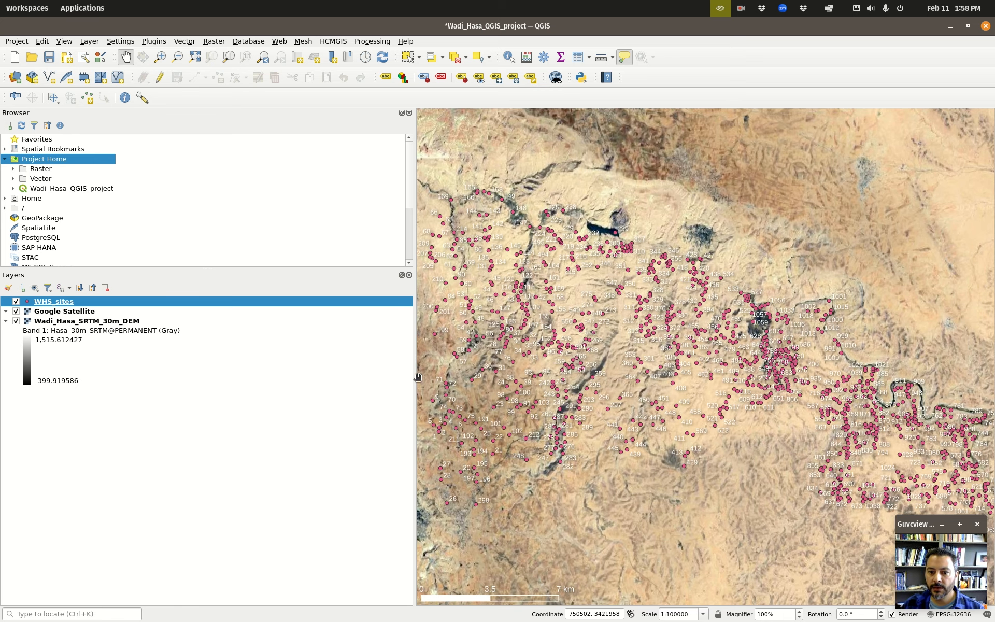
Step: Widen the map area by narrowing the Browser and Layers panels, and set the map scale back to 1:100000
{"action": "left_click_drag", "start_coordinate": [415, 378], "coordinate": [284, 377]}
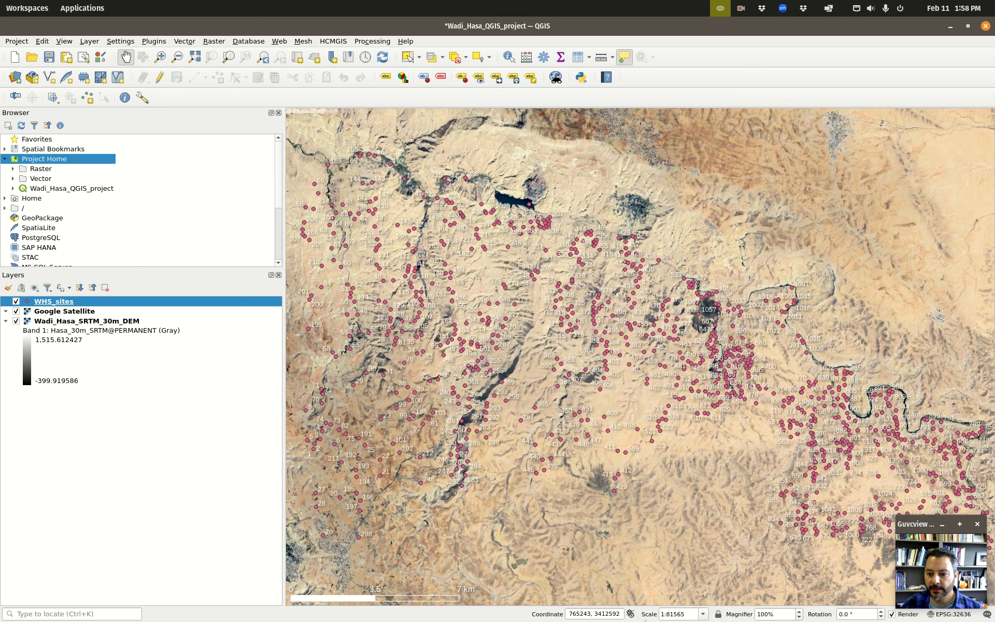
{"action": "left_click_drag", "start_coordinate": [695, 616], "coordinate": [666, 614]}
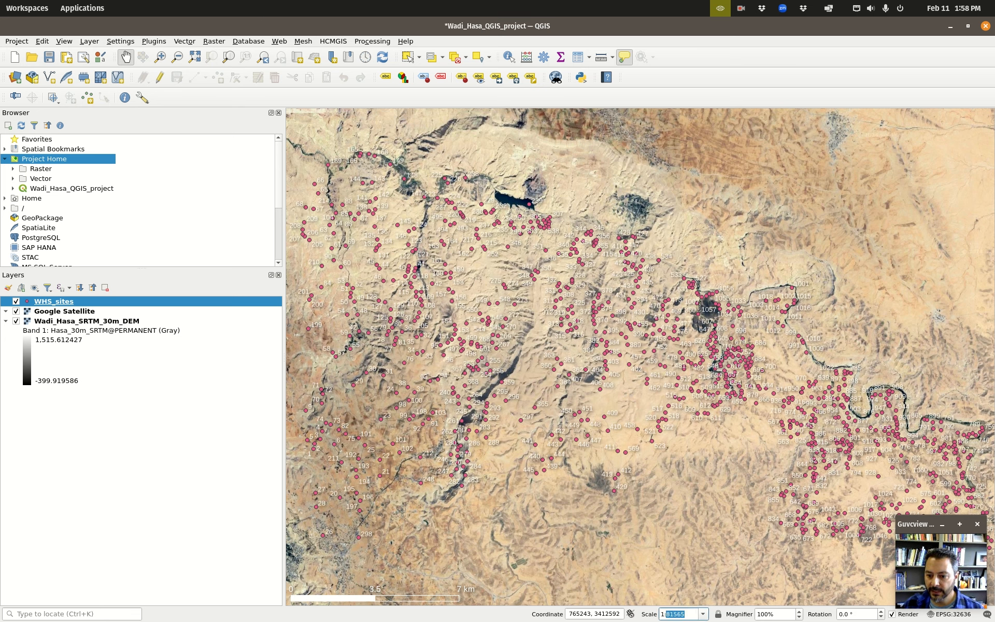
{"action": "type", "text": "1:10000"}
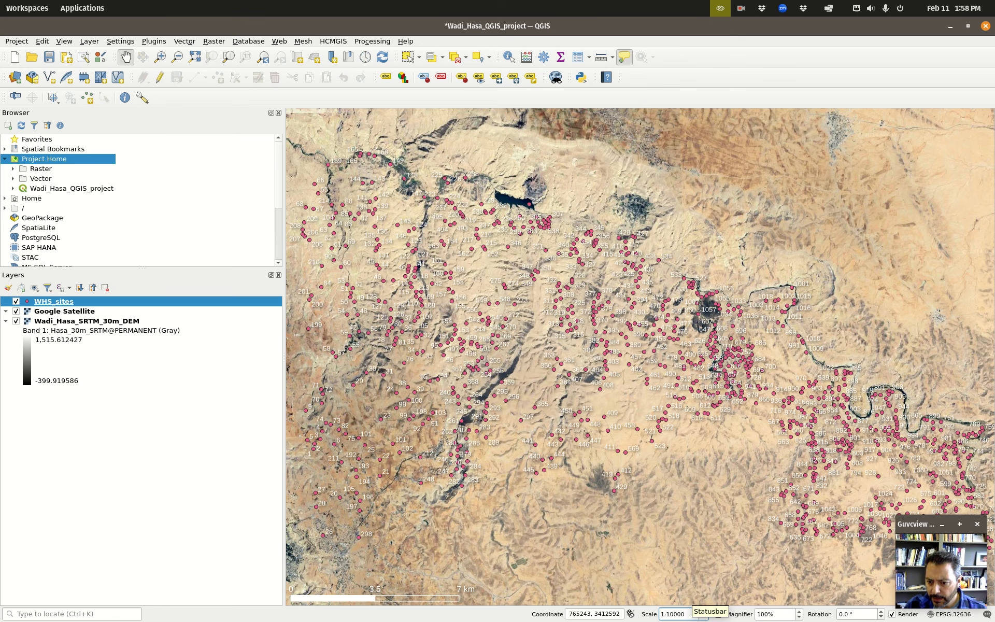
{"action": "type", "text": "0"}
{"action": "key", "text": "Return"}
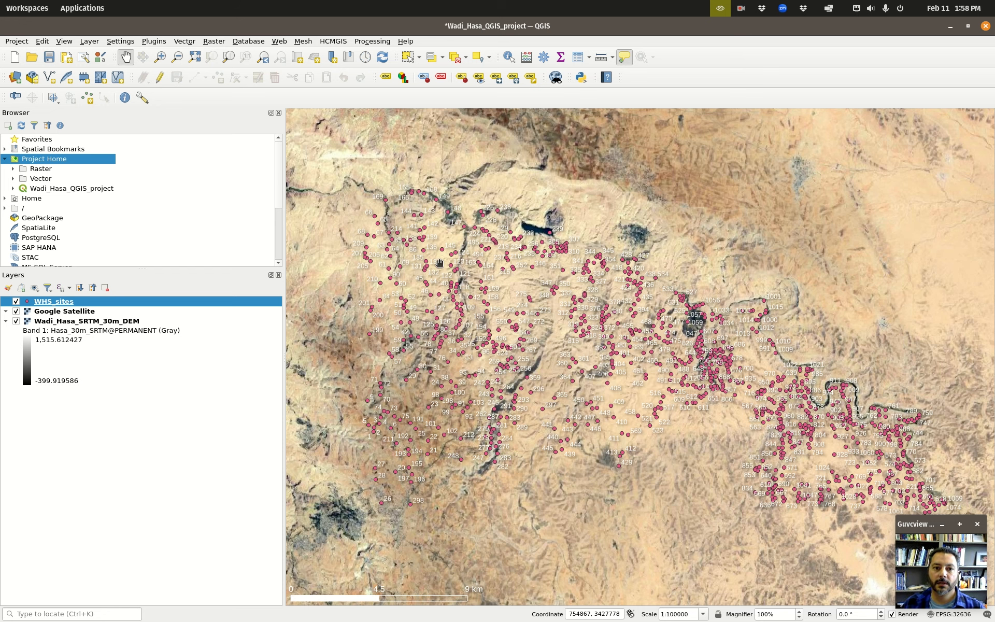
Step: Enable the north arrow decoration and apply it to the map with its default settings
{"action": "left_click", "coordinate": [65, 43]}
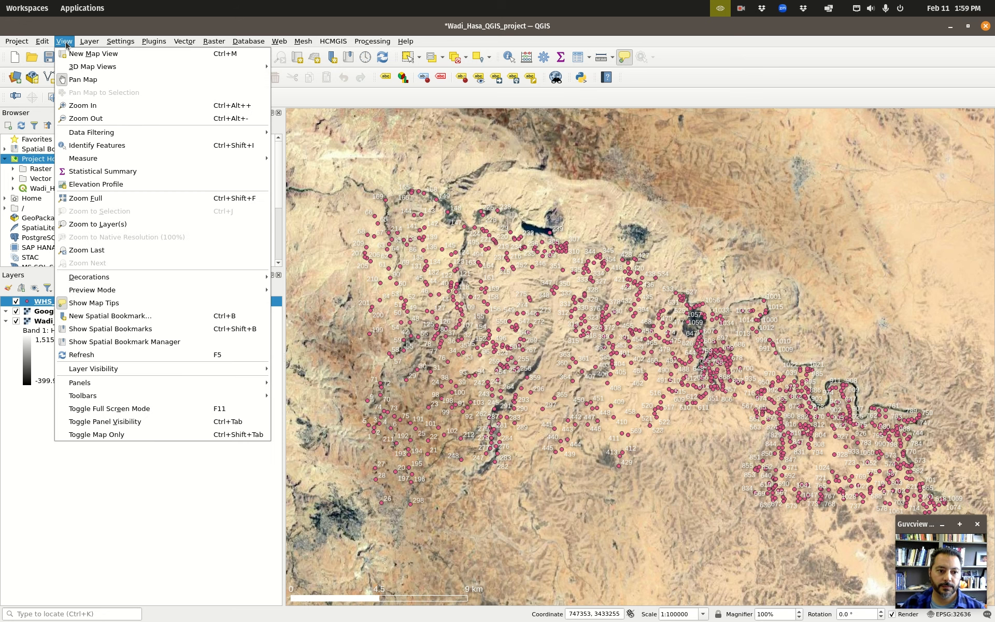
{"action": "mouse_move", "coordinate": [179, 275]}
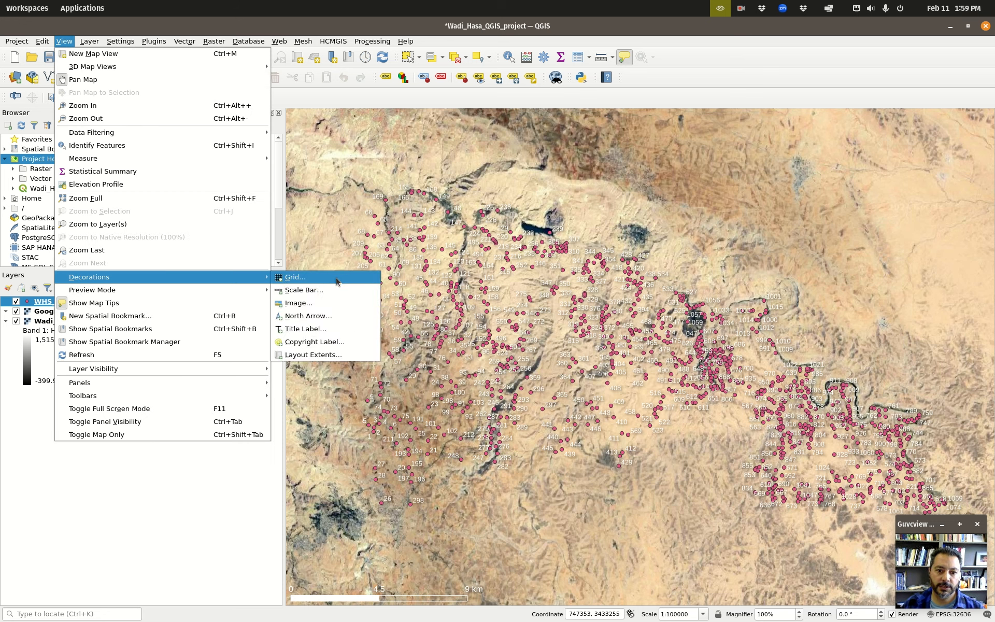
{"action": "left_click", "coordinate": [320, 315]}
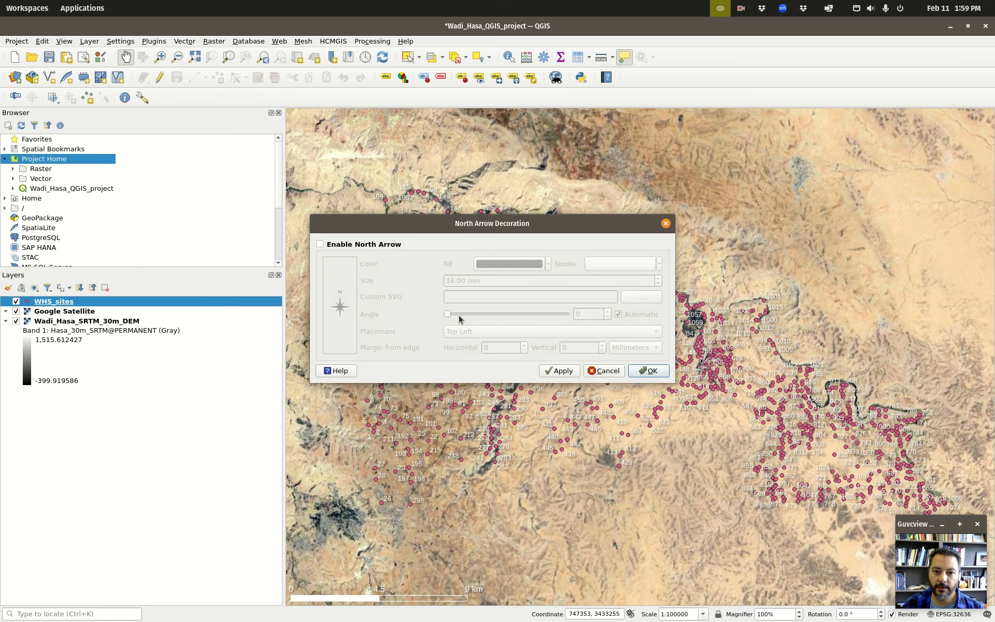
{"action": "left_click", "coordinate": [374, 248]}
{"action": "left_click_drag", "start_coordinate": [437, 236], "coordinate": [252, 385]}
{"action": "left_click", "coordinate": [377, 519]}
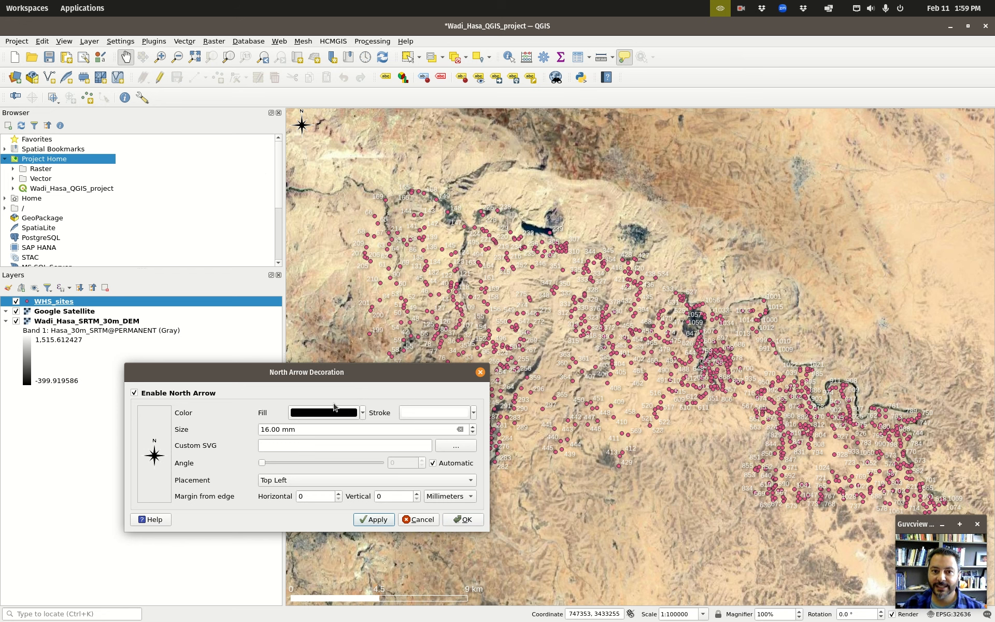
Step: Open the SVG browser for the north arrow's custom symbol and enlarge its window
{"action": "left_click_drag", "start_coordinate": [308, 372], "coordinate": [304, 273]}
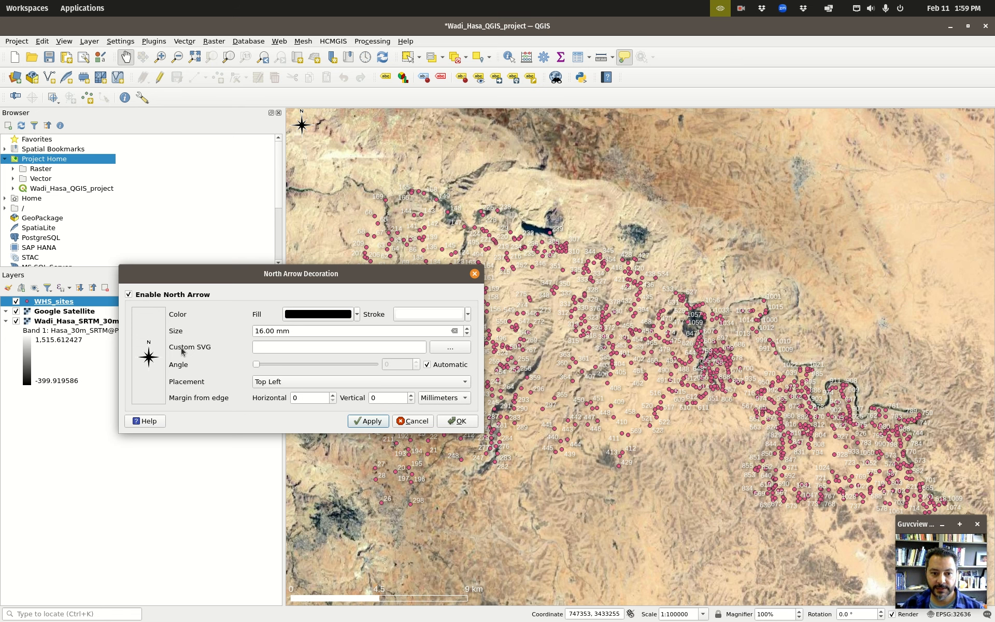
{"action": "left_click", "coordinate": [450, 348]}
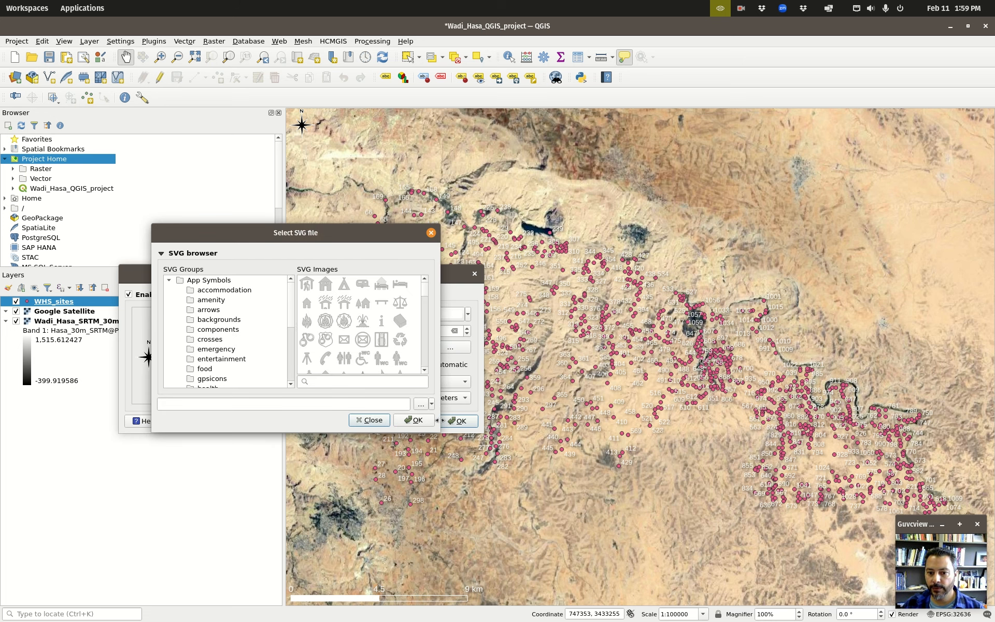
{"action": "left_click_drag", "start_coordinate": [436, 422], "coordinate": [487, 423]}
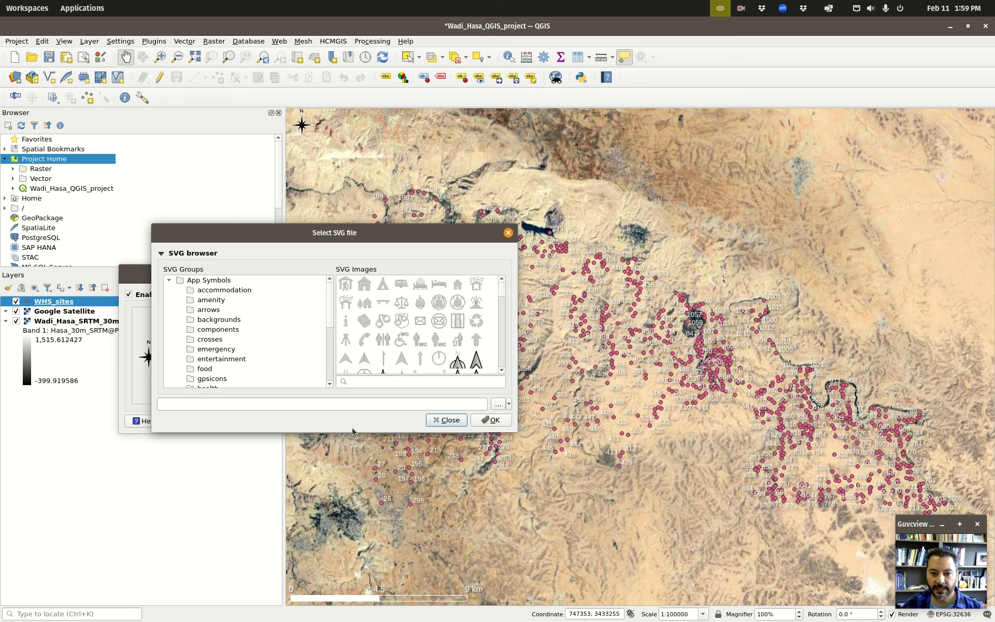
{"action": "left_click_drag", "start_coordinate": [354, 429], "coordinate": [355, 508]}
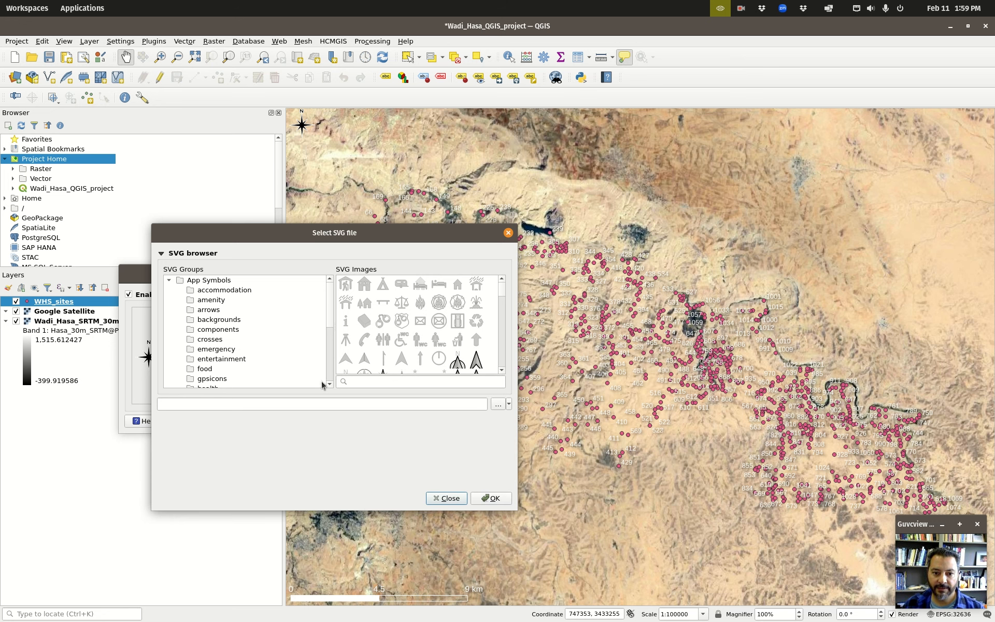
Step: Browse the App Symbols groups for images that could serve as a north arrow
{"action": "left_click", "coordinate": [217, 323]}
{"action": "left_click", "coordinate": [218, 330]}
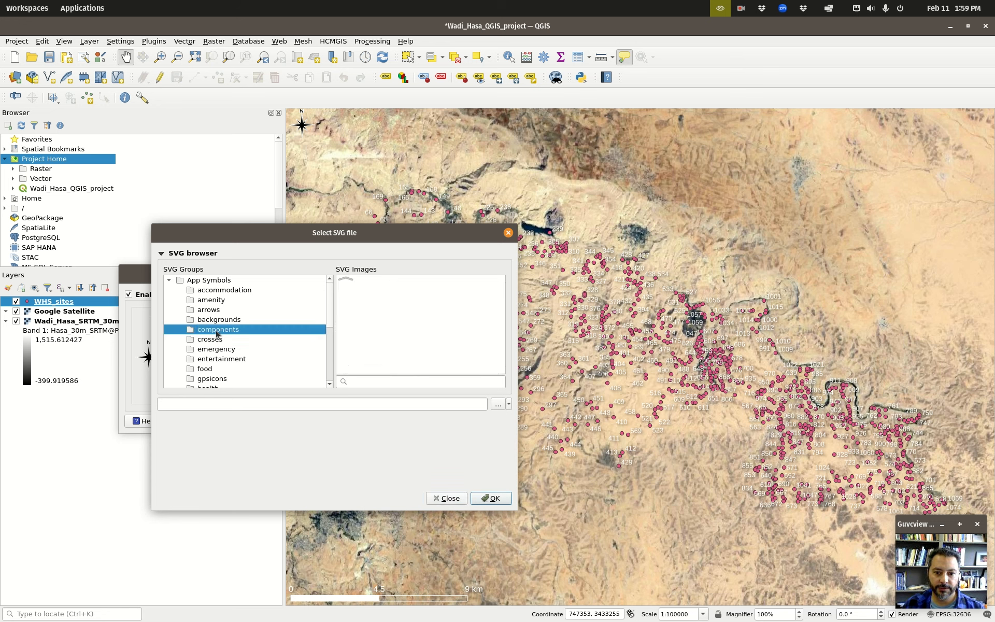
{"action": "left_click", "coordinate": [217, 310]}
{"action": "left_click", "coordinate": [216, 299]}
{"action": "left_click", "coordinate": [217, 291]}
{"action": "scroll", "coordinate": [219, 332], "scroll_direction": "down", "scroll_amount": 2}
{"action": "left_click", "coordinate": [219, 358]}
{"action": "left_click", "coordinate": [218, 379]}
{"action": "scroll", "coordinate": [216, 359], "scroll_direction": "down", "scroll_amount": 2}
{"action": "left_click", "coordinate": [217, 368]}
{"action": "left_click", "coordinate": [222, 379]}
{"action": "left_click", "coordinate": [206, 330]}
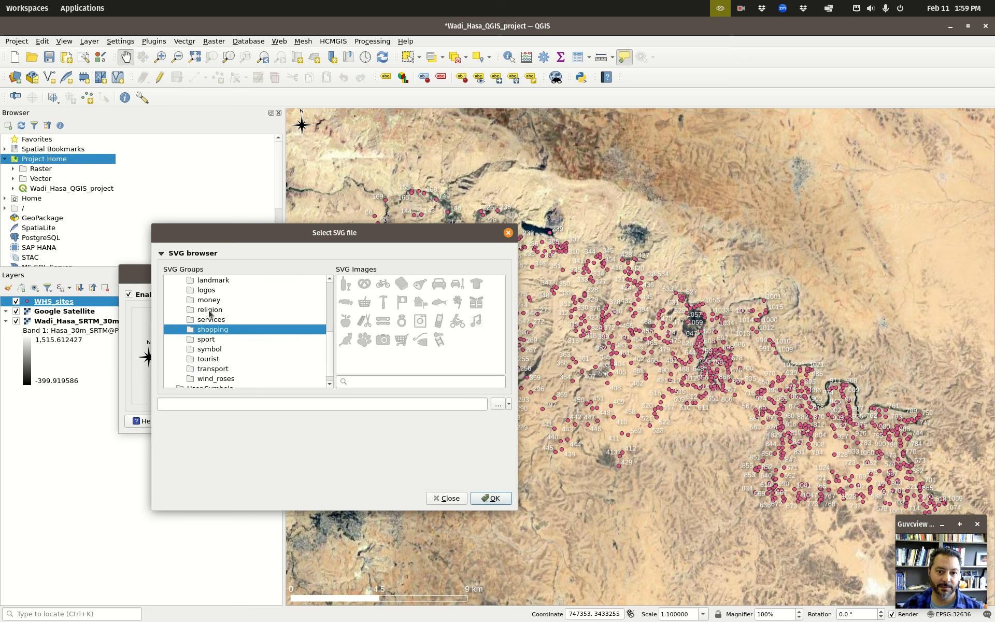
{"action": "scroll", "coordinate": [201, 321], "scroll_direction": "up", "scroll_amount": 1}
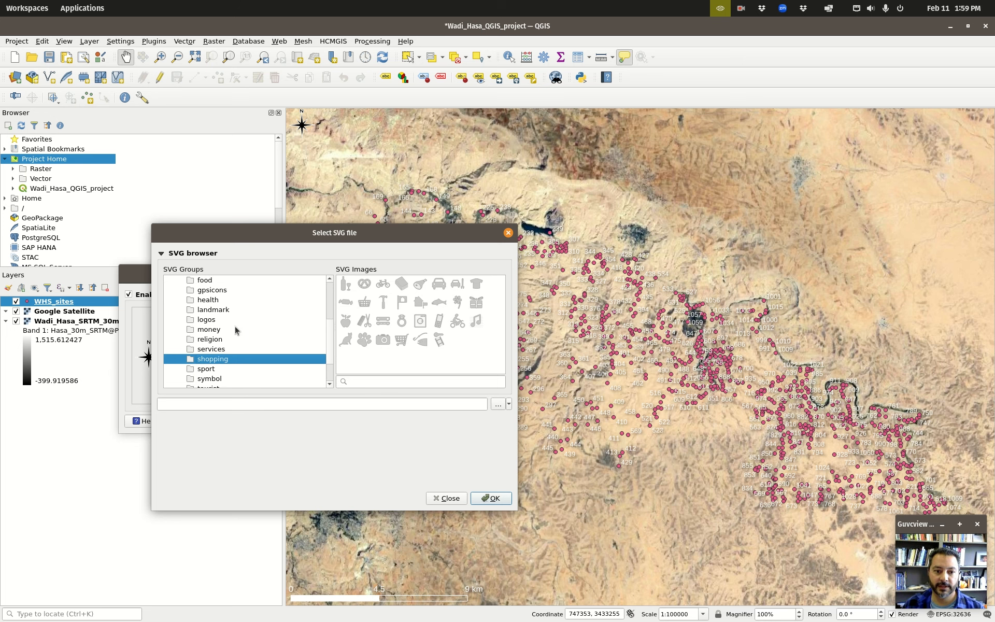
{"action": "scroll", "coordinate": [234, 325], "scroll_direction": "up", "scroll_amount": 3}
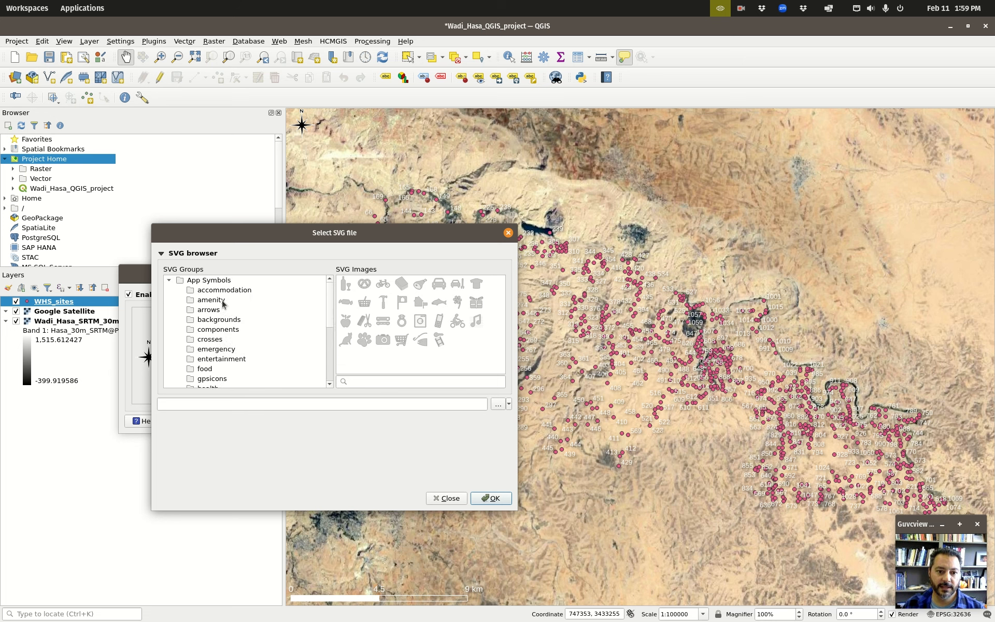
Step: Choose Arrow_04.svg from the arrows group as the custom north arrow symbol and apply it
{"action": "left_click", "coordinate": [213, 311]}
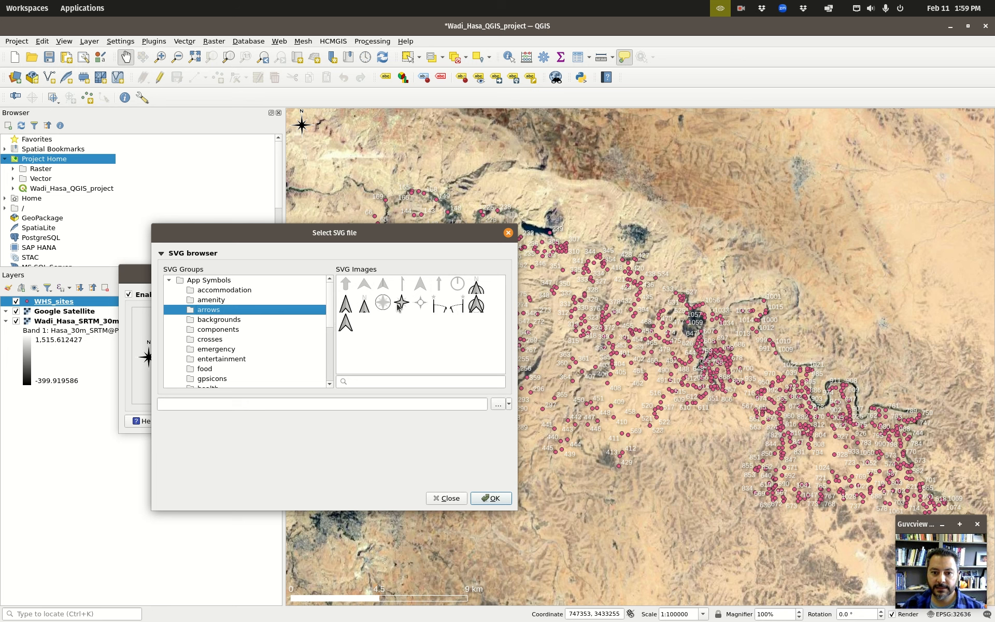
{"action": "left_click", "coordinate": [401, 281]}
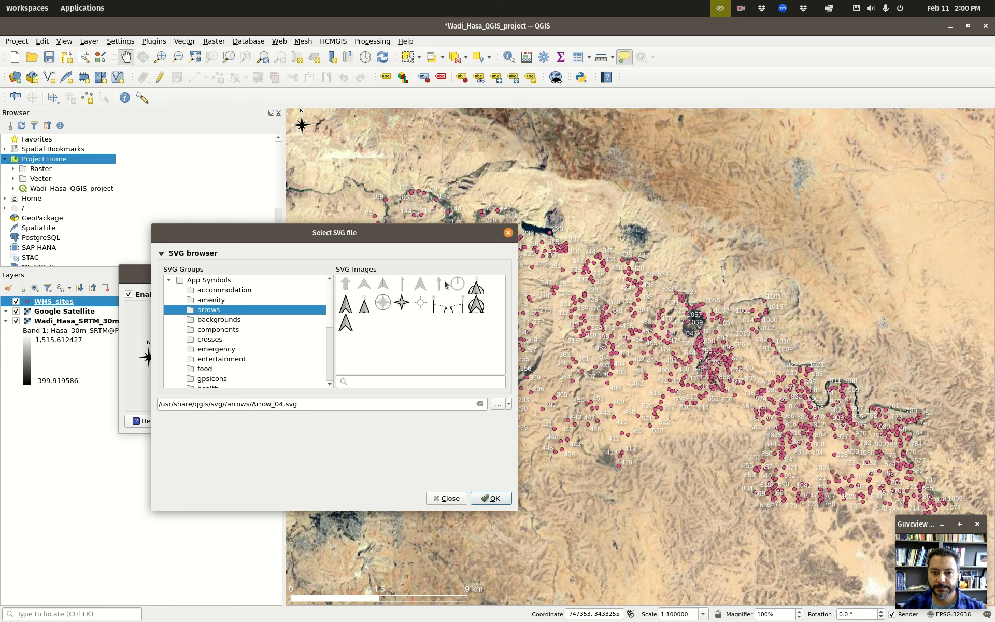
{"action": "left_click", "coordinate": [403, 305]}
{"action": "left_click", "coordinate": [400, 283]}
{"action": "left_click", "coordinate": [501, 496]}
{"action": "left_click", "coordinate": [371, 421]}
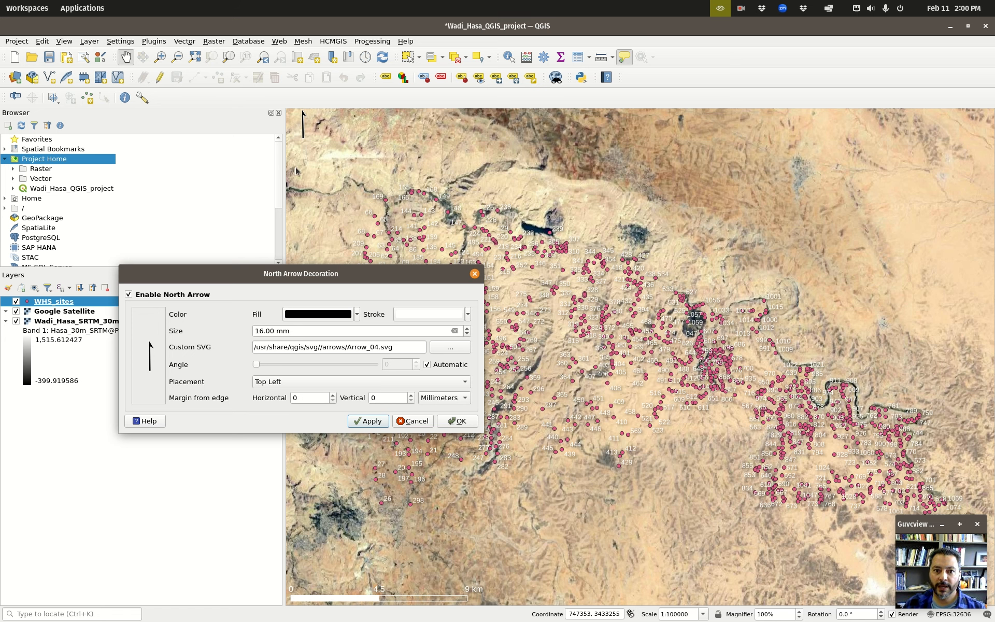
Step: Change the north arrow's fill color to white and apply it to the map
{"action": "left_click", "coordinate": [322, 314]}
{"action": "left_click_drag", "start_coordinate": [458, 256], "coordinate": [458, 196]}
{"action": "left_click", "coordinate": [633, 386]}
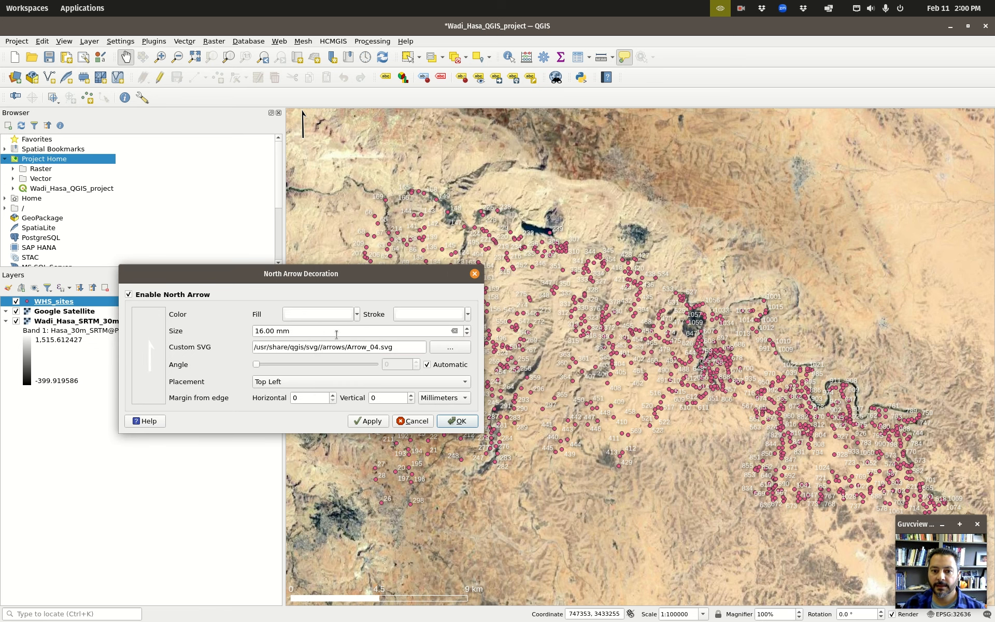
{"action": "left_click", "coordinate": [372, 423]}
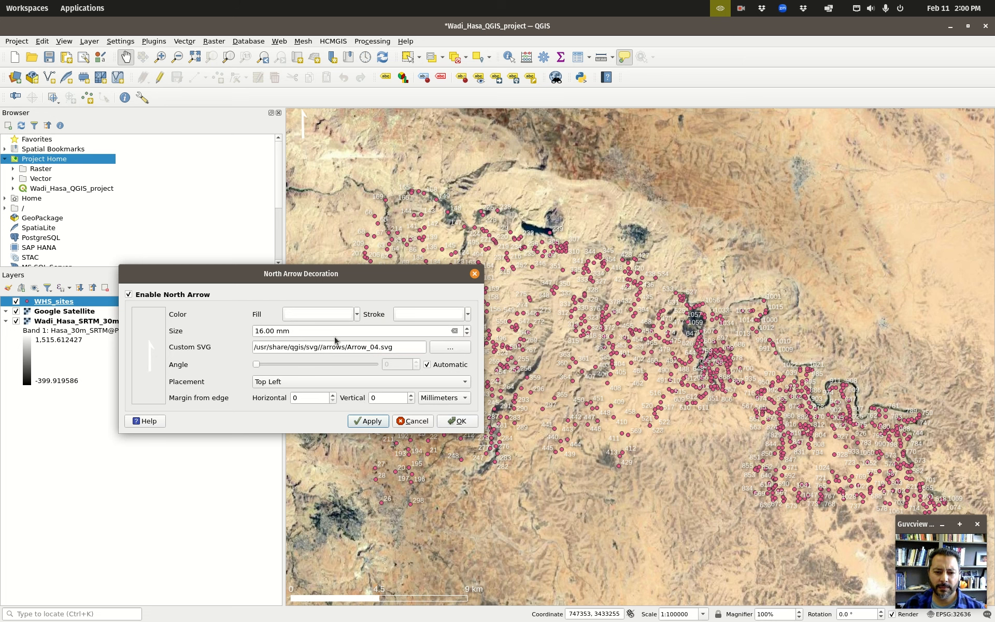
Step: Change the north arrow's stroke color to black and apply it to the map
{"action": "left_click", "coordinate": [428, 315]}
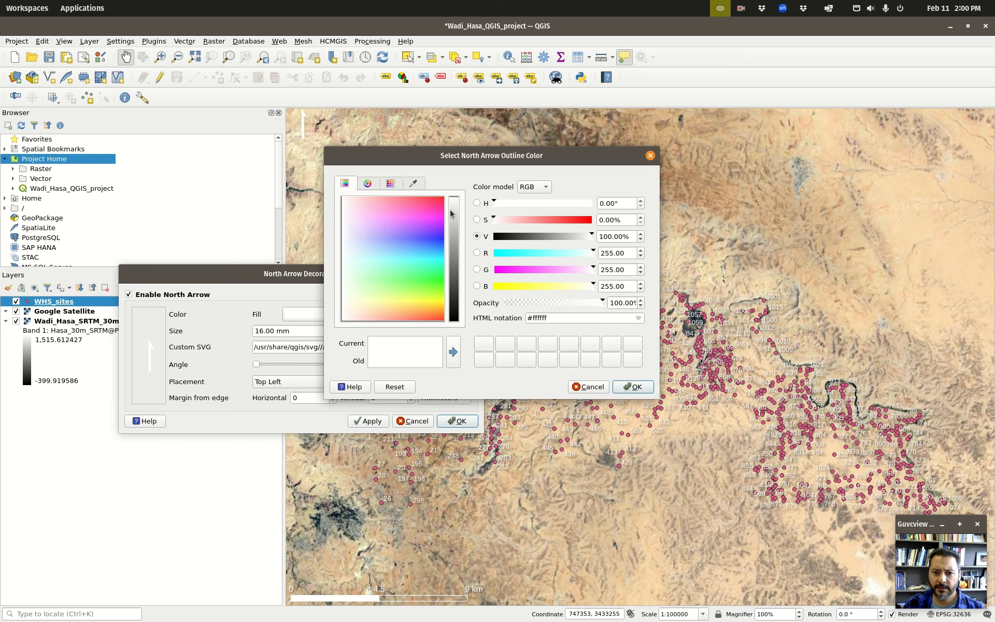
{"action": "left_click_drag", "start_coordinate": [454, 212], "coordinate": [452, 349]}
{"action": "left_click", "coordinate": [633, 386]}
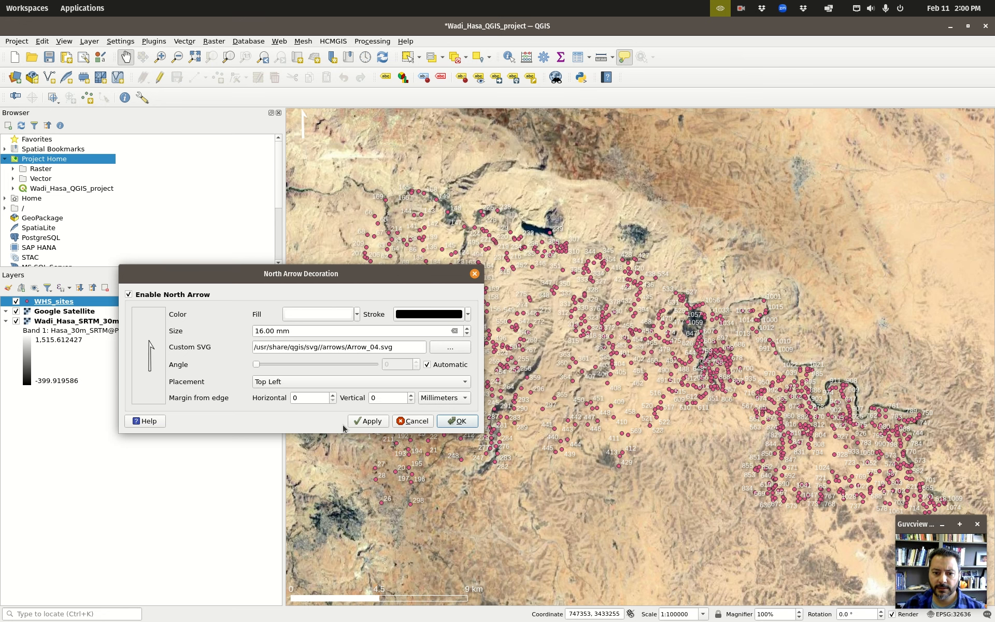
{"action": "left_click", "coordinate": [371, 422]}
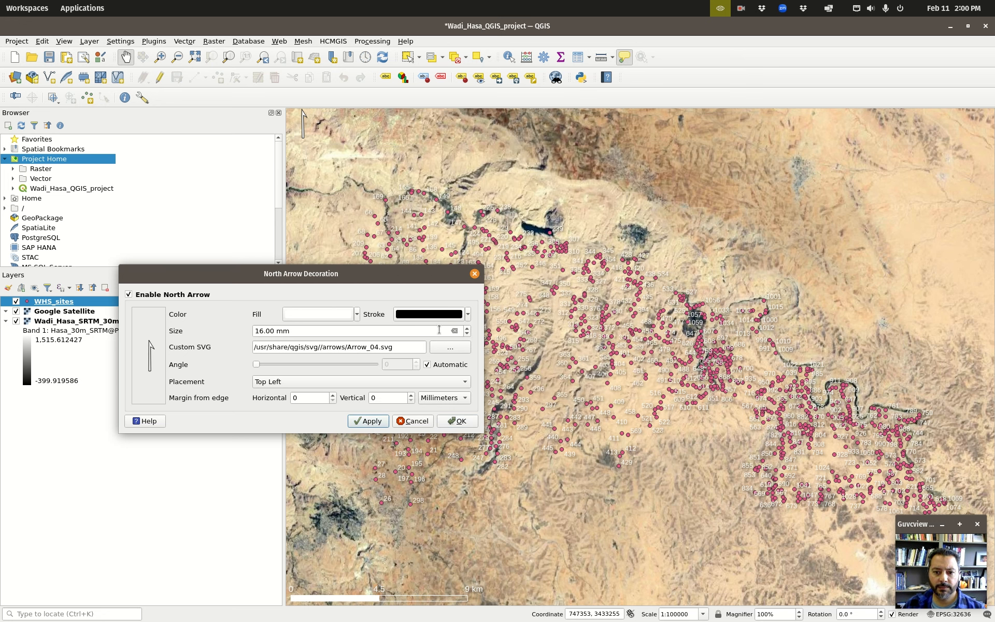
Step: Set the north arrow's size to 20 mm and apply it to the map
{"action": "scroll", "coordinate": [466, 331], "scroll_direction": "up", "scroll_amount": 3}
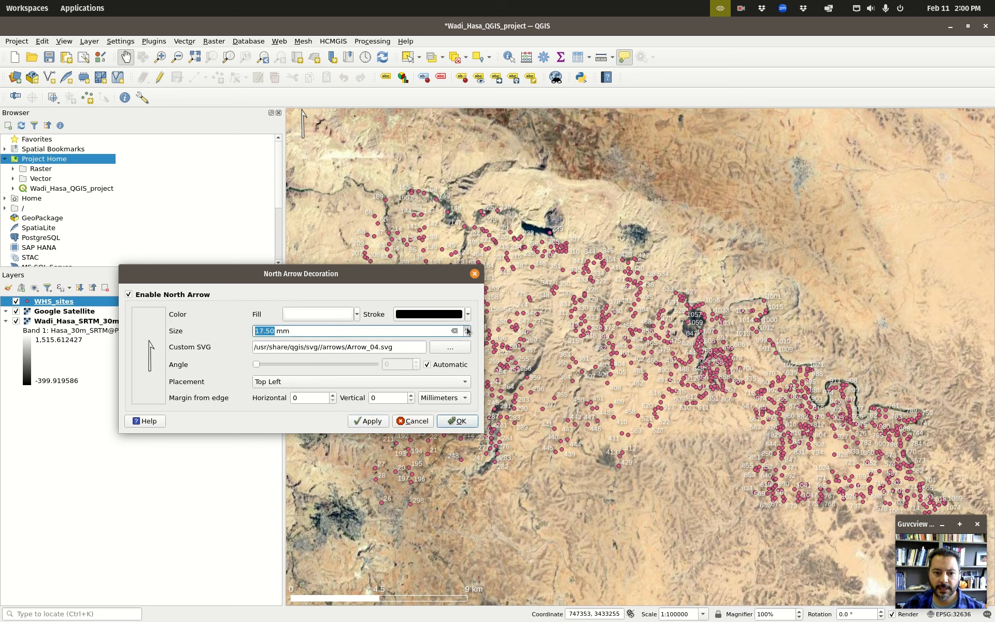
{"action": "left_click", "coordinate": [363, 422]}
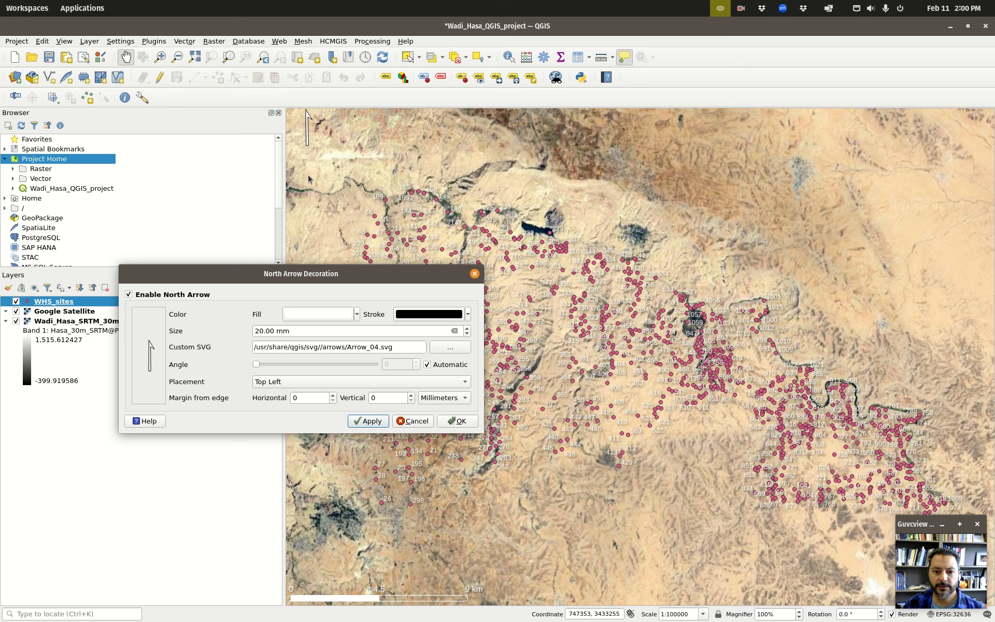
Step: Try a manual angle of 13 degrees on the north arrow and restore the automatic angle
{"action": "left_click", "coordinate": [255, 363]}
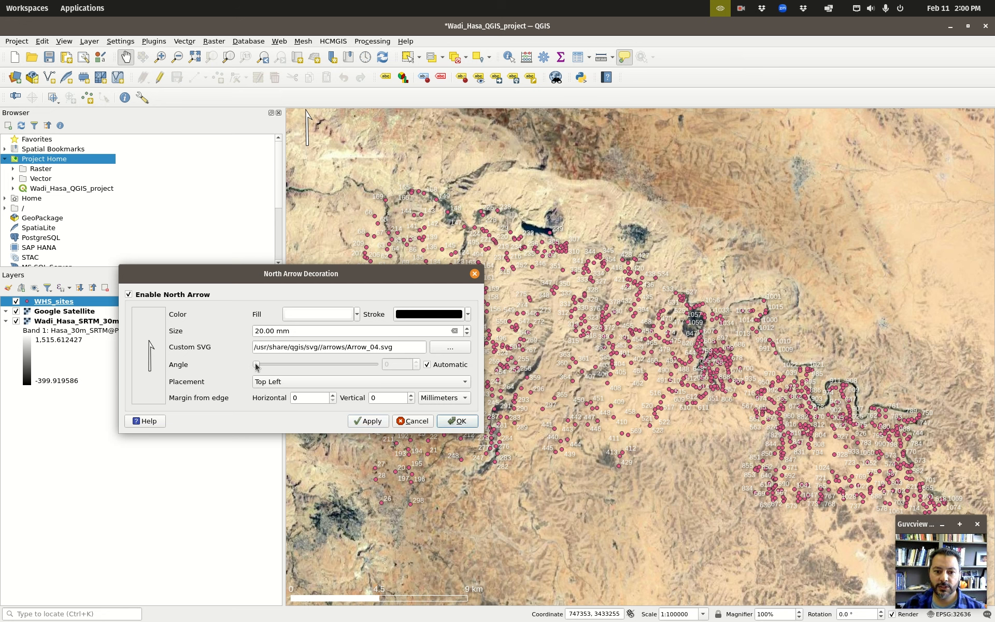
{"action": "left_click", "coordinate": [427, 365]}
{"action": "left_click_drag", "start_coordinate": [257, 368], "coordinate": [261, 367]}
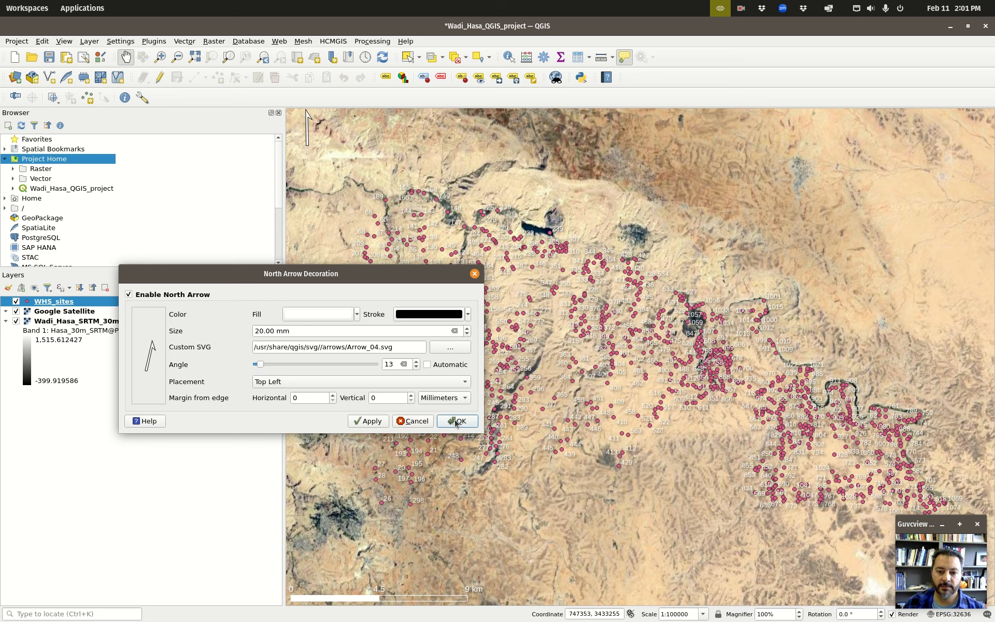
{"action": "left_click", "coordinate": [372, 416]}
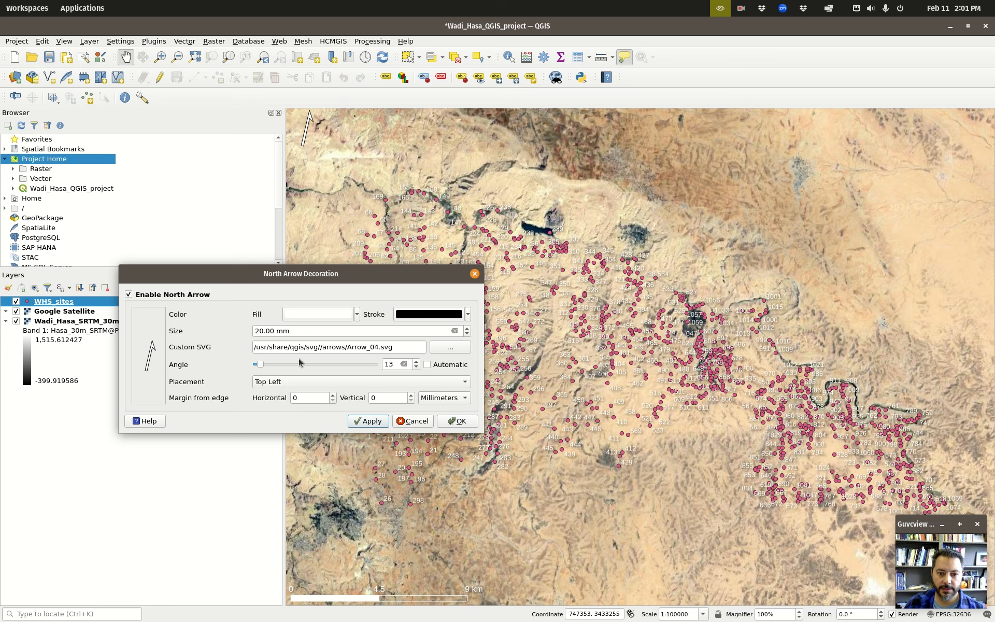
{"action": "left_click", "coordinate": [428, 365]}
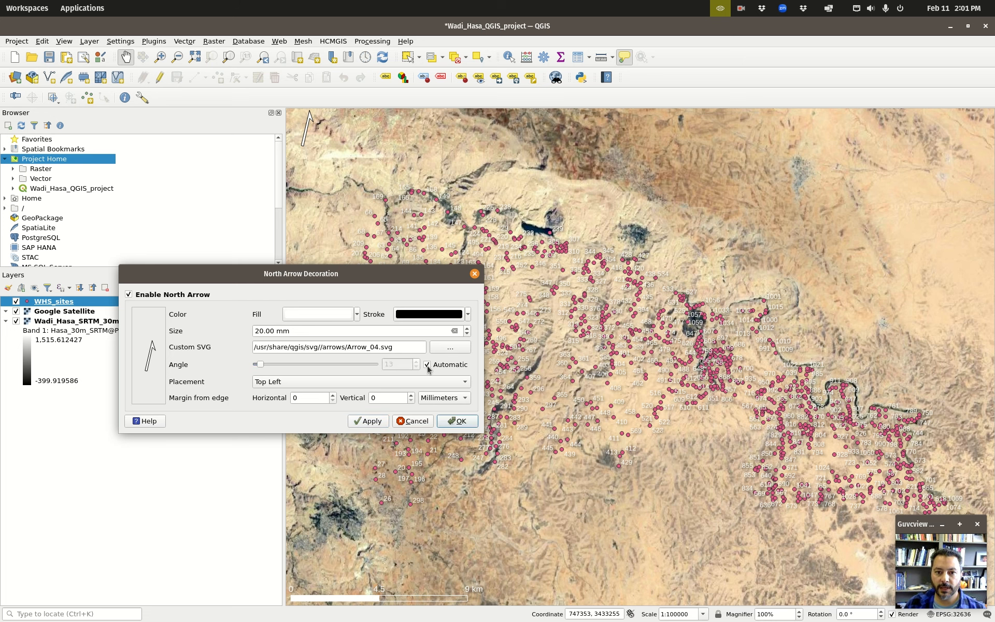
{"action": "left_click", "coordinate": [367, 420]}
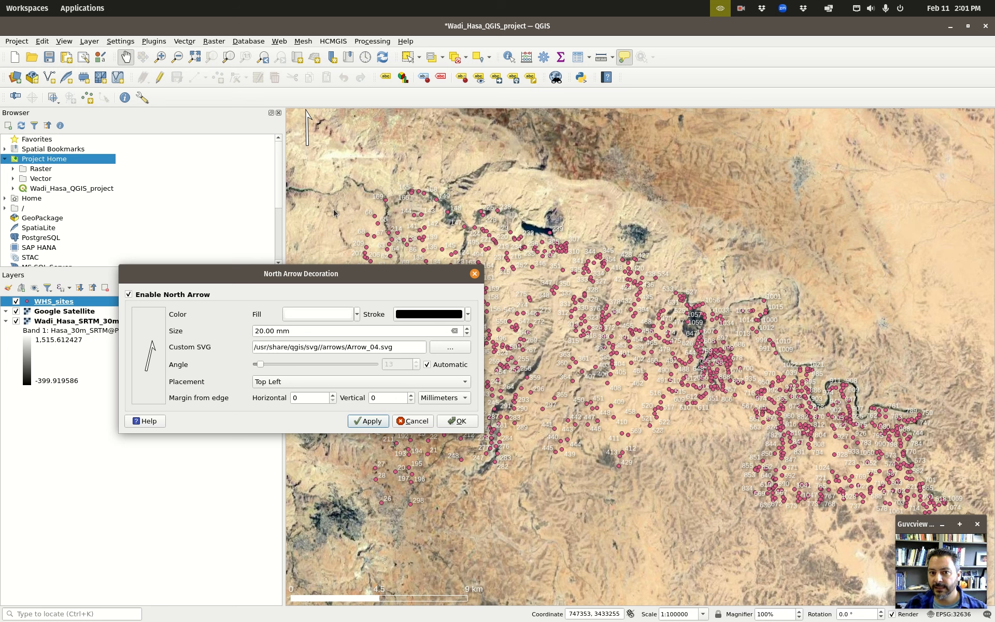
Step: Set the north arrow's vertical margin from the edge to 10 mm and accept the decoration settings
{"action": "left_click", "coordinate": [410, 395]}
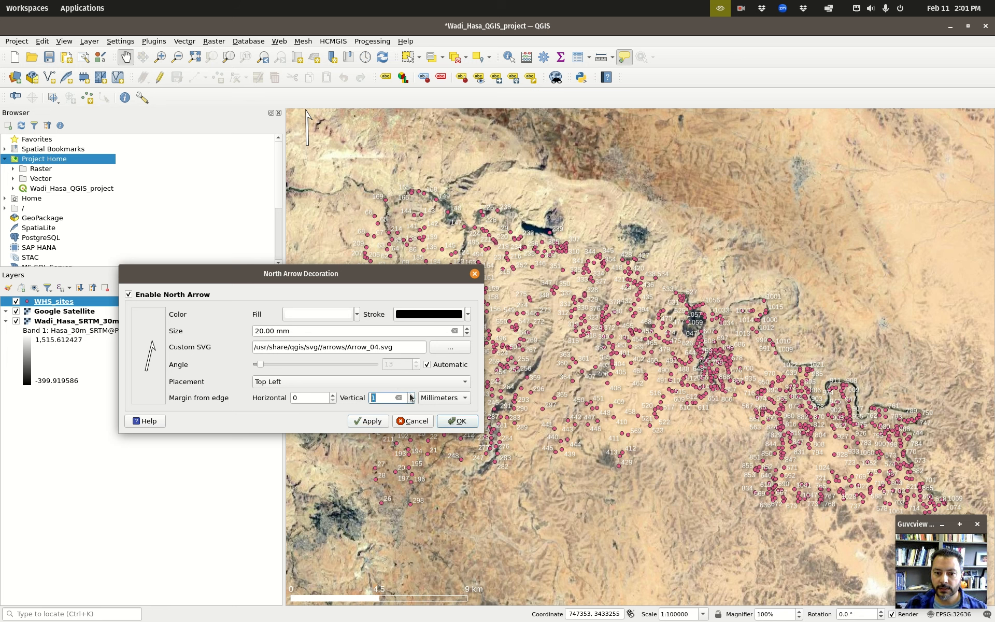
{"action": "left_click", "coordinate": [410, 396]}
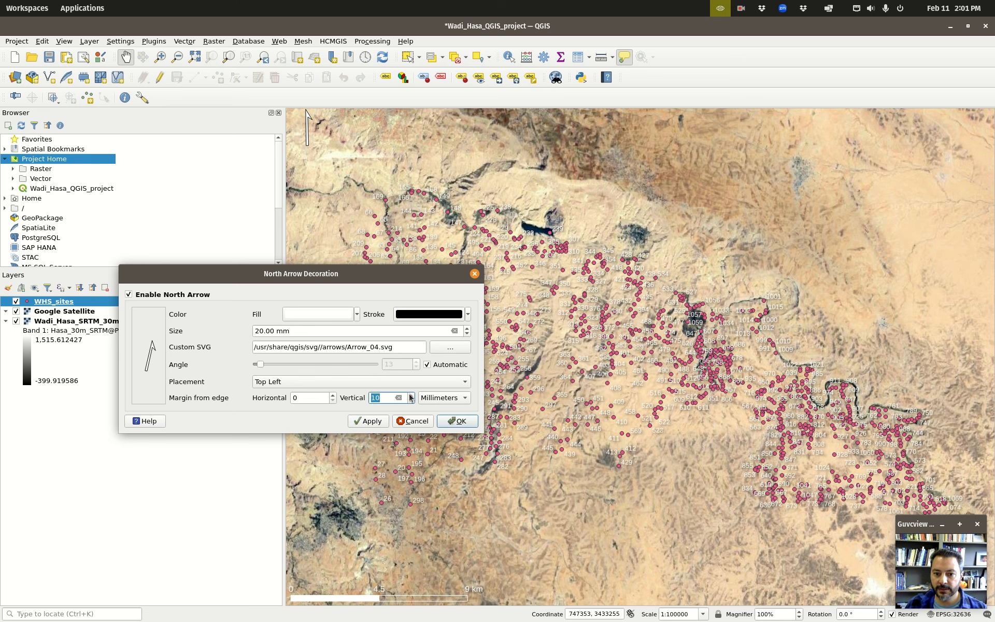
{"action": "left_click", "coordinate": [376, 423]}
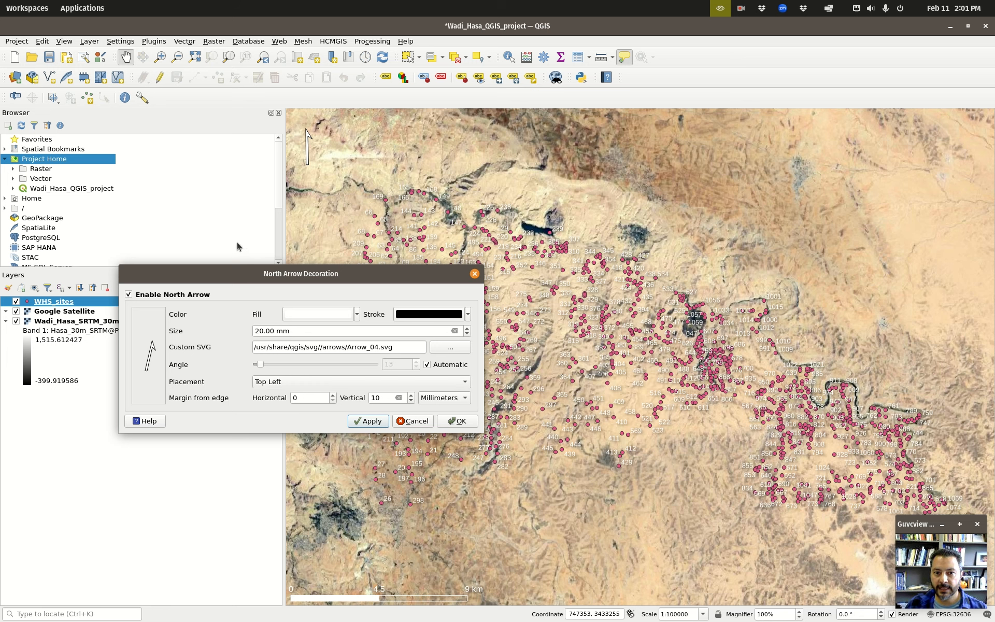
{"action": "left_click", "coordinate": [297, 397]}
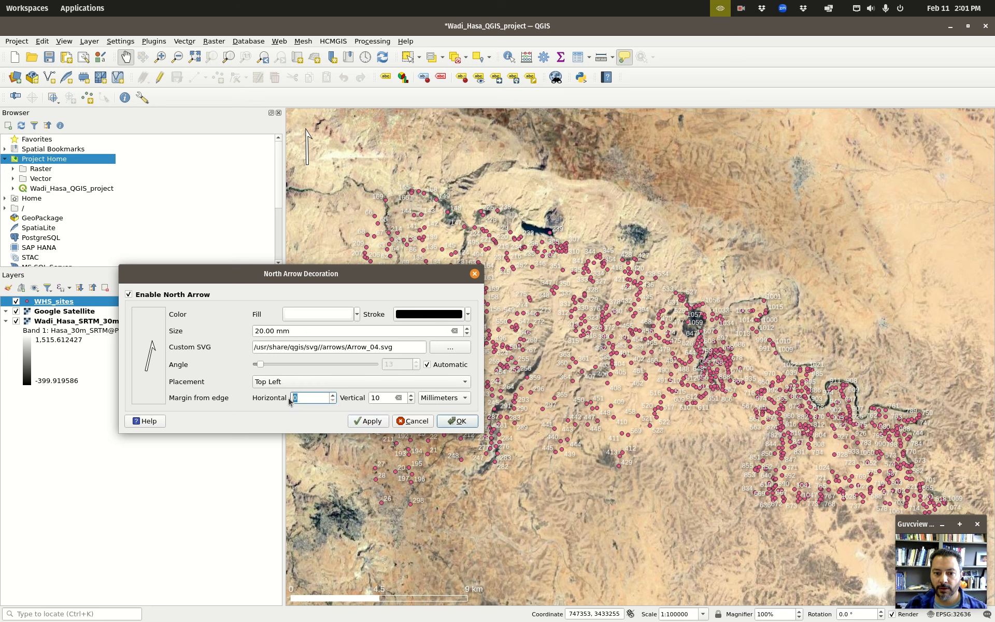
{"action": "left_click", "coordinate": [262, 401]}
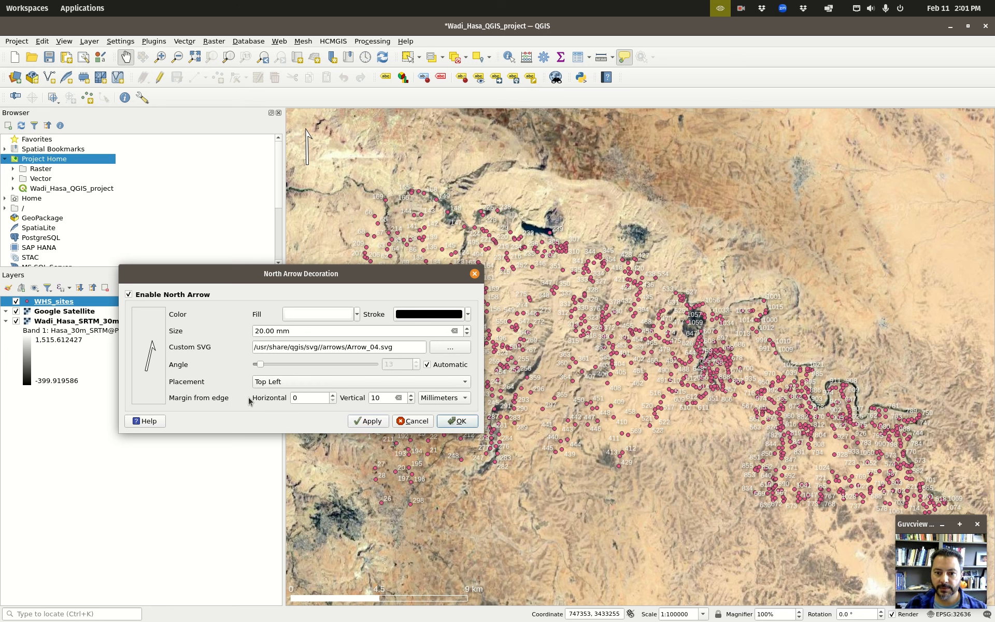
{"action": "left_click", "coordinate": [452, 422]}
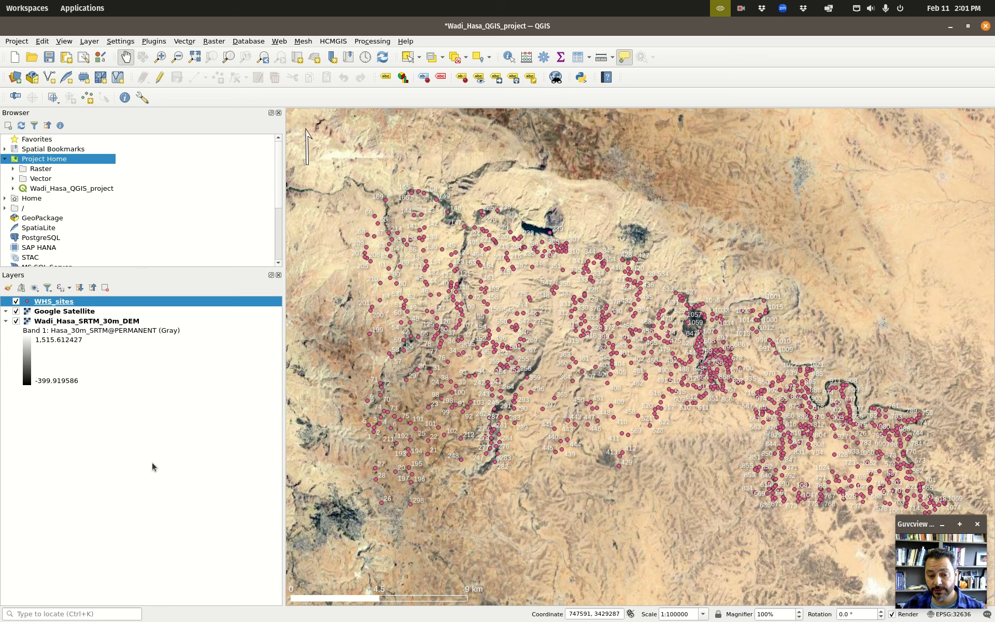
Step: Save the project with its new map decorations
{"action": "left_click", "coordinate": [20, 42]}
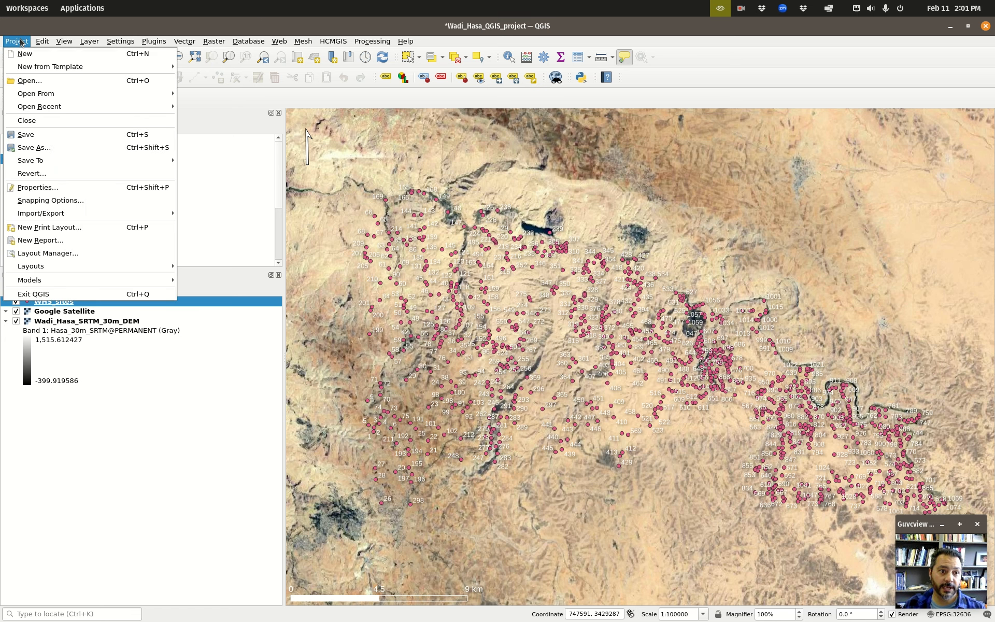
{"action": "left_click", "coordinate": [38, 138]}
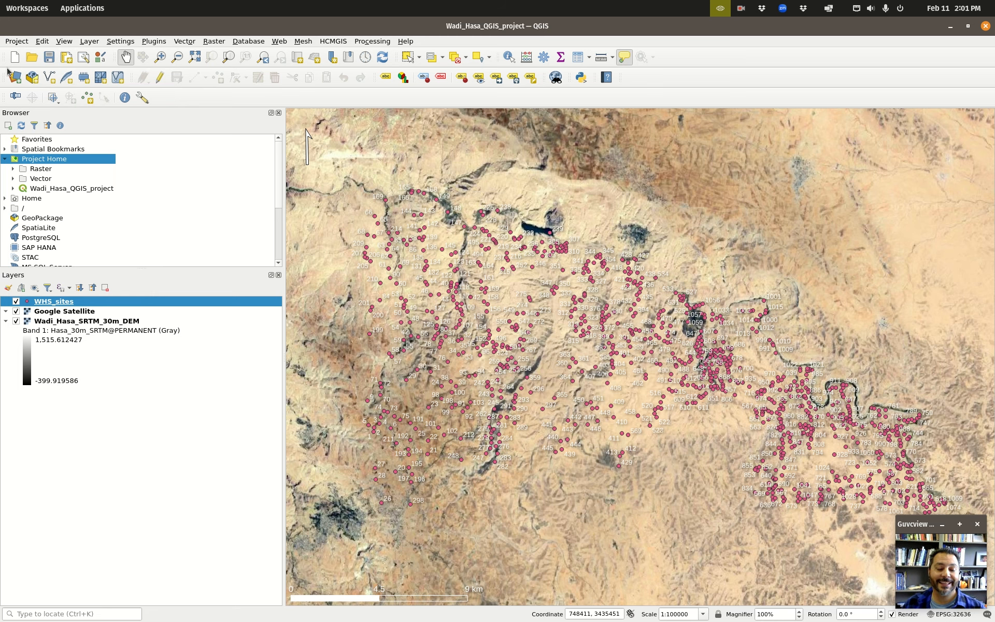
Step: Start exporting the map to an image, using the map canvas extent
{"action": "left_click", "coordinate": [17, 42]}
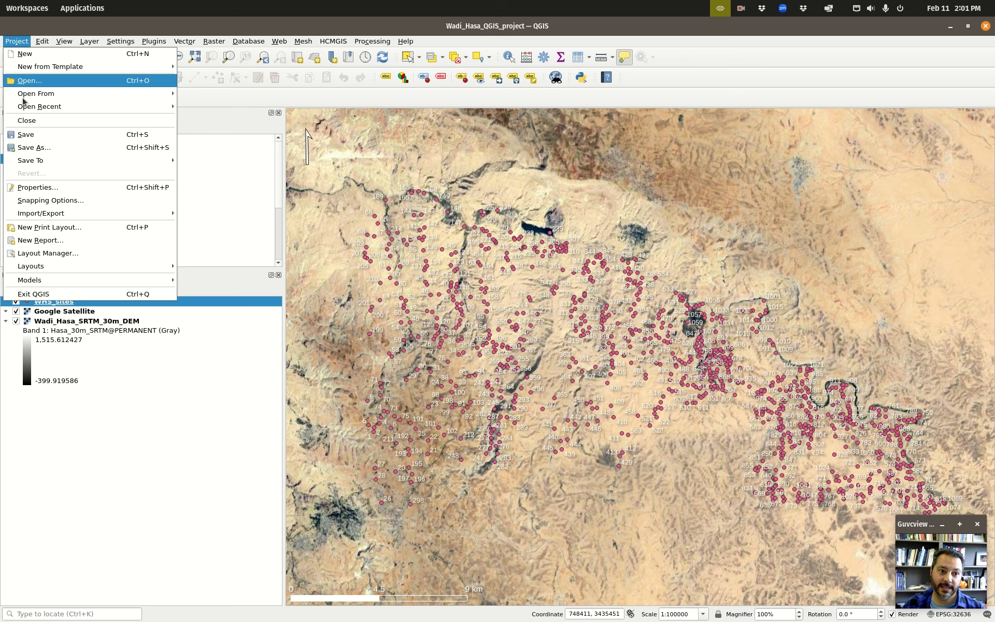
{"action": "mouse_move", "coordinate": [41, 216]}
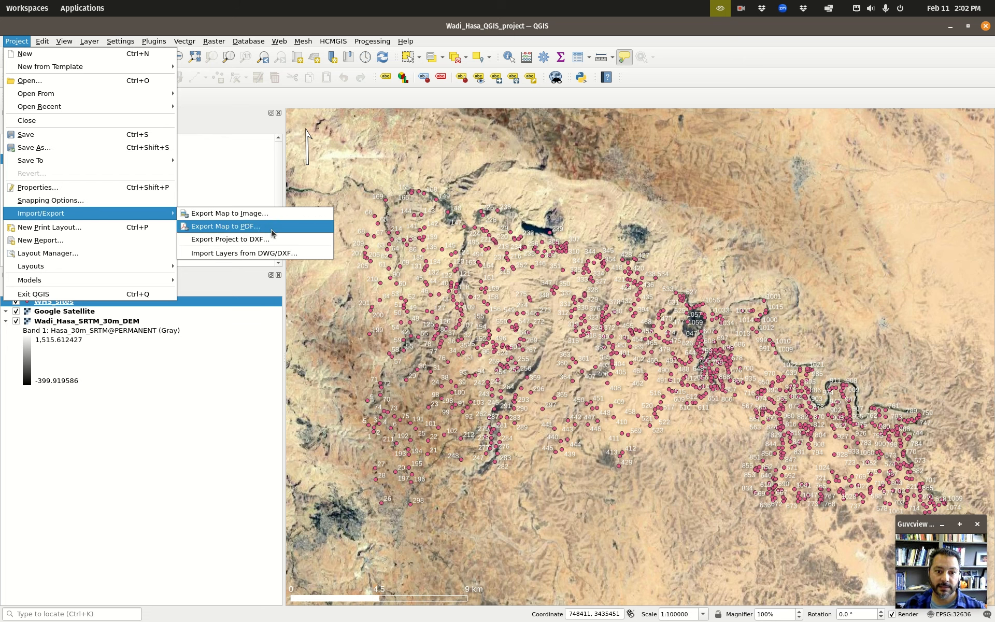
{"action": "left_click", "coordinate": [228, 217]}
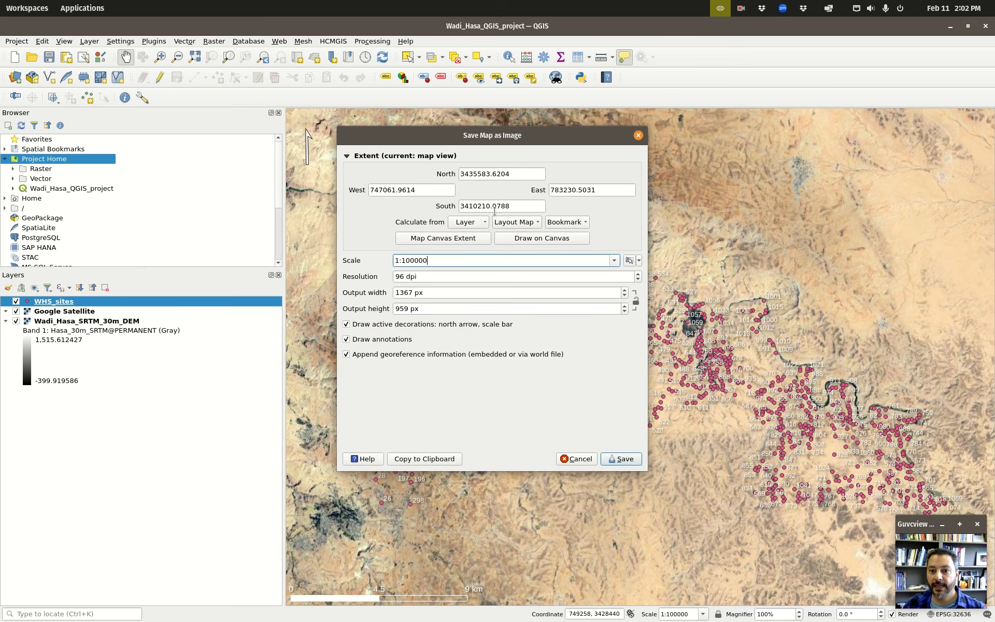
{"action": "left_click_drag", "start_coordinate": [470, 132], "coordinate": [381, 163]}
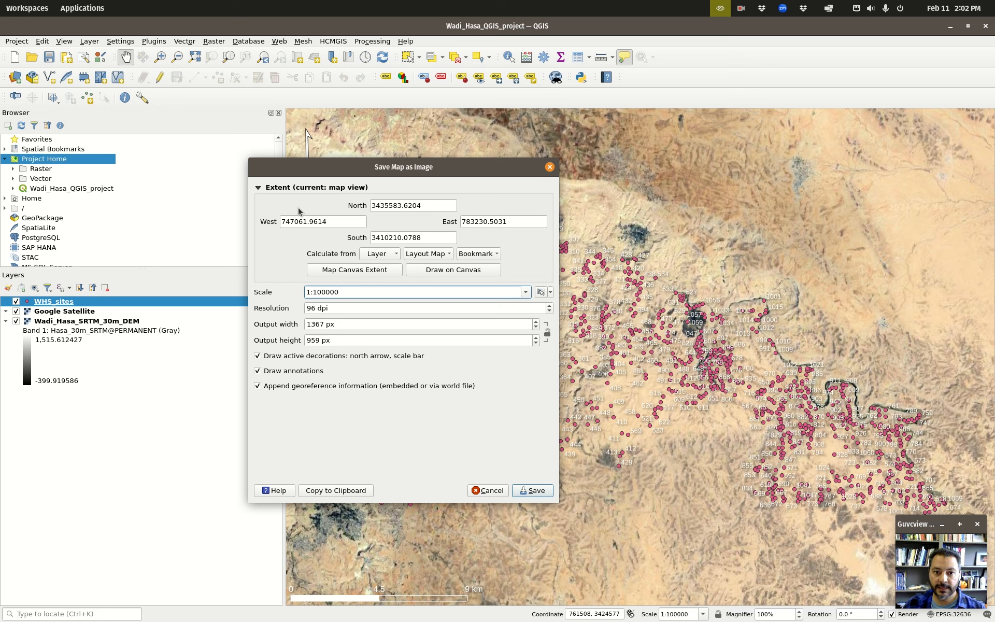
{"action": "left_click", "coordinate": [370, 270]}
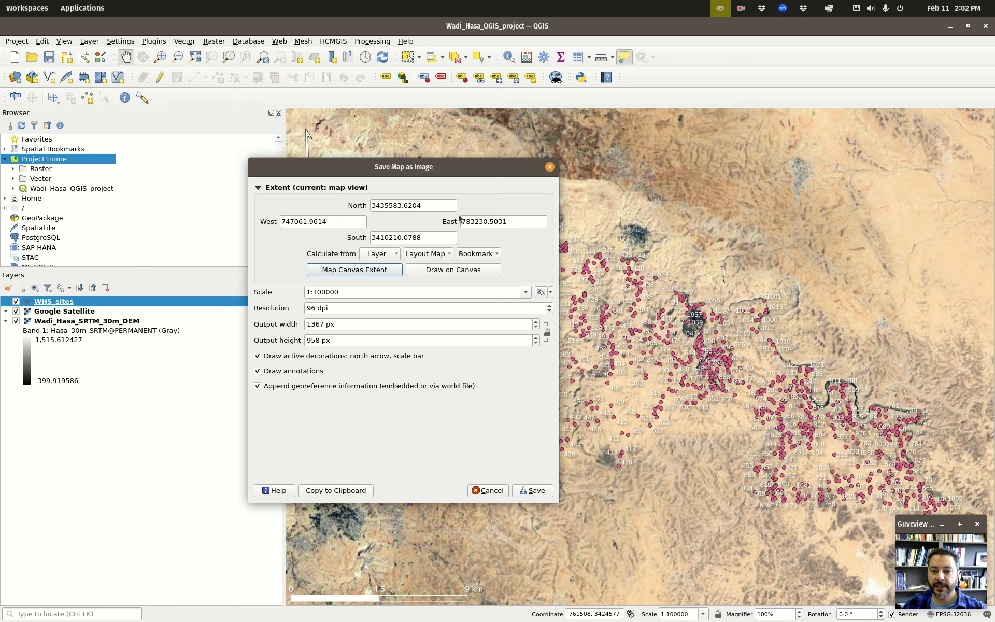
{"action": "left_click", "coordinate": [366, 271]}
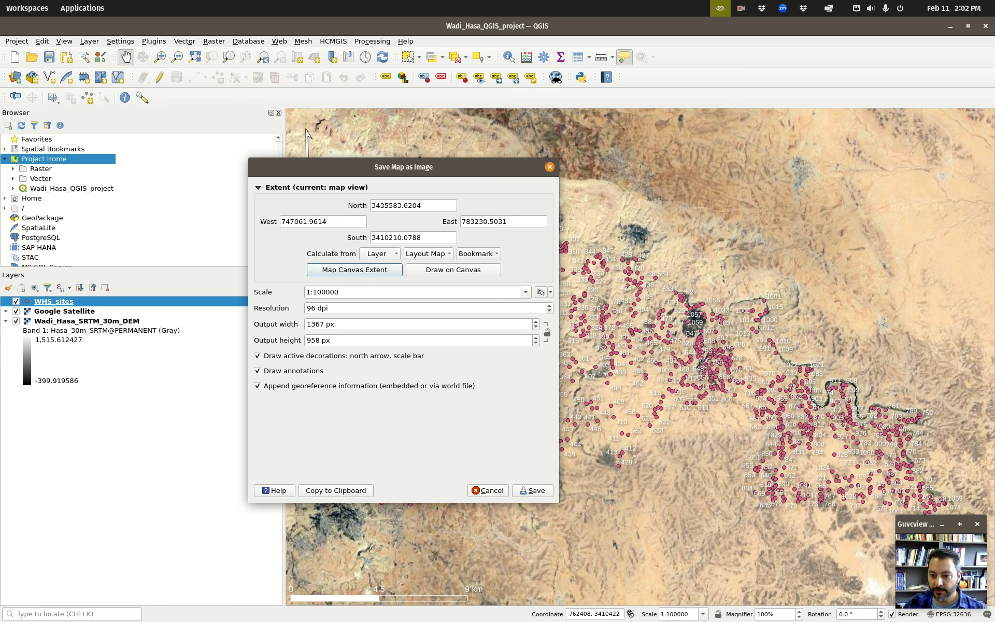
Step: Set the exported image's resolution to 300 dpi and let the output size update
{"action": "left_click", "coordinate": [338, 309]}
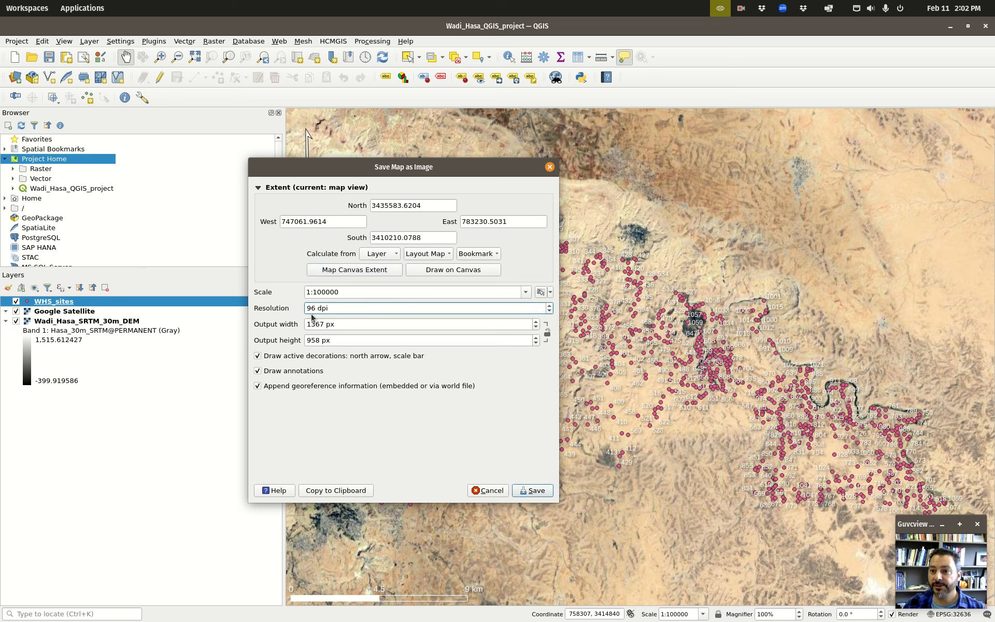
{"action": "left_click_drag", "start_coordinate": [315, 309], "coordinate": [307, 309]}
{"action": "type", "text": "300"}
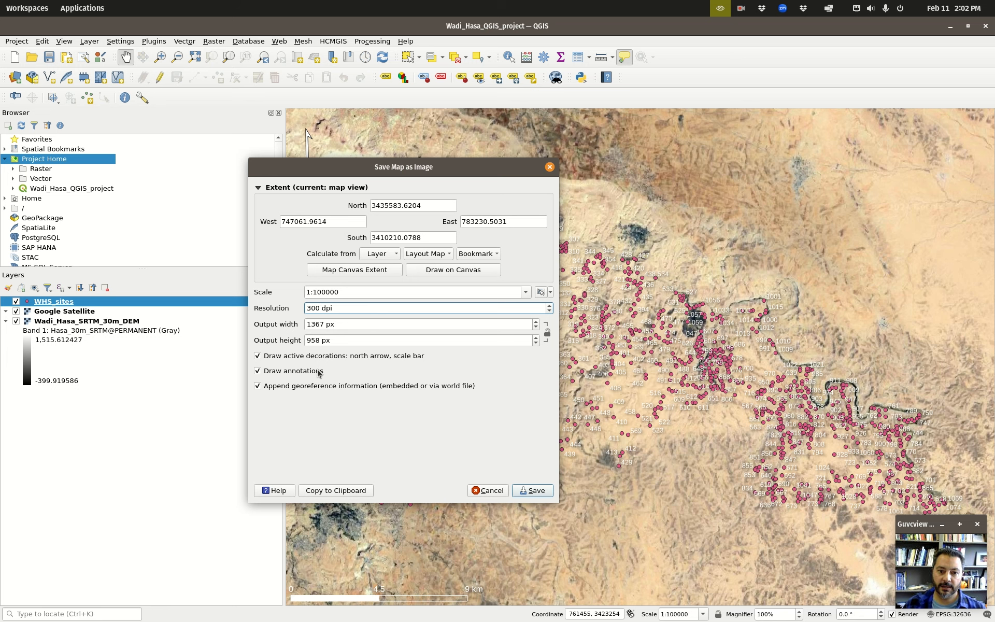
{"action": "left_click", "coordinate": [373, 323]}
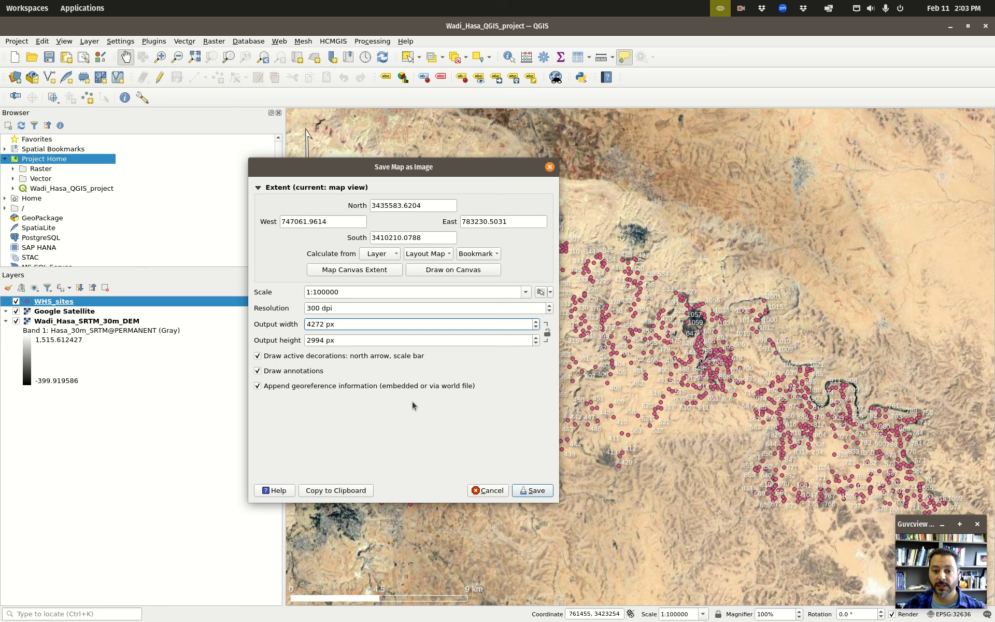
Step: Proceed to saving the image and create an Output_graphics folder inside GIS_Projects/Wadi_Hasa as its destination
{"action": "left_click", "coordinate": [536, 490]}
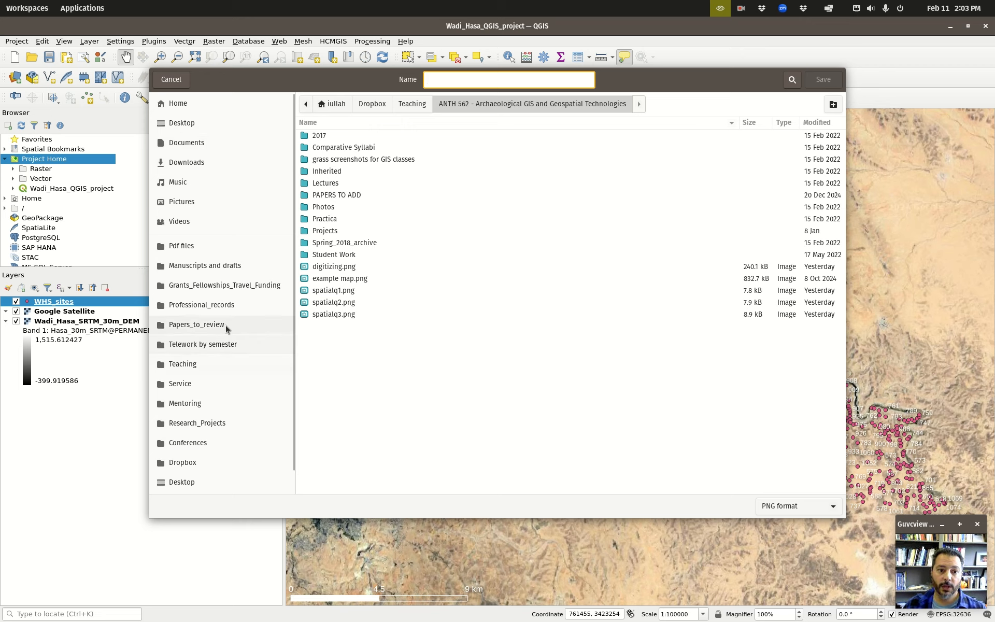
{"action": "left_click", "coordinate": [179, 104]}
{"action": "double_click", "coordinate": [379, 181]}
{"action": "left_click", "coordinate": [329, 159]}
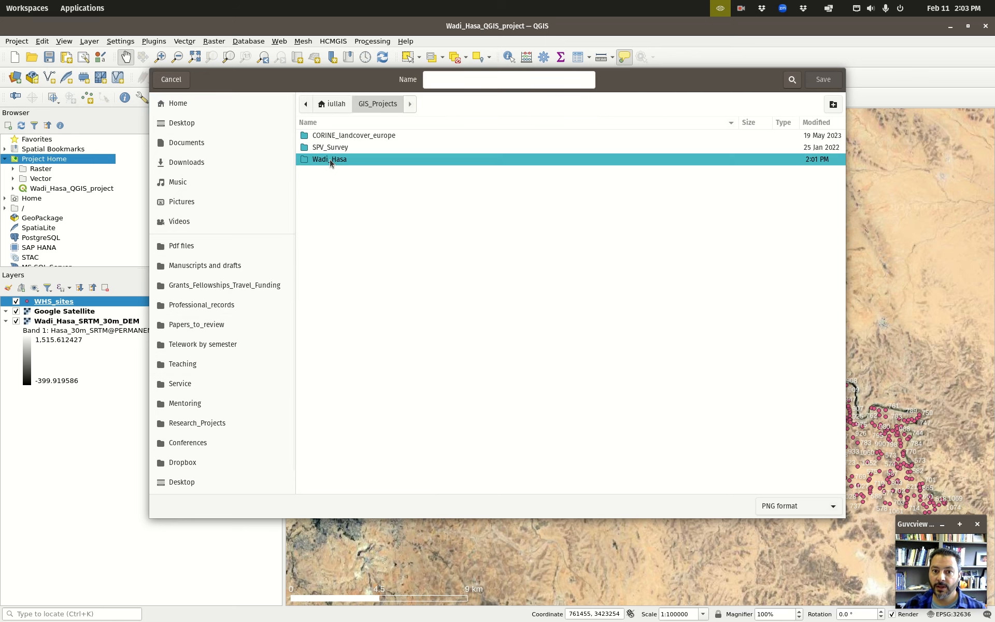
{"action": "double_click", "coordinate": [330, 160]}
{"action": "left_click", "coordinate": [832, 104]}
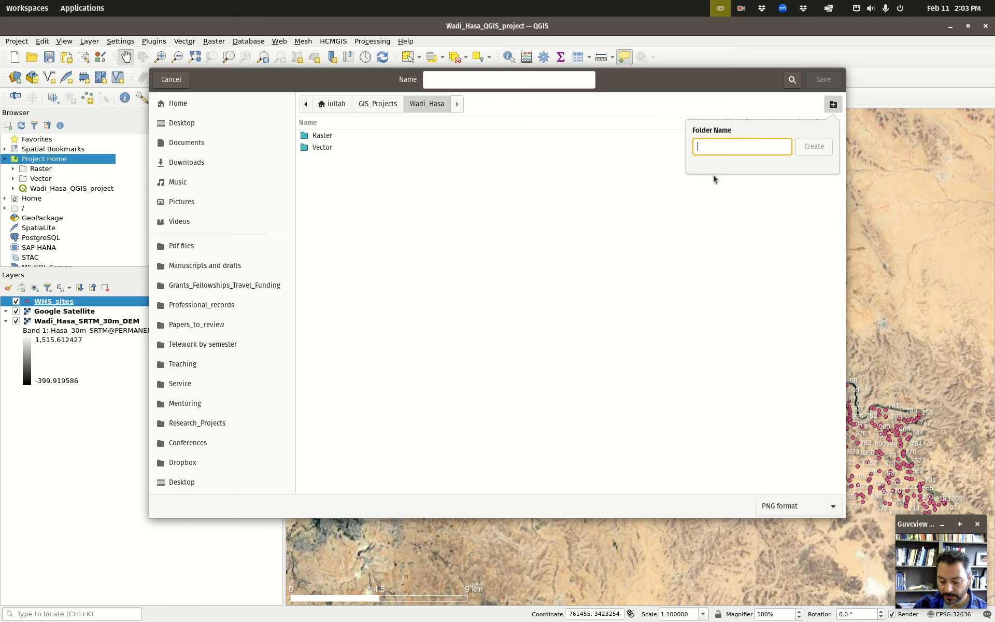
{"action": "type", "text": "Output_"}
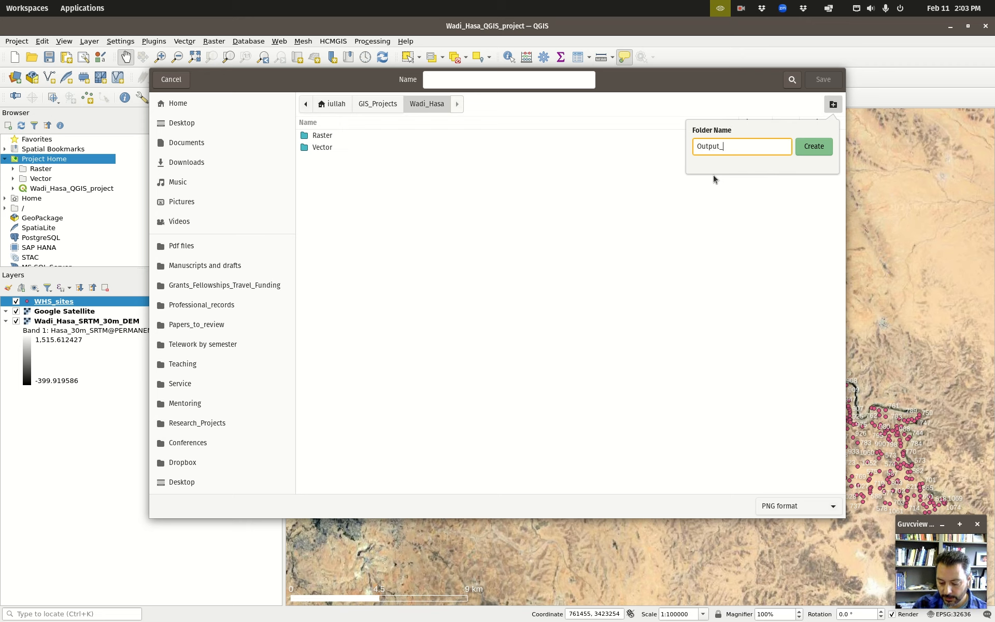
{"action": "type", "text": "graphics"}
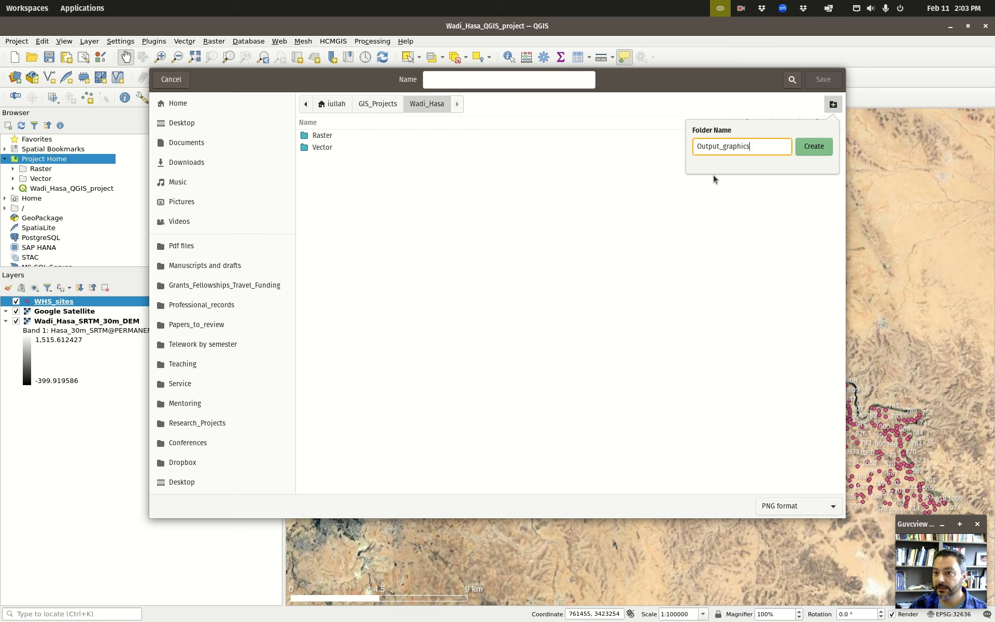
{"action": "left_click", "coordinate": [807, 148]}
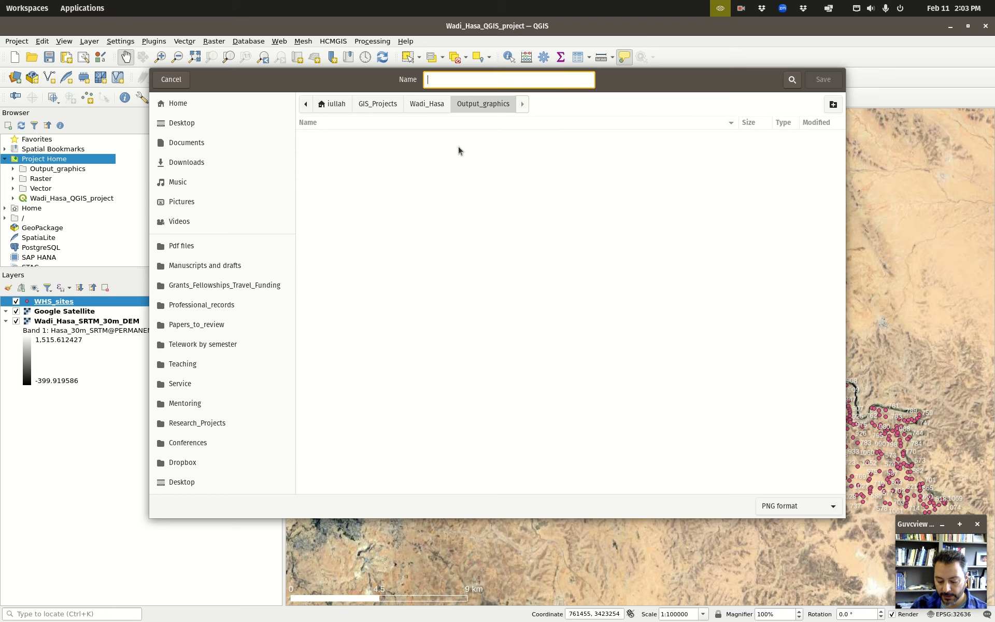
Step: Save the map image in JPG format as WHS_points_overview_satellite_imagery in the Output_graphics folder
{"action": "type", "text": "WHS_"}
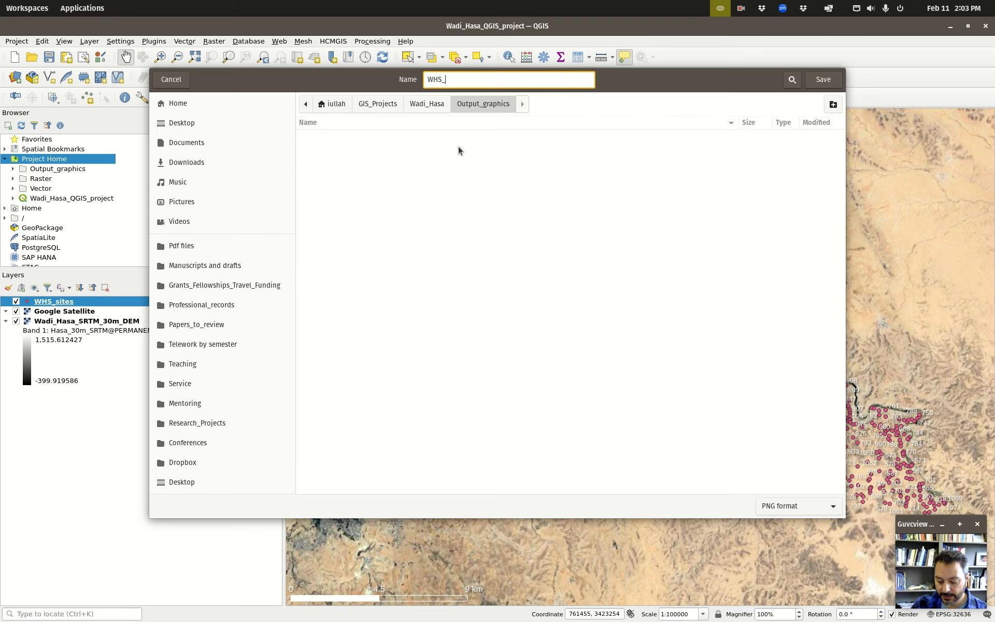
{"action": "type", "text": "points_overview_"}
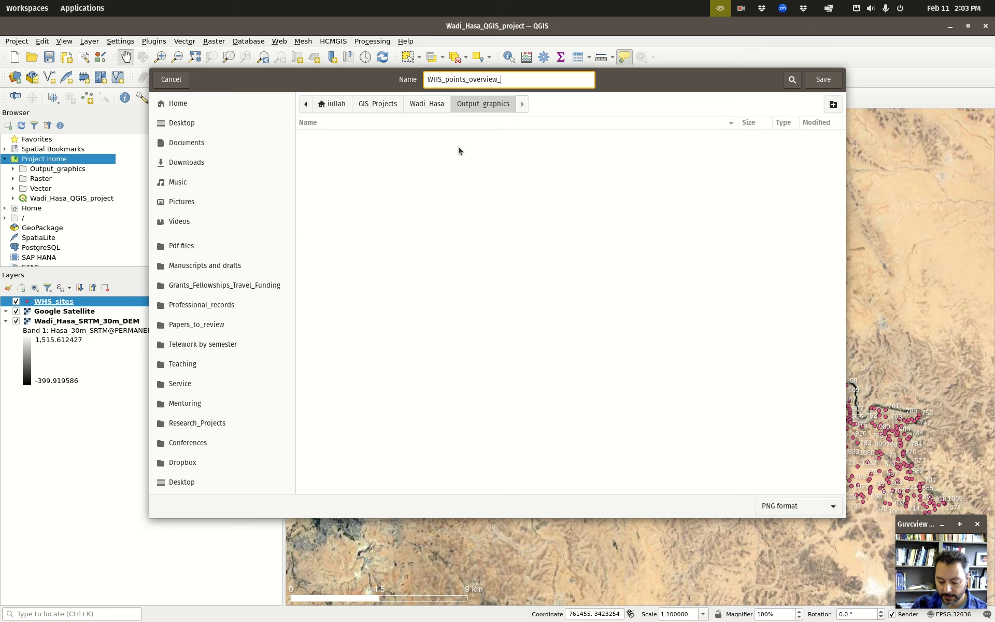
{"action": "type", "text": "satellite_"}
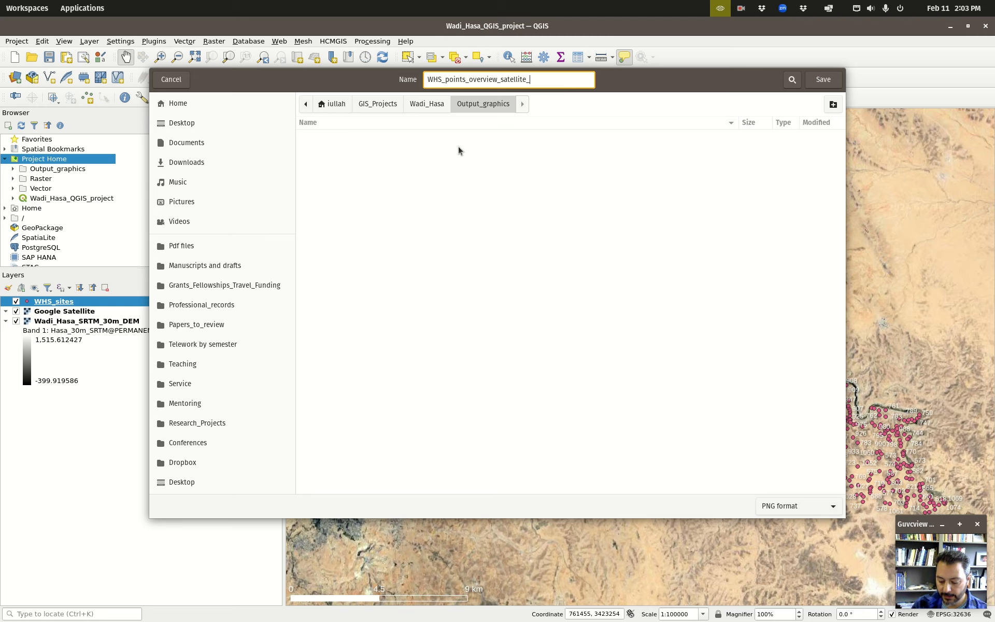
{"action": "type", "text": "imagery"}
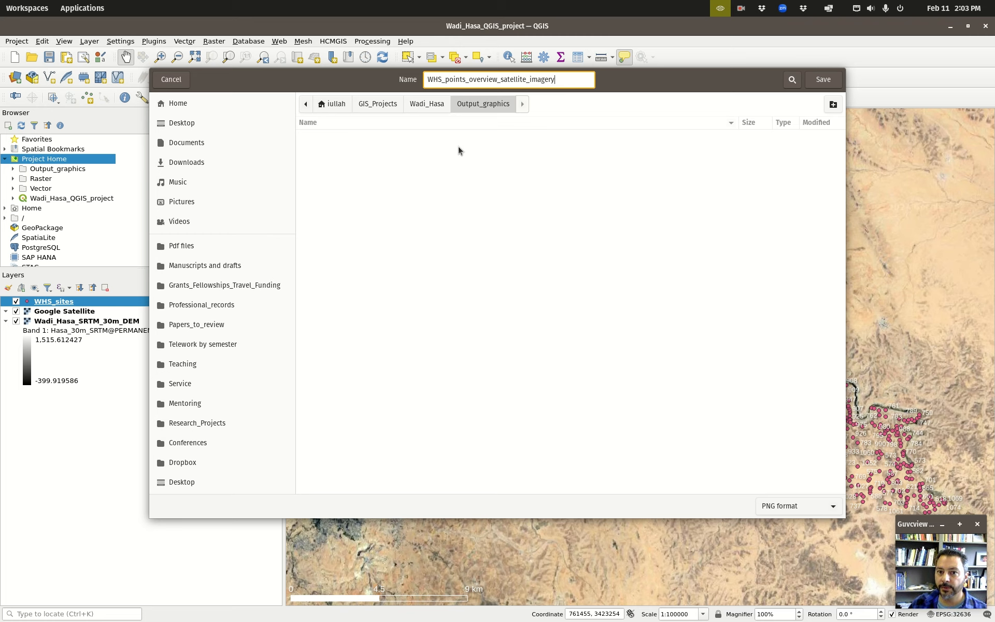
{"action": "left_click", "coordinate": [778, 505]}
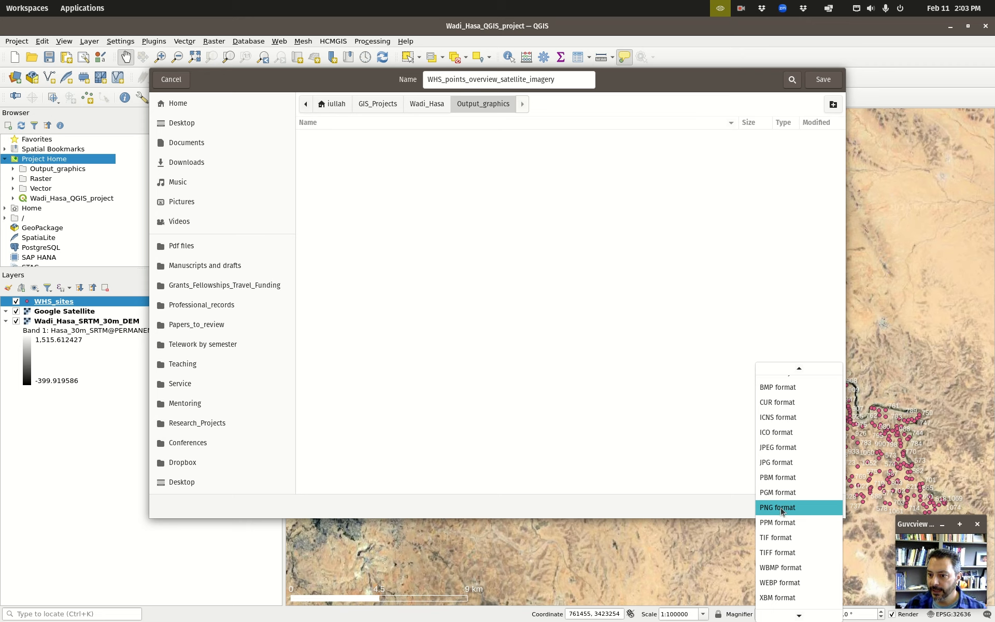
{"action": "left_click", "coordinate": [791, 462]}
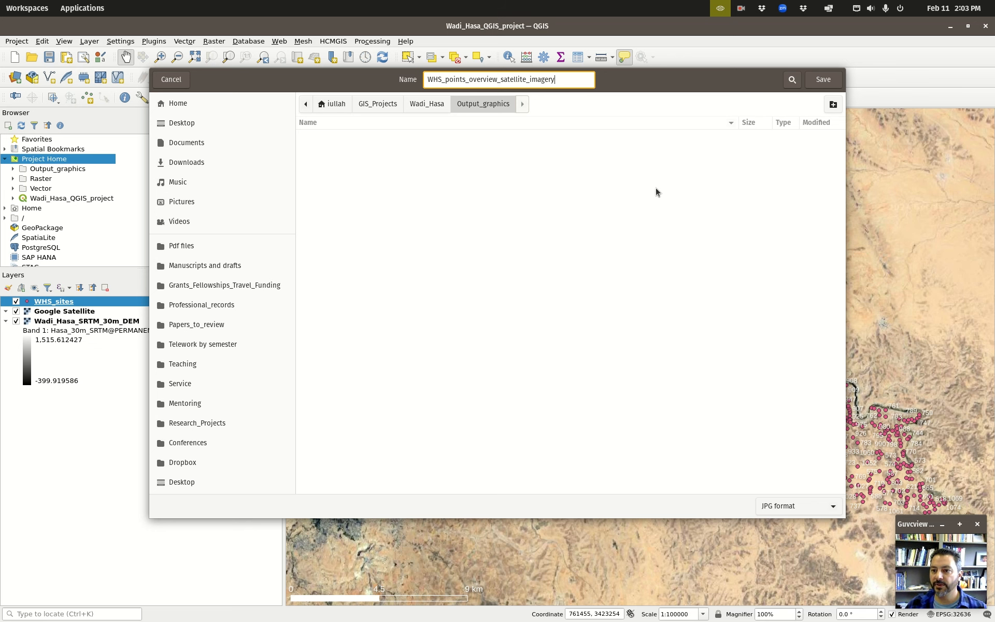
{"action": "left_click", "coordinate": [823, 80]}
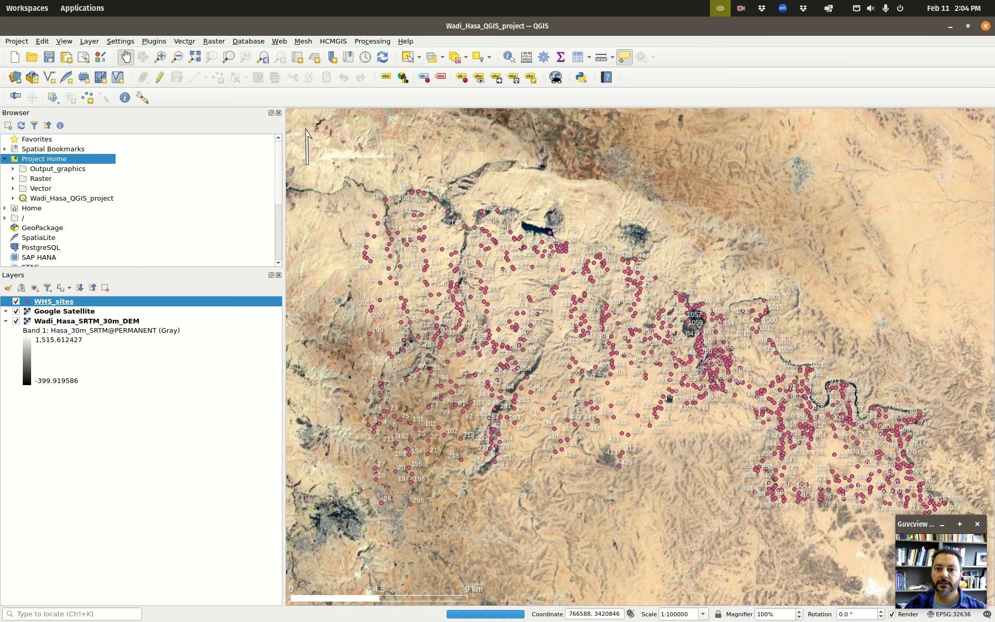
Step: Open the project's directory in the file manager, inspect the exported JPG in Output_graphics, and return to QGIS
{"action": "right_click", "coordinate": [44, 161]}
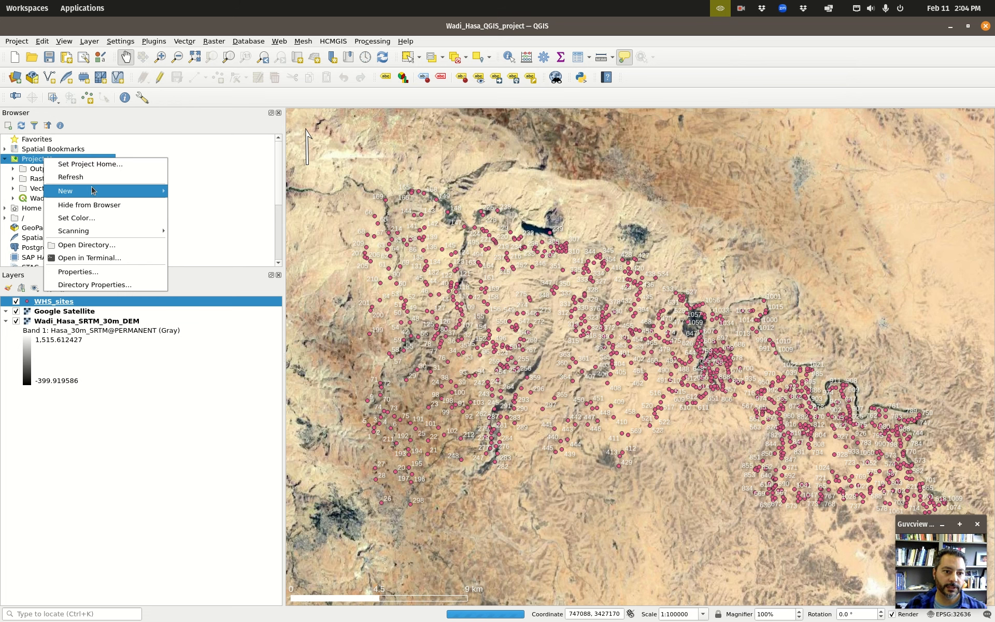
{"action": "left_click", "coordinate": [90, 246]}
{"action": "double_click", "coordinate": [225, 94]}
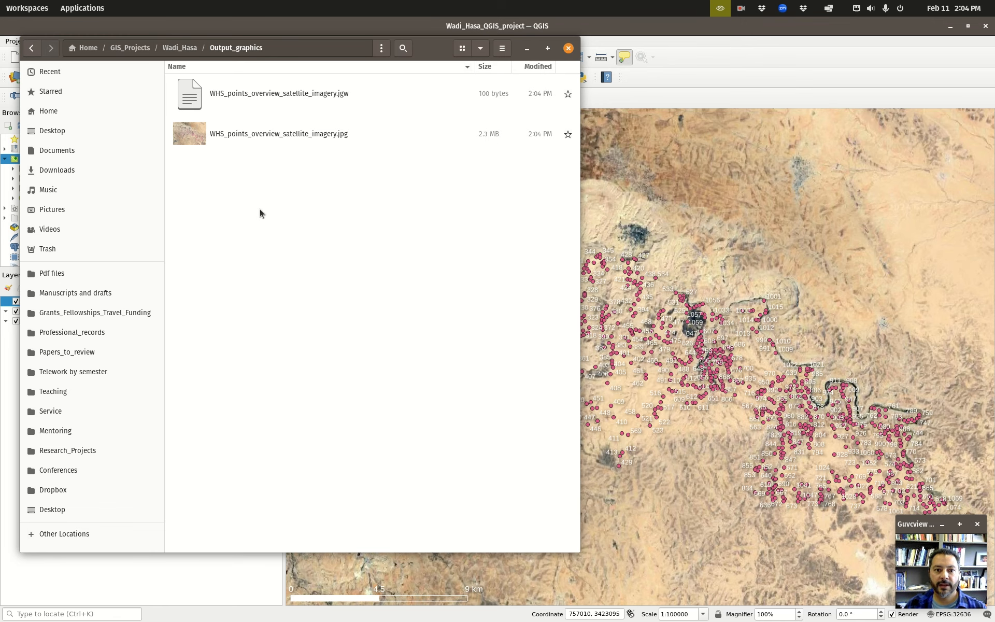
{"action": "double_click", "coordinate": [249, 137]}
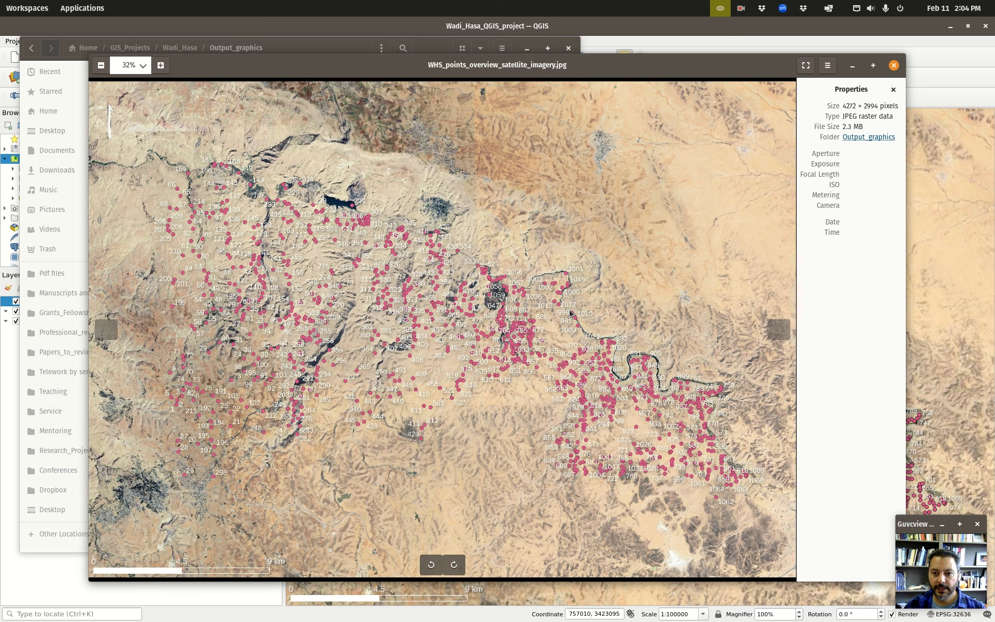
{"action": "scroll", "coordinate": [435, 293], "scroll_direction": "down", "scroll_amount": 1}
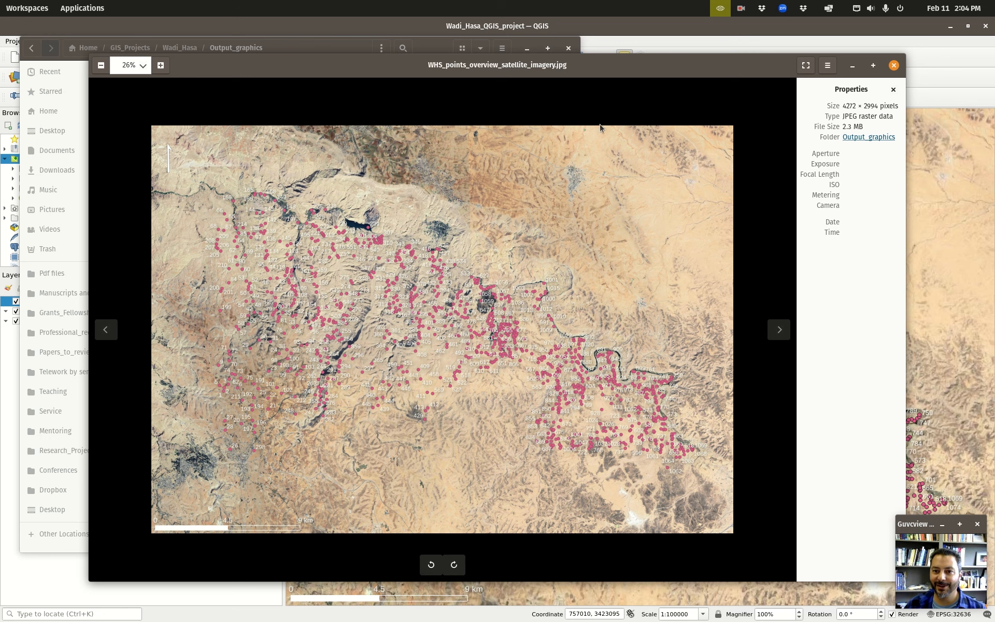
{"action": "left_click", "coordinate": [893, 65]}
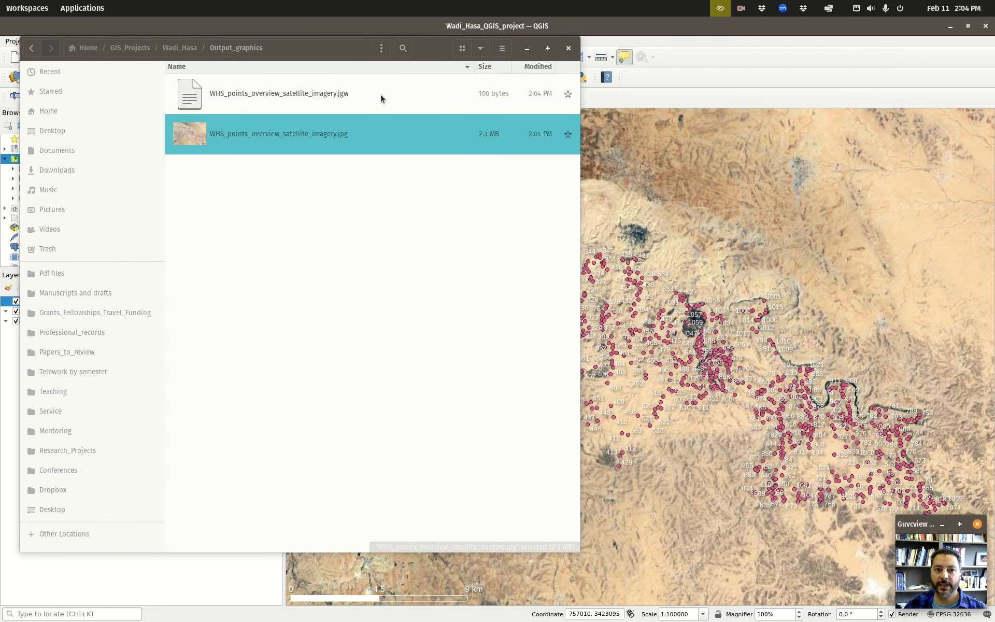
{"action": "left_click", "coordinate": [673, 36]}
Step: Filter the WHS_sites layer with the expression "SITE_TYPE" = 'VLLG'
{"action": "mouse_move", "coordinate": [557, 246]}
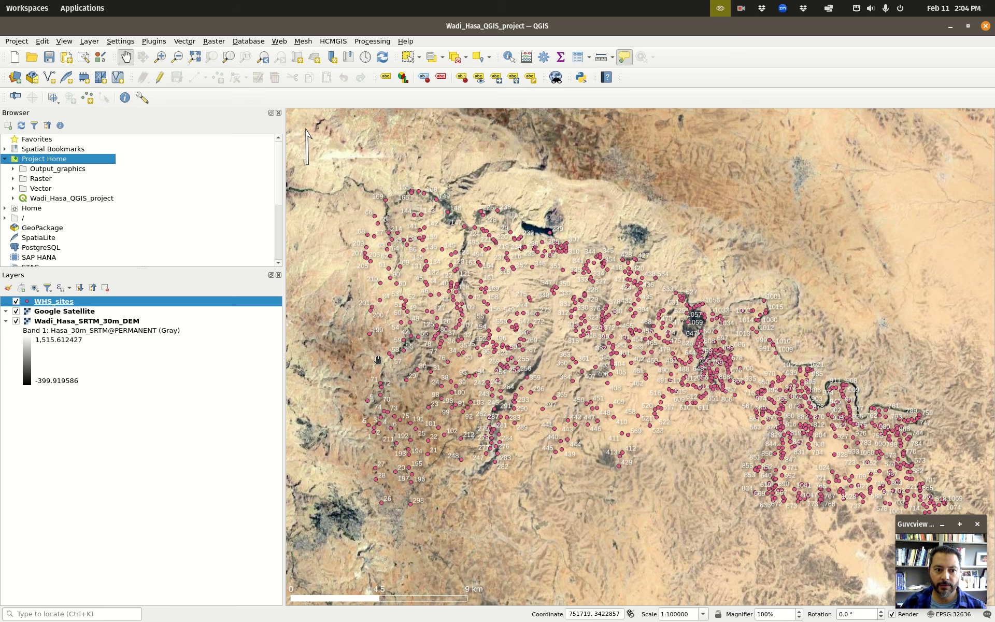
{"action": "right_click", "coordinate": [65, 302]}
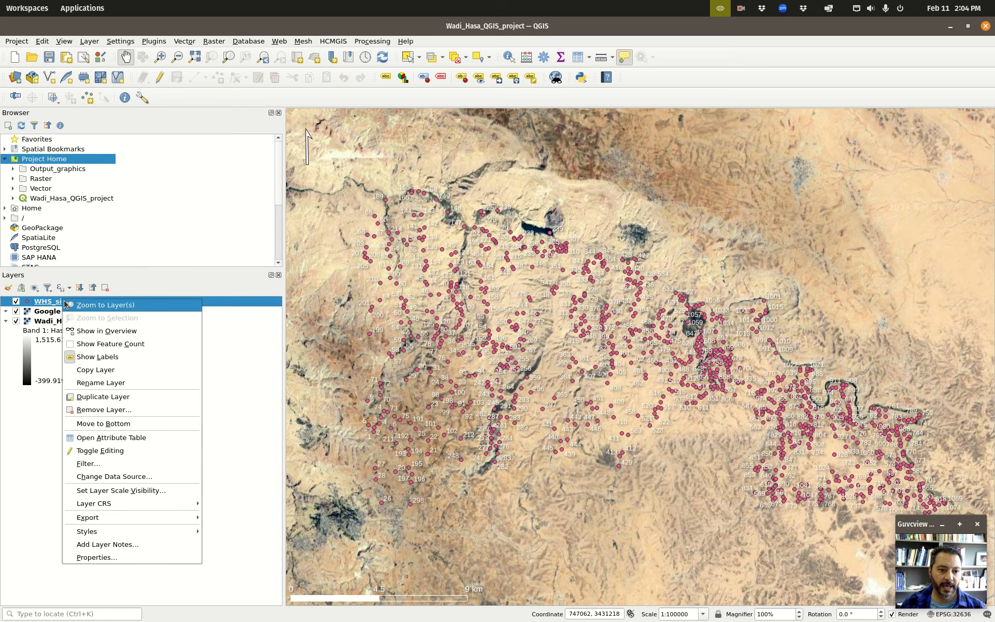
{"action": "left_click", "coordinate": [52, 305]}
{"action": "right_click", "coordinate": [53, 307]}
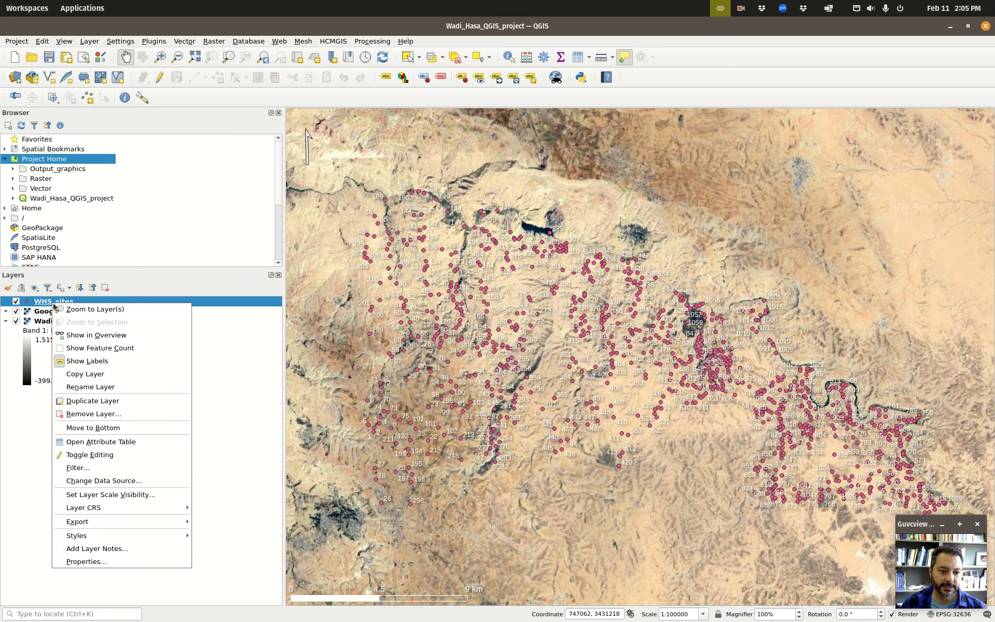
{"action": "left_click", "coordinate": [129, 467]}
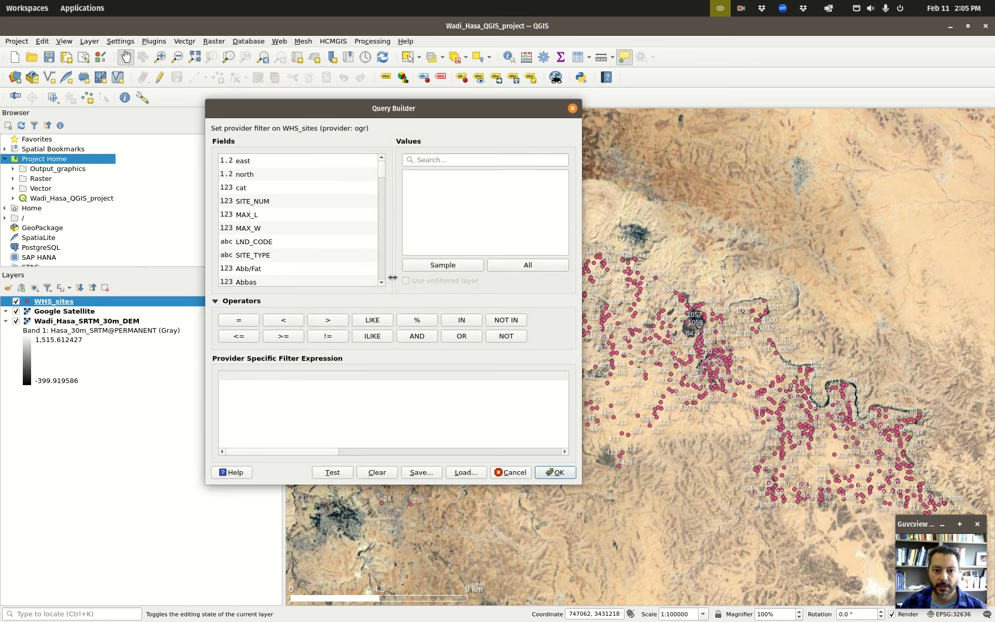
{"action": "scroll", "coordinate": [288, 253], "scroll_direction": "down", "scroll_amount": 2}
{"action": "scroll", "coordinate": [288, 253], "scroll_direction": "up", "scroll_amount": 2}
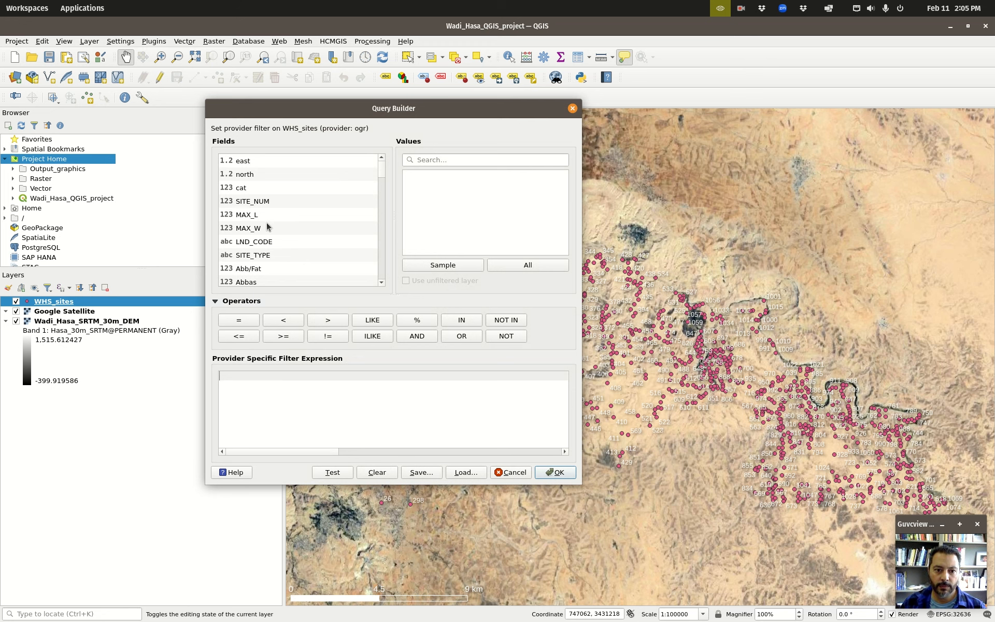
{"action": "double_click", "coordinate": [259, 257]}
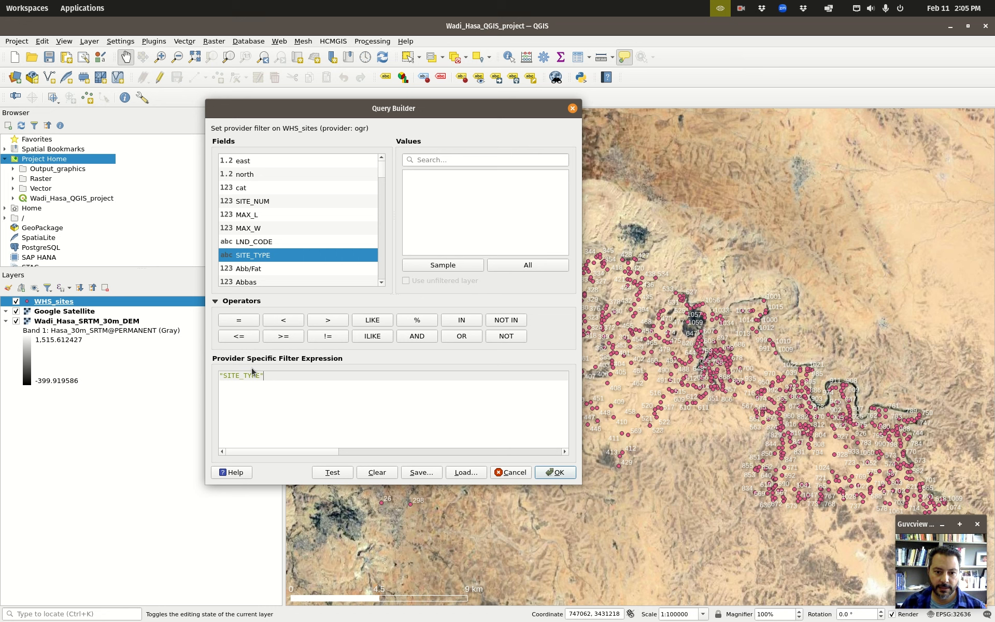
{"action": "left_click", "coordinate": [250, 320]}
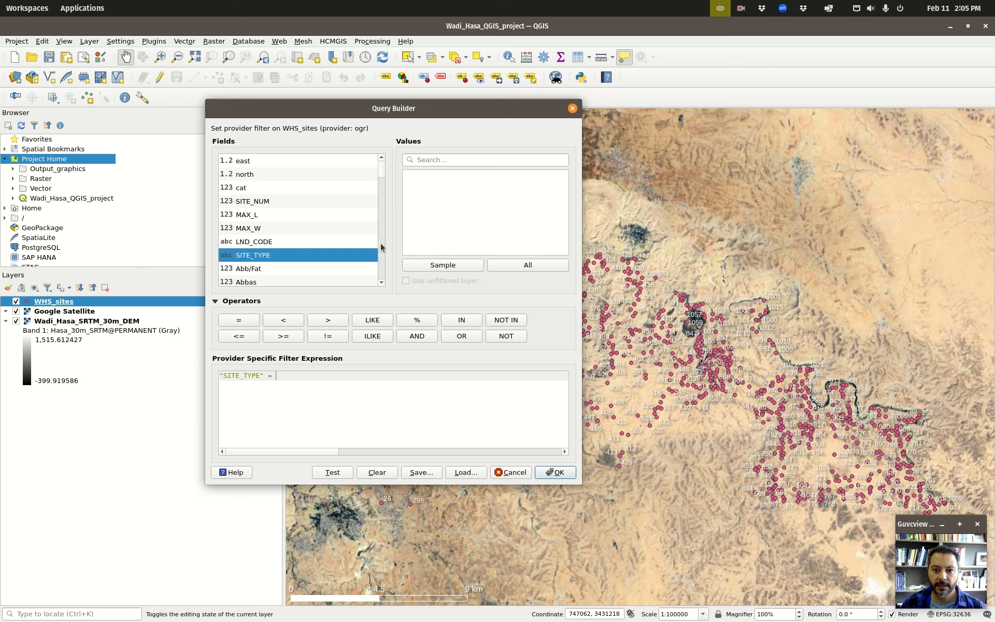
{"action": "left_click", "coordinate": [529, 265]}
{"action": "scroll", "coordinate": [429, 230], "scroll_direction": "down", "scroll_amount": 10}
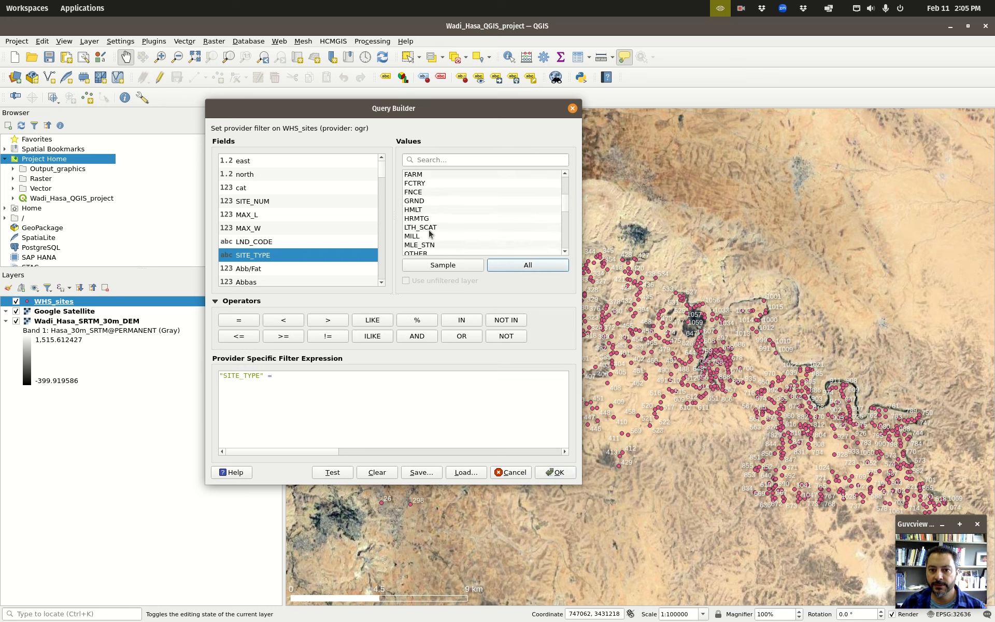
{"action": "double_click", "coordinate": [429, 236]}
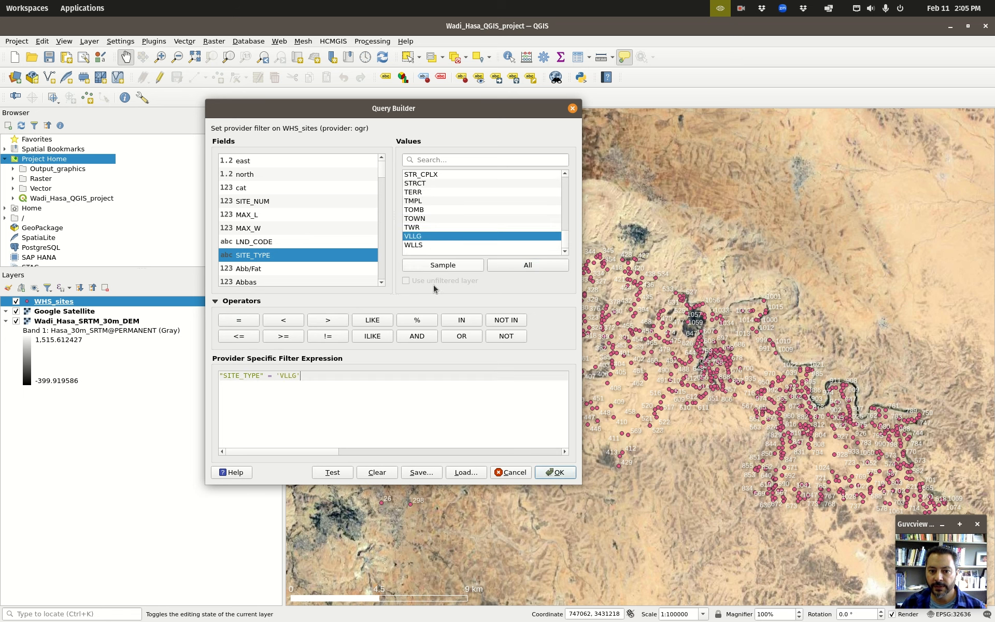
{"action": "left_click", "coordinate": [553, 472]}
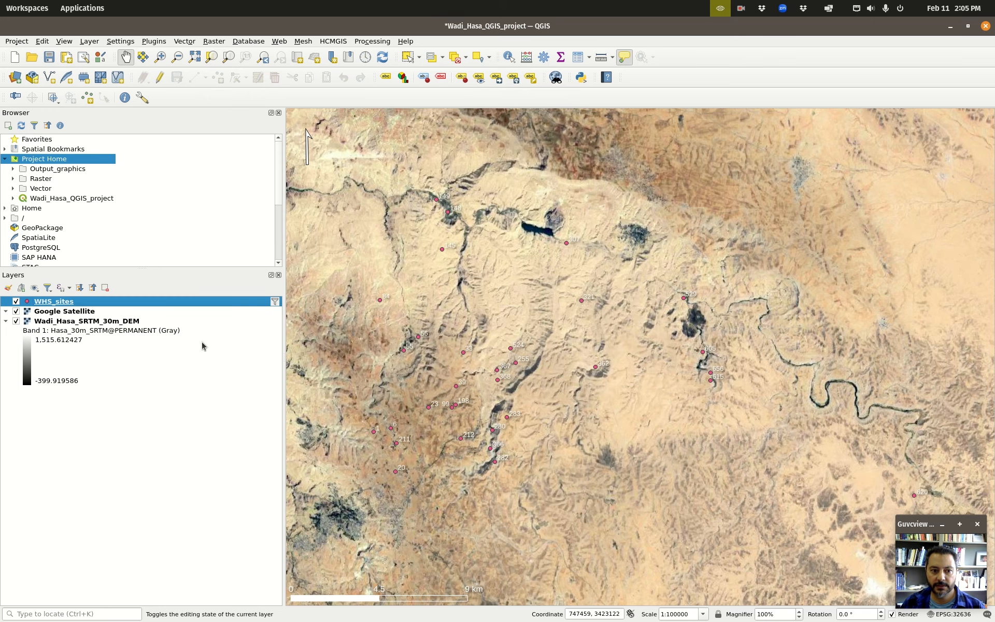
Step: Start exporting the filtered WHS_sites features to a new file, reviewing the available formats and keeping GeoPackage
{"action": "right_click", "coordinate": [72, 301]}
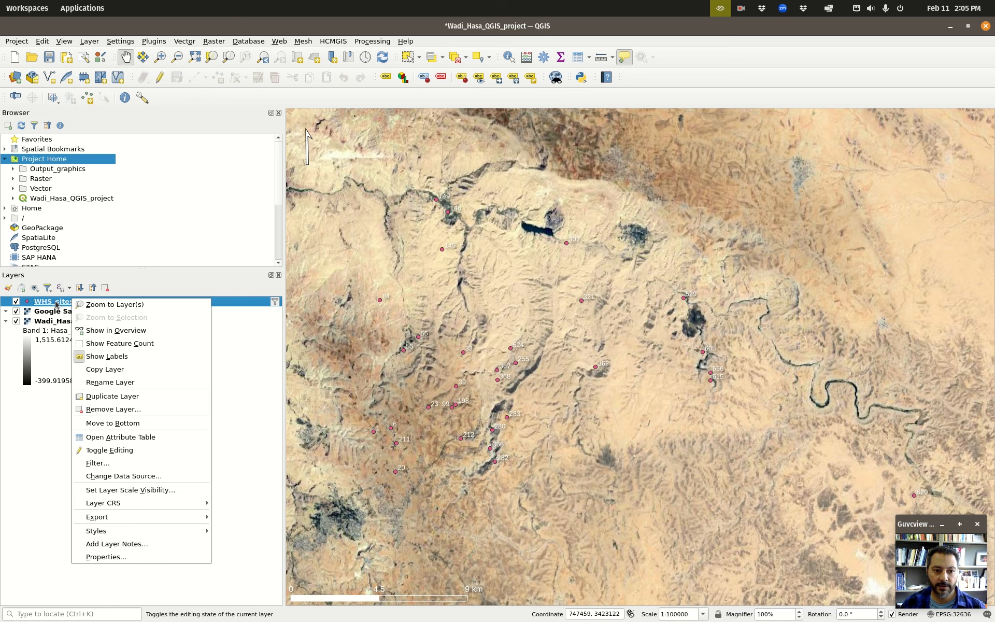
{"action": "mouse_move", "coordinate": [154, 507]}
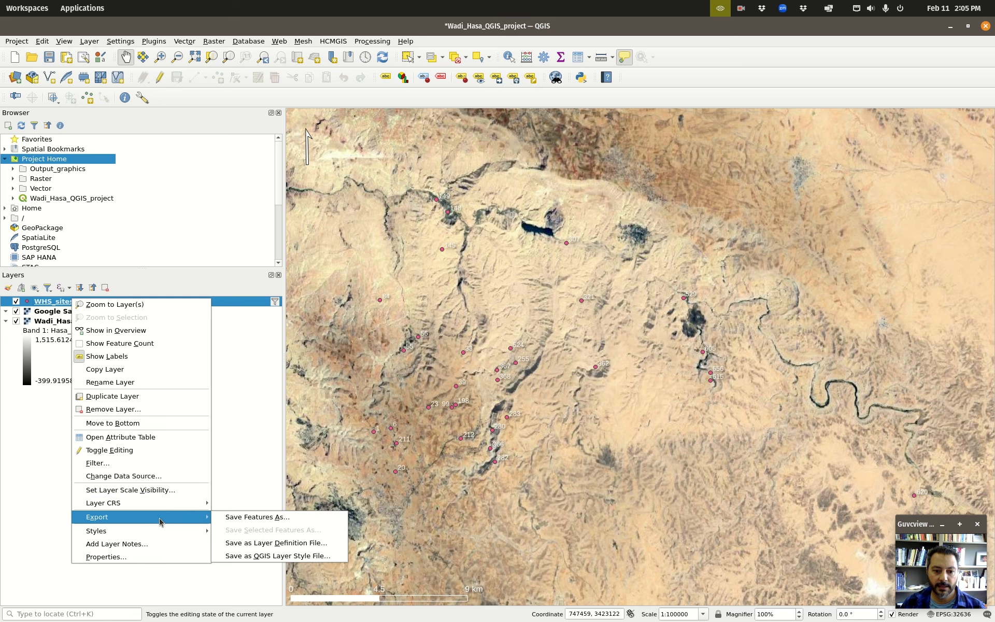
{"action": "left_click", "coordinate": [278, 520]}
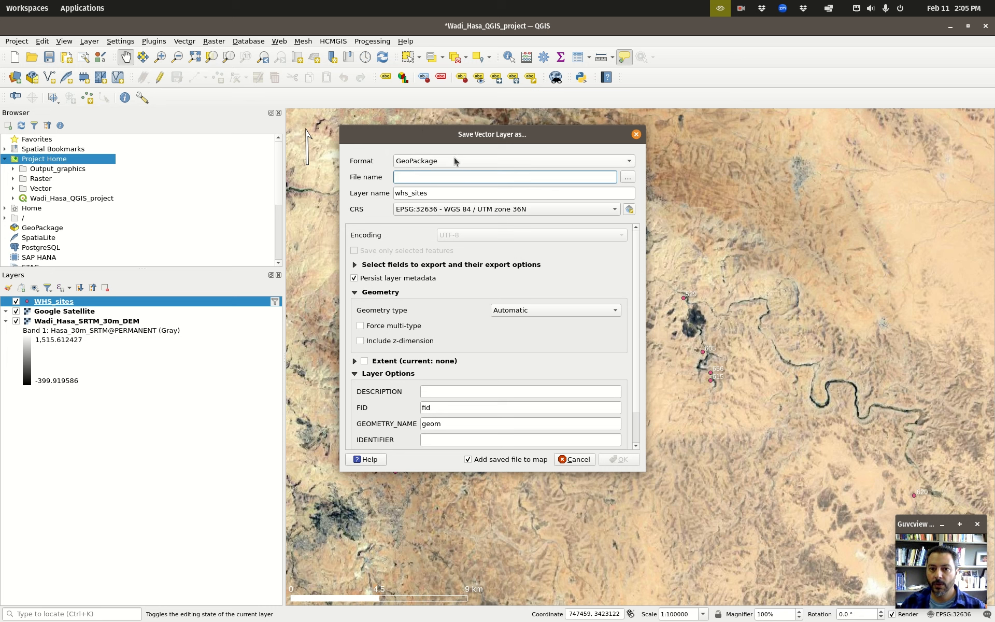
{"action": "left_click", "coordinate": [522, 160]}
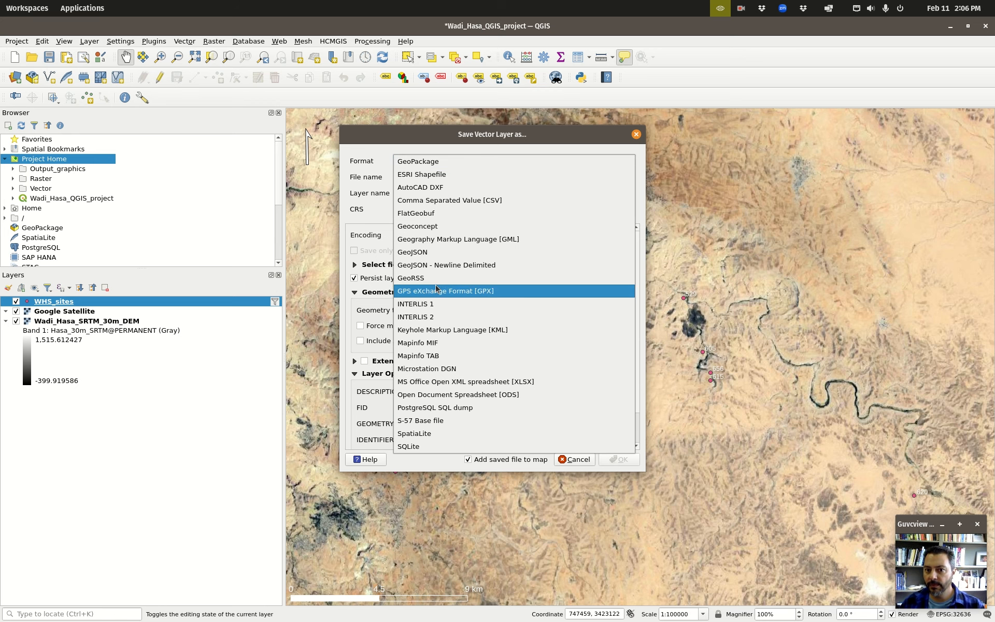
{"action": "left_click", "coordinate": [438, 136]}
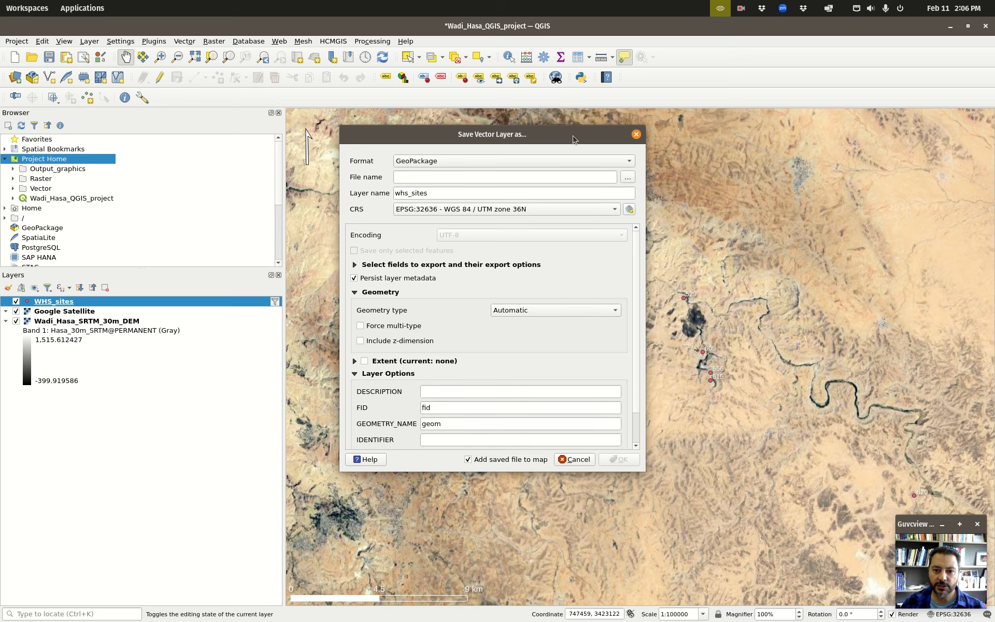
Step: Browse to GIS_Projects/Wadi_Hasa/Vector as the export destination and create a WHS_villages folder there
{"action": "left_click", "coordinate": [627, 178]}
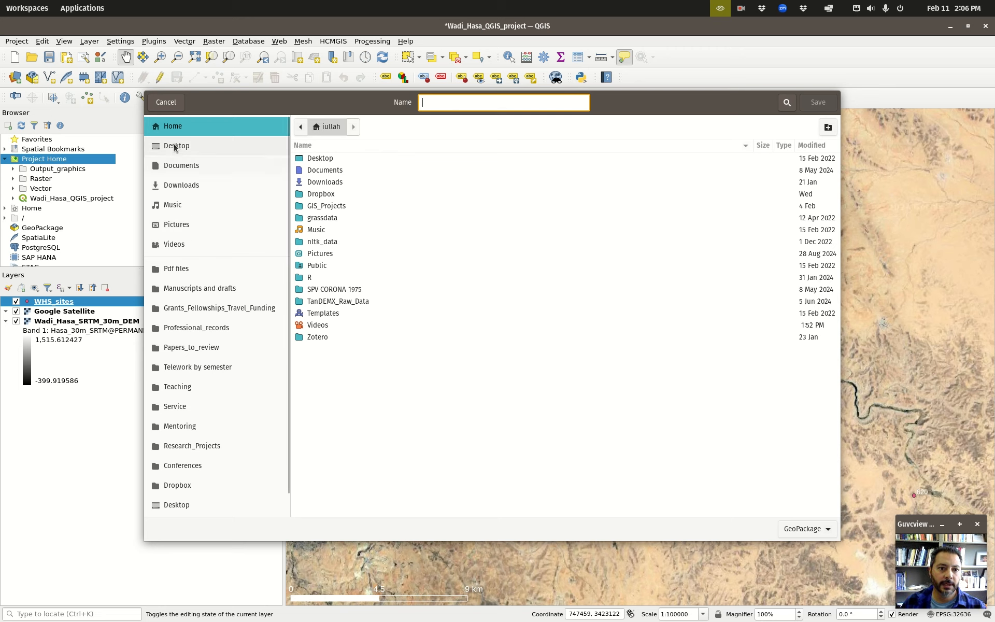
{"action": "left_click", "coordinate": [342, 207]}
{"action": "double_click", "coordinate": [341, 208]}
{"action": "double_click", "coordinate": [341, 185]}
{"action": "double_click", "coordinate": [316, 181]}
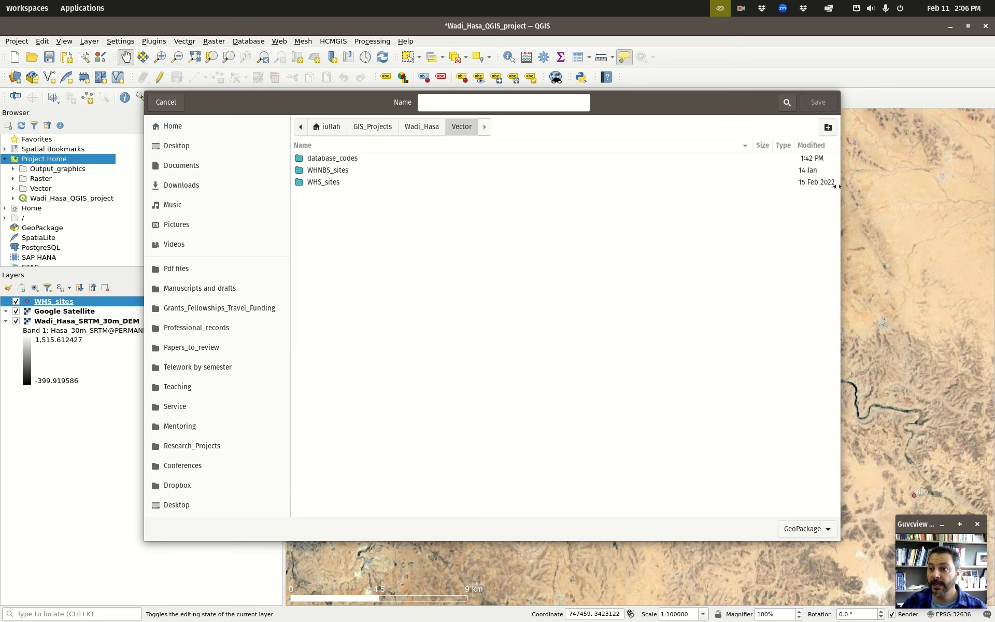
{"action": "left_click", "coordinate": [826, 127]}
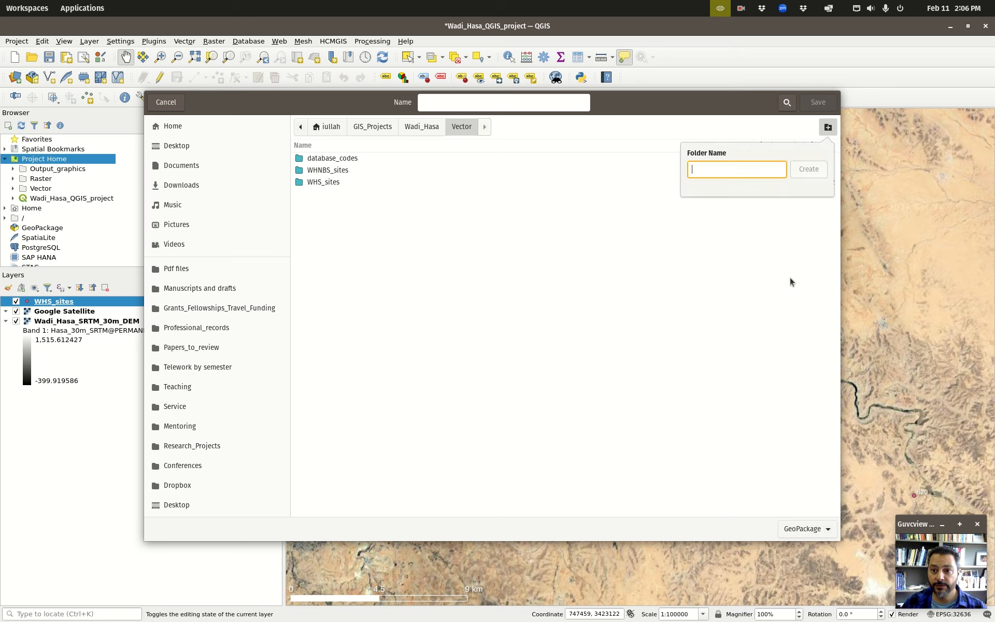
{"action": "type", "text": "WHS_villages"}
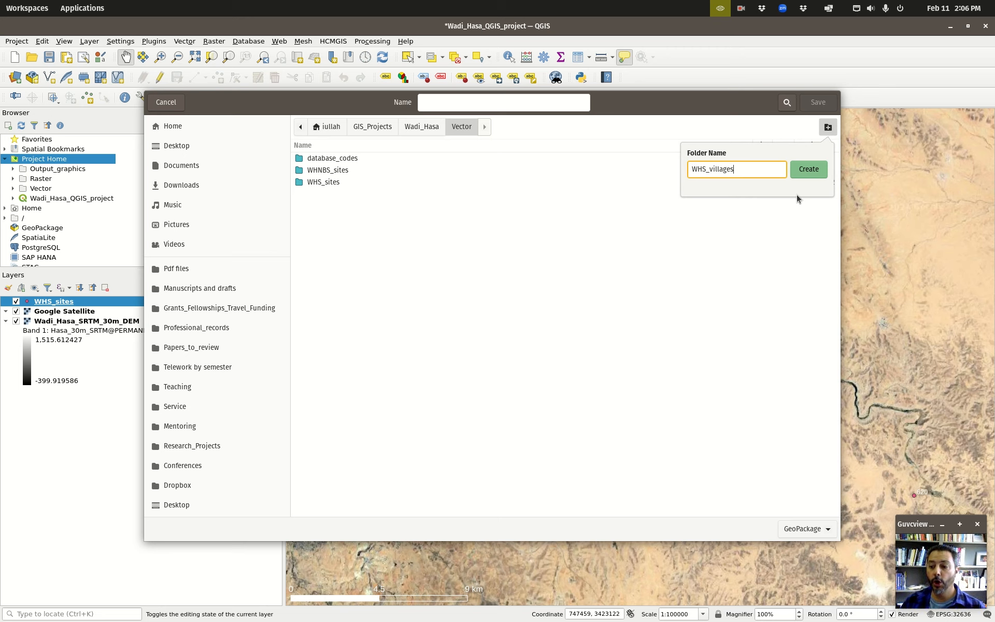
{"action": "left_click", "coordinate": [811, 171]}
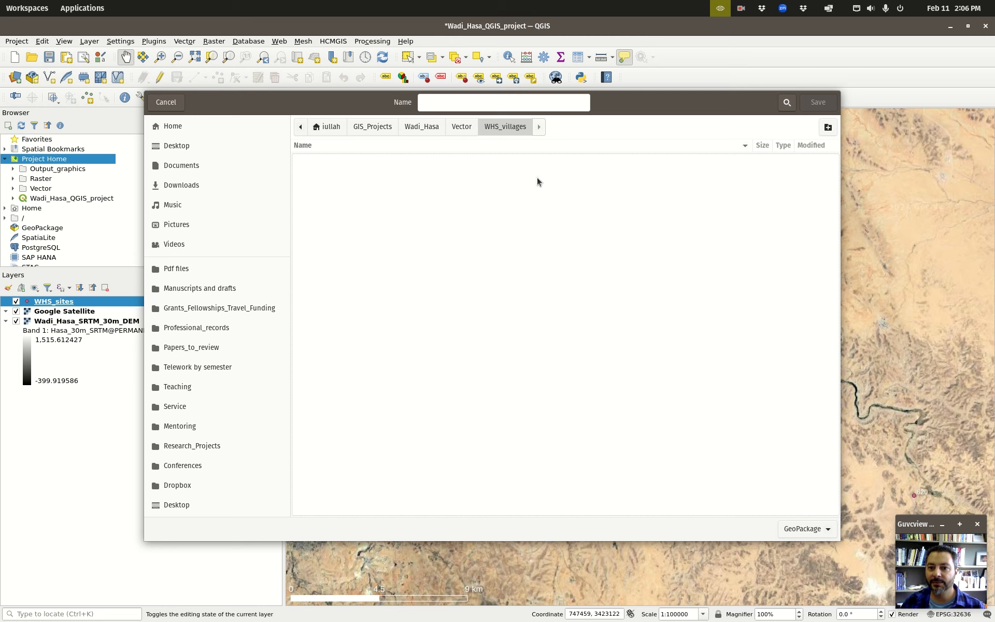
Step: Name the export file WHS_villages and save it in the WHS_villages folder
{"action": "left_click", "coordinate": [500, 103]}
{"action": "type", "text": "W"}
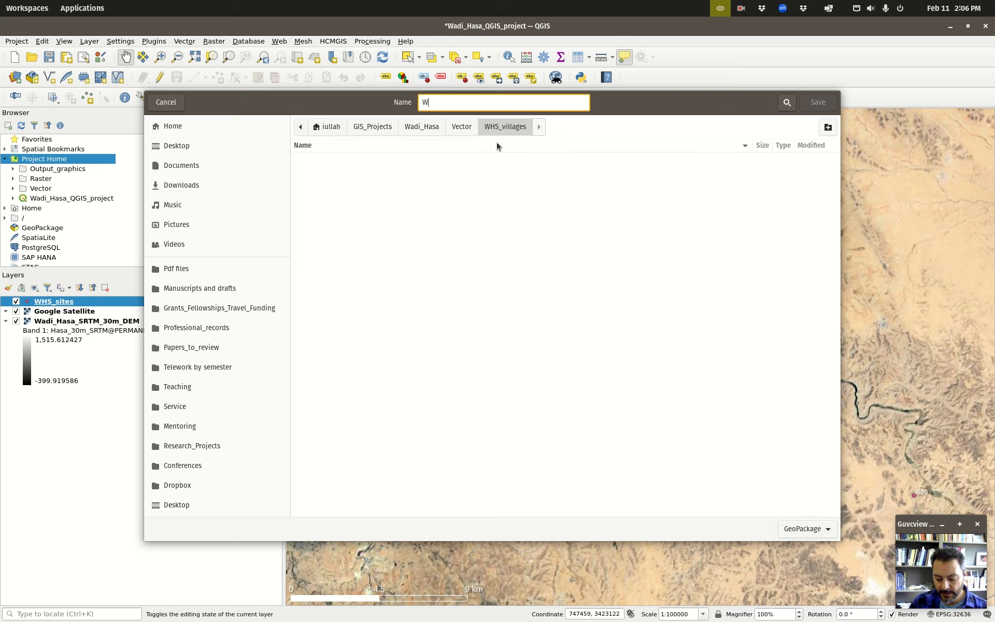
{"action": "type", "text": "HS_"}
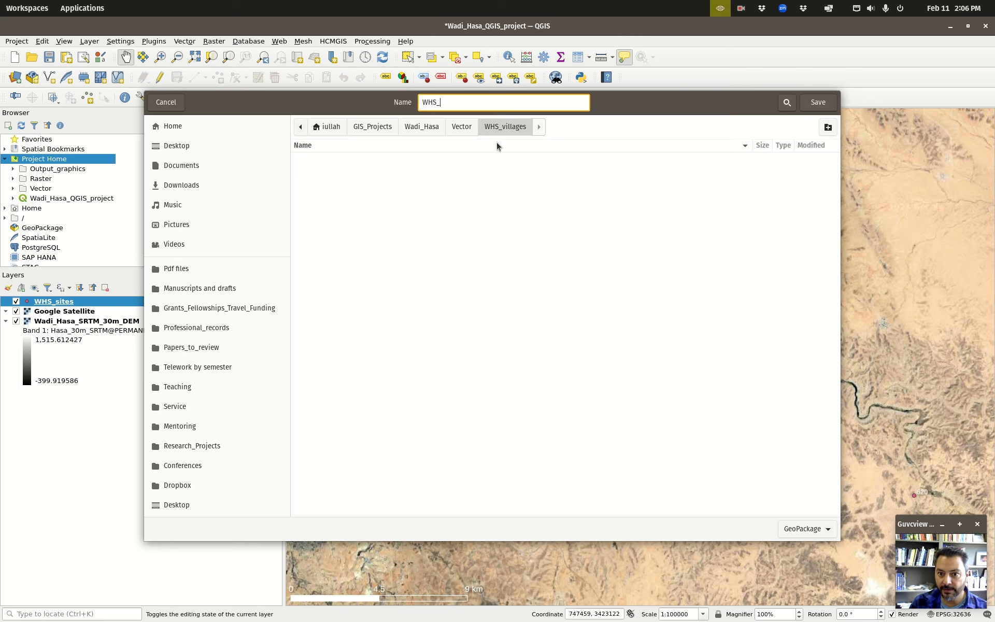
{"action": "type", "text": "villages"}
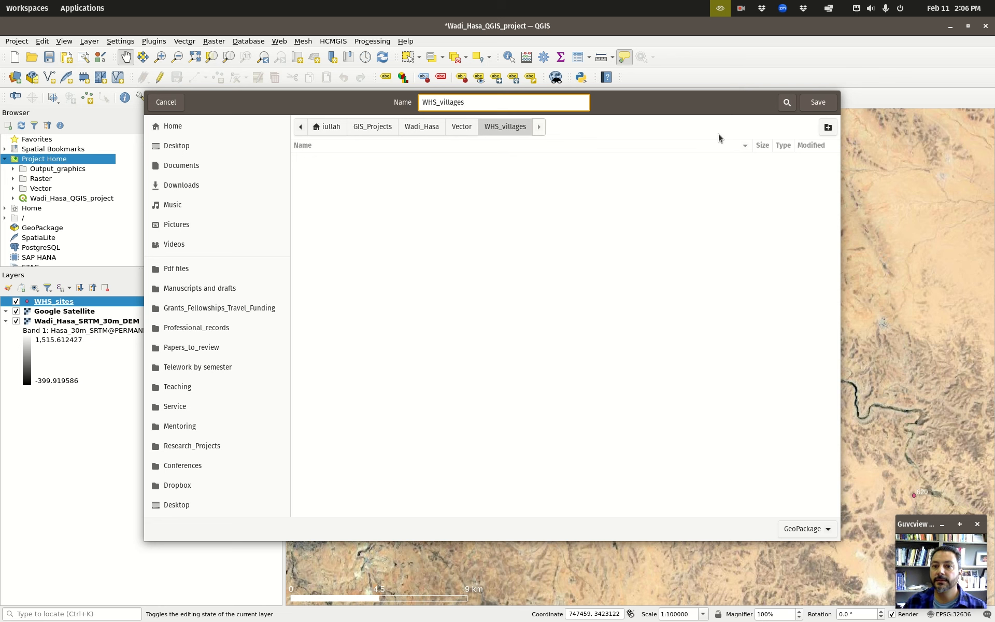
{"action": "left_click", "coordinate": [814, 103]}
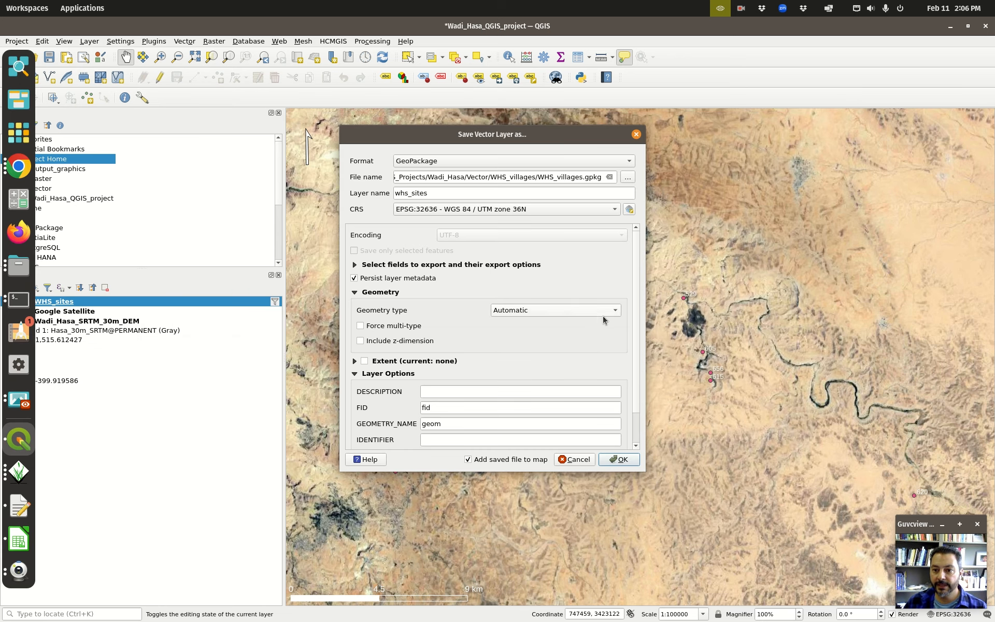
Step: Name the output layer WHS_Villages and export it with the LineString geometry type, adding it to the map
{"action": "left_click_drag", "start_coordinate": [643, 329], "coordinate": [715, 326]}
{"action": "left_click", "coordinate": [518, 193]}
{"action": "double_click", "coordinate": [423, 196]}
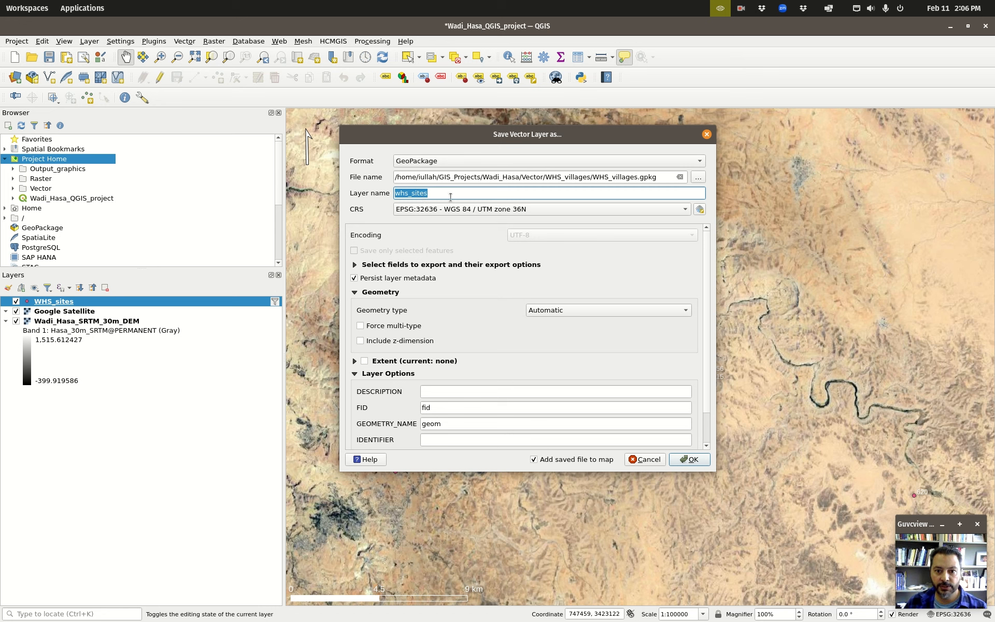
{"action": "type", "text": "WHS"}
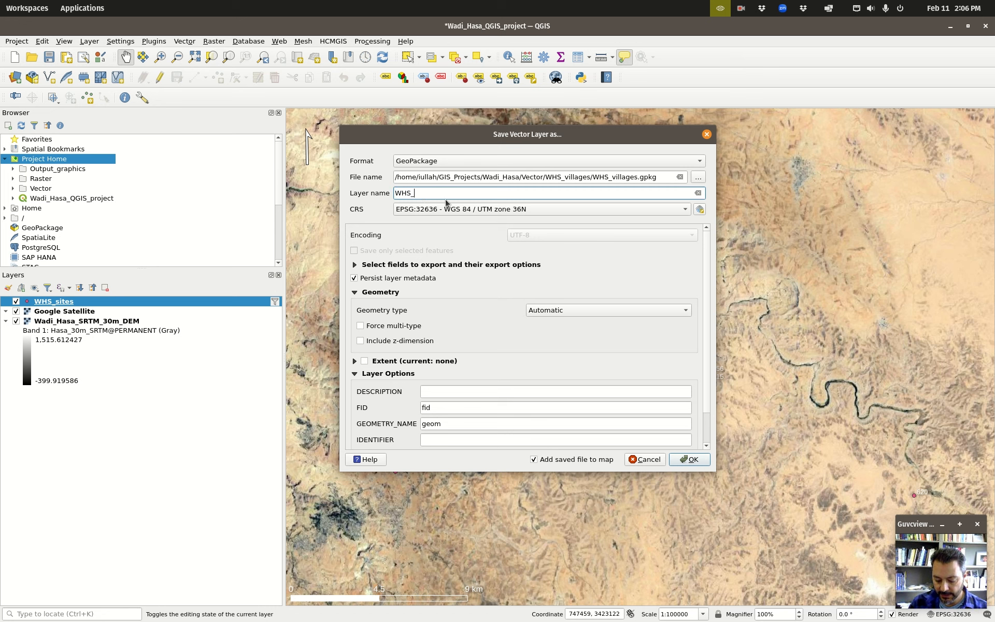
{"action": "type", "text": "_Villages"}
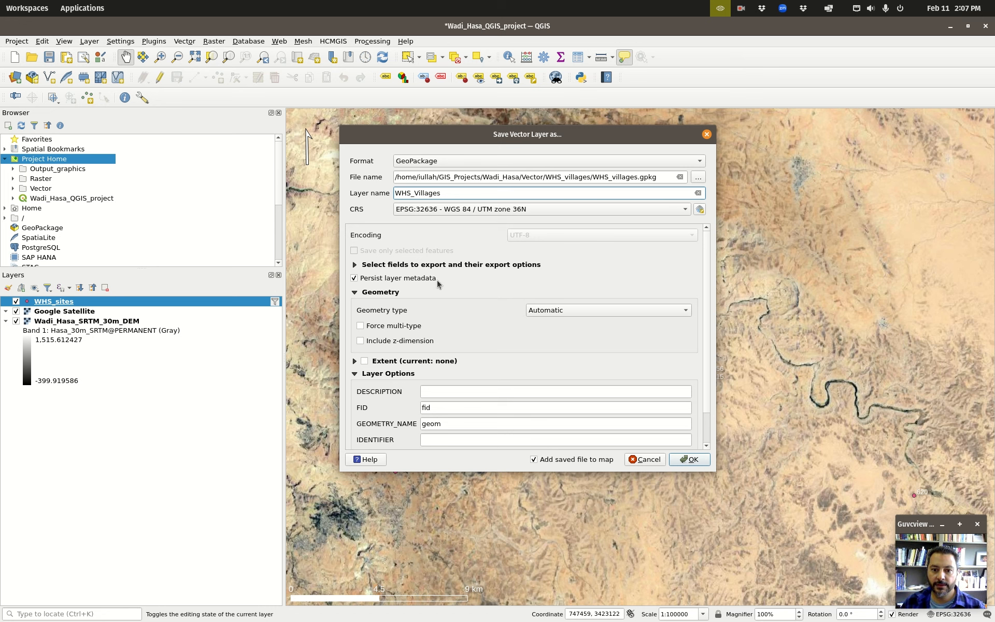
{"action": "scroll", "coordinate": [609, 310], "scroll_direction": "down", "scroll_amount": 3}
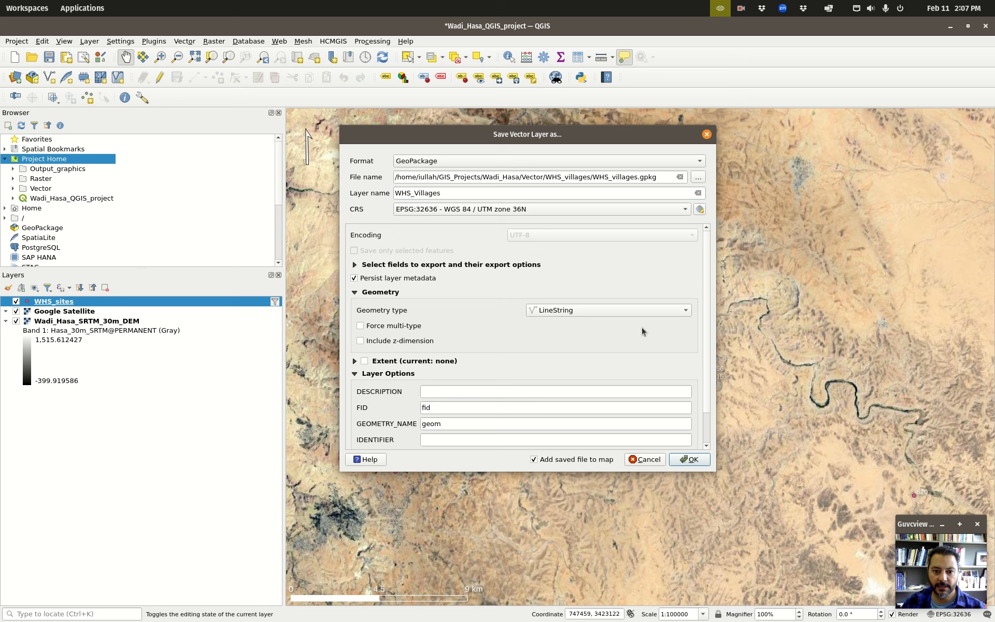
{"action": "left_click", "coordinate": [689, 459]}
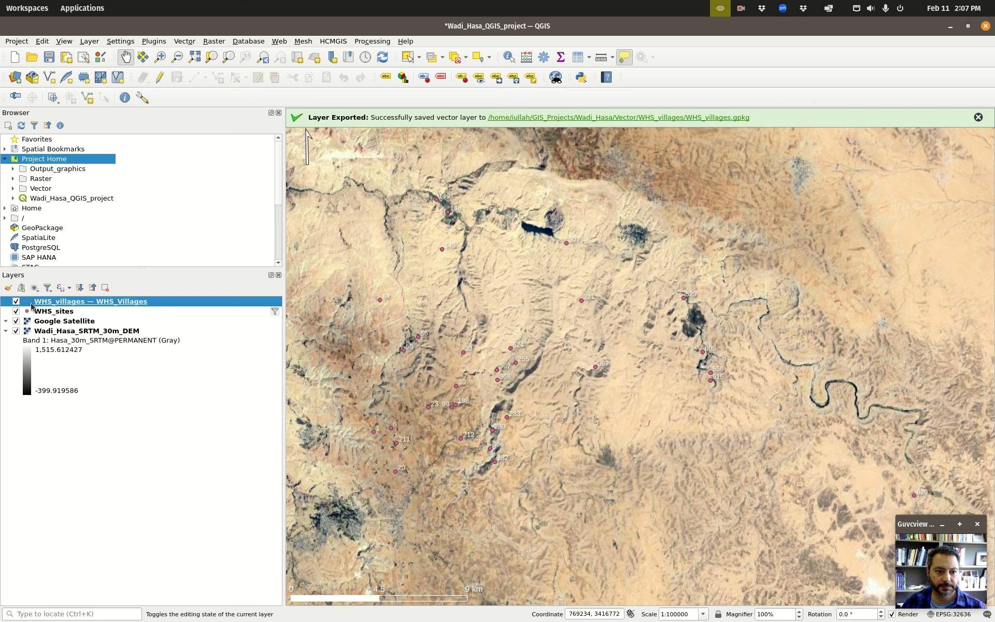
Step: Examine the symbology and renderer types of the exported WHS_Villages layer, leaving its properties without changes
{"action": "left_click", "coordinate": [70, 308]}
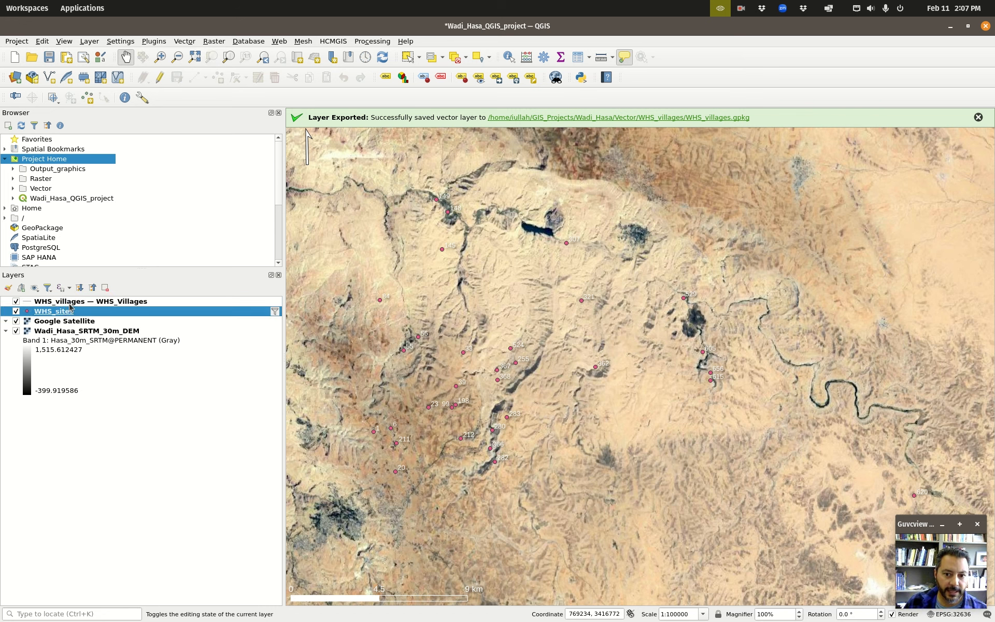
{"action": "right_click", "coordinate": [80, 301]}
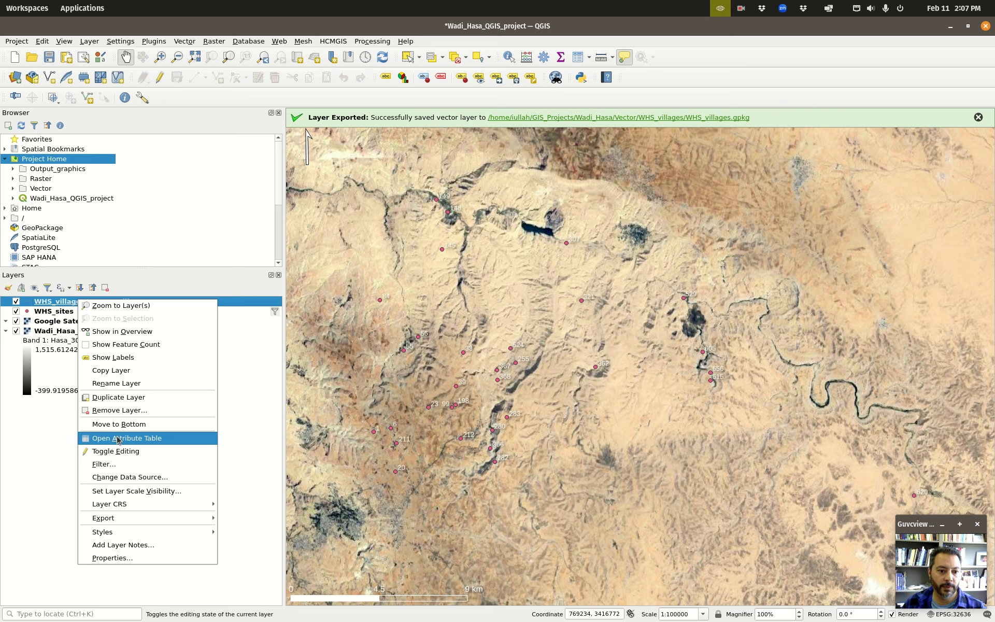
{"action": "left_click", "coordinate": [137, 557]}
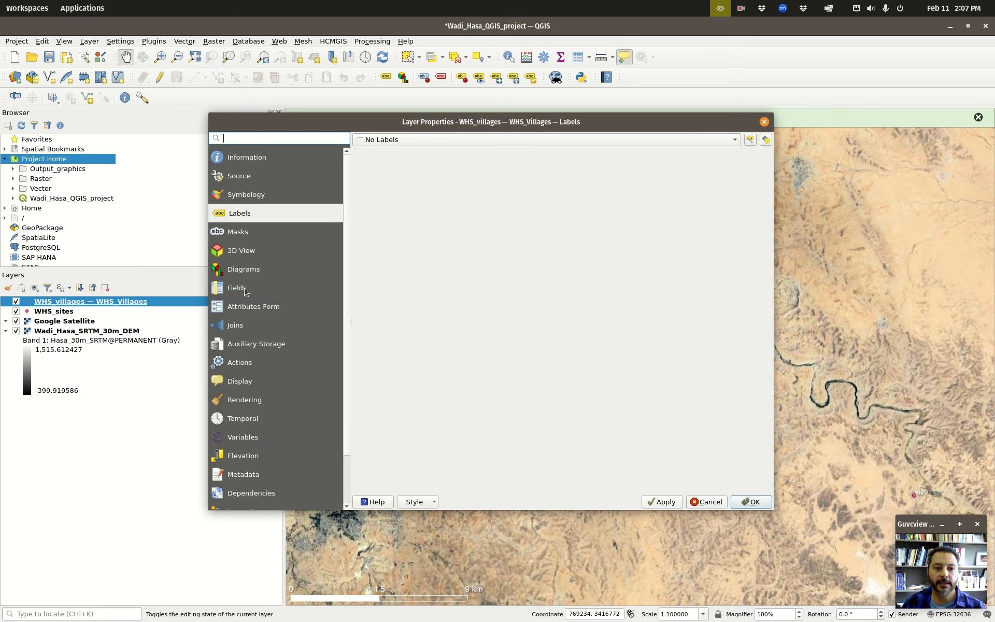
{"action": "left_click", "coordinate": [244, 199]}
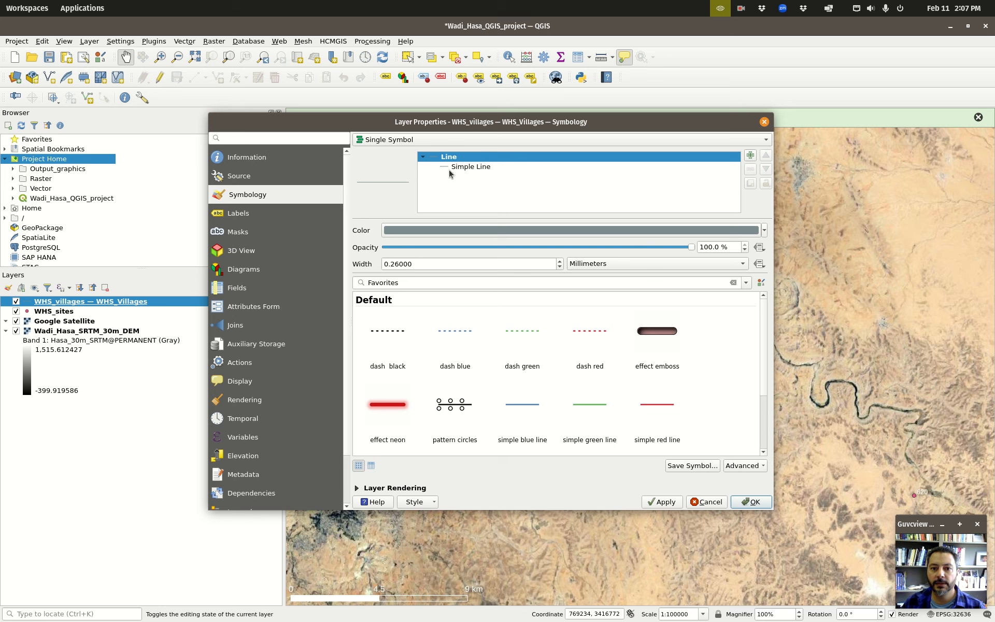
{"action": "left_click", "coordinate": [427, 139]}
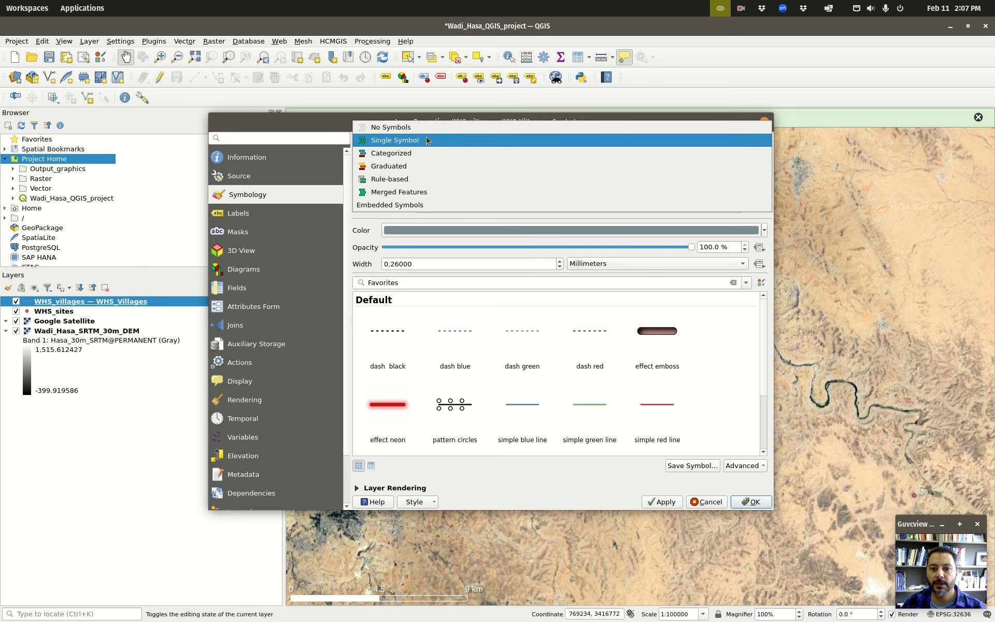
{"action": "left_click", "coordinate": [371, 248]}
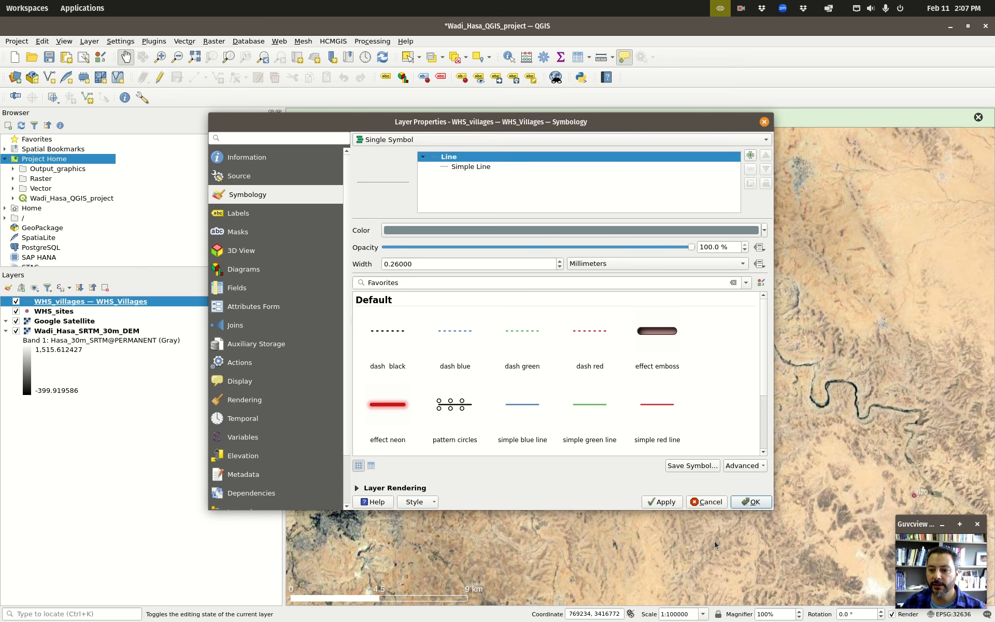
{"action": "left_click", "coordinate": [709, 504]}
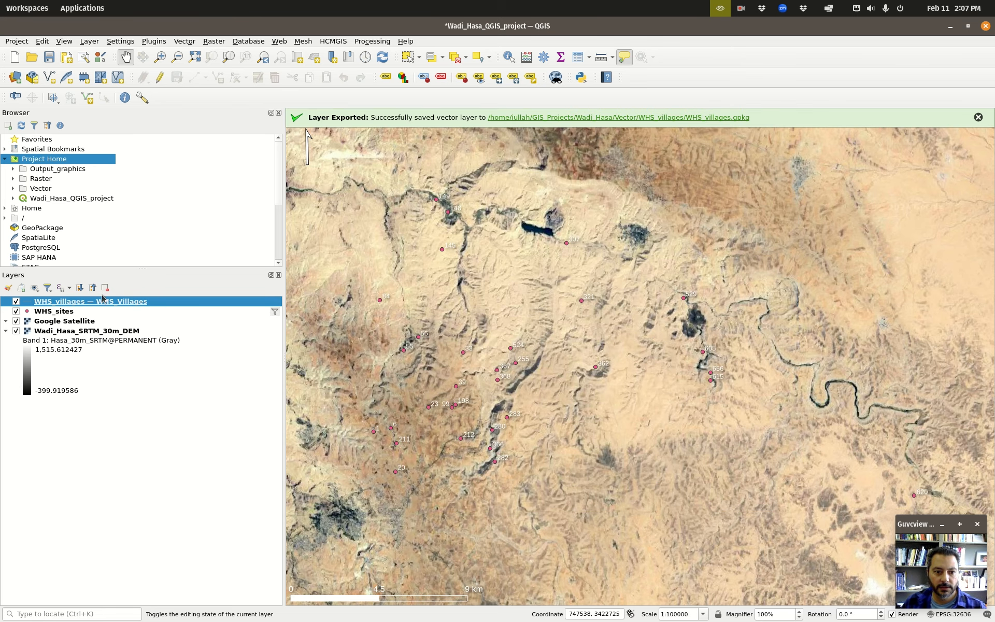
Step: Start a new export of the filtered WHS_sites features and set the geometry type to Point
{"action": "right_click", "coordinate": [52, 311]}
{"action": "mouse_move", "coordinate": [142, 542]}
{"action": "left_click", "coordinate": [205, 541]}
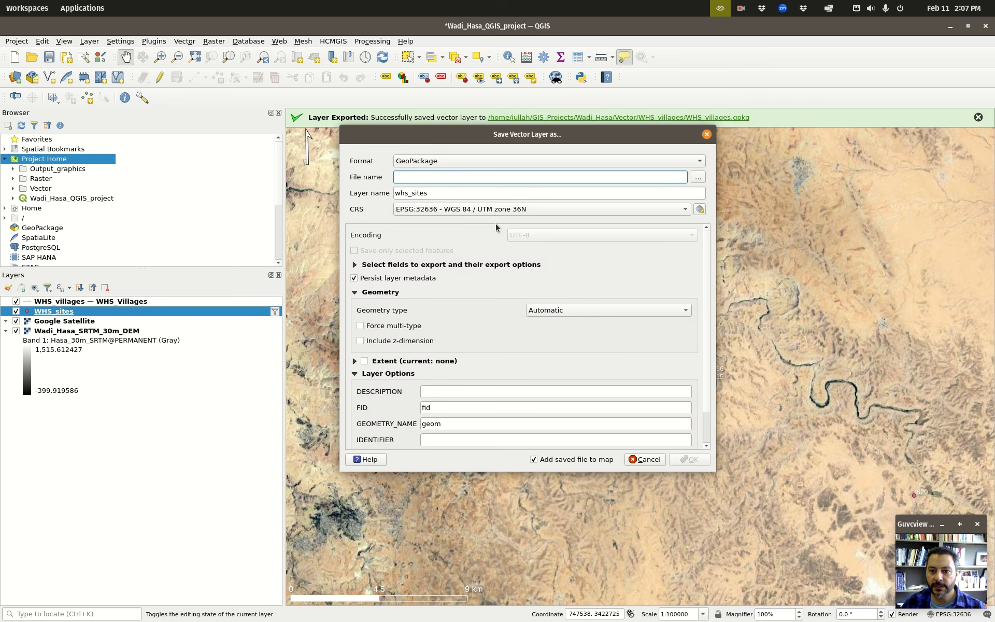
{"action": "left_click", "coordinate": [570, 310]}
{"action": "left_click", "coordinate": [523, 323]}
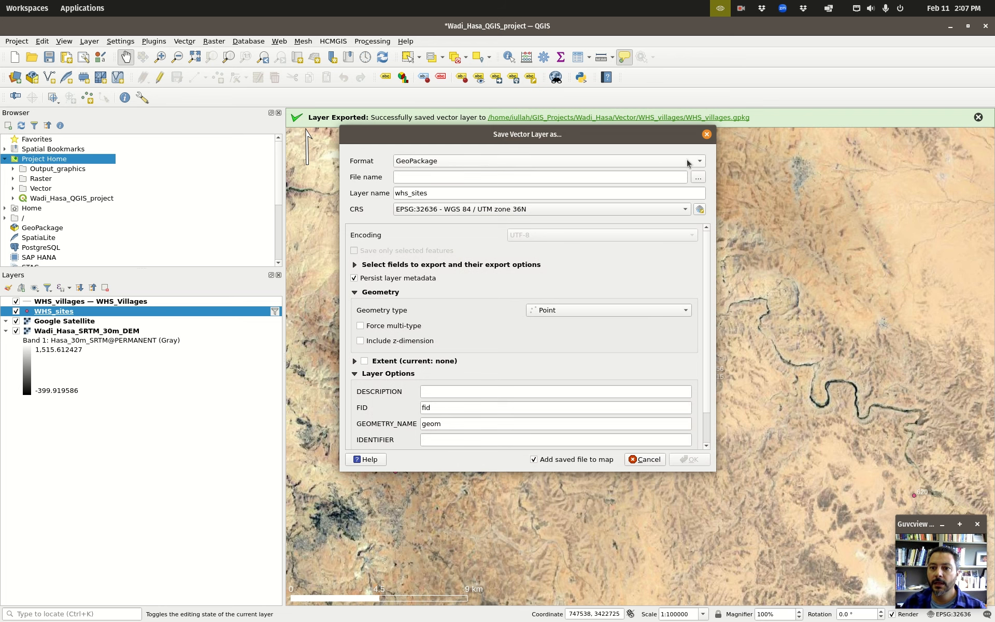
Step: Choose the existing WHS_villages.gpkg in the WHS_villages folder as the output file
{"action": "left_click", "coordinate": [698, 178]}
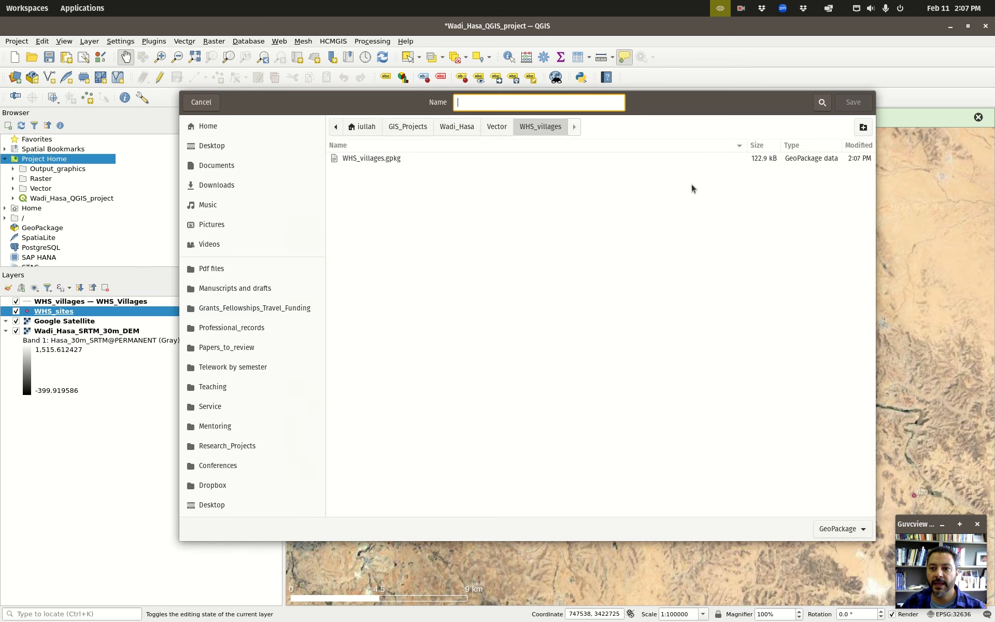
{"action": "left_click", "coordinate": [375, 161]}
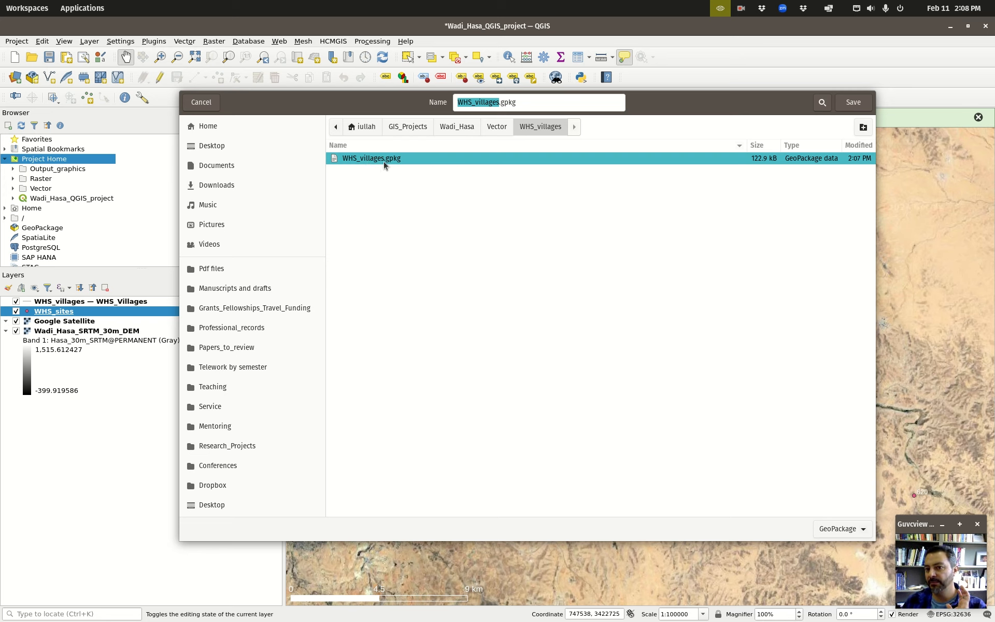
{"action": "double_click", "coordinate": [406, 160]}
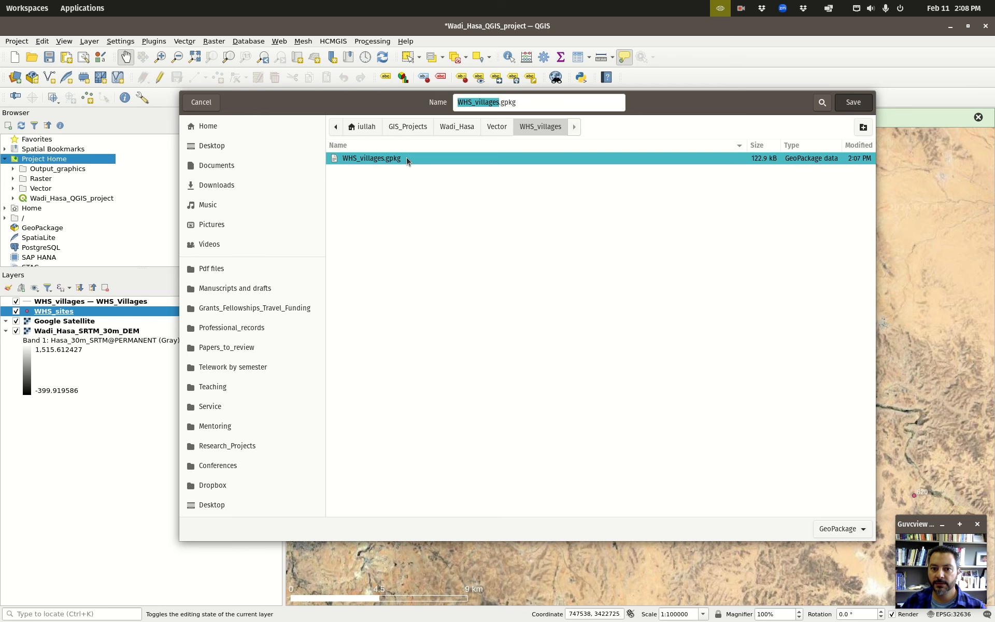
Step: Name the output layer WHS Villages and export it to the GeoPackage, adding it to the map
{"action": "double_click", "coordinate": [426, 191]}
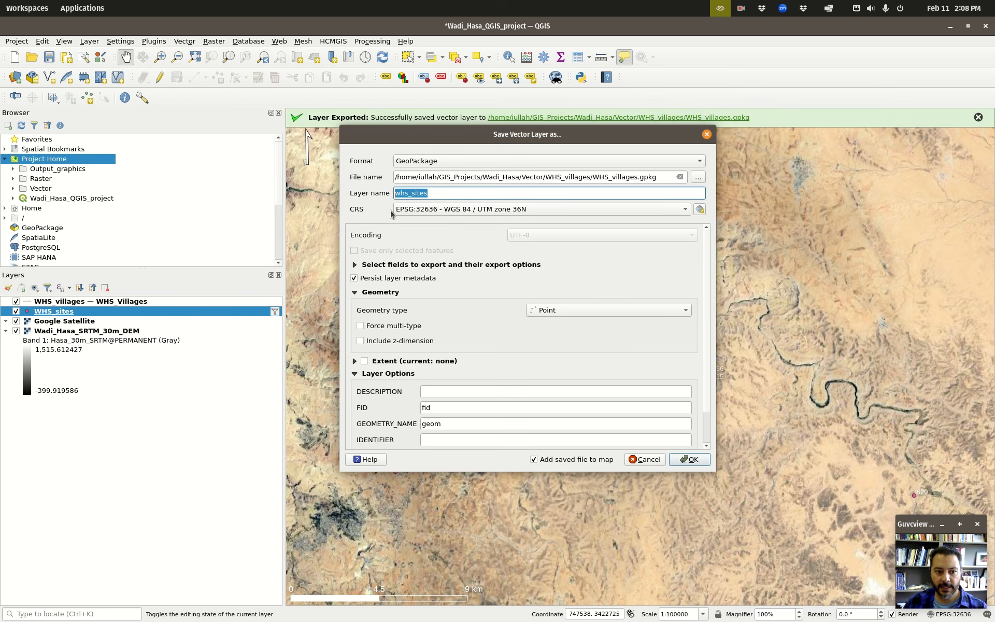
{"action": "type", "text": "WHS Vilages"}
{"action": "key", "text": "BackSpace"}
{"action": "key", "text": "BackSpace"}
{"action": "key", "text": "BackSpace"}
{"action": "type", "text": "lages"}
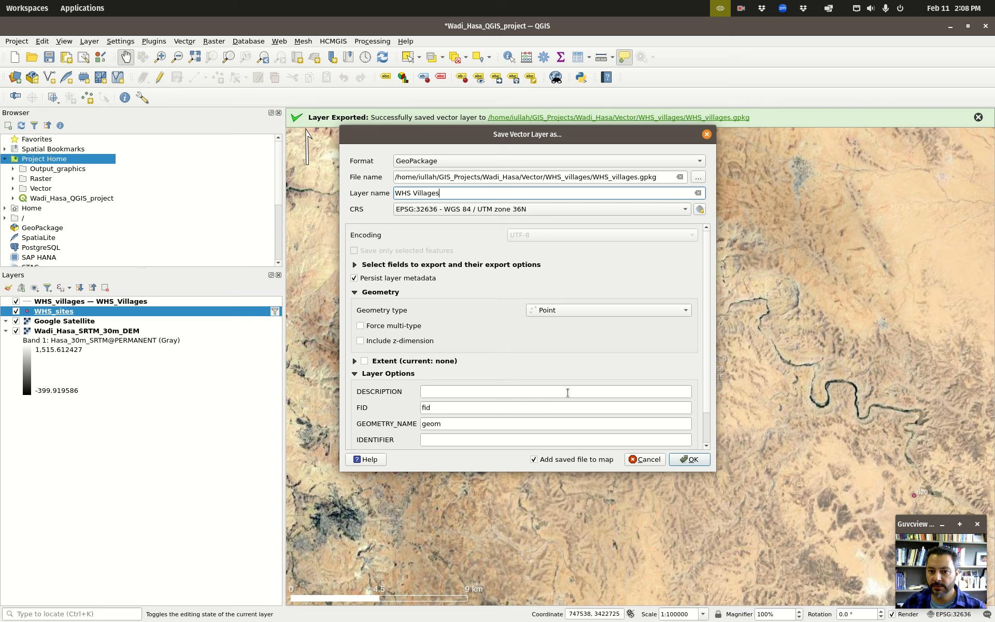
{"action": "left_click", "coordinate": [690, 459]}
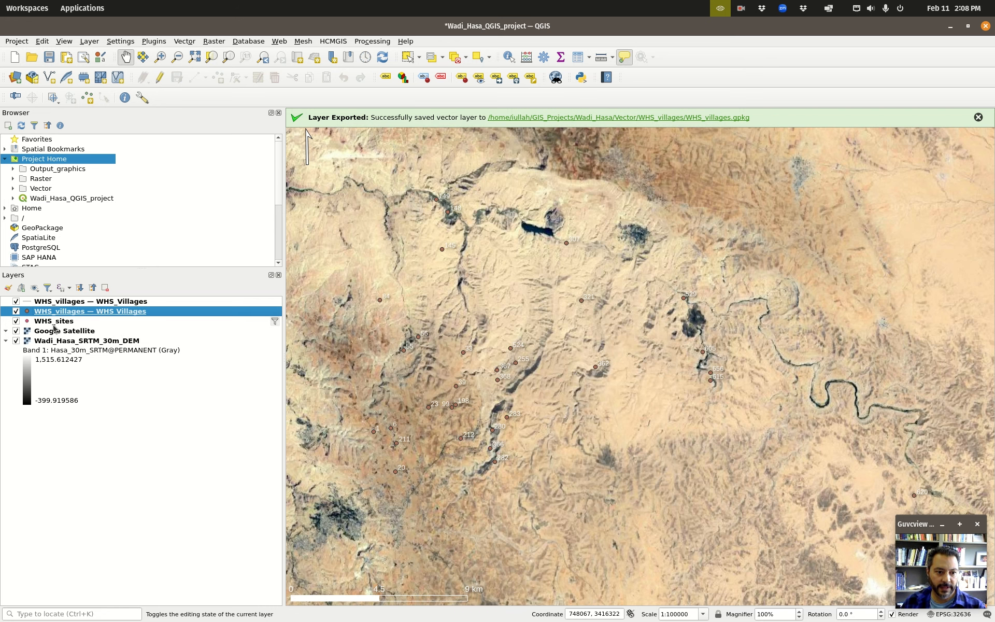
Step: Remove the mistaken line layer WHS_villages — WHS_Villages from the project
{"action": "right_click", "coordinate": [97, 304]}
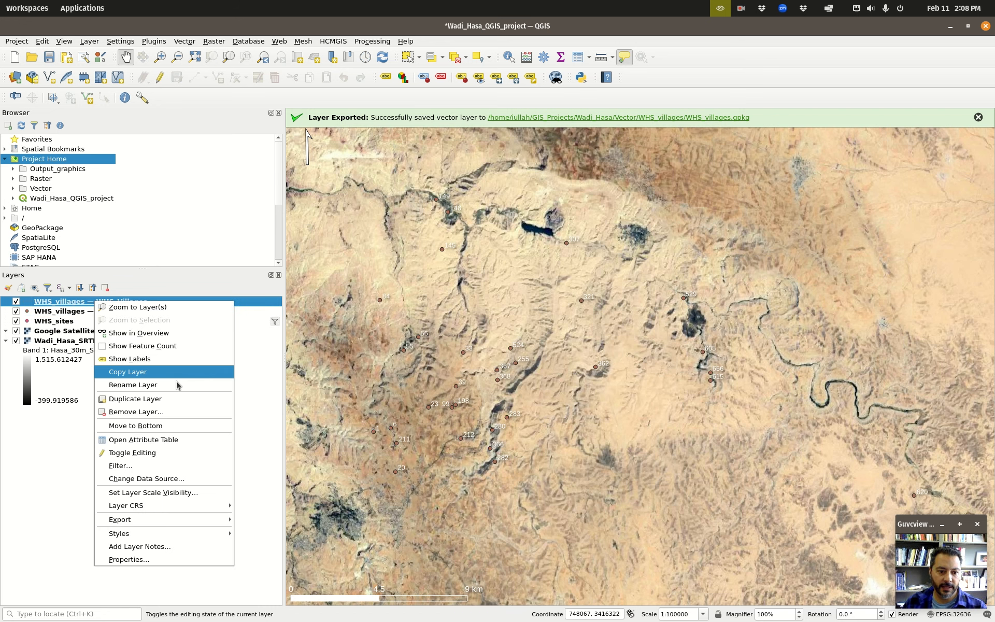
{"action": "left_click", "coordinate": [172, 418]}
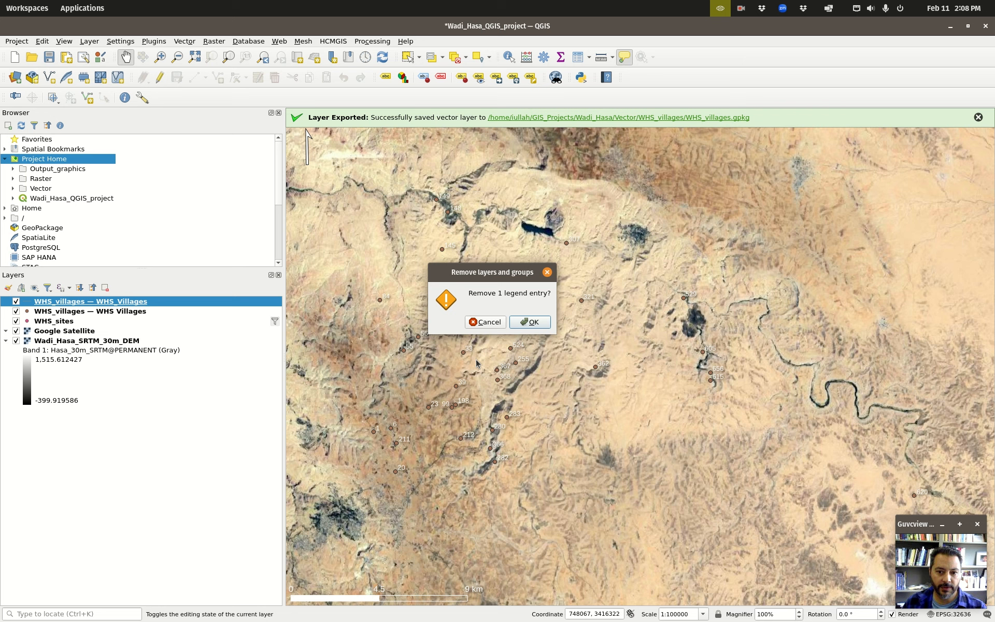
{"action": "left_click", "coordinate": [544, 320]}
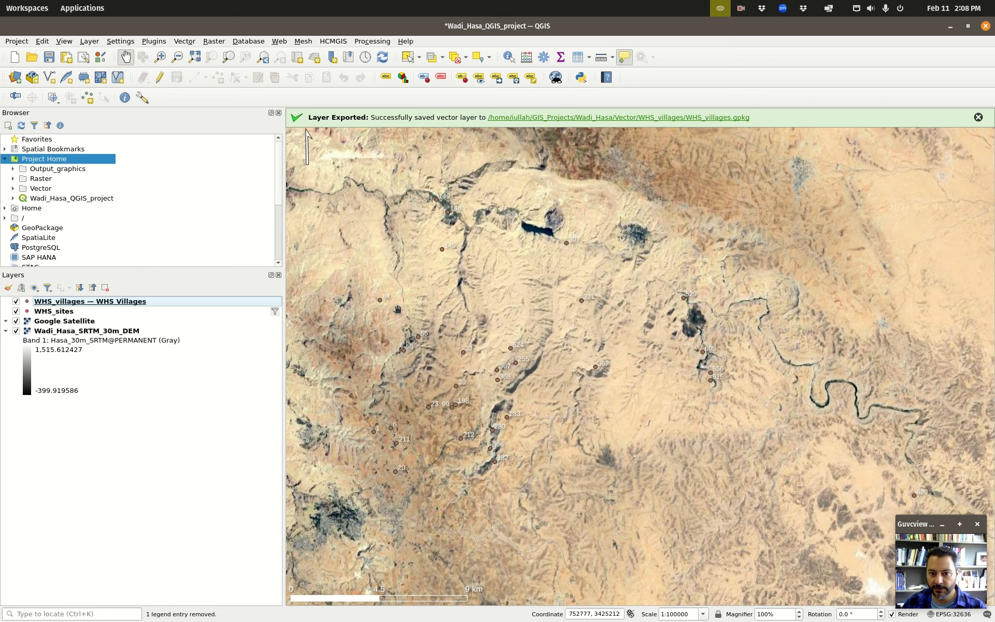
Step: Change the fill color of the WHS Villages layer's simple marker to purple #a471ff
{"action": "right_click", "coordinate": [71, 303]}
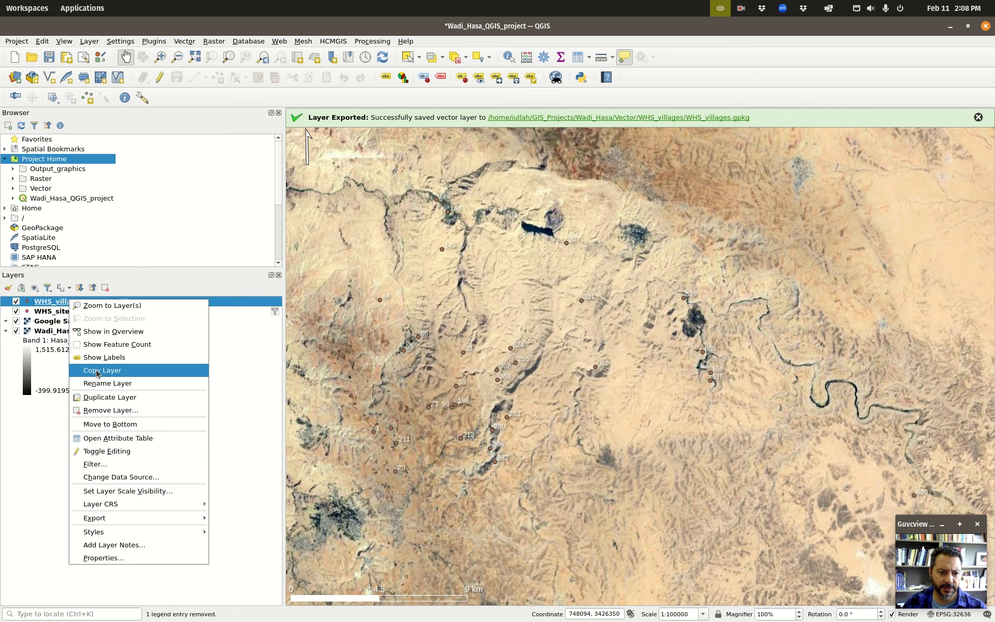
{"action": "left_click", "coordinate": [127, 558]}
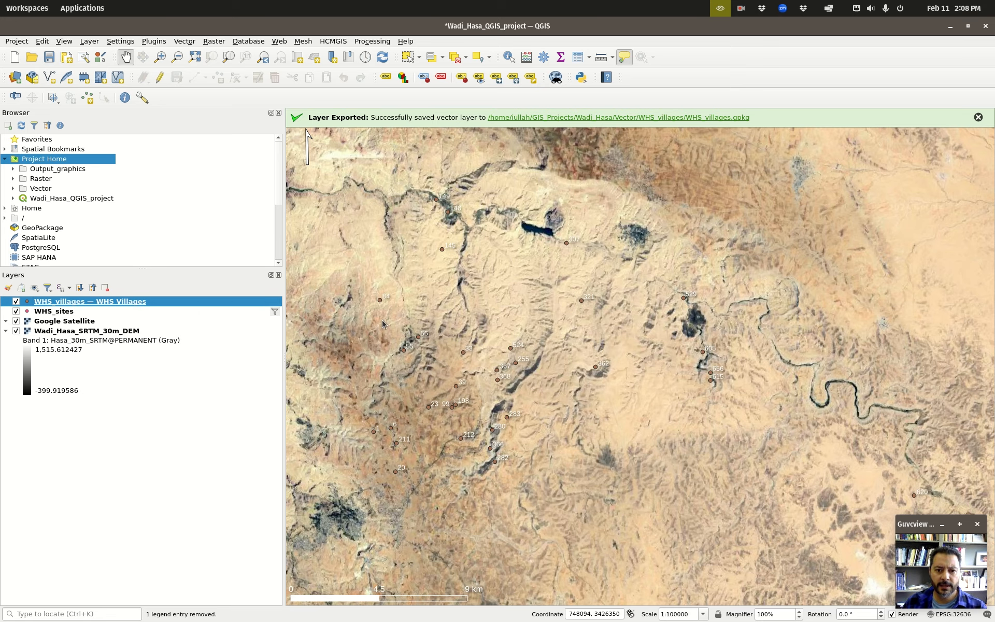
{"action": "left_click", "coordinate": [459, 166]}
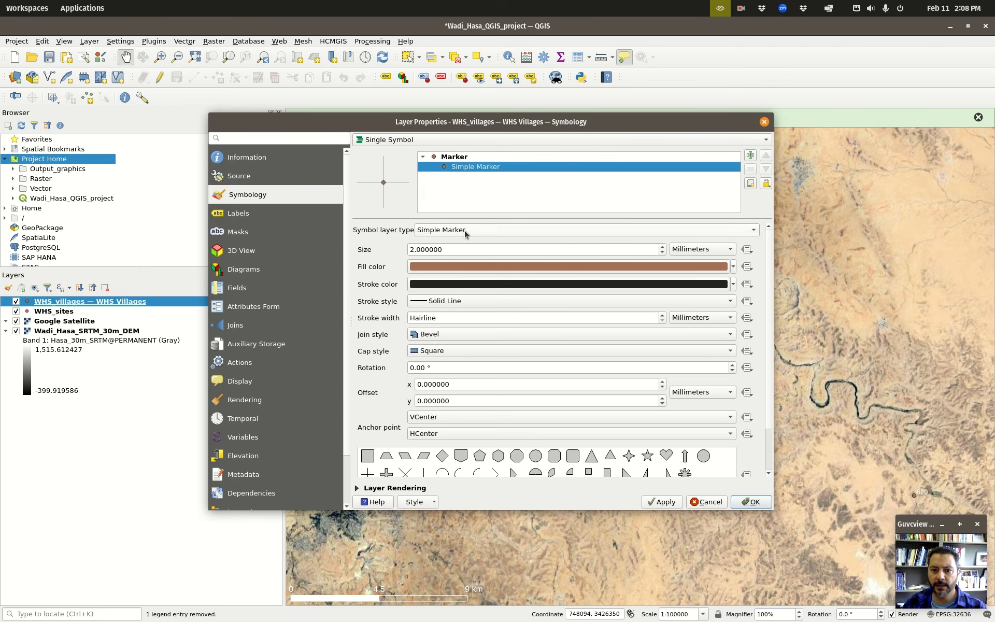
{"action": "left_click", "coordinate": [467, 265]}
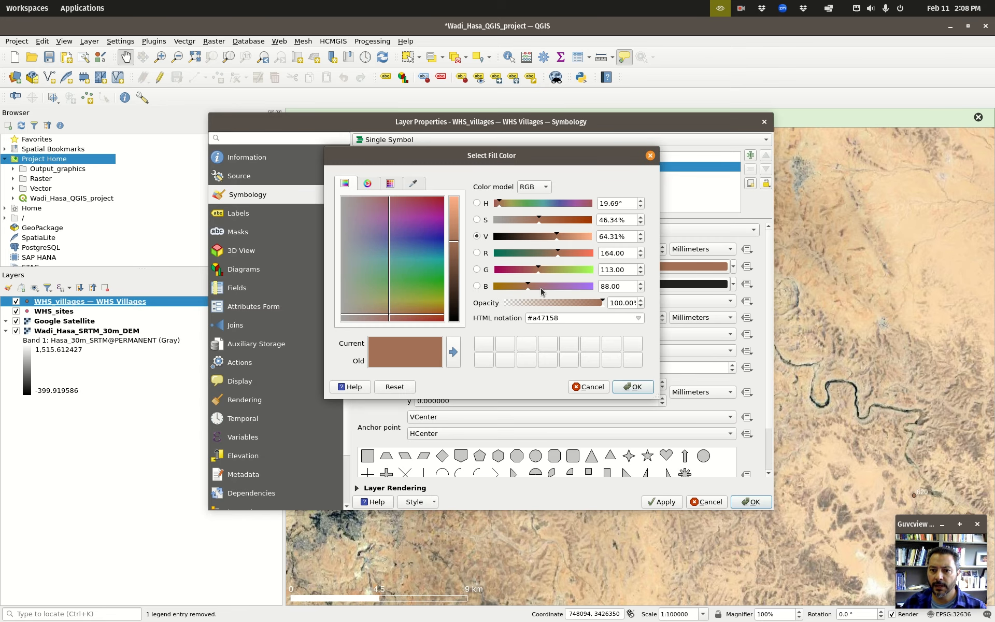
{"action": "left_click_drag", "start_coordinate": [528, 286], "coordinate": [640, 293]}
{"action": "left_click", "coordinate": [632, 387]}
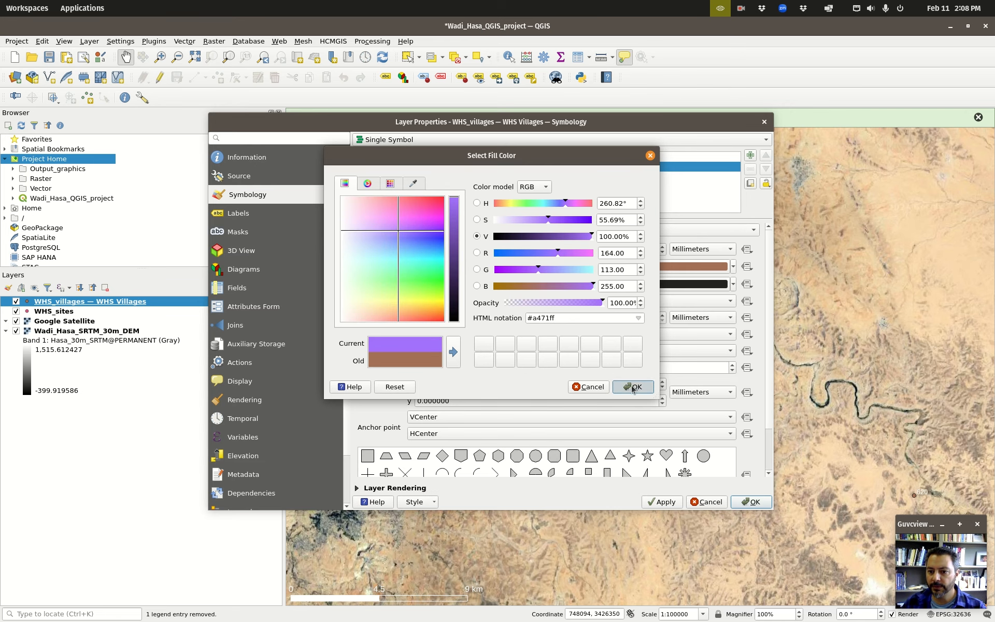
{"action": "left_click", "coordinate": [751, 502]}
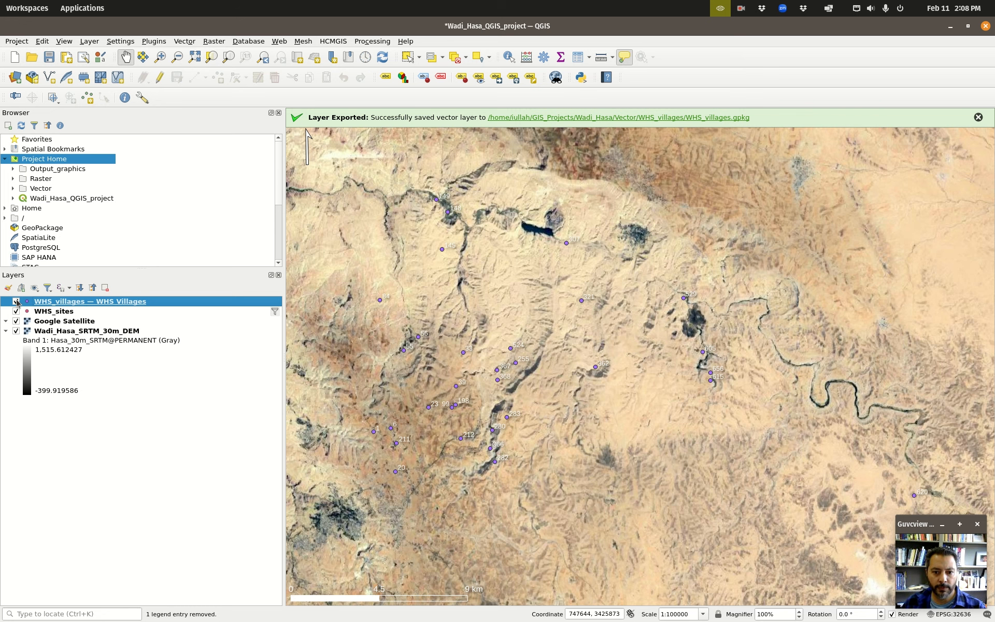
Step: Clear the SITE_TYPE filter expression on the WHS_sites layer and dismiss the export message
{"action": "left_click", "coordinate": [16, 301]}
{"action": "left_click", "coordinate": [42, 314]}
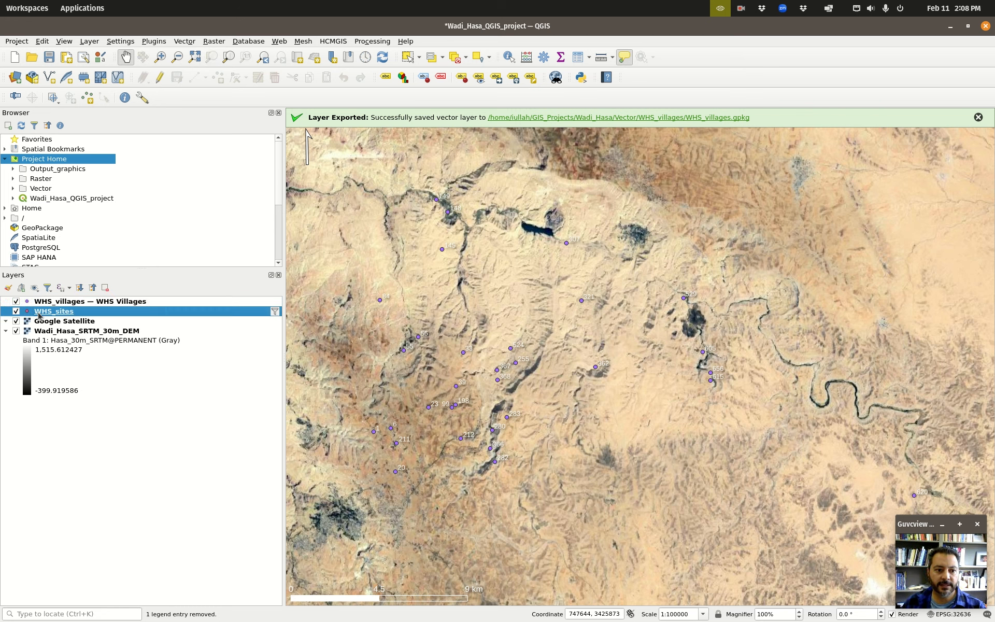
{"action": "right_click", "coordinate": [66, 313]}
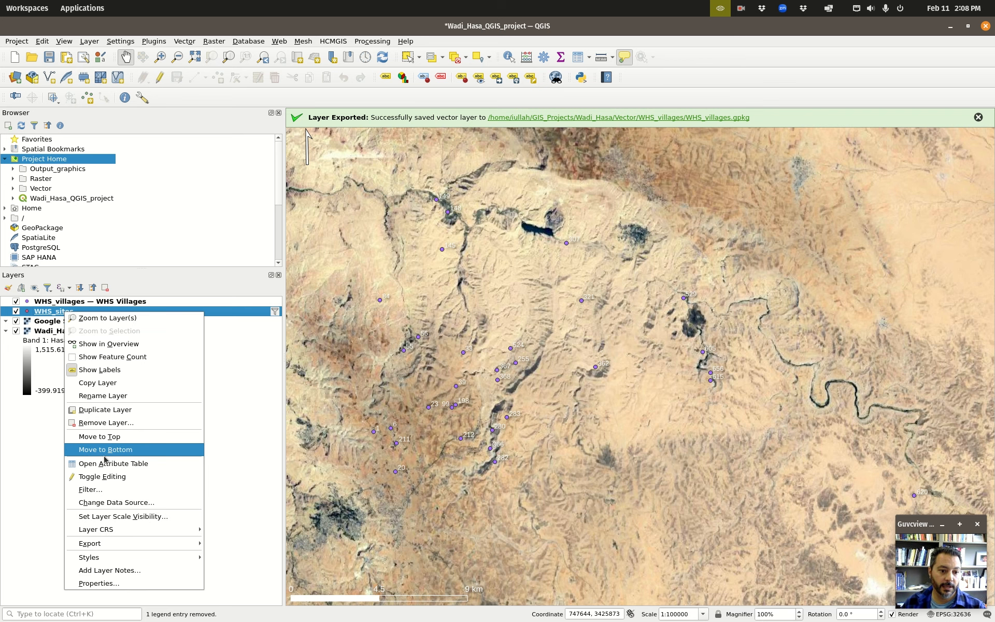
{"action": "left_click", "coordinate": [91, 489]}
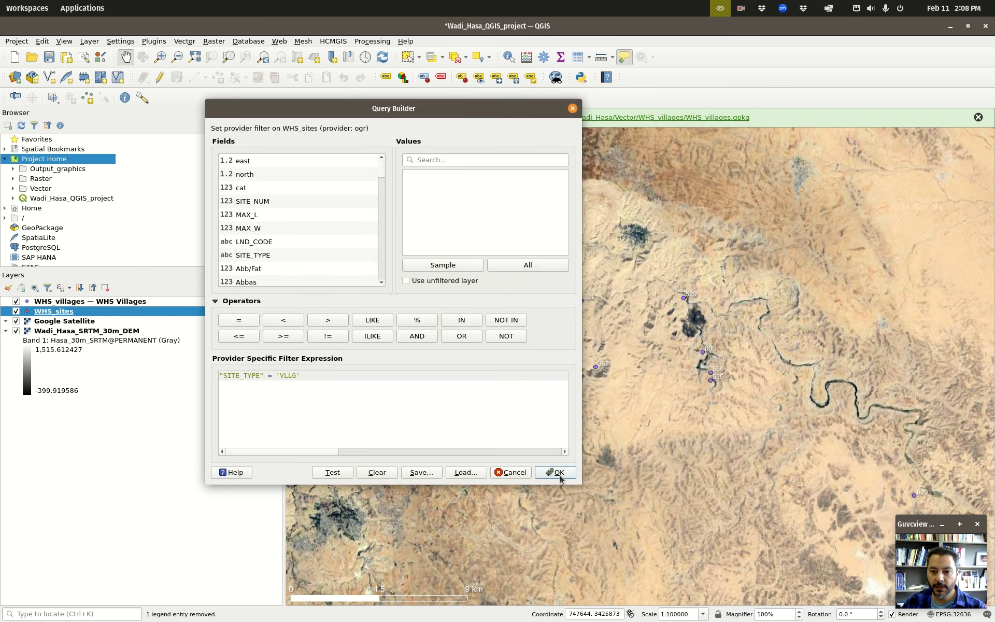
{"action": "left_click", "coordinate": [384, 473]}
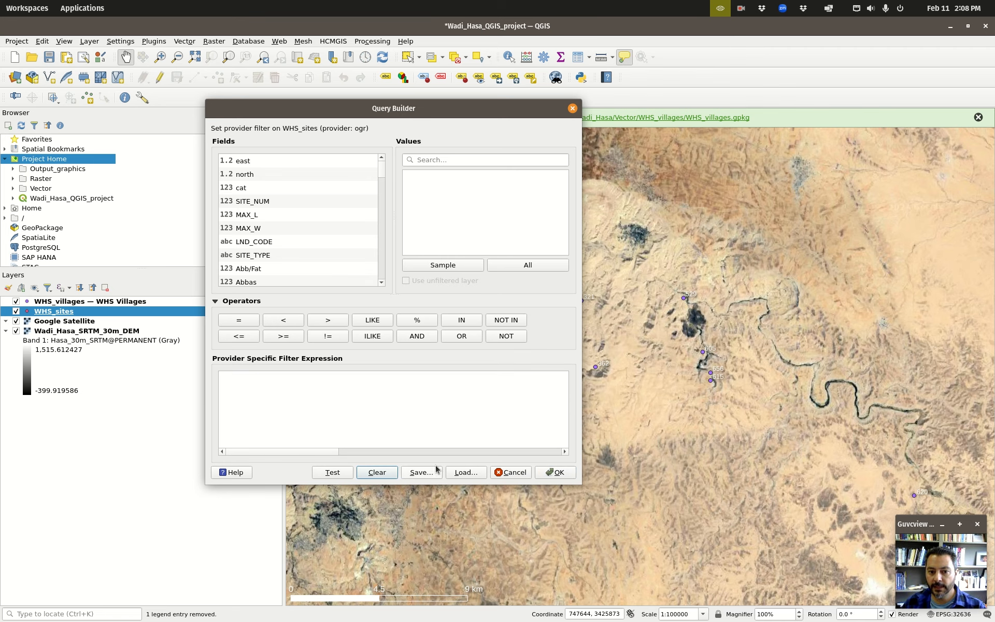
{"action": "left_click", "coordinate": [555, 472]}
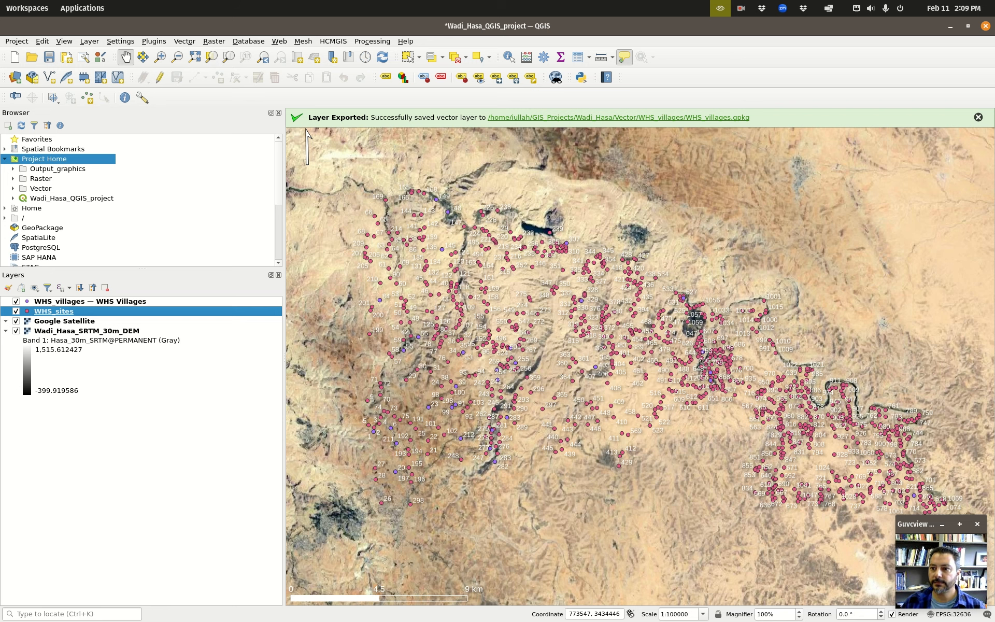
{"action": "left_click", "coordinate": [978, 117]}
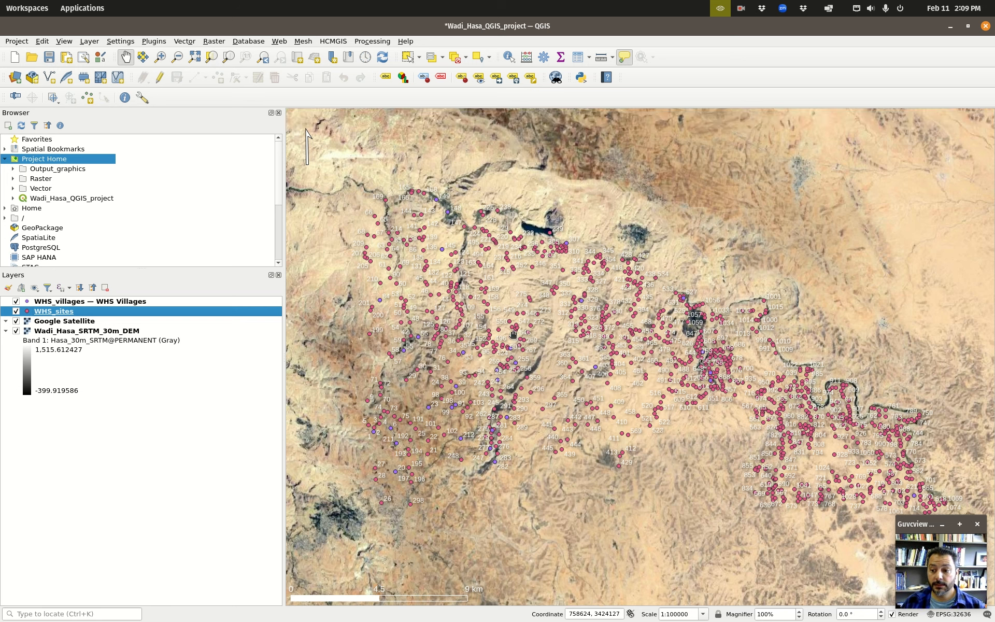
Step: Start the Create Grid research tool with grid type Rectangle (Polygon) and use the current map canvas extent as the grid extent
{"action": "mouse_move", "coordinate": [512, 334]}
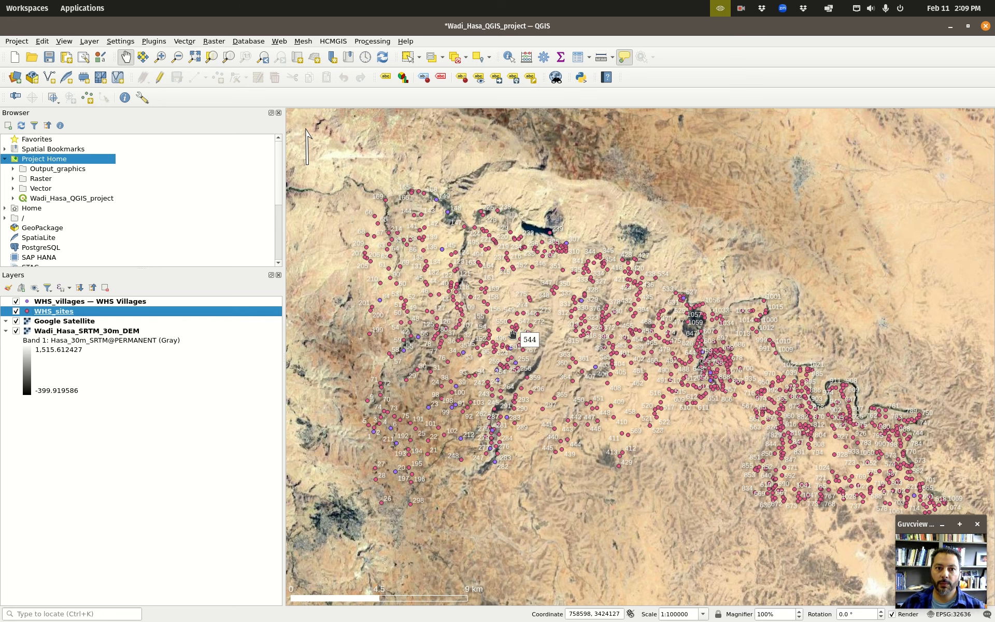
{"action": "left_click", "coordinate": [183, 41]}
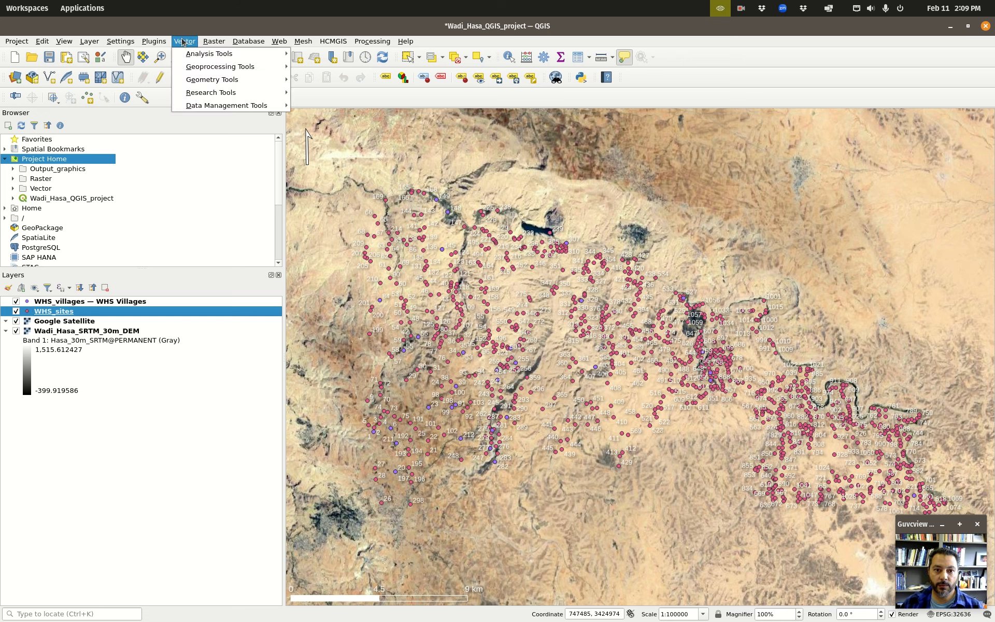
{"action": "mouse_move", "coordinate": [198, 58]}
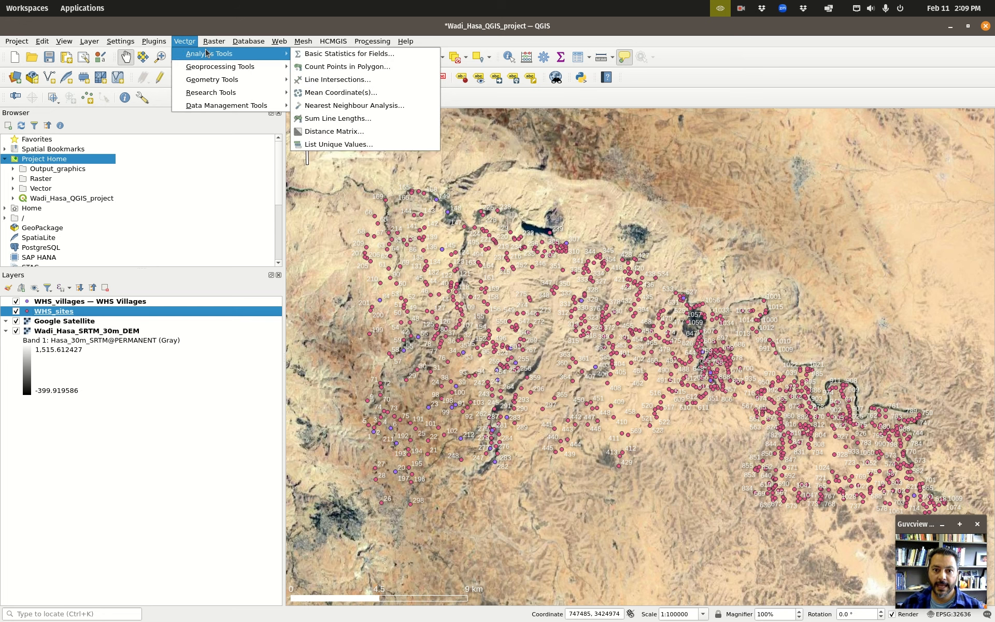
{"action": "mouse_move", "coordinate": [215, 93]}
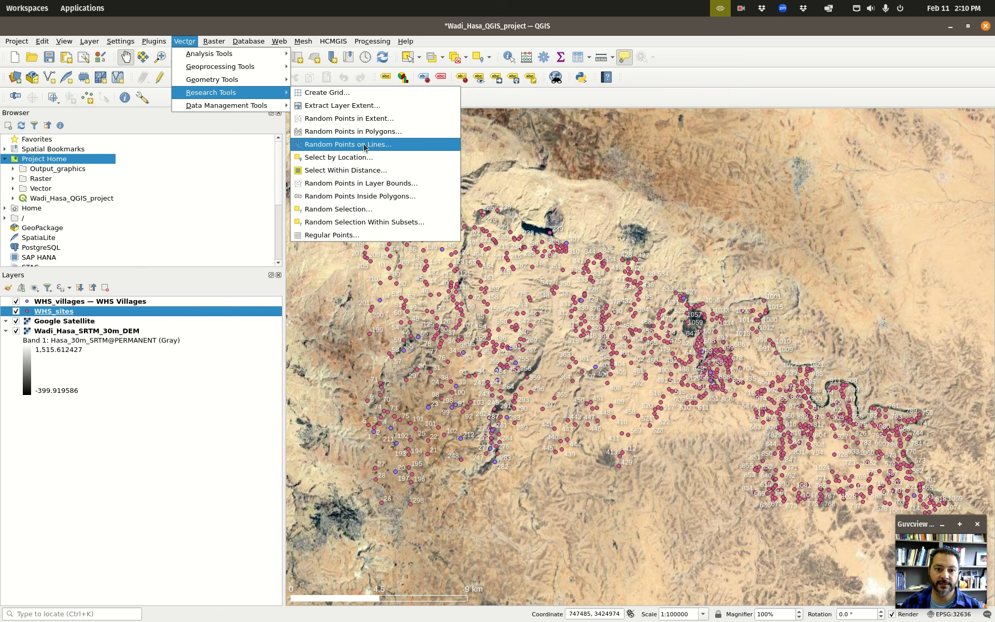
{"action": "left_click", "coordinate": [345, 95]}
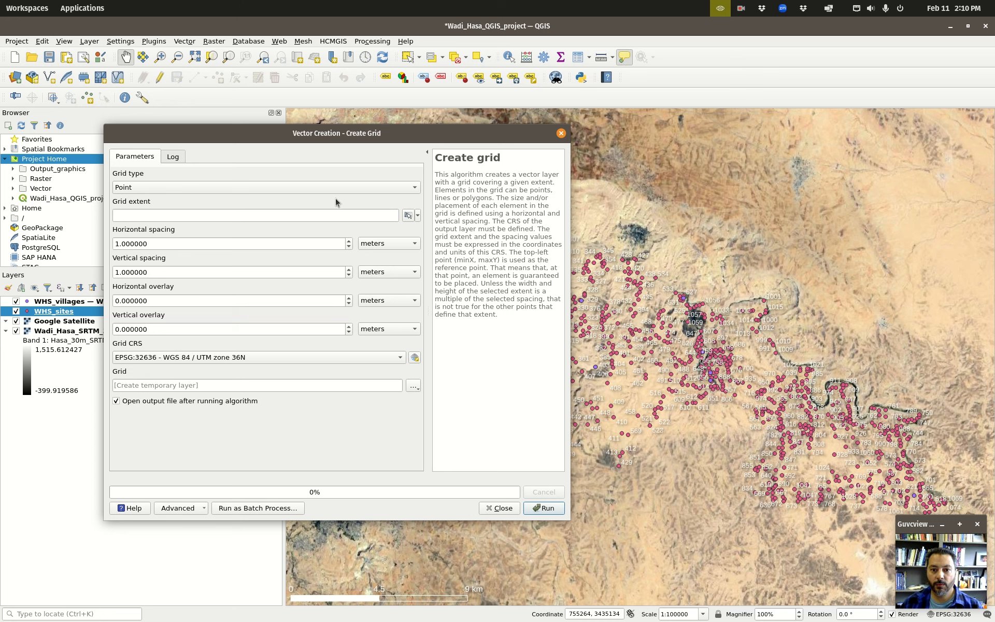
{"action": "left_click", "coordinate": [347, 187]}
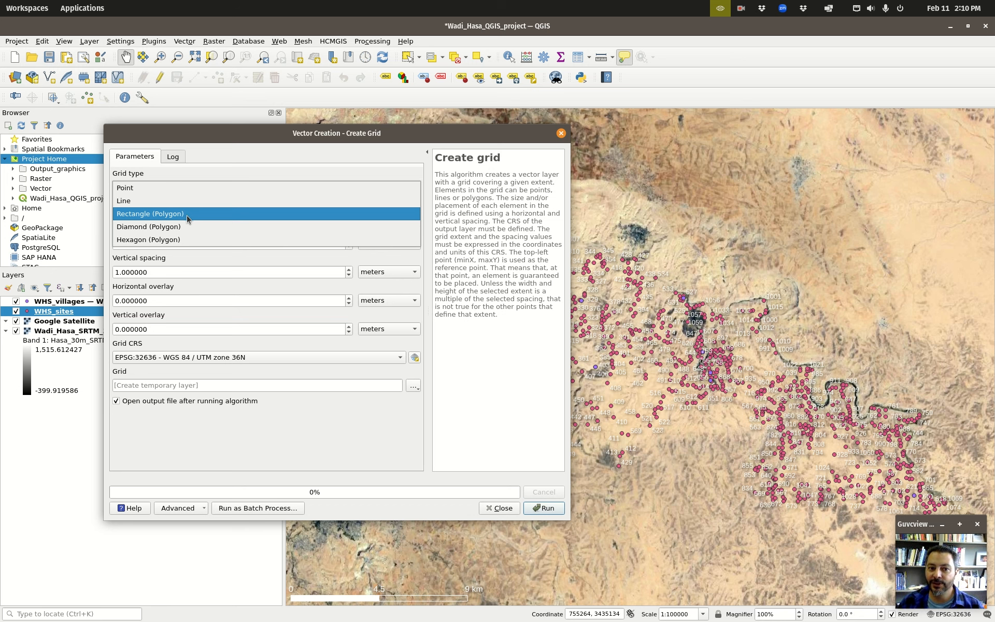
{"action": "left_click", "coordinate": [186, 216]}
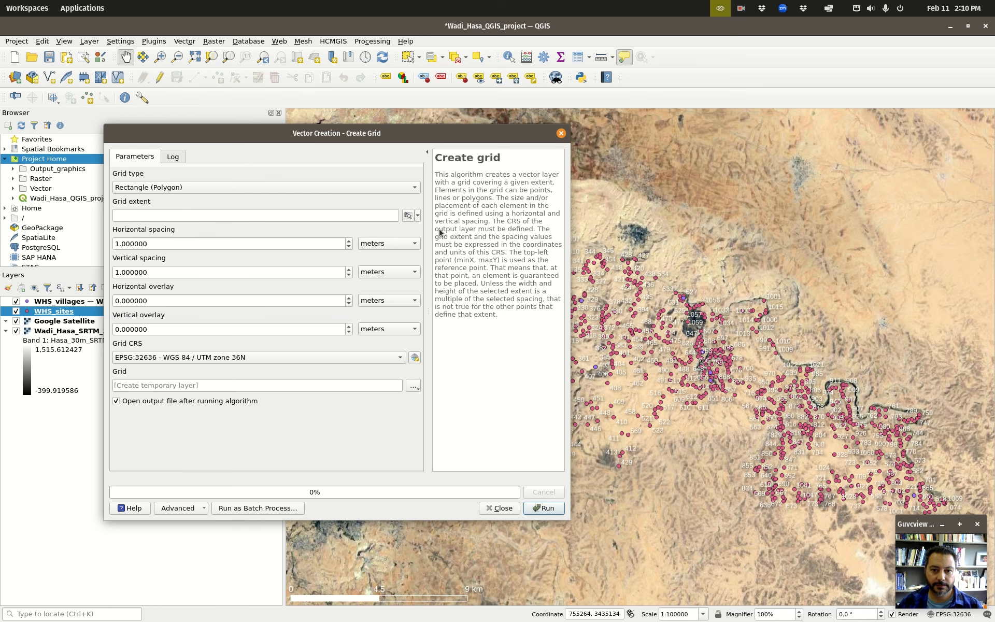
{"action": "left_click_drag", "start_coordinate": [384, 141], "coordinate": [602, 134]}
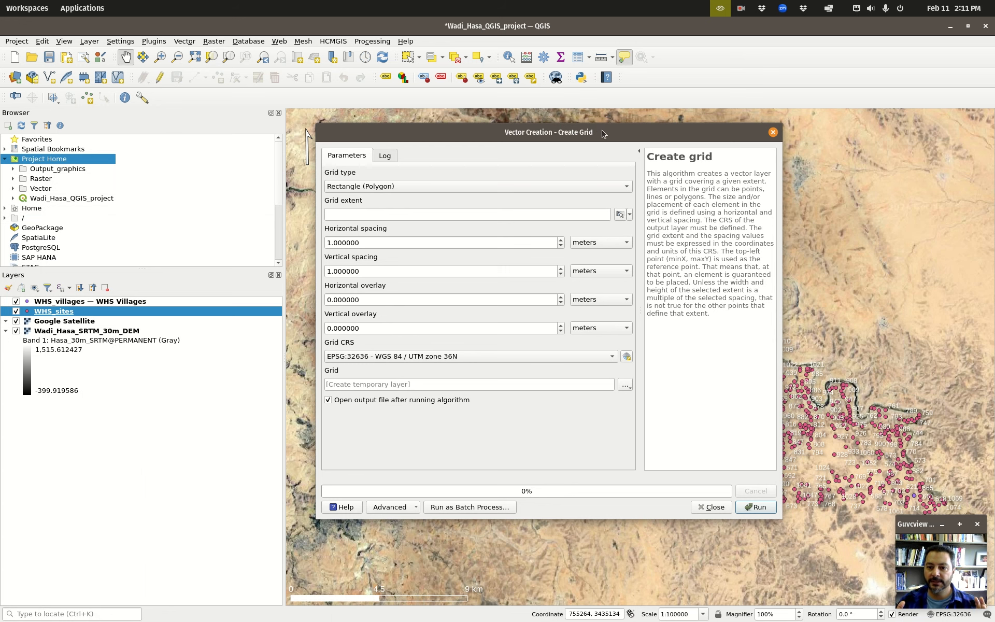
{"action": "left_click_drag", "start_coordinate": [506, 133], "coordinate": [293, 124]}
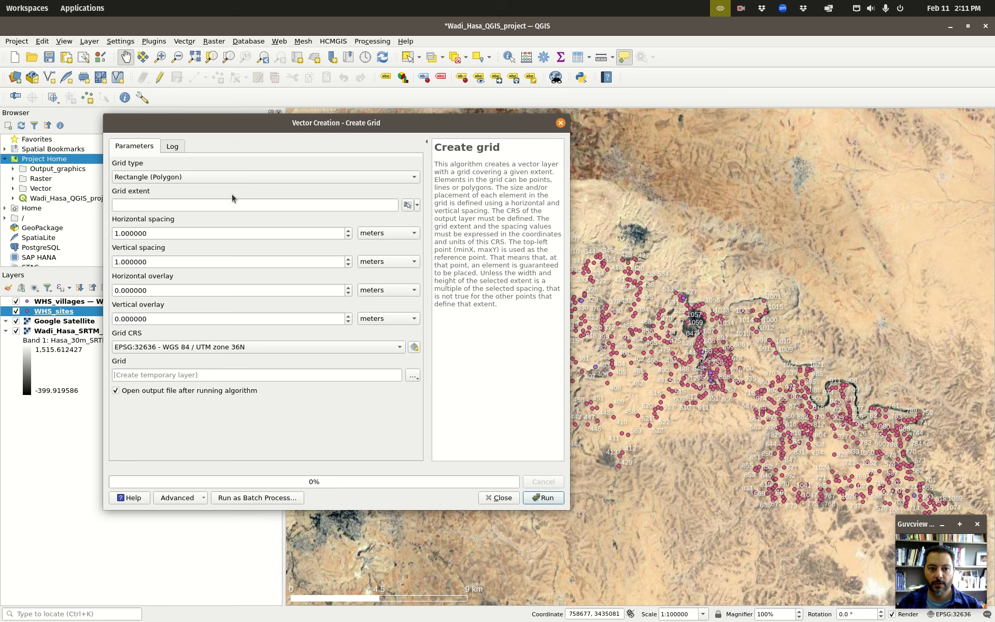
{"action": "left_click", "coordinate": [408, 205]}
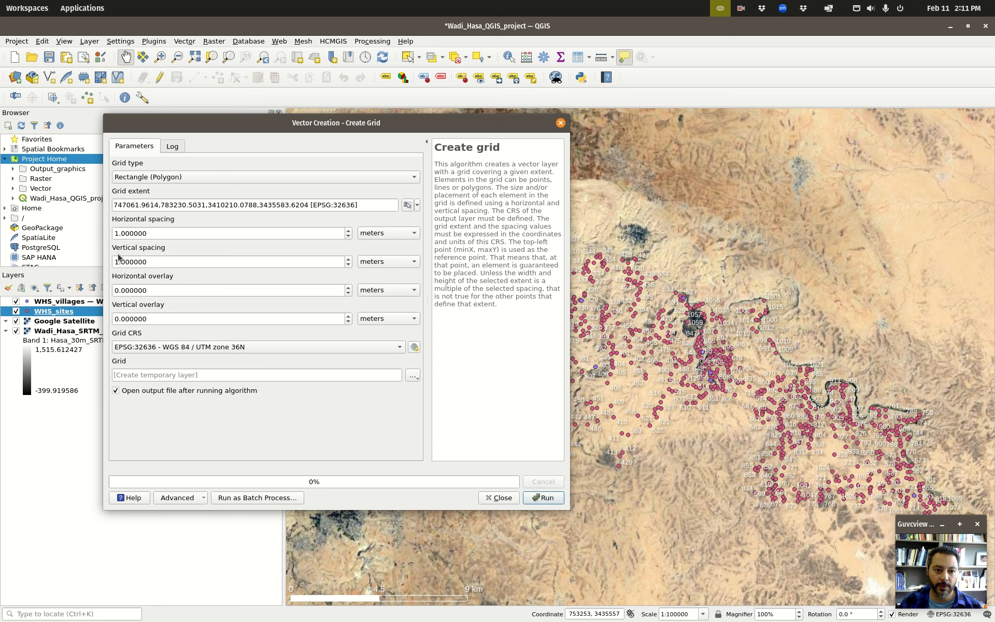
Step: Set both the horizontal and vertical grid spacing to 3 kilometers
{"action": "left_click", "coordinate": [385, 236]}
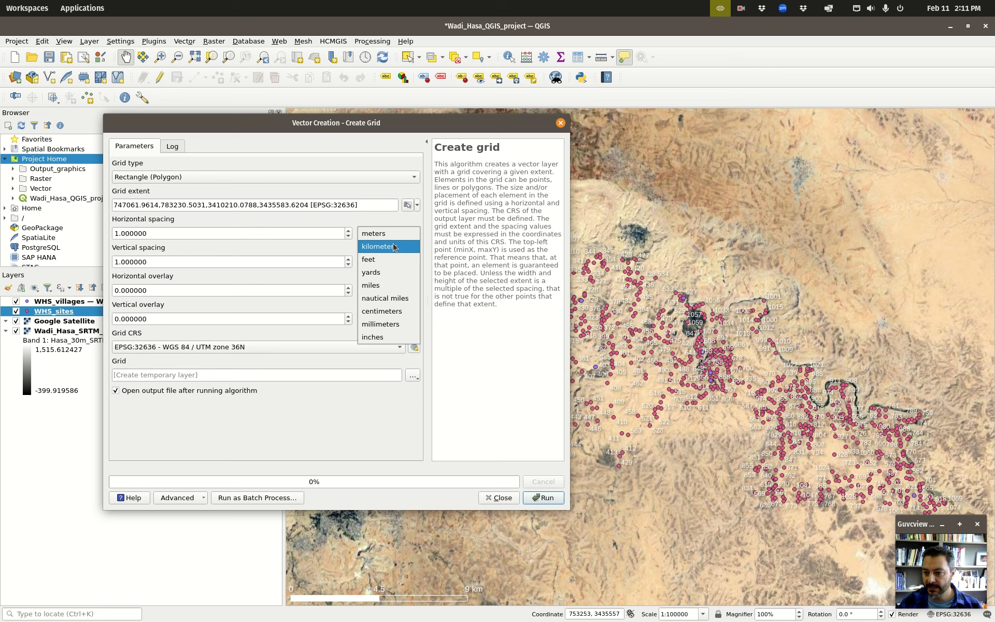
{"action": "left_click", "coordinate": [394, 247]}
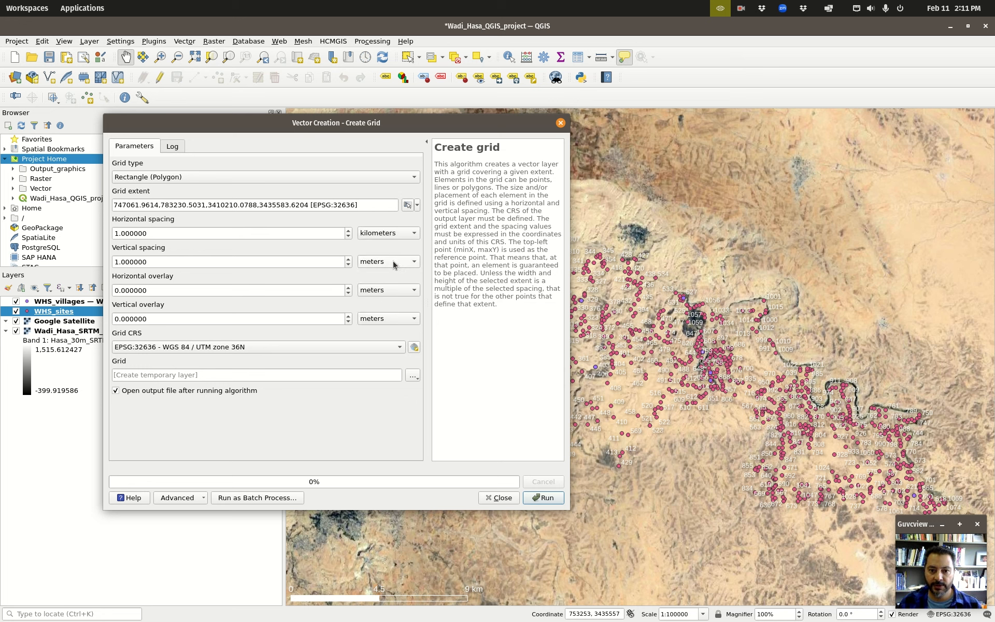
{"action": "left_click", "coordinate": [394, 262]}
{"action": "left_click", "coordinate": [395, 275]}
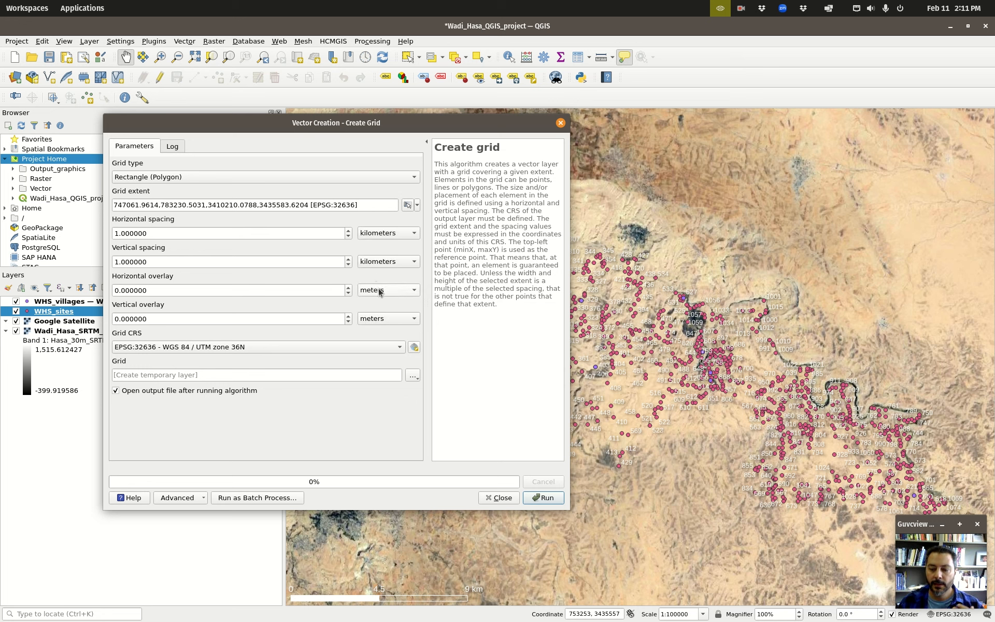
{"action": "double_click", "coordinate": [118, 234]}
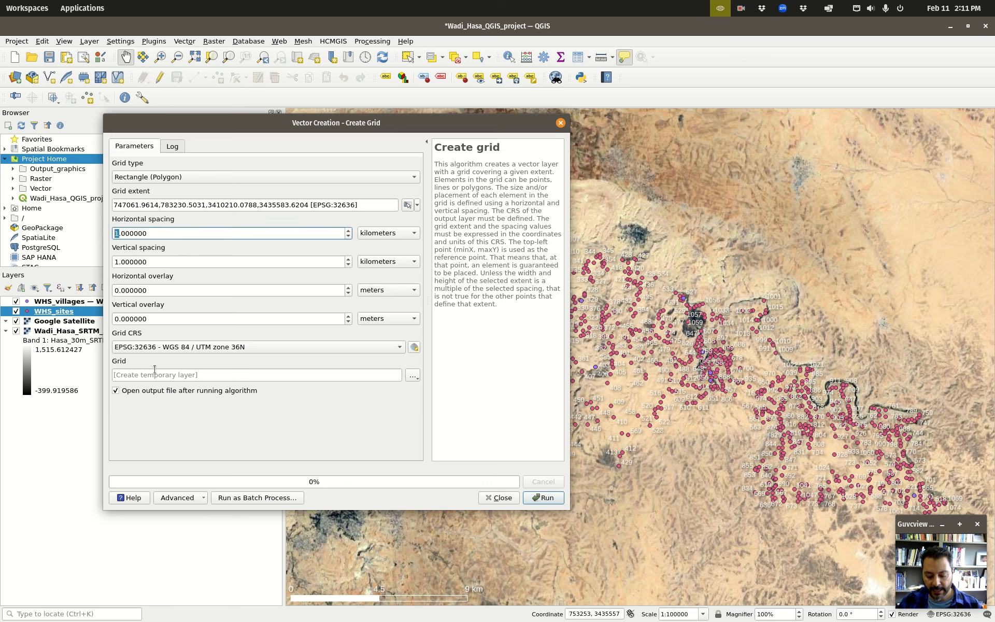
{"action": "type", "text": "3"}
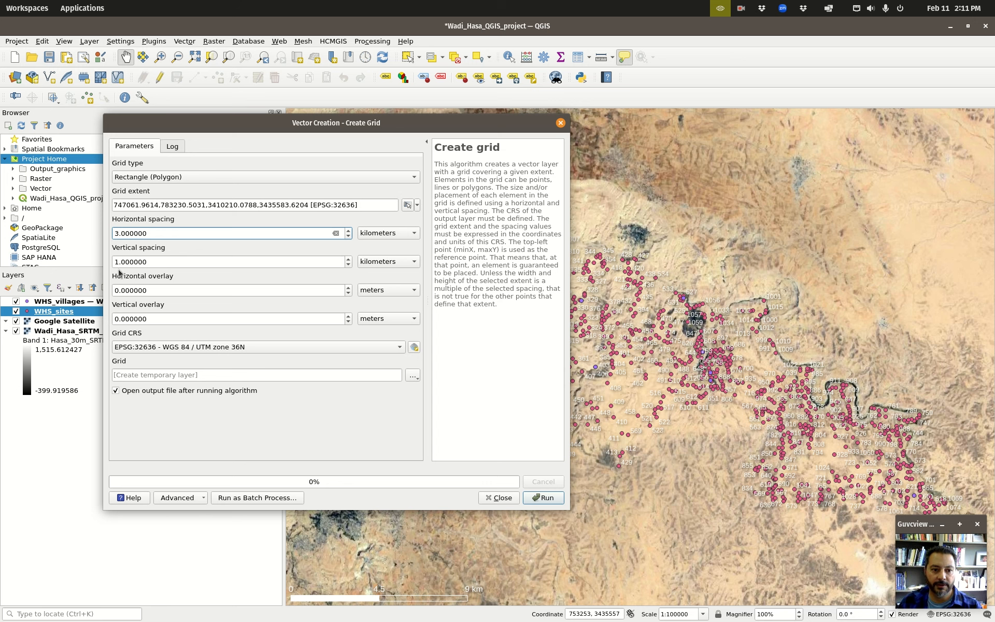
{"action": "double_click", "coordinate": [115, 262]}
{"action": "type", "text": "3"}
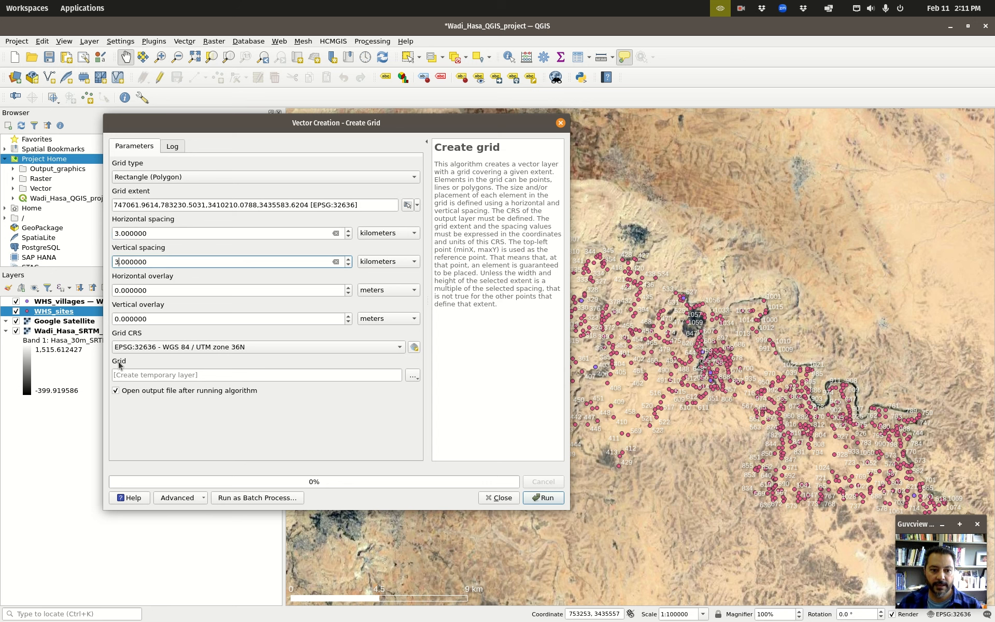
Step: Create the grid as a temporary layer and place the Grid layer directly beneath WHS_sites in the layer order
{"action": "left_click", "coordinate": [242, 374]}
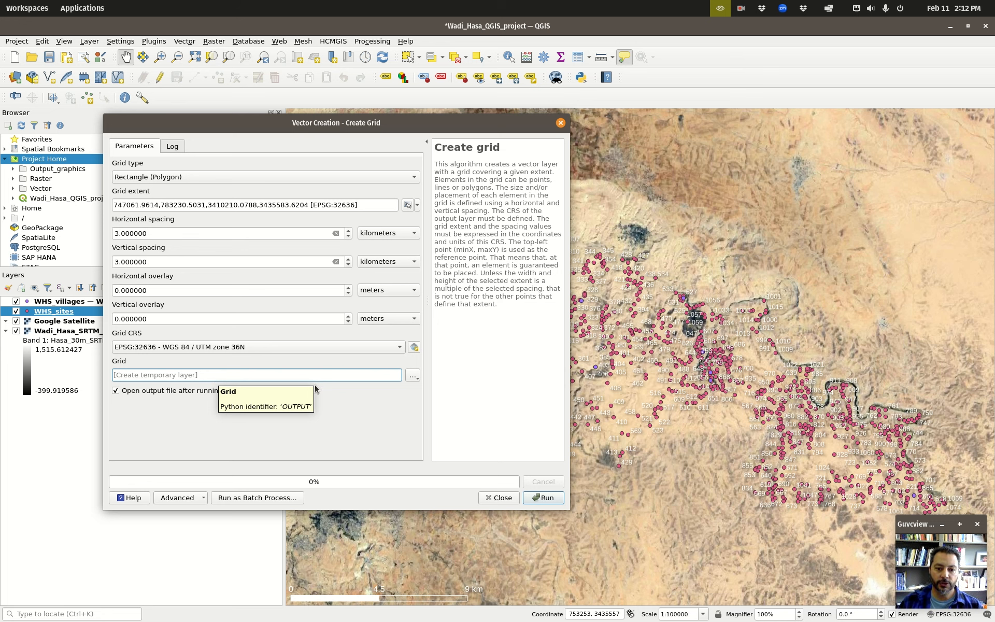
{"action": "left_click", "coordinate": [412, 375]}
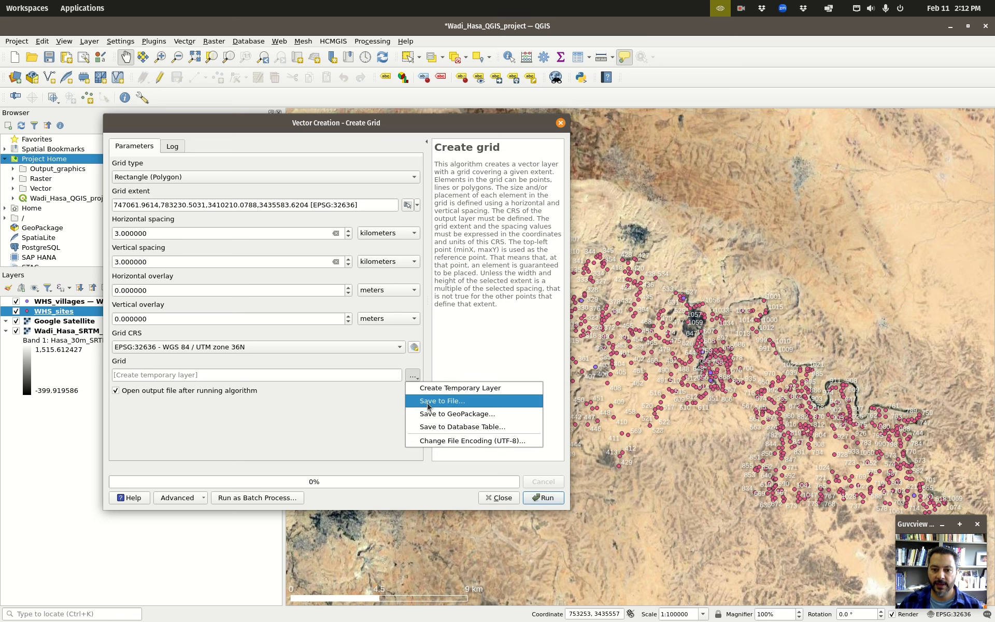
{"action": "left_click", "coordinate": [305, 406]}
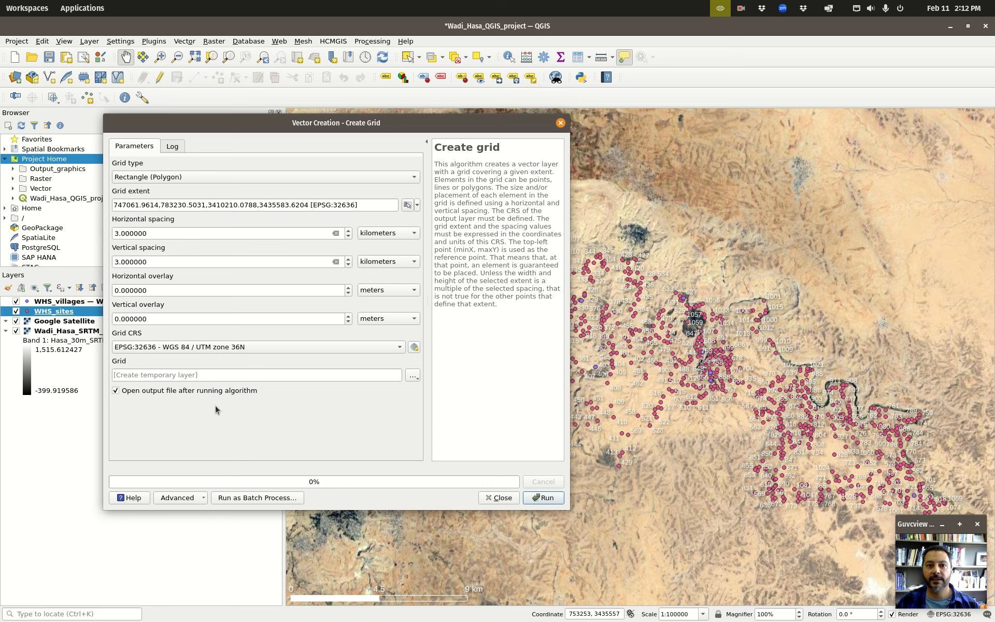
{"action": "left_click", "coordinate": [544, 498]}
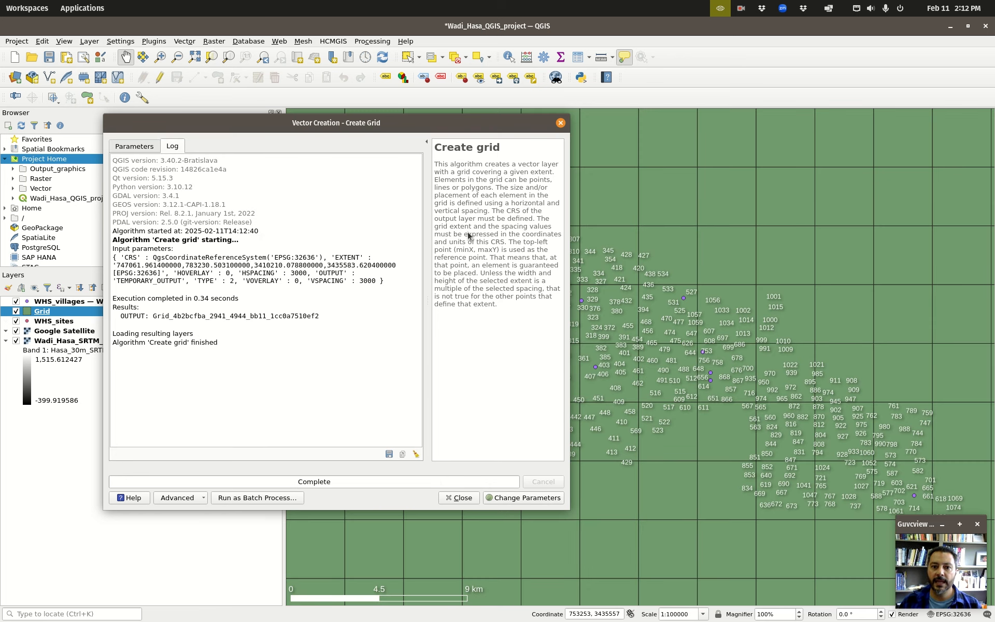
{"action": "left_click_drag", "start_coordinate": [255, 124], "coordinate": [937, 134]}
{"action": "key", "text": "Escape"}
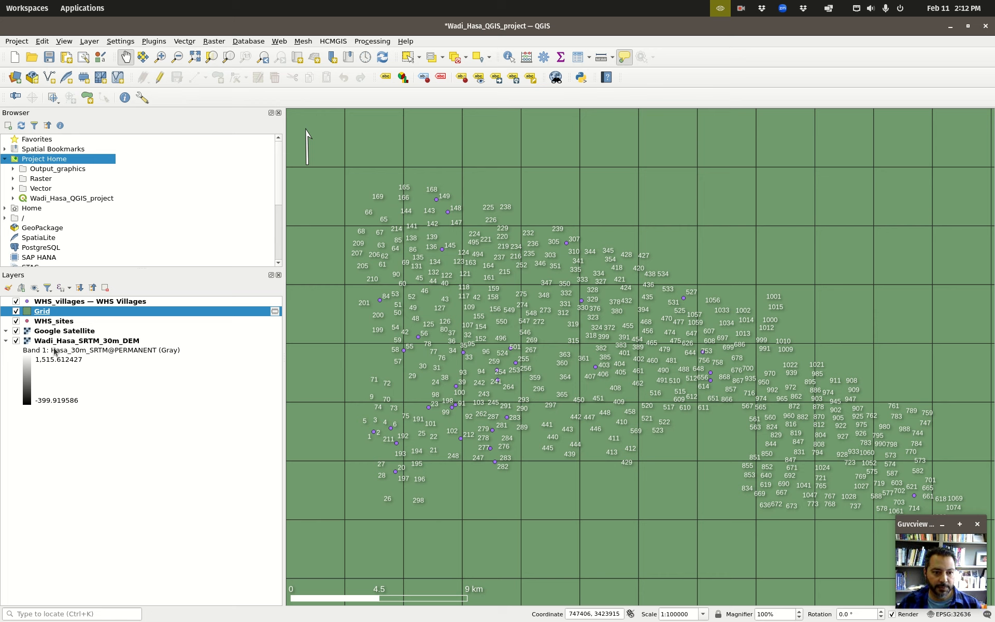
{"action": "left_click_drag", "start_coordinate": [62, 314], "coordinate": [61, 333]}
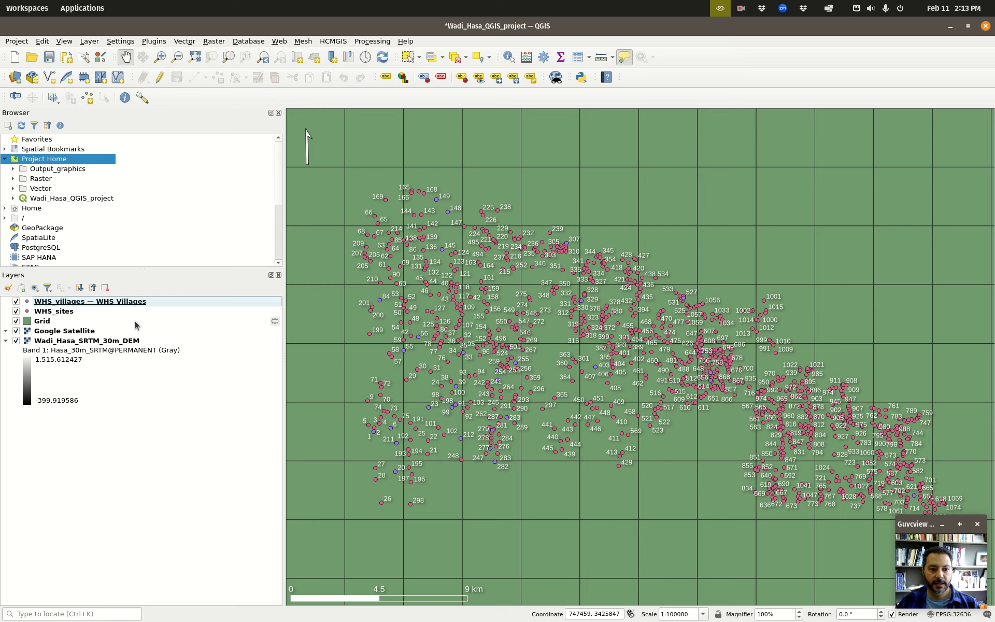
Step: Set the opacity of the Grid layer's simple fill color to about 35%, keeping the solid fill style
{"action": "right_click", "coordinate": [43, 321]}
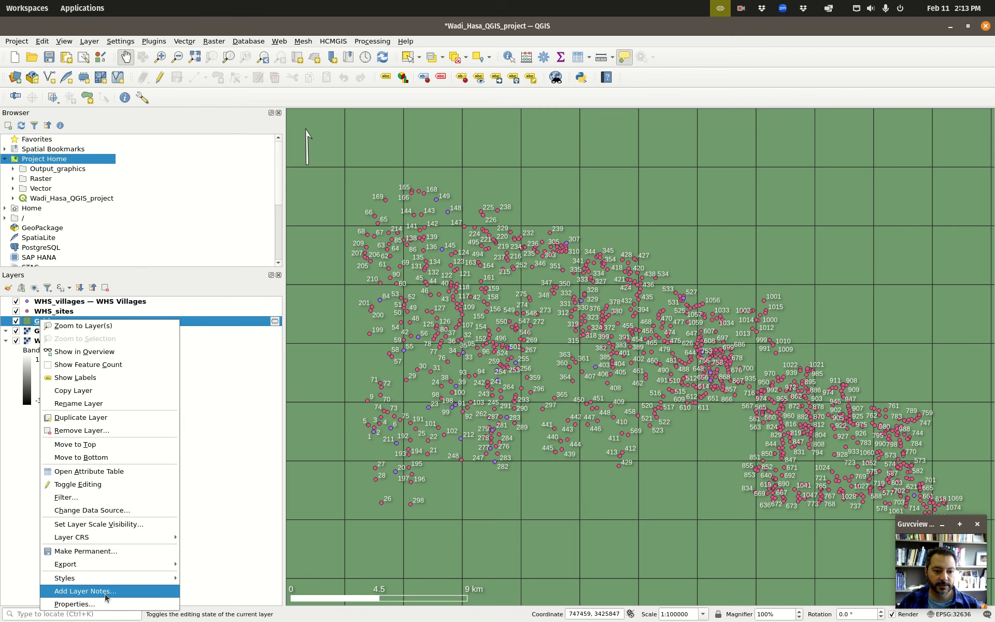
{"action": "left_click", "coordinate": [77, 603]}
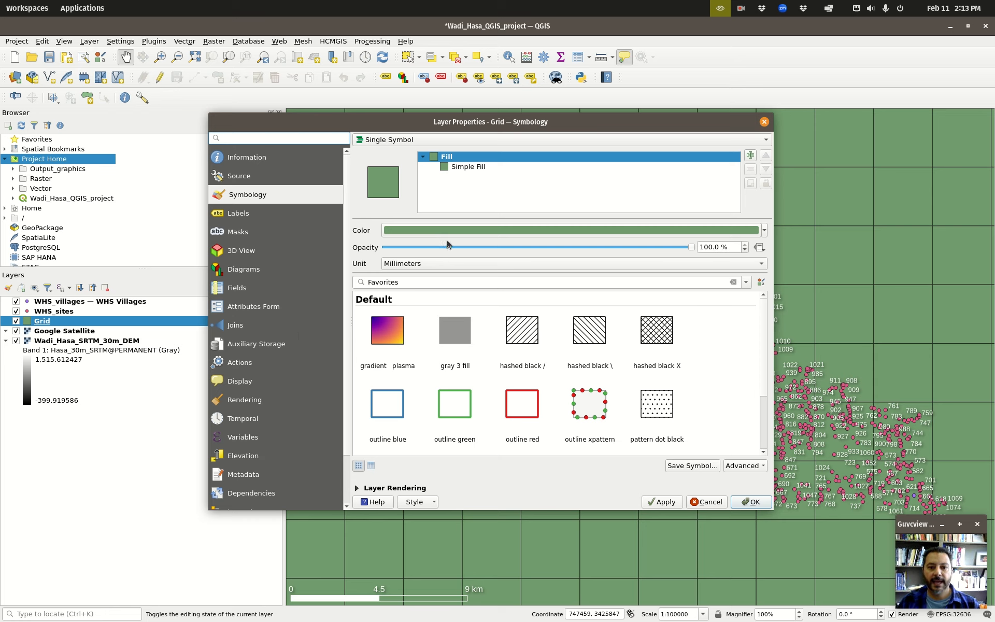
{"action": "left_click", "coordinate": [467, 167]}
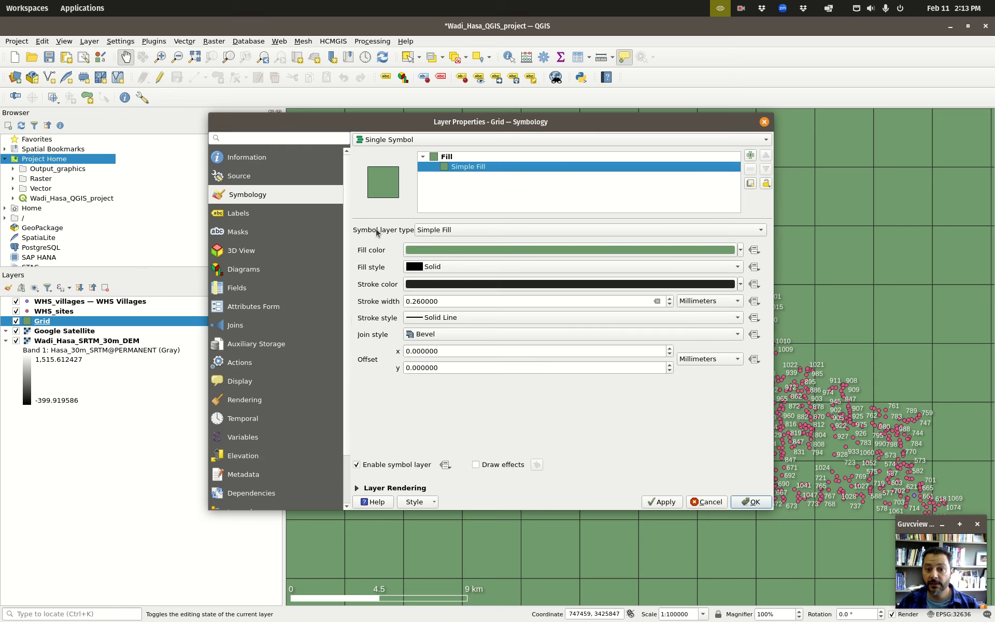
{"action": "left_click", "coordinate": [477, 262]}
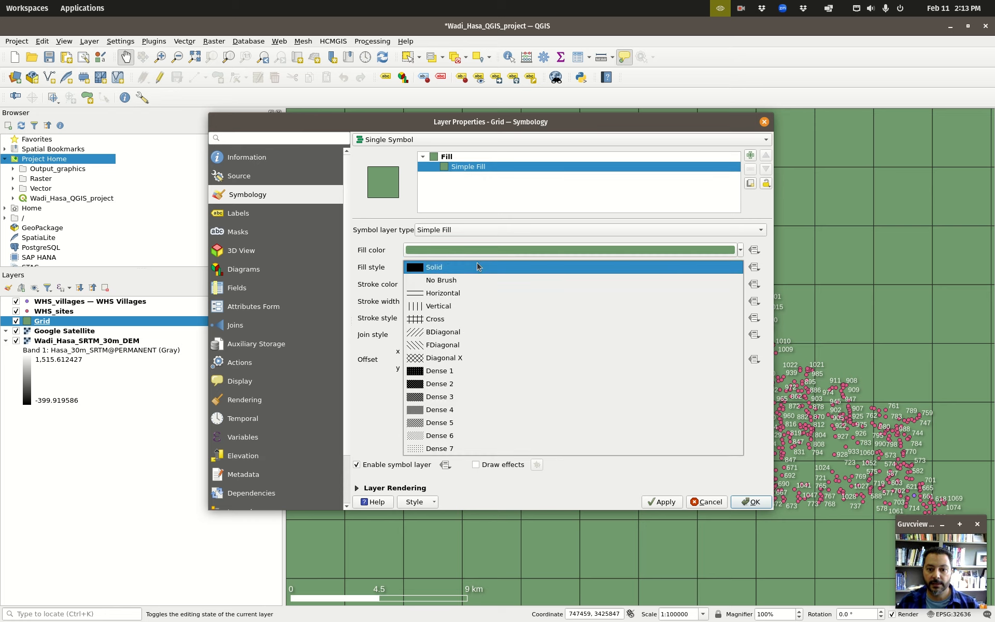
{"action": "left_click", "coordinate": [476, 262]}
{"action": "left_click", "coordinate": [477, 250]}
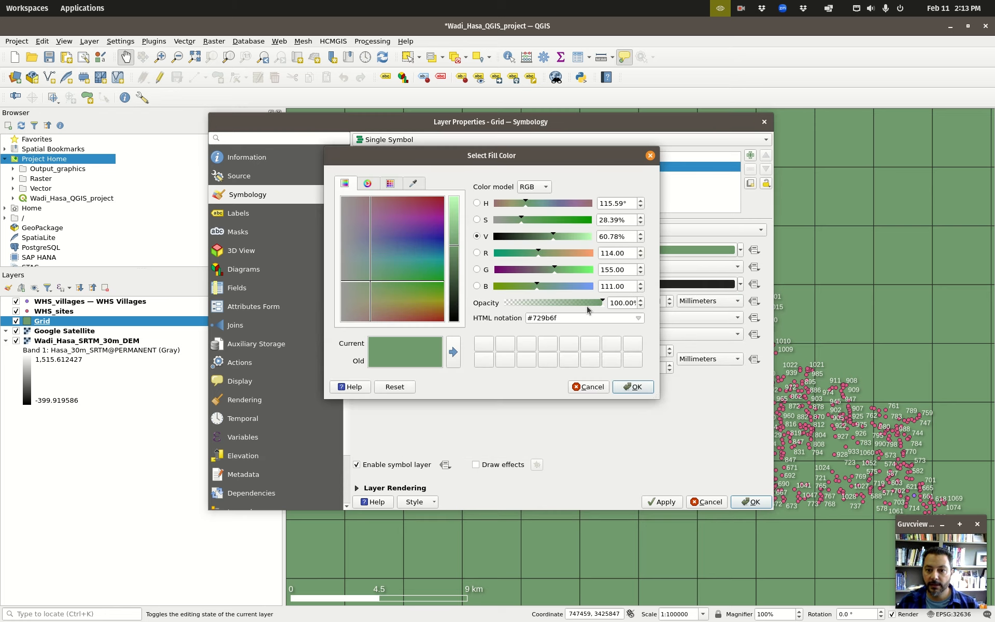
{"action": "left_click_drag", "start_coordinate": [604, 304], "coordinate": [539, 307]}
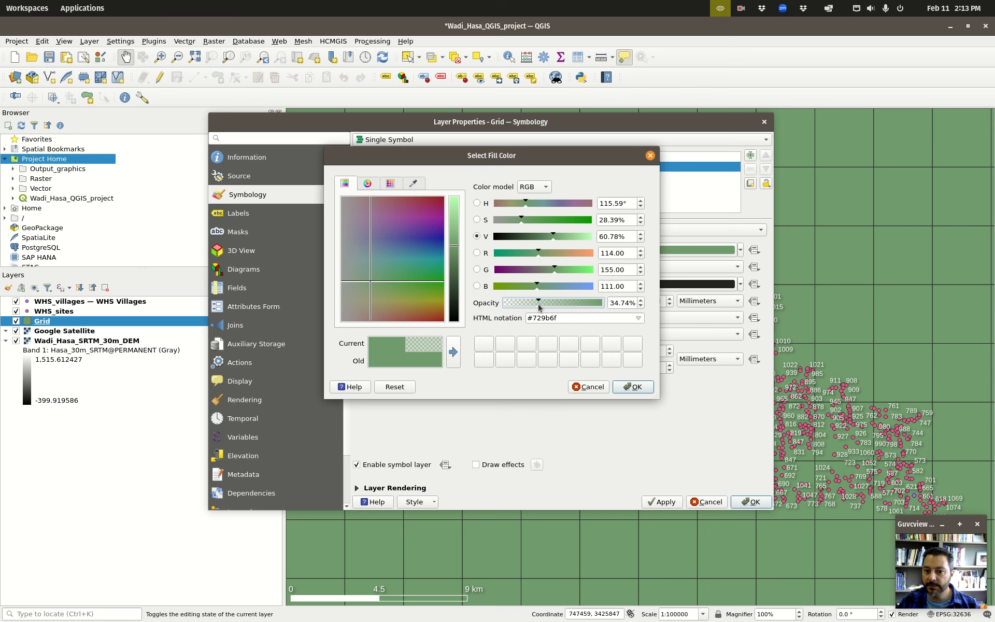
{"action": "left_click", "coordinate": [630, 388]}
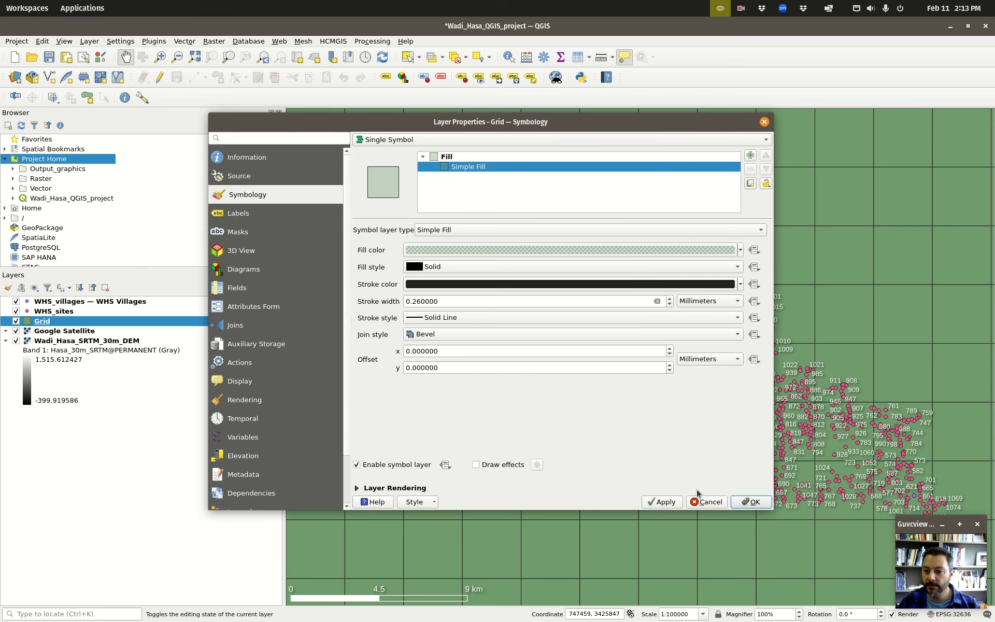
Step: Make the Grid layer's fill color fully transparent so that only the grid outlines are drawn over the satellite imagery
{"action": "left_click", "coordinate": [749, 502]}
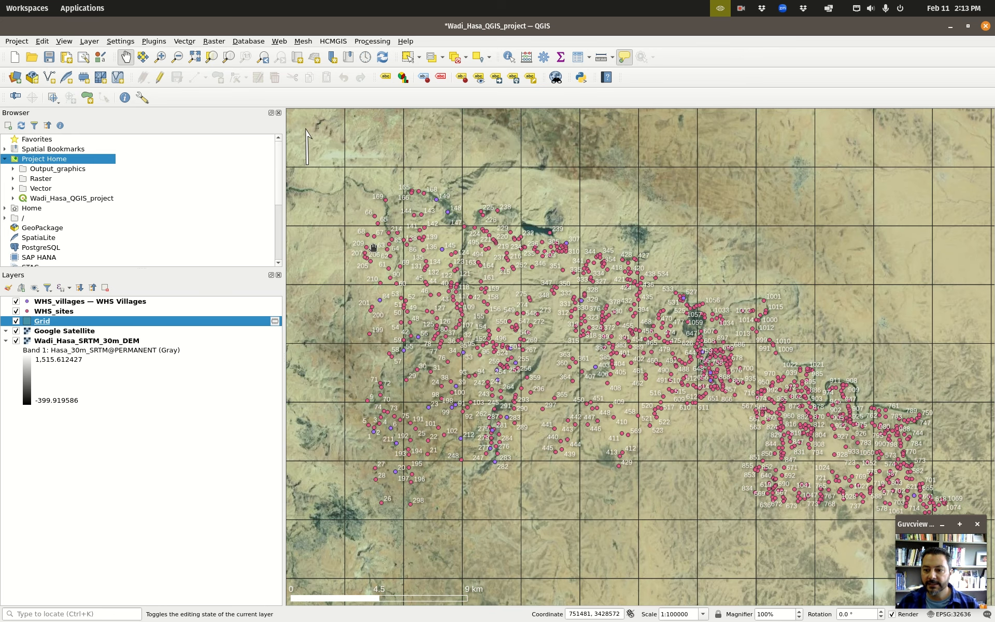
{"action": "mouse_move", "coordinate": [373, 247]}
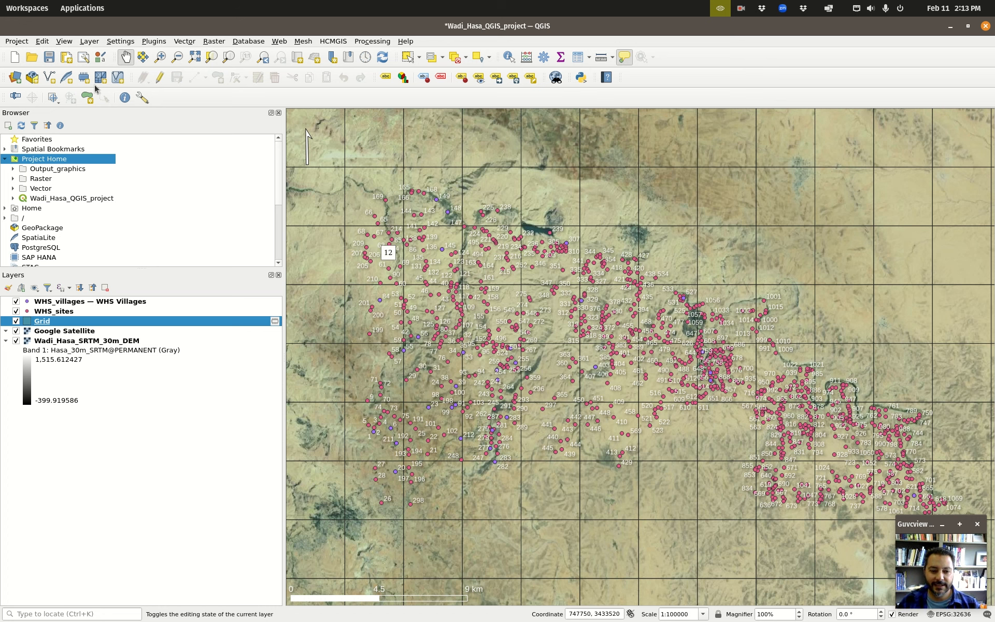
{"action": "right_click", "coordinate": [42, 323]}
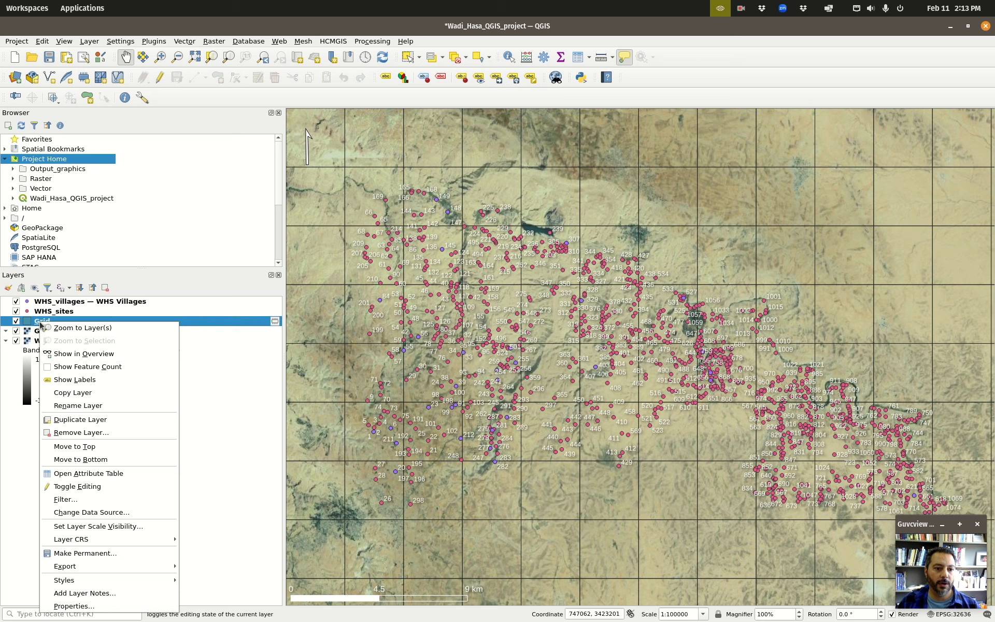
{"action": "left_click", "coordinate": [140, 606]}
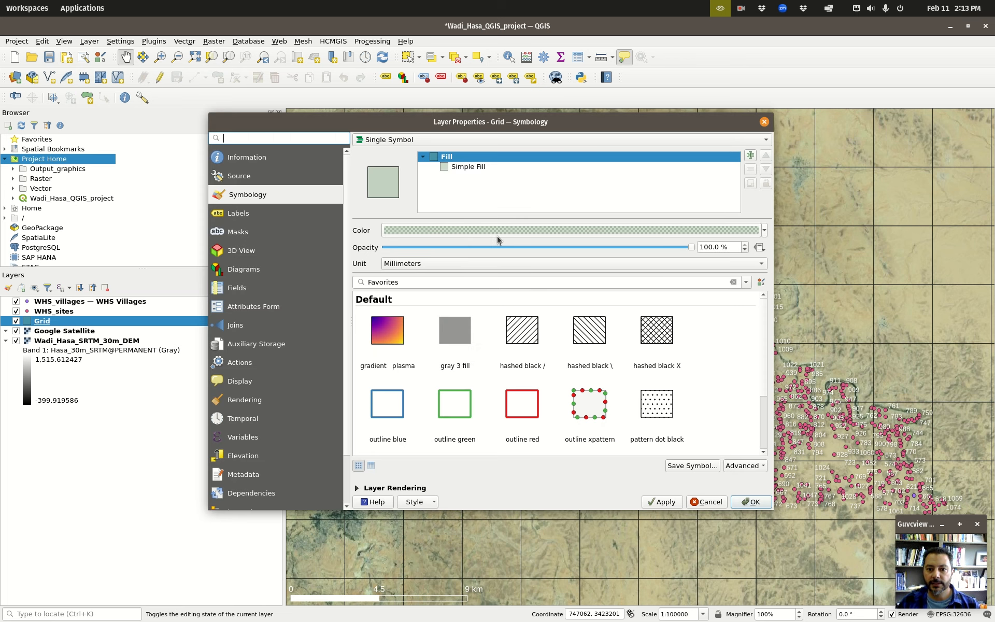
{"action": "left_click", "coordinate": [497, 236]}
{"action": "left_click", "coordinate": [647, 153]}
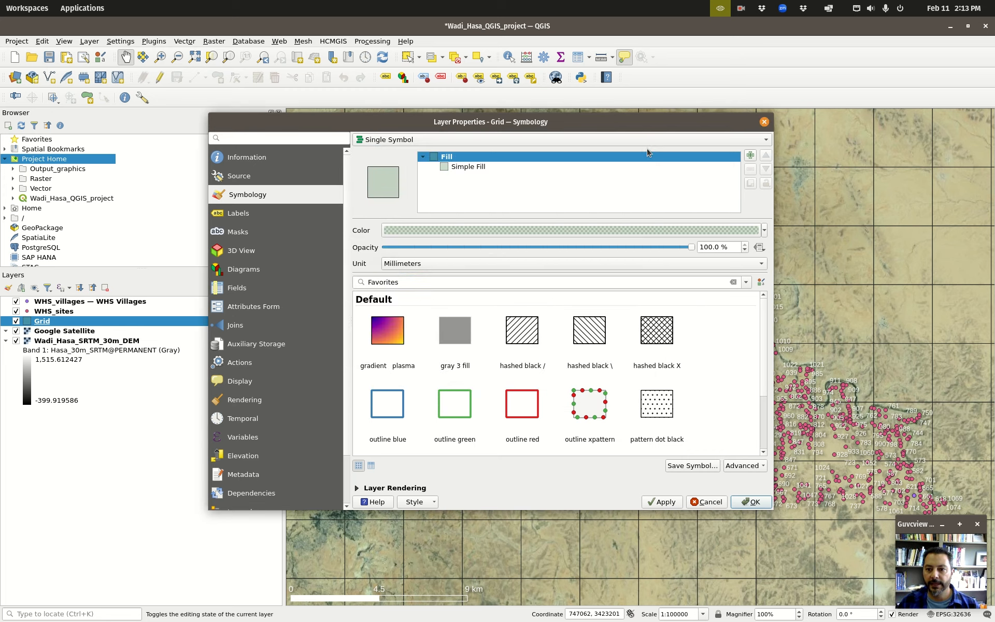
{"action": "left_click", "coordinate": [514, 232]}
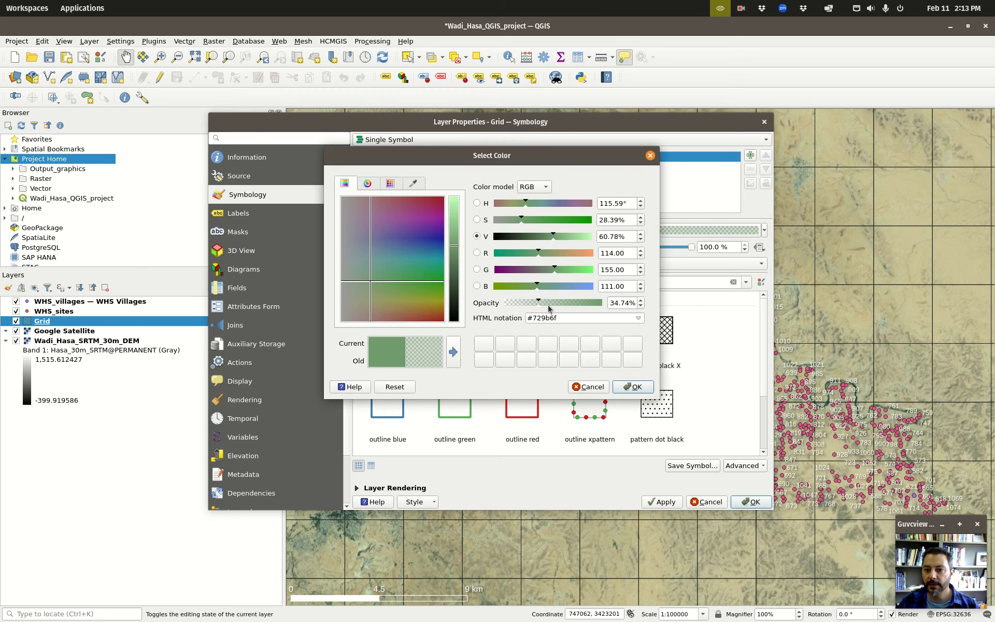
{"action": "left_click_drag", "start_coordinate": [540, 305], "coordinate": [495, 308]}
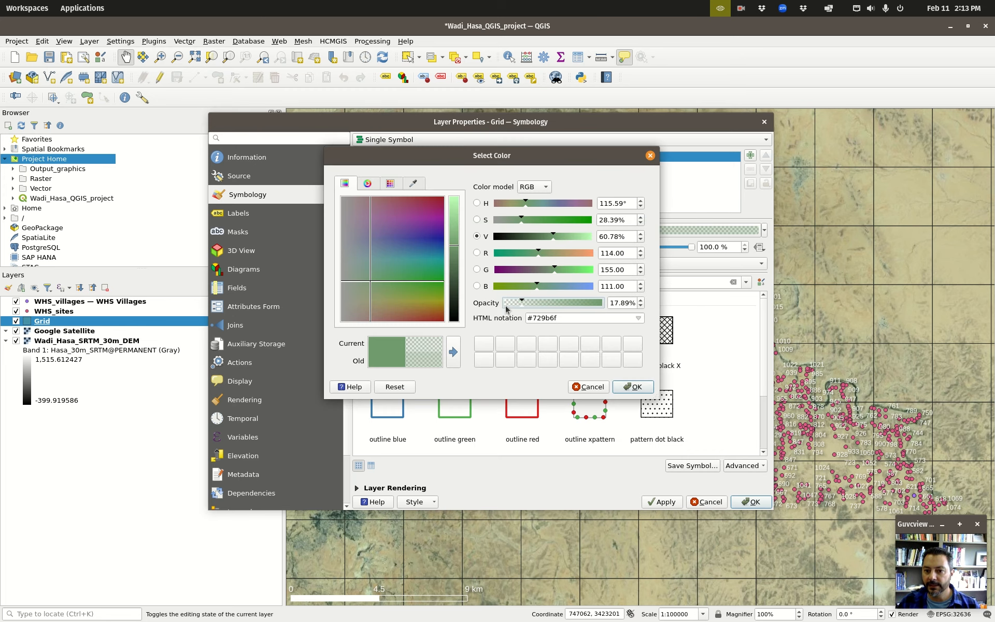
{"action": "left_click", "coordinate": [635, 386]}
{"action": "left_click", "coordinate": [749, 502]}
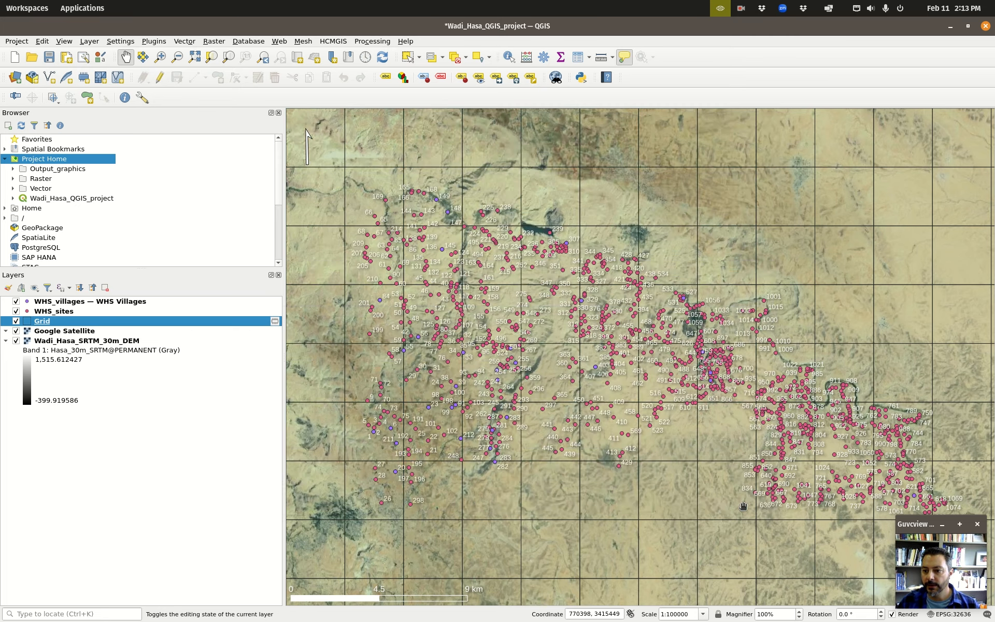
Step: Set the overall opacity of the Grid layer's Fill symbol to 0% and apply it
{"action": "right_click", "coordinate": [51, 323]}
{"action": "left_click", "coordinate": [124, 606]}
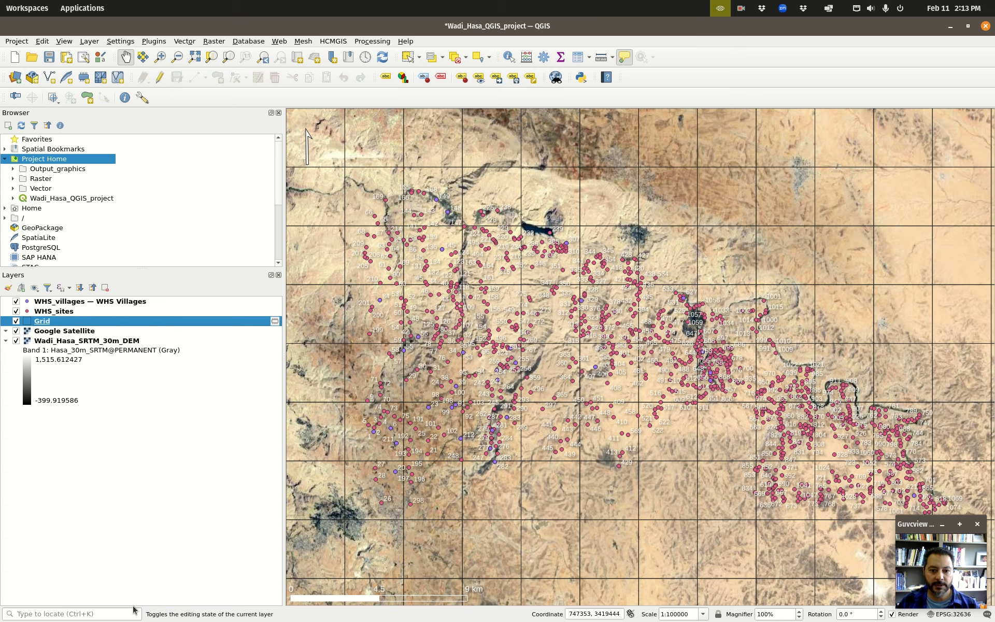
{"action": "left_click", "coordinate": [468, 167]}
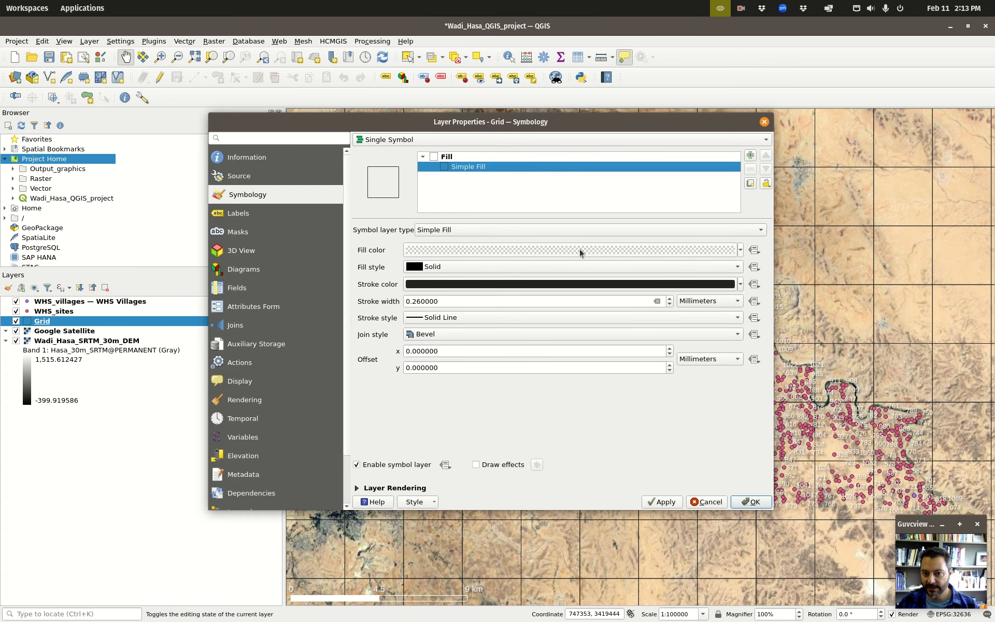
{"action": "left_click", "coordinate": [449, 157]}
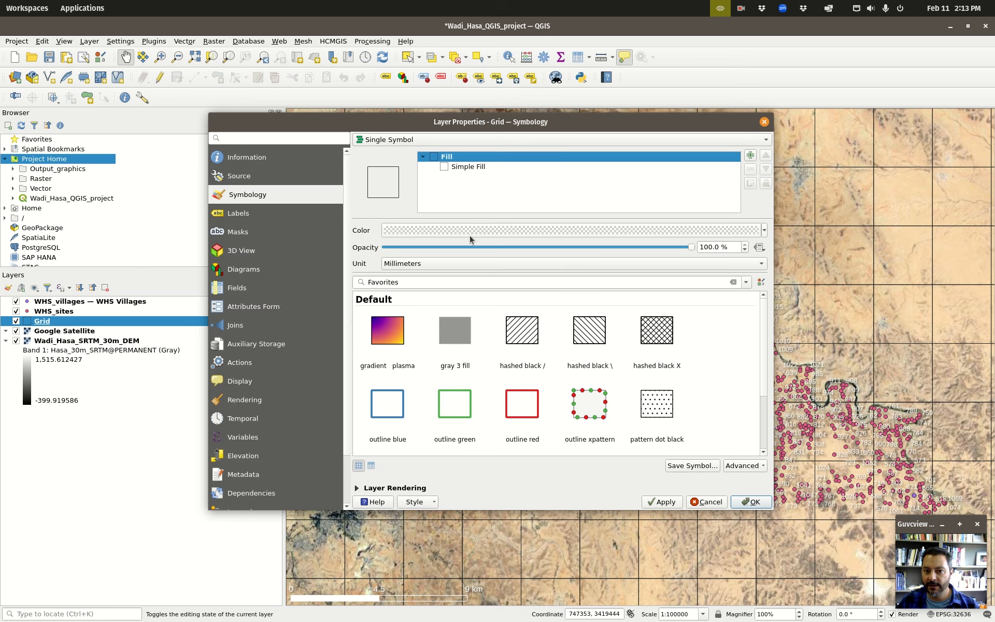
{"action": "left_click_drag", "start_coordinate": [694, 251], "coordinate": [383, 256]}
{"action": "left_click", "coordinate": [751, 502]}
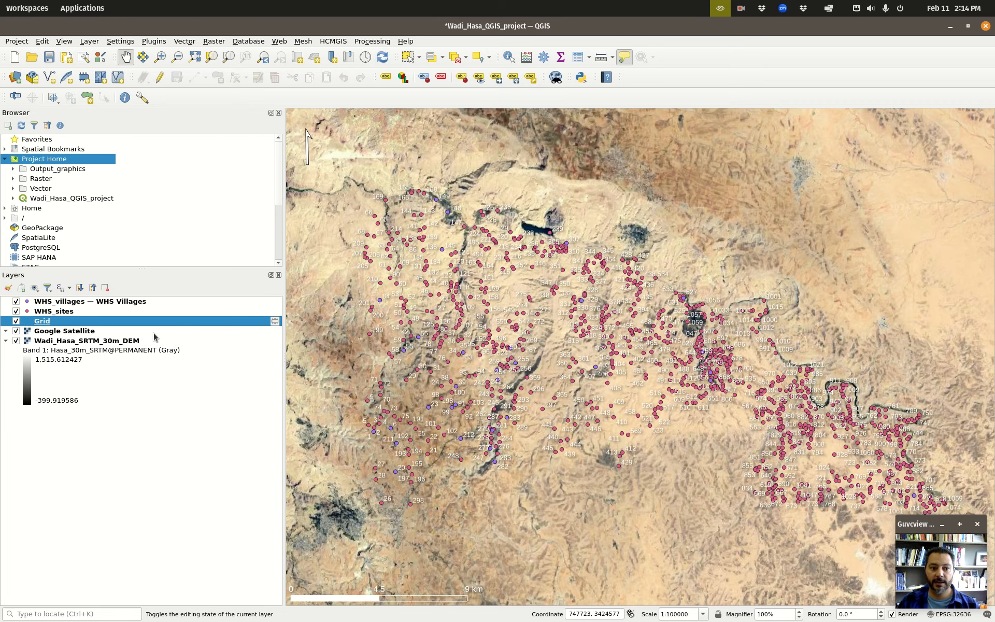
Step: Restore the overall opacity of the Grid layer's Fill symbol to 100%
{"action": "right_click", "coordinate": [117, 325]}
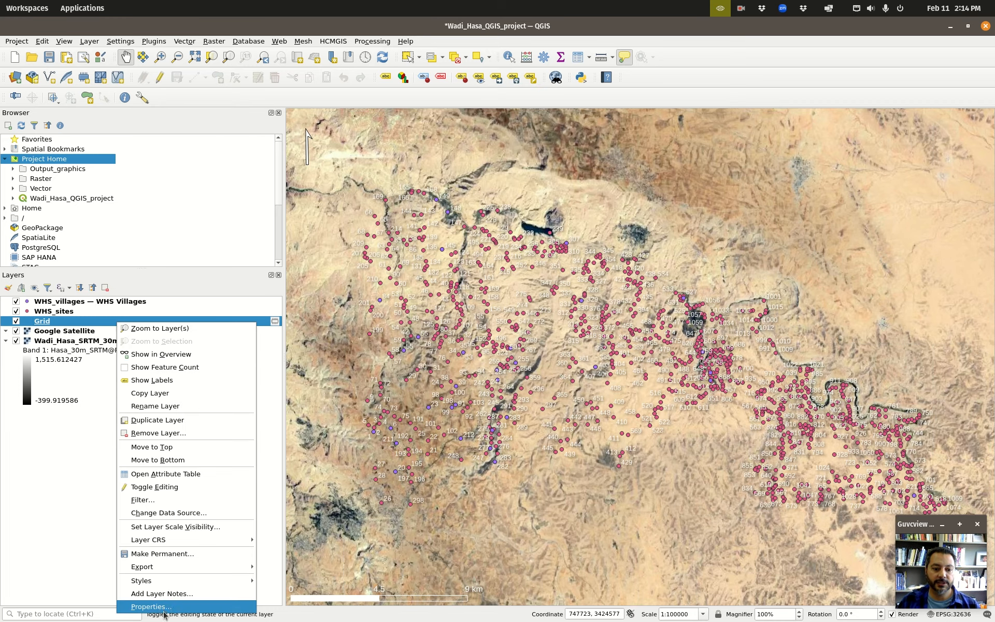
{"action": "left_click", "coordinate": [226, 601]}
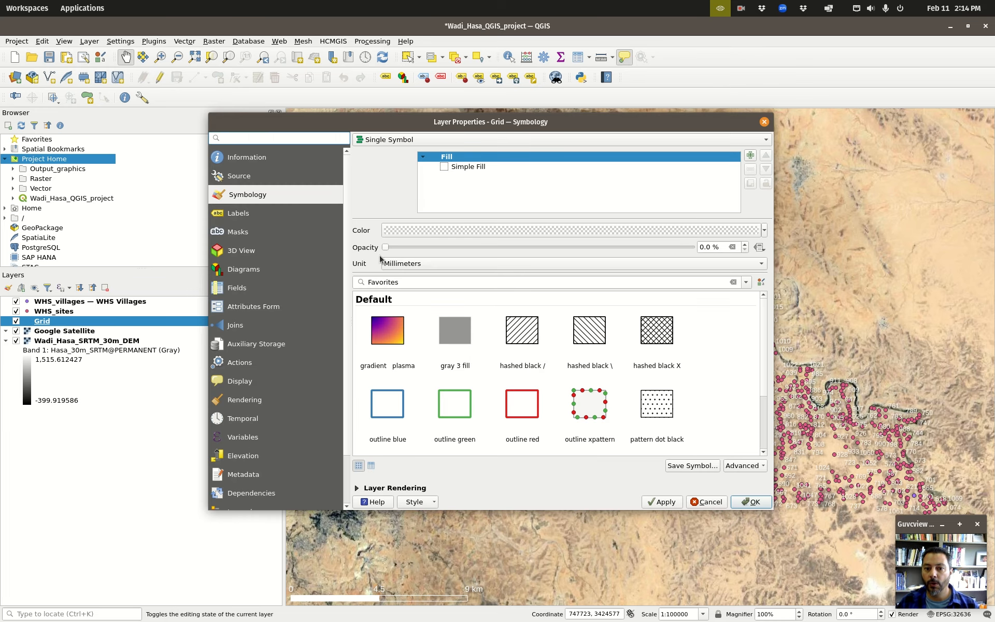
{"action": "left_click_drag", "start_coordinate": [385, 247], "coordinate": [700, 250]}
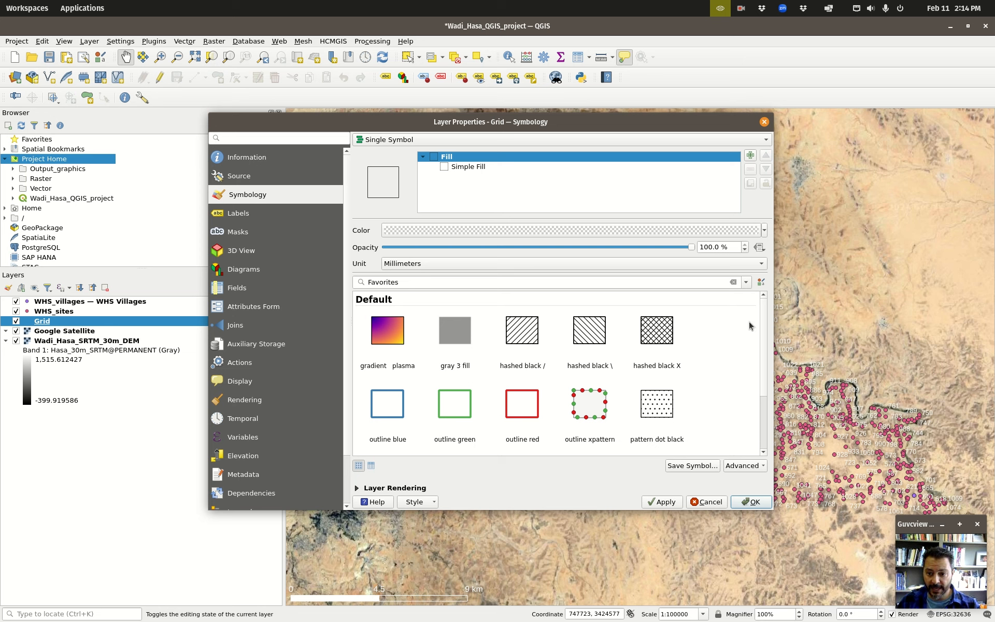
{"action": "left_click", "coordinate": [750, 502]}
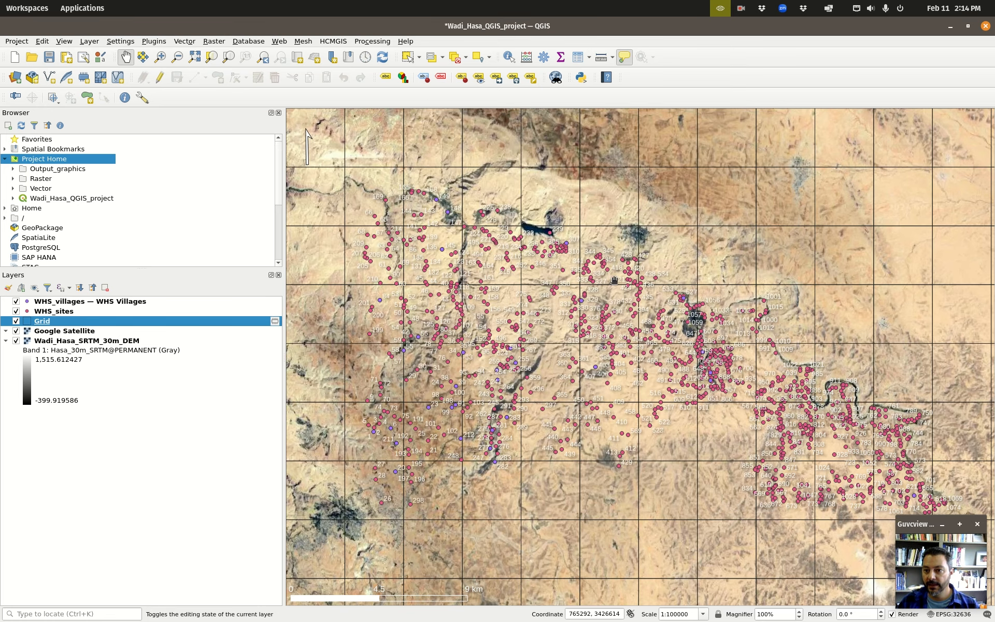
Step: Run Create Grid again as a 3 km rectangular temporary layer, with the extent calculated from the WHS_villages layer
{"action": "mouse_move", "coordinate": [558, 267]}
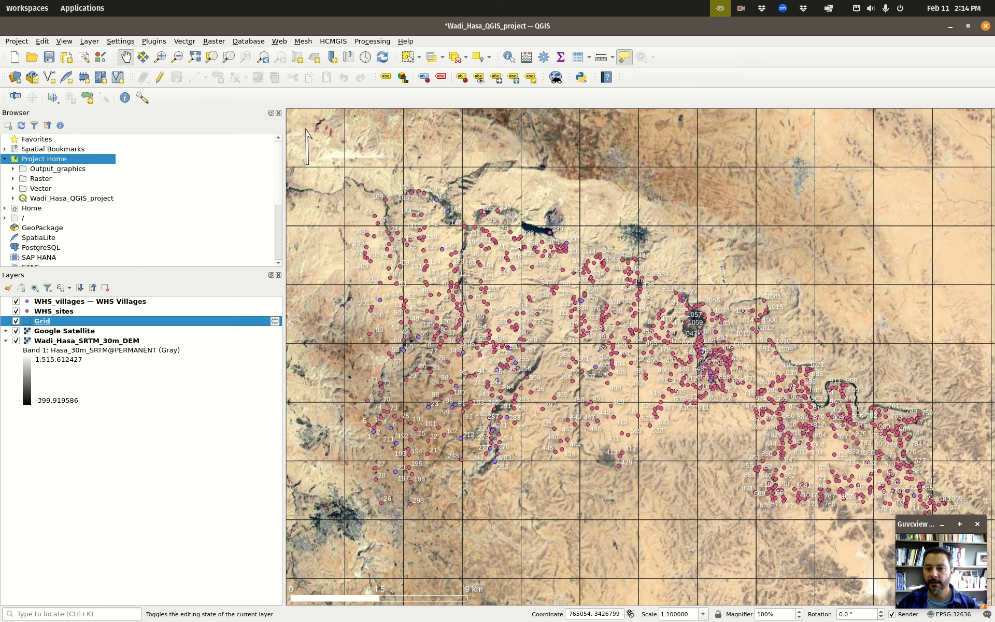
{"action": "scroll", "coordinate": [639, 281], "scroll_direction": "down", "scroll_amount": 1}
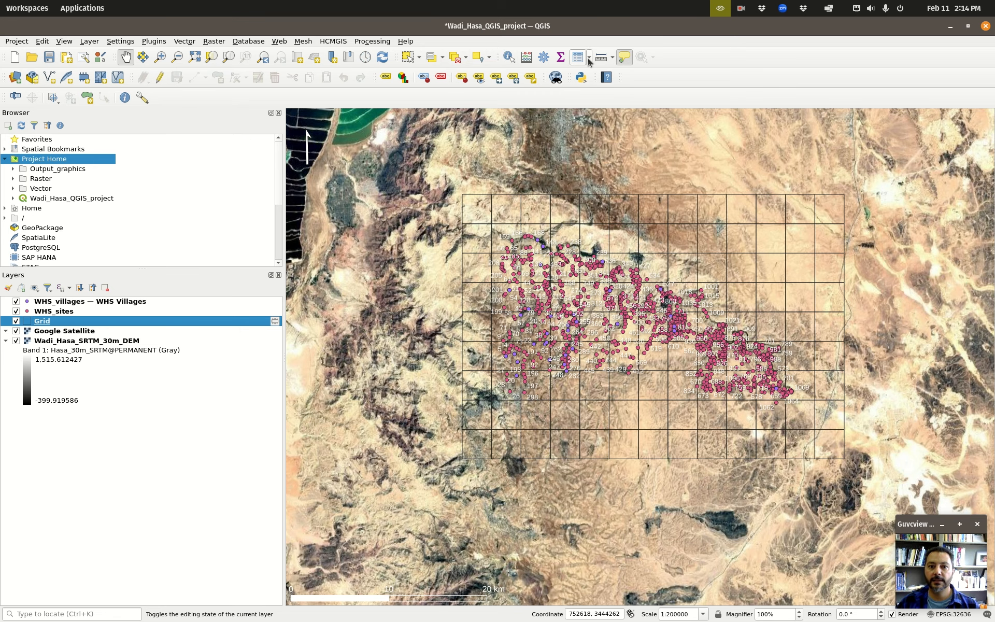
{"action": "left_click", "coordinate": [263, 58]}
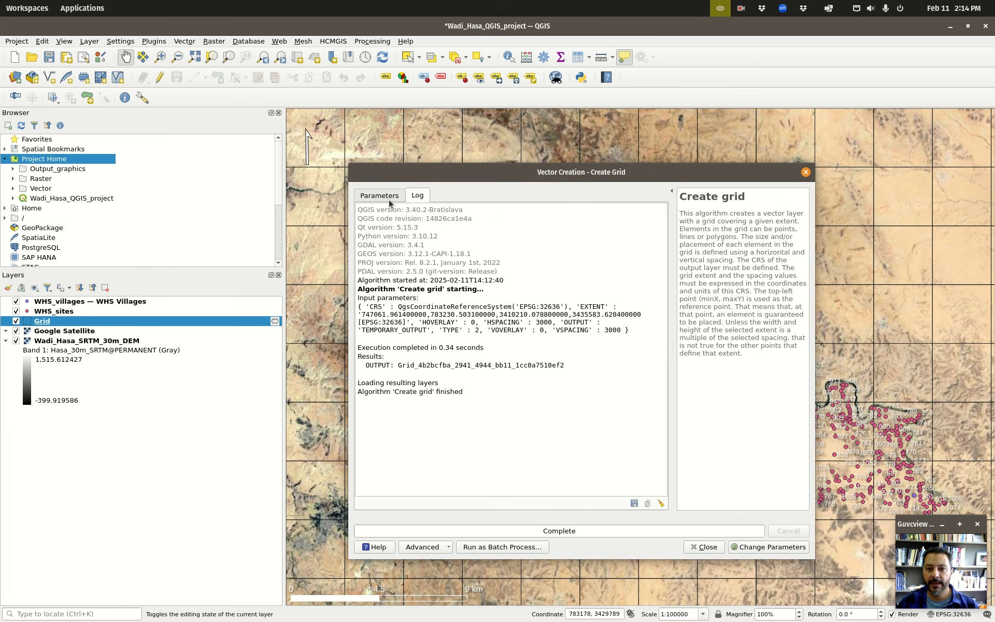
{"action": "left_click", "coordinate": [390, 200]}
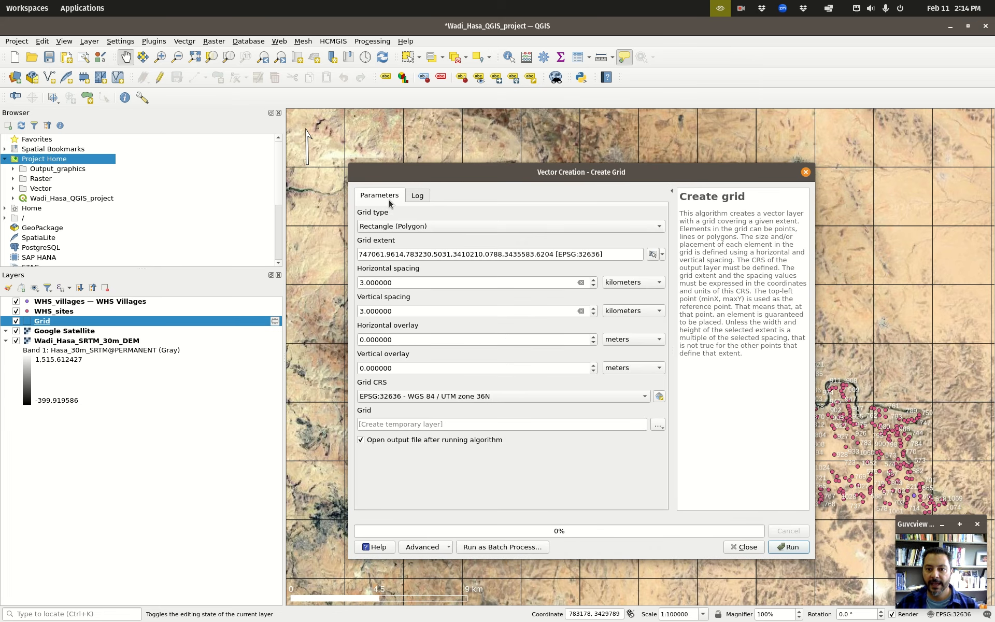
{"action": "left_click", "coordinate": [662, 255]}
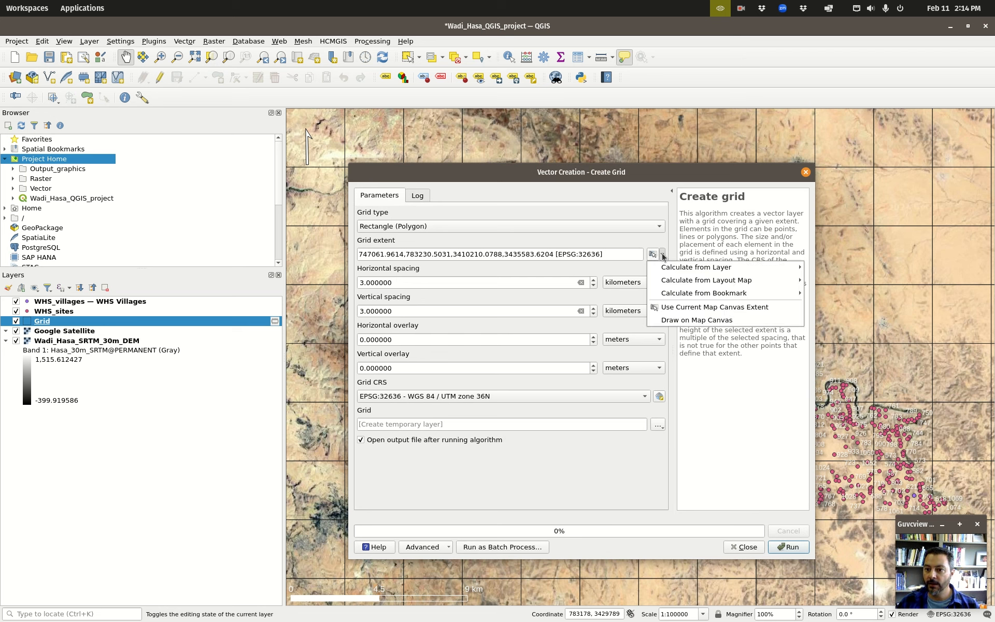
{"action": "mouse_move", "coordinate": [709, 269]}
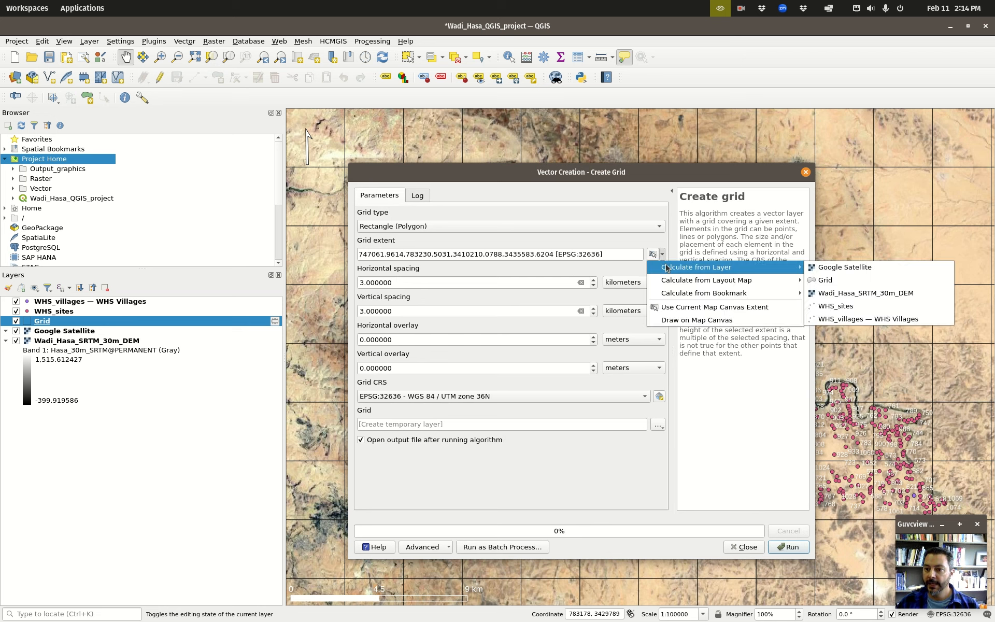
{"action": "left_click", "coordinate": [840, 321]}
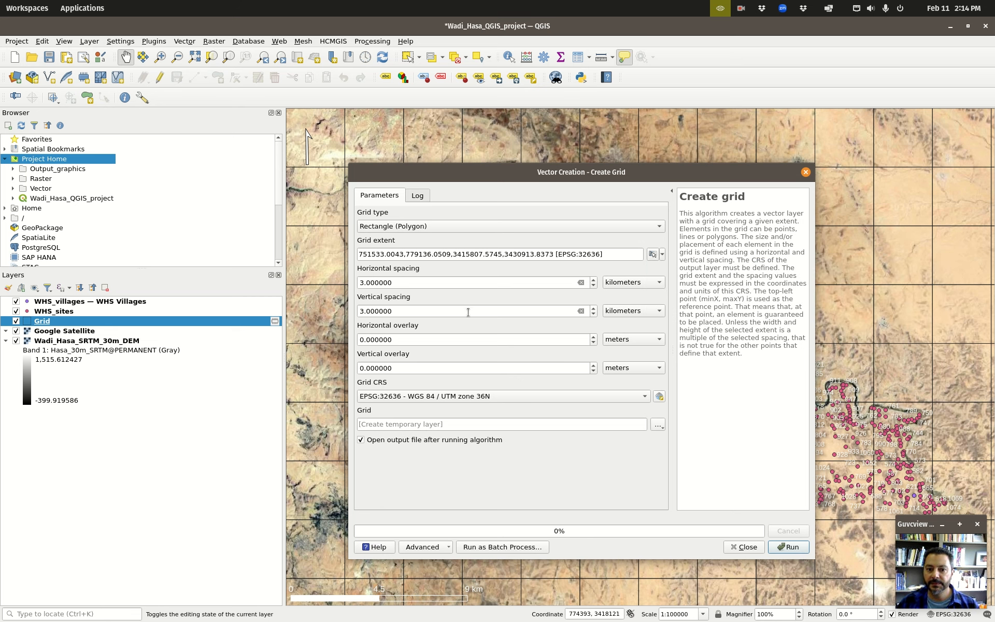
{"action": "left_click", "coordinate": [787, 547]}
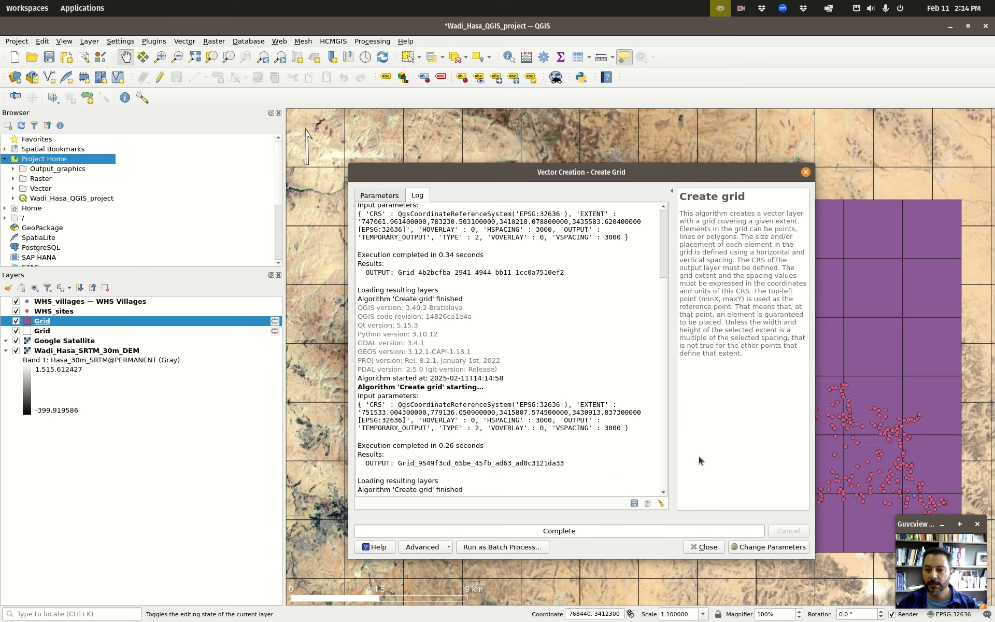
Step: Move the Create Grid dialog off the map and hide the WHS_sites layer so only the villages show over the grid
{"action": "left_click_drag", "start_coordinate": [643, 171], "coordinate": [994, 151]}
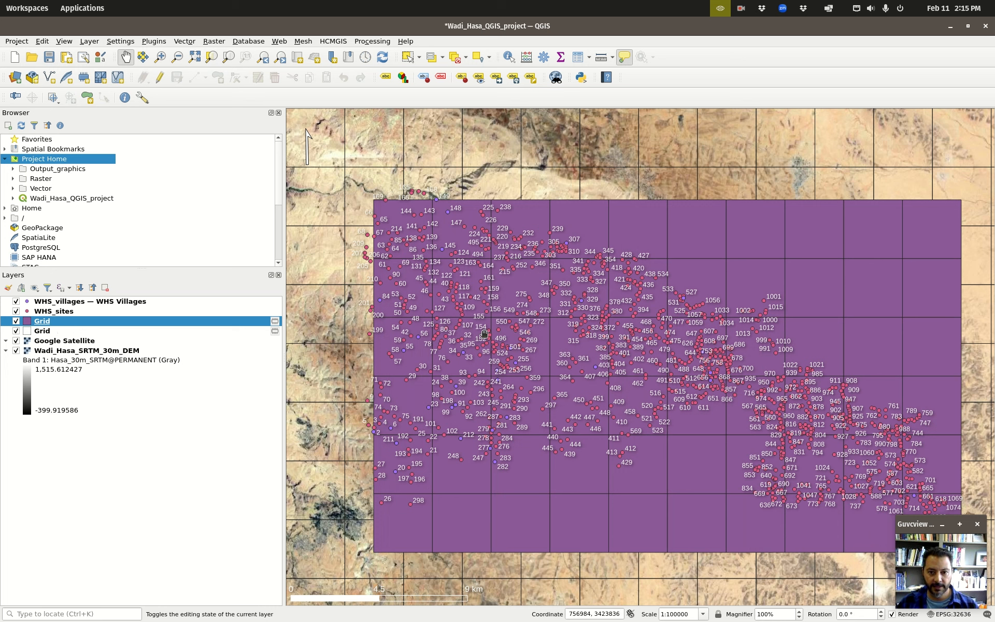
{"action": "left_click", "coordinate": [16, 310]}
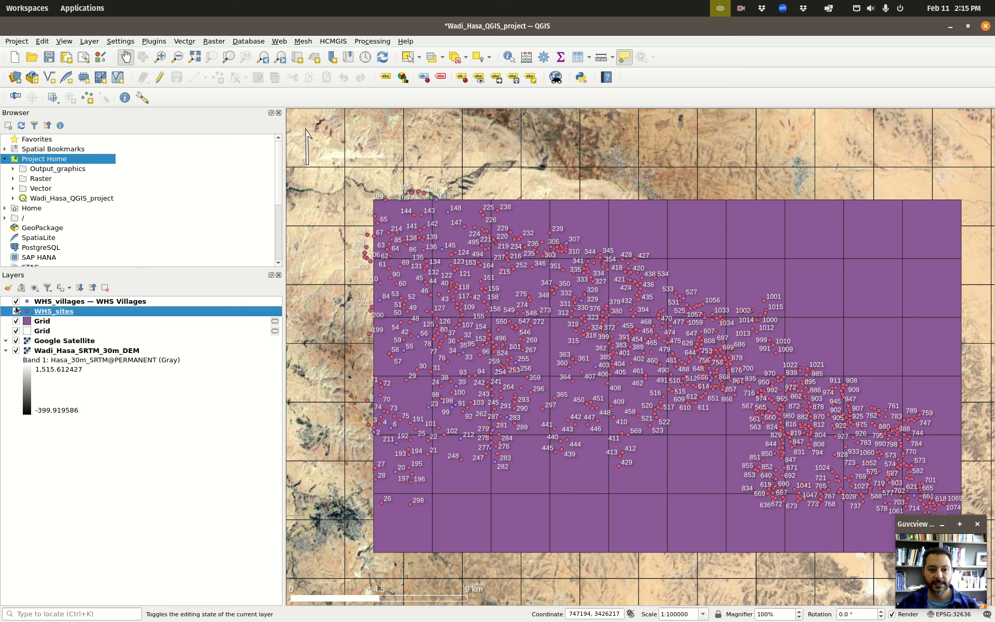
{"action": "left_click", "coordinate": [16, 311]}
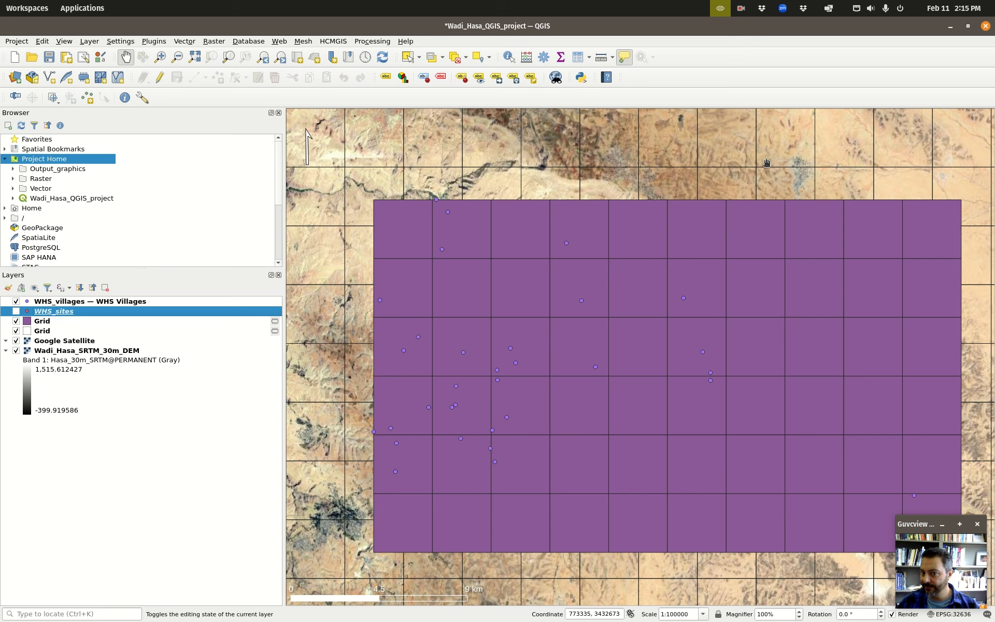
Step: Create another 3 km rectangular grid with the extent calculated from the WHS_sites layer, and close the Create Grid tool
{"action": "left_click_drag", "start_coordinate": [994, 143], "coordinate": [558, 144]}
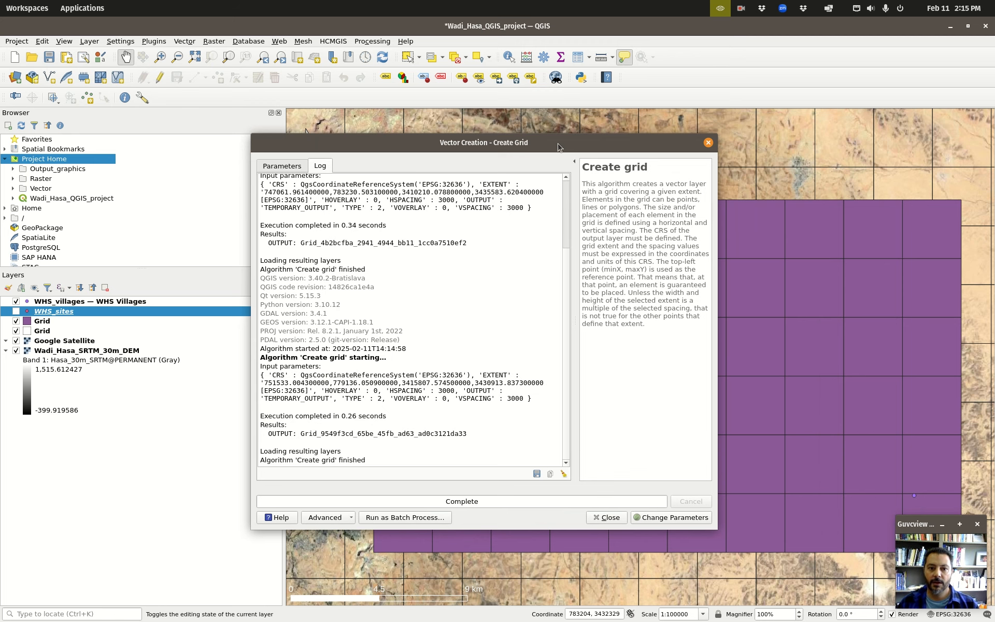
{"action": "left_click", "coordinate": [301, 167]}
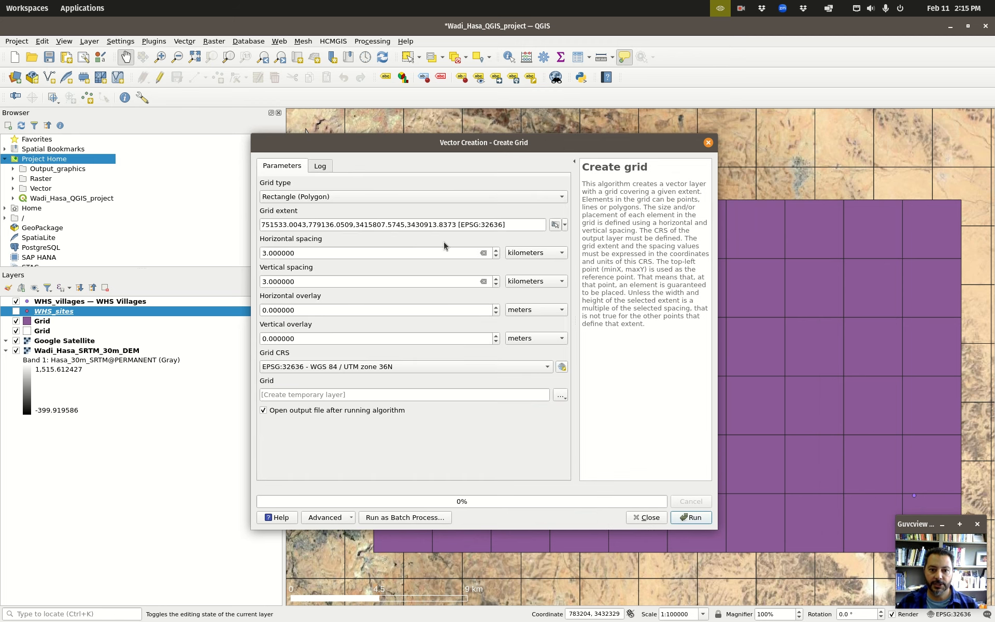
{"action": "left_click", "coordinate": [557, 226]}
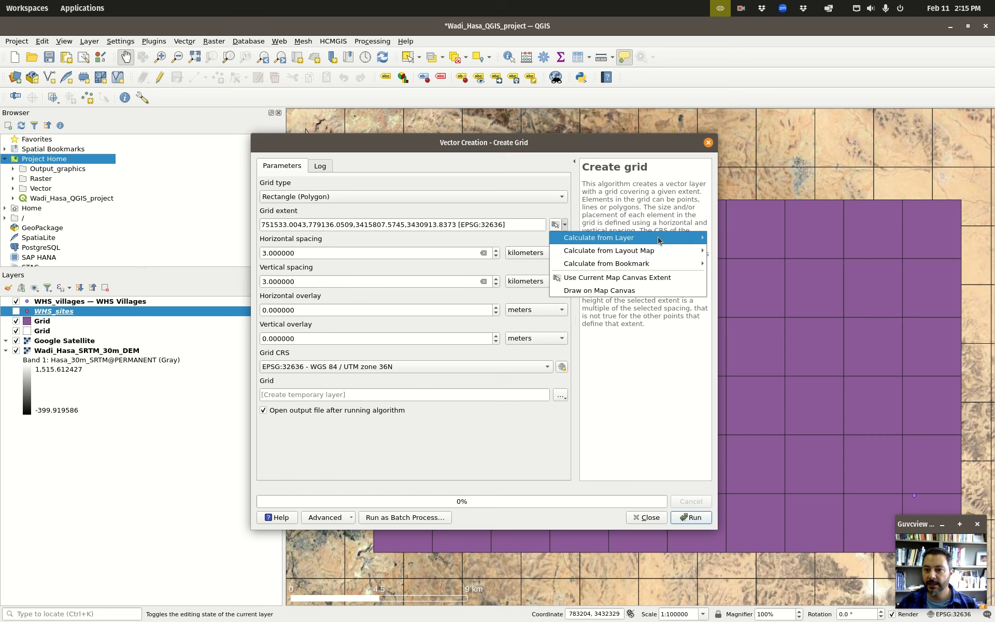
{"action": "mouse_move", "coordinate": [657, 238]}
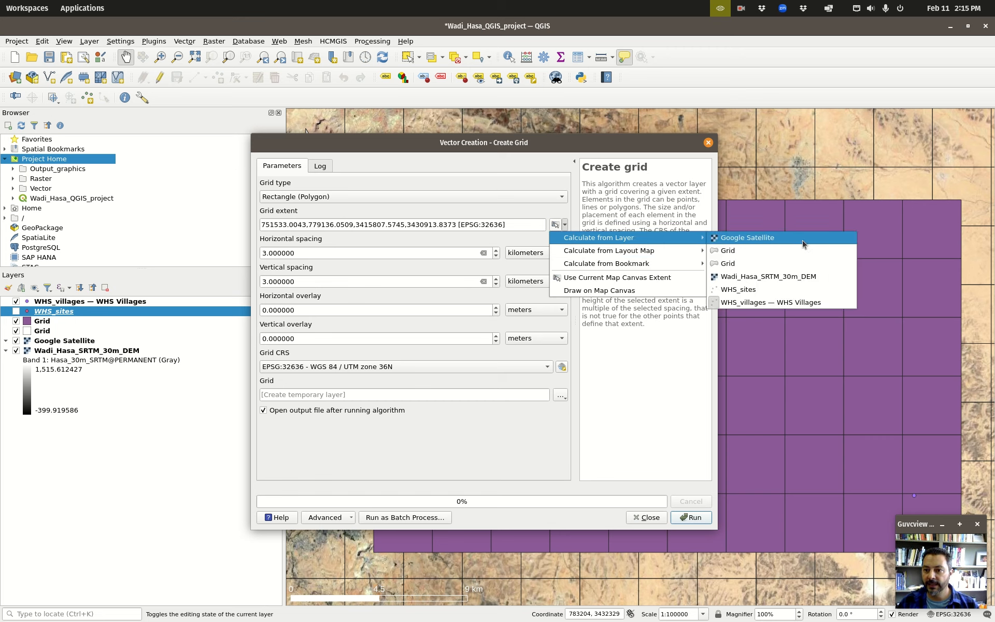
{"action": "left_click", "coordinate": [793, 290]}
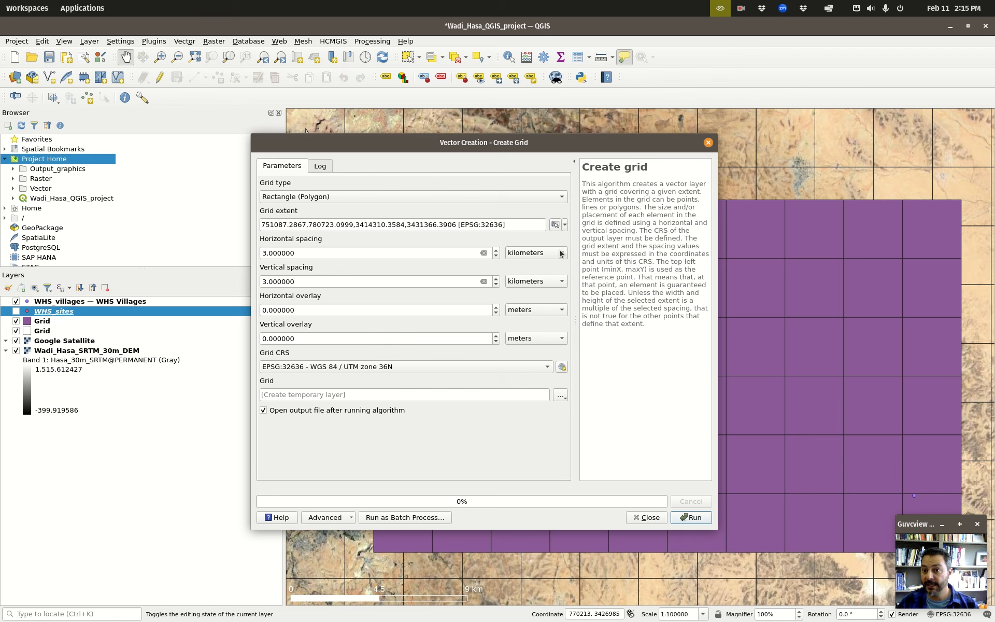
{"action": "left_click", "coordinate": [689, 517]}
{"action": "left_click", "coordinate": [646, 517]}
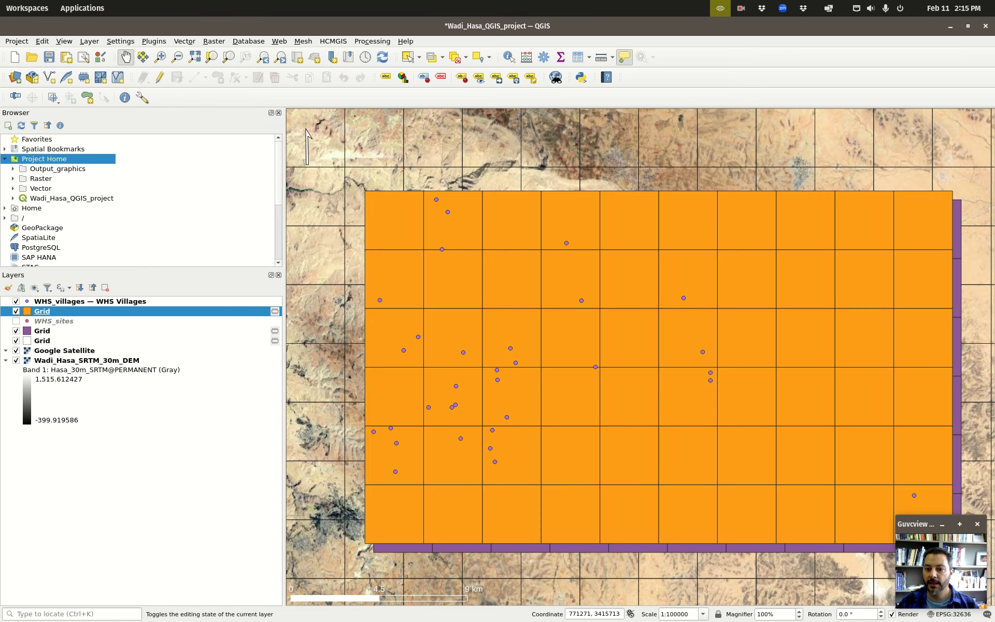
Step: Hide the purple Grid layer and remove it from the project
{"action": "left_click", "coordinate": [15, 332]}
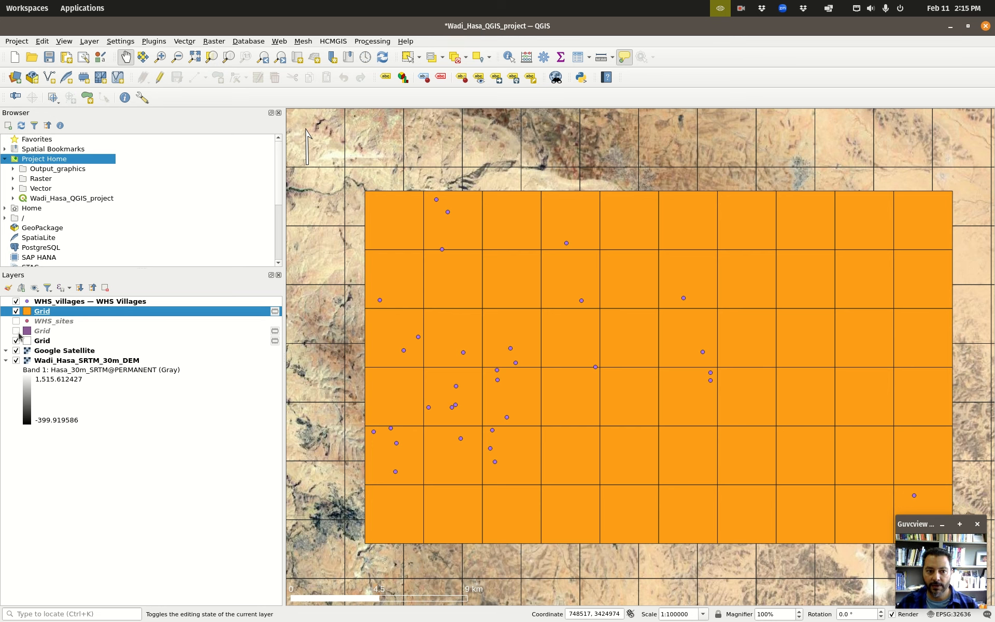
{"action": "left_click", "coordinate": [37, 333]}
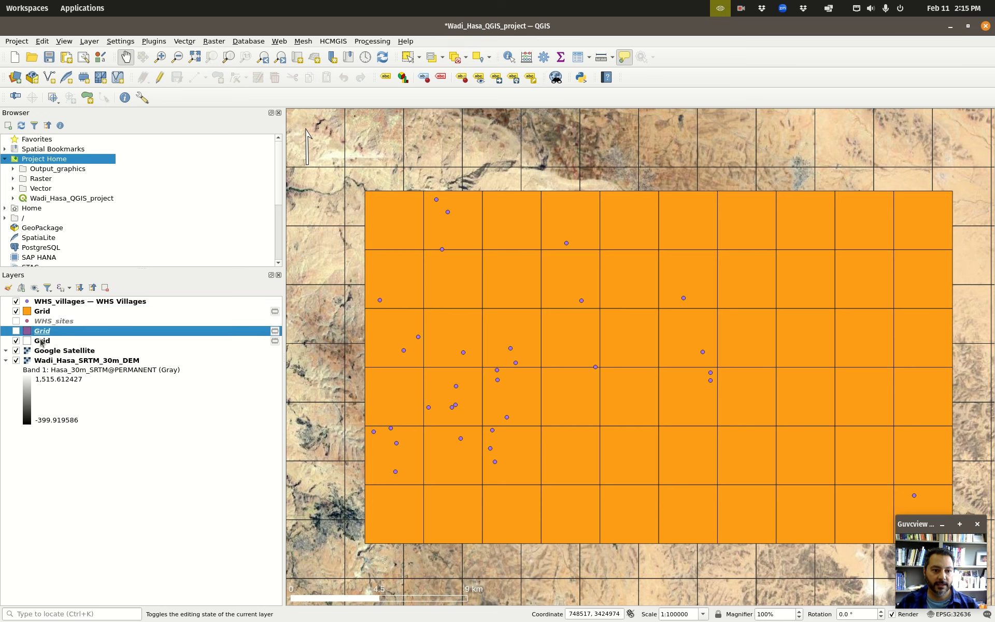
{"action": "left_click", "coordinate": [42, 342]}
{"action": "left_click", "coordinate": [37, 312]}
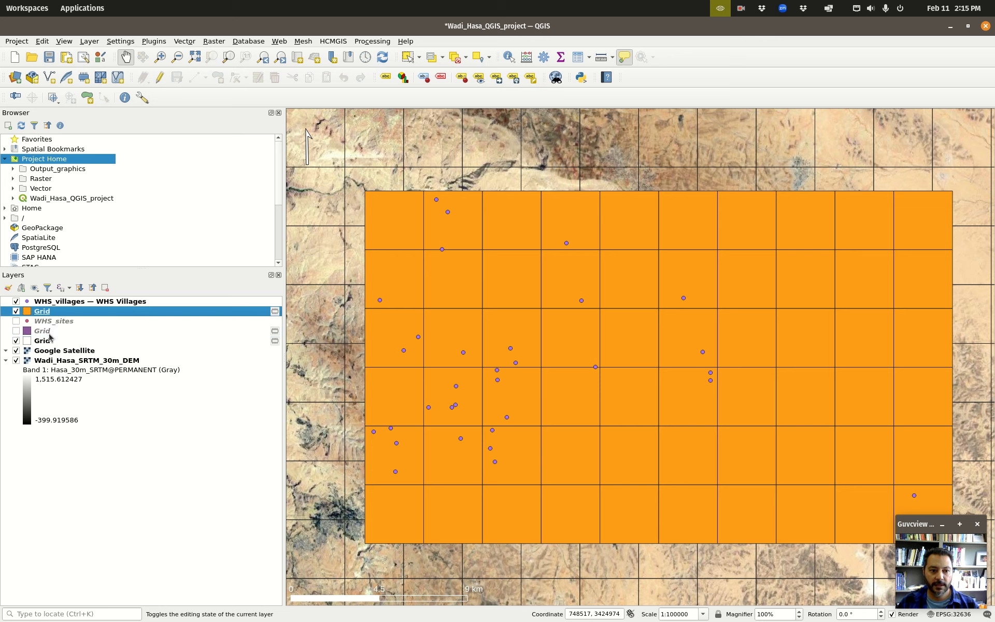
{"action": "left_click", "coordinate": [50, 332]}
{"action": "right_click", "coordinate": [50, 332]}
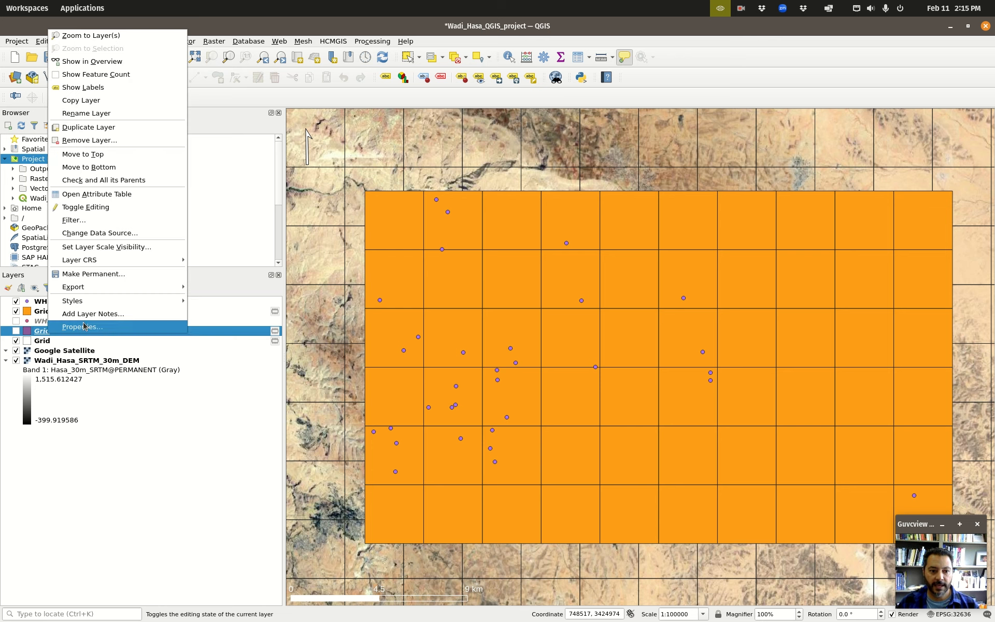
{"action": "left_click", "coordinate": [91, 140]}
{"action": "left_click", "coordinate": [527, 322]}
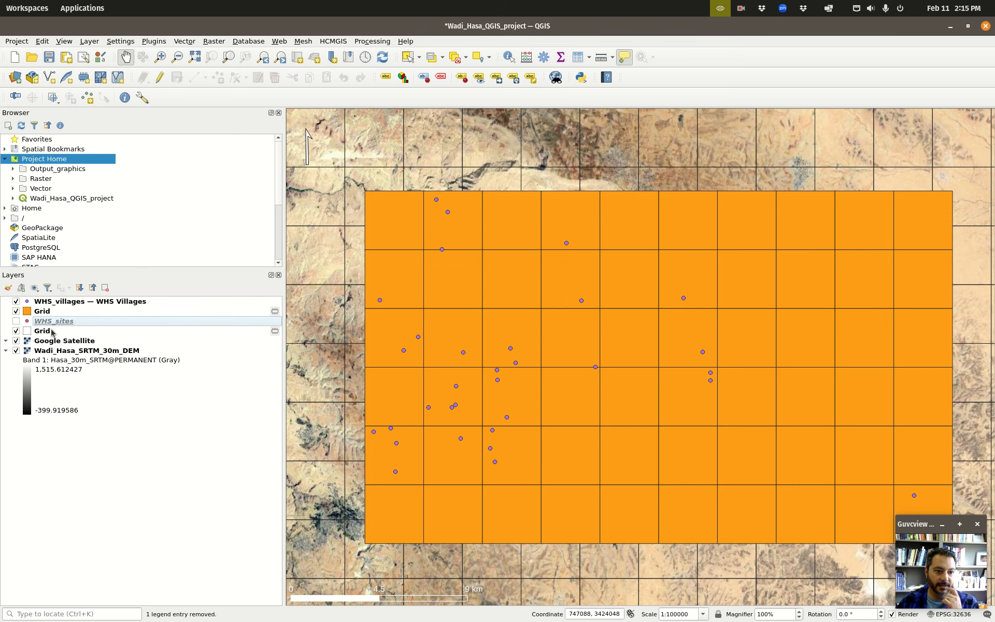
Step: Remove the outline-only Grid layer directly above Google Satellite, keeping the orange Grid layer
{"action": "right_click", "coordinate": [97, 332]}
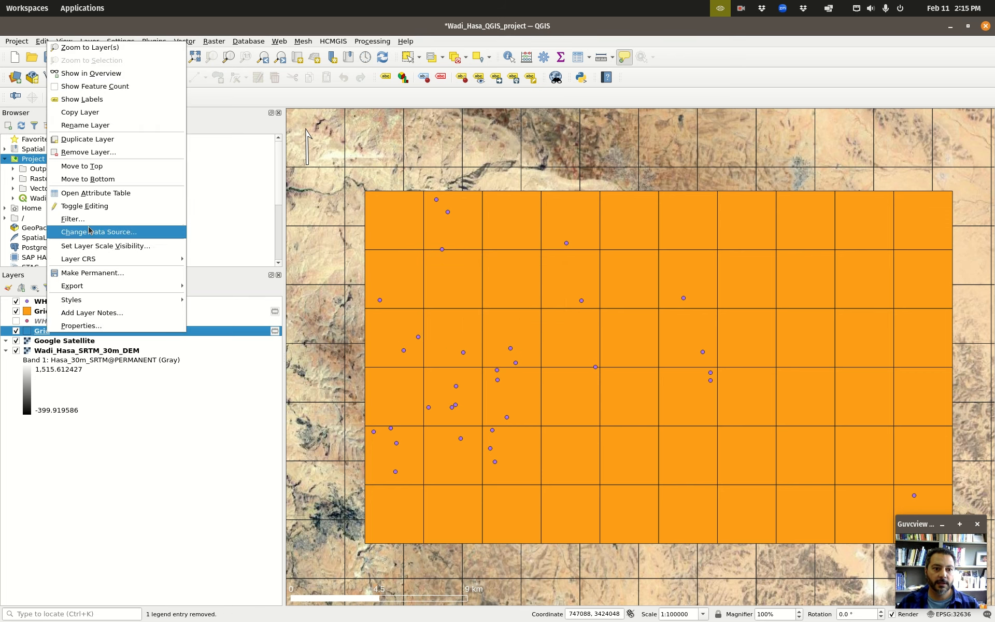
{"action": "left_click", "coordinate": [88, 152]}
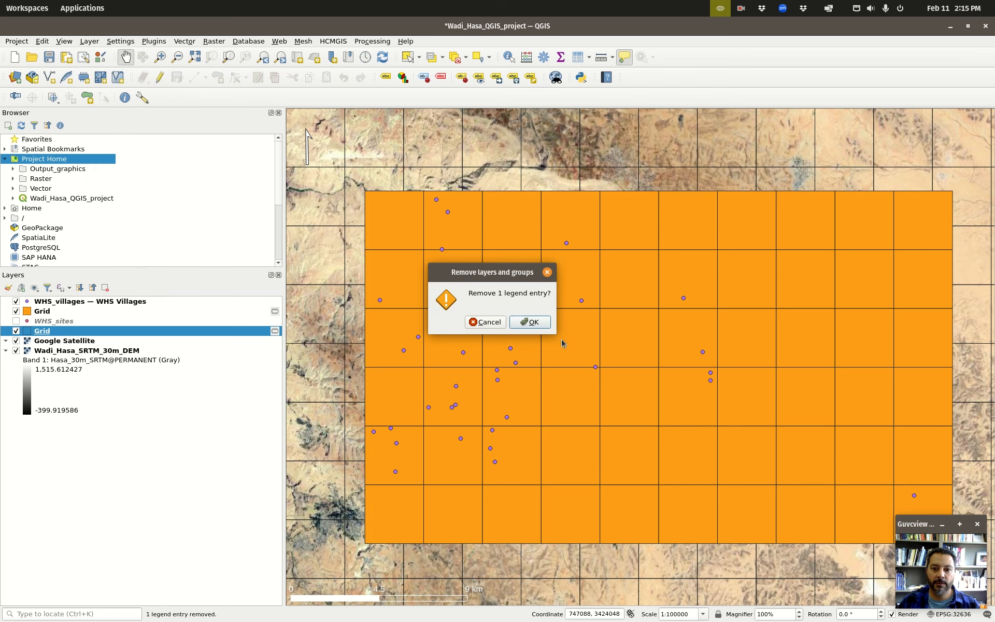
{"action": "left_click", "coordinate": [533, 323]}
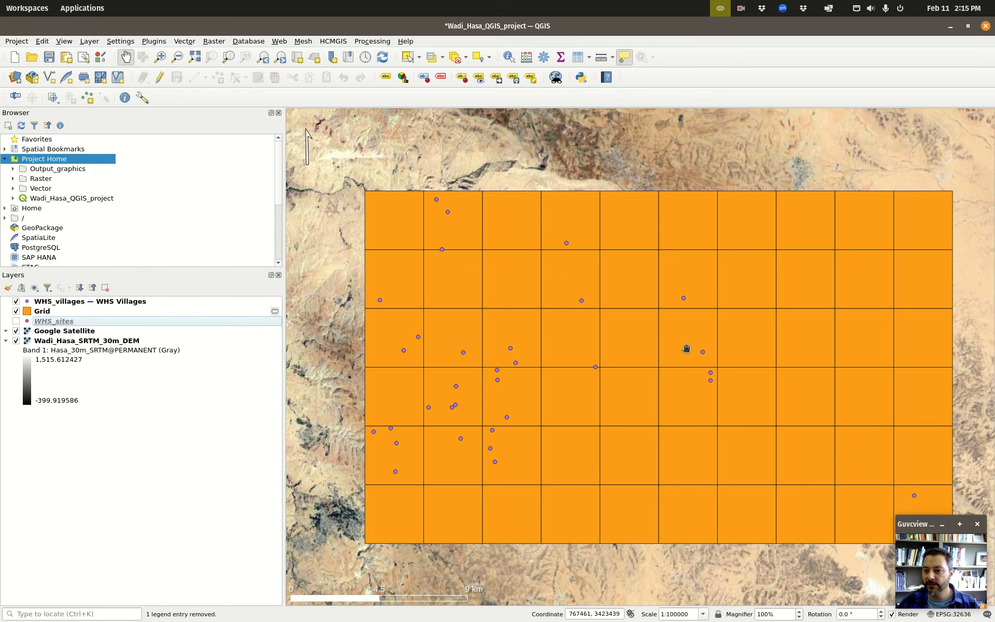
Step: Make the orange Grid layer's Simple Fill colour fully transparent so only its cell outlines are drawn
{"action": "double_click", "coordinate": [39, 313]}
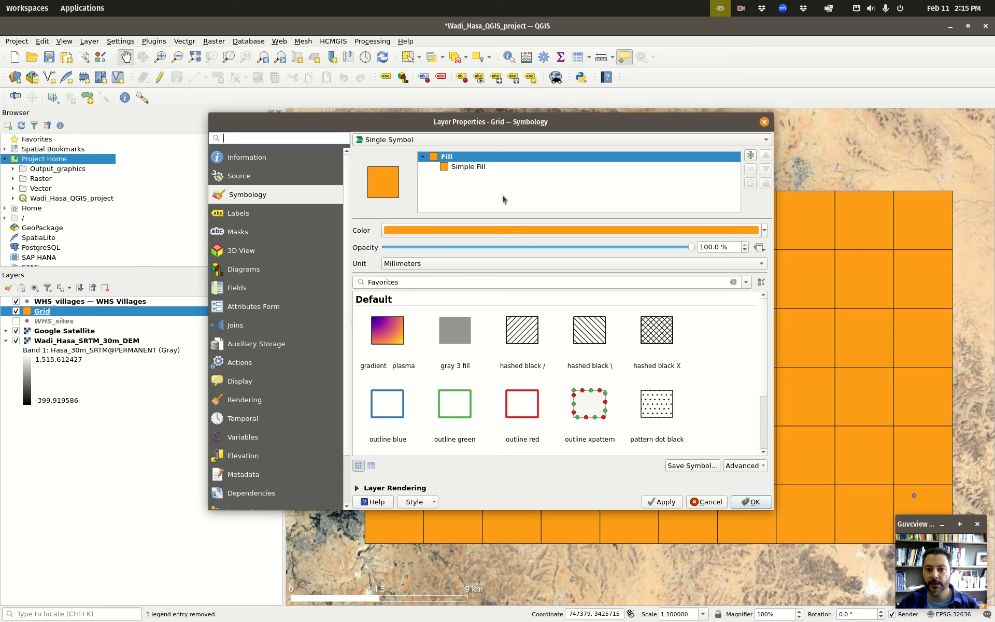
{"action": "left_click", "coordinate": [469, 167]}
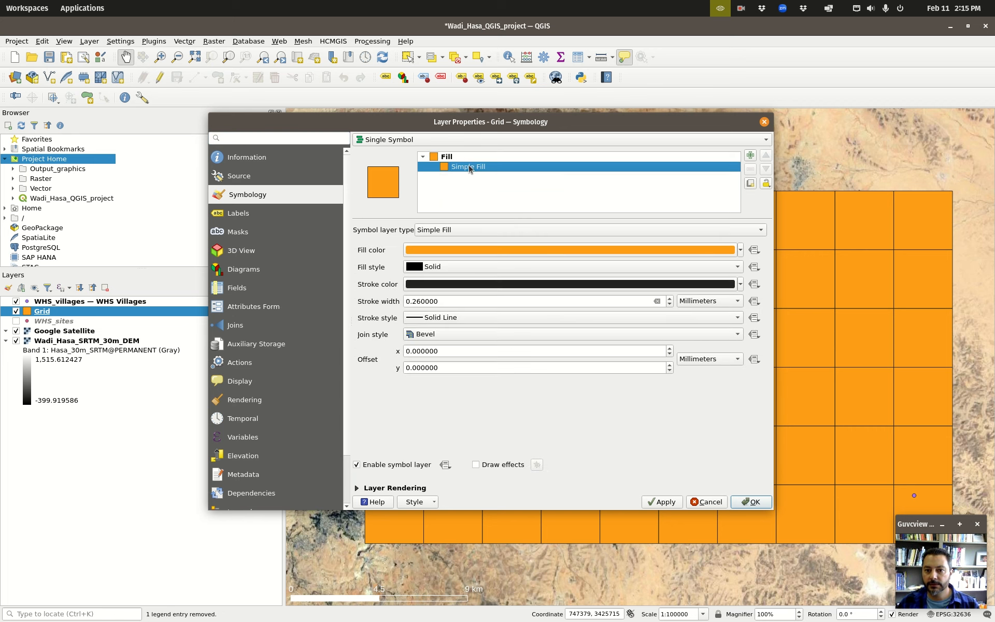
{"action": "left_click", "coordinate": [566, 249]}
{"action": "left_click_drag", "start_coordinate": [568, 306], "coordinate": [495, 306]}
{"action": "left_click", "coordinate": [629, 389]}
{"action": "left_click", "coordinate": [750, 501]}
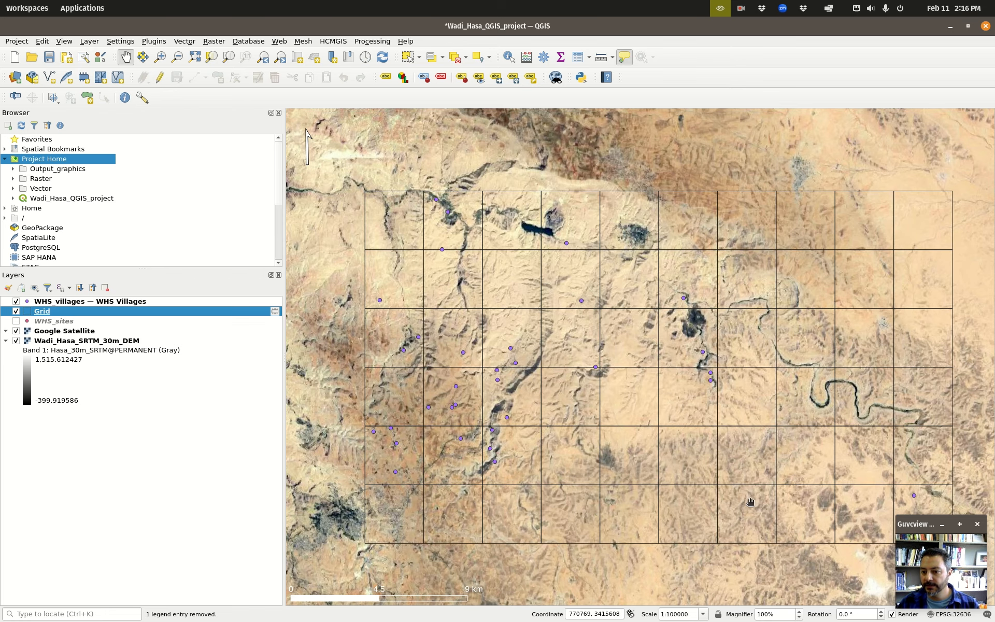
Step: Show the WHS_sites layer and place the Grid layer below it in the layer order
{"action": "left_click", "coordinate": [16, 321]}
{"action": "left_click_drag", "start_coordinate": [52, 326], "coordinate": [52, 326]}
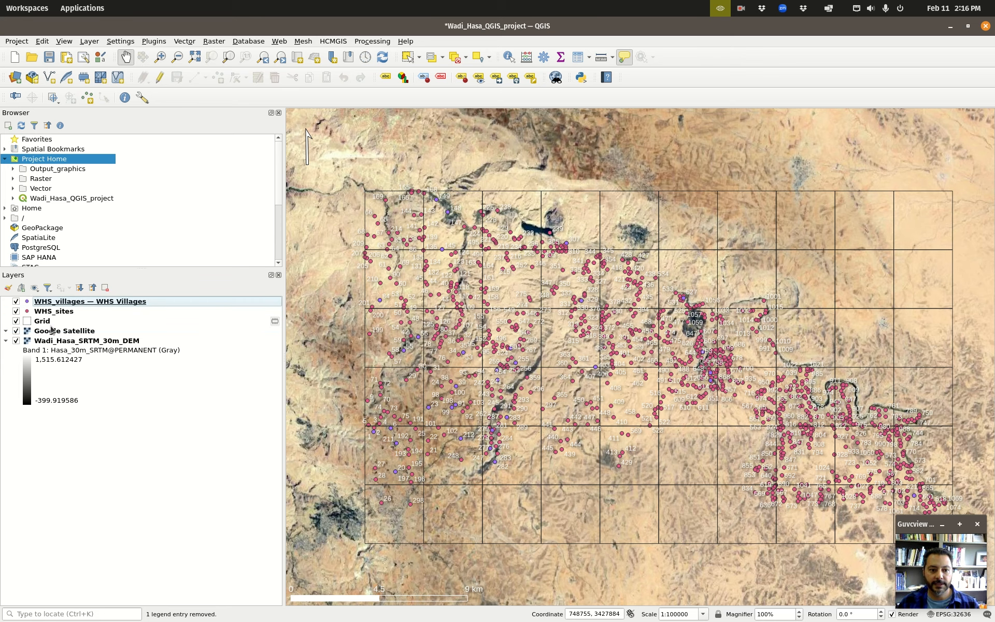
{"action": "left_click_drag", "start_coordinate": [481, 484], "coordinate": [458, 454]}
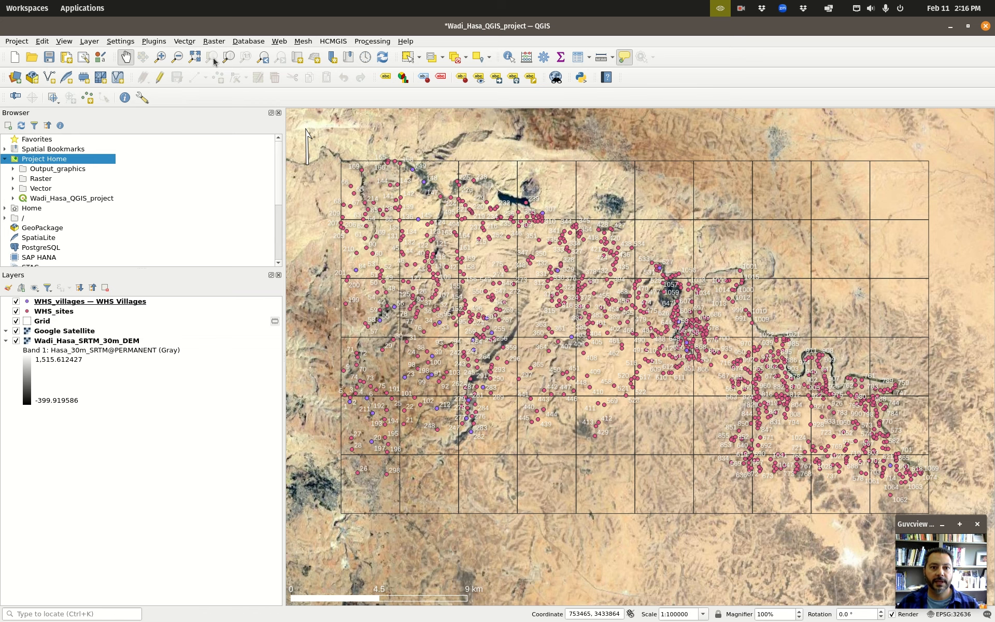
{"action": "left_click", "coordinate": [262, 57]}
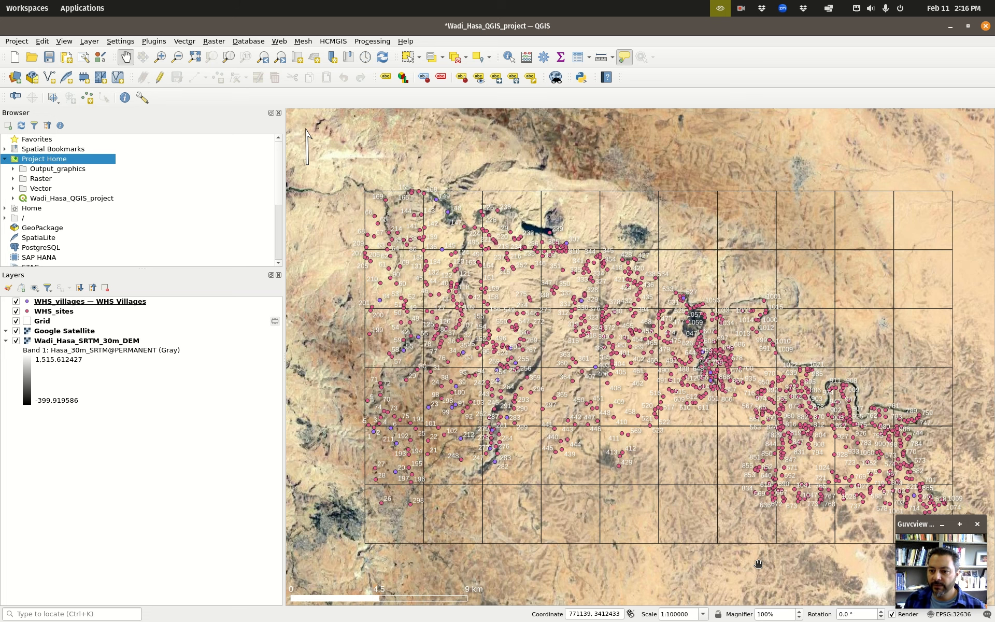
Step: Create a 3 km Hexagon (Polygon) grid as a temporary layer over the same extent, and close the Create Grid tool
{"action": "left_click_drag", "start_coordinate": [994, 227], "coordinate": [397, 160]}
{"action": "left_click", "coordinate": [293, 183]}
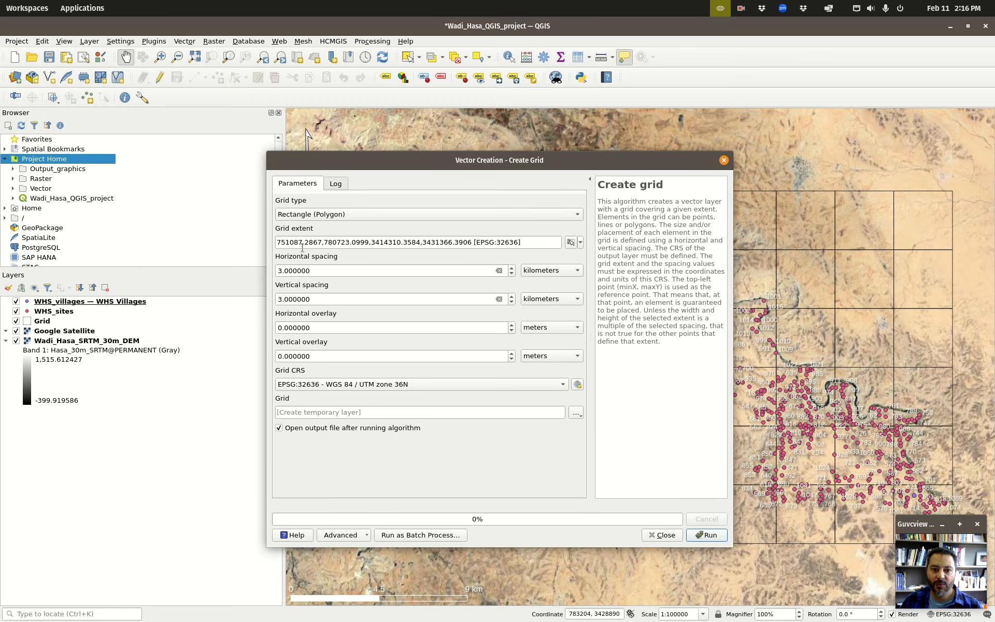
{"action": "left_click", "coordinate": [402, 214]}
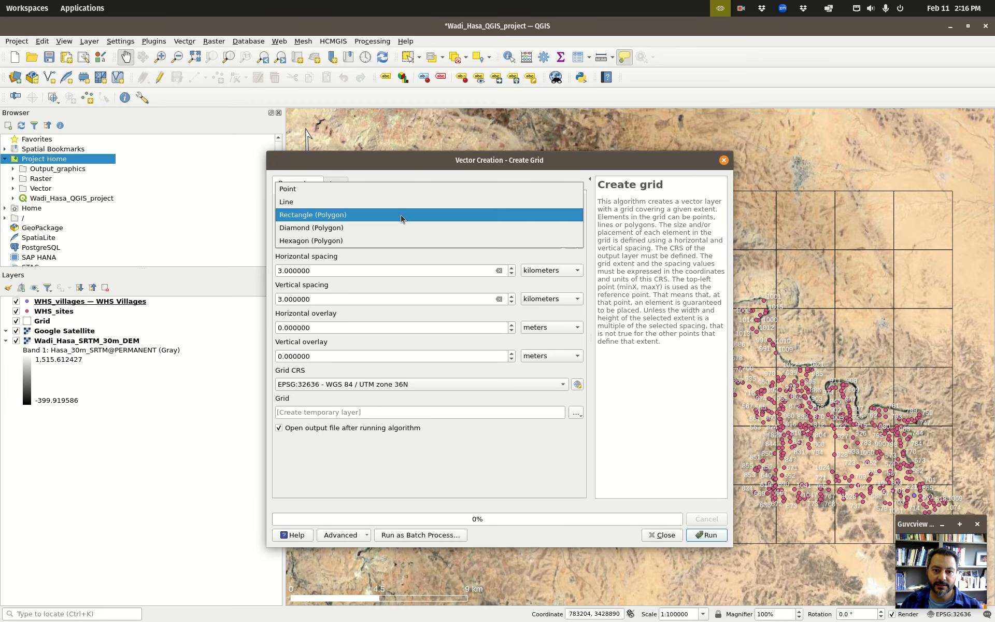
{"action": "left_click", "coordinate": [362, 239]}
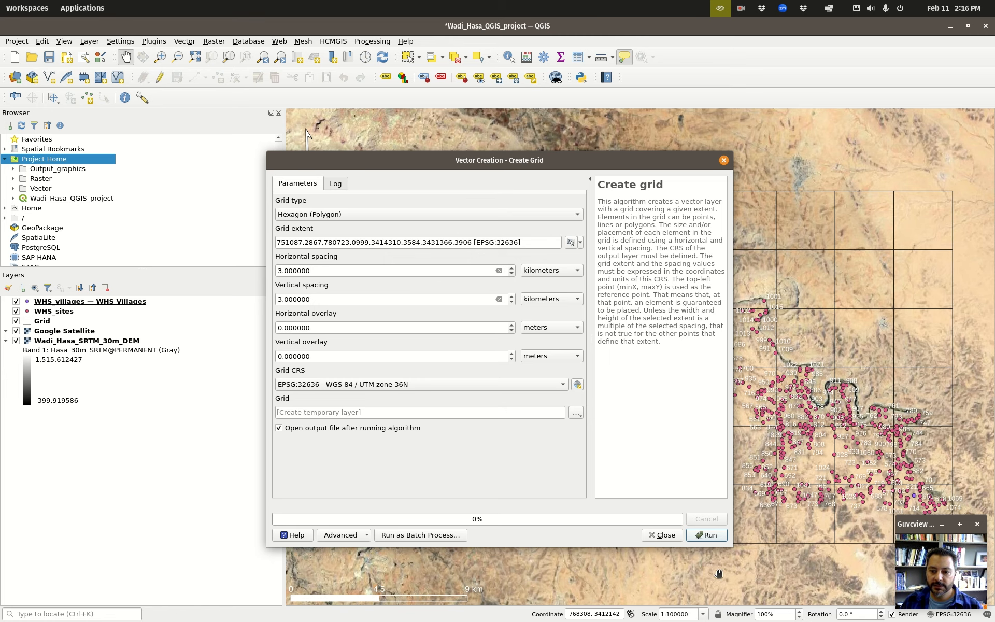
{"action": "left_click", "coordinate": [710, 535]}
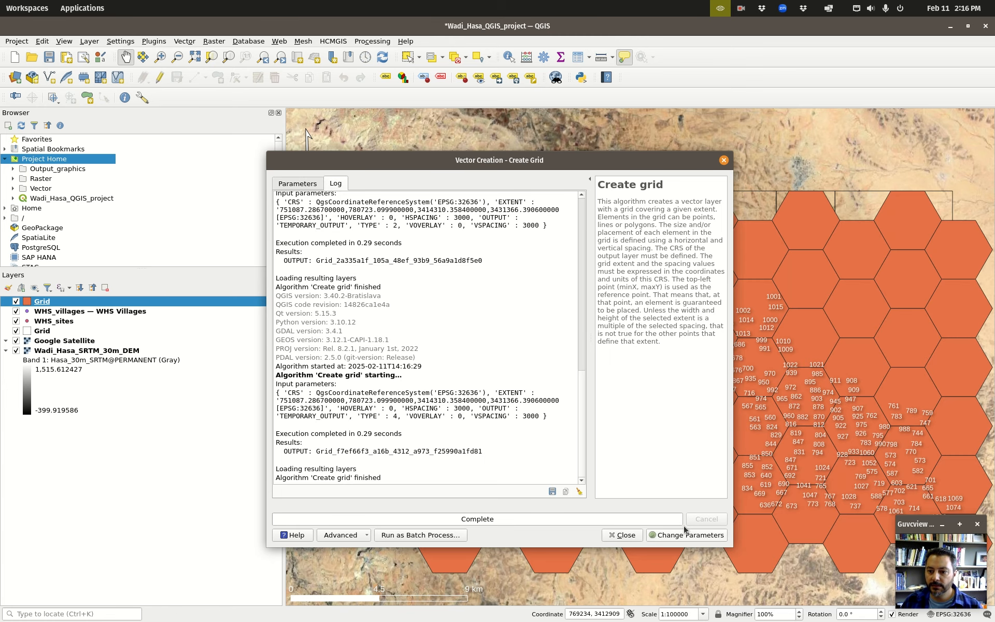
{"action": "left_click_drag", "start_coordinate": [589, 162], "coordinate": [659, 216]}
{"action": "left_click", "coordinate": [795, 213]}
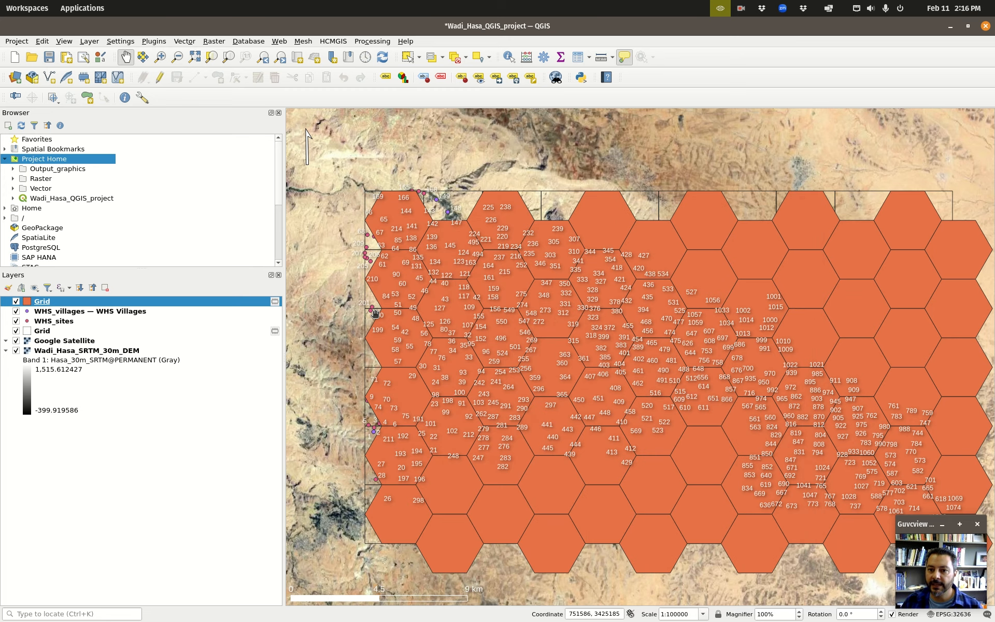
Step: Set the fill colour opacity of the hexagonal Grid layer's Simple Fill to 0%
{"action": "right_click", "coordinate": [69, 301]}
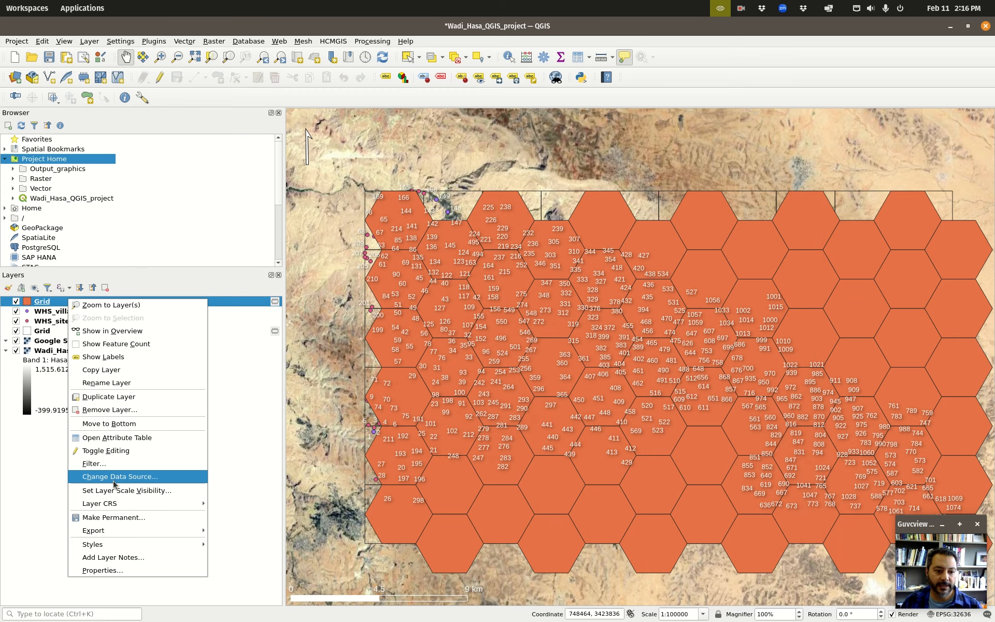
{"action": "left_click", "coordinate": [141, 571]}
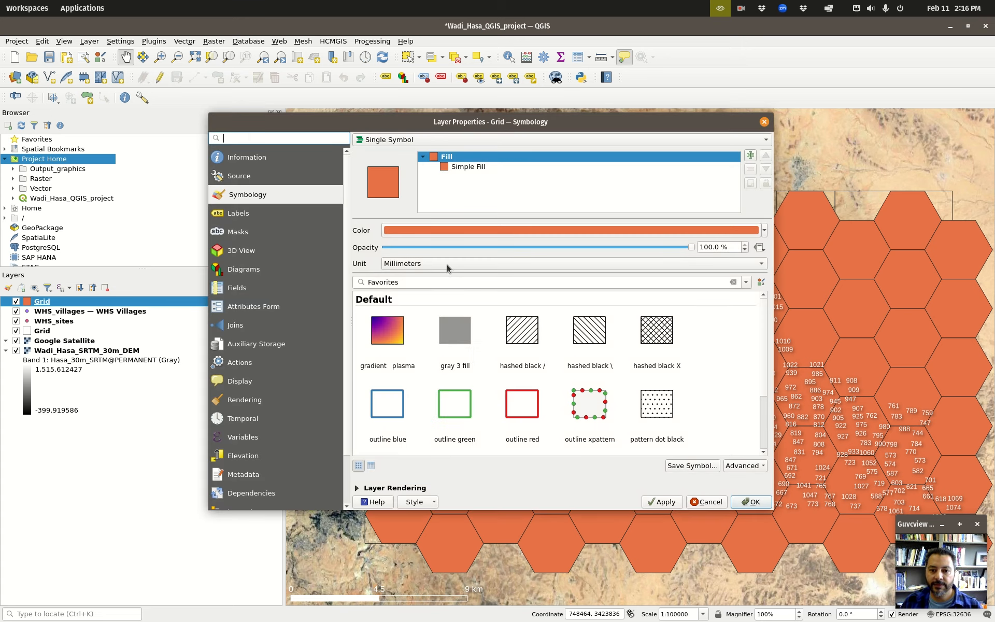
{"action": "left_click", "coordinate": [468, 166]}
{"action": "left_click", "coordinate": [477, 251]}
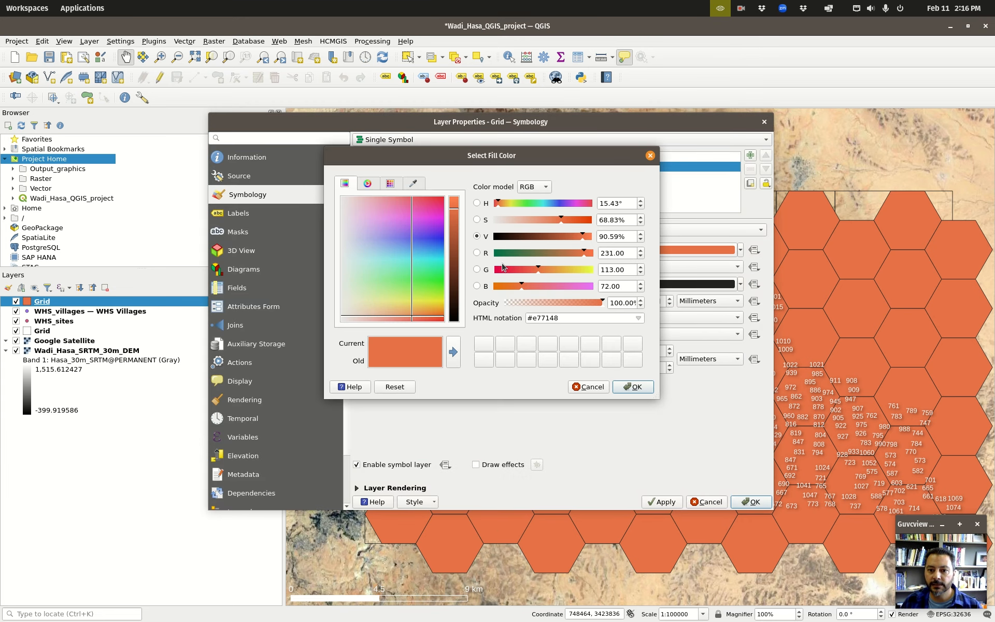
{"action": "left_click_drag", "start_coordinate": [600, 303], "coordinate": [495, 303]}
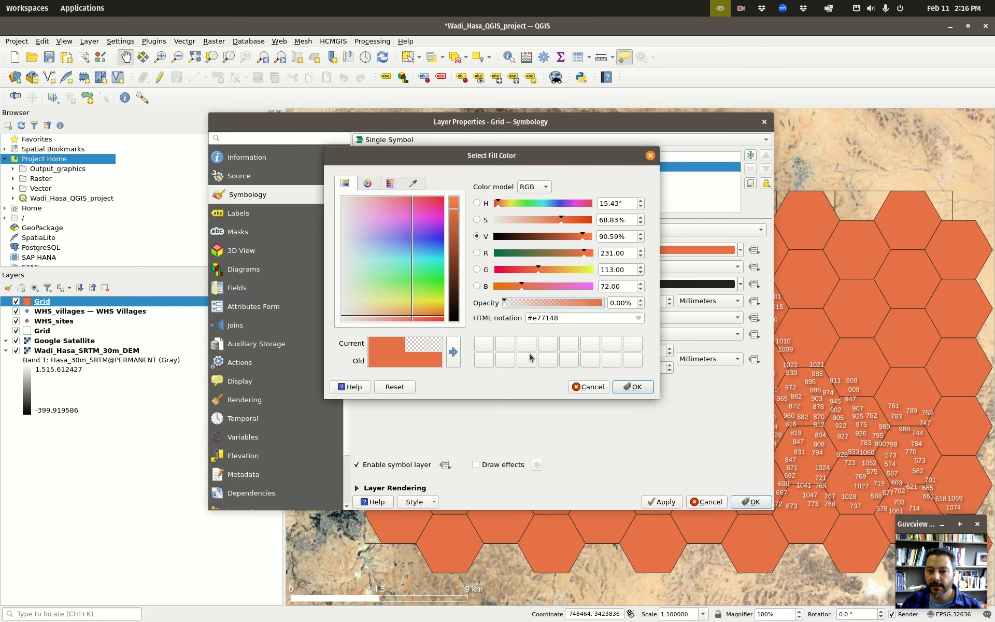
{"action": "left_click", "coordinate": [631, 387]}
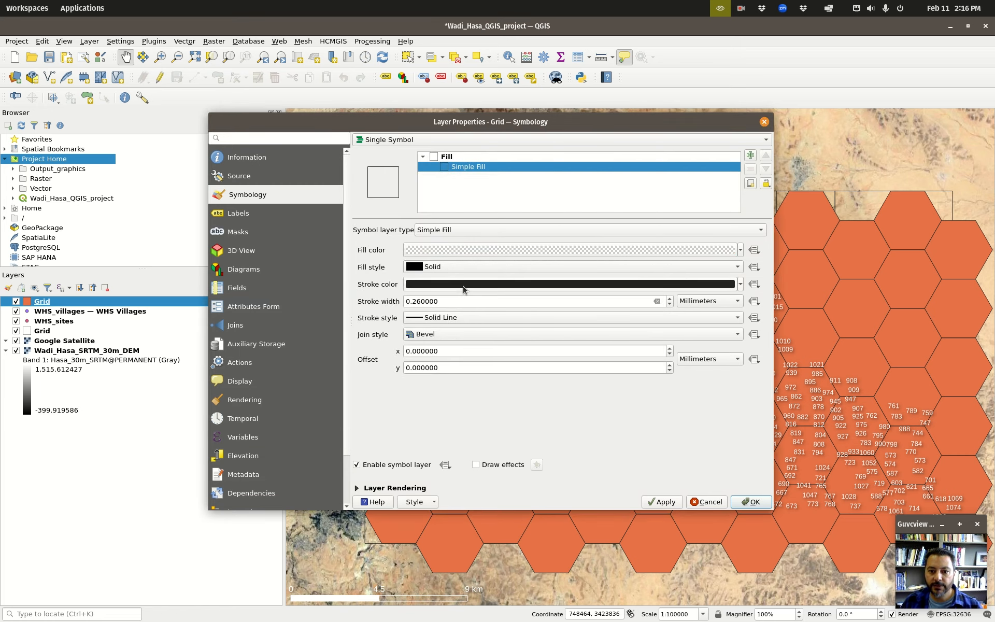
Step: Change the hexagonal grid's stroke colour to white, apply the style, and move the layer below WHS_sites
{"action": "left_click", "coordinate": [464, 286]}
{"action": "left_click_drag", "start_coordinate": [504, 236], "coordinate": [610, 237]}
{"action": "left_click", "coordinate": [632, 387]}
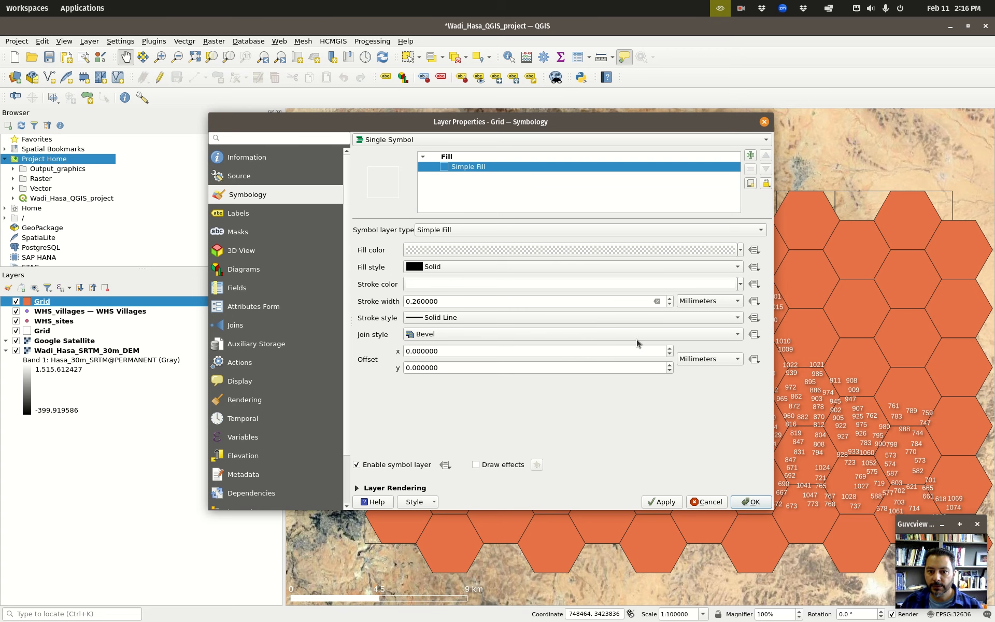
{"action": "left_click", "coordinate": [752, 501]}
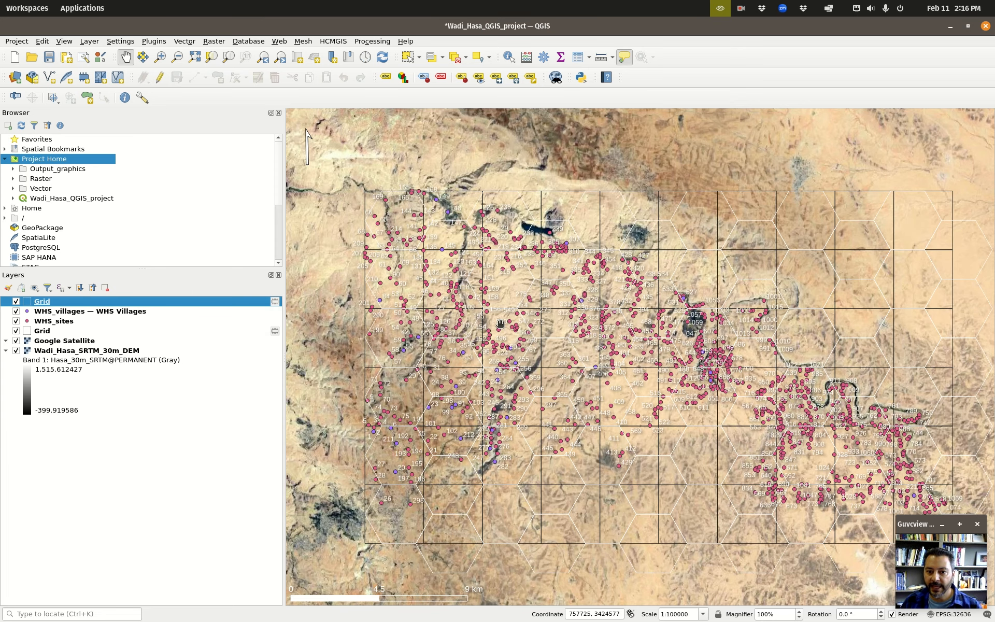
{"action": "mouse_move", "coordinate": [589, 335]}
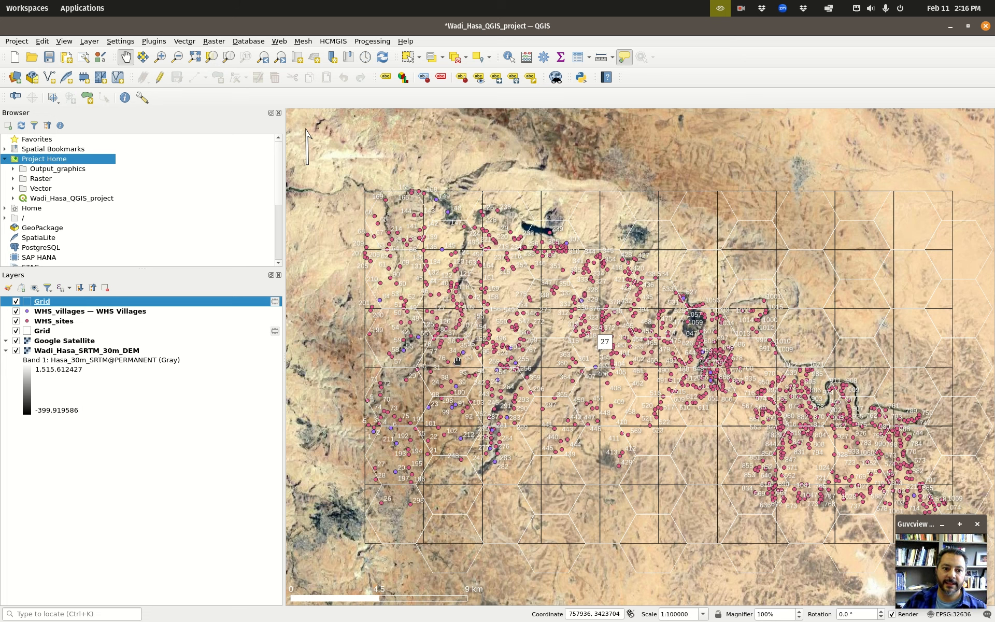
{"action": "left_click_drag", "start_coordinate": [39, 304], "coordinate": [40, 326]}
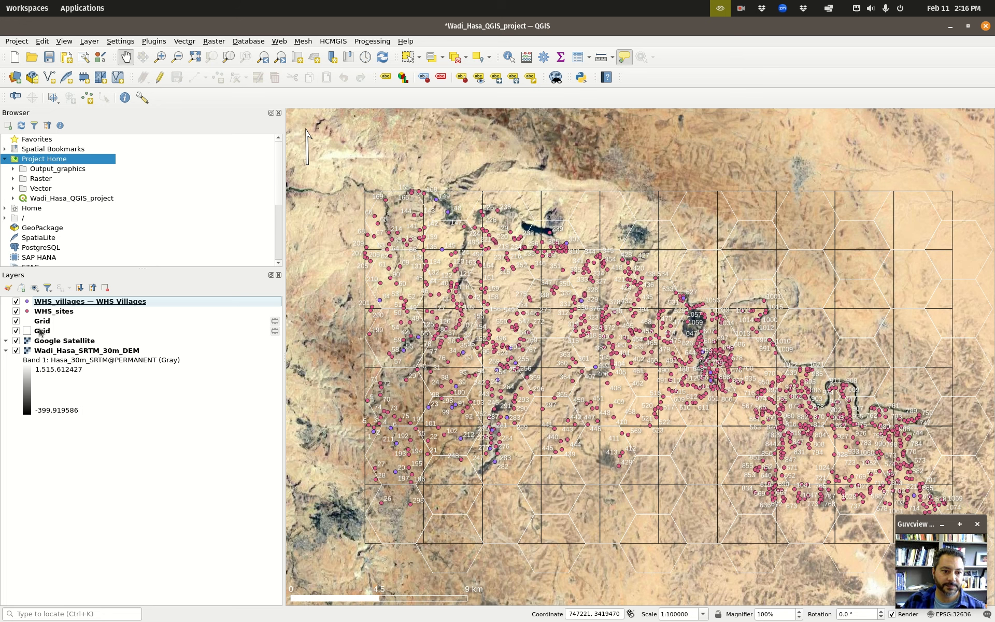
Step: Increase the hexagonal grid's stroke width and move the layer below the rectangular Grid layer
{"action": "left_click", "coordinate": [41, 331]}
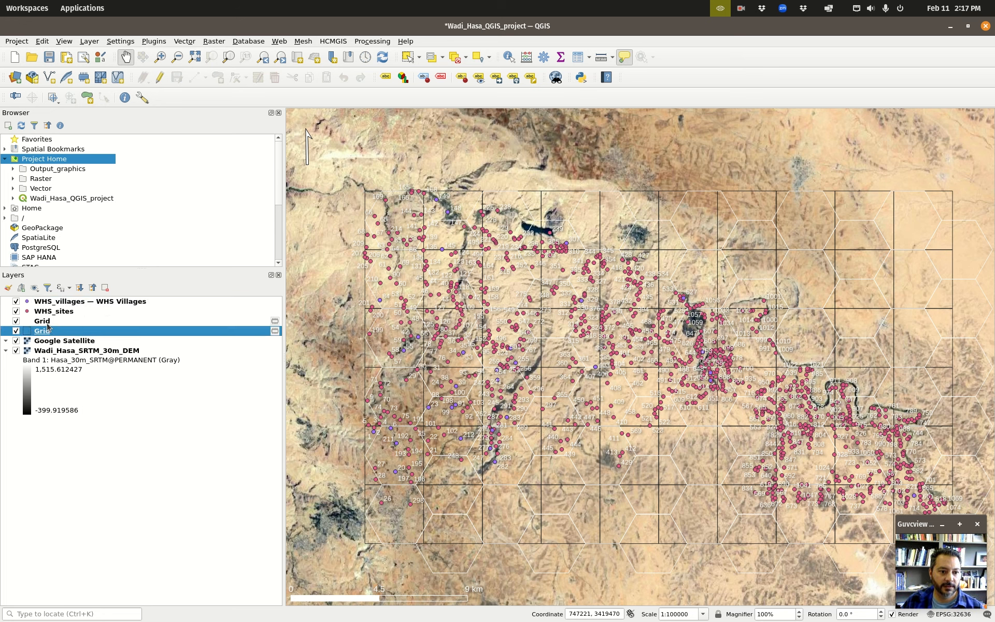
{"action": "double_click", "coordinate": [47, 325]}
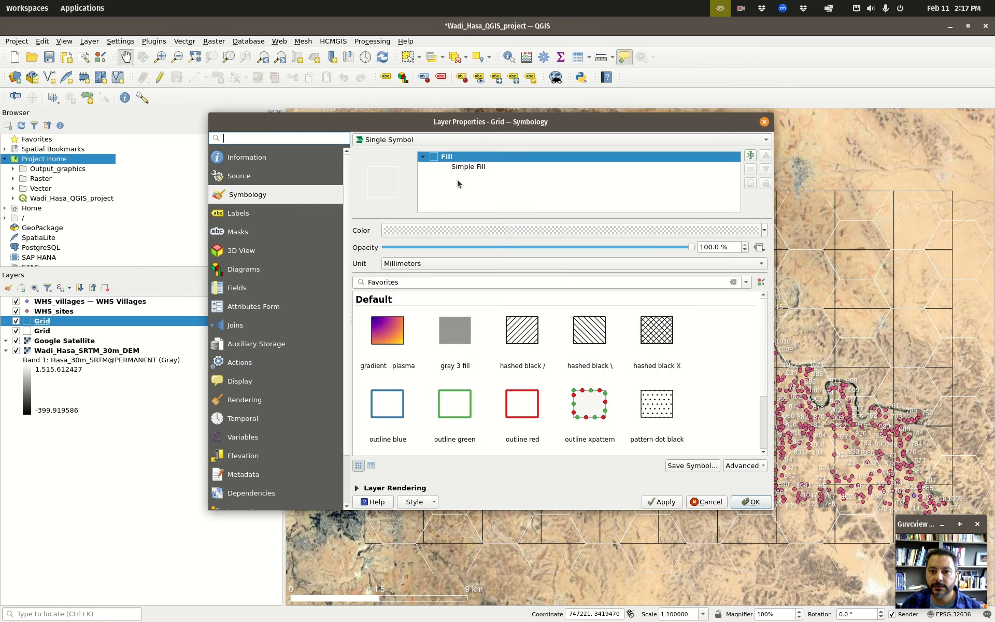
{"action": "left_click", "coordinate": [459, 169]}
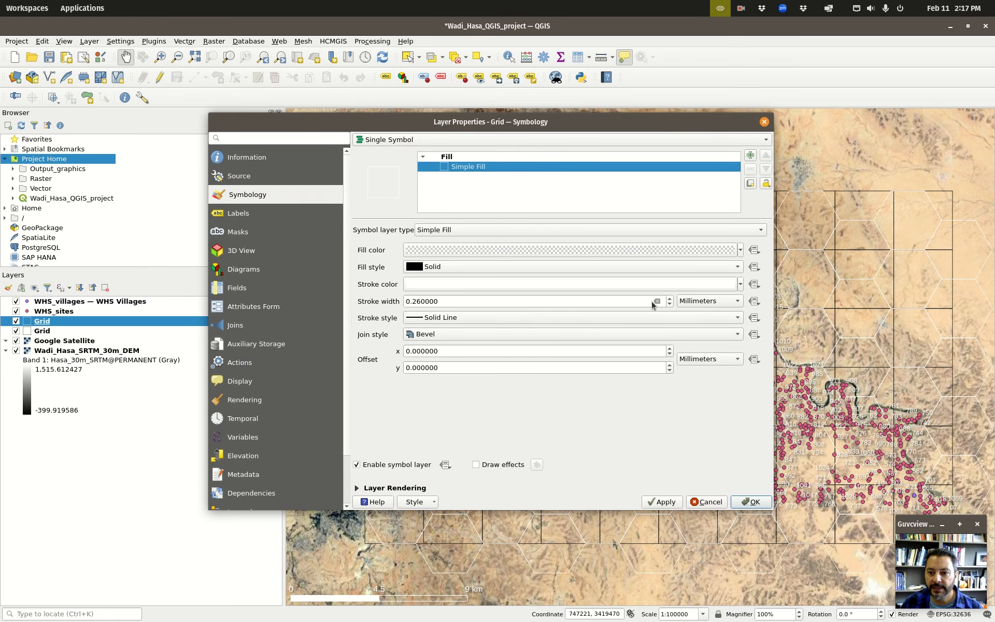
{"action": "left_click", "coordinate": [669, 301]}
{"action": "left_click", "coordinate": [751, 501]}
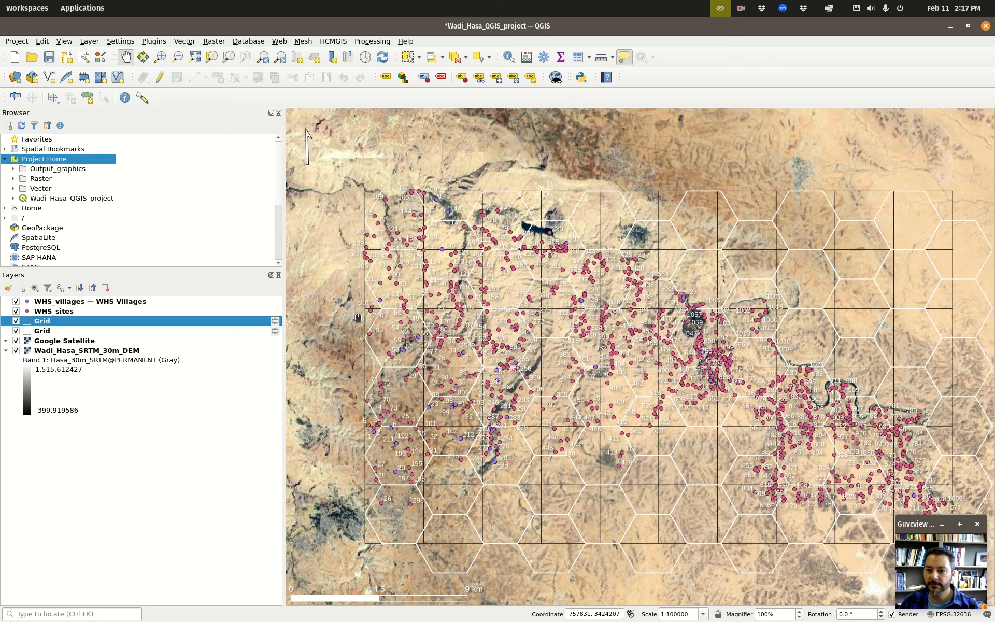
{"action": "left_click_drag", "start_coordinate": [46, 323], "coordinate": [43, 335]}
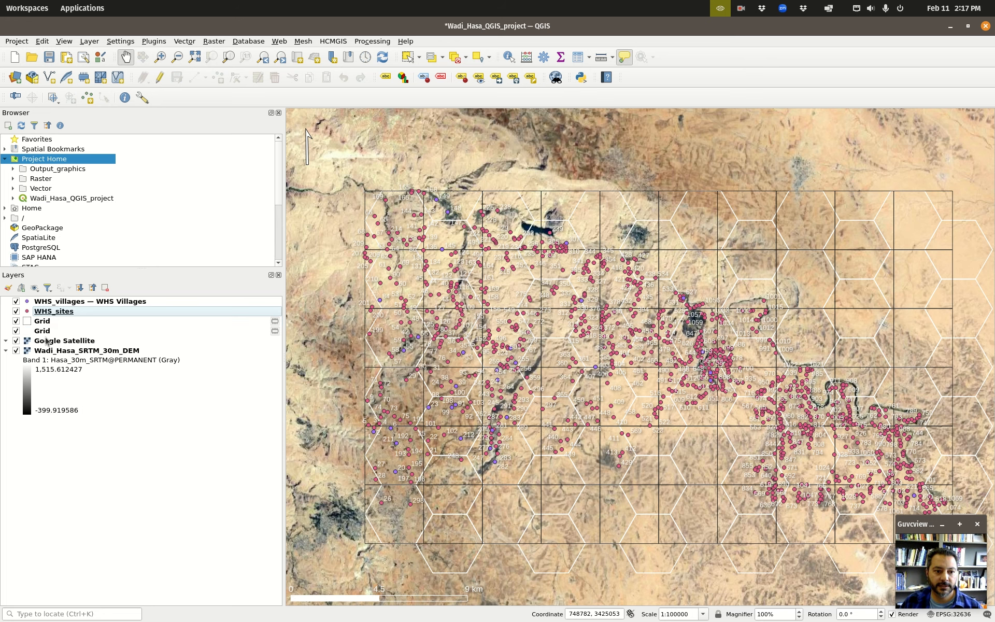
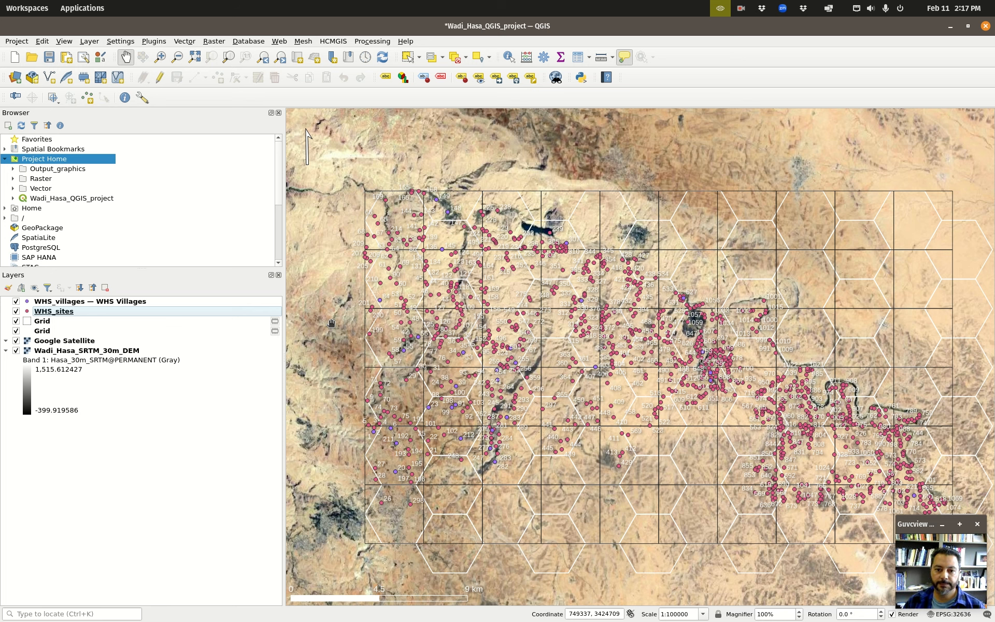
{"action": "left_click", "coordinate": [186, 43]}
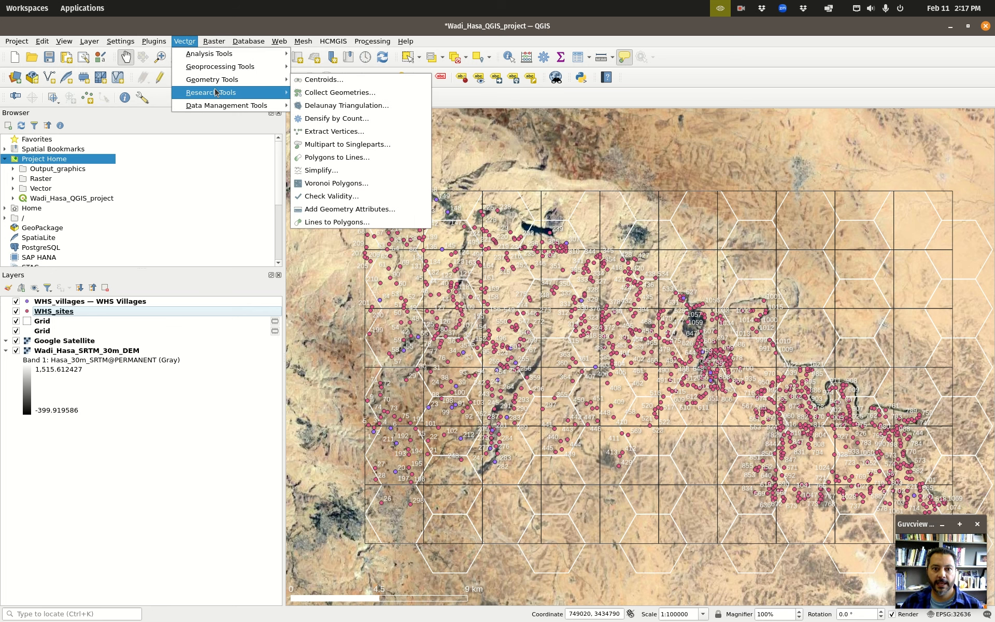
{"action": "mouse_move", "coordinate": [233, 54]}
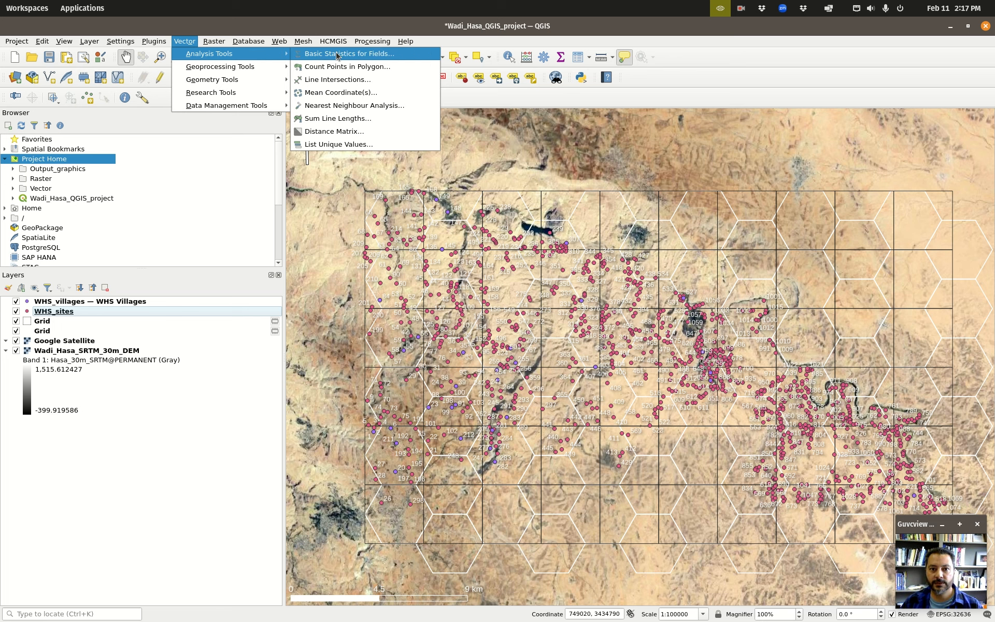
{"action": "left_click", "coordinate": [380, 70]}
{"action": "left_click_drag", "start_coordinate": [505, 218], "coordinate": [365, 157]}
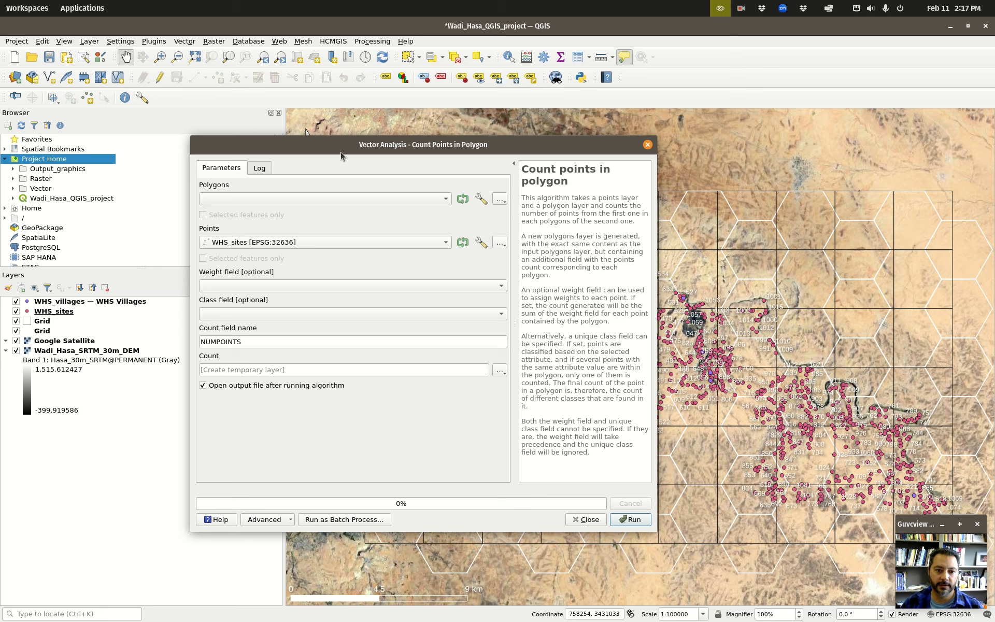
{"action": "left_click", "coordinate": [444, 198]}
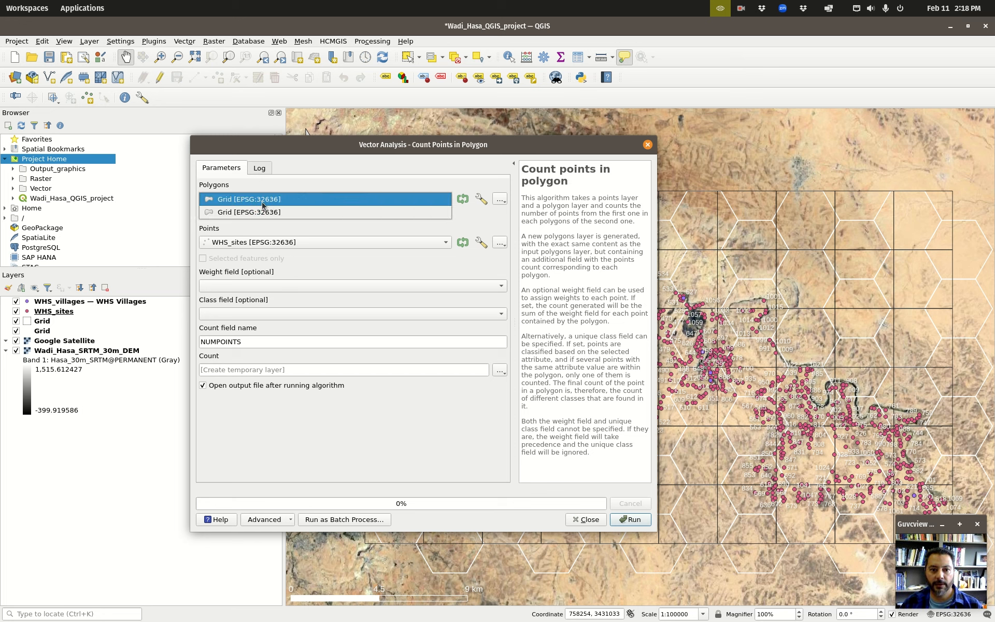
{"action": "left_click", "coordinate": [383, 178]}
{"action": "mouse_move", "coordinate": [503, 150]}
{"action": "left_mouse_down"}
{"action": "mouse_move", "coordinate": [554, 153]}
{"action": "mouse_move", "coordinate": [519, 155]}
{"action": "left_mouse_up"}
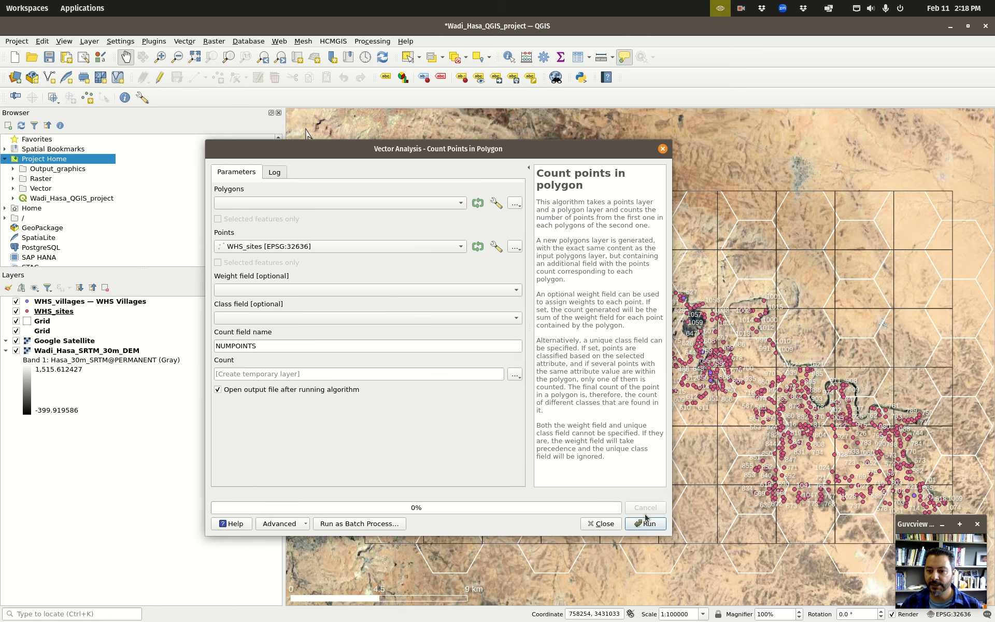
{"action": "left_click", "coordinate": [662, 149]}
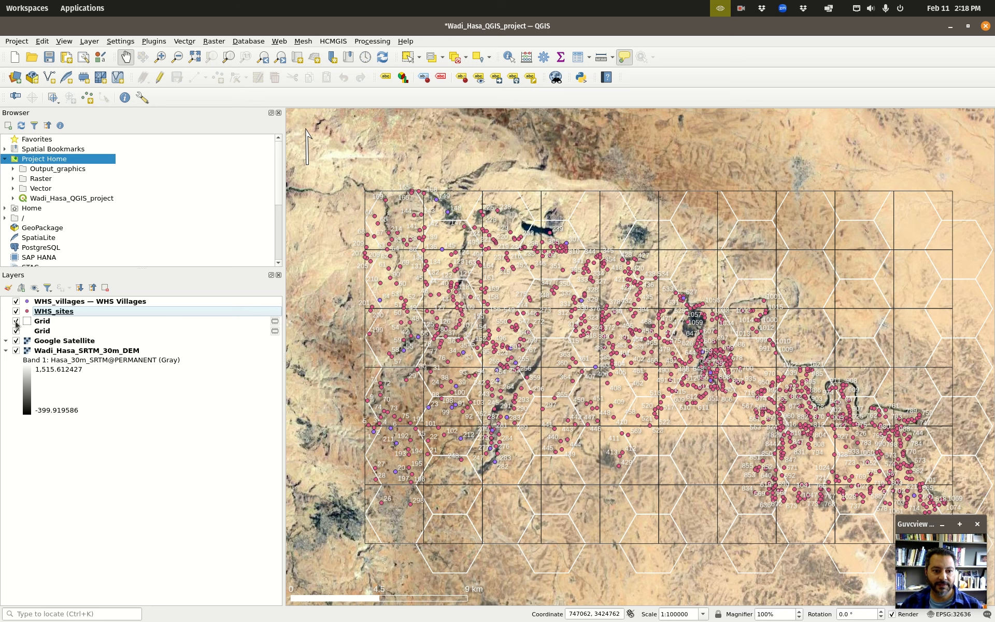
Step: Toggle the visibility of the two Grid layers so that only the rectangular grid is shown and the hexagonal grid is hidden
{"action": "left_click", "coordinate": [39, 321]}
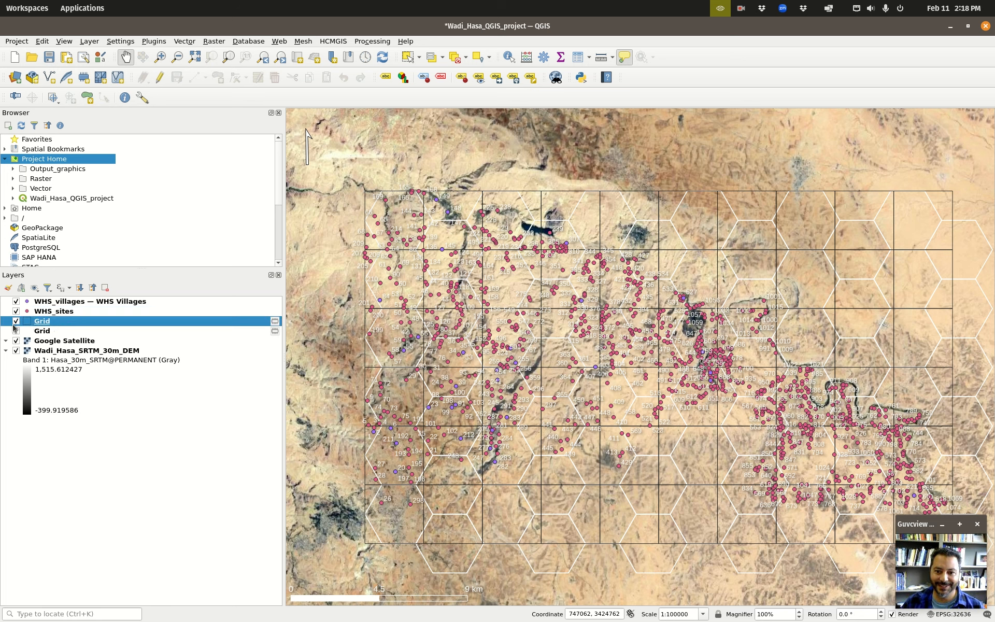
{"action": "left_click", "coordinate": [16, 321]}
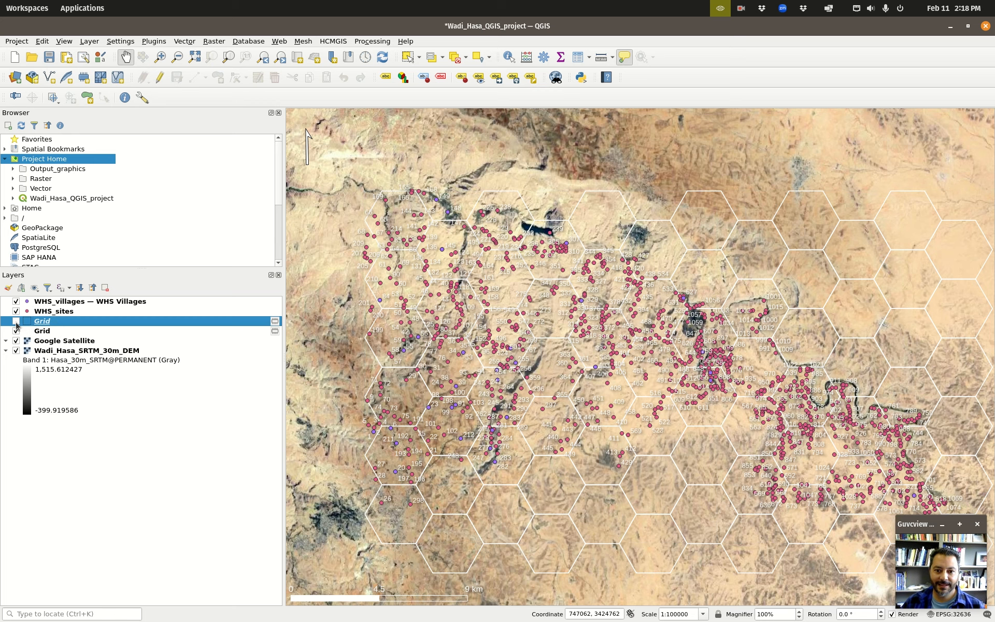
{"action": "left_click", "coordinate": [16, 331]}
{"action": "left_click", "coordinate": [16, 320]}
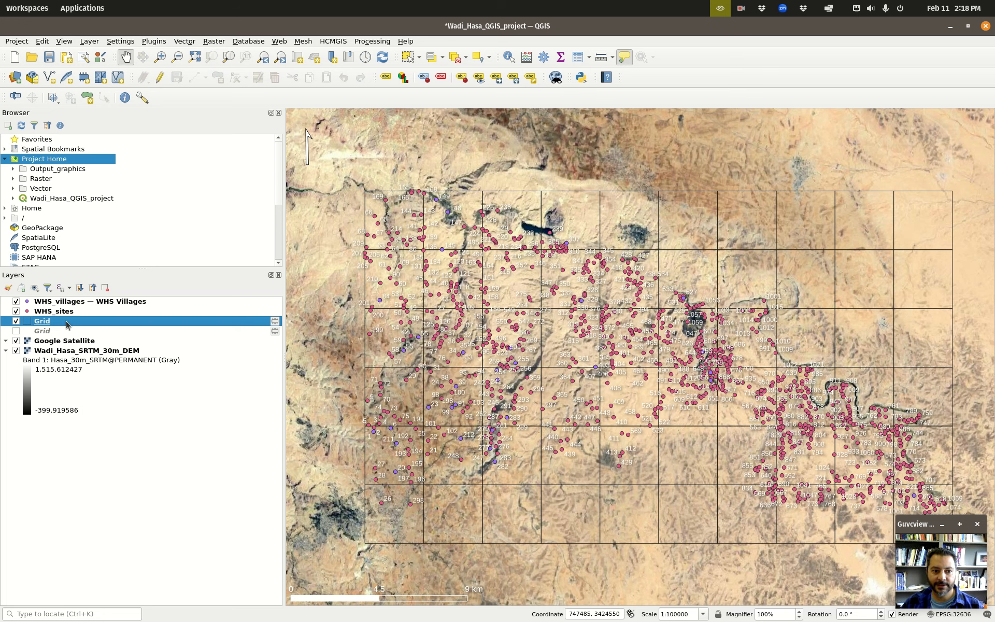
Step: Start making the rectangular Grid layer permanent, and create a Survey_grids folder inside the project's Vector folder for the output
{"action": "right_click", "coordinate": [41, 321]}
{"action": "mouse_move", "coordinate": [86, 580]}
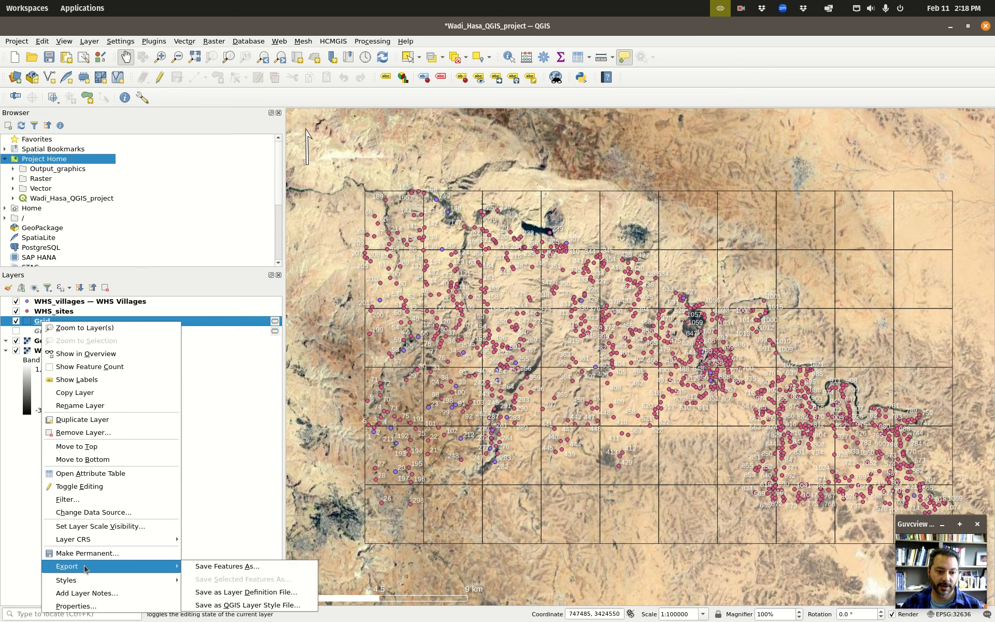
{"action": "left_click", "coordinate": [88, 553]}
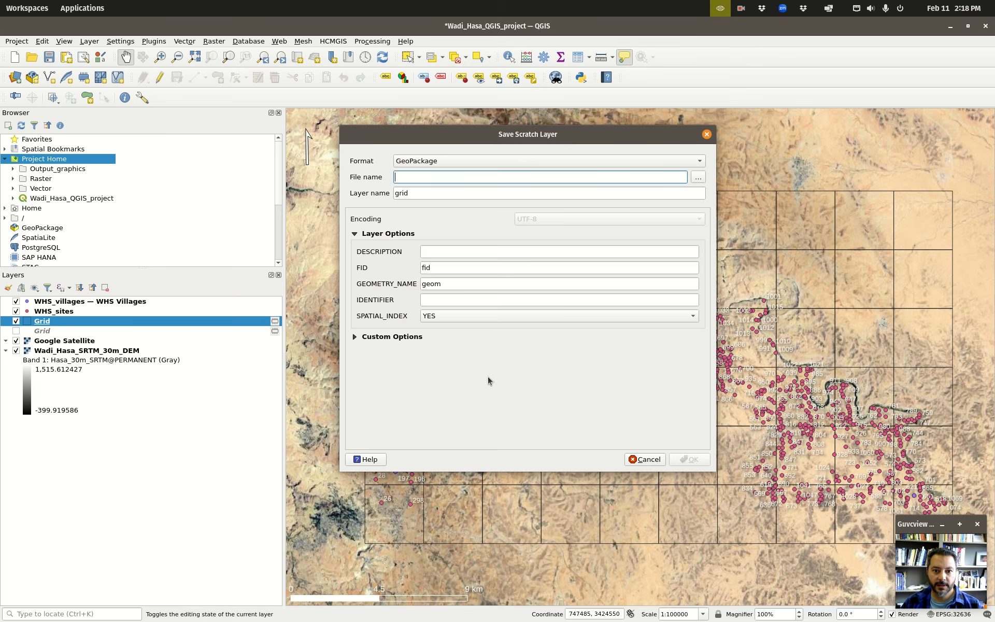
{"action": "left_click", "coordinate": [698, 178]}
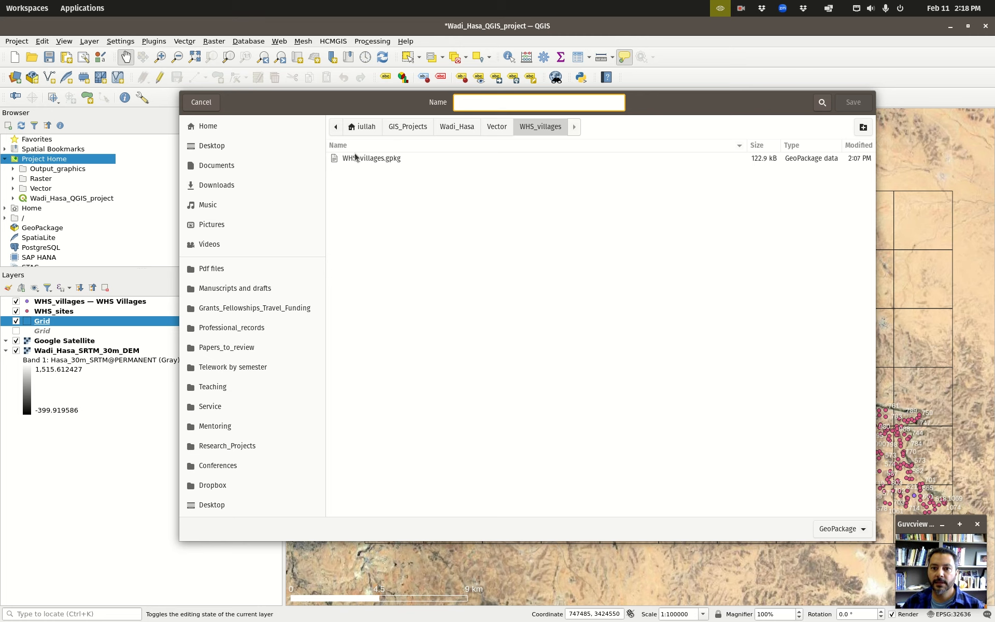
{"action": "left_click", "coordinate": [493, 130]}
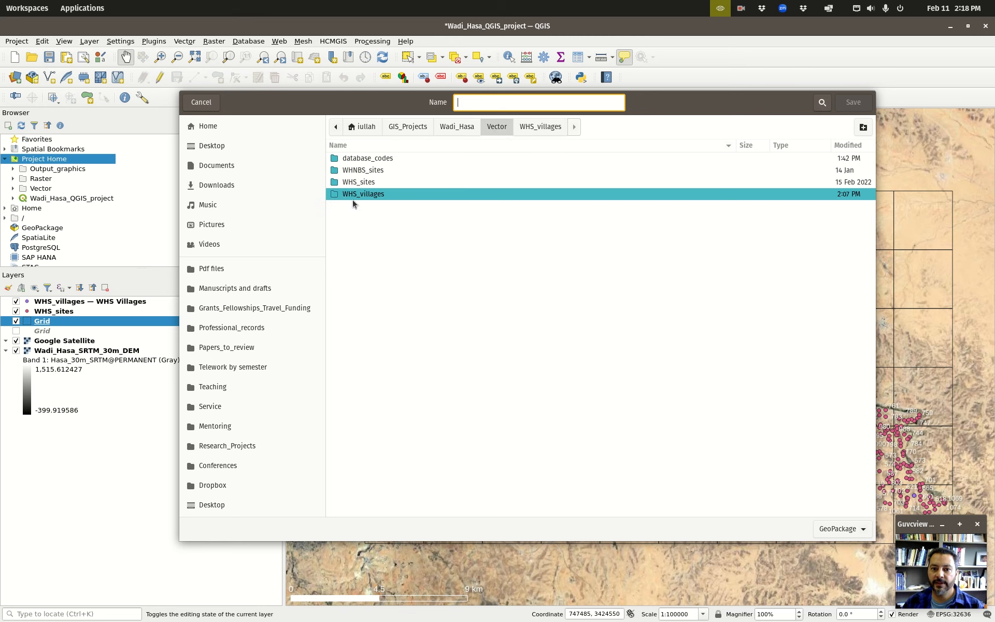
{"action": "left_click", "coordinate": [862, 127]}
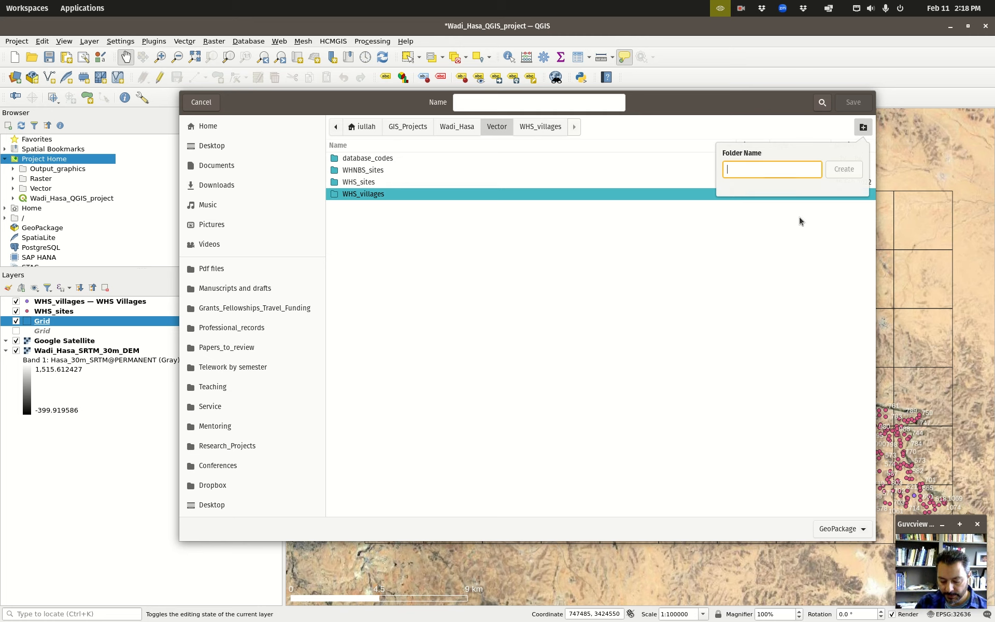
{"action": "type", "text": "Survey_grids"}
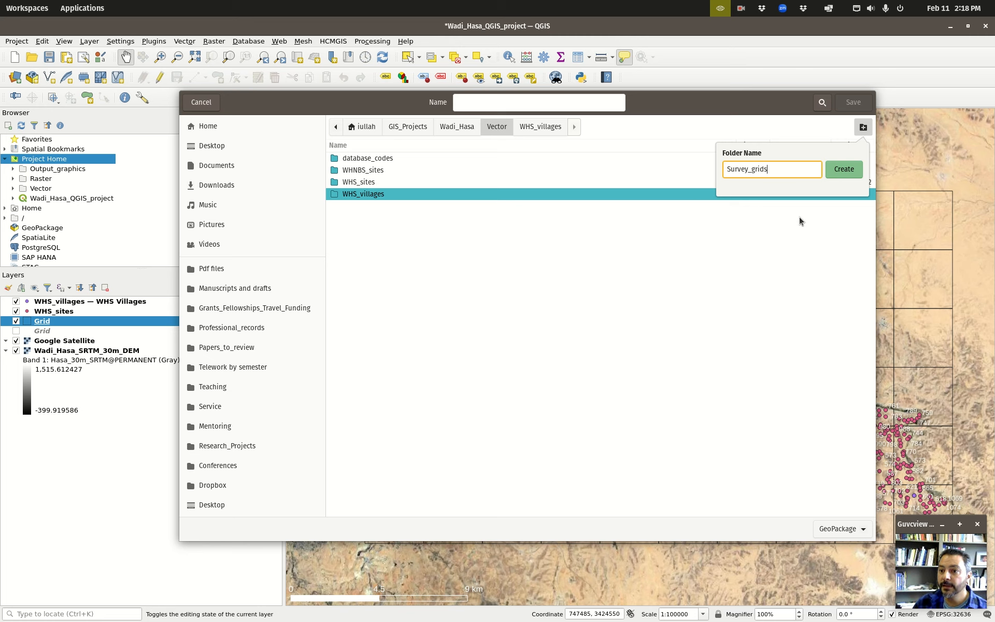
{"action": "left_click", "coordinate": [835, 174]}
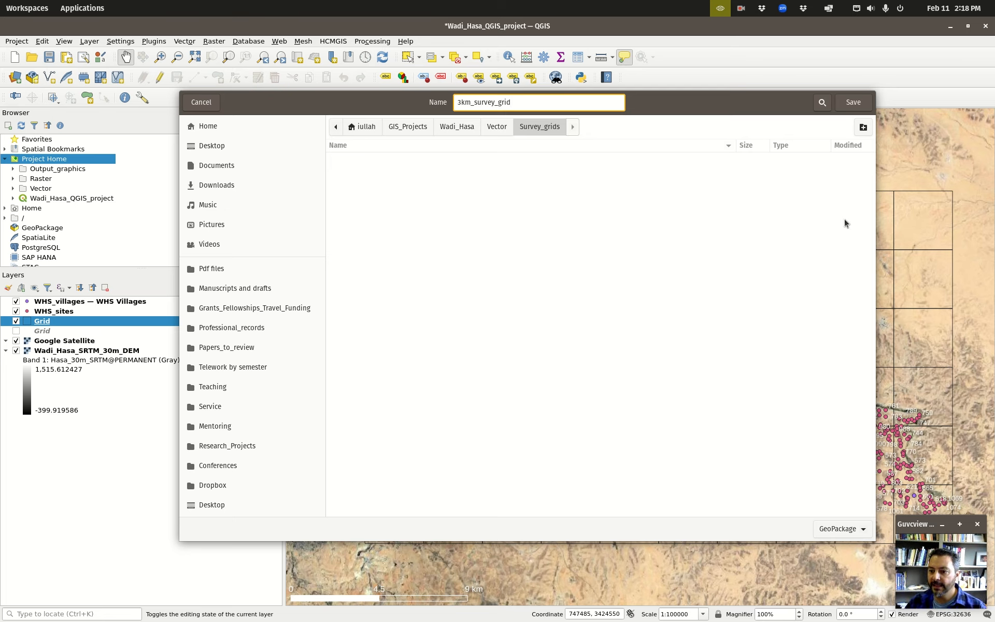
Step: Save the scratch grid as the GeoPackage 3km_survey_grid in Survey_grids, with the layer name 3km grid
{"action": "left_click", "coordinate": [852, 103]}
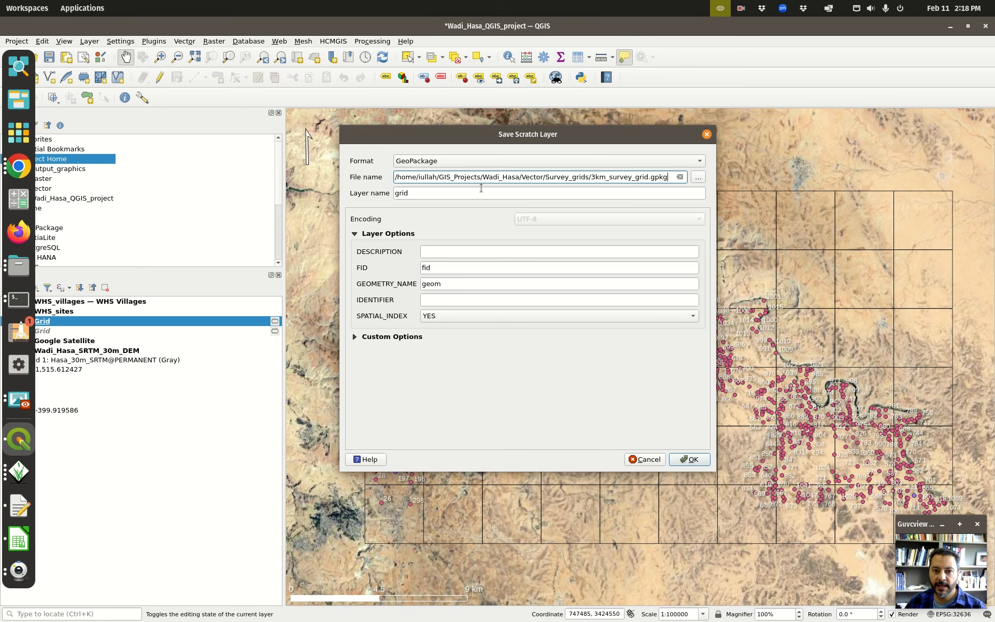
{"action": "left_click", "coordinate": [410, 195]}
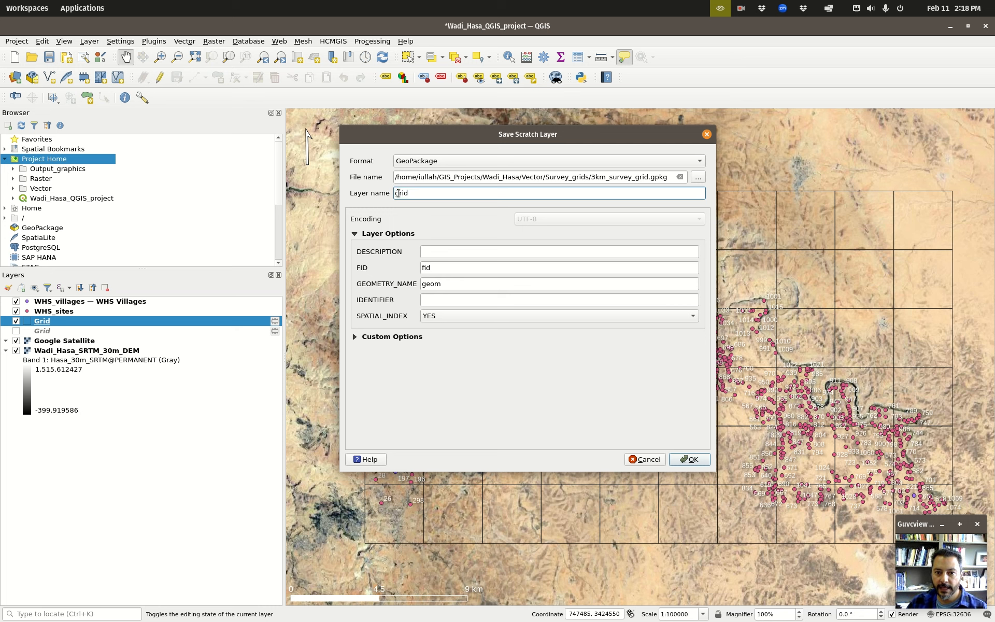
{"action": "type", "text": "3km_"}
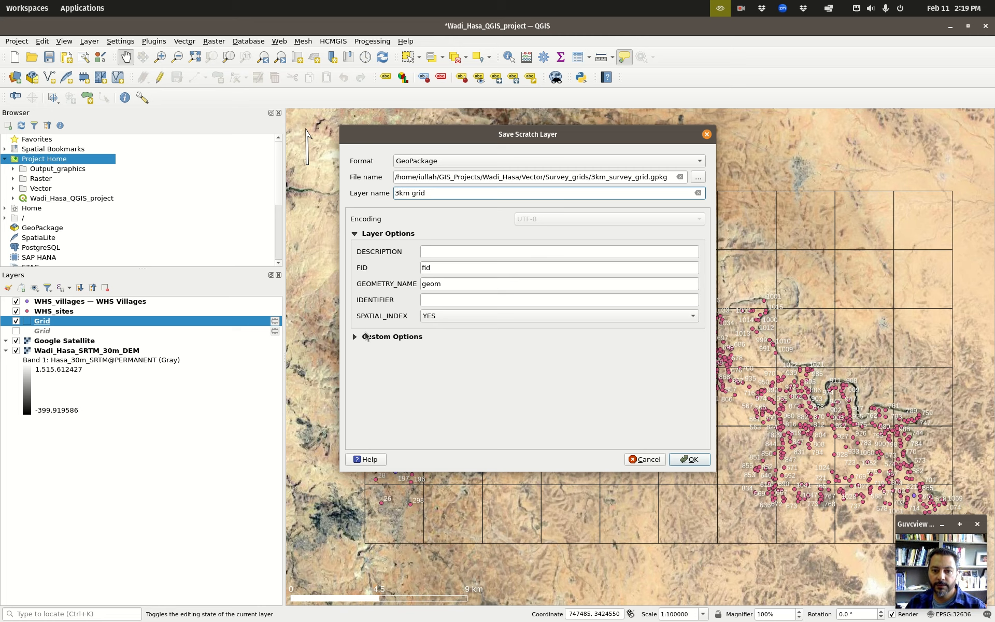
{"action": "left_click", "coordinate": [689, 459]}
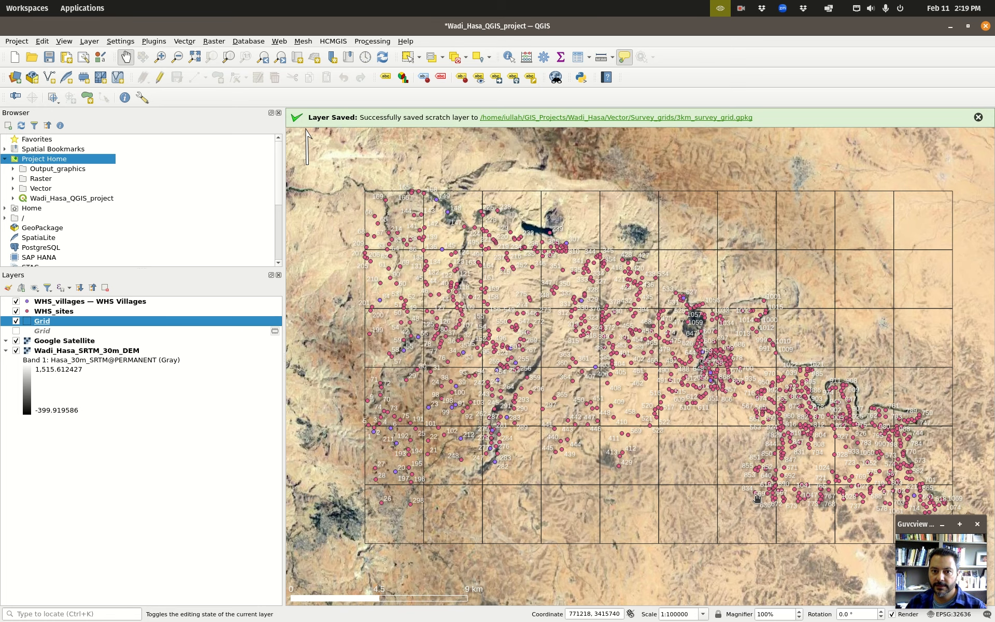
{"action": "left_click", "coordinate": [49, 334]}
{"action": "left_click", "coordinate": [48, 322]}
{"action": "left_click", "coordinate": [47, 334]}
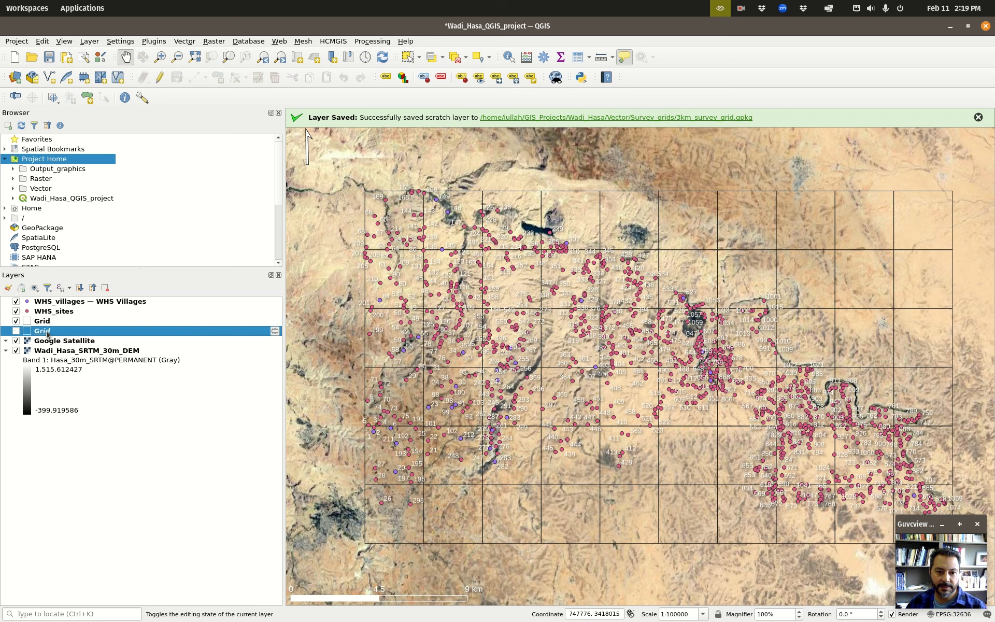
{"action": "left_click", "coordinate": [31, 322]}
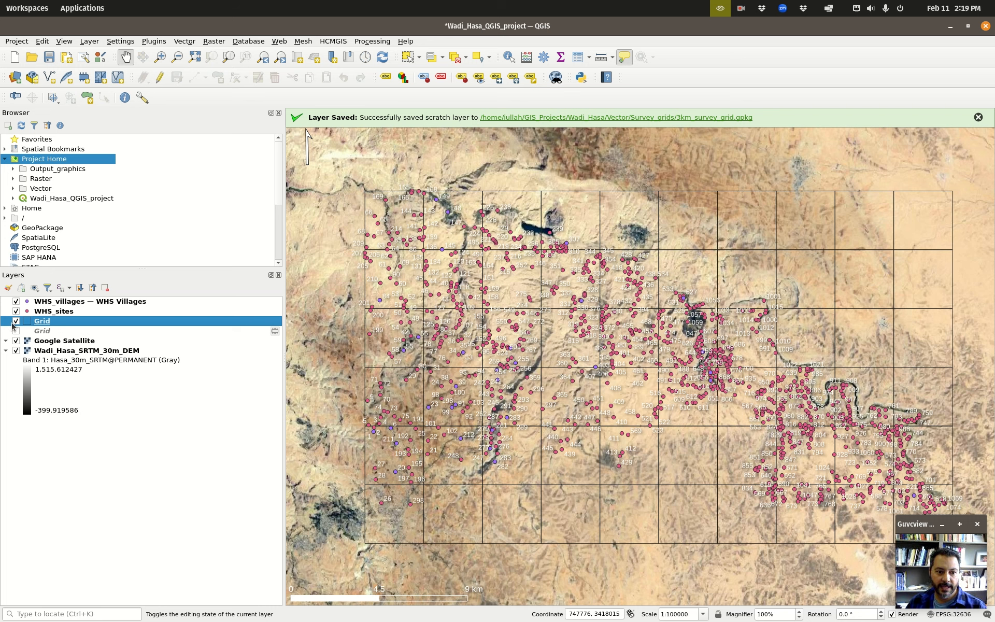
{"action": "right_click", "coordinate": [43, 335]}
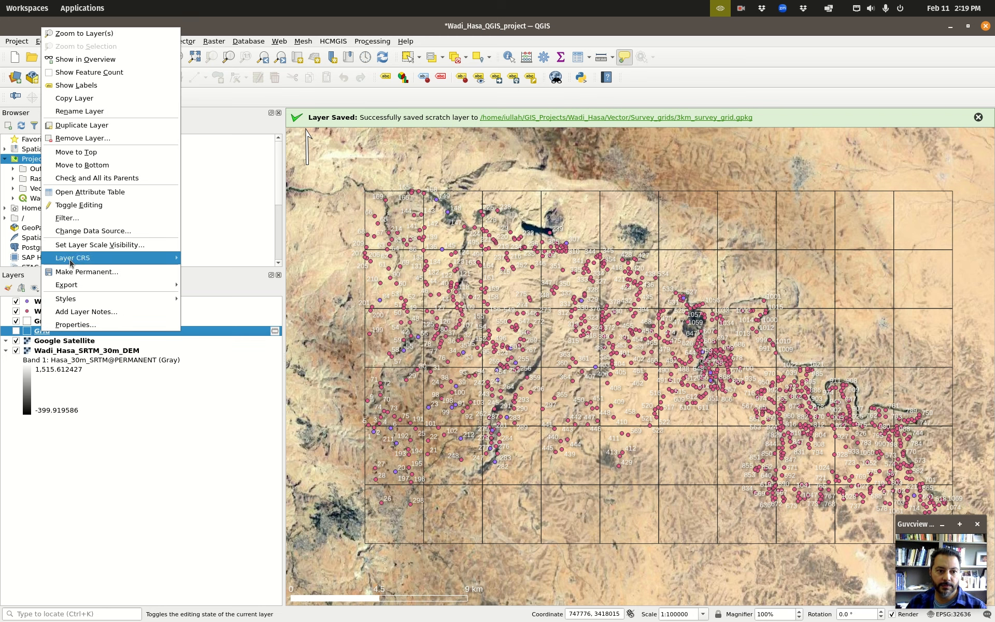
{"action": "left_click", "coordinate": [17, 337]}
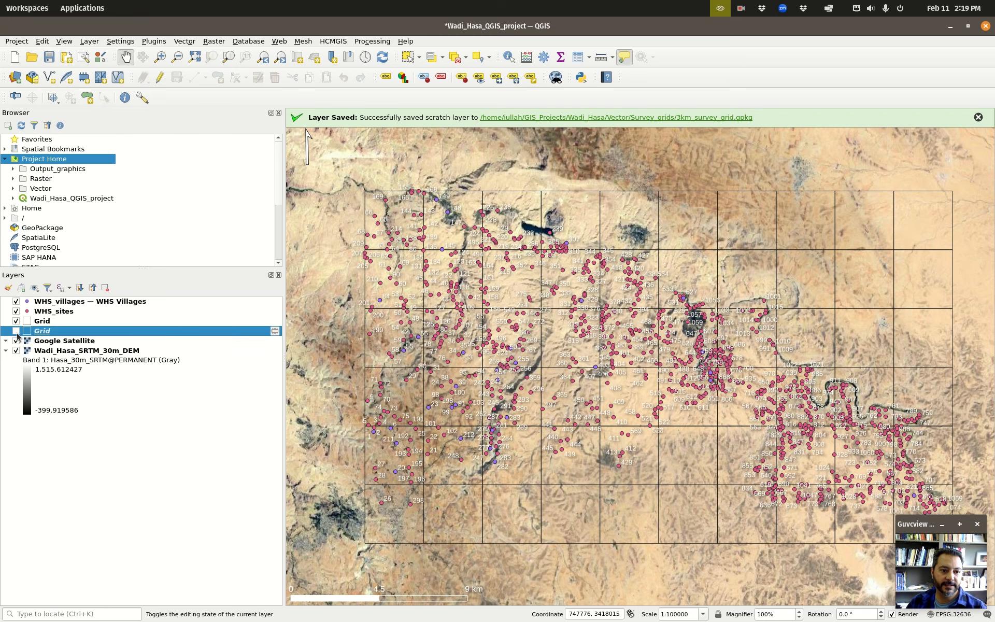
{"action": "left_click", "coordinate": [17, 331]}
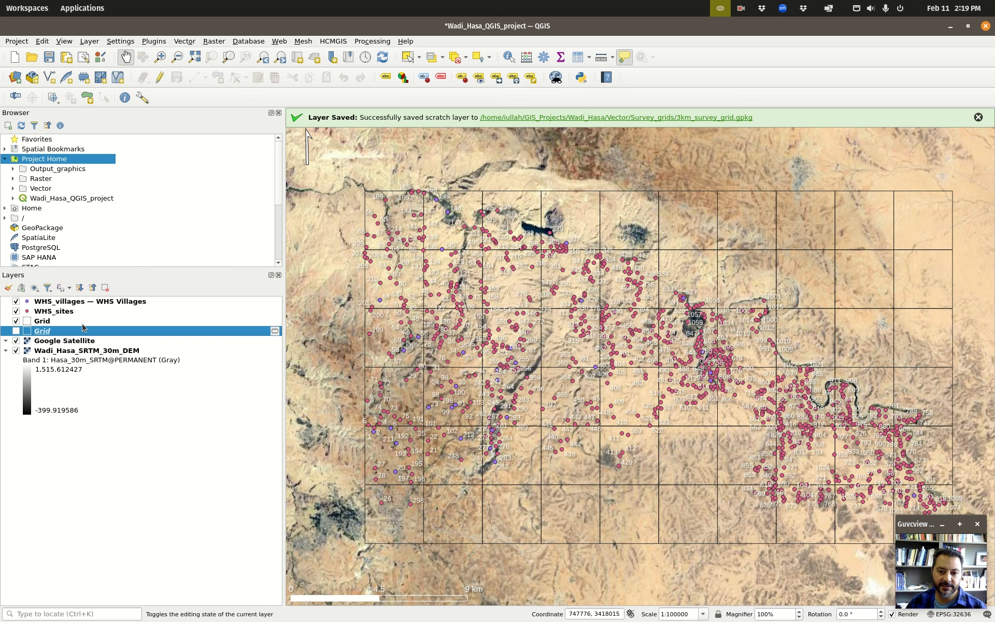
{"action": "left_click", "coordinate": [45, 323]}
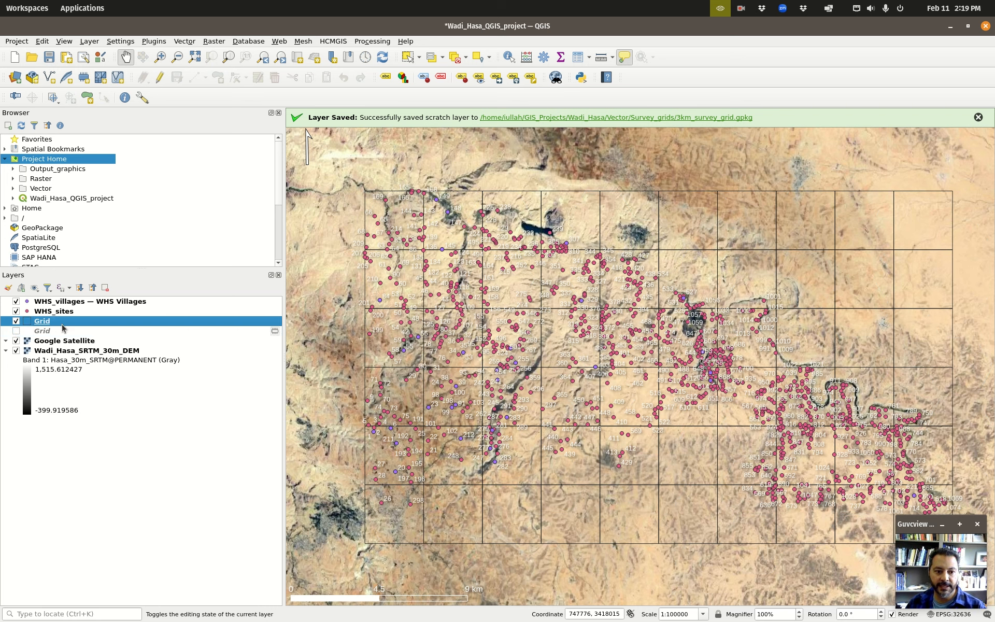
Step: Expand the project's Vector and Survey_grids folders and select 3km_survey_grid.gpkg
{"action": "left_click", "coordinate": [14, 189]}
{"action": "left_click", "coordinate": [22, 209]}
{"action": "left_click", "coordinate": [58, 221]}
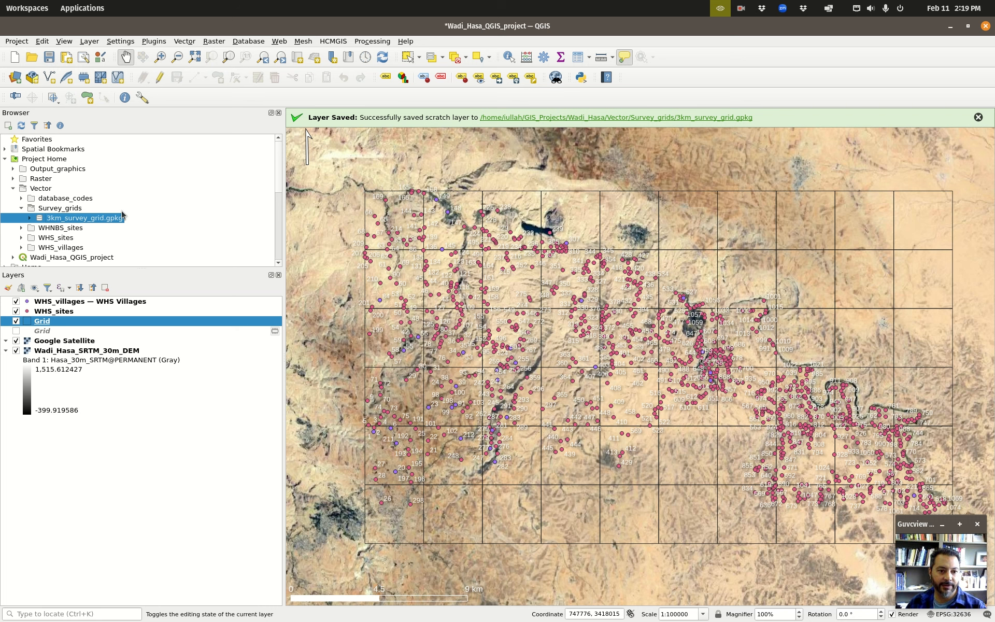
Step: Remove both the rectangular and hexagonal Grid layers from the project
{"action": "left_click", "coordinate": [58, 349]}
{"action": "left_click", "coordinate": [51, 331]}
{"action": "right_click", "coordinate": [50, 336]}
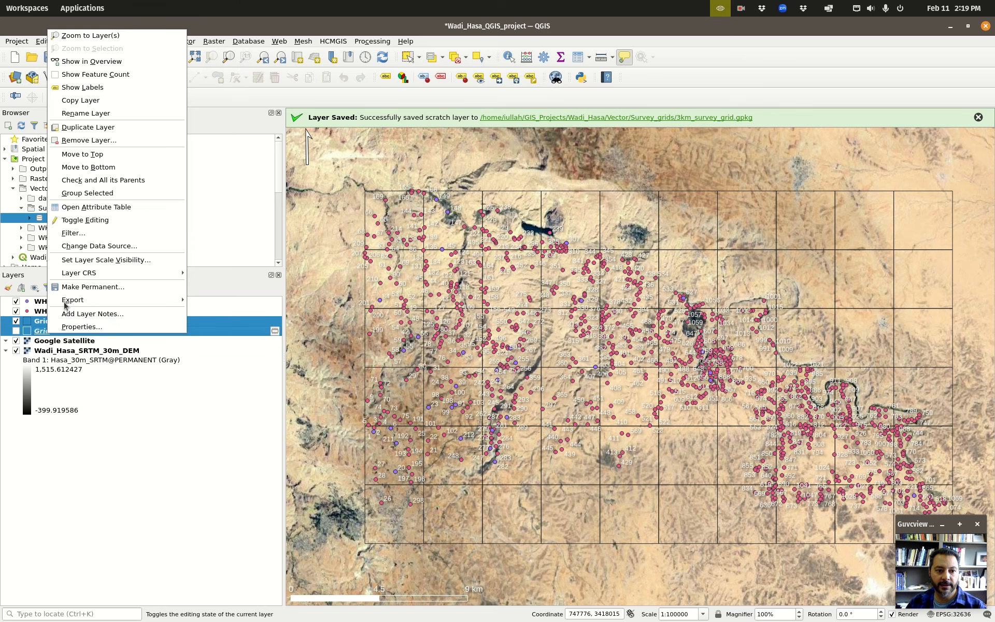
{"action": "left_click", "coordinate": [75, 141]}
{"action": "left_click", "coordinate": [550, 321]}
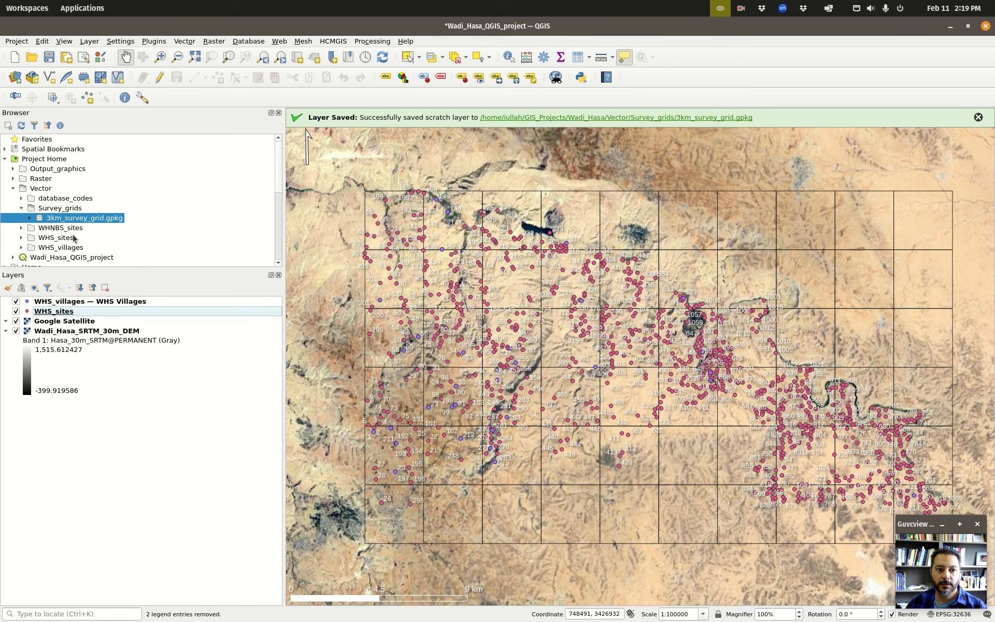
Step: Add the 3km grid layer from 3km_survey_grid.gpkg to the project and place it below WHS_sites
{"action": "double_click", "coordinate": [44, 221]}
{"action": "left_click_drag", "start_coordinate": [46, 229], "coordinate": [78, 310]}
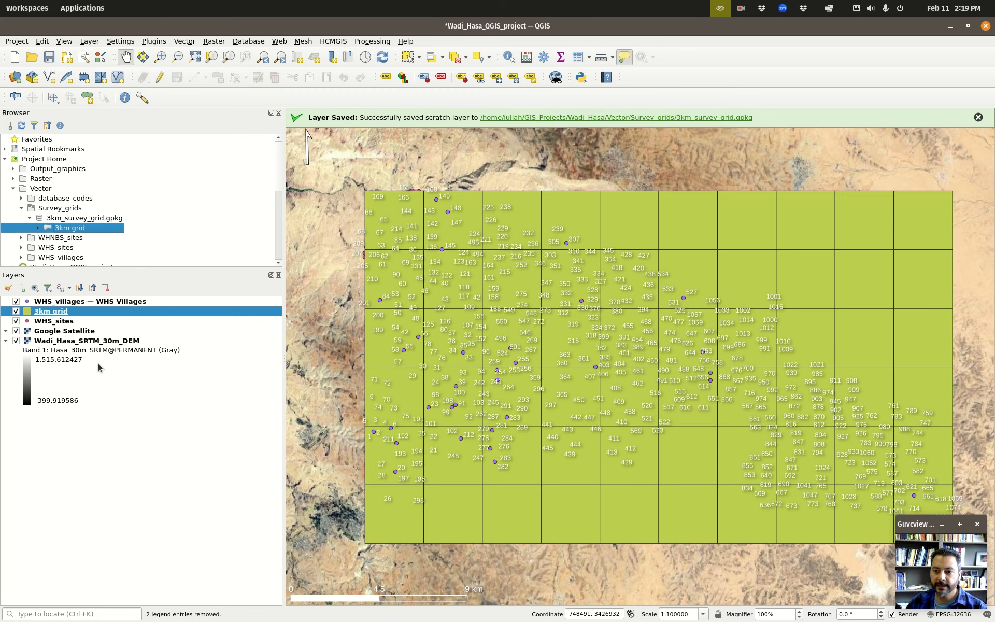
{"action": "right_click", "coordinate": [39, 311]}
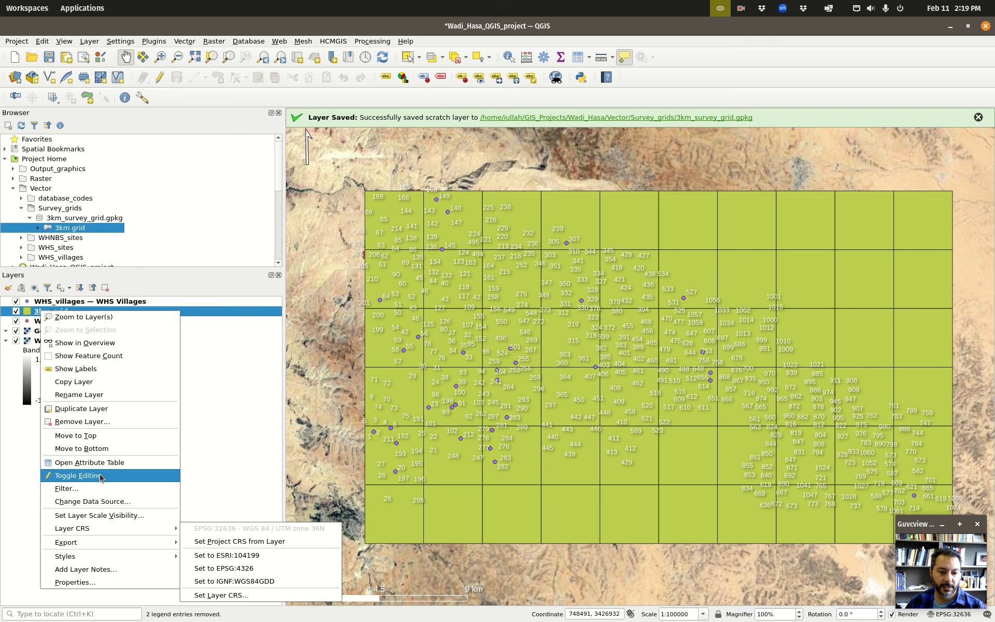
{"action": "left_click", "coordinate": [148, 299]}
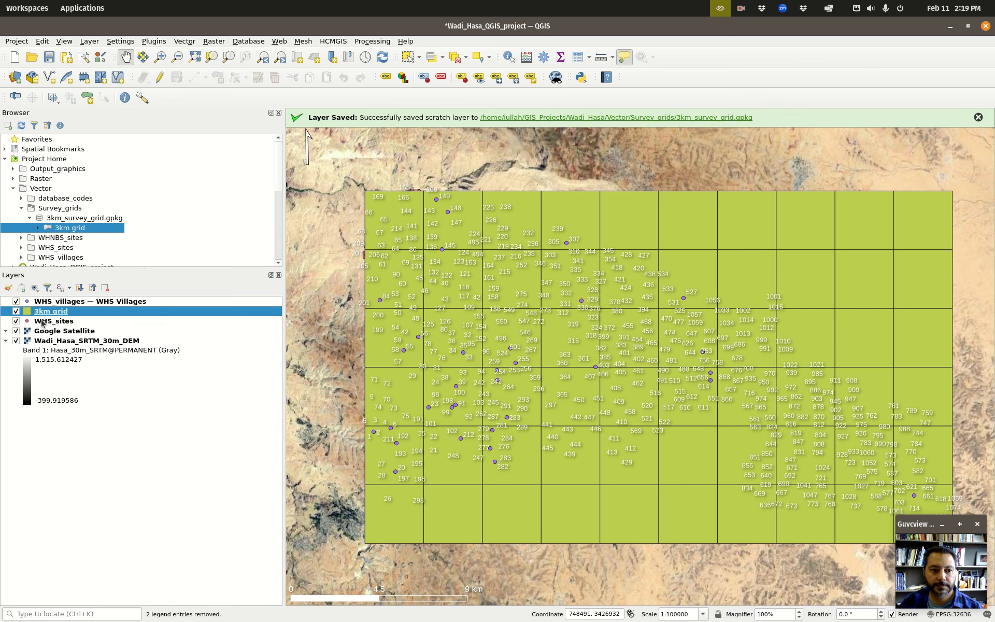
{"action": "left_click_drag", "start_coordinate": [41, 316], "coordinate": [44, 327]}
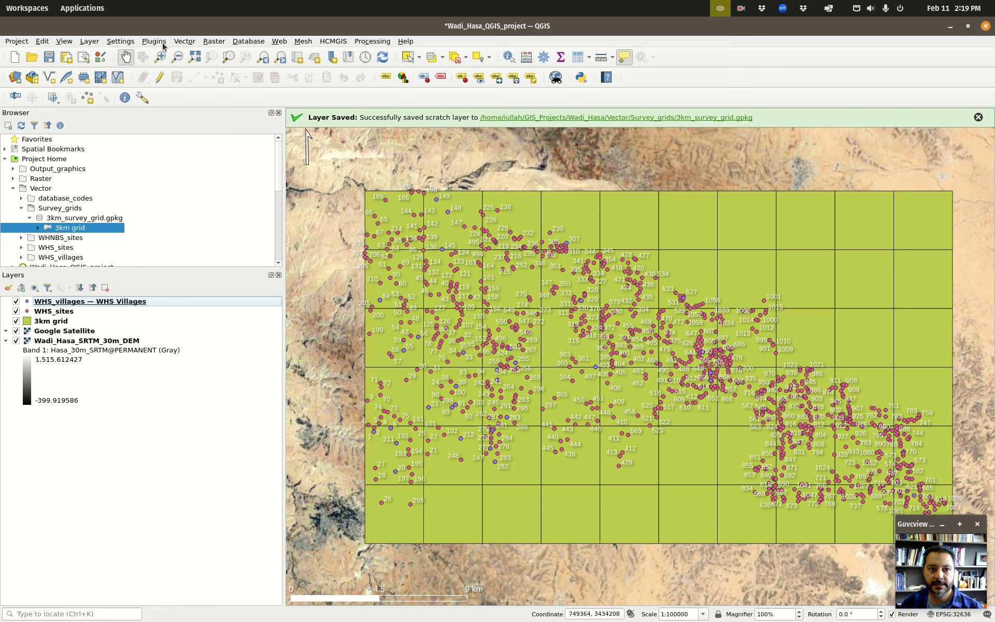
Step: Open the Count Points in Polygon vector analysis tool
{"action": "left_click", "coordinate": [191, 45]}
{"action": "mouse_move", "coordinate": [206, 54]}
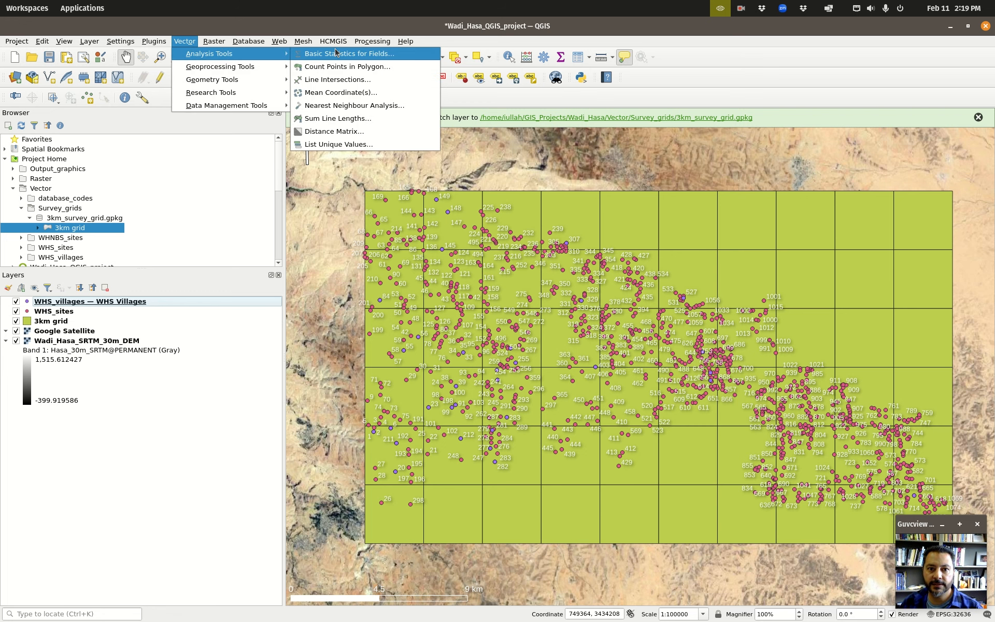
{"action": "left_click", "coordinate": [341, 68]}
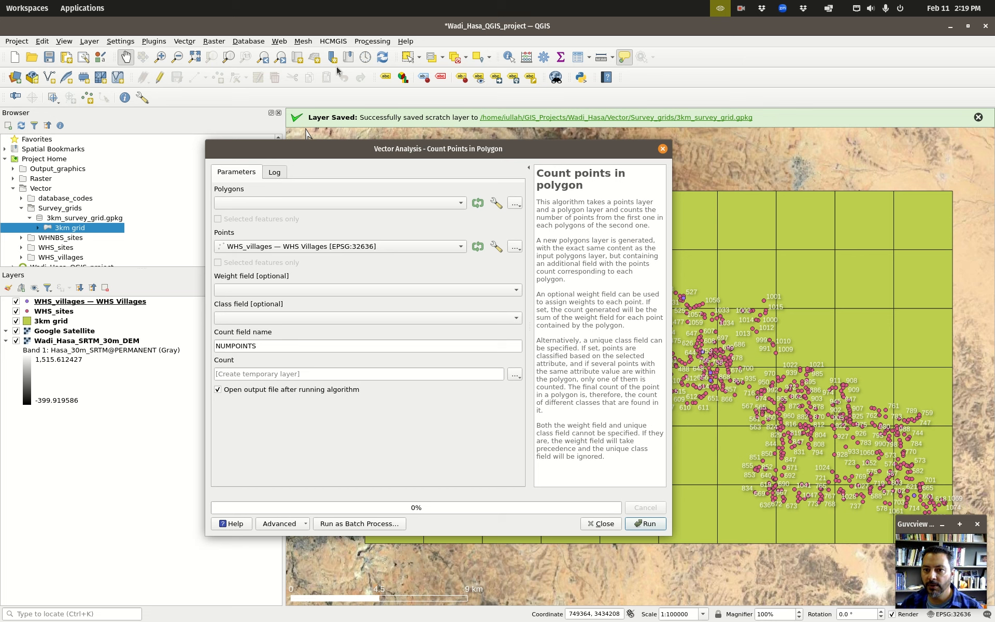
Step: Run Count Points in Polygon with 3km grid as polygons, WHS_sites as points, and NUMPOINTS as the count field, output to a temporary layer
{"action": "left_click", "coordinate": [458, 204]}
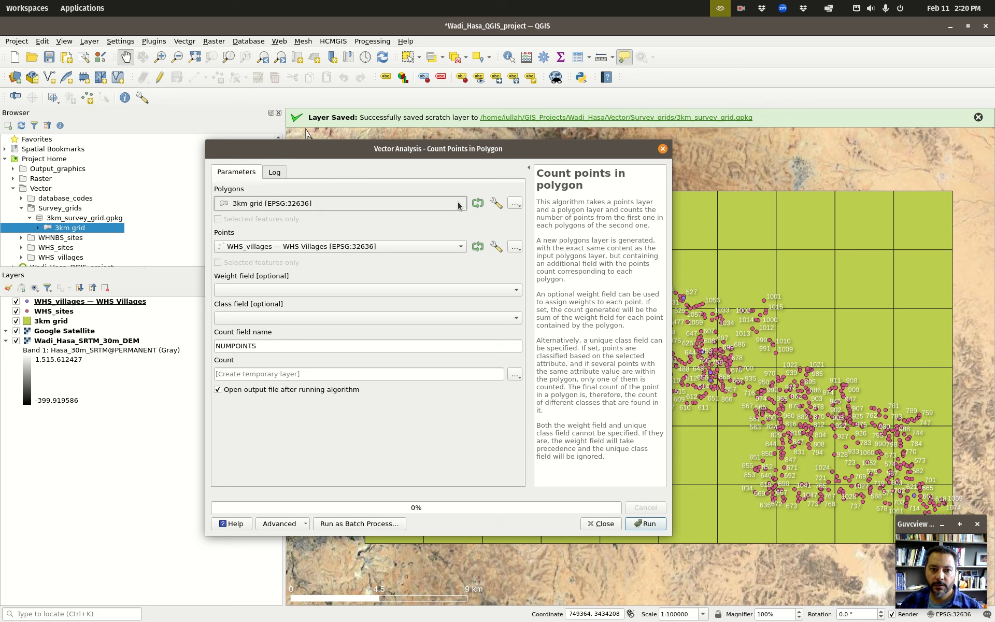
{"action": "left_click", "coordinate": [255, 206]}
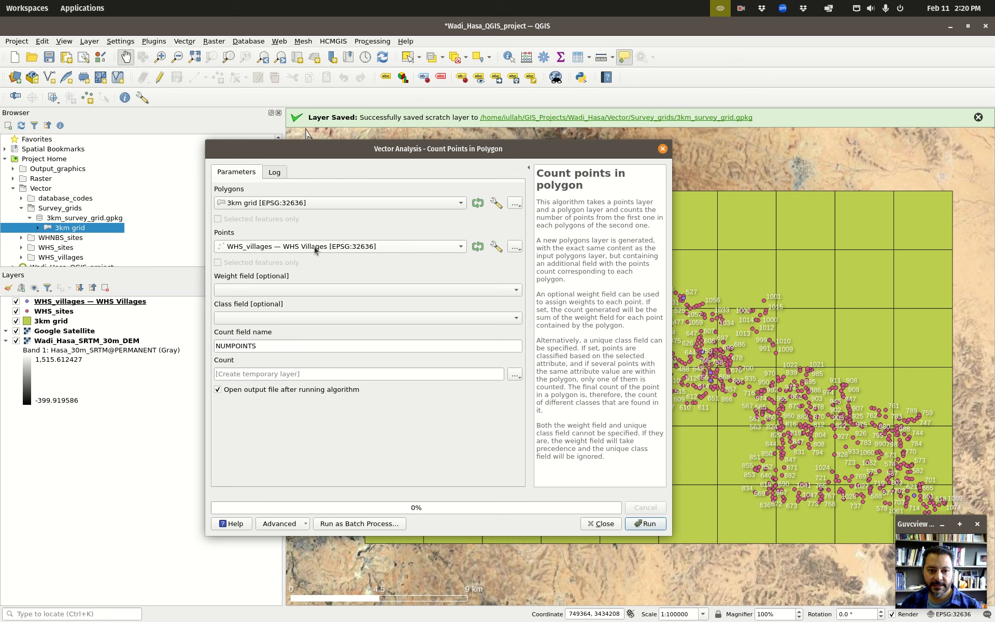
{"action": "left_click", "coordinate": [449, 243]}
{"action": "left_click", "coordinate": [324, 234]}
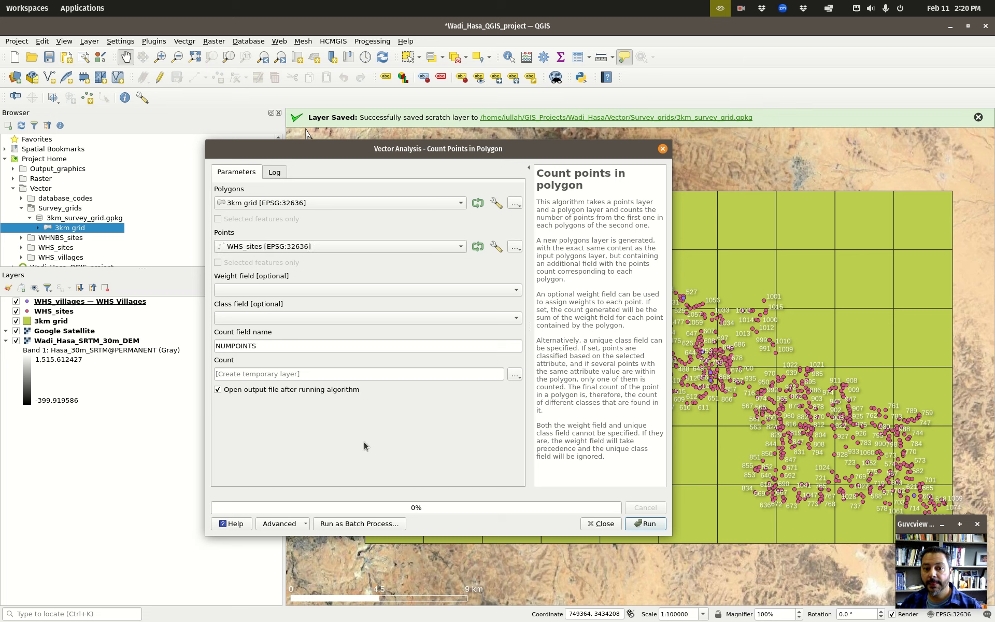
{"action": "double_click", "coordinate": [303, 346]}
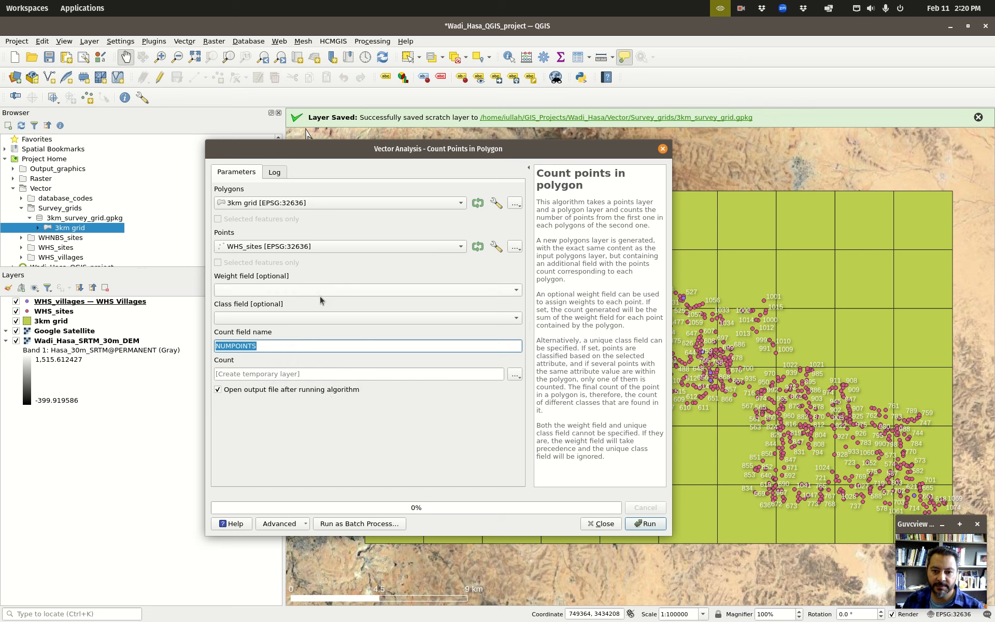
{"action": "left_click", "coordinate": [259, 373]}
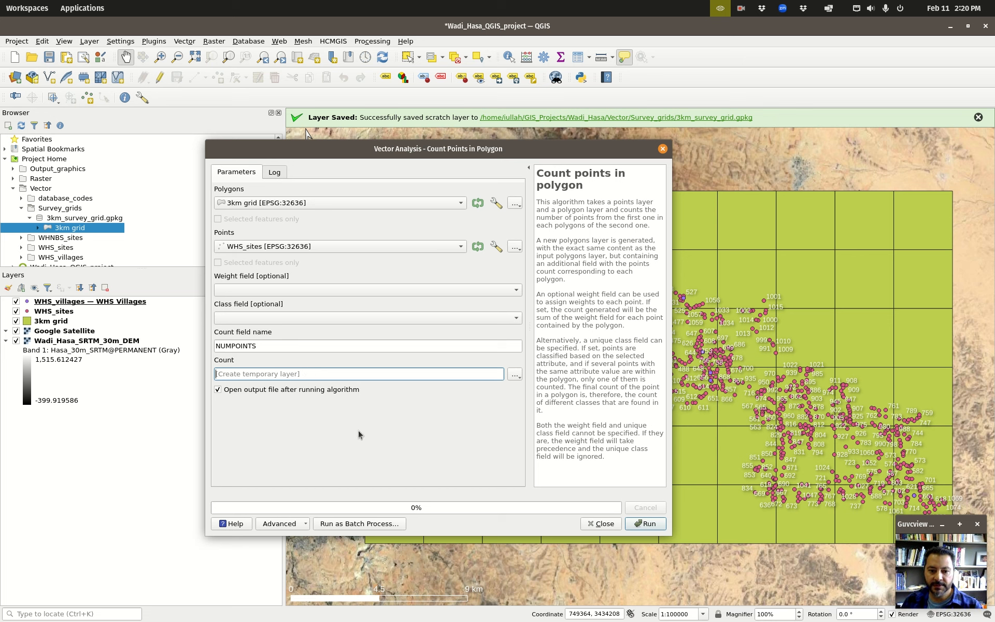
{"action": "left_click", "coordinate": [649, 523]}
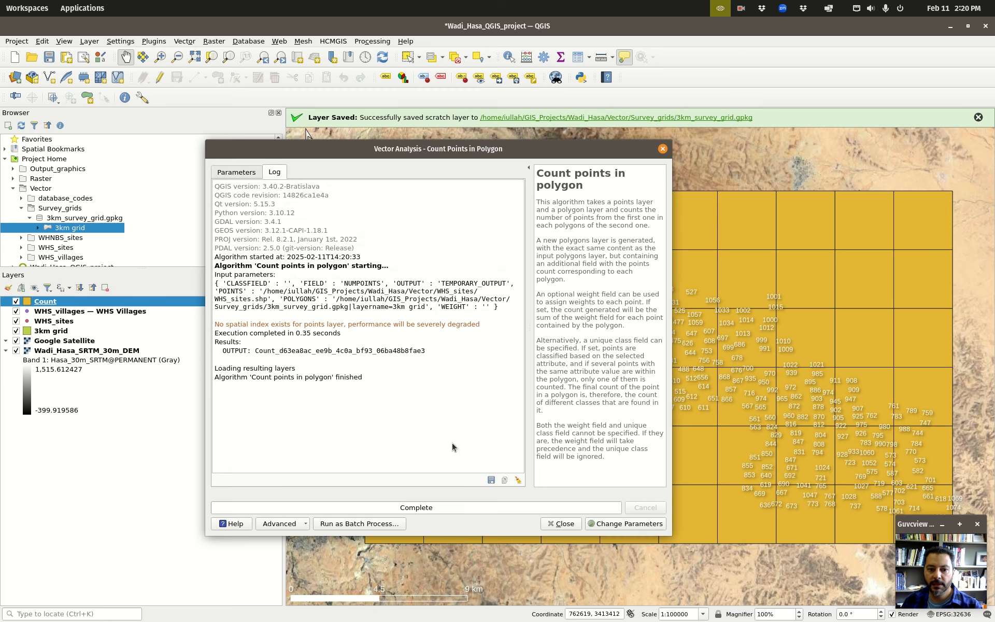
{"action": "key", "text": "Escape"}
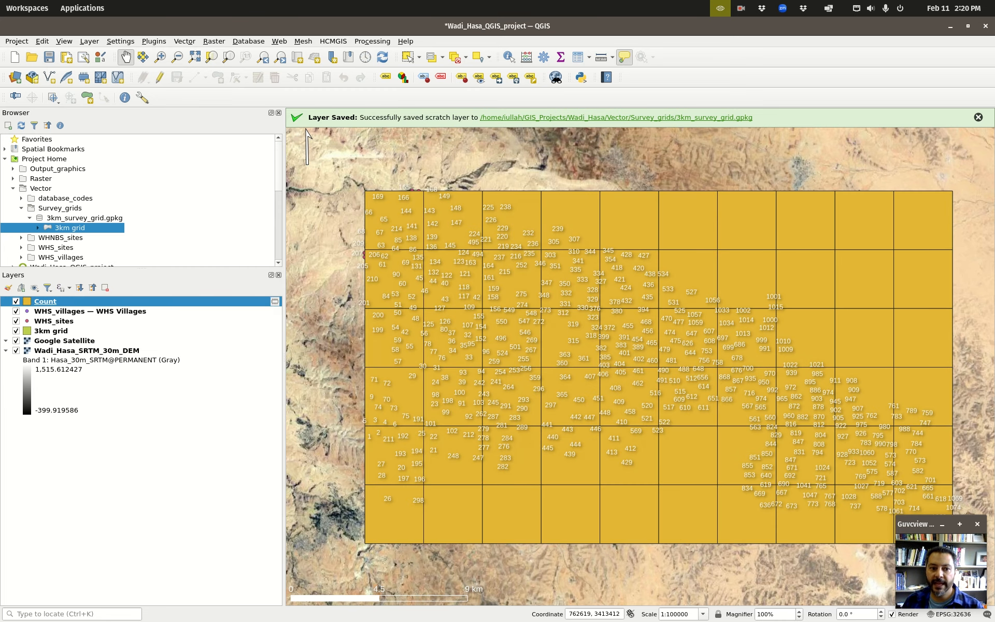
Step: Open the new Count layer's attribute table and review the NUMPOINTS values for the grid cells
{"action": "right_click", "coordinate": [47, 302]}
{"action": "left_click", "coordinate": [152, 438]}
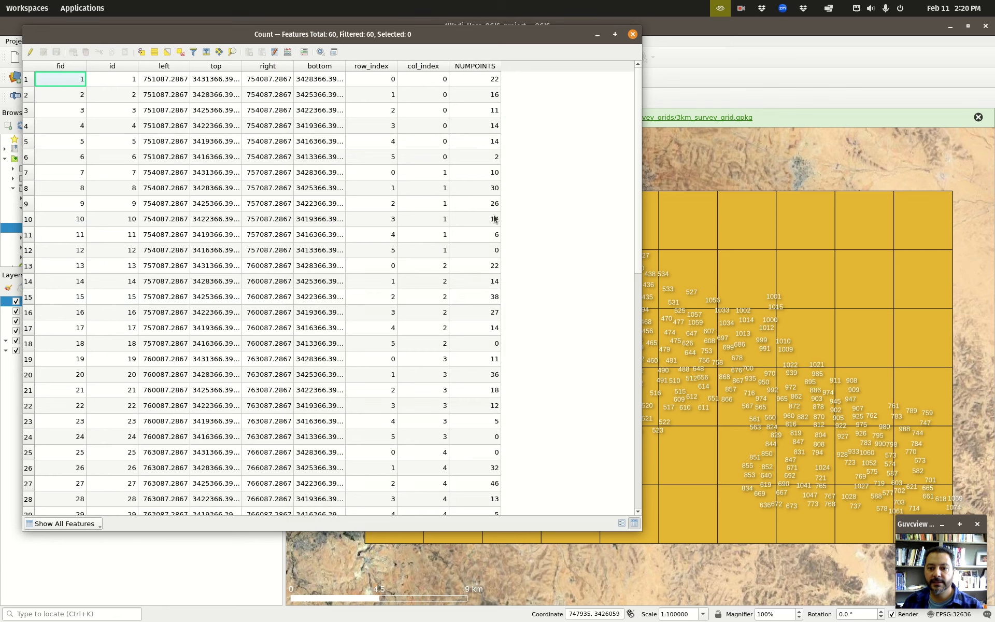
{"action": "scroll", "coordinate": [495, 428], "scroll_direction": "down", "scroll_amount": 2}
{"action": "scroll", "coordinate": [494, 427], "scroll_direction": "down", "scroll_amount": 8}
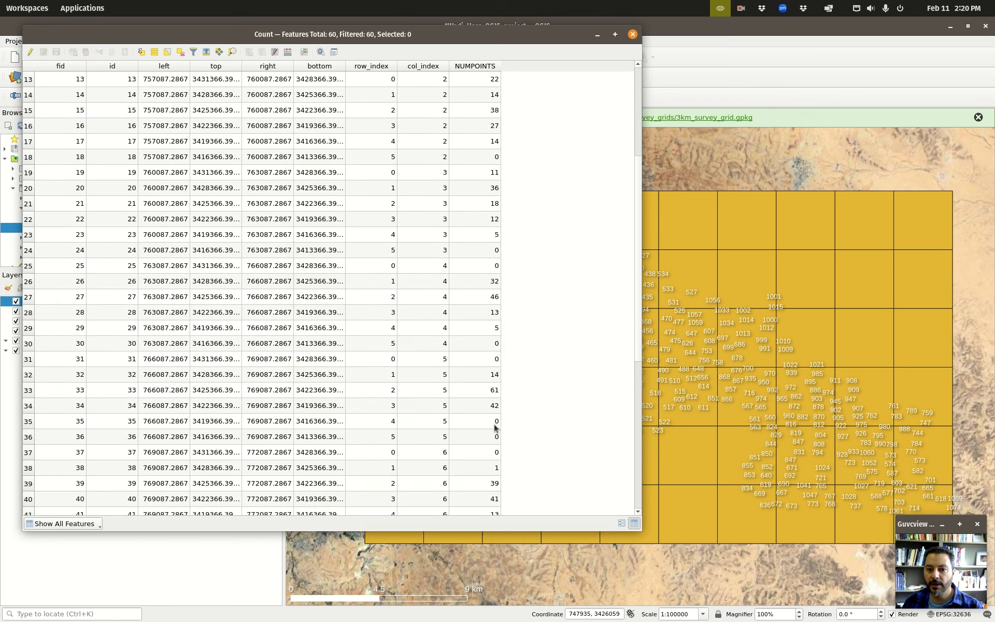
{"action": "scroll", "coordinate": [495, 428], "scroll_direction": "up", "scroll_amount": 7}
{"action": "scroll", "coordinate": [495, 427], "scroll_direction": "up", "scroll_amount": 4}
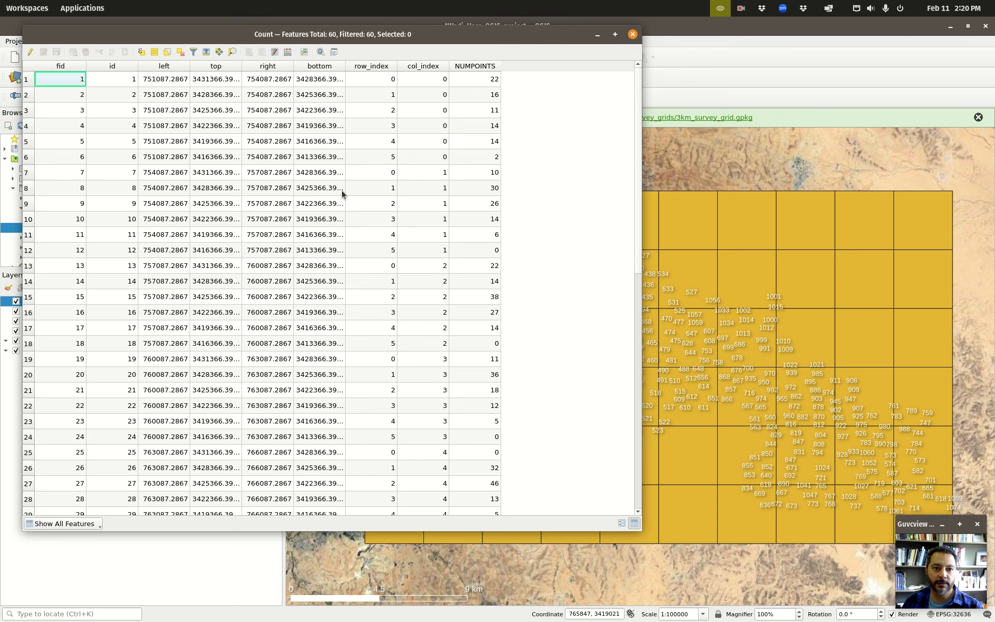
{"action": "left_click", "coordinate": [597, 35]}
Step: Rerun Count Points in Polygon on the same grid and sites with SITE_TYPE as the class field
{"action": "left_click_drag", "start_coordinate": [994, 176], "coordinate": [325, 163]}
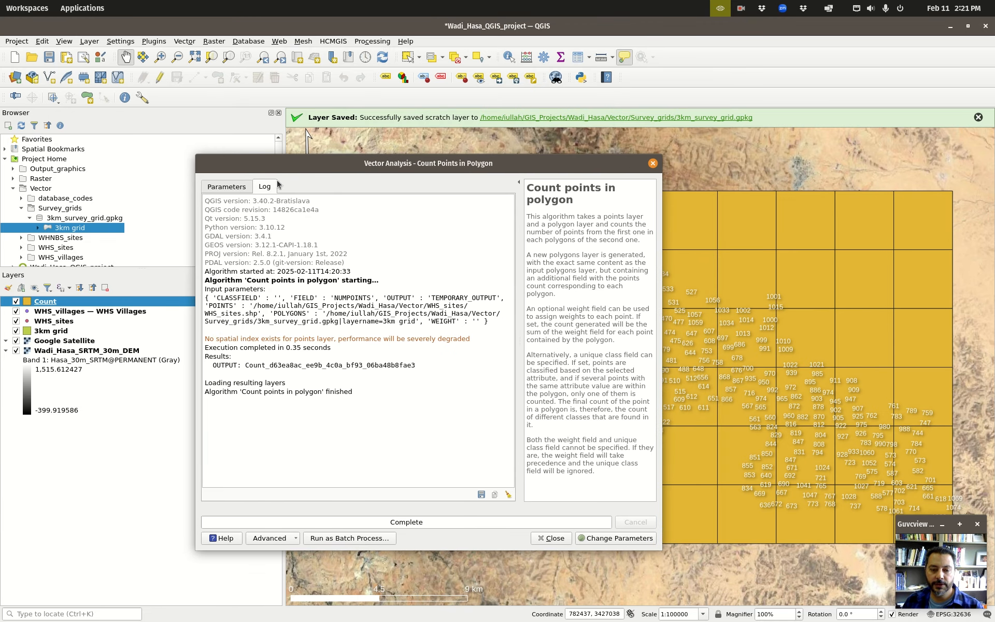
{"action": "left_click", "coordinate": [227, 187]}
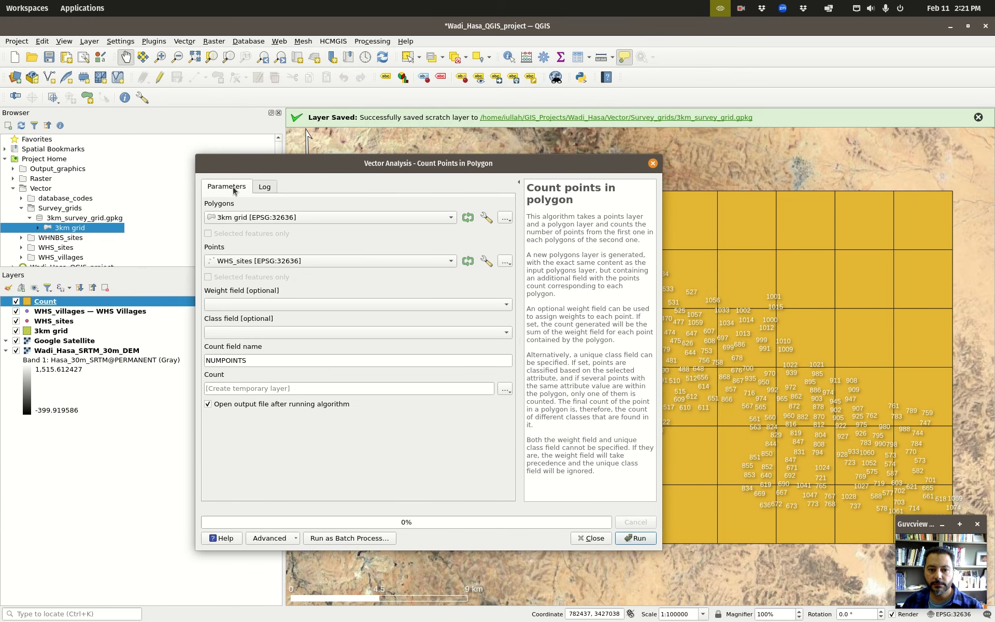
{"action": "left_click", "coordinate": [502, 338]}
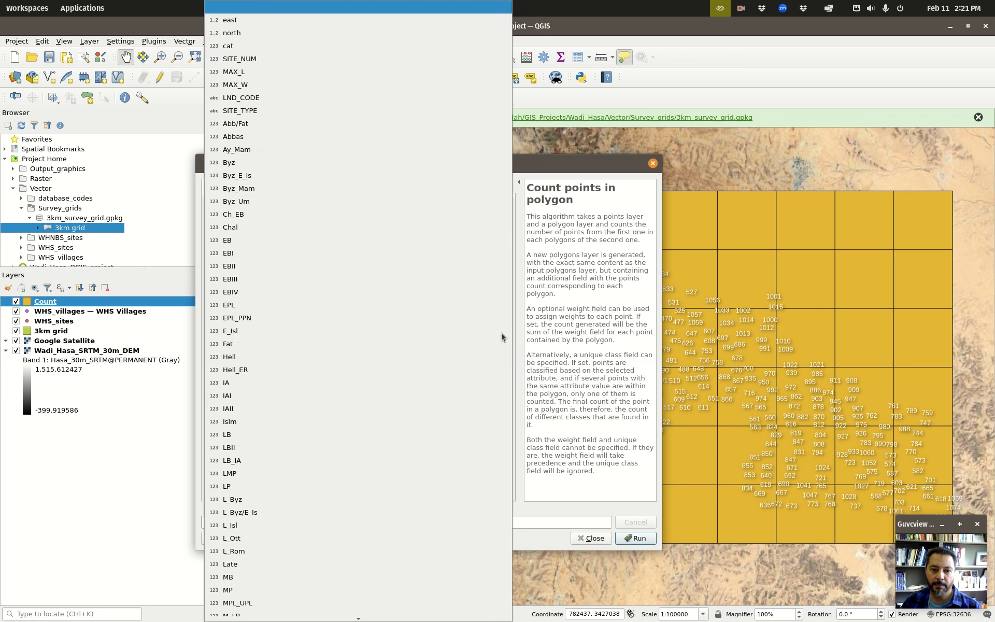
{"action": "left_click", "coordinate": [238, 112]}
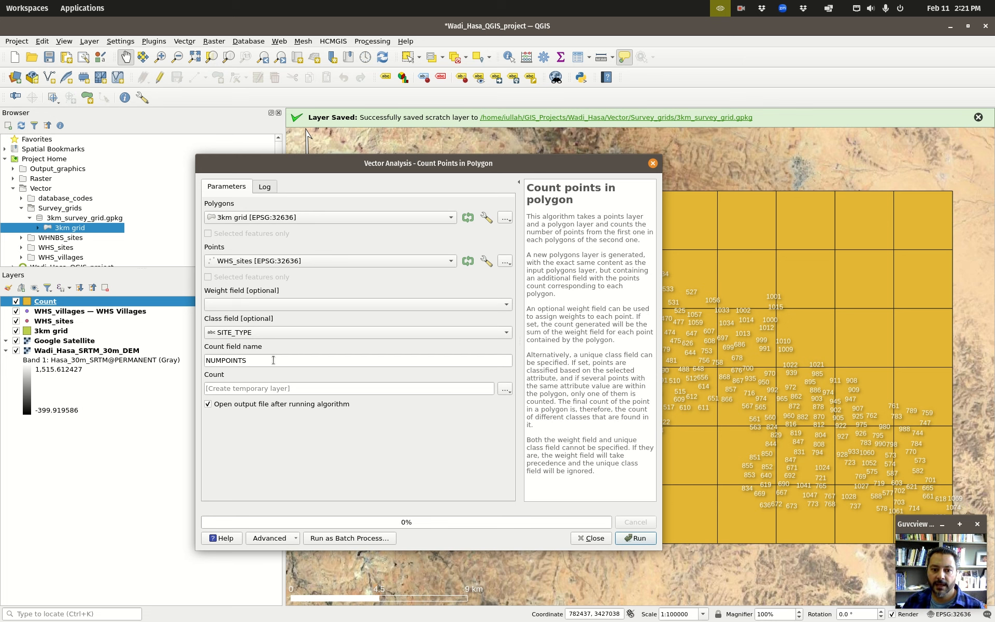
{"action": "left_click", "coordinate": [636, 537]}
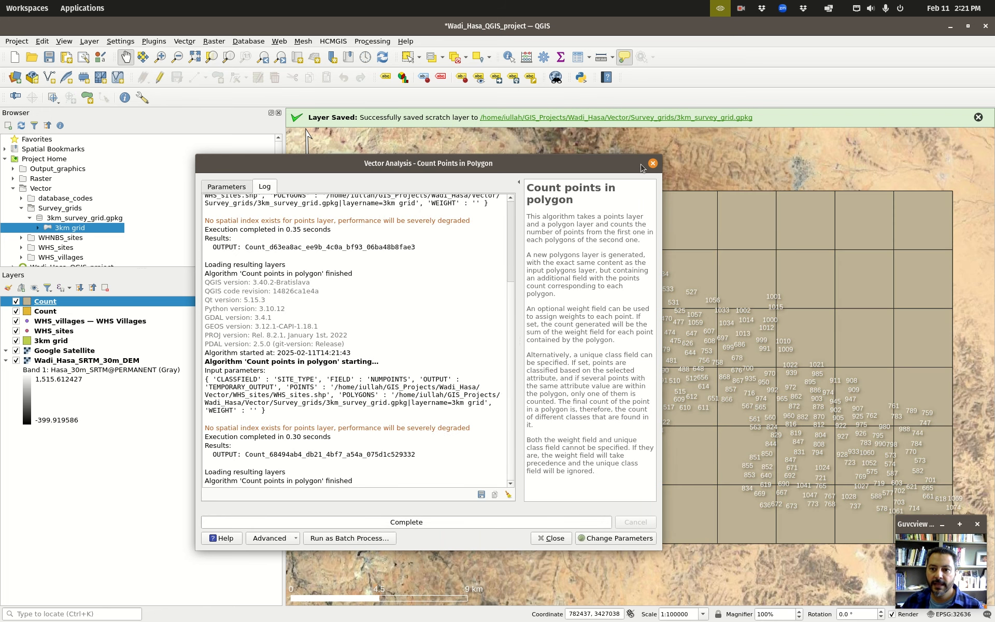
{"action": "left_click", "coordinate": [652, 163]}
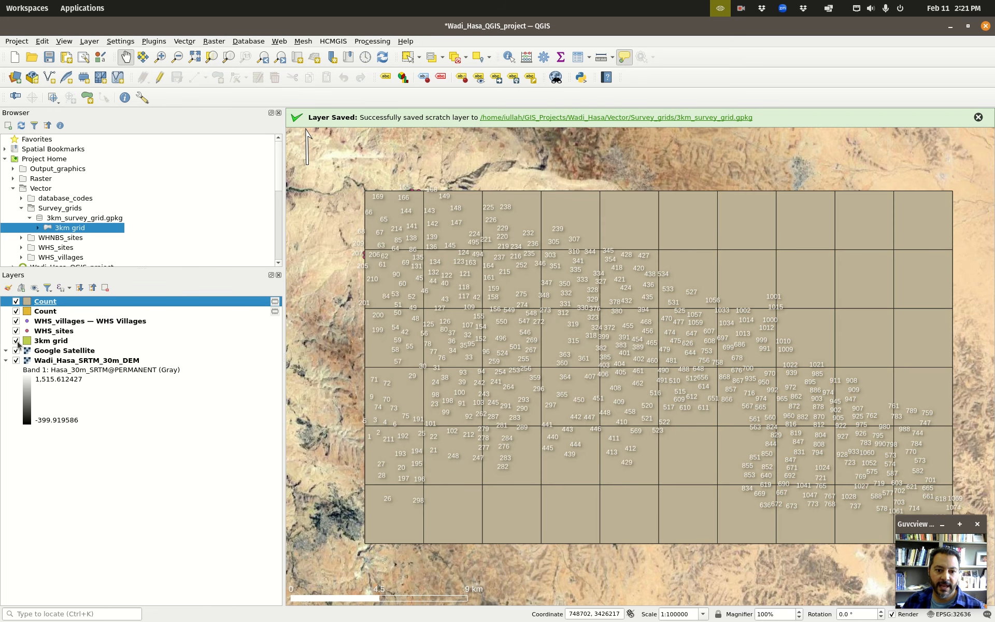
Step: Compare the NUMPOINTS columns of both Count layers with their attribute tables side by side, and close both tables
{"action": "right_click", "coordinate": [63, 303]}
{"action": "left_click", "coordinate": [124, 442]}
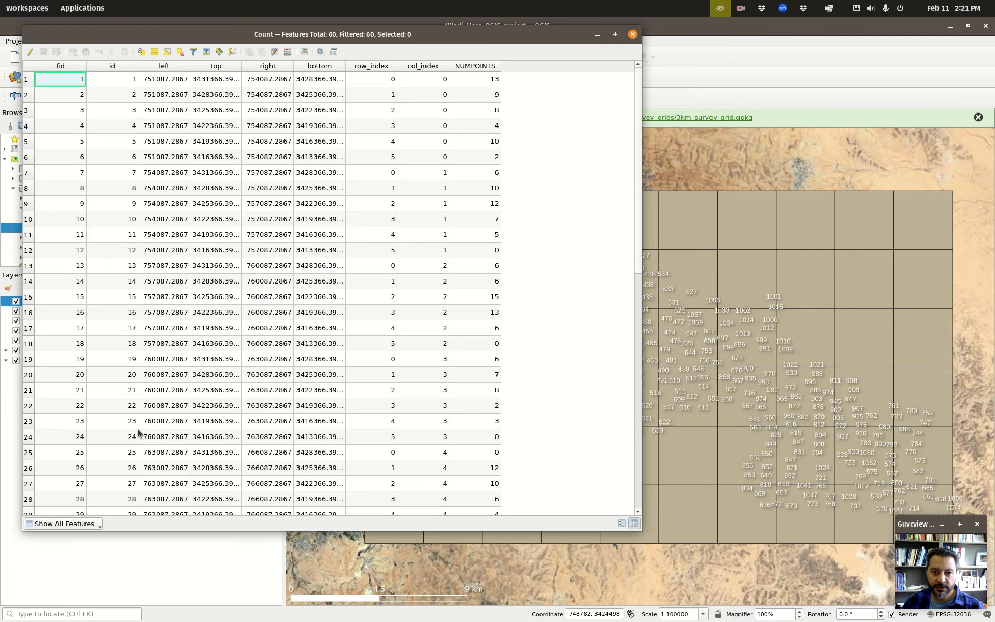
{"action": "left_click_drag", "start_coordinate": [256, 41], "coordinate": [597, 64]}
{"action": "mouse_move", "coordinate": [0, 0]}
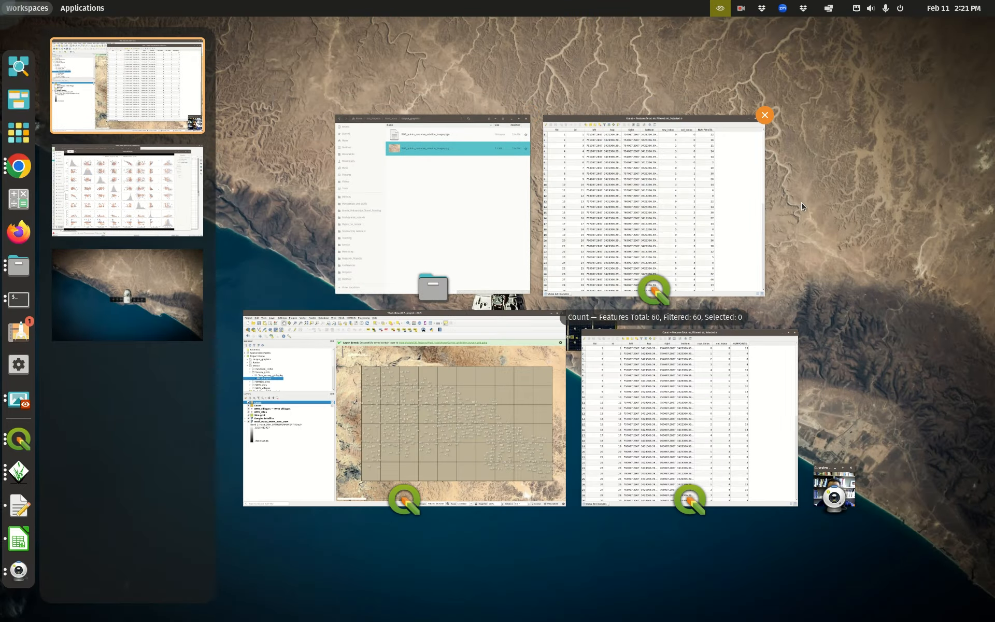
{"action": "left_click", "coordinate": [799, 202]}
{"action": "left_click", "coordinate": [689, 206]}
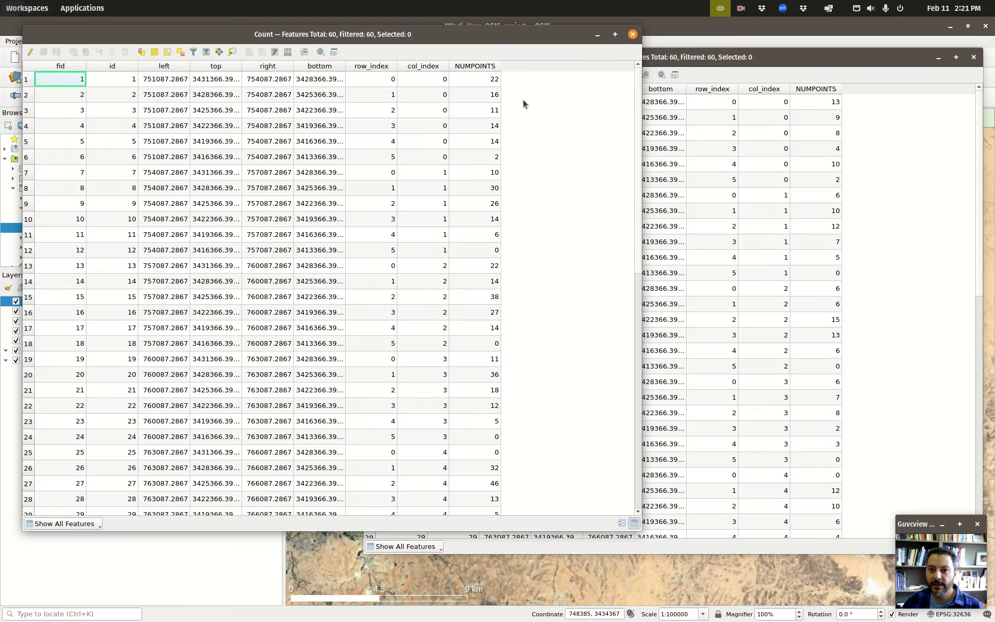
{"action": "left_click_drag", "start_coordinate": [554, 35], "coordinate": [445, 55]}
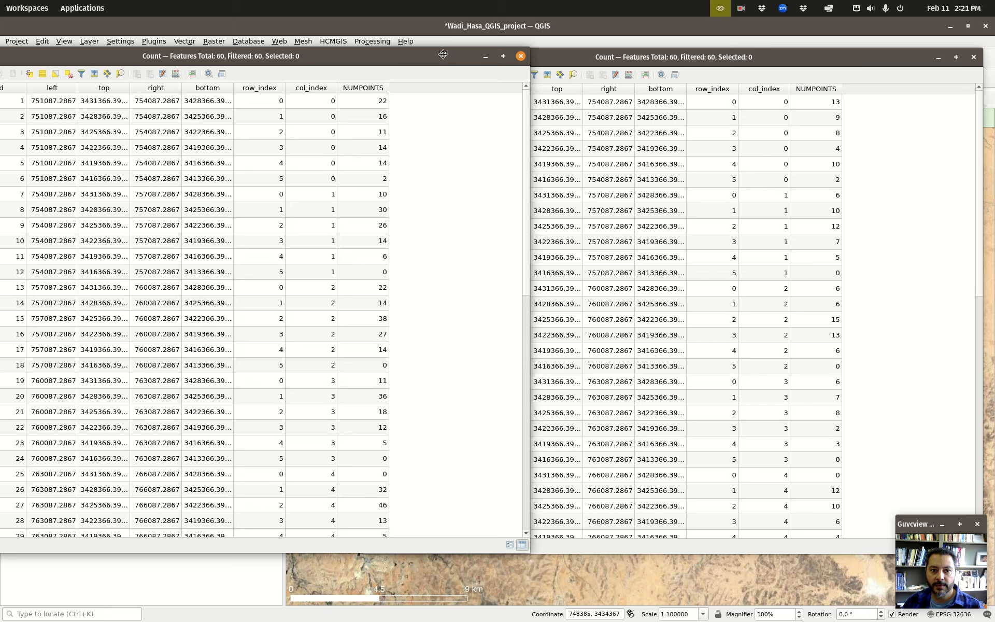
{"action": "left_click", "coordinate": [653, 57]}
{"action": "left_click_drag", "start_coordinate": [652, 57], "coordinate": [684, 55]}
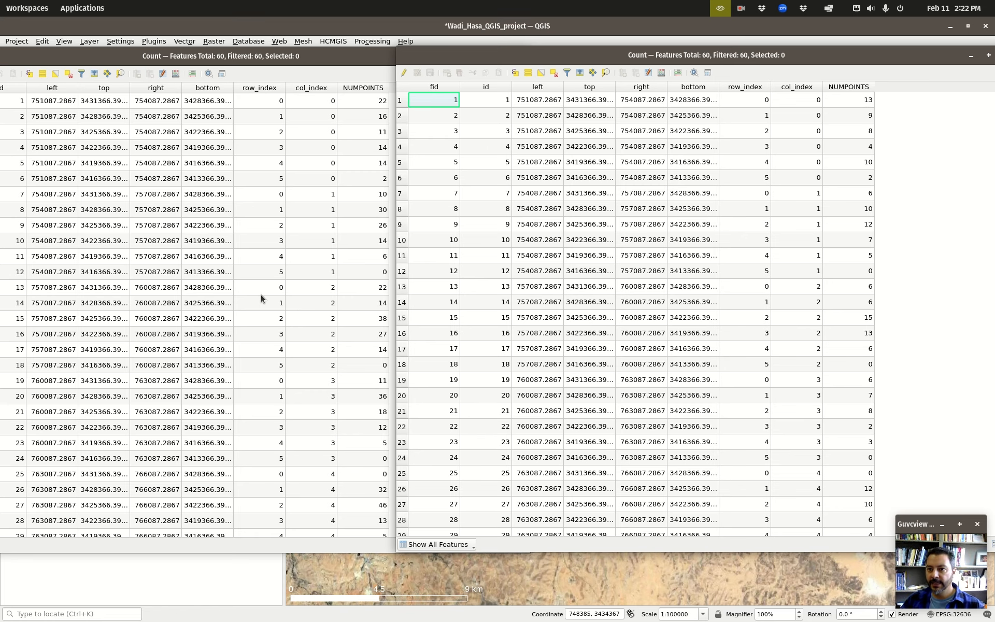
{"action": "left_click_drag", "start_coordinate": [923, 61], "coordinate": [794, 63]}
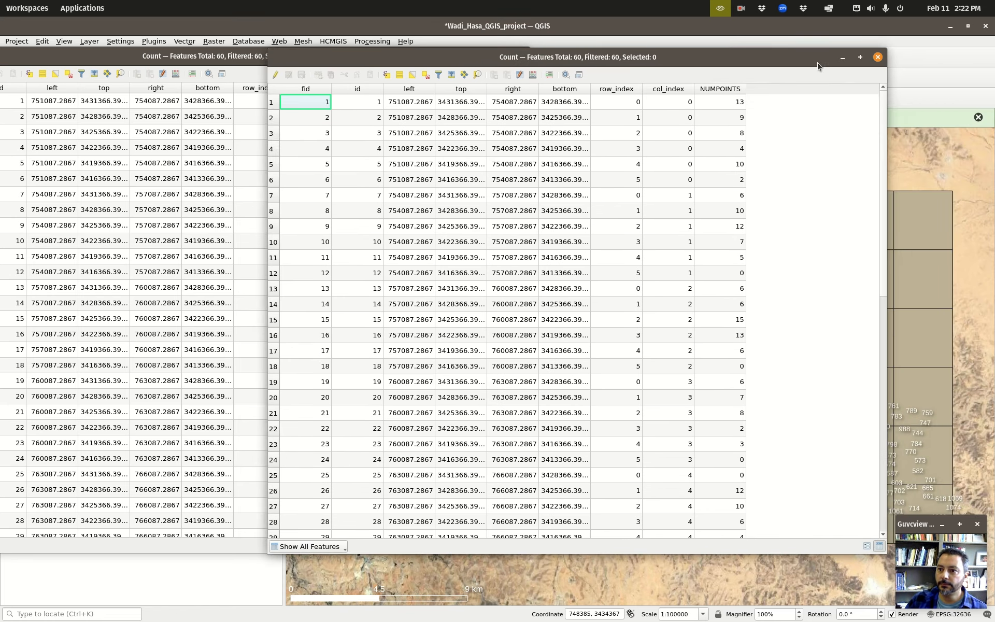
{"action": "left_click", "coordinate": [878, 57]}
{"action": "left_click", "coordinate": [517, 57]}
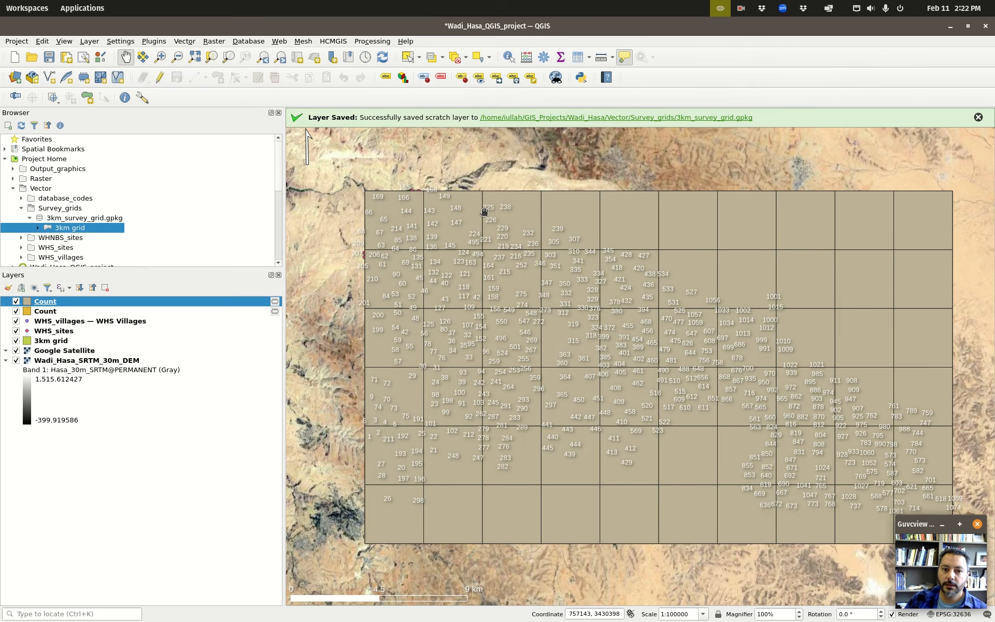
Step: Remove both temporary Count layers from the project
{"action": "left_click", "coordinate": [46, 310]}
{"action": "left_click", "coordinate": [61, 303]}
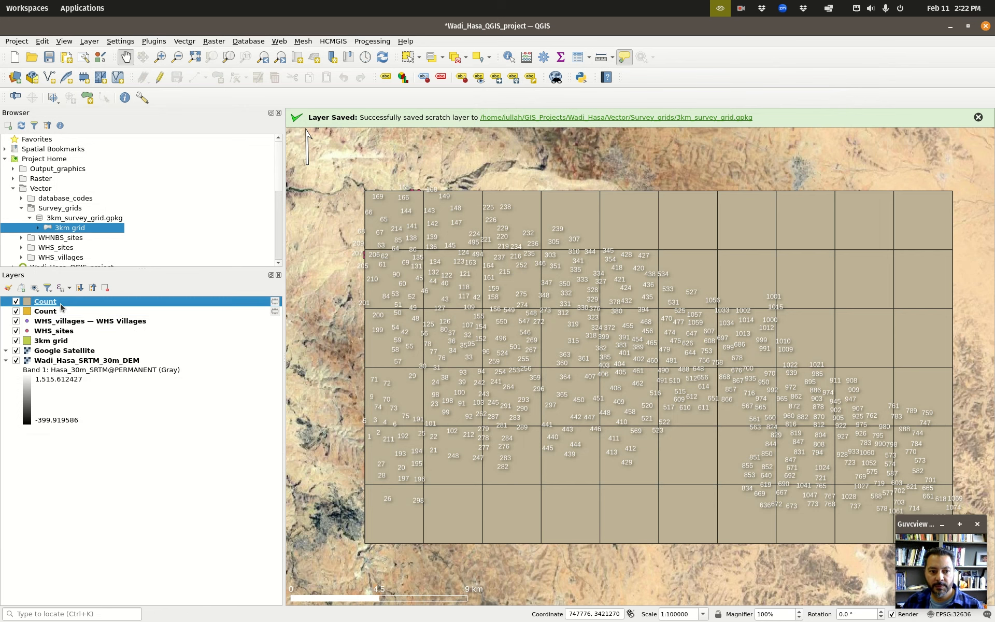
{"action": "right_click", "coordinate": [61, 303]}
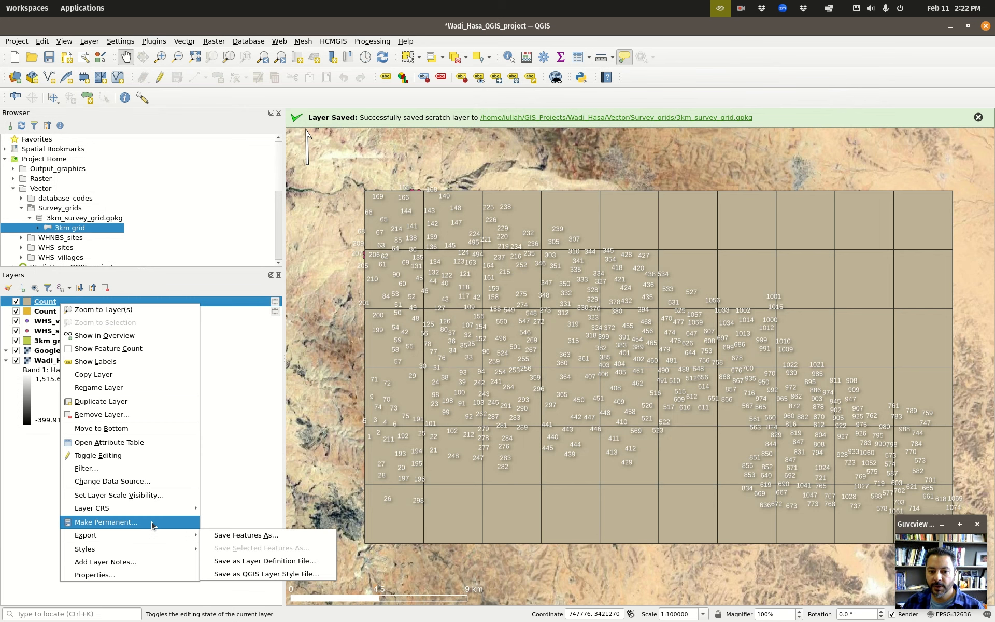
{"action": "left_click", "coordinate": [51, 304]}
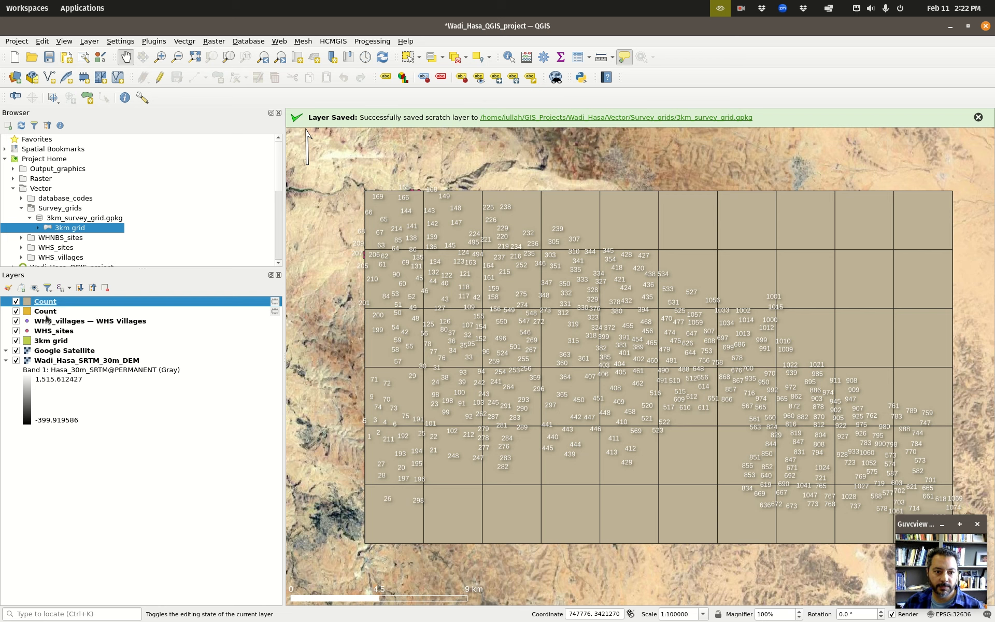
{"action": "left_click", "coordinate": [48, 311], "text": "ctrl"}
{"action": "right_click", "coordinate": [48, 311]}
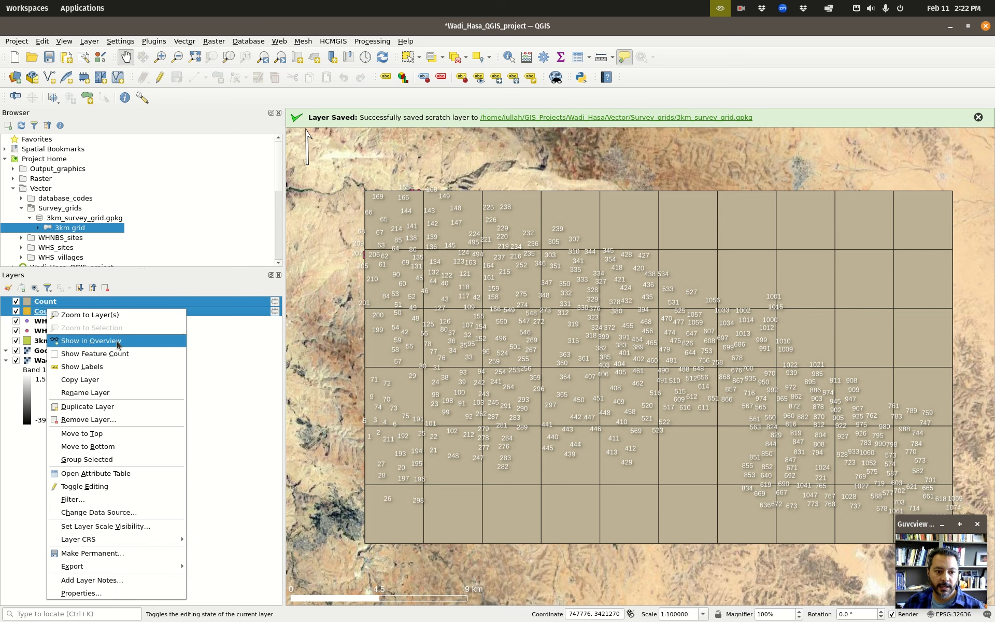
{"action": "left_click", "coordinate": [119, 419]}
{"action": "left_click", "coordinate": [537, 323]}
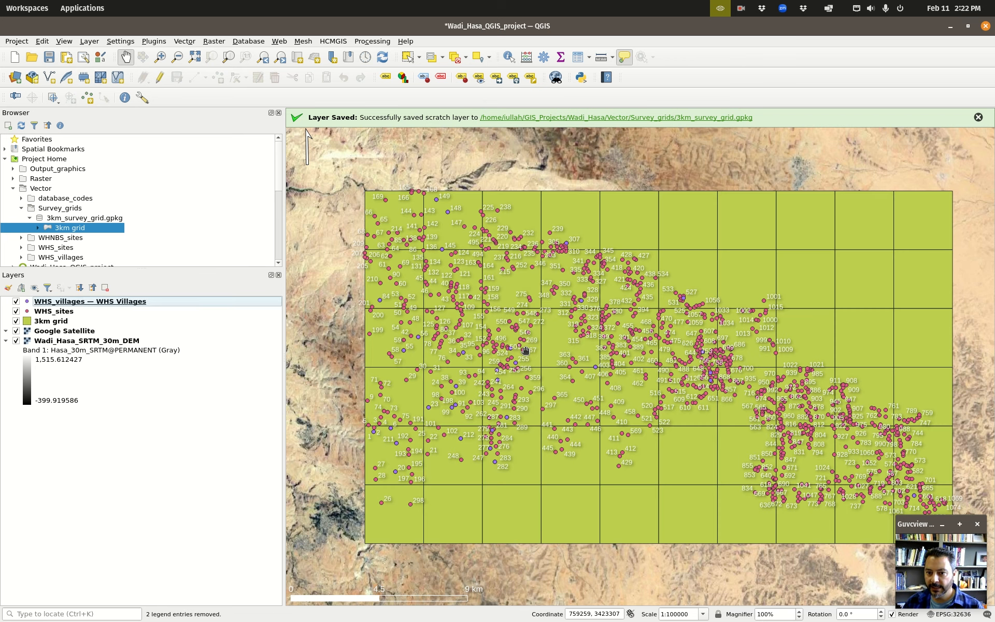
Step: Hide the WHS_sites and 3km grid layers, leaving the WHS_villages points over the satellite imagery
{"action": "left_click", "coordinate": [15, 311]}
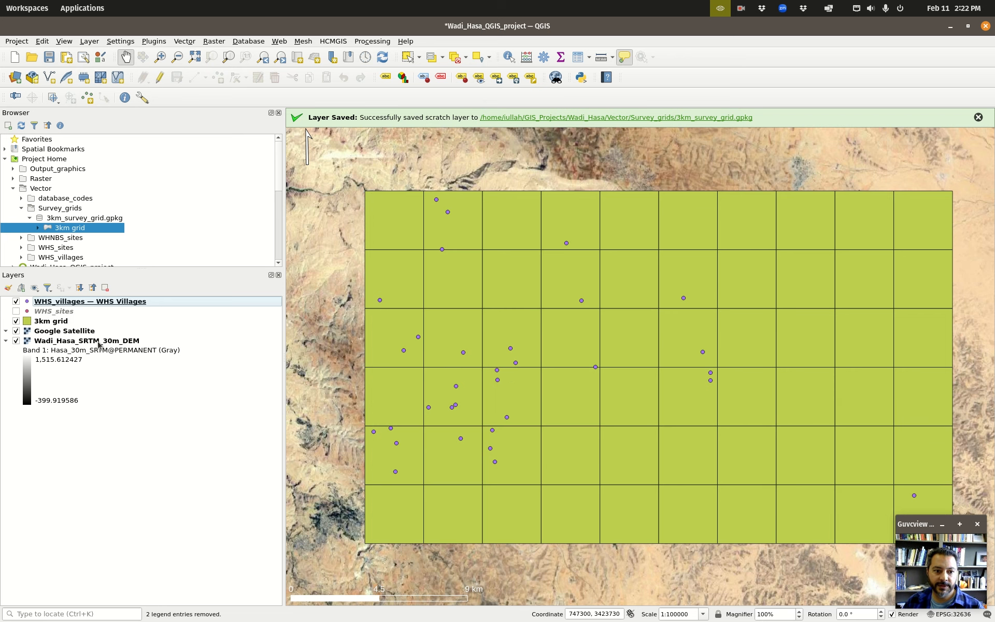
{"action": "left_click", "coordinate": [16, 321]}
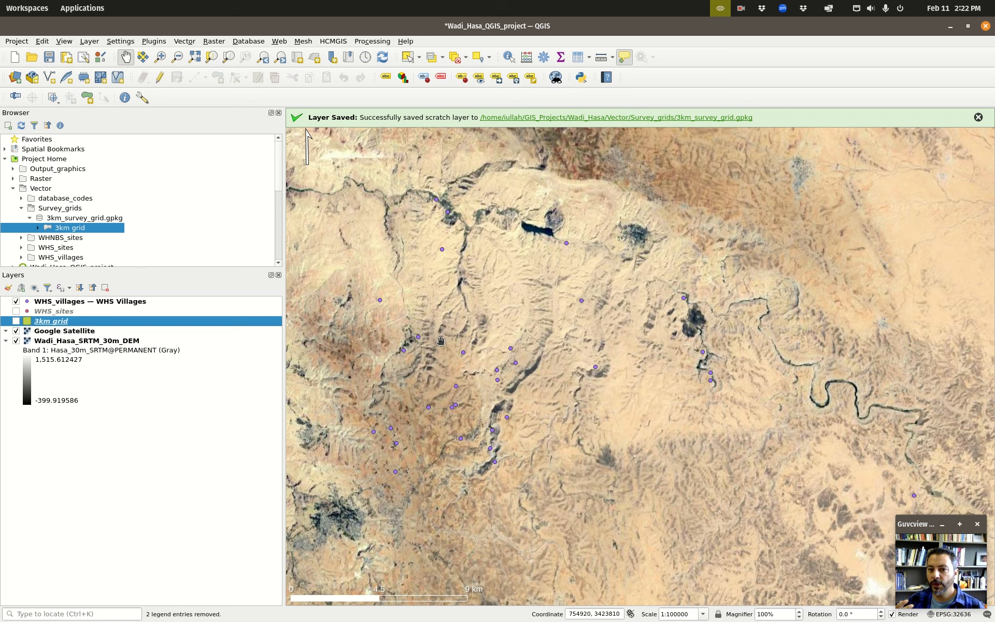
Step: Examine the satellite imagery around a village point up close, including its ruins and terraces, and the surrounding valley at a wider scale
{"action": "scroll", "coordinate": [432, 352], "scroll_direction": "up", "scroll_amount": 1}
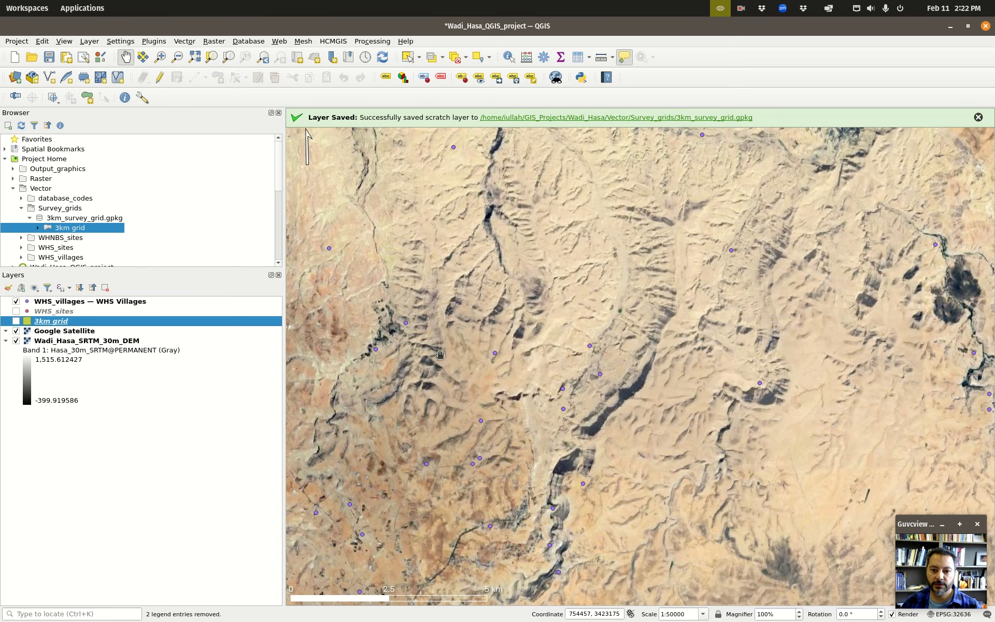
{"action": "scroll", "coordinate": [476, 357], "scroll_direction": "up", "scroll_amount": 1}
{"action": "left_click_drag", "start_coordinate": [347, 283], "coordinate": [609, 283]}
{"action": "scroll", "coordinate": [600, 284], "scroll_direction": "up", "scroll_amount": 1}
{"action": "scroll", "coordinate": [590, 293], "scroll_direction": "up", "scroll_amount": 3}
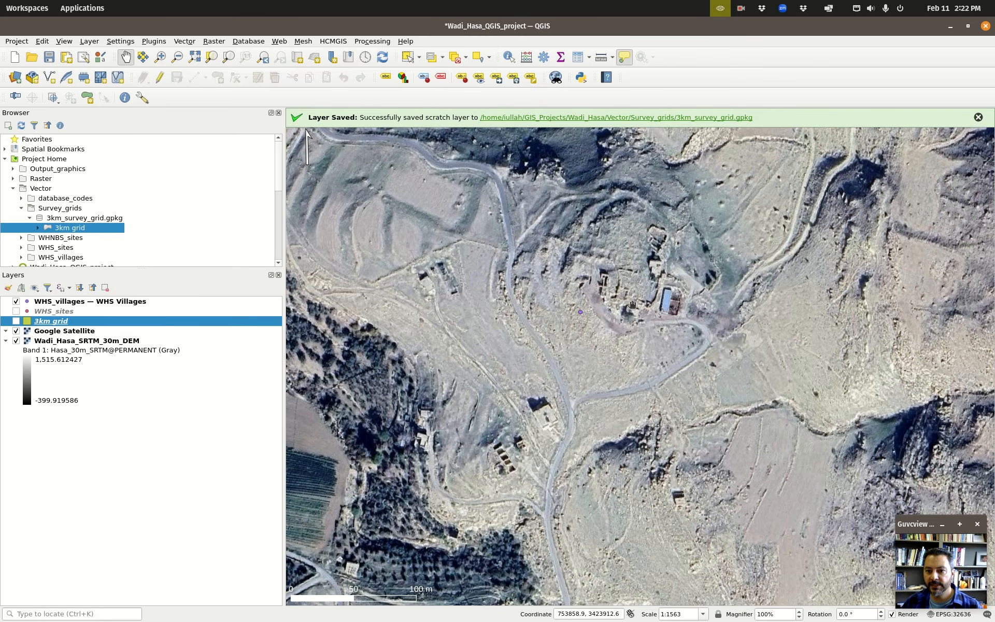
{"action": "scroll", "coordinate": [643, 325], "scroll_direction": "up", "scroll_amount": 1}
{"action": "left_click_drag", "start_coordinate": [601, 268], "coordinate": [585, 410]}
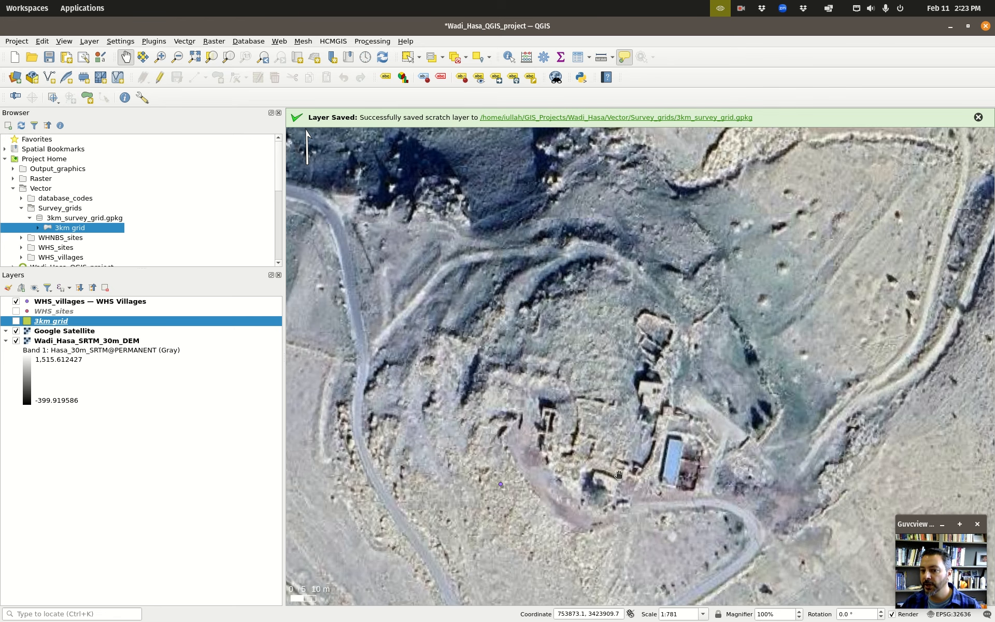
{"action": "scroll", "coordinate": [601, 462], "scroll_direction": "down", "scroll_amount": 1}
{"action": "scroll", "coordinate": [603, 463], "scroll_direction": "down", "scroll_amount": 3}
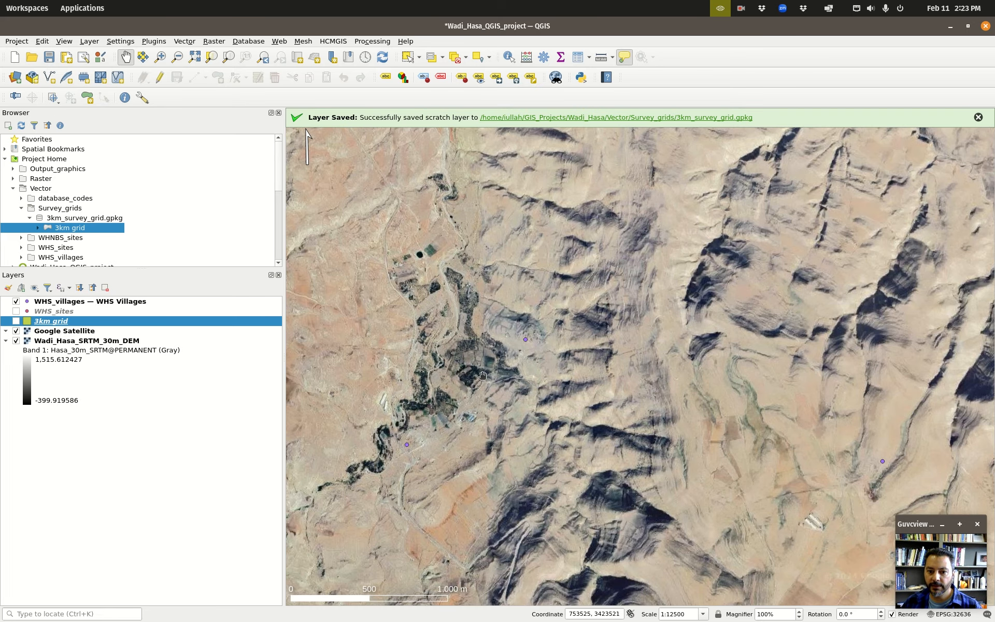
{"action": "scroll", "coordinate": [529, 298], "scroll_direction": "down", "scroll_amount": 1}
{"action": "left_click_drag", "start_coordinate": [457, 213], "coordinate": [628, 383]}
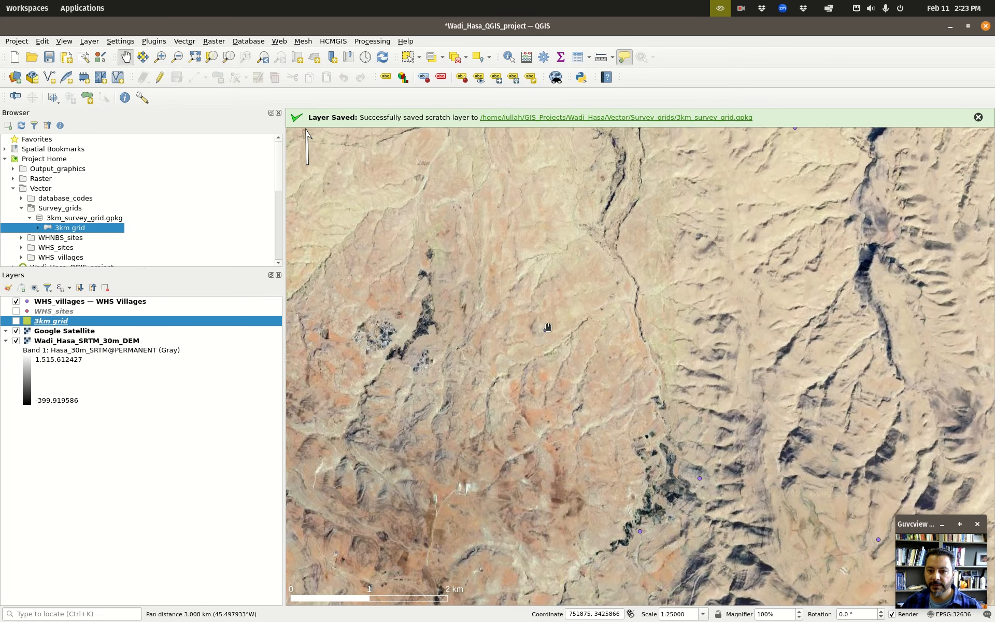
Step: Inspect the satellite imagery around the upland village point and the one on the dissected slopes to its northeast, comparing close and wide scales
{"action": "scroll", "coordinate": [542, 340], "scroll_direction": "up", "scroll_amount": 2}
{"action": "scroll", "coordinate": [542, 340], "scroll_direction": "up", "scroll_amount": 2}
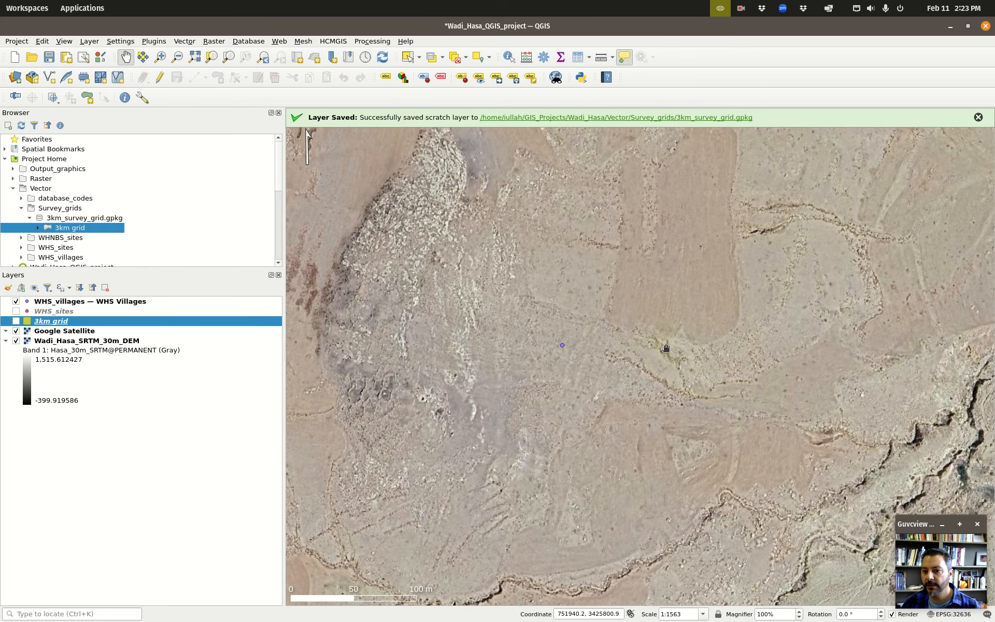
{"action": "scroll", "coordinate": [612, 341], "scroll_direction": "up", "scroll_amount": 1}
{"action": "left_click_drag", "start_coordinate": [489, 257], "coordinate": [599, 507]}
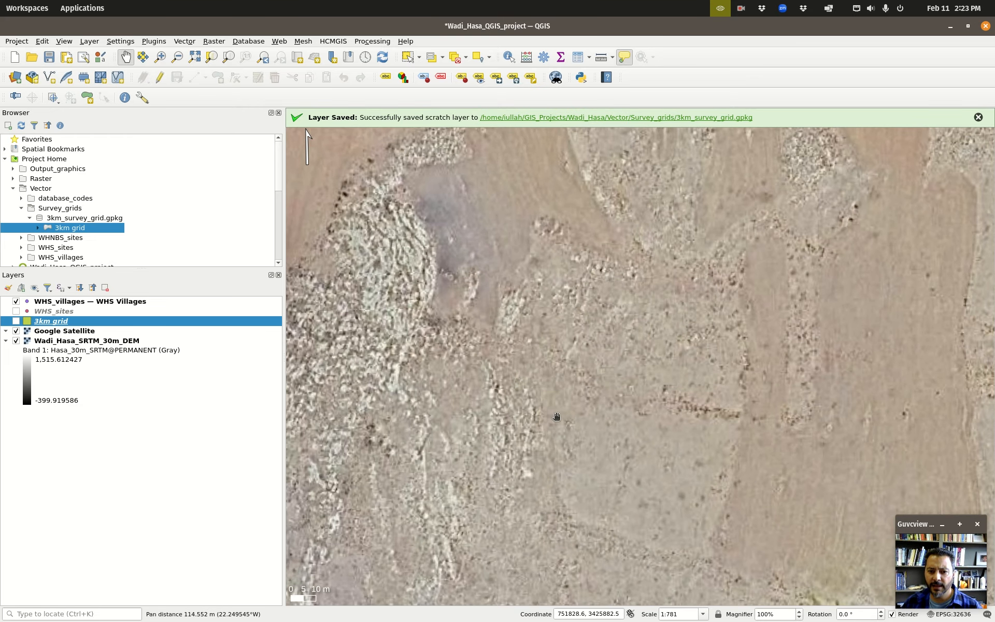
{"action": "scroll", "coordinate": [594, 254], "scroll_direction": "down", "scroll_amount": 3}
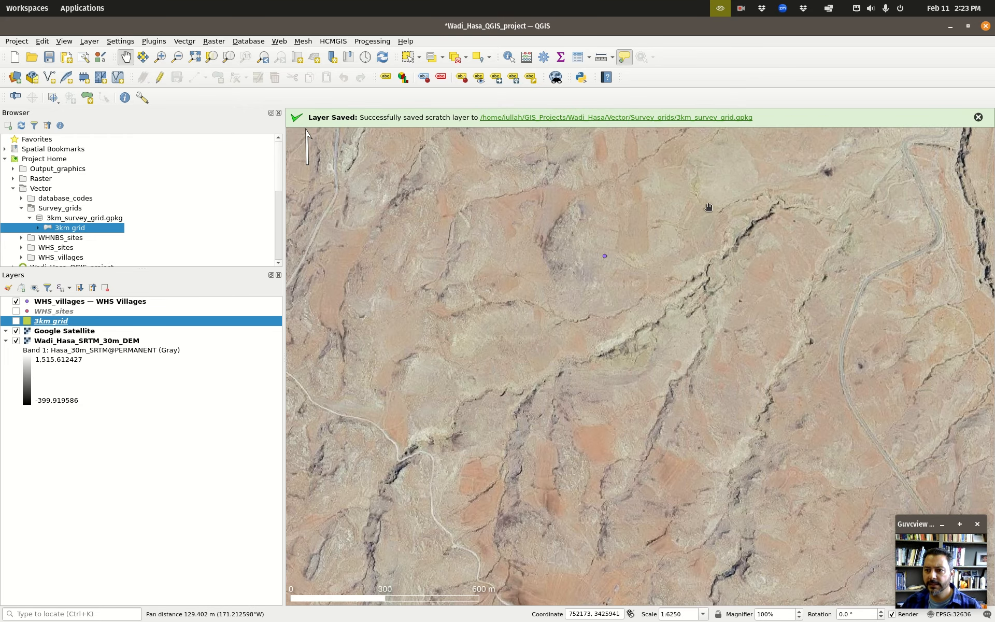
{"action": "scroll", "coordinate": [631, 328], "scroll_direction": "down", "scroll_amount": 2}
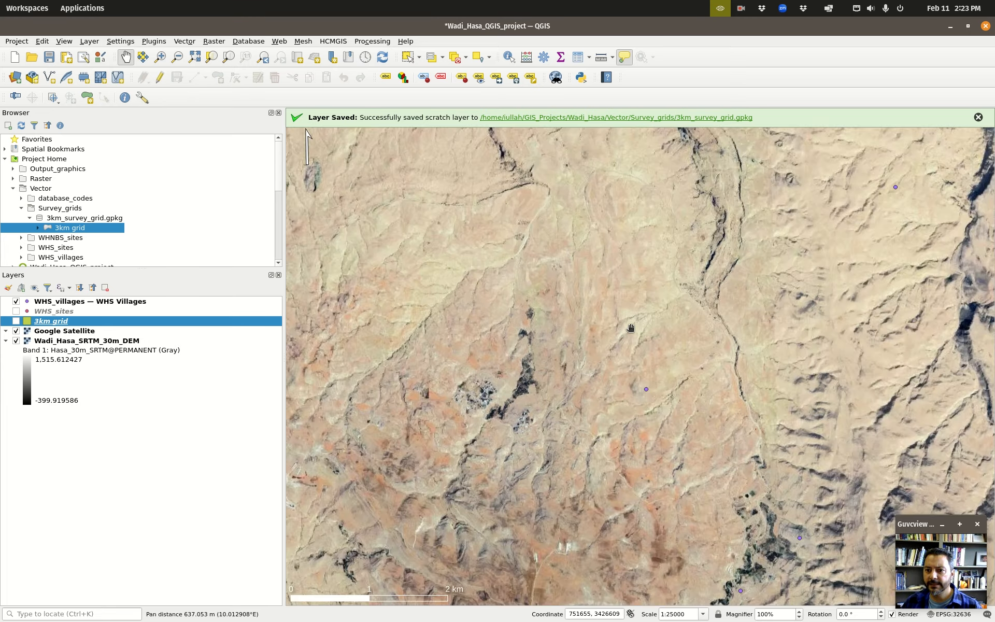
{"action": "scroll", "coordinate": [631, 328], "scroll_direction": "down", "scroll_amount": 1}
{"action": "left_click_drag", "start_coordinate": [742, 268], "coordinate": [636, 350]}
{"action": "scroll", "coordinate": [653, 343], "scroll_direction": "up", "scroll_amount": 2}
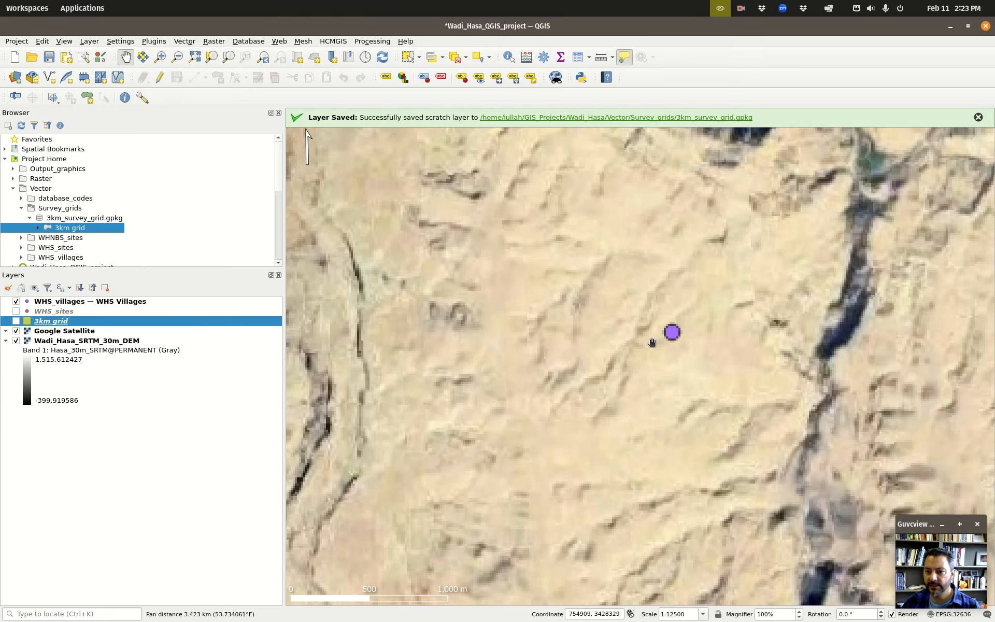
{"action": "scroll", "coordinate": [652, 342], "scroll_direction": "up", "scroll_amount": 4}
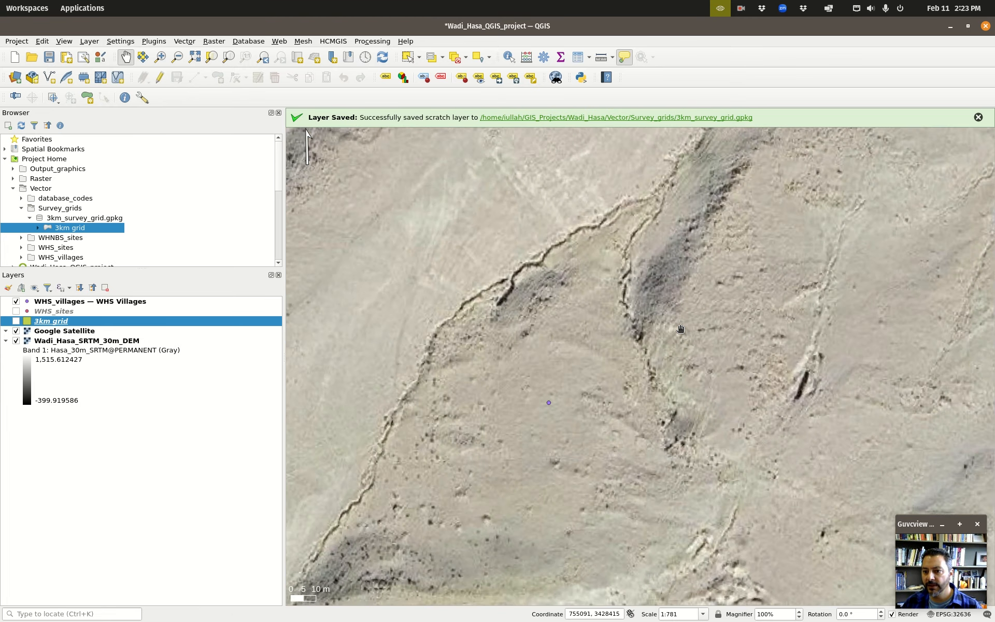
{"action": "scroll", "coordinate": [680, 329], "scroll_direction": "down", "scroll_amount": 1}
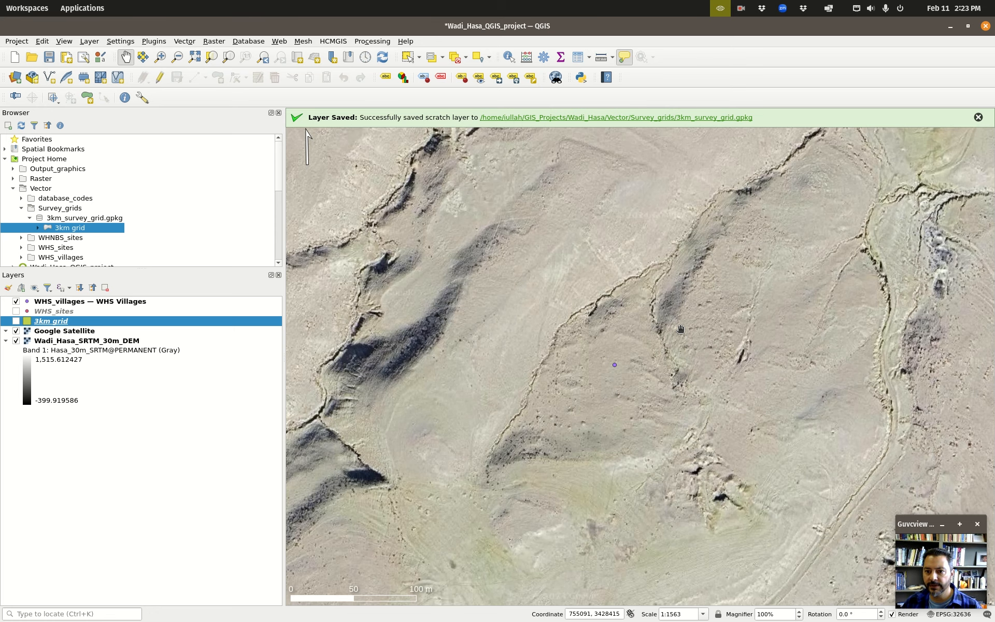
{"action": "scroll", "coordinate": [680, 329], "scroll_direction": "down", "scroll_amount": 5}
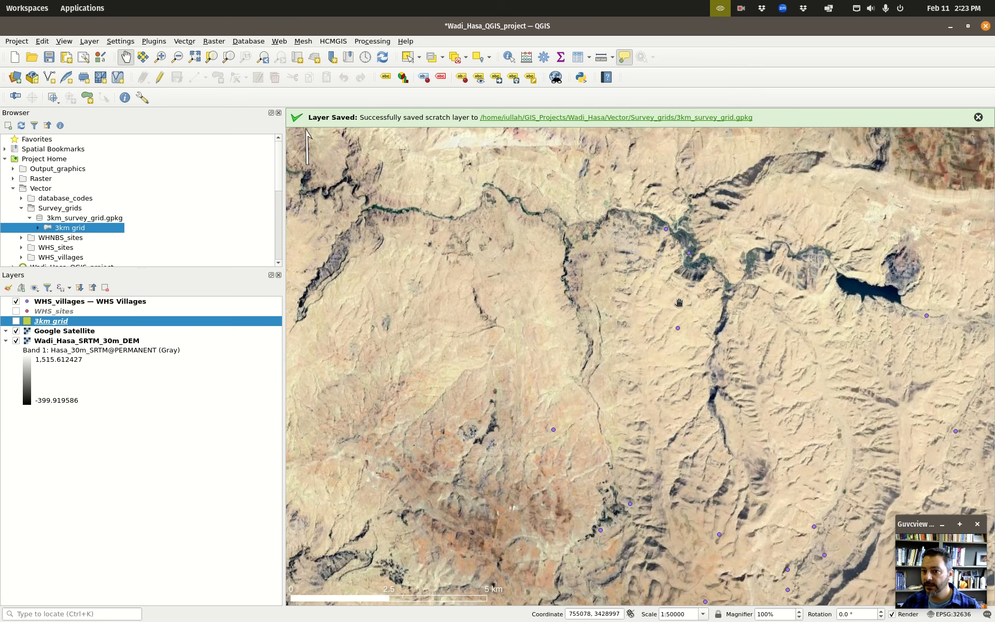
Step: Examine the village point in the green river valley to the north, including the surrounding orchards, roads and buildings
{"action": "left_click_drag", "start_coordinate": [655, 259], "coordinate": [623, 340]}
{"action": "scroll", "coordinate": [641, 322], "scroll_direction": "up", "scroll_amount": 2}
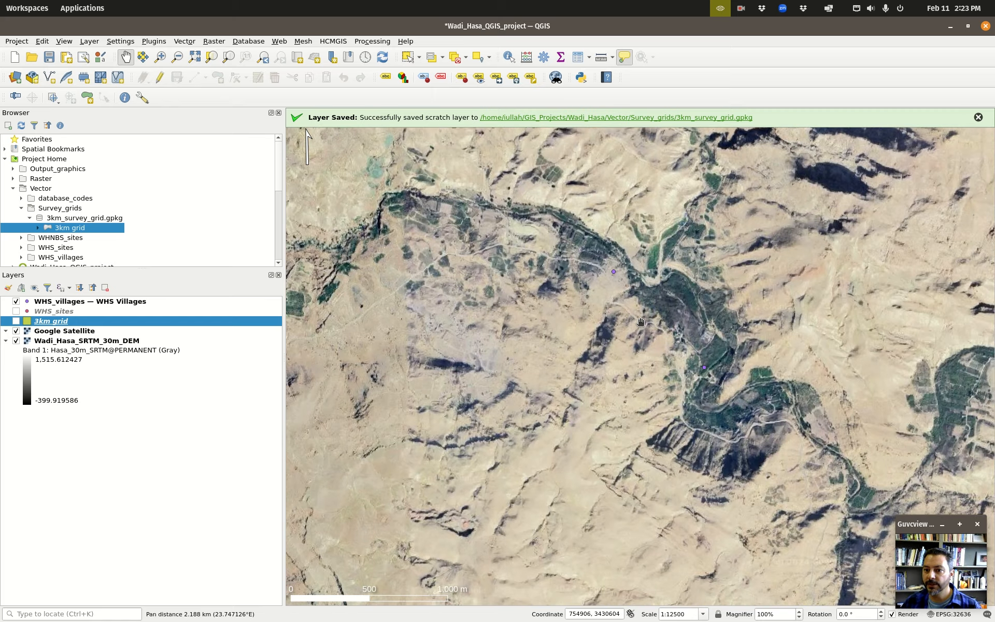
{"action": "scroll", "coordinate": [641, 322], "scroll_direction": "up", "scroll_amount": 1}
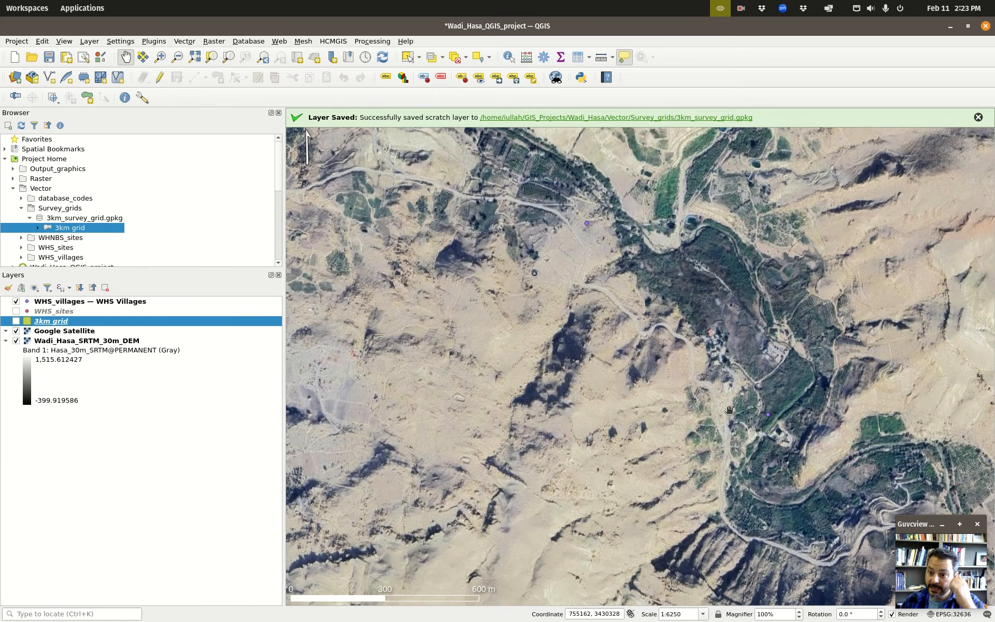
{"action": "scroll", "coordinate": [729, 410], "scroll_direction": "up", "scroll_amount": 2}
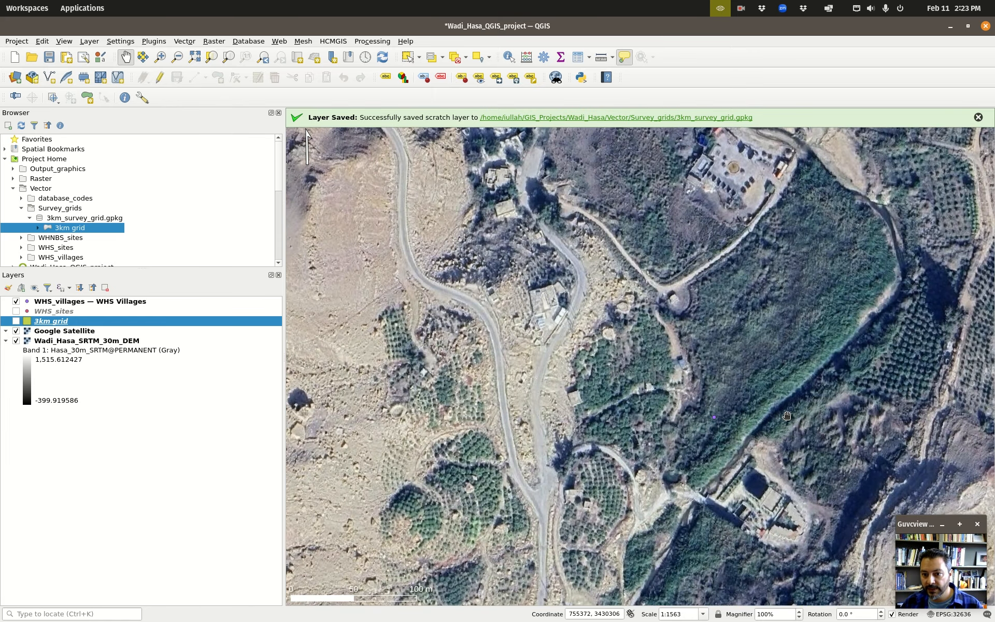
{"action": "left_click_drag", "start_coordinate": [637, 422], "coordinate": [505, 310]}
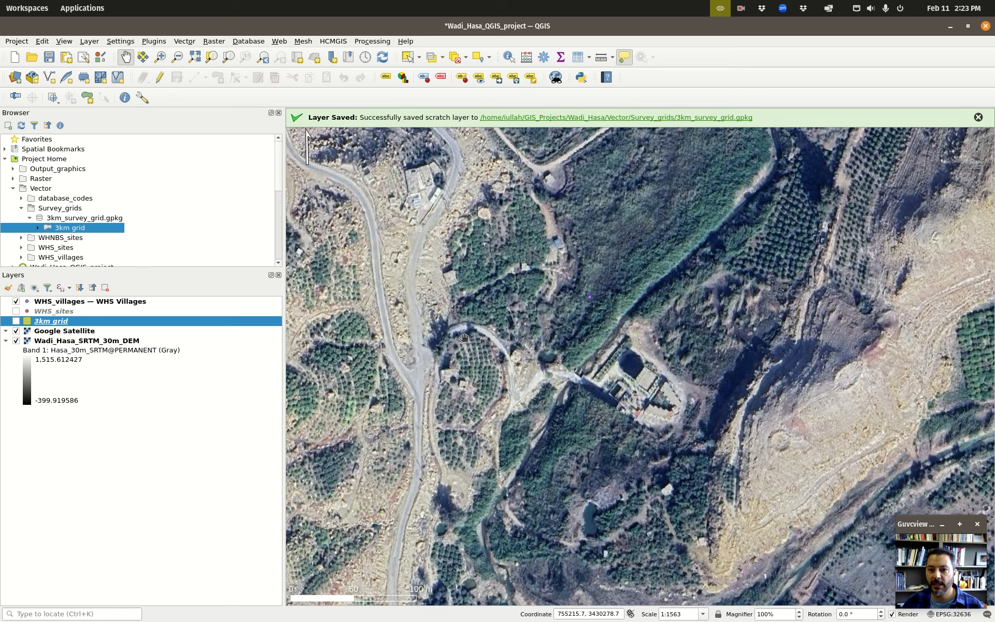
{"action": "left_click_drag", "start_coordinate": [511, 459], "coordinate": [526, 336]}
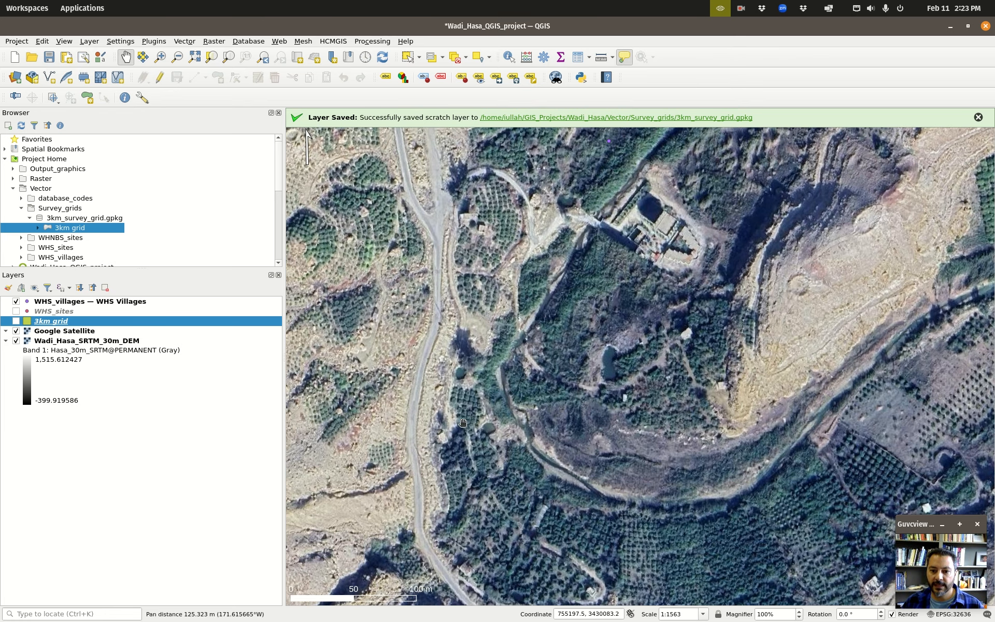
{"action": "left_click_drag", "start_coordinate": [667, 282], "coordinate": [656, 562]}
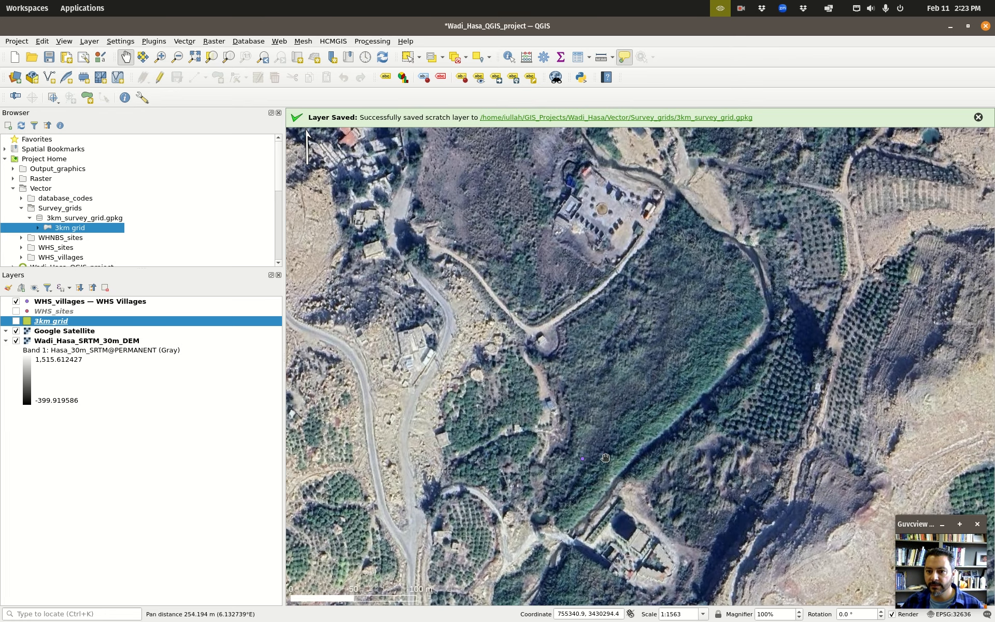
{"action": "scroll", "coordinate": [559, 235], "scroll_direction": "down", "scroll_amount": 6}
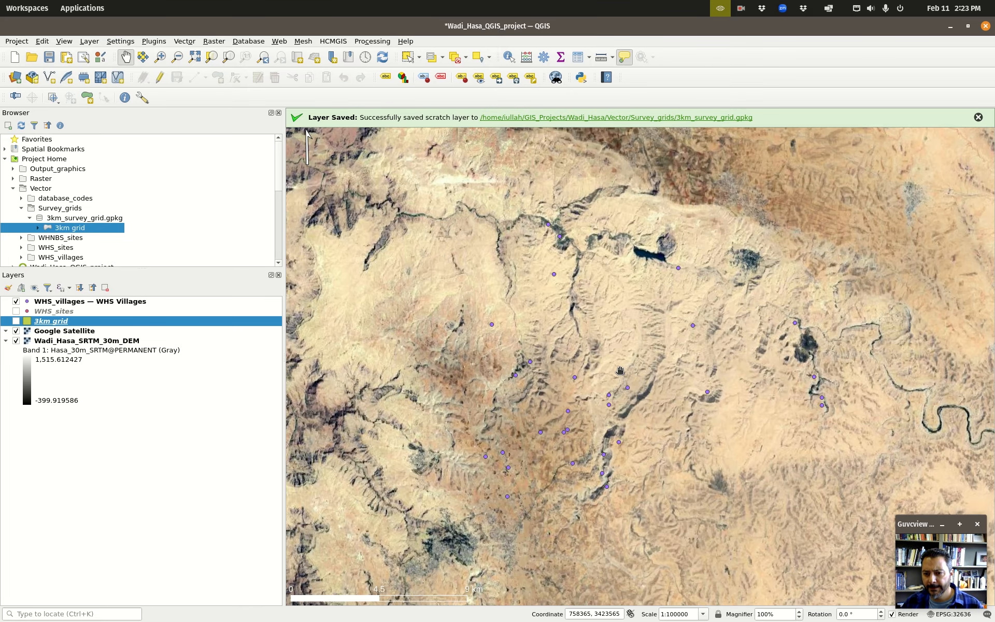
Step: Examine the imagery around the village point beside the paved valley road and the southwestern one near the planted terraces
{"action": "scroll", "coordinate": [621, 382], "scroll_direction": "up", "scroll_amount": 1}
{"action": "scroll", "coordinate": [622, 381], "scroll_direction": "up", "scroll_amount": 3}
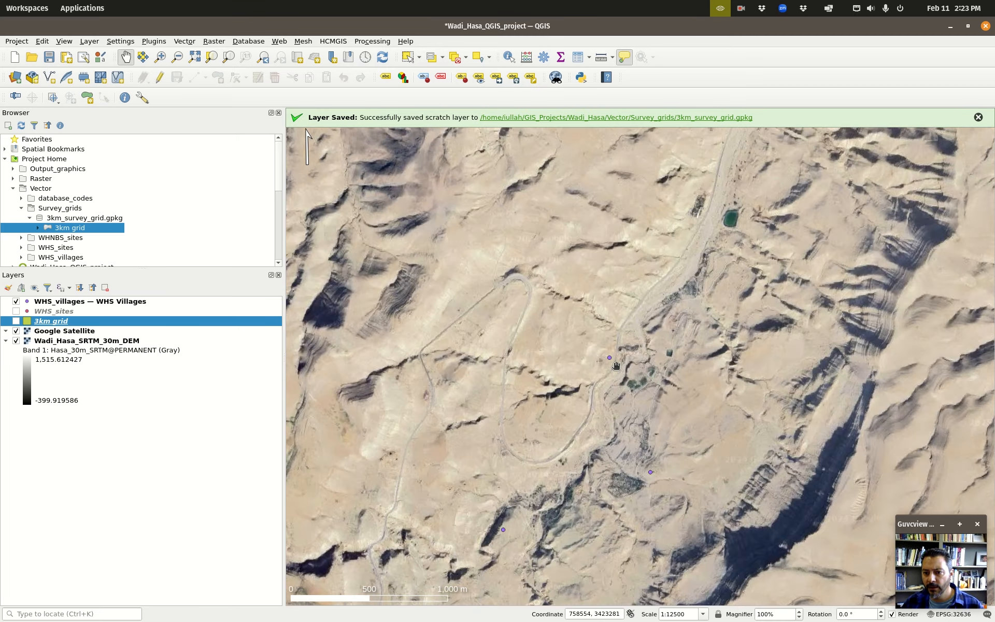
{"action": "scroll", "coordinate": [615, 365], "scroll_direction": "up", "scroll_amount": 2}
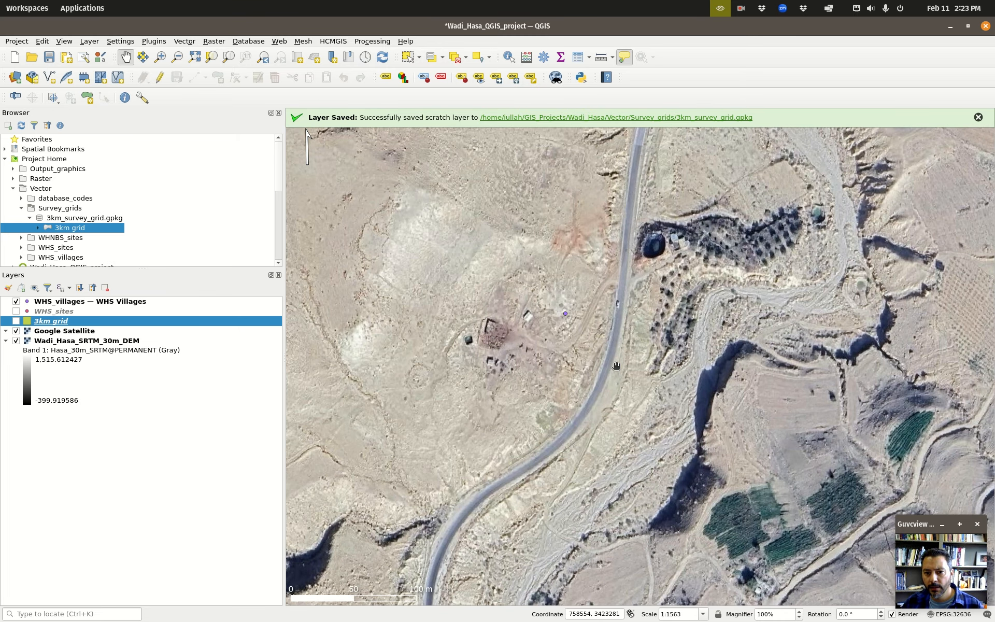
{"action": "scroll", "coordinate": [598, 337], "scroll_direction": "up", "scroll_amount": 1}
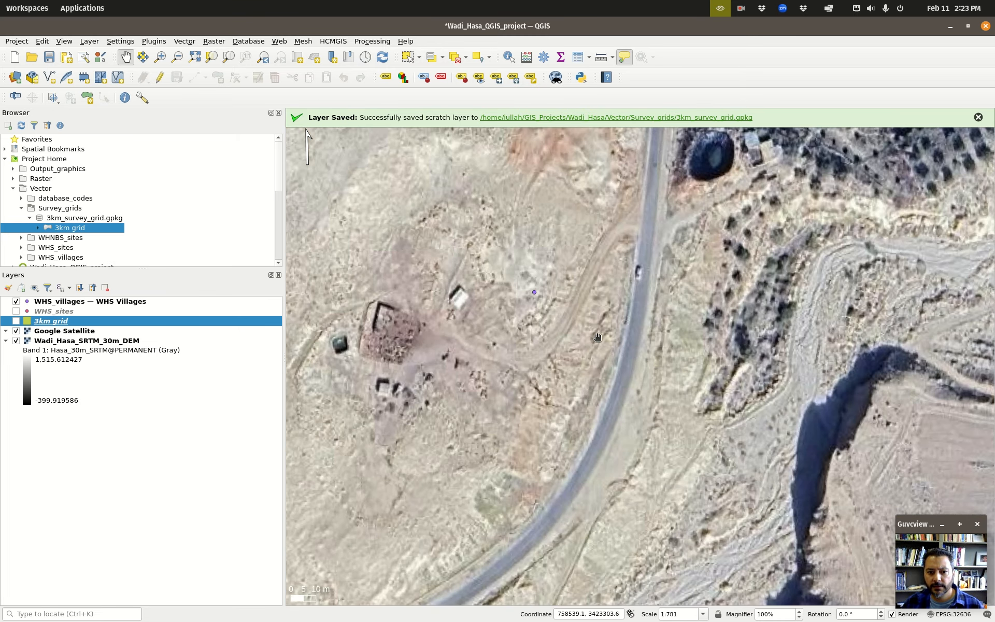
{"action": "scroll", "coordinate": [597, 337], "scroll_direction": "down", "scroll_amount": 7}
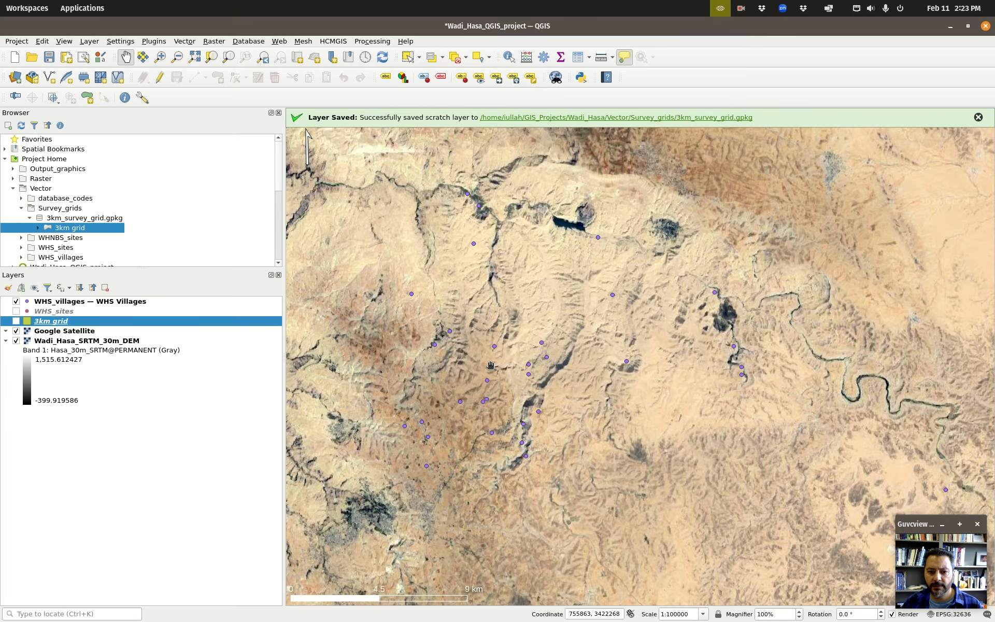
{"action": "left_click_drag", "start_coordinate": [490, 365], "coordinate": [632, 329]}
{"action": "scroll", "coordinate": [541, 257], "scroll_direction": "up", "scroll_amount": 5}
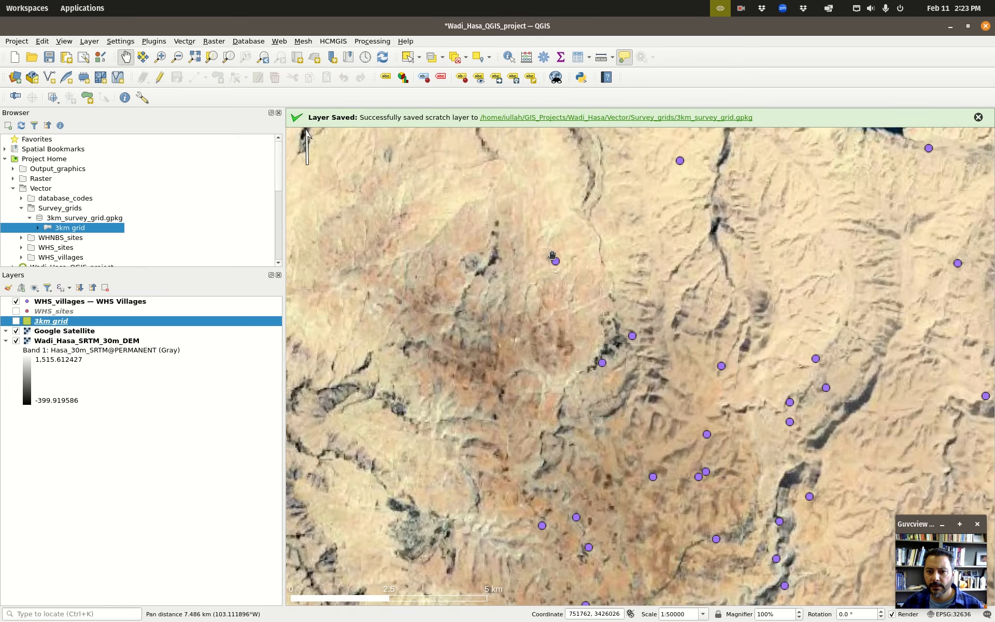
{"action": "scroll", "coordinate": [570, 282], "scroll_direction": "down", "scroll_amount": 5}
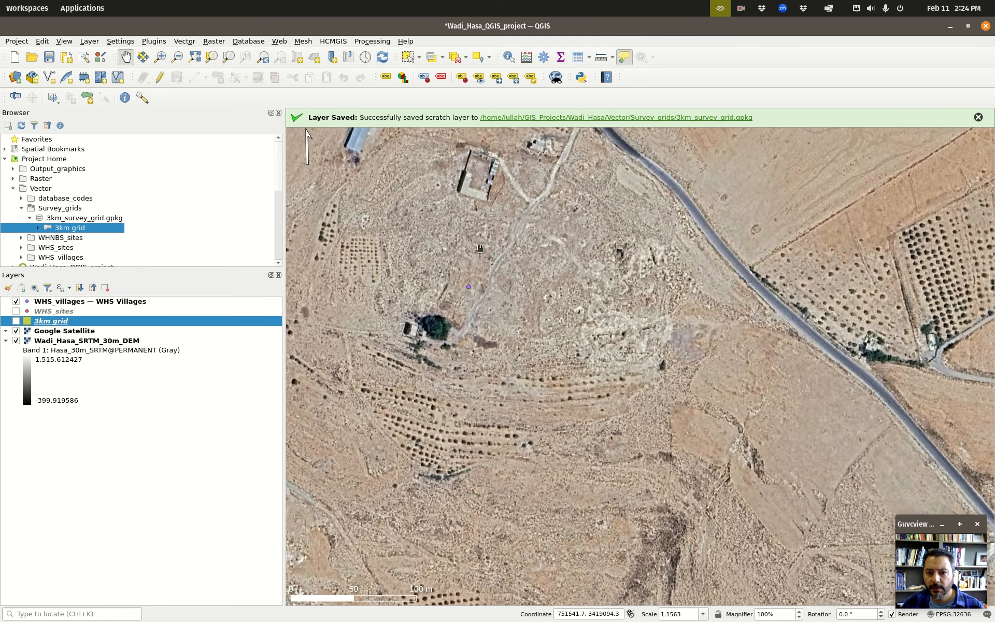
{"action": "left_click_drag", "start_coordinate": [526, 245], "coordinate": [560, 477]}
{"action": "left_click_drag", "start_coordinate": [642, 499], "coordinate": [524, 321]}
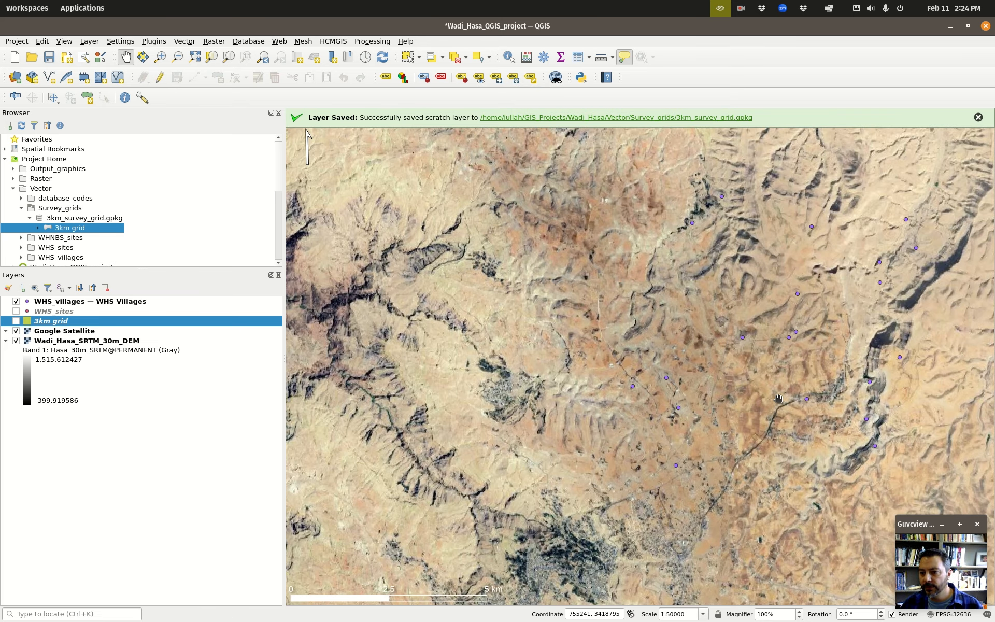
Step: Examine the village point beside the stone enclosure west of the escarpment, and the eastern village points along the vegetated wadi
{"action": "left_click_drag", "start_coordinate": [779, 398], "coordinate": [583, 431]}
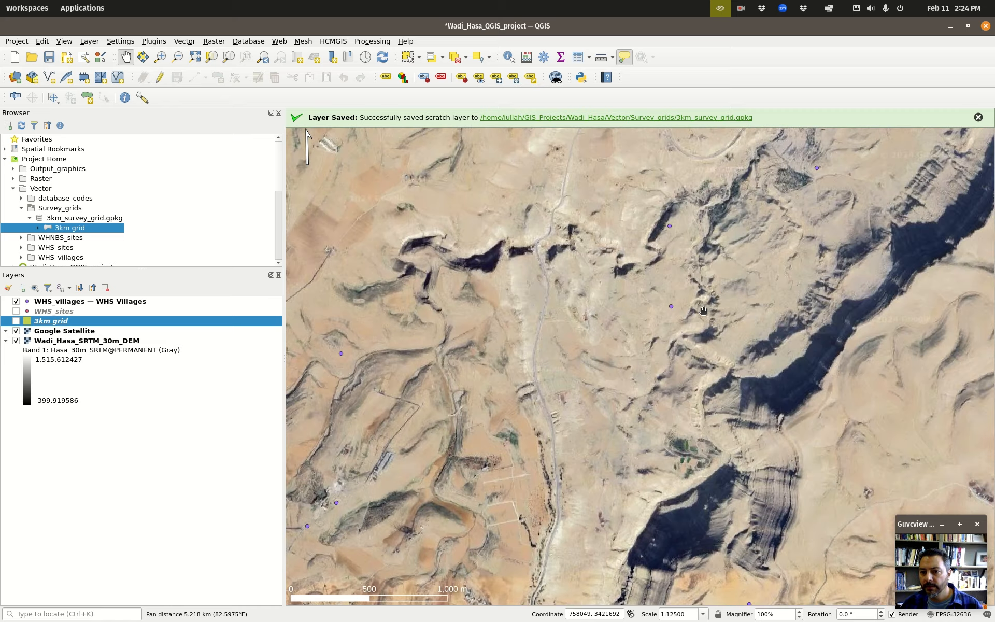
{"action": "left_click_drag", "start_coordinate": [791, 193], "coordinate": [667, 309]}
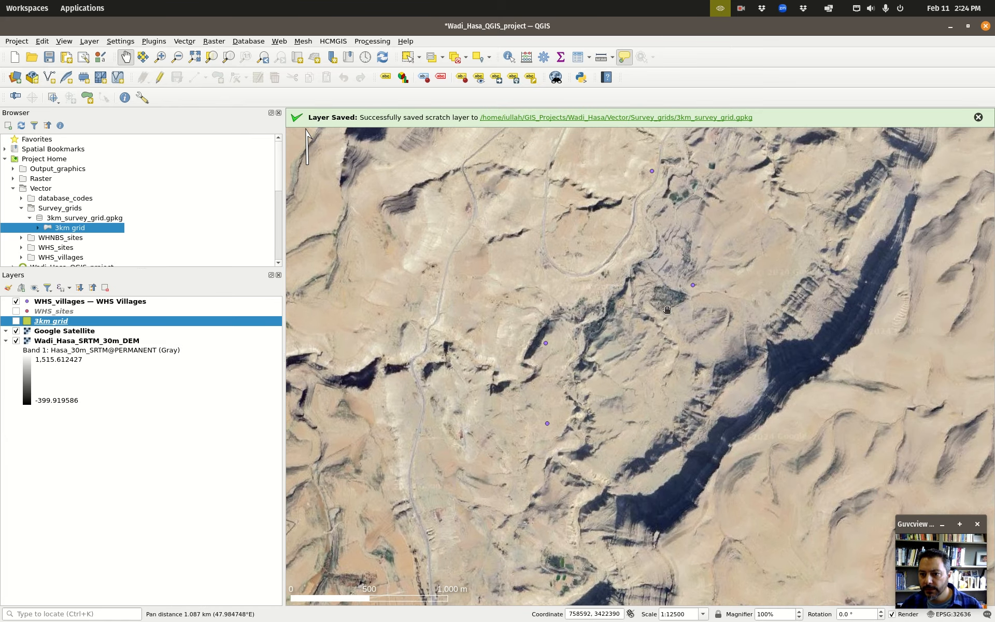
{"action": "scroll", "coordinate": [702, 280], "scroll_direction": "up", "scroll_amount": 2}
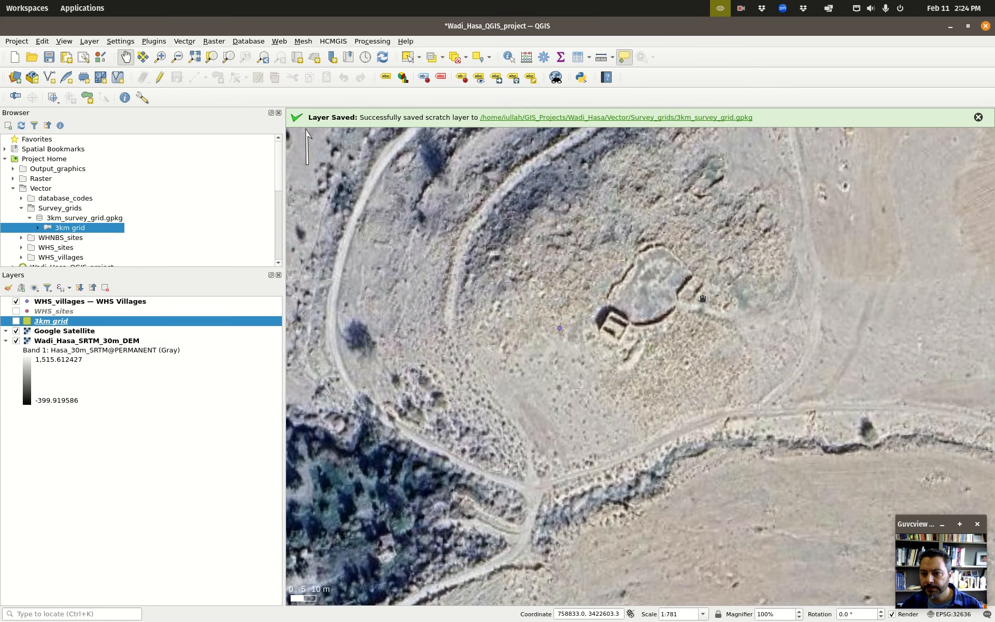
{"action": "scroll", "coordinate": [702, 298], "scroll_direction": "down", "scroll_amount": 8}
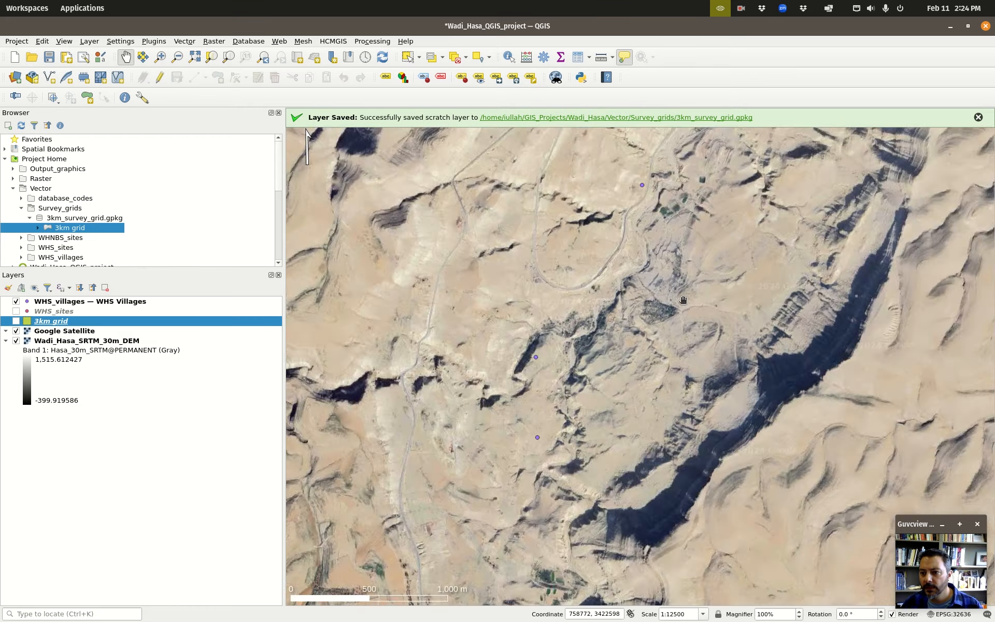
{"action": "scroll", "coordinate": [759, 299], "scroll_direction": "up", "scroll_amount": 5}
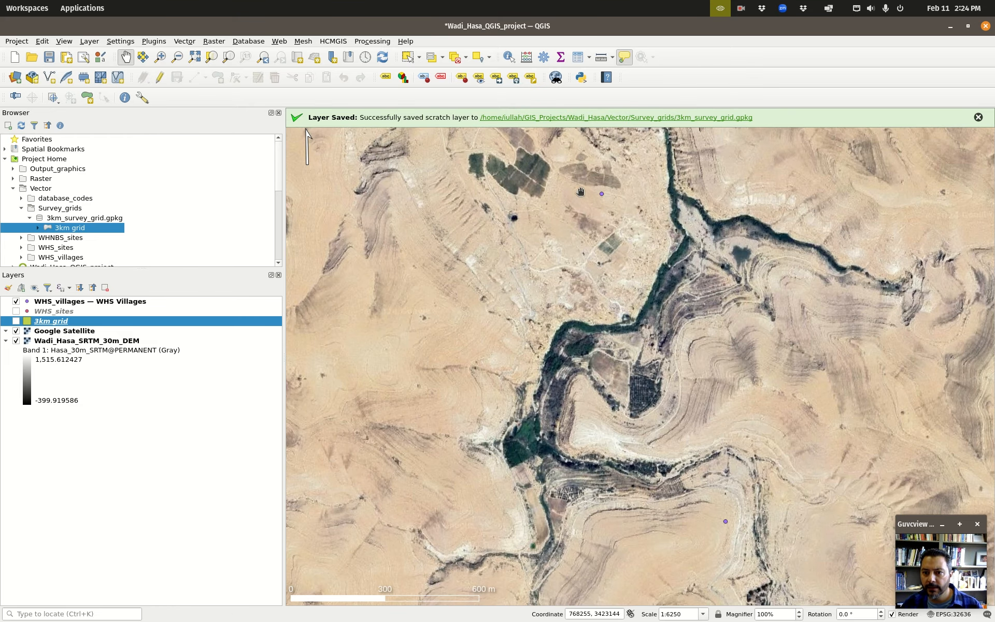
{"action": "scroll", "coordinate": [602, 186], "scroll_direction": "up", "scroll_amount": 2}
{"action": "scroll", "coordinate": [602, 186], "scroll_direction": "down", "scroll_amount": 1}
{"action": "scroll", "coordinate": [603, 186], "scroll_direction": "up", "scroll_amount": 1}
{"action": "scroll", "coordinate": [602, 186], "scroll_direction": "down", "scroll_amount": 2}
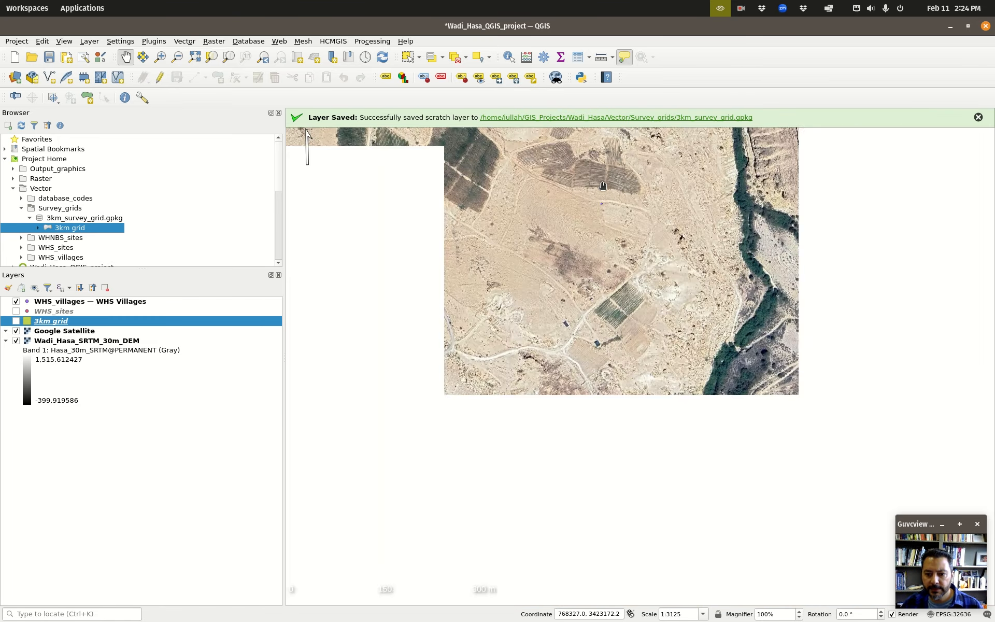
{"action": "scroll", "coordinate": [669, 418], "scroll_direction": "up", "scroll_amount": 2}
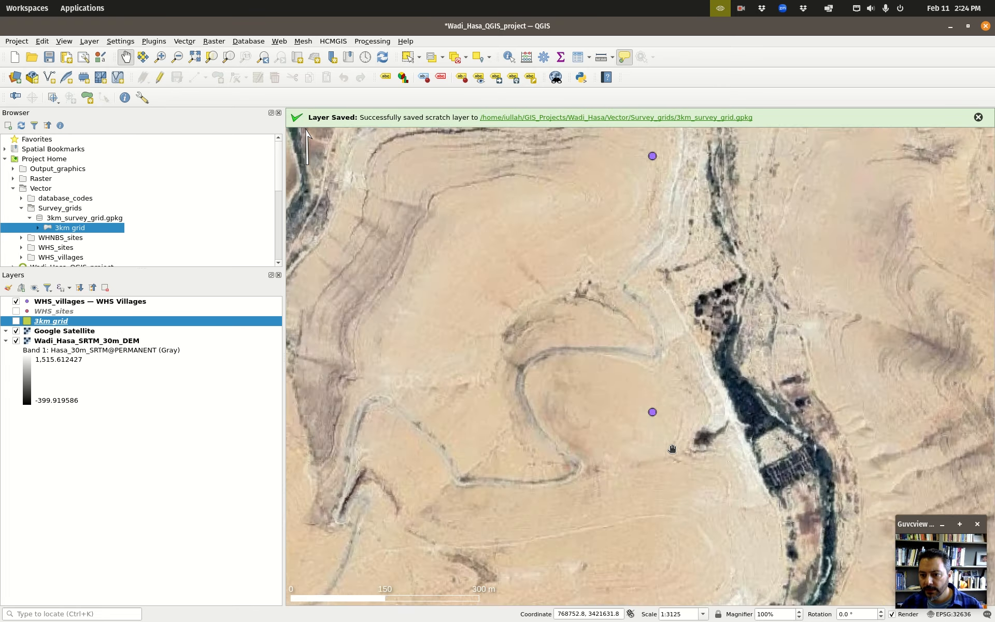
{"action": "left_click_drag", "start_coordinate": [640, 415], "coordinate": [639, 279]}
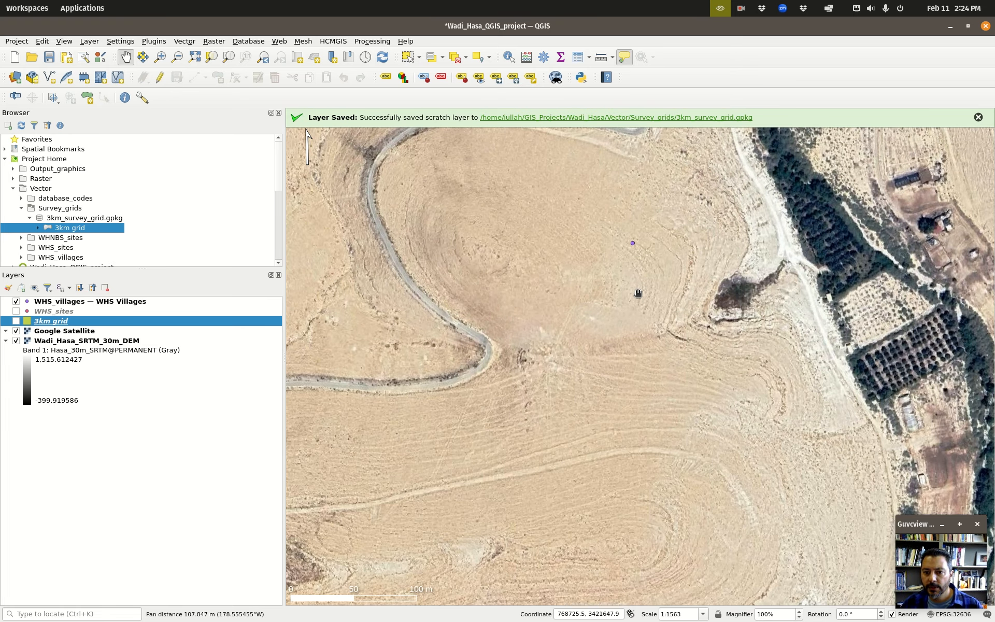
{"action": "left_click", "coordinate": [741, 10]}
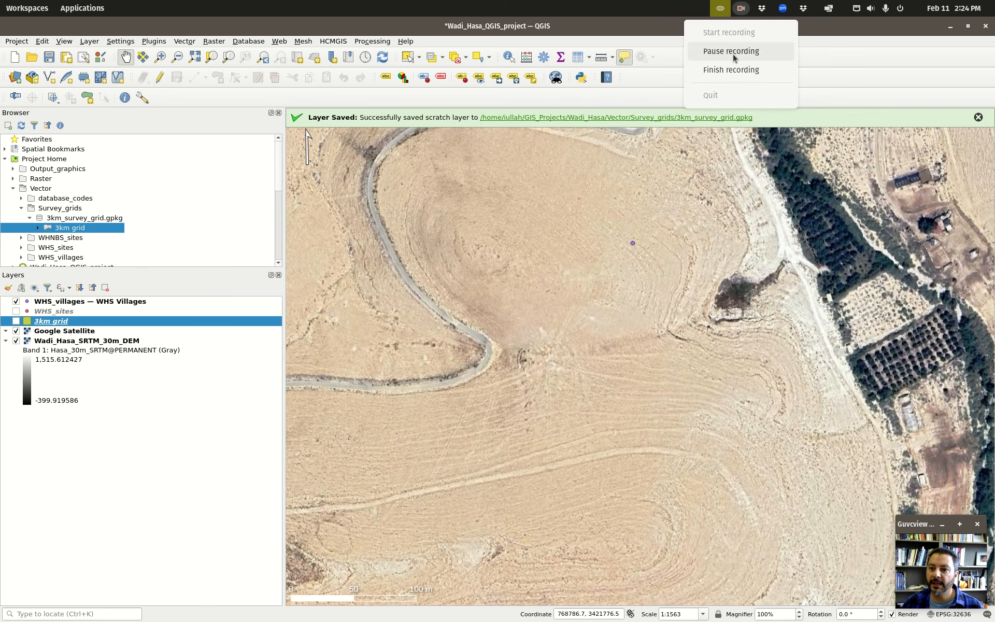
{"action": "left_click", "coordinate": [731, 51]}
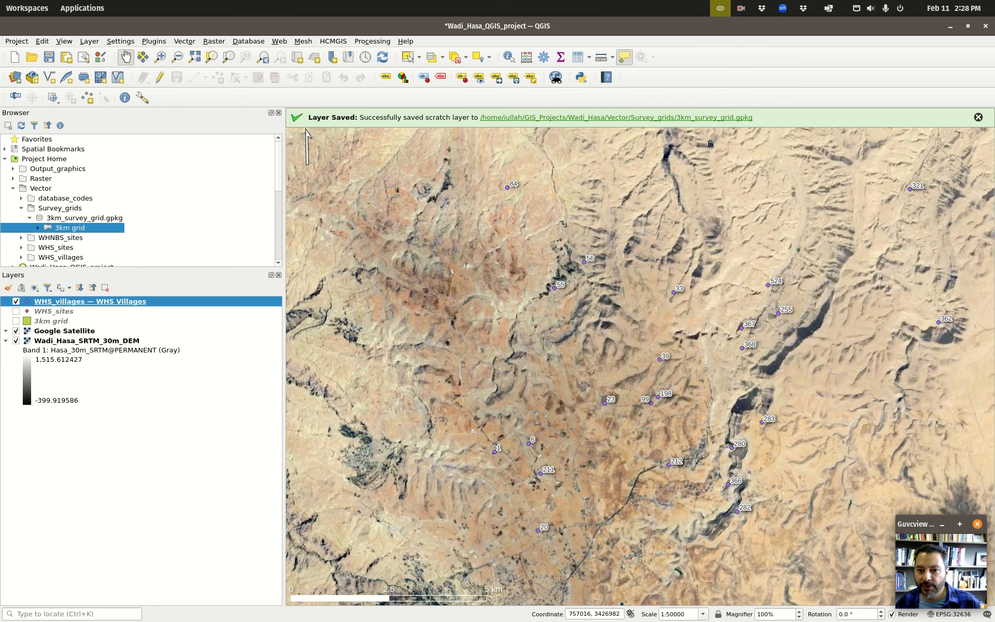
Step: Review the distribution of the labelled village points across the region and around the central cluster at 1:50000
{"action": "scroll", "coordinate": [611, 329], "scroll_direction": "down", "scroll_amount": 2}
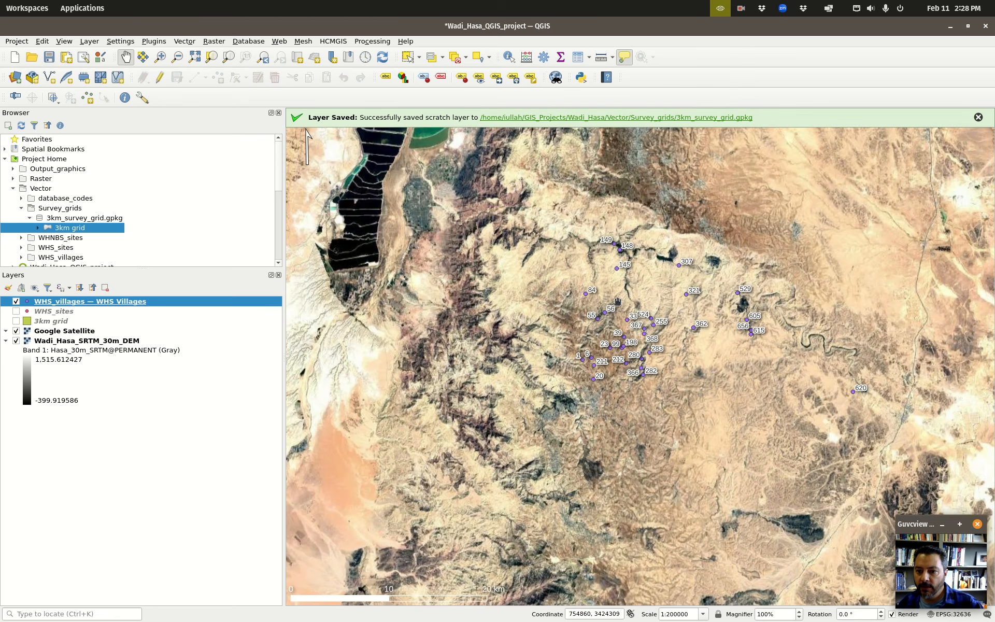
{"action": "scroll", "coordinate": [598, 310], "scroll_direction": "up", "scroll_amount": 1}
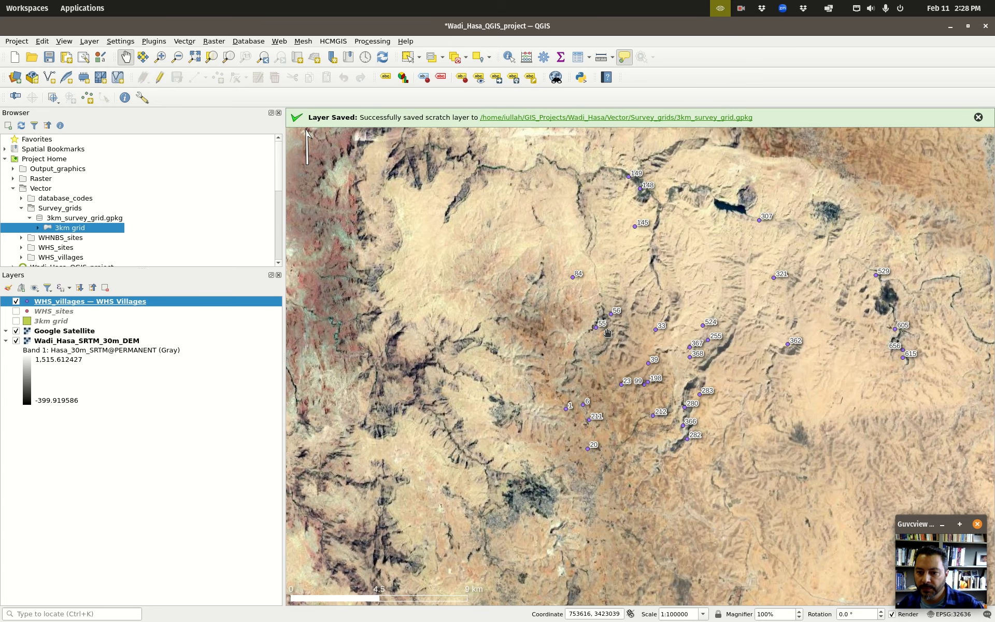
{"action": "scroll", "coordinate": [607, 332], "scroll_direction": "up", "scroll_amount": 1}
{"action": "left_click_drag", "start_coordinate": [691, 387], "coordinate": [654, 367]}
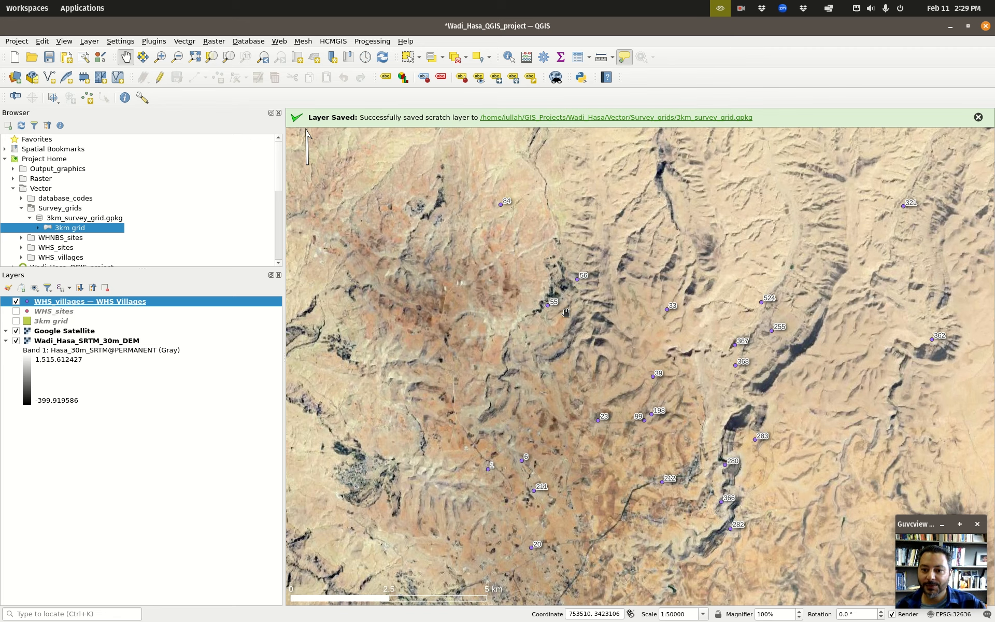
Step: Examine the satellite imagery around village point 23, including the ruins, orchards and surrounding roads
{"action": "scroll", "coordinate": [604, 426], "scroll_direction": "up", "scroll_amount": 3}
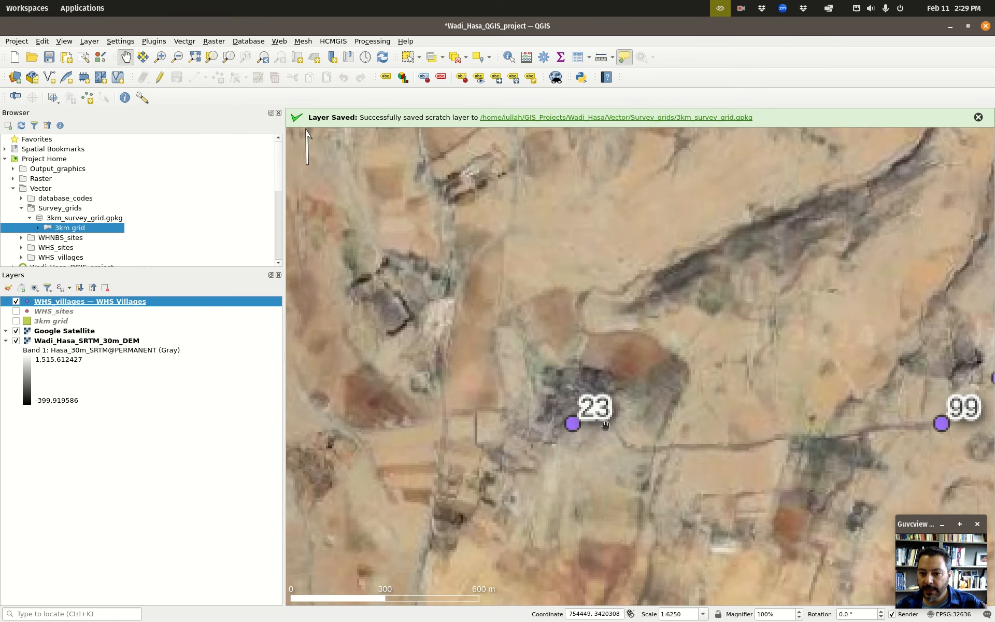
{"action": "scroll", "coordinate": [576, 428], "scroll_direction": "up", "scroll_amount": 1}
{"action": "scroll", "coordinate": [571, 423], "scroll_direction": "up", "scroll_amount": 1}
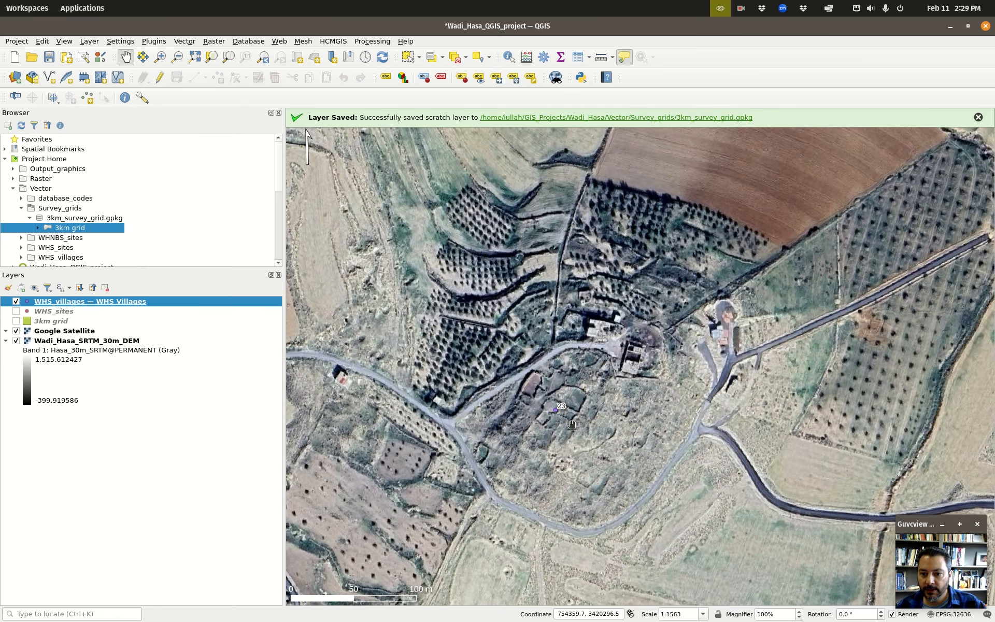
{"action": "left_click_drag", "start_coordinate": [597, 412], "coordinate": [623, 373]}
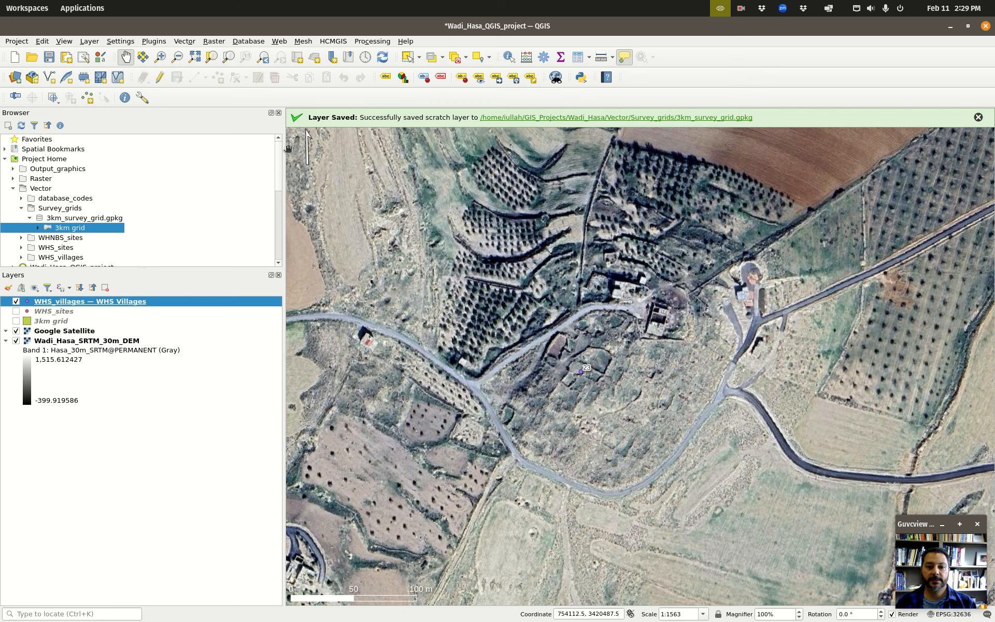
Step: Set up a Buffer of the WHS_villages layer with a distance of 500 meters
{"action": "left_click", "coordinate": [187, 42]}
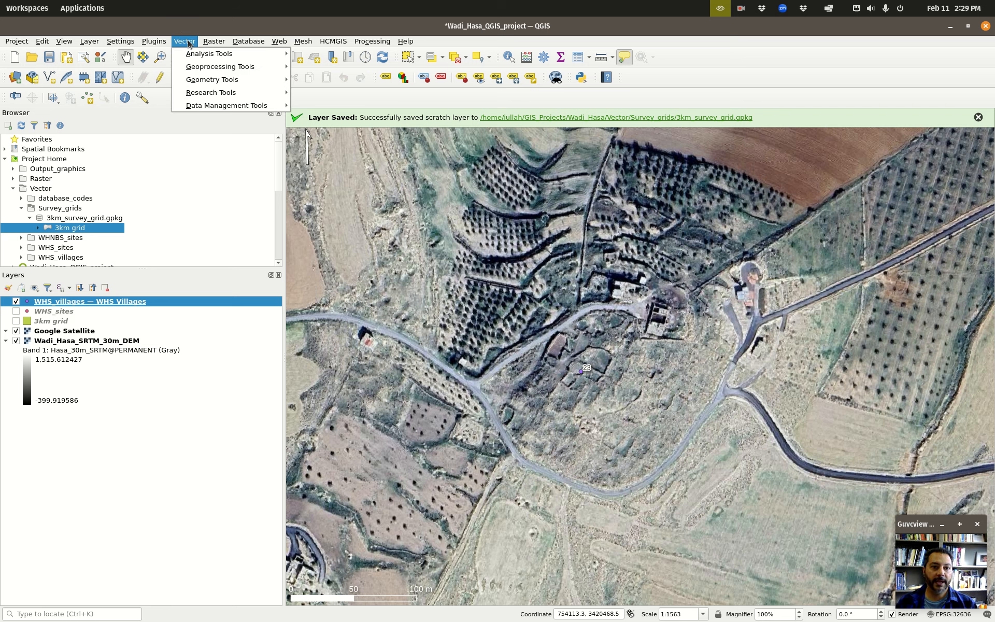
{"action": "mouse_move", "coordinate": [190, 56]}
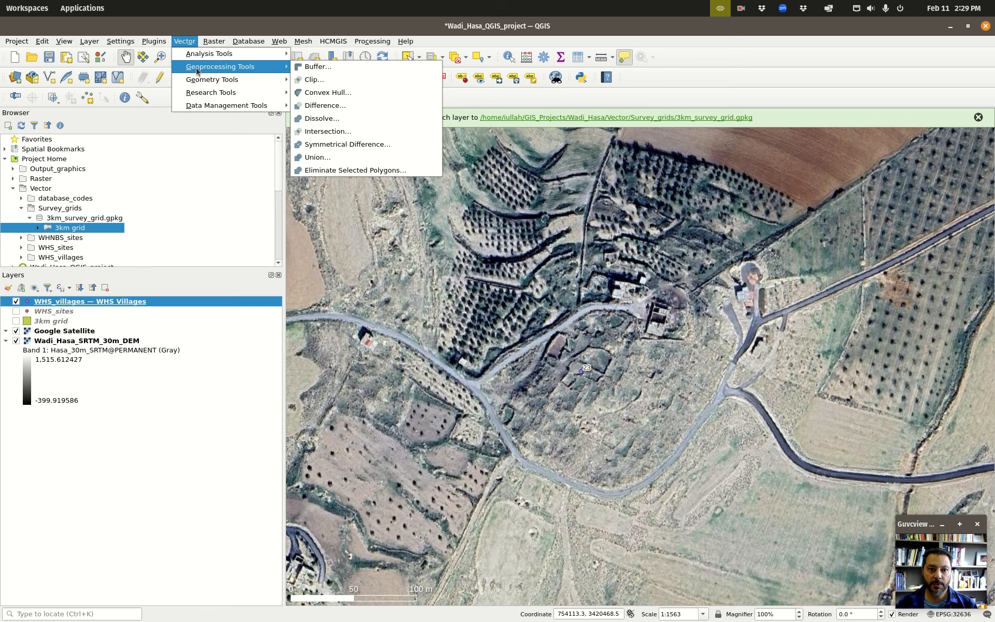
{"action": "left_click", "coordinate": [317, 68]}
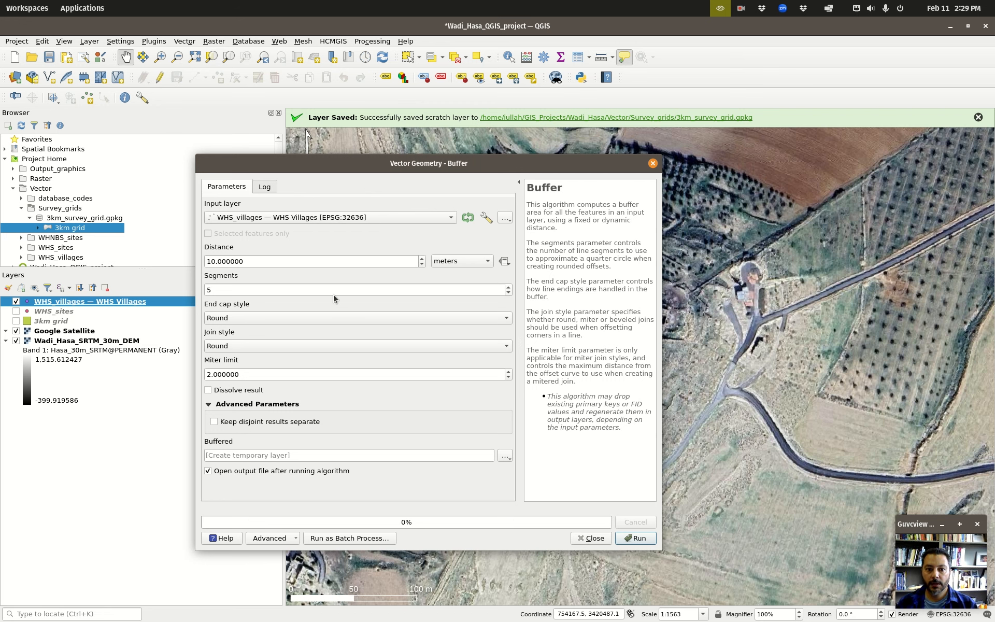
{"action": "left_click_drag", "start_coordinate": [335, 165], "coordinate": [299, 157]}
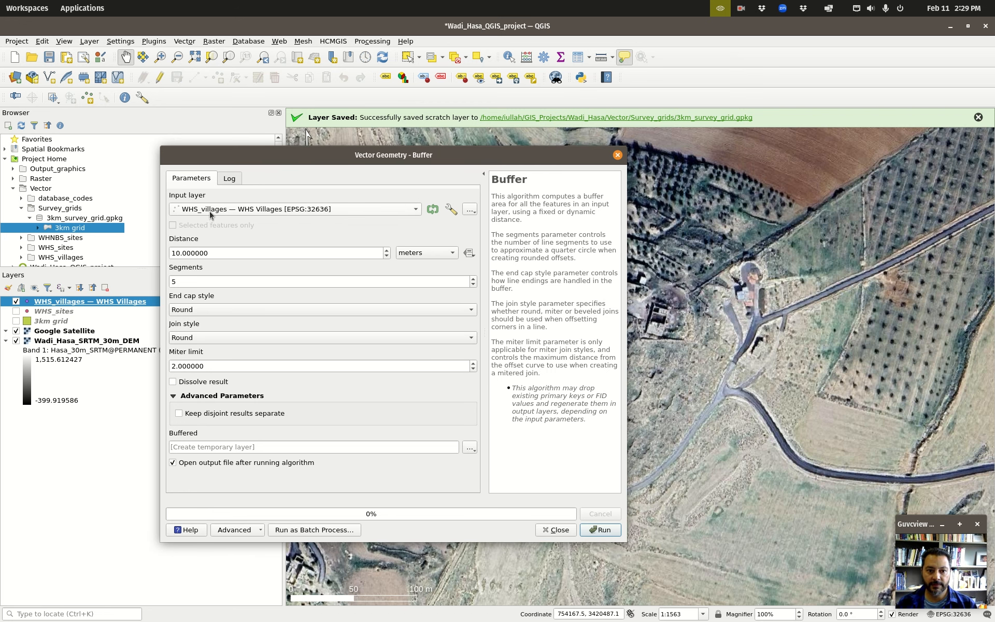
{"action": "left_click", "coordinate": [416, 210]}
{"action": "left_click", "coordinate": [416, 210]}
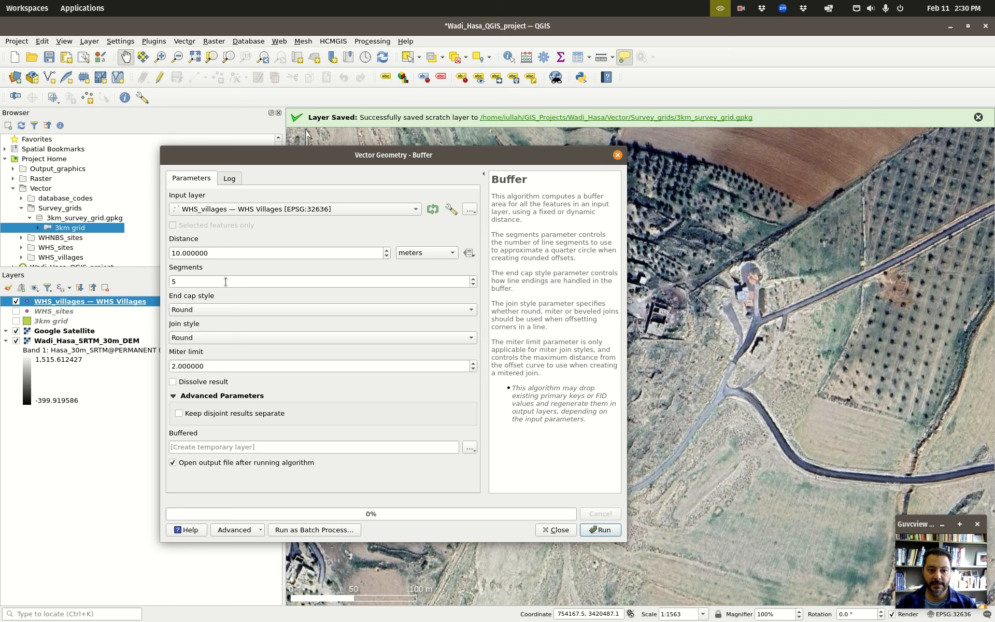
{"action": "left_click", "coordinate": [427, 254]}
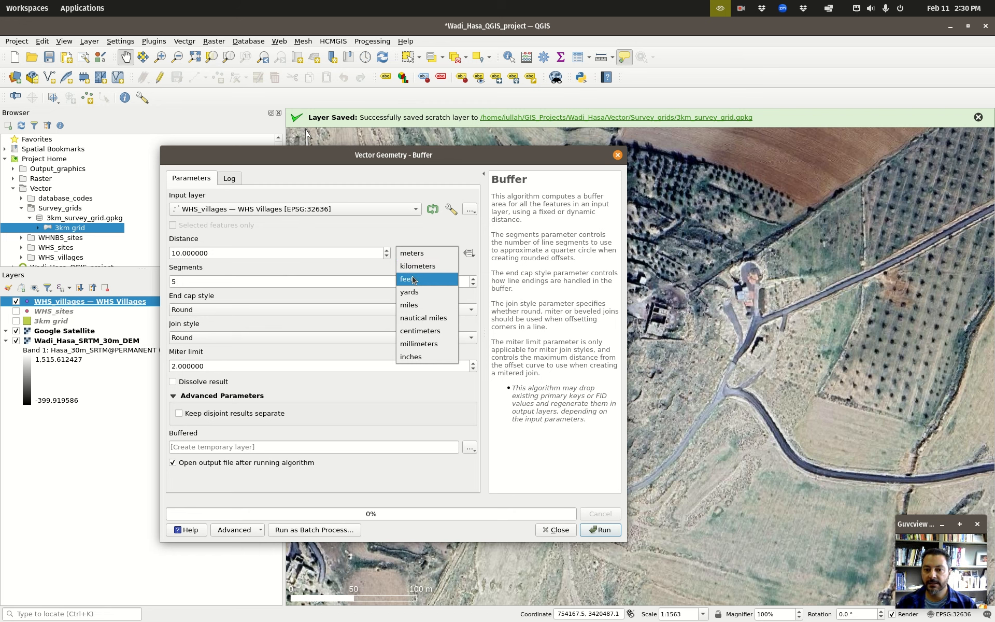
{"action": "left_click", "coordinate": [398, 227]}
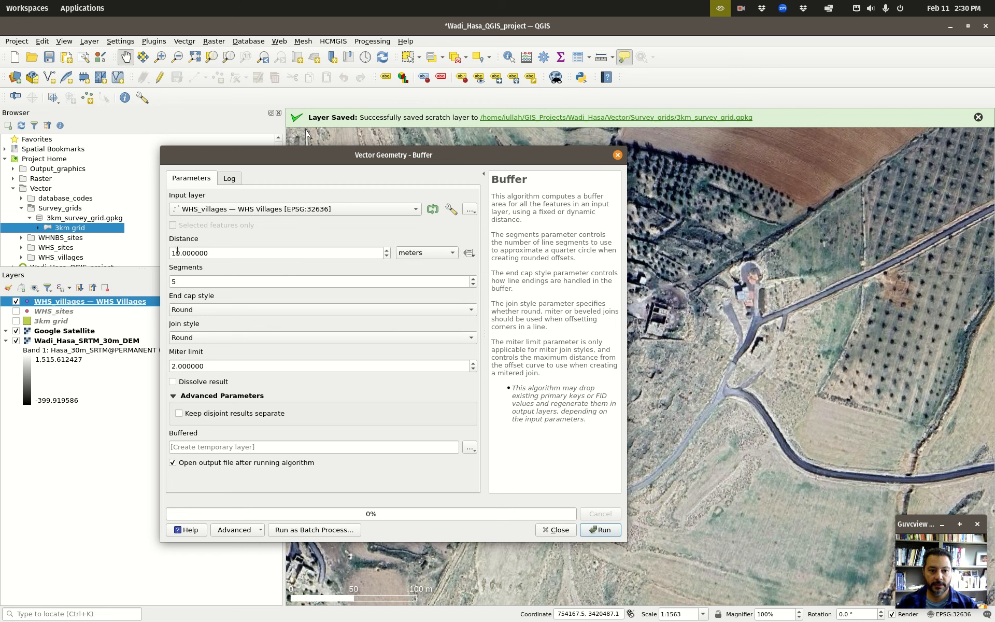
{"action": "left_click_drag", "start_coordinate": [179, 253], "coordinate": [170, 253]}
{"action": "type", "text": "500"}
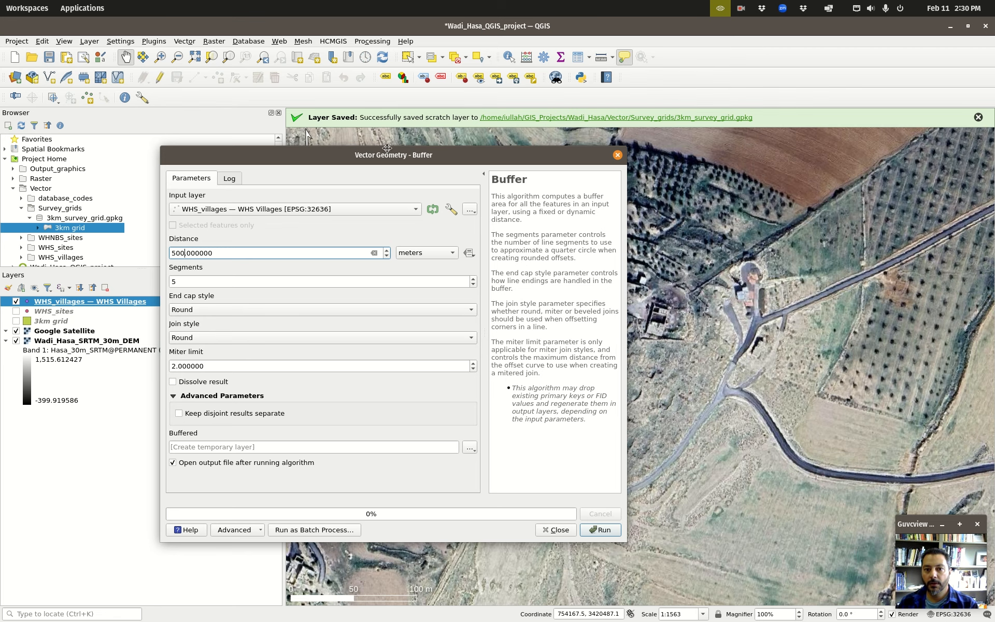
Step: Run the 500-meter buffer to a temporary layer and examine the polygon outline around village point 23
{"action": "left_click_drag", "start_coordinate": [387, 148], "coordinate": [994, 137]}
{"action": "left_click_drag", "start_coordinate": [994, 207], "coordinate": [720, 191]}
{"action": "left_click_drag", "start_coordinate": [726, 173], "coordinate": [699, 166]}
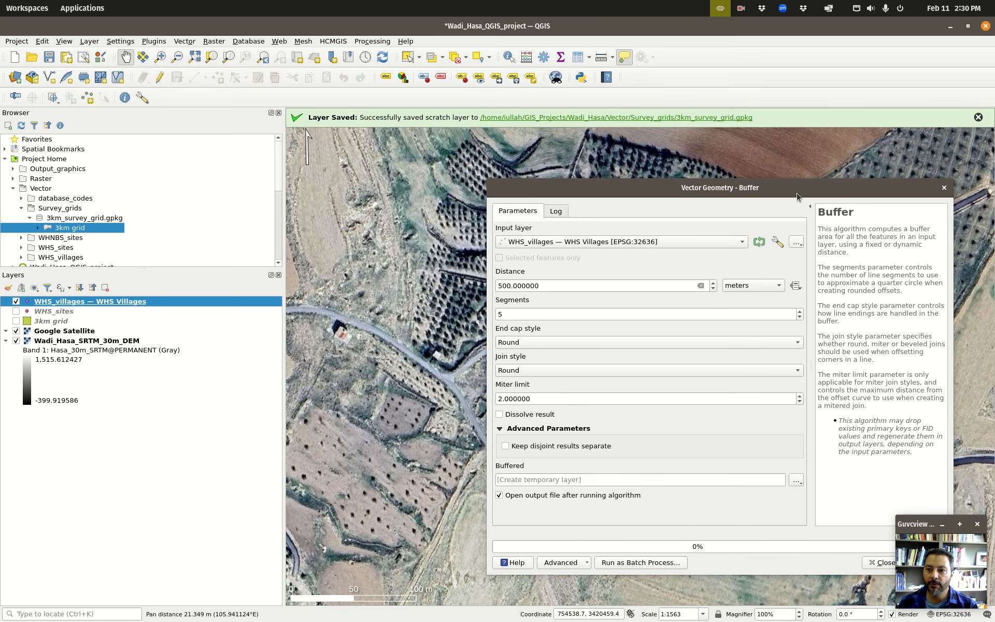
{"action": "left_click_drag", "start_coordinate": [796, 196], "coordinate": [504, 184]}
{"action": "left_click", "coordinate": [636, 551]}
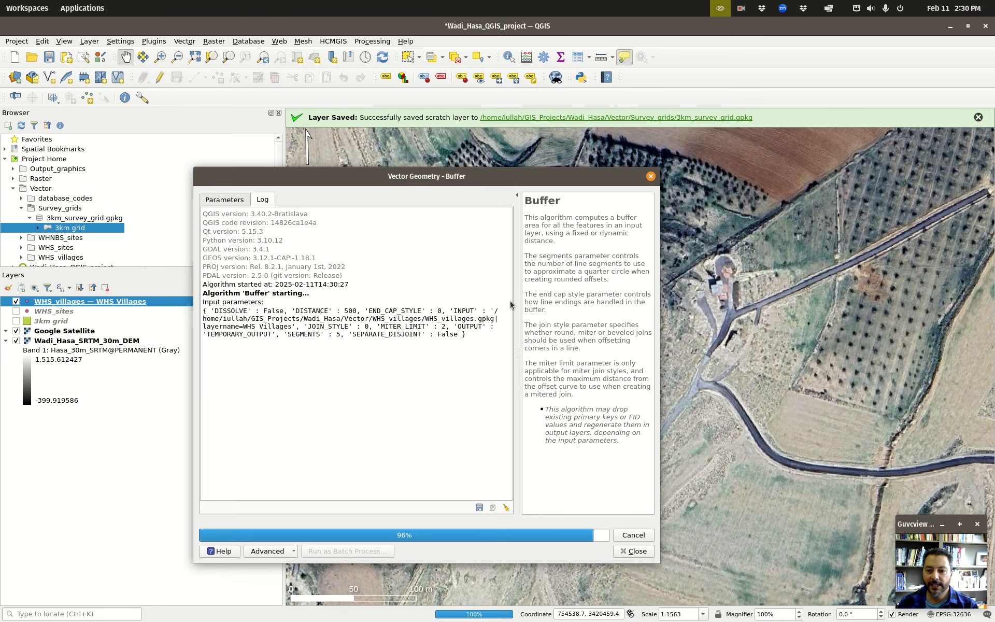
{"action": "left_click_drag", "start_coordinate": [420, 180], "coordinate": [994, 207]}
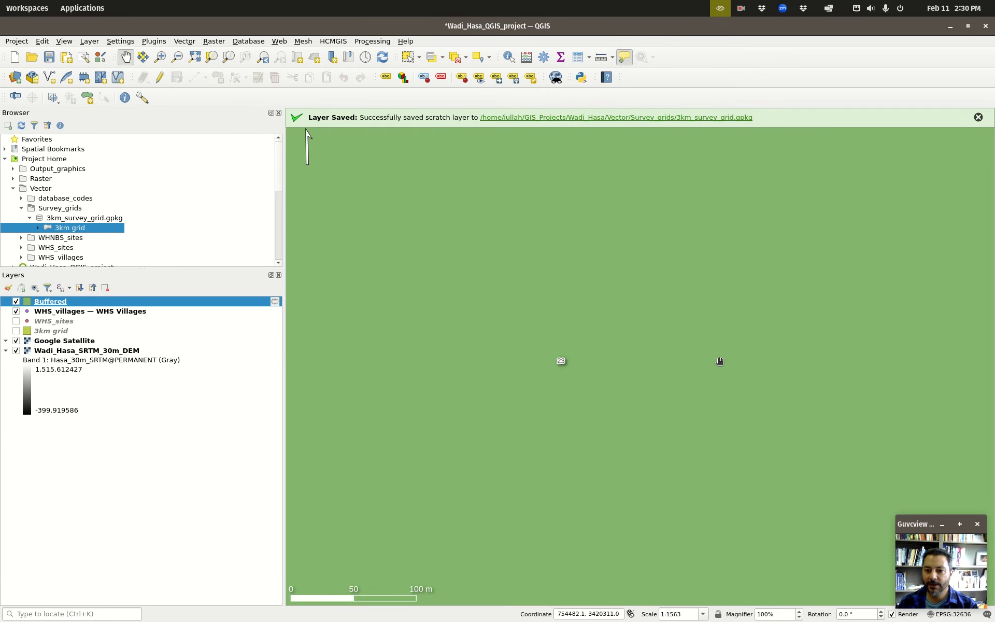
{"action": "scroll", "coordinate": [720, 361], "scroll_direction": "down", "scroll_amount": 2}
{"action": "scroll", "coordinate": [717, 359], "scroll_direction": "up", "scroll_amount": 1}
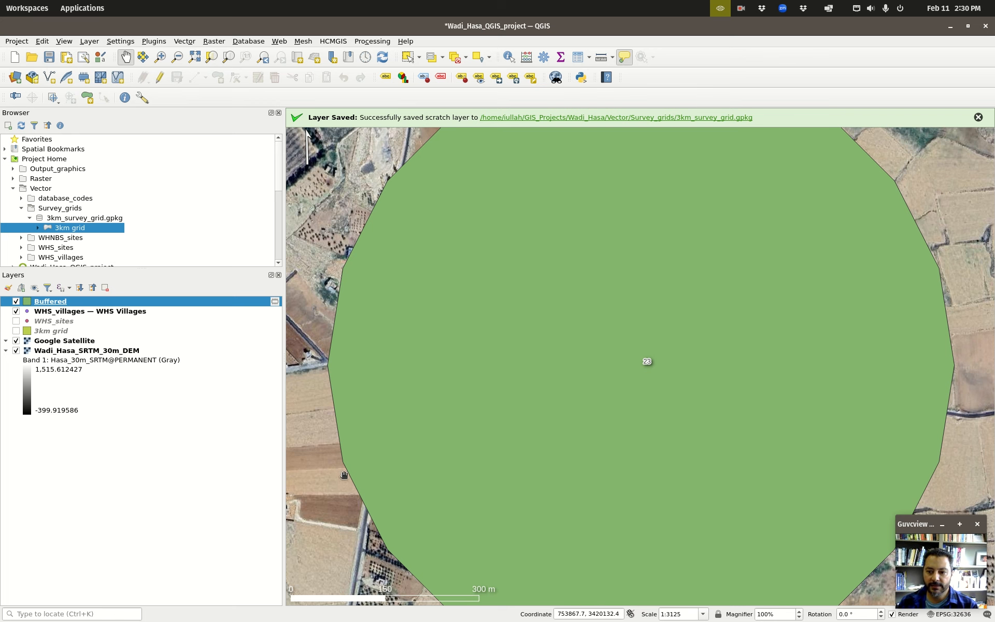
{"action": "scroll", "coordinate": [420, 429], "scroll_direction": "down", "scroll_amount": 1}
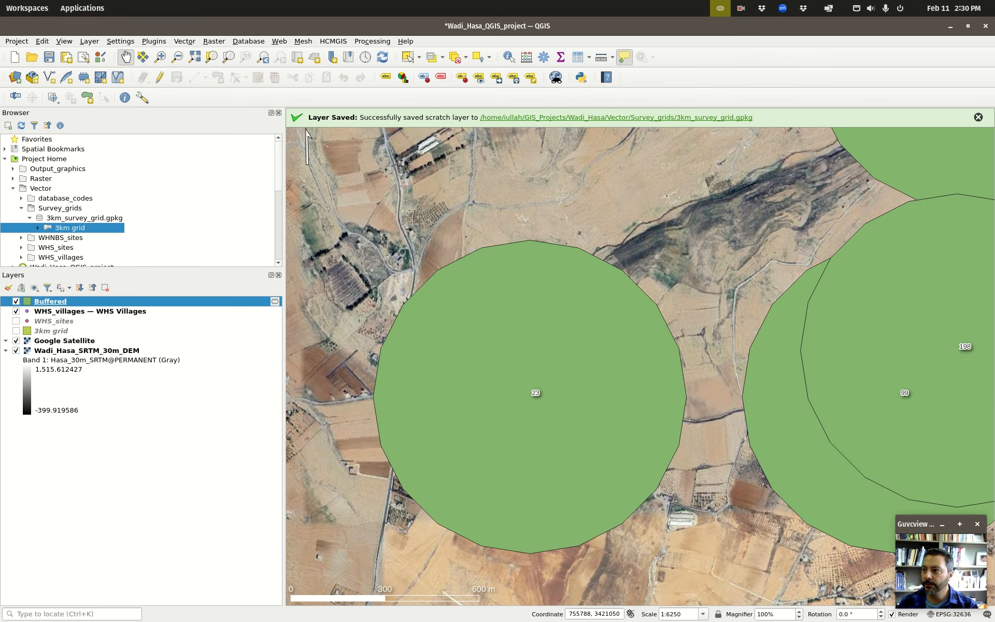
Step: Set the buffer segments to 20 and run the 500-meter village buffer again to a temporary layer
{"action": "left_click_drag", "start_coordinate": [994, 166], "coordinate": [486, 185]}
{"action": "left_click", "coordinate": [450, 210]}
{"action": "double_click", "coordinate": [433, 313]}
{"action": "type", "text": "20"}
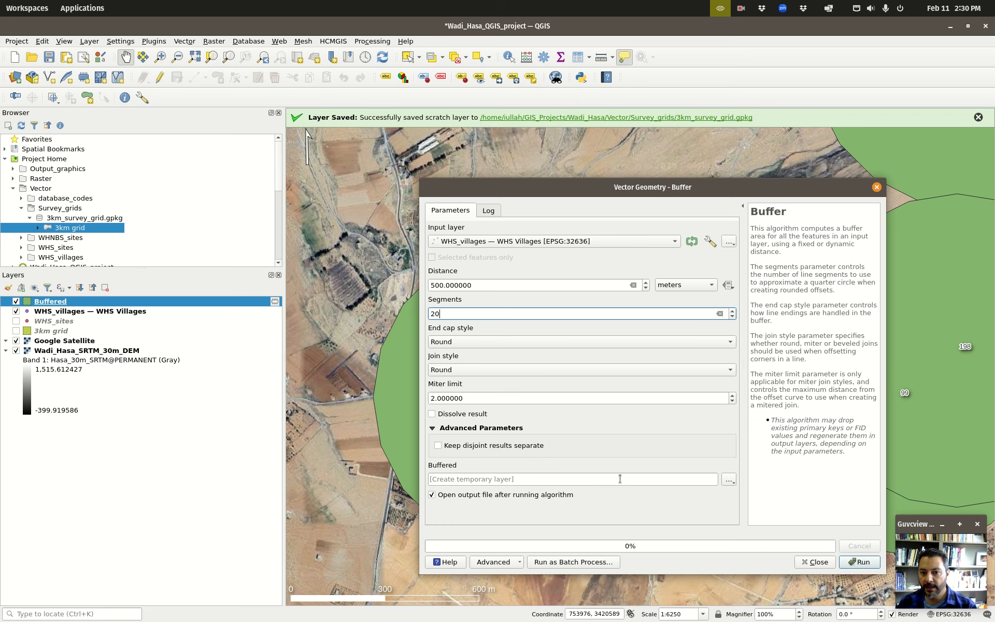
{"action": "left_click", "coordinate": [856, 563]}
{"action": "left_click_drag", "start_coordinate": [505, 187], "coordinate": [744, 185]}
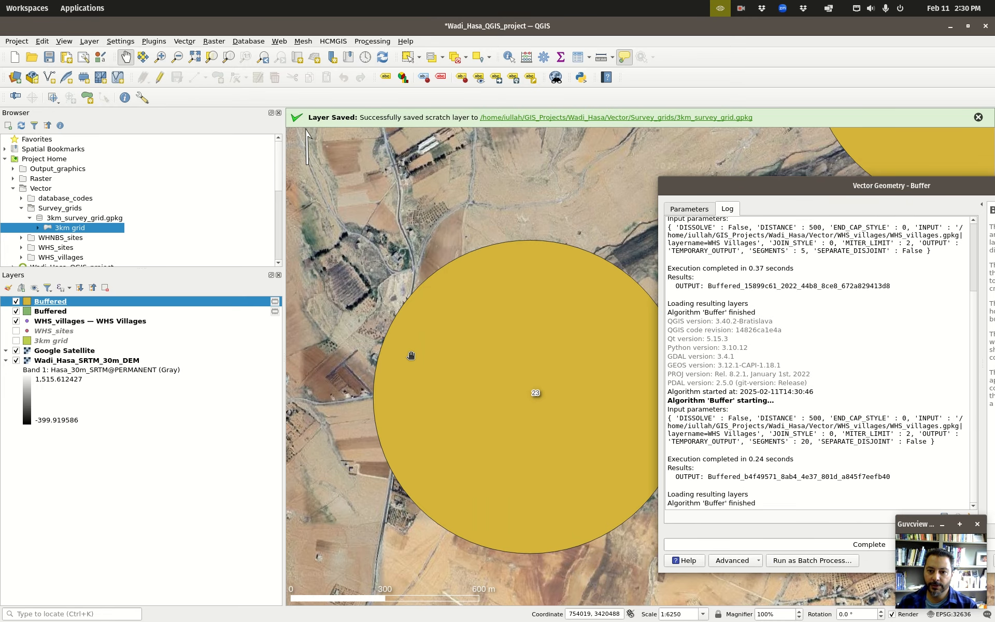
Step: Compare the 20-segment buffer outline with the 5-segment one by switching the newer layer's visibility off and on
{"action": "left_click", "coordinate": [17, 300]}
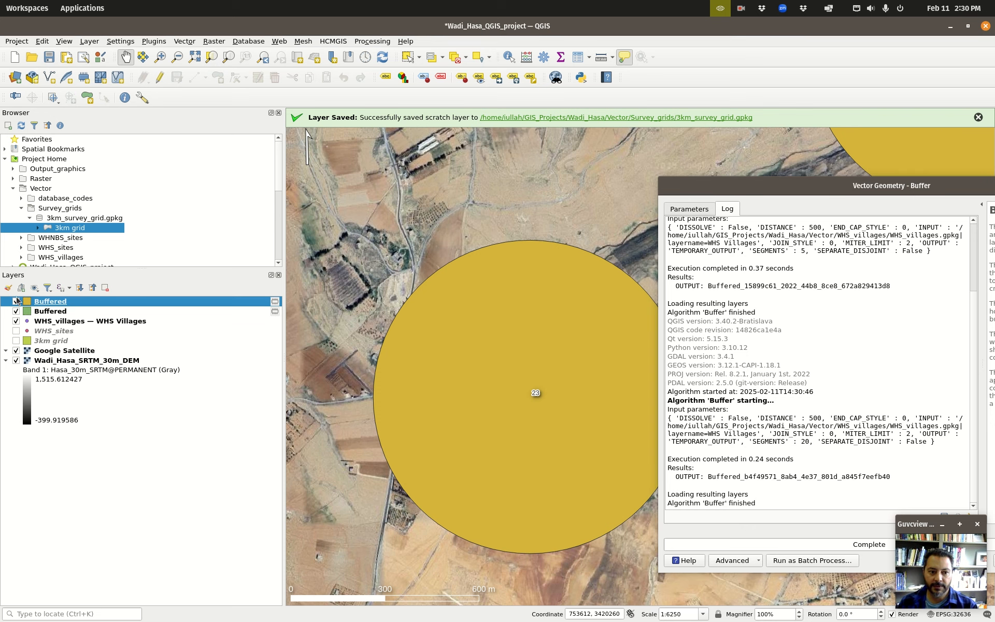
{"action": "left_click", "coordinate": [16, 301]}
{"action": "left_click", "coordinate": [15, 303]}
{"action": "left_click", "coordinate": [14, 306]}
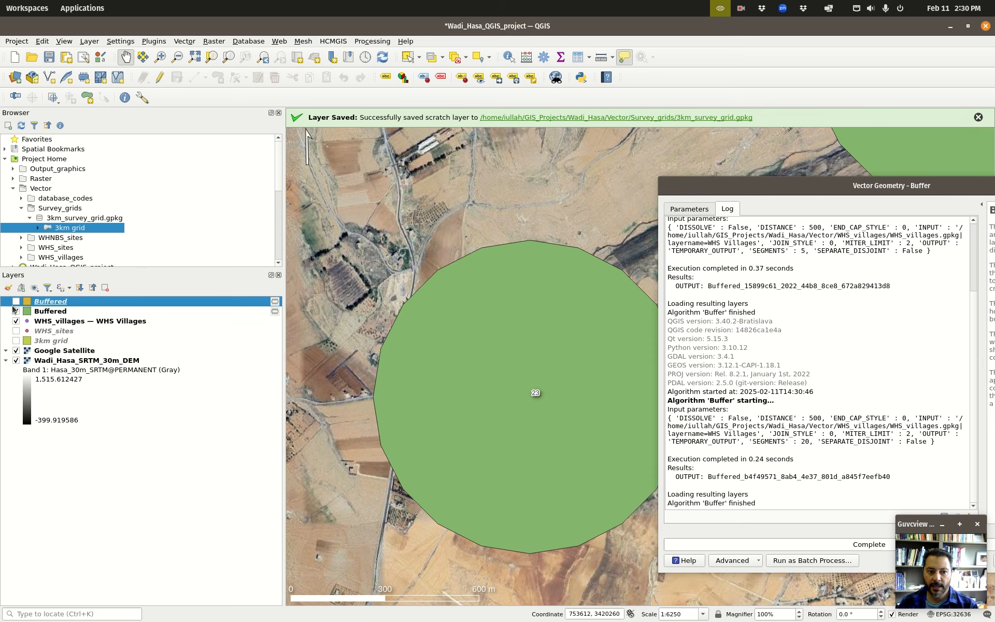
{"action": "left_click", "coordinate": [16, 302]}
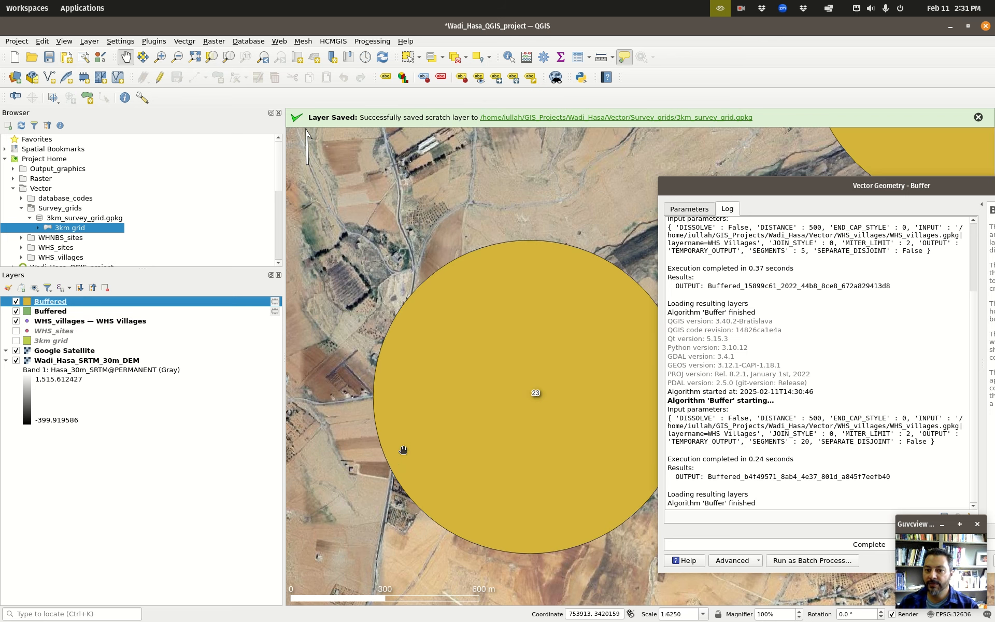
Step: Buffer the villages again with a distance of 50 meters, and hide the two 500-meter buffer layers
{"action": "left_click", "coordinate": [692, 209]}
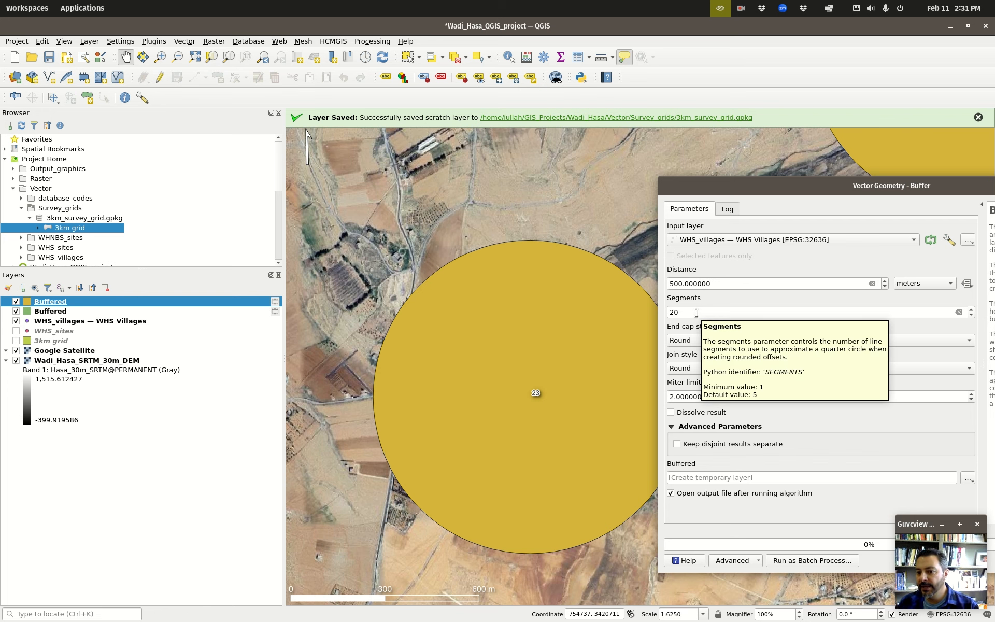
{"action": "left_click_drag", "start_coordinate": [682, 310], "coordinate": [657, 309]}
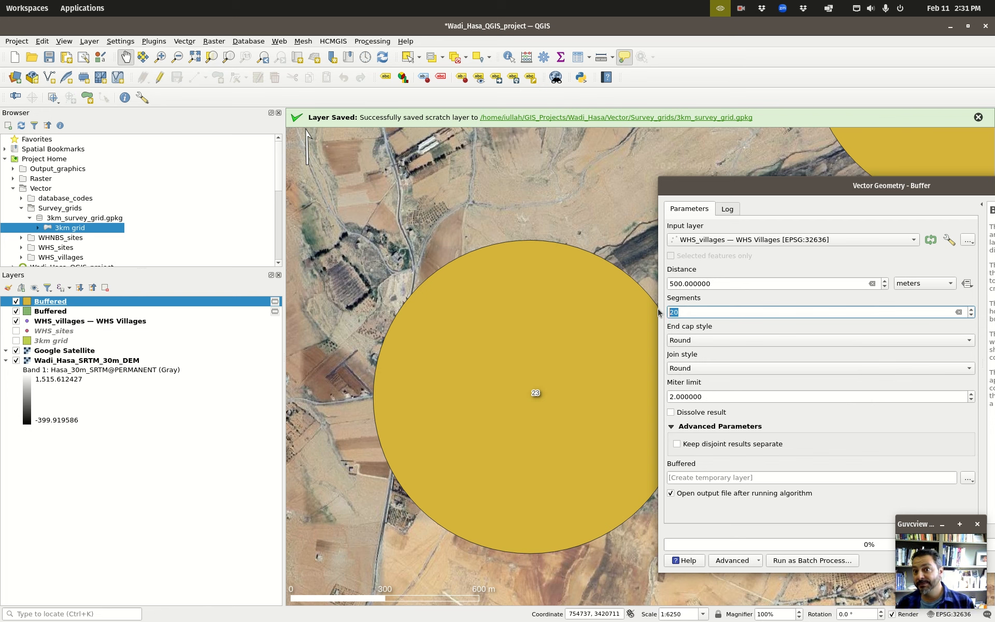
{"action": "left_click", "coordinate": [676, 284]}
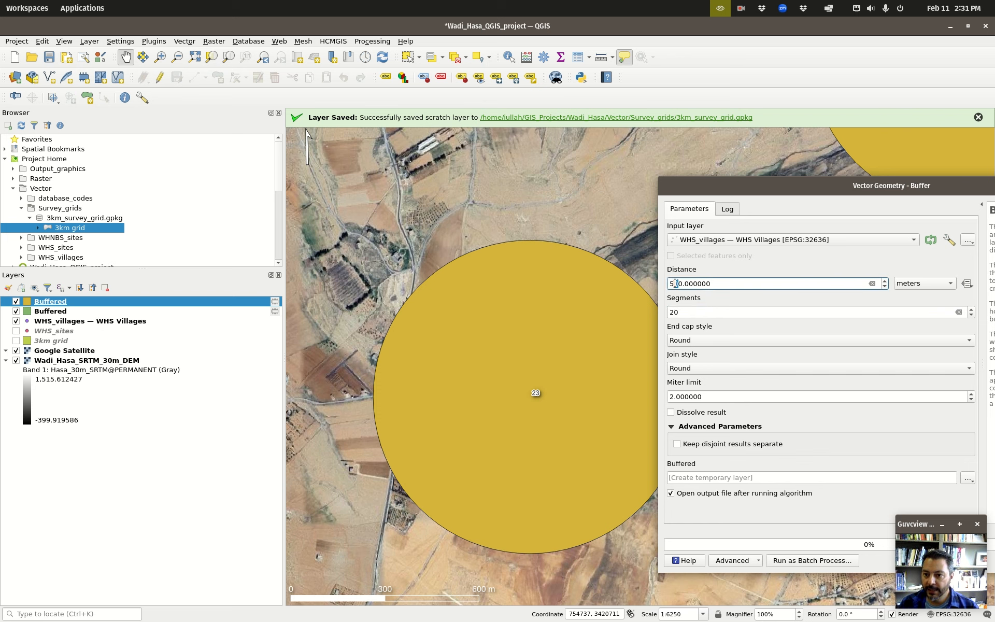
{"action": "left_click_drag", "start_coordinate": [745, 185], "coordinate": [479, 121]}
{"action": "left_click", "coordinate": [788, 491]}
{"action": "left_click_drag", "start_coordinate": [574, 122], "coordinate": [171, 431]}
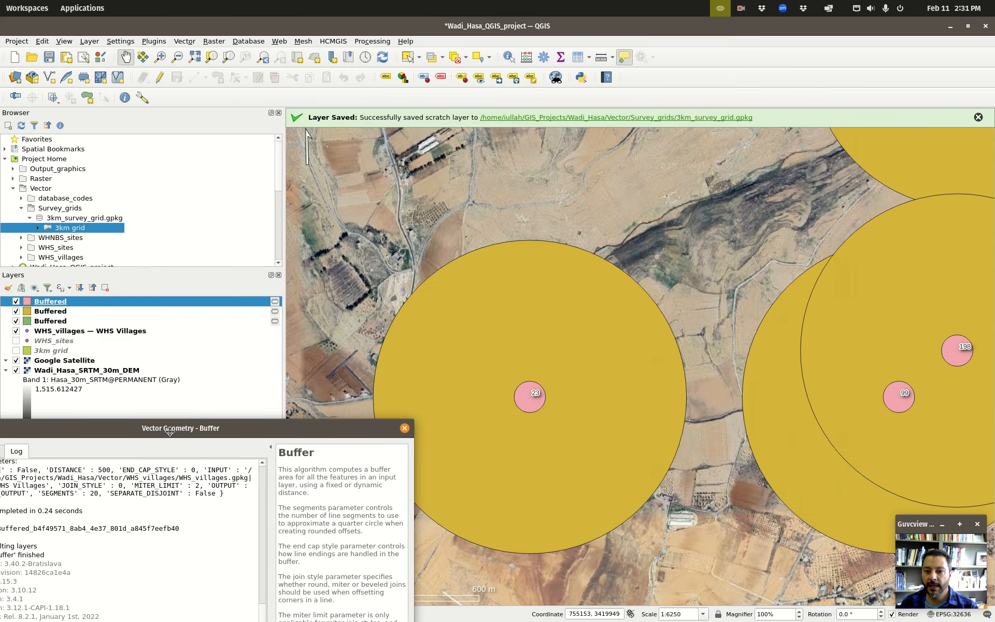
{"action": "left_click", "coordinate": [16, 311]}
{"action": "left_click", "coordinate": [16, 321]}
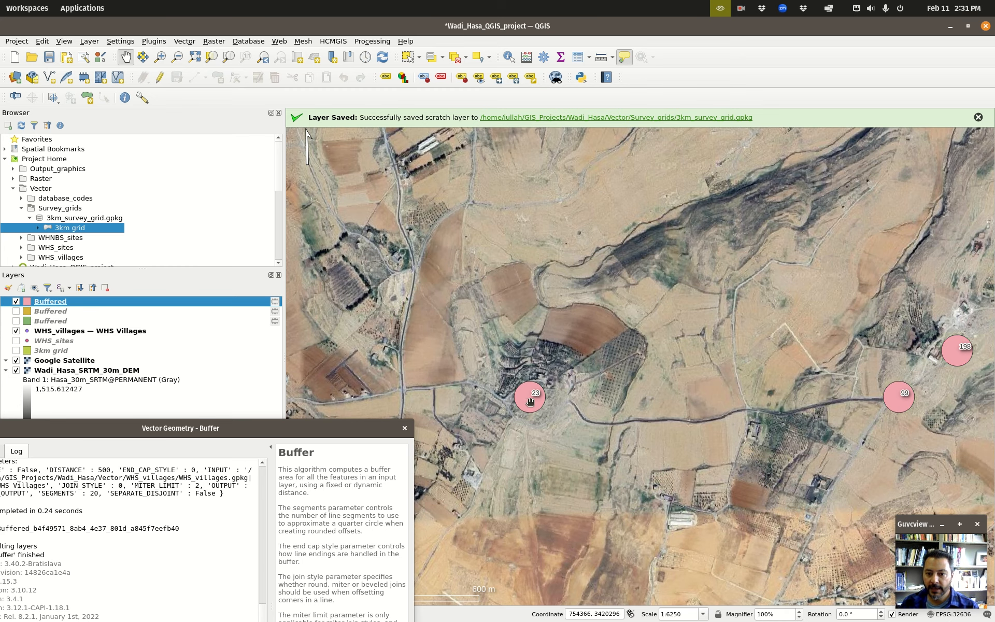
Step: Buffer the WHS_villages layer at 200 meters into a temporary layer, and clear the view of the map
{"action": "left_click_drag", "start_coordinate": [346, 430], "coordinate": [616, 183]}
{"action": "left_click", "coordinate": [309, 200]}
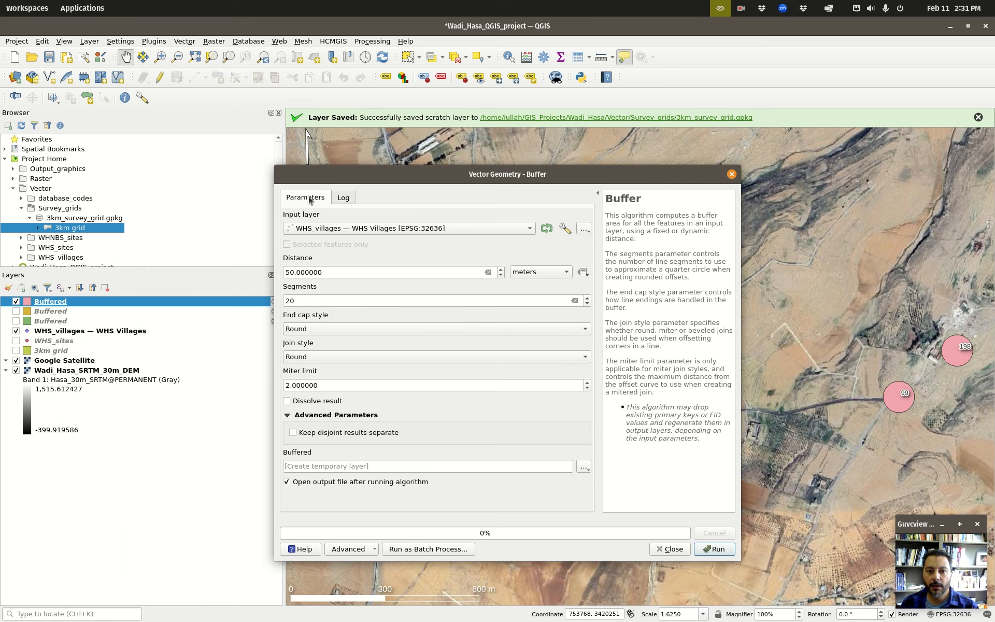
{"action": "double_click", "coordinate": [290, 270]}
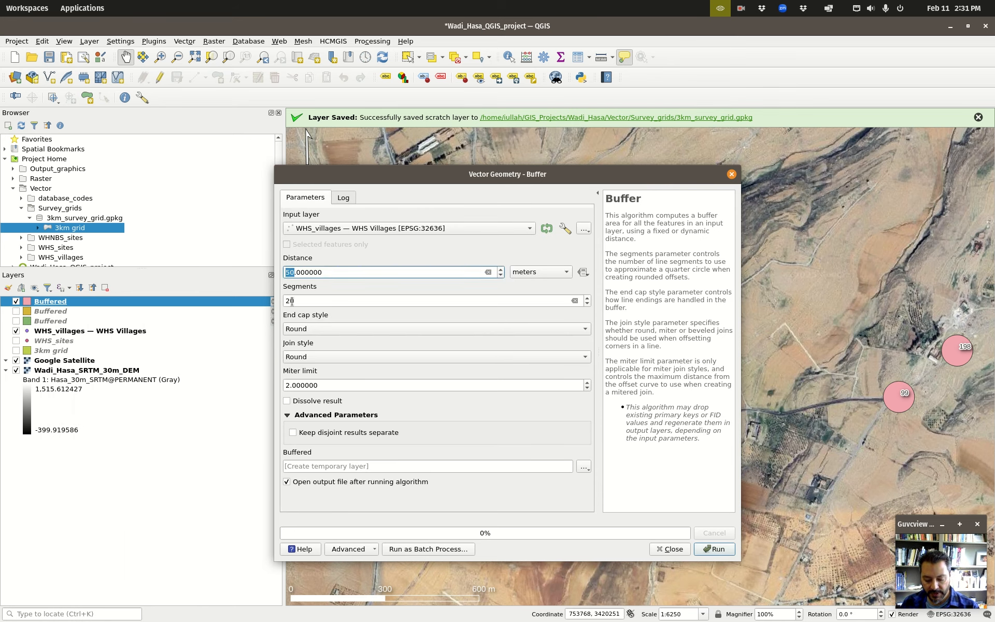
{"action": "type", "text": "200"}
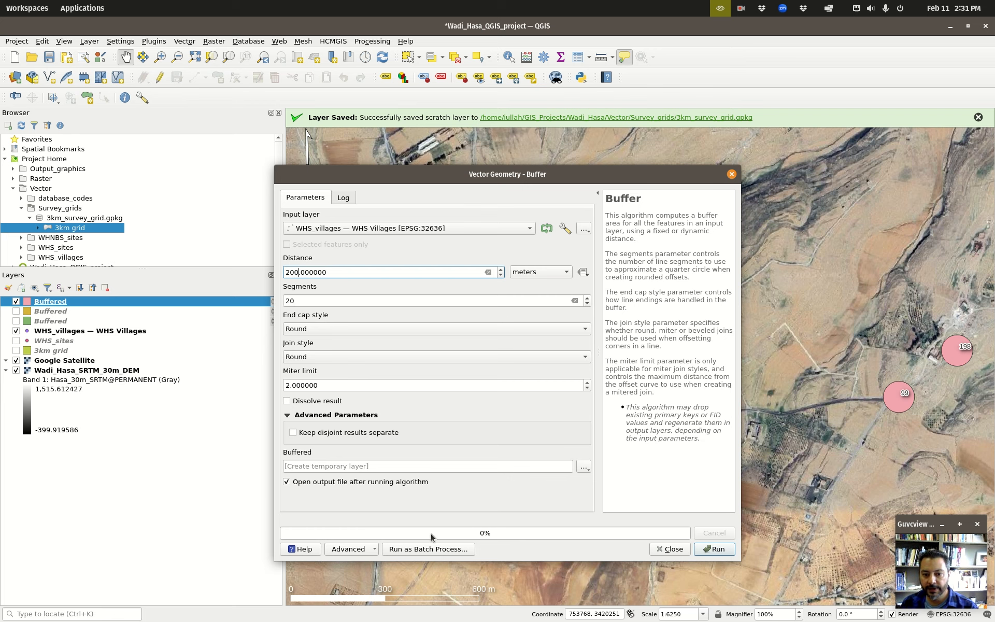
{"action": "left_click", "coordinate": [714, 549]}
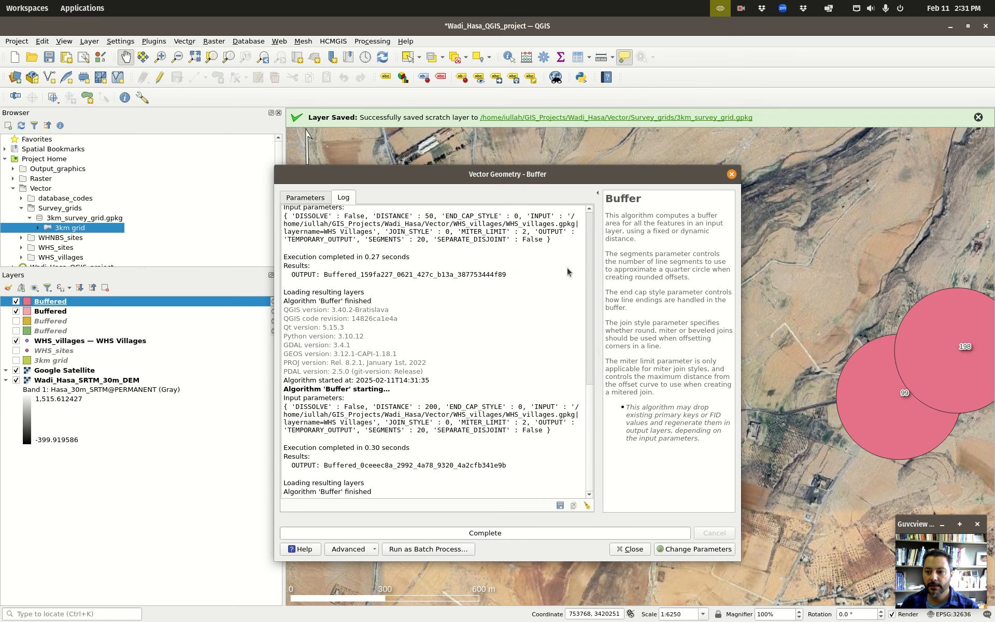
{"action": "left_click_drag", "start_coordinate": [545, 176], "coordinate": [994, 171]}
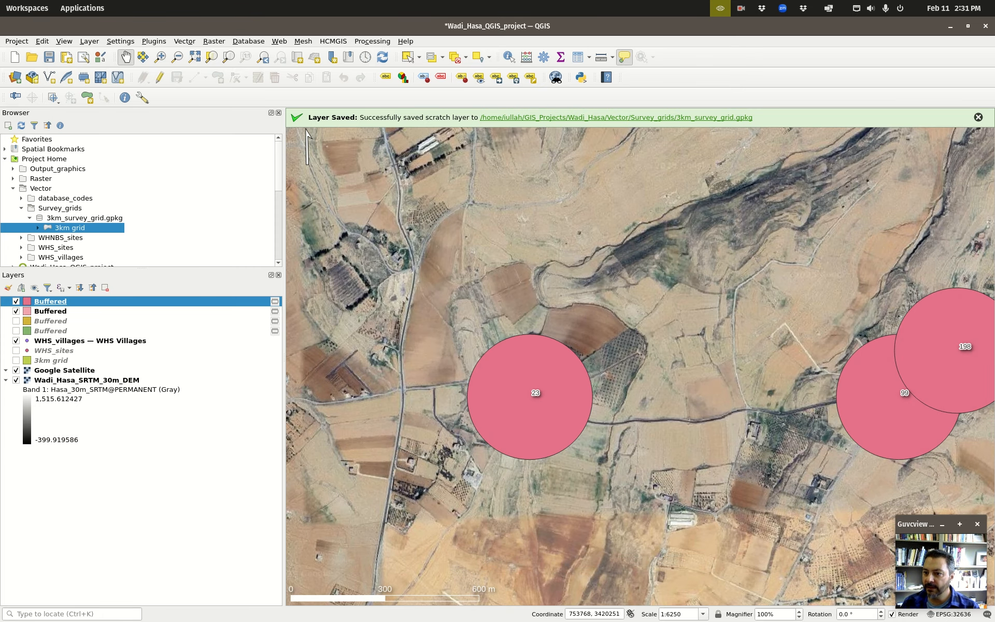
Step: Remove the three earlier Buffered layers from the project, keeping only the 200-meter buffer
{"action": "left_click", "coordinate": [33, 312]}
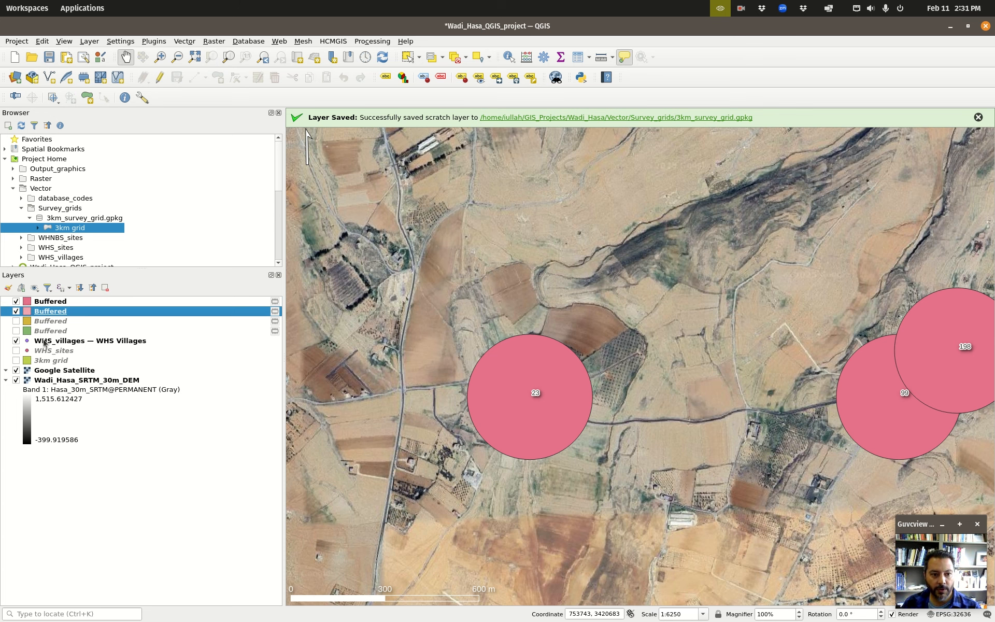
{"action": "left_click", "coordinate": [44, 332], "text": "shift"}
{"action": "right_click", "coordinate": [44, 331]}
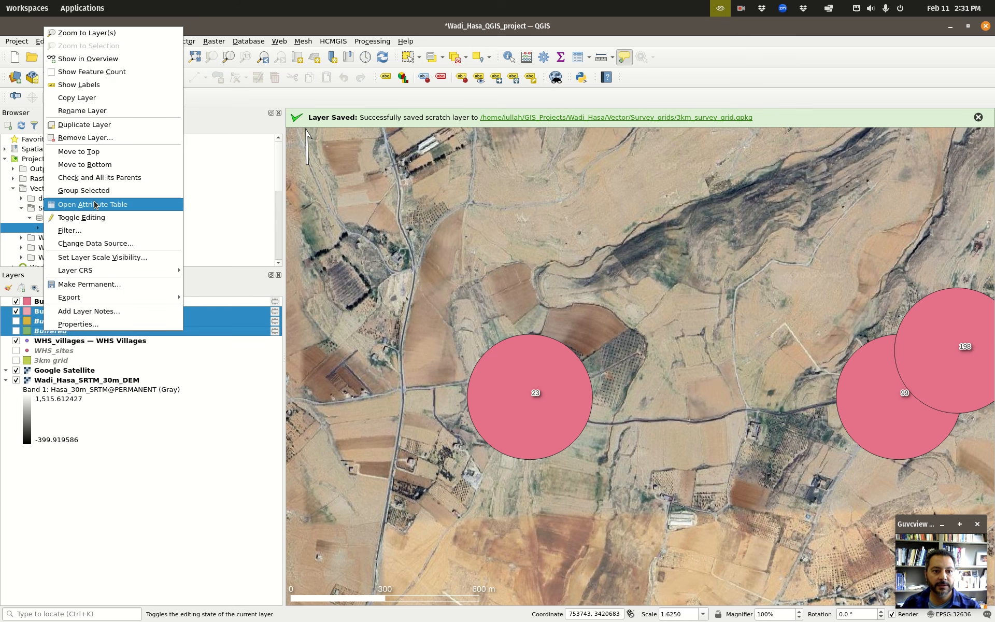
{"action": "left_click", "coordinate": [91, 138]}
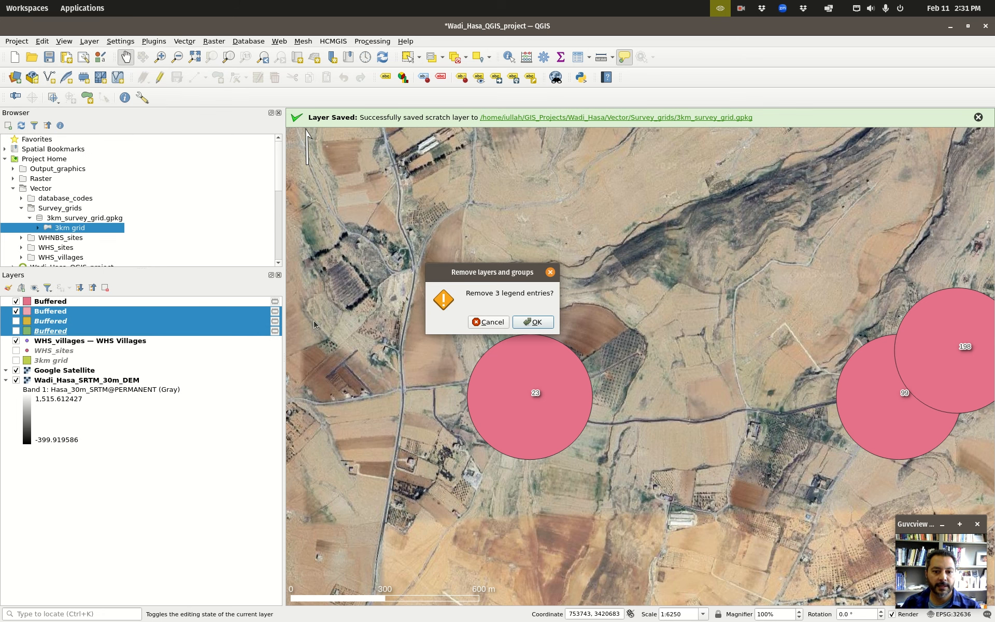
{"action": "left_click", "coordinate": [539, 319]}
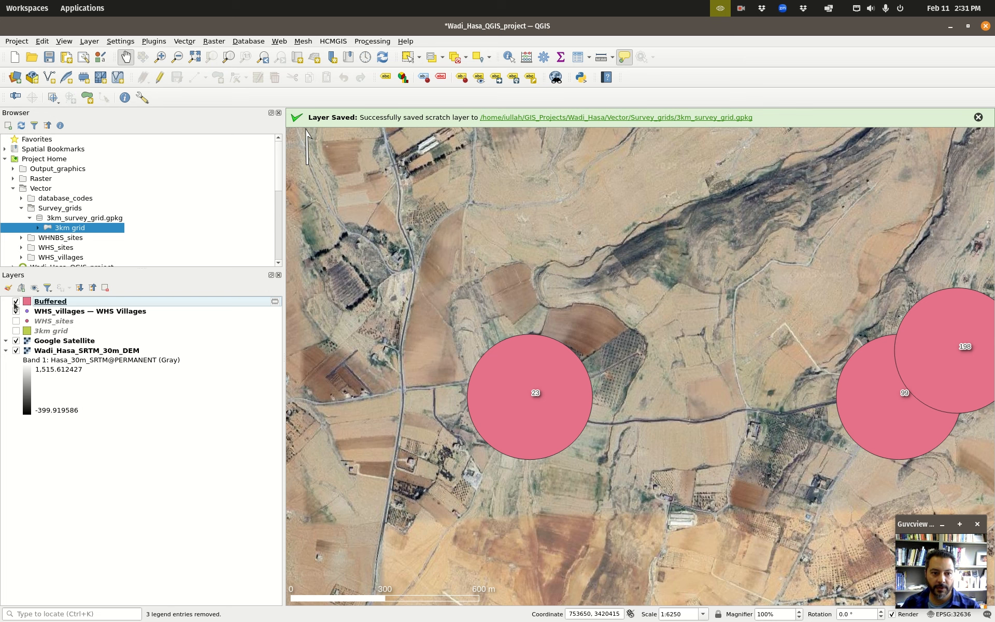
Step: Start making the temporary Buffered layer permanent as a GeoPackage, and create a new folder named Buffers inside the Vector folder
{"action": "right_click", "coordinate": [87, 304]}
{"action": "left_click", "coordinate": [160, 519]}
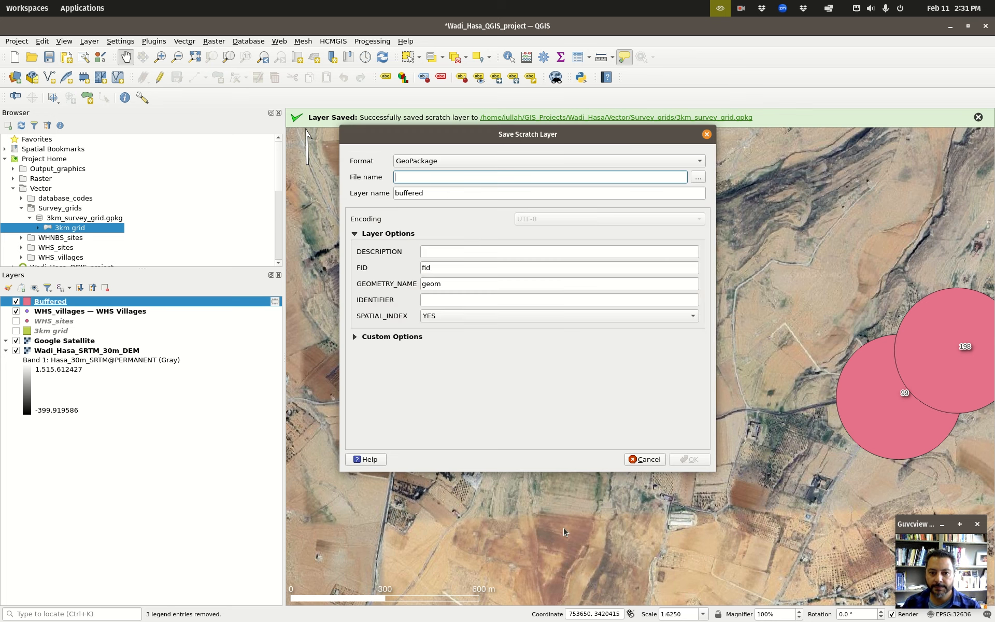
{"action": "left_click", "coordinate": [698, 178]}
{"action": "left_click", "coordinate": [497, 127]}
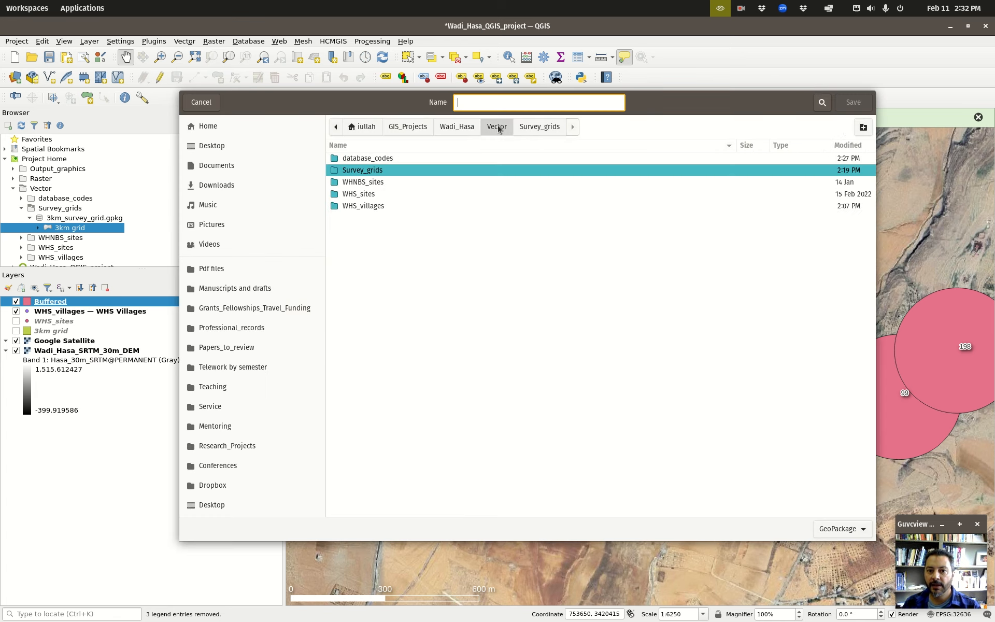
{"action": "left_click", "coordinate": [863, 127]}
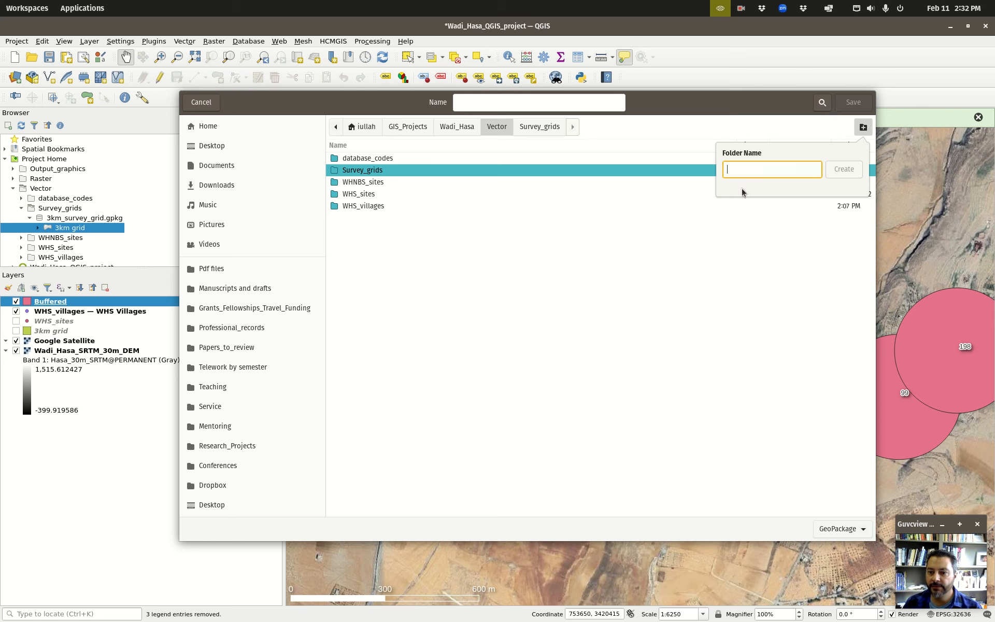
{"action": "type", "text": "Buffers"}
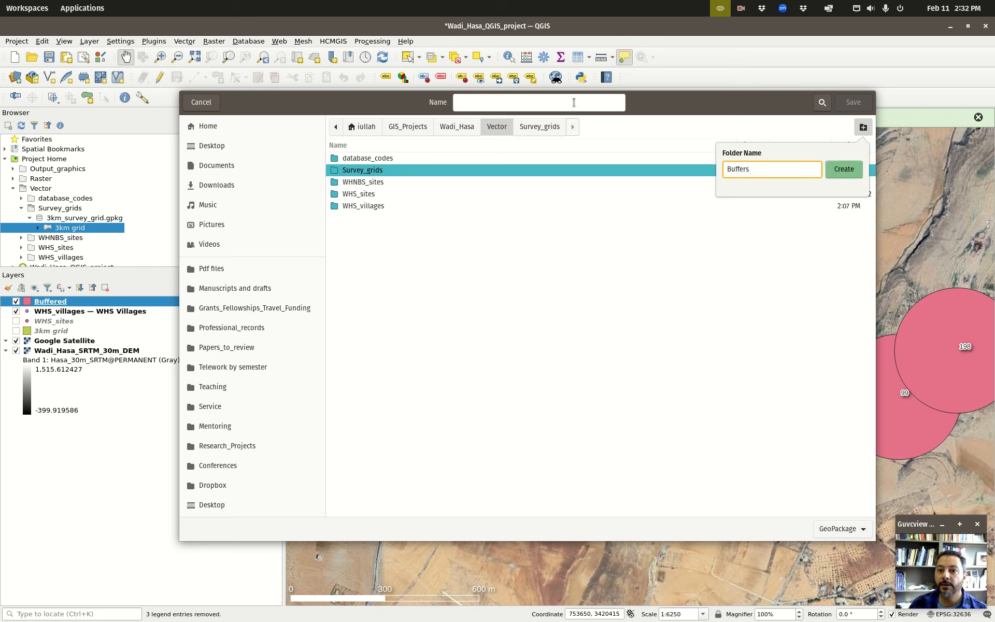
{"action": "key", "text": "Return"}
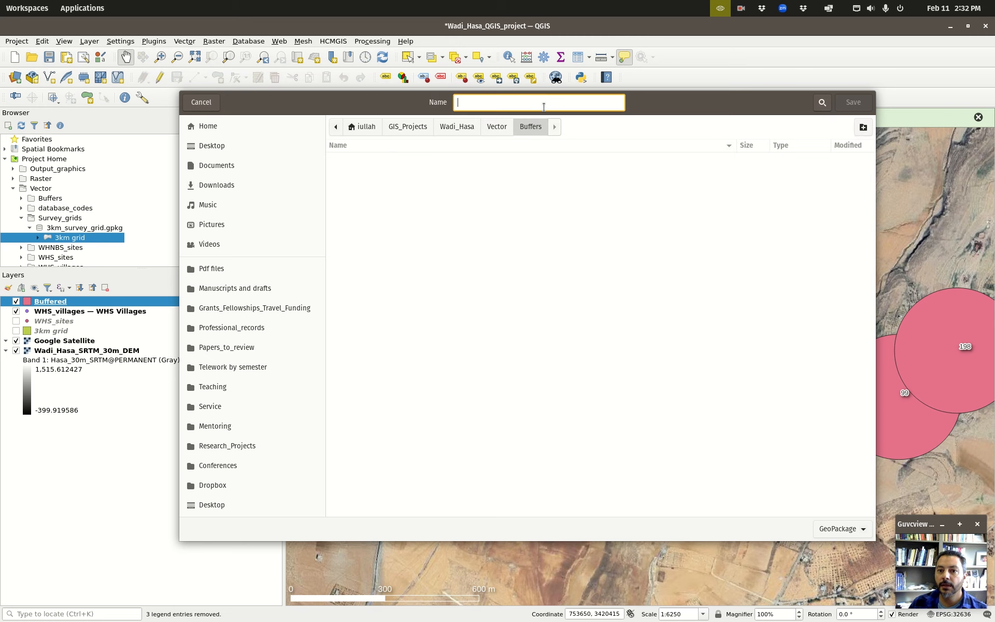
Step: Save the 200-meter buffer layer in the Buffers folder under the file name villages_200m_buffers
{"action": "type", "text": "100"}
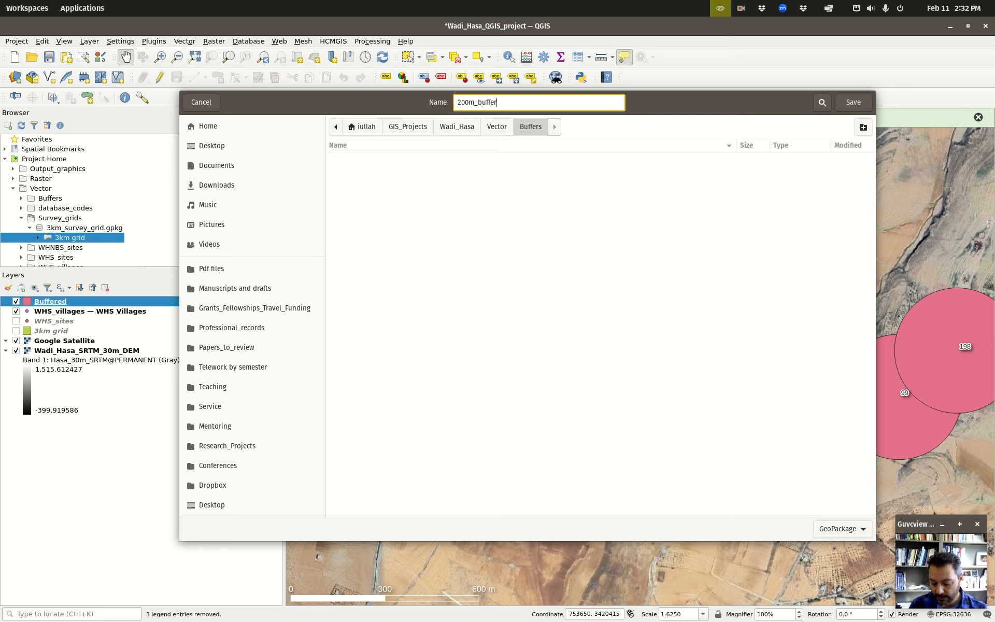
{"action": "type", "text": "villages_"}
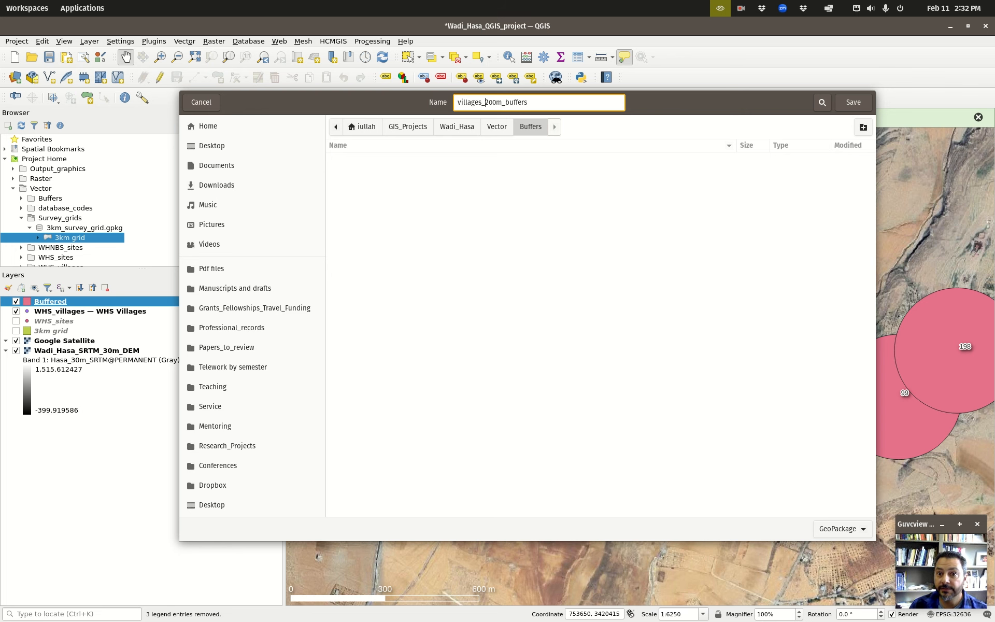
{"action": "left_click", "coordinate": [853, 102]}
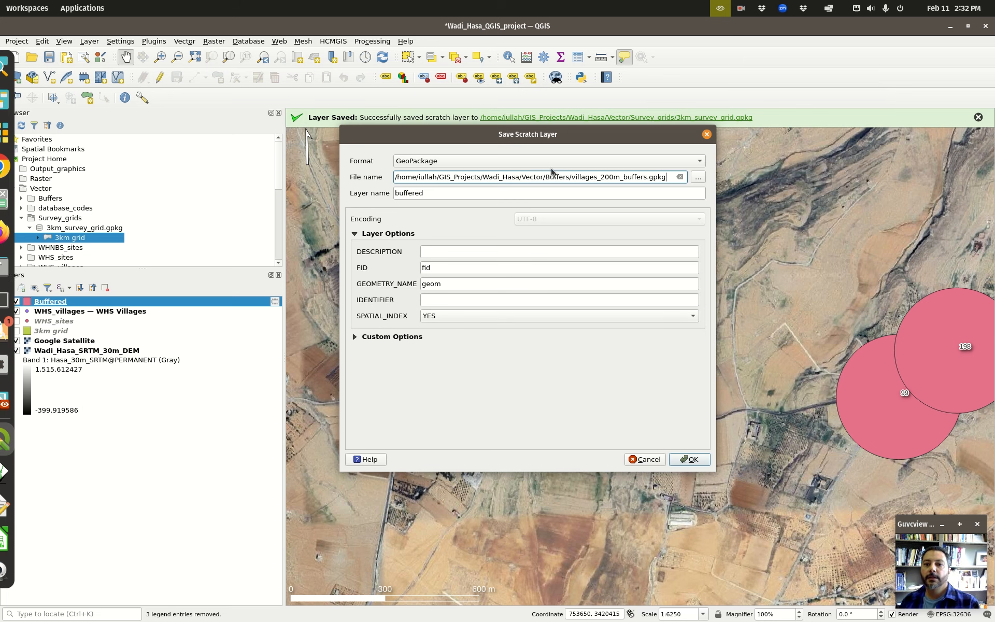
{"action": "left_click", "coordinate": [699, 459]}
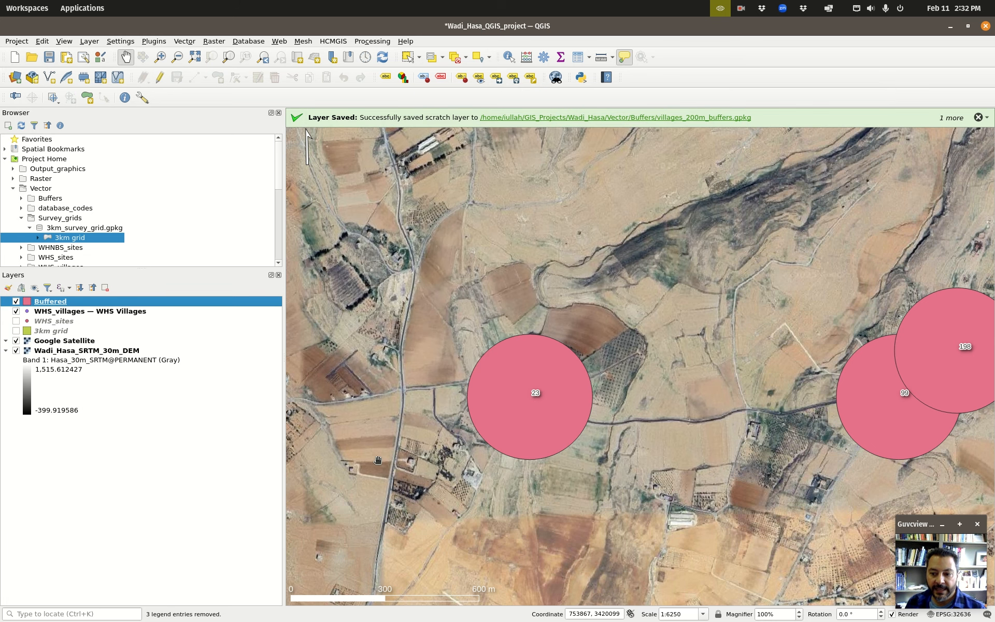
Step: Hide the 200-meter buffer layer and buffer WHS_villages into a temporary layer, with the MAX_L field defining the distance
{"action": "left_click", "coordinate": [16, 302]}
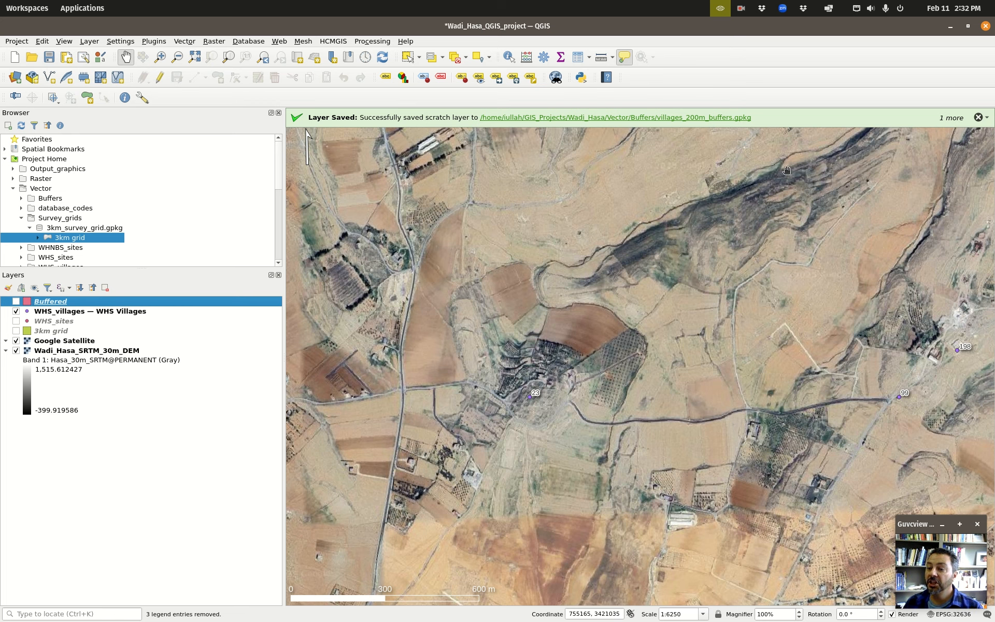
{"action": "left_click_drag", "start_coordinate": [994, 175], "coordinate": [323, 151]}
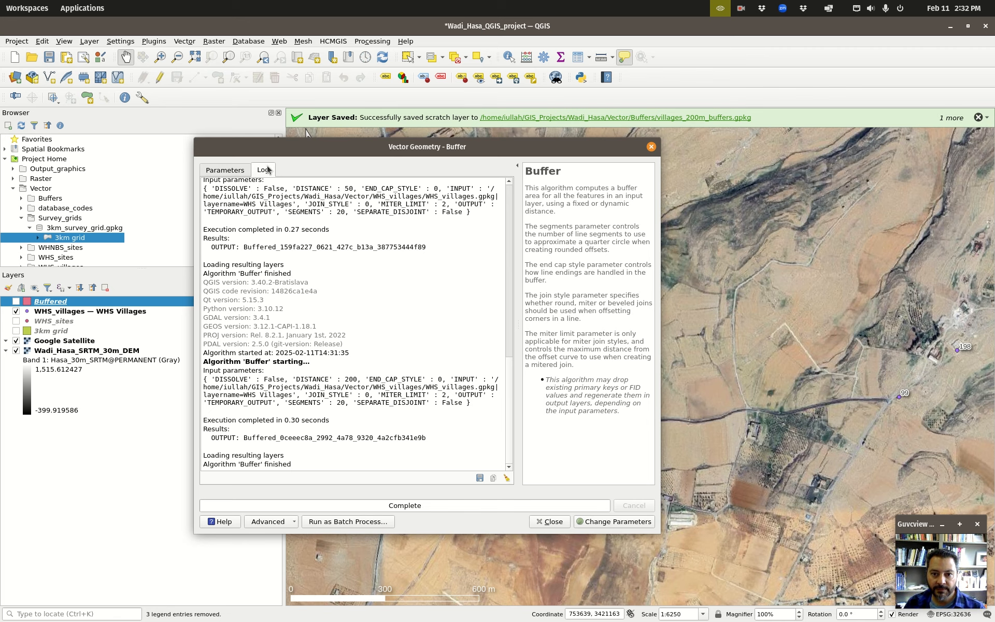
{"action": "left_click", "coordinate": [237, 170]}
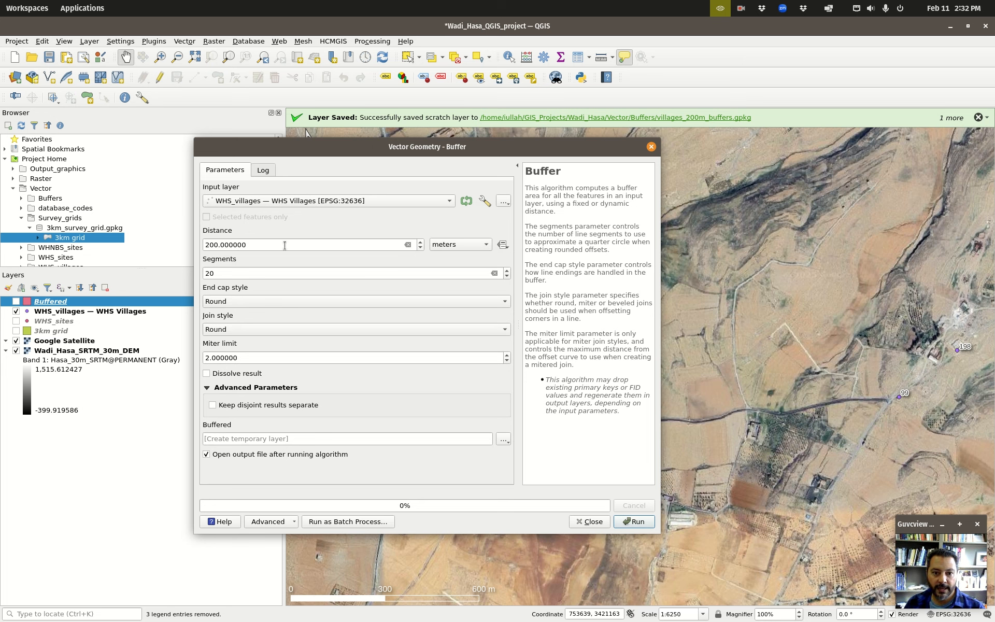
{"action": "left_click", "coordinate": [503, 246]}
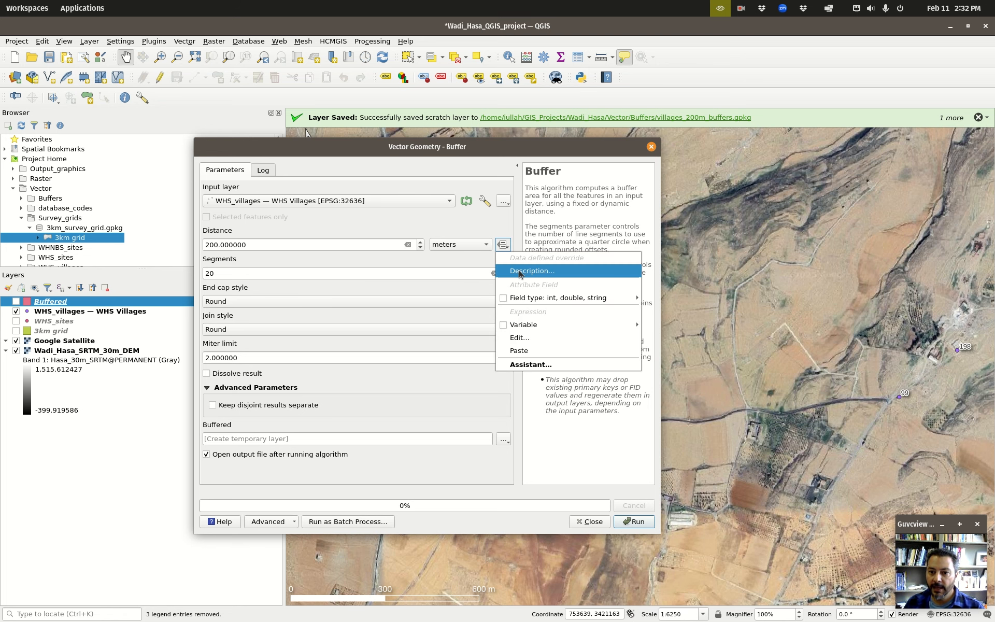
{"action": "mouse_move", "coordinate": [506, 299]}
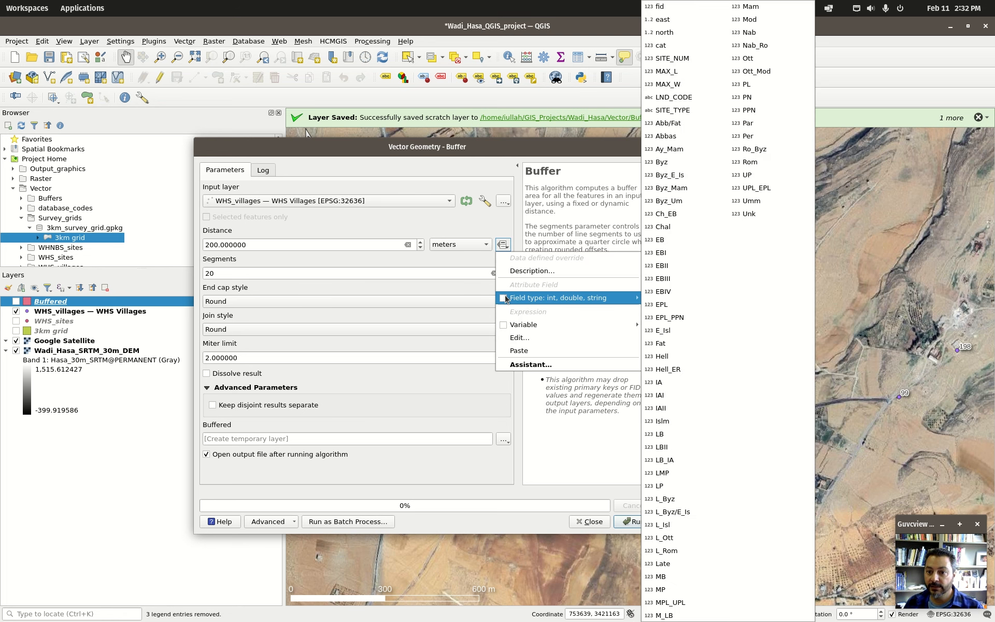
{"action": "left_click", "coordinate": [697, 72]}
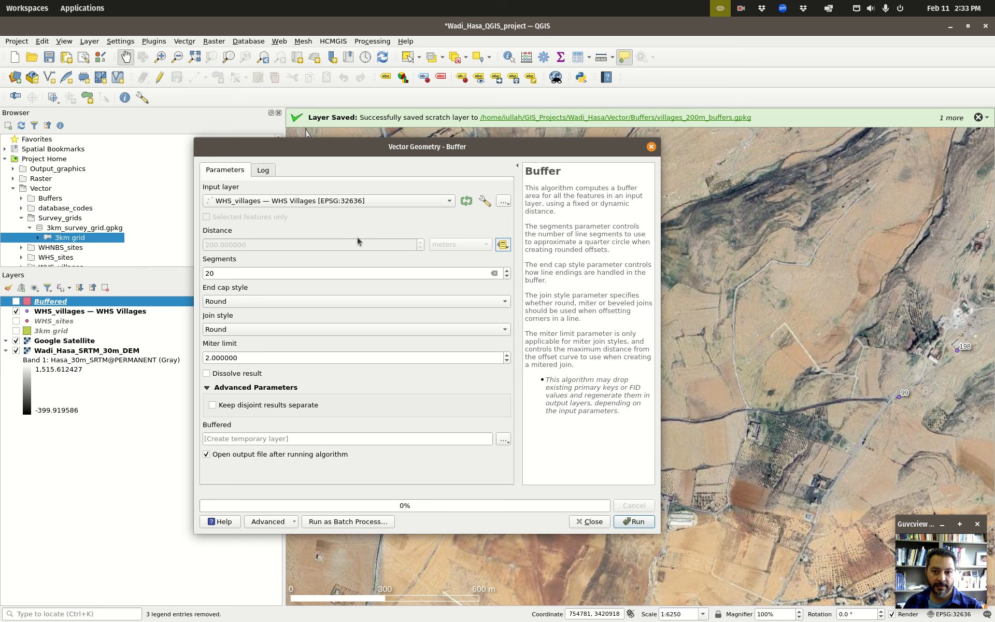
{"action": "left_click", "coordinate": [634, 522]}
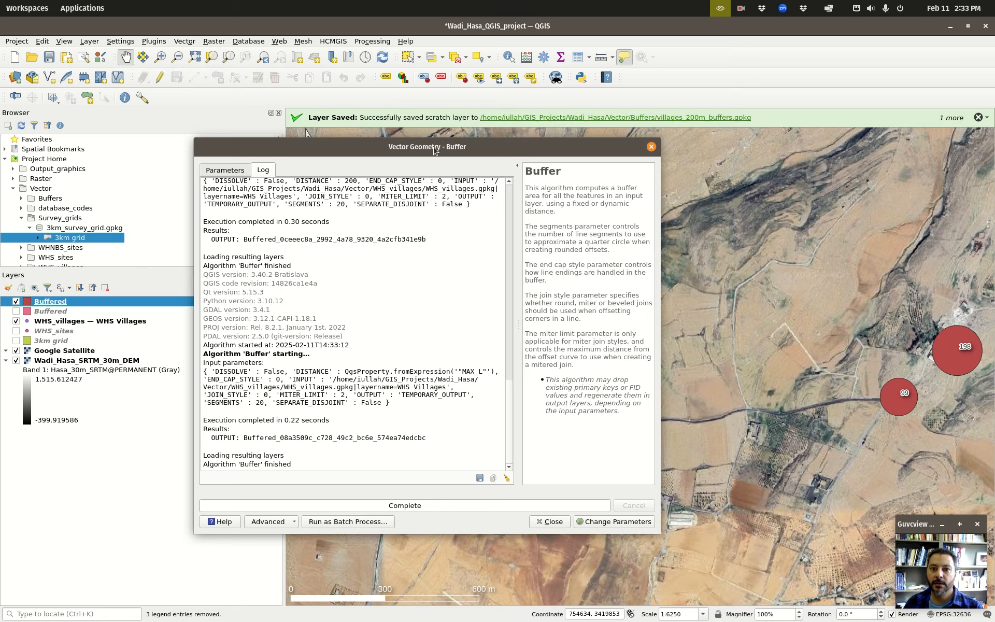
{"action": "key", "text": "Escape"}
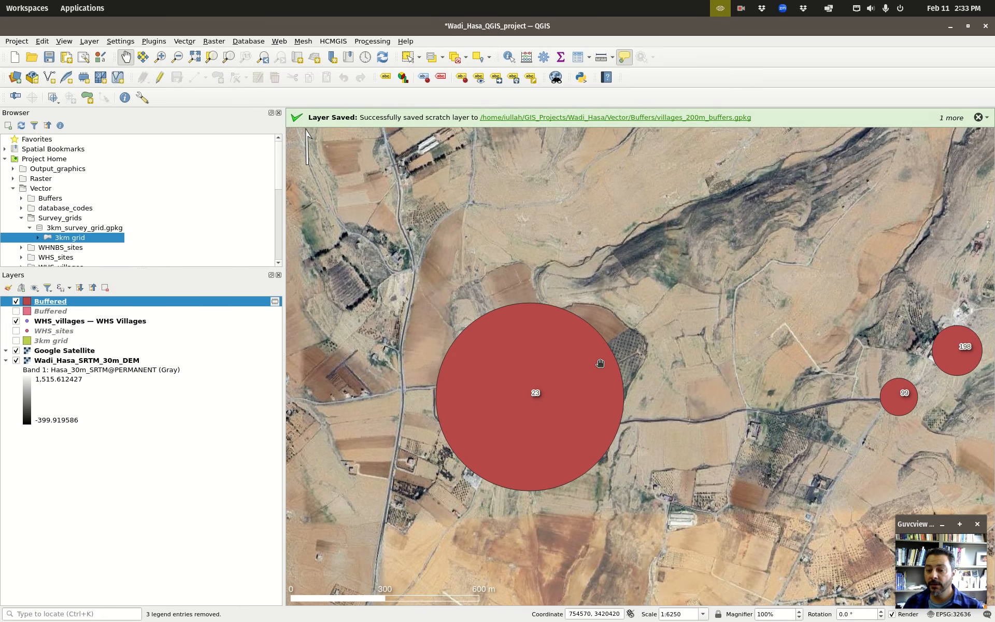
Step: Show the 200-meter buffers again and compare them with the MAX_L buffers by switching the upper layer off and on
{"action": "mouse_move", "coordinate": [599, 363]}
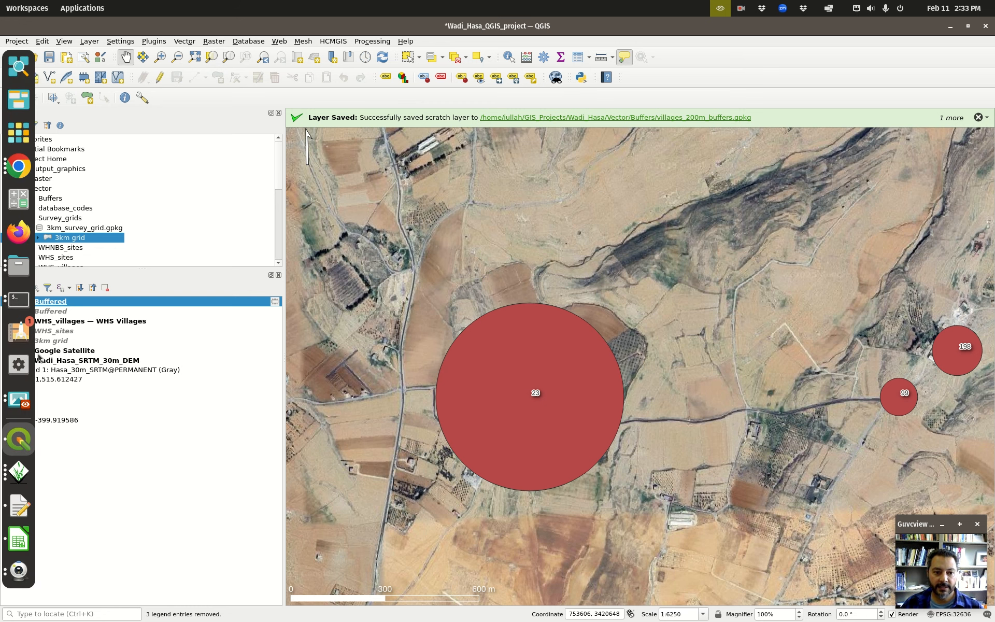
{"action": "left_click", "coordinate": [16, 311]}
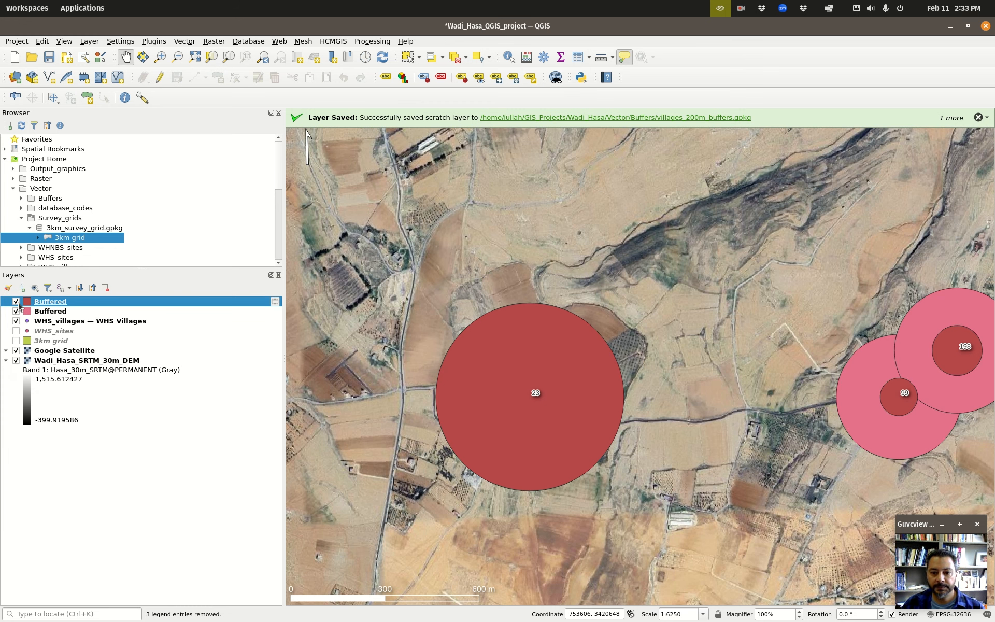
{"action": "left_click", "coordinate": [16, 302]}
{"action": "left_click", "coordinate": [16, 301]}
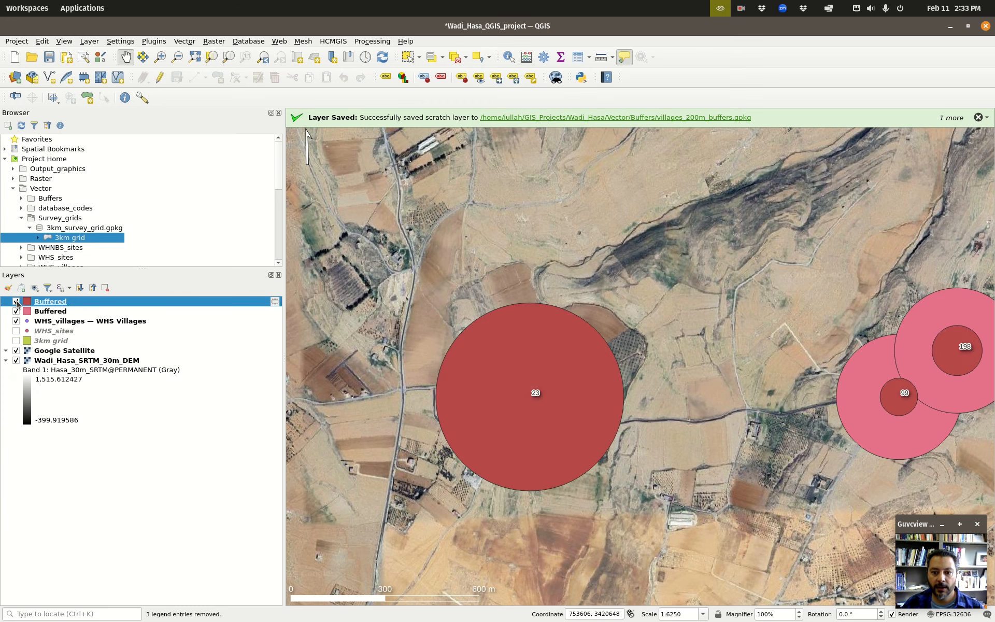
{"action": "left_click", "coordinate": [16, 301]}
{"action": "left_click", "coordinate": [16, 301]}
{"action": "left_click", "coordinate": [16, 301]}
{"action": "left_click", "coordinate": [16, 302]}
{"action": "left_click", "coordinate": [17, 301]}
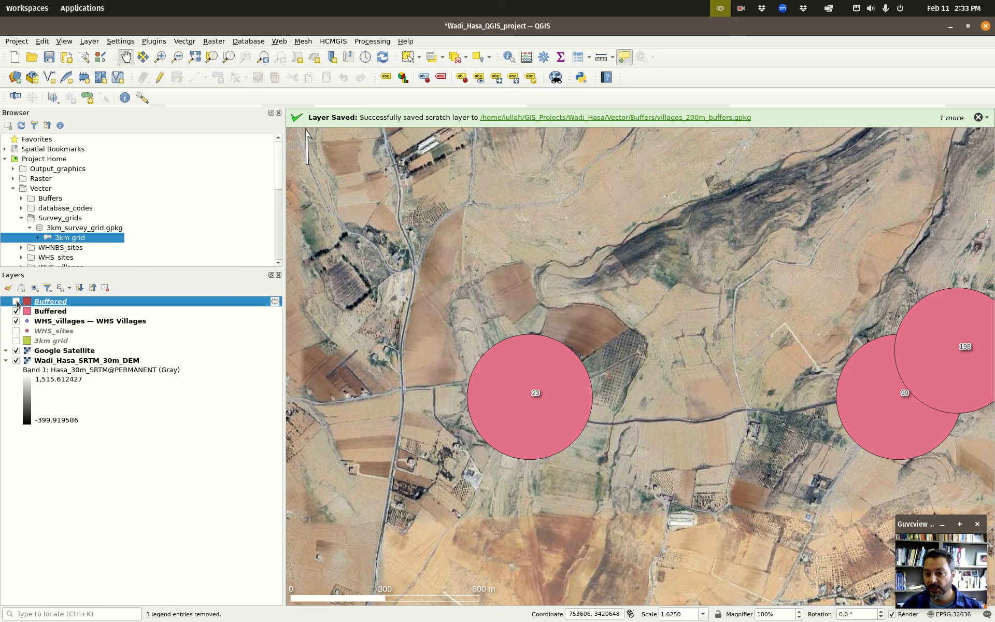
{"action": "left_click", "coordinate": [16, 302]}
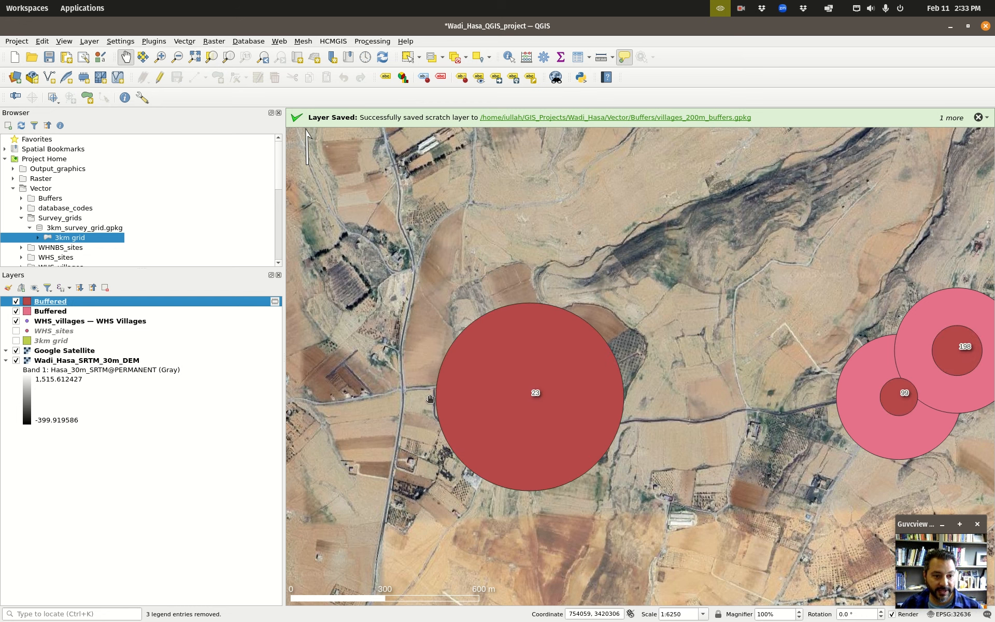
{"action": "left_click_drag", "start_coordinate": [994, 208], "coordinate": [0, 197]}
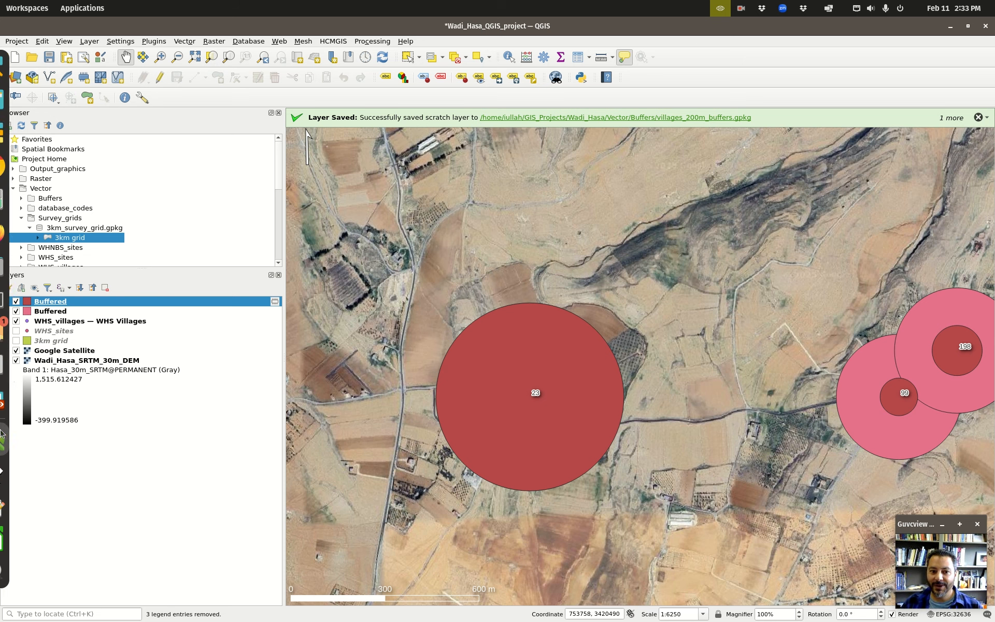
Step: Compare both buffer layers over a wider area, displaying the 200-meter buffers alone and switching to the MAX_L buffers alone
{"action": "left_click", "coordinate": [16, 302]}
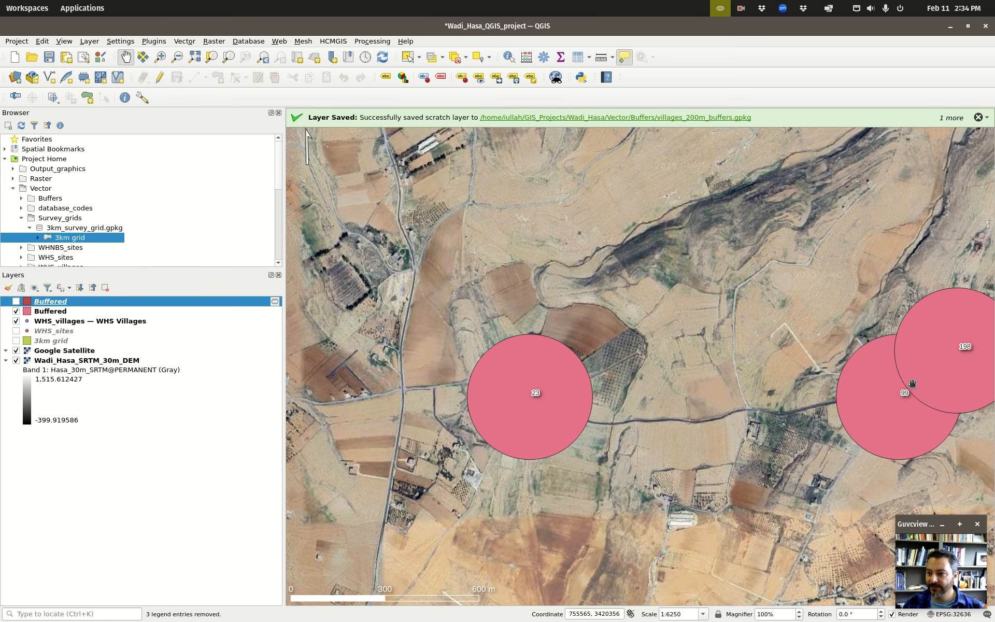
{"action": "scroll", "coordinate": [912, 384], "scroll_direction": "down", "scroll_amount": 2}
{"action": "scroll", "coordinate": [830, 392], "scroll_direction": "up", "scroll_amount": 2}
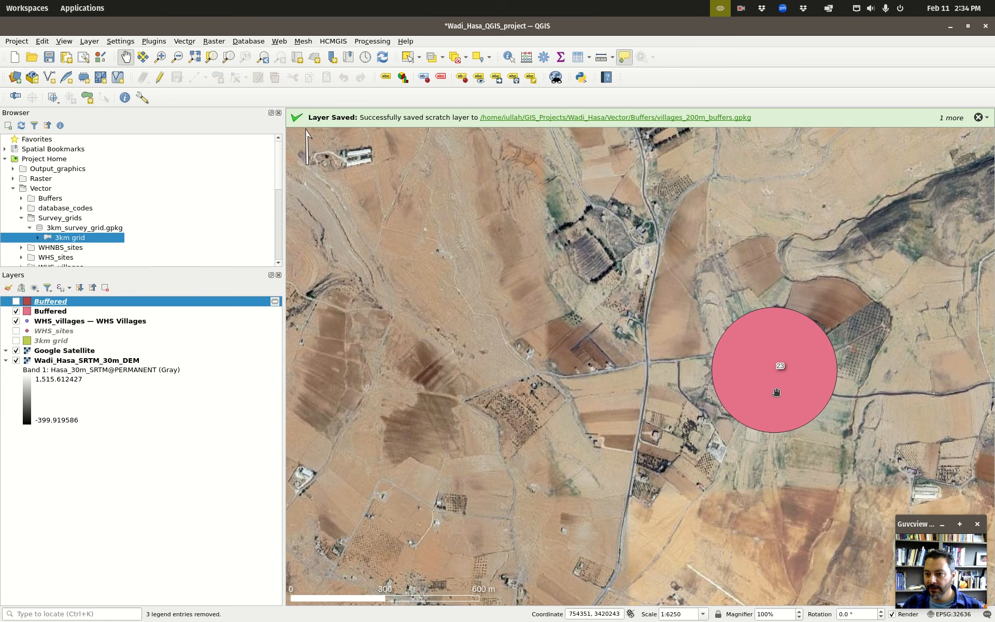
{"action": "scroll", "coordinate": [776, 392], "scroll_direction": "down", "scroll_amount": 2}
{"action": "left_click_drag", "start_coordinate": [500, 396], "coordinate": [346, 389]}
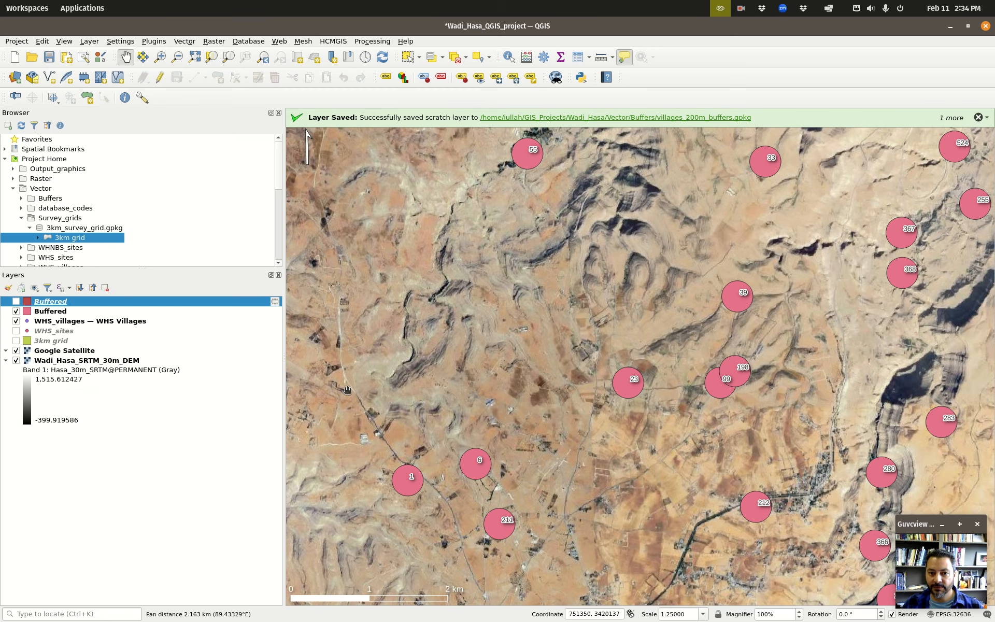
{"action": "left_click", "coordinate": [15, 310]}
{"action": "left_click", "coordinate": [16, 301]}
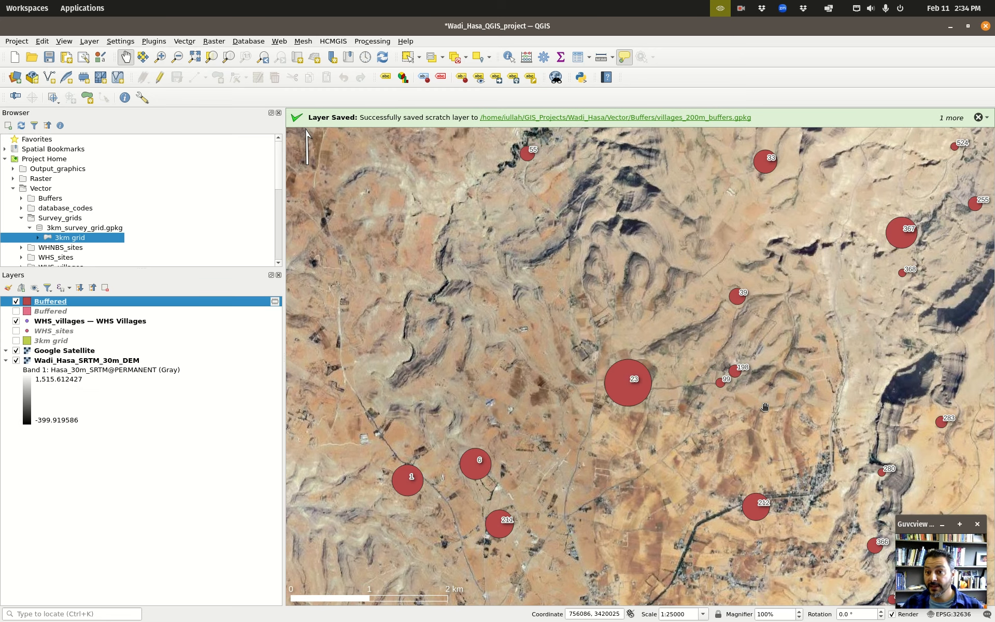
{"action": "scroll", "coordinate": [764, 404], "scroll_direction": "down", "scroll_amount": 1}
{"action": "scroll", "coordinate": [797, 406], "scroll_direction": "up", "scroll_amount": 1}
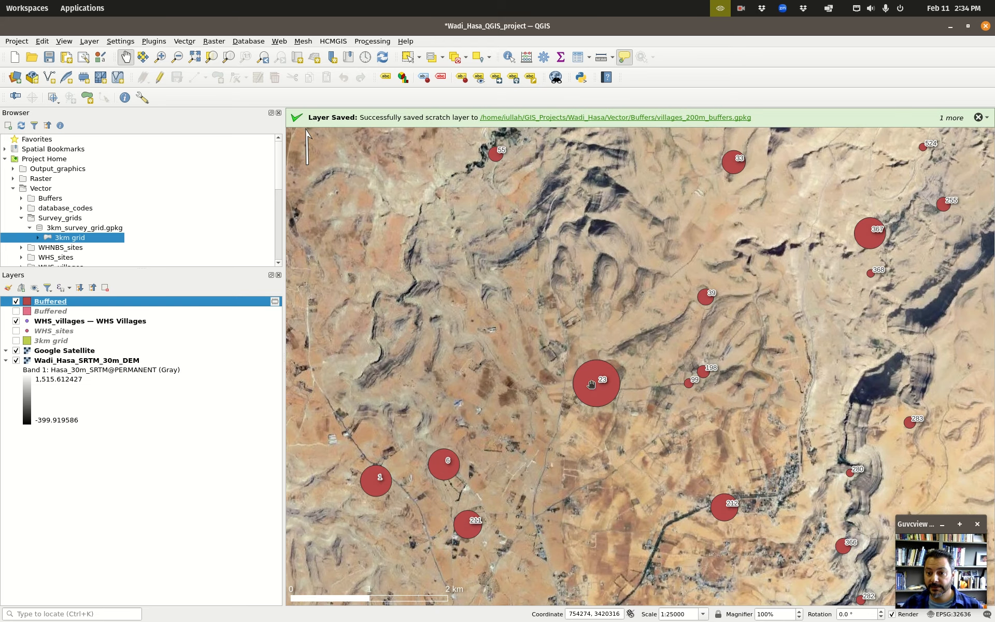
Step: Run the Buffer tool on WHS_villages again with the same MAX_L distance into another temporary layer
{"action": "key", "text": "alt+Tab"}
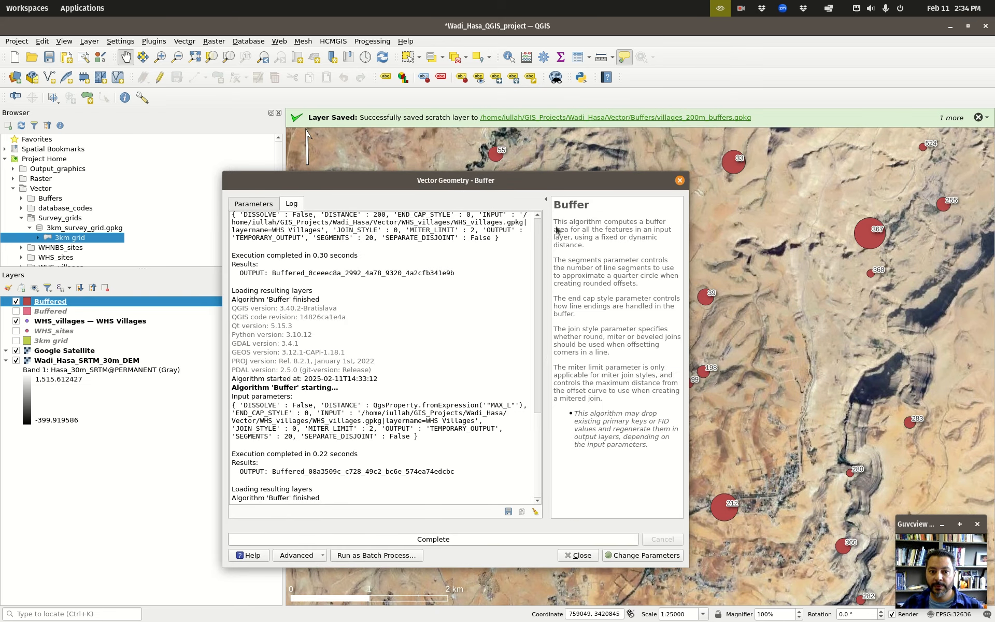
{"action": "left_click", "coordinate": [248, 203]}
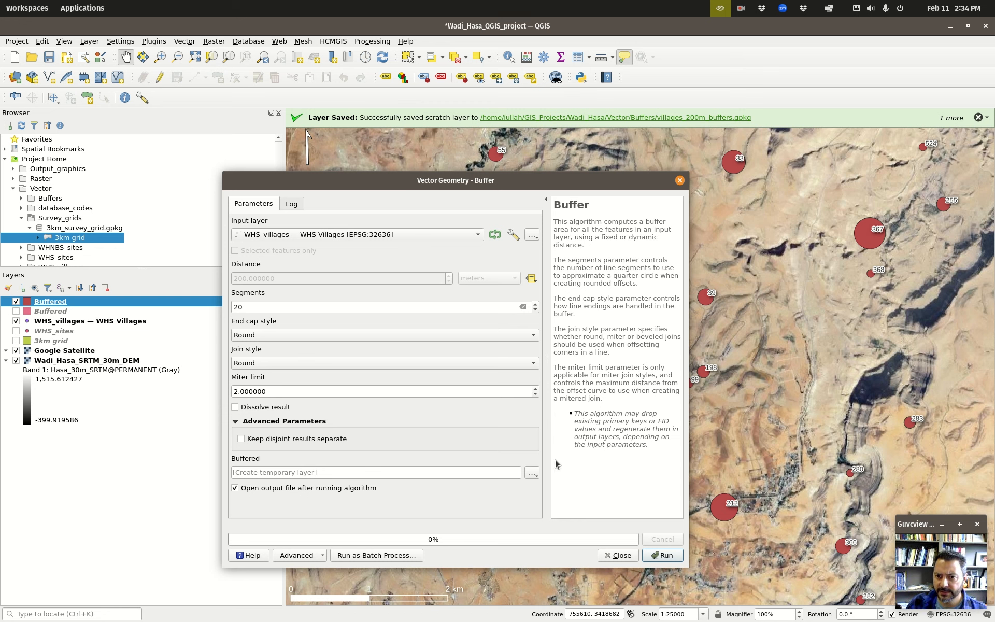
{"action": "left_click", "coordinate": [663, 555]}
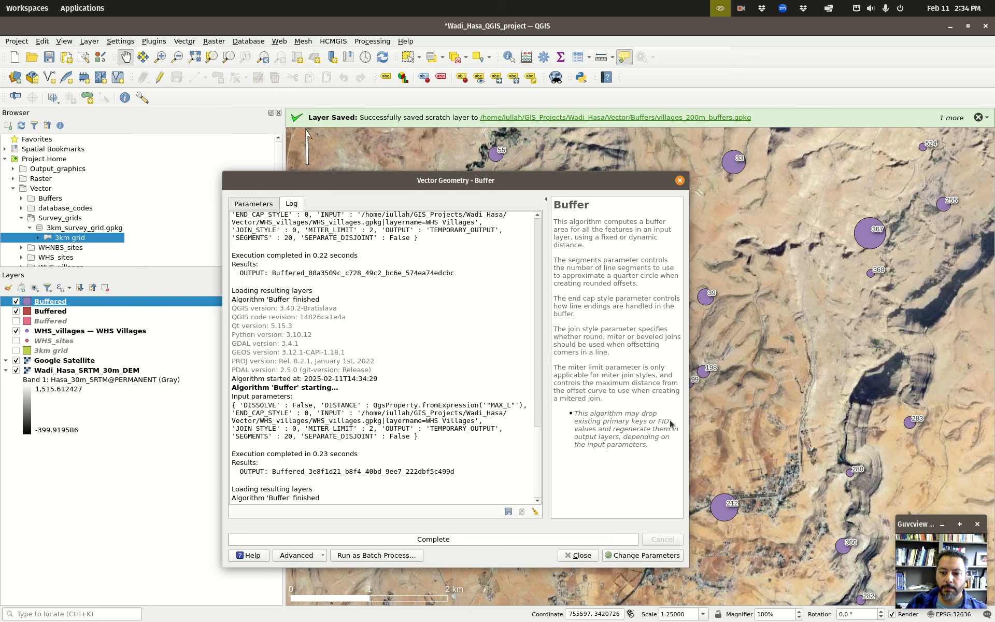
{"action": "left_click", "coordinate": [578, 555]}
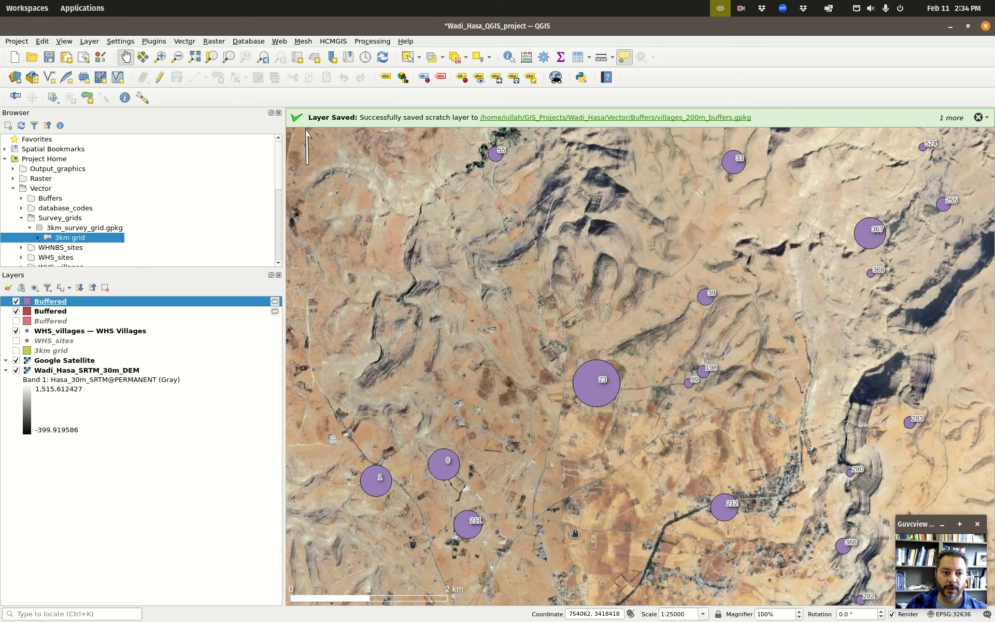
Step: Remove the duplicate MAX_L buffer layer from the project and return to a close view of village 23
{"action": "right_click", "coordinate": [60, 303]}
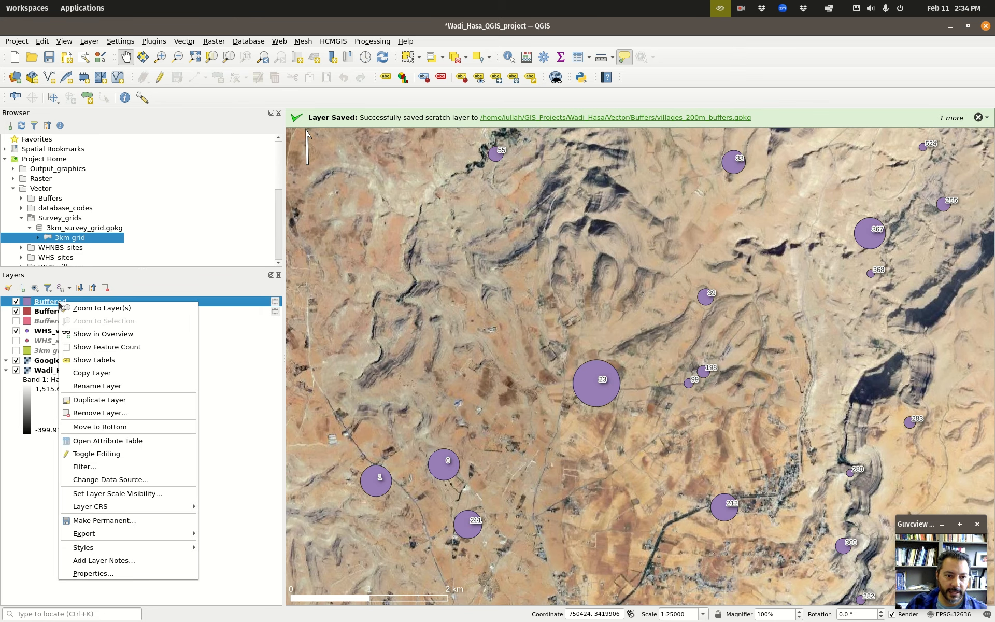
{"action": "left_click", "coordinate": [121, 412]}
{"action": "left_click", "coordinate": [529, 321]}
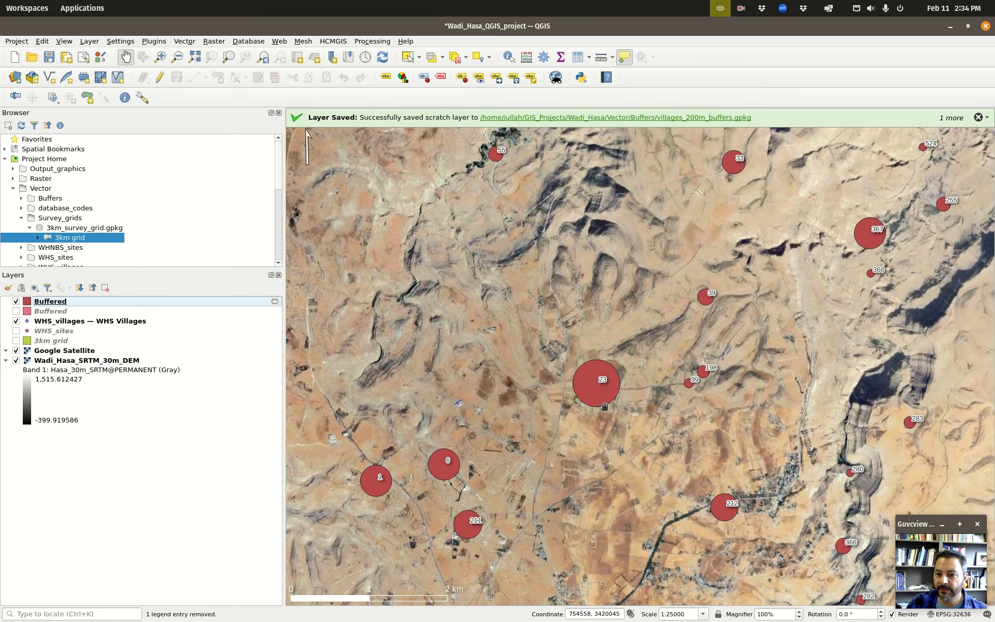
{"action": "scroll", "coordinate": [610, 385], "scroll_direction": "up", "scroll_amount": 2}
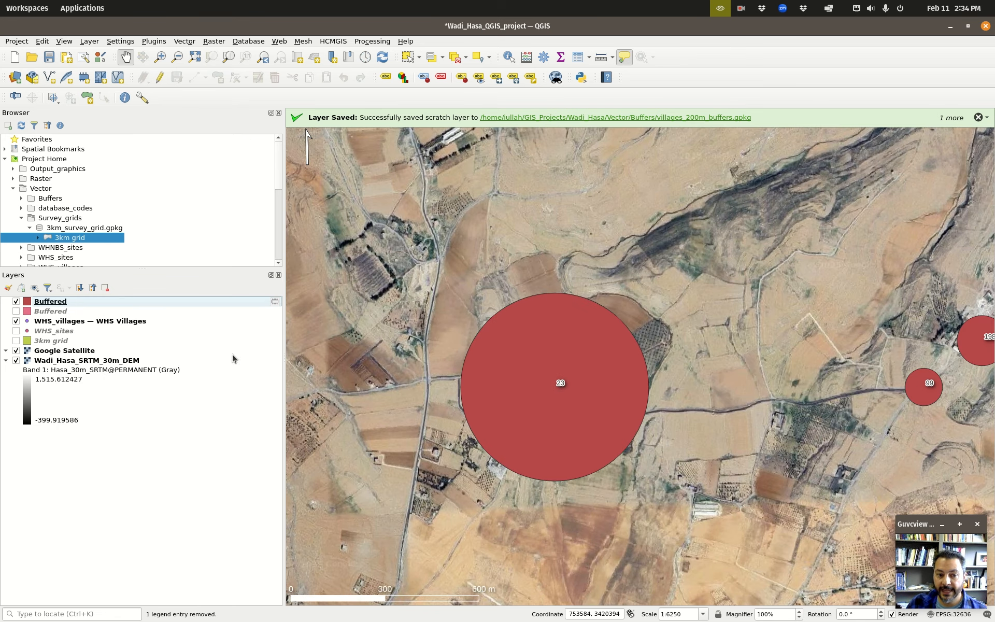
Step: Make the temporary MAX_L buffer layer permanent as a GeoPackage named villages_max_l_buffer in the Buffers folder
{"action": "left_click", "coordinate": [43, 311]}
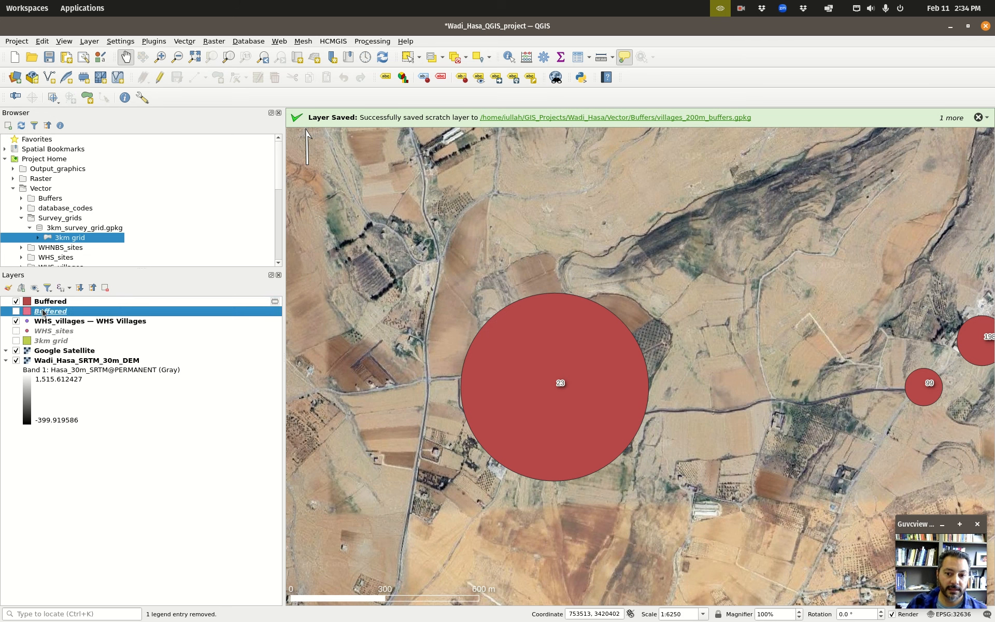
{"action": "right_click", "coordinate": [44, 311]}
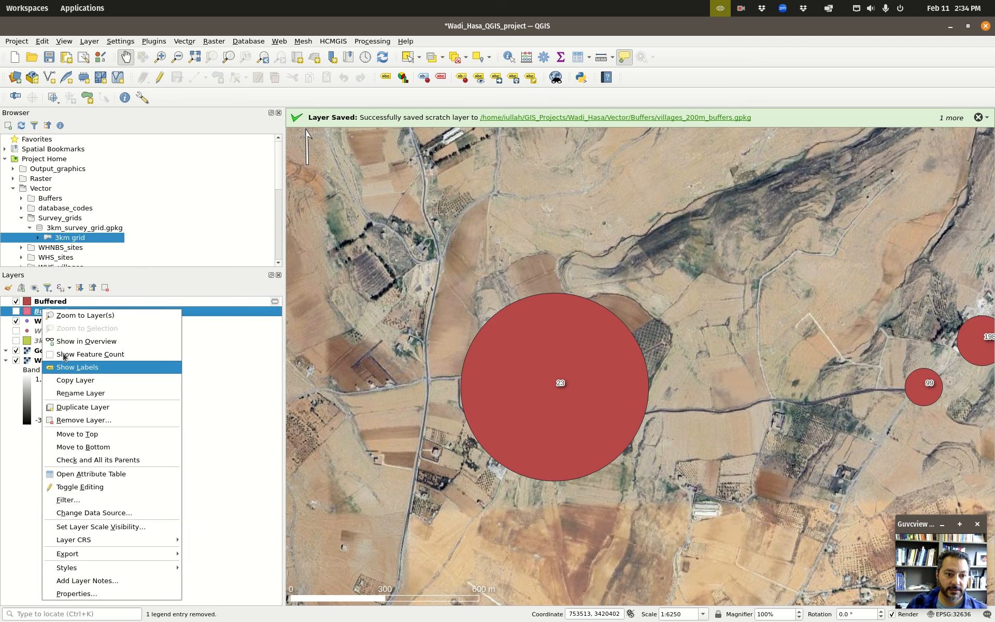
{"action": "left_click", "coordinate": [205, 338]}
{"action": "right_click", "coordinate": [44, 306]}
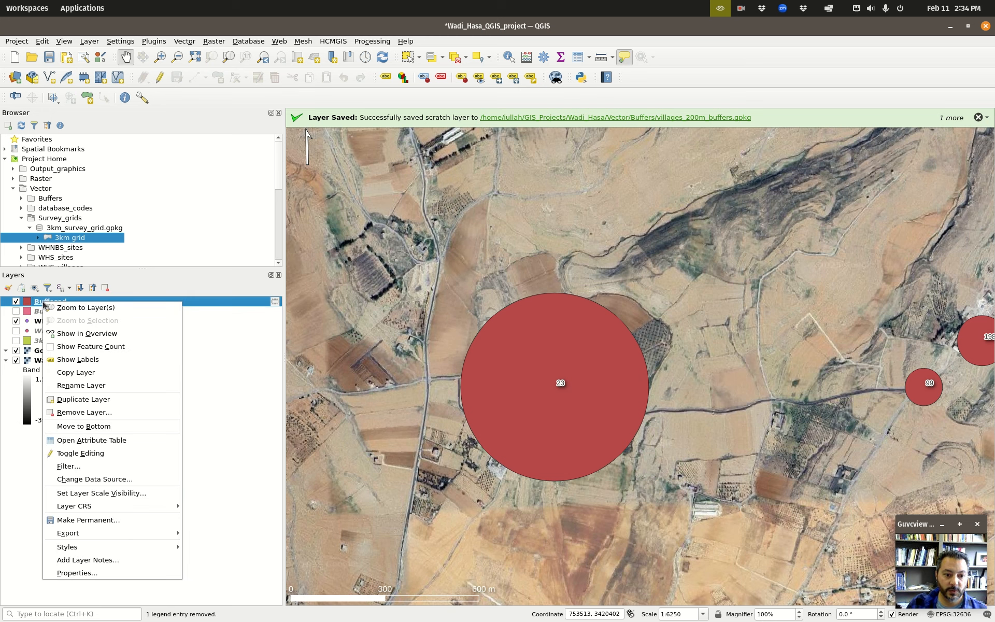
{"action": "left_click", "coordinate": [100, 519]}
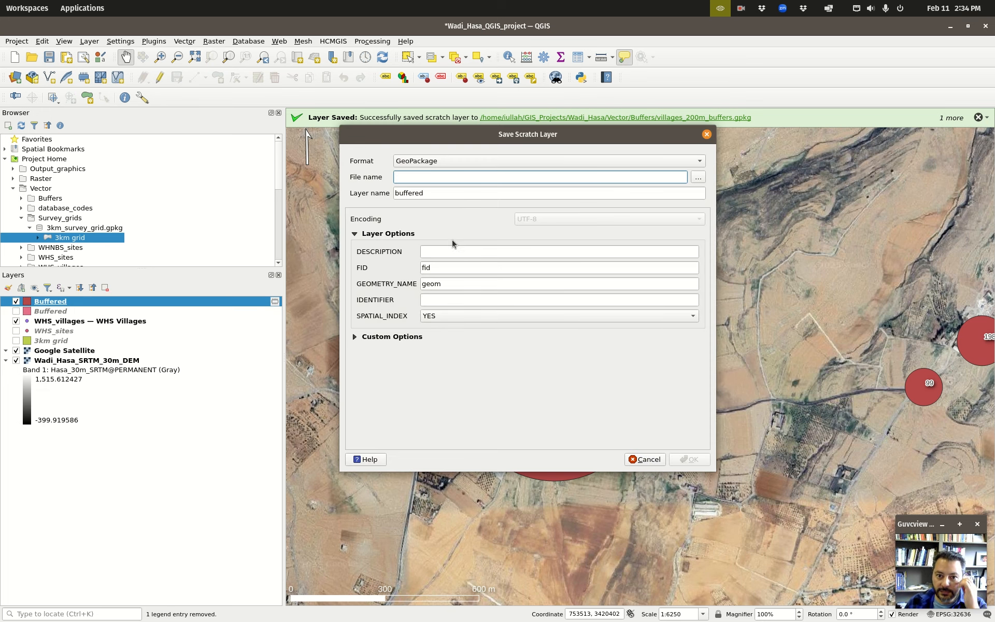
{"action": "left_click", "coordinate": [697, 178]}
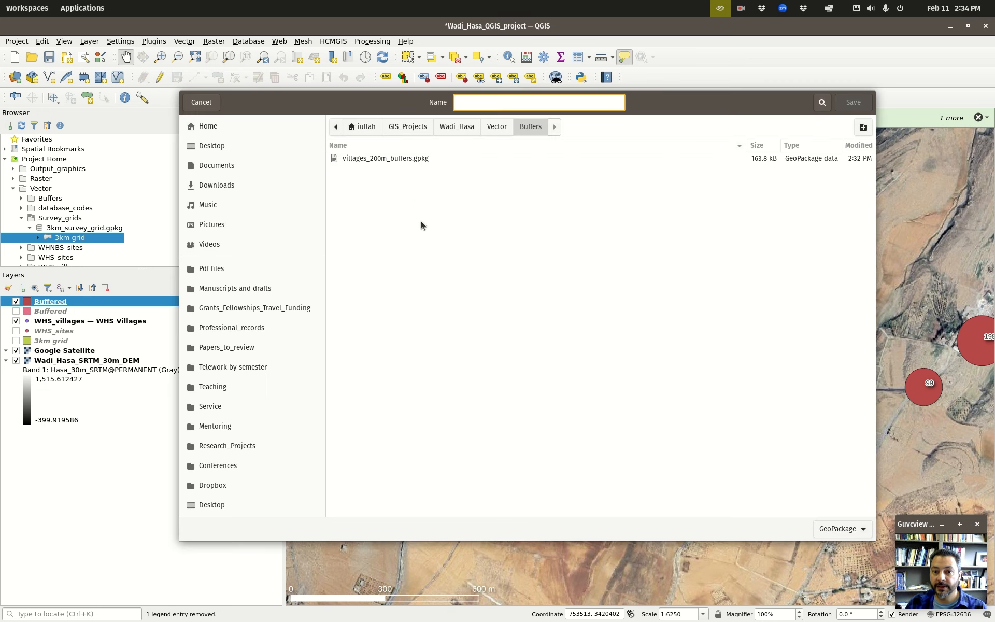
{"action": "type", "text": "vil"}
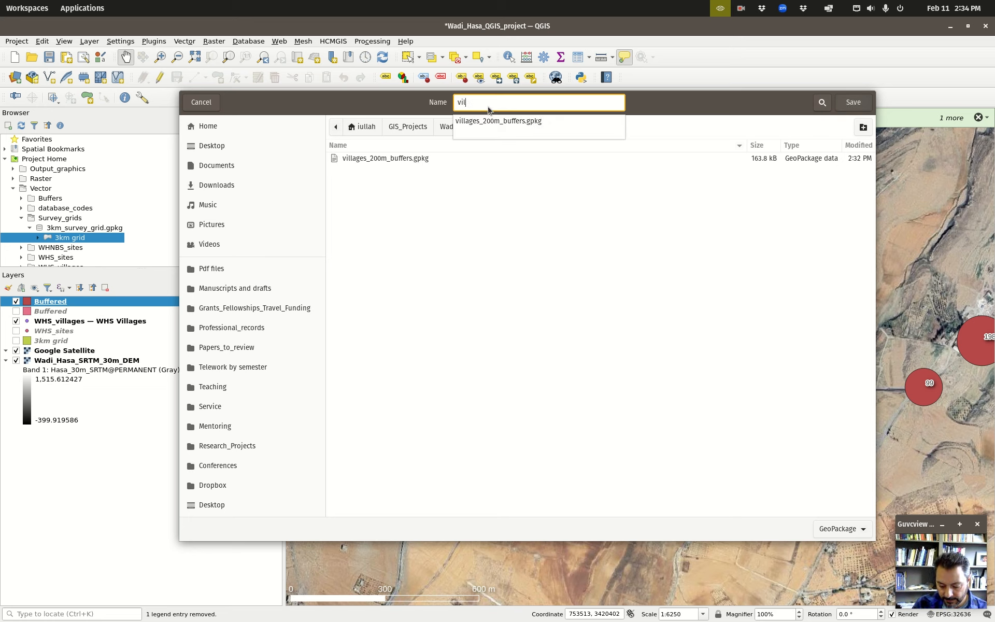
{"action": "type", "text": "lages_max_l_buffer"}
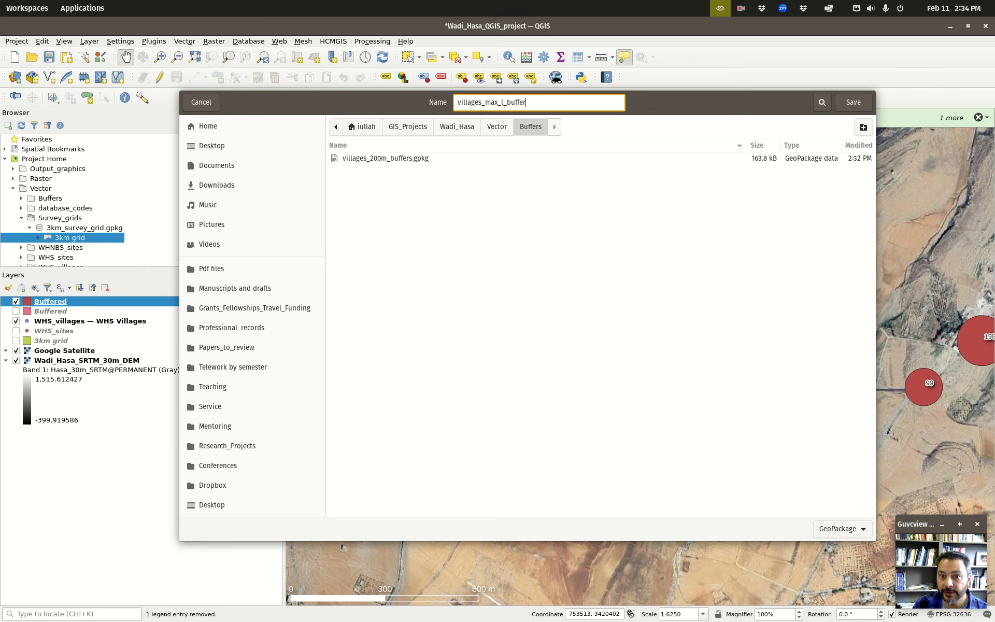
{"action": "key", "text": "Return"}
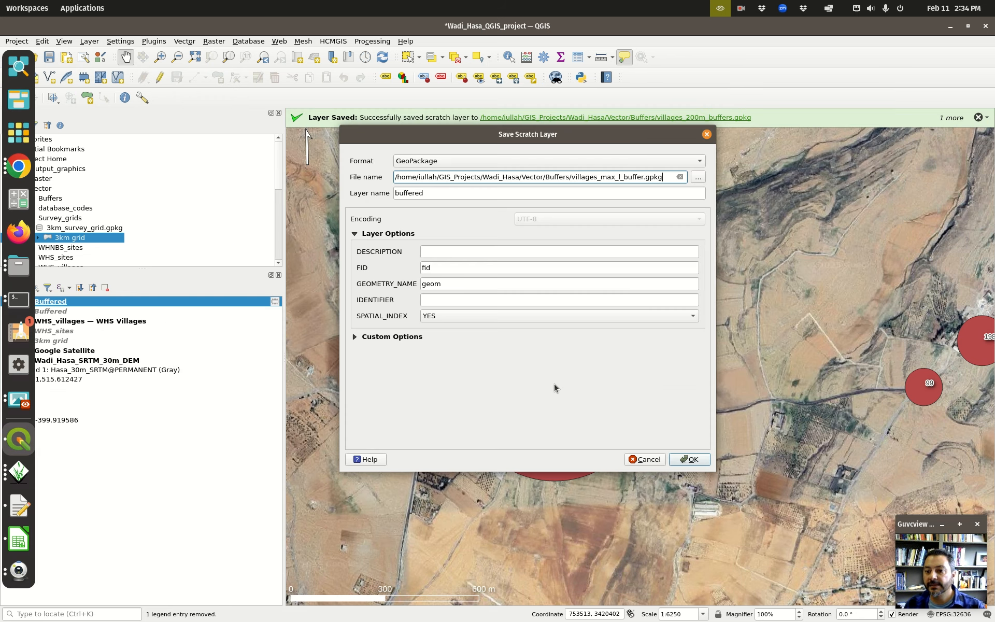
{"action": "left_click", "coordinate": [689, 459]}
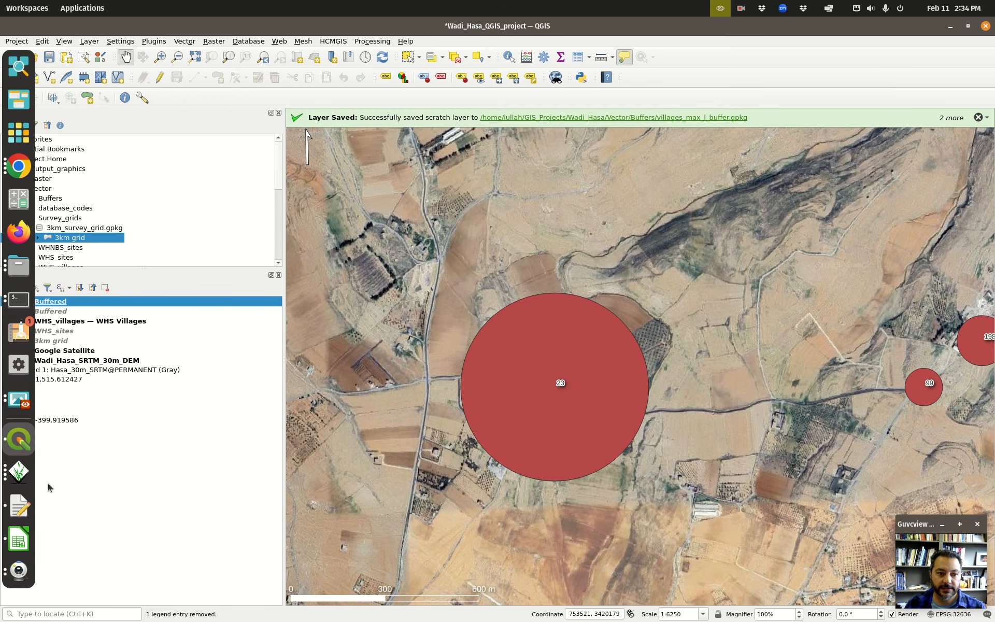
Step: Make the MAX_L buffer layer's simple fill fully transparent by setting its fill color opacity to 0%
{"action": "right_click", "coordinate": [58, 305]}
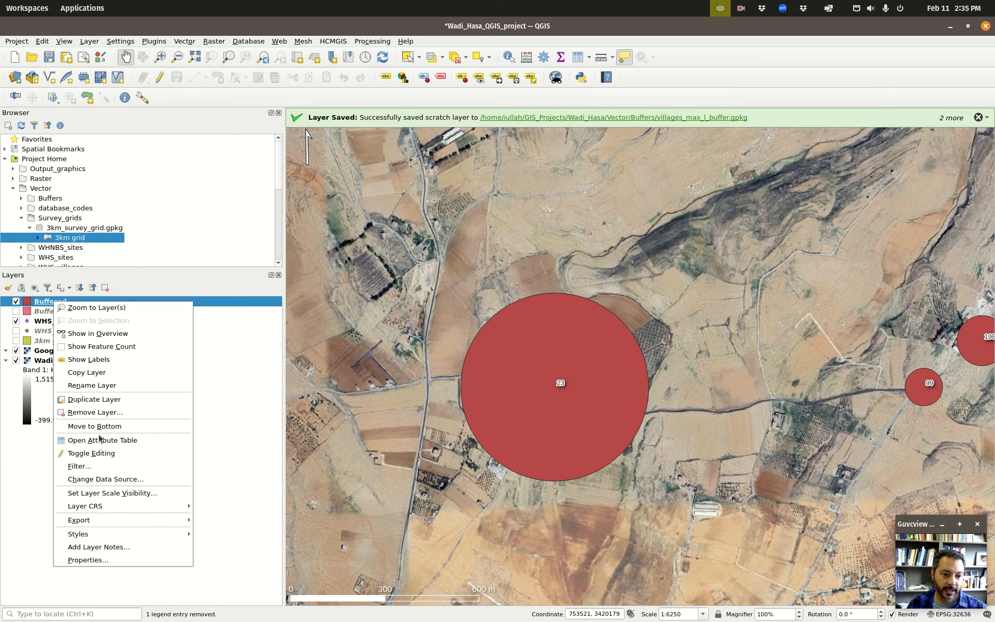
{"action": "left_click", "coordinate": [112, 558]}
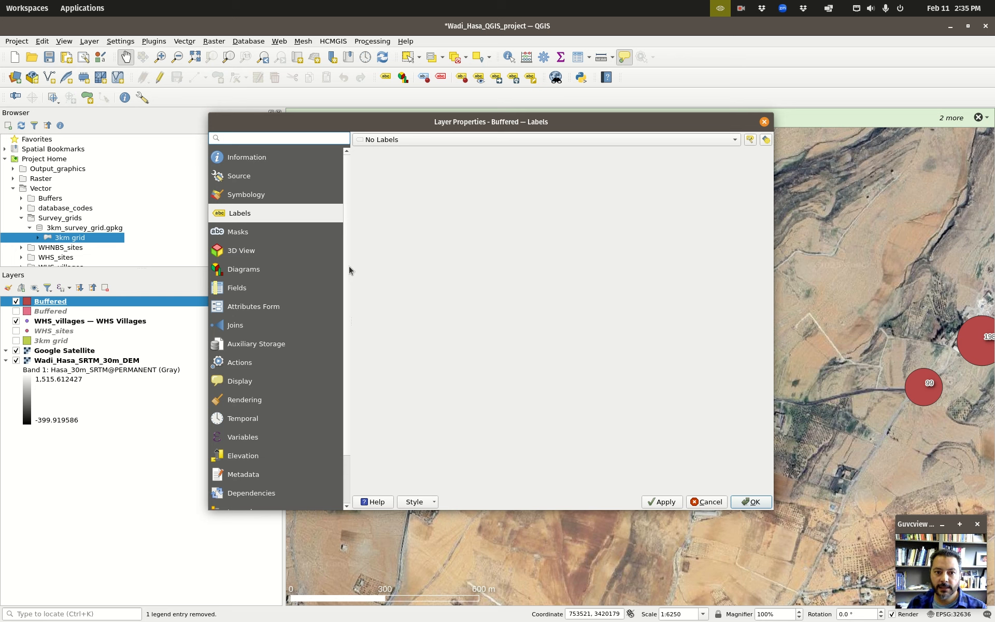
{"action": "left_click", "coordinate": [251, 194]}
{"action": "left_click", "coordinate": [473, 168]}
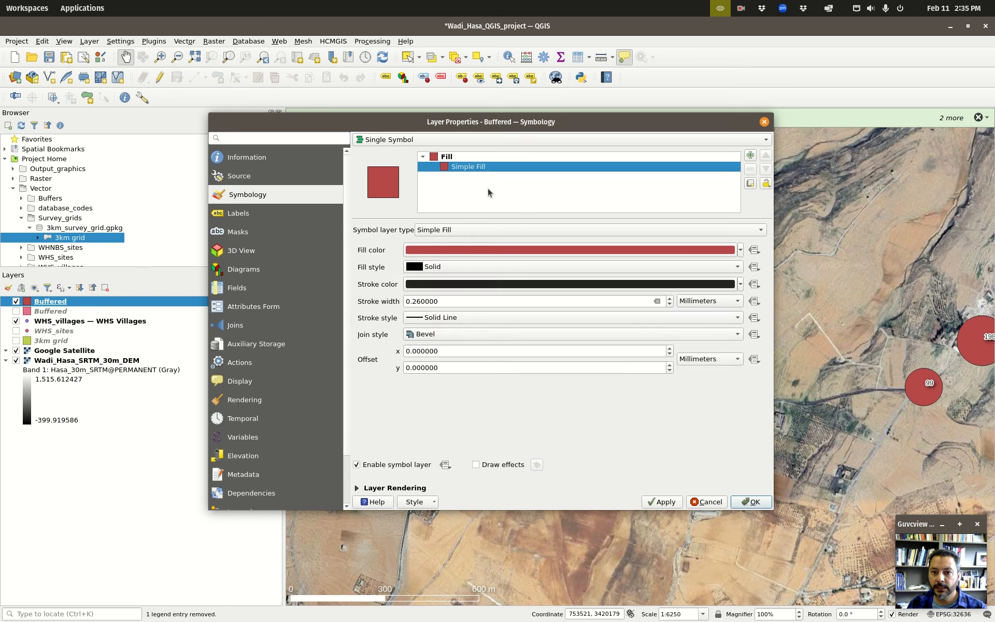
{"action": "left_click", "coordinate": [548, 251]}
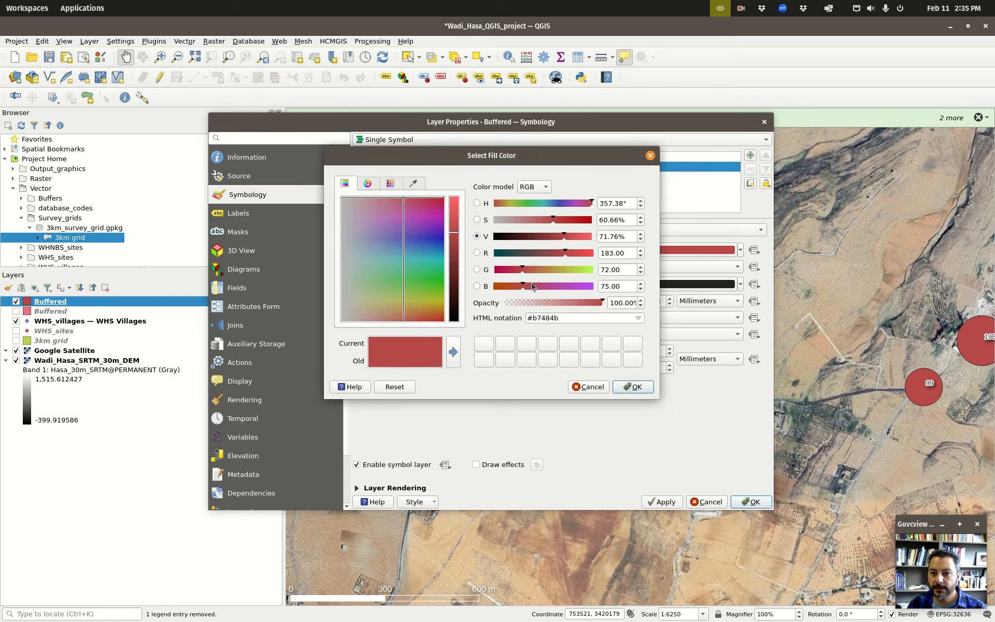
{"action": "left_click_drag", "start_coordinate": [601, 302], "coordinate": [555, 303]}
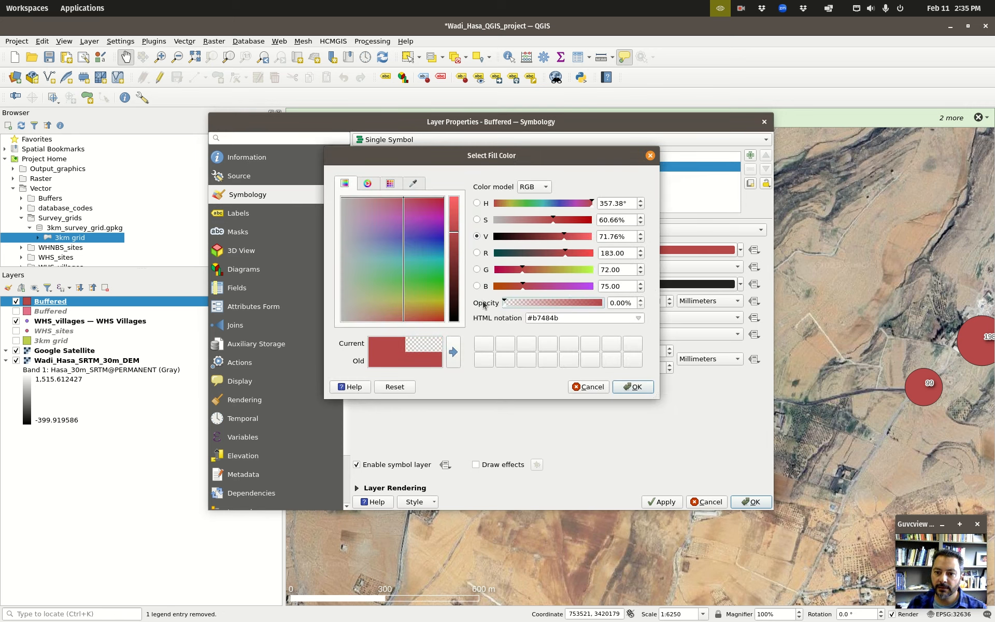
{"action": "left_click", "coordinate": [633, 386]}
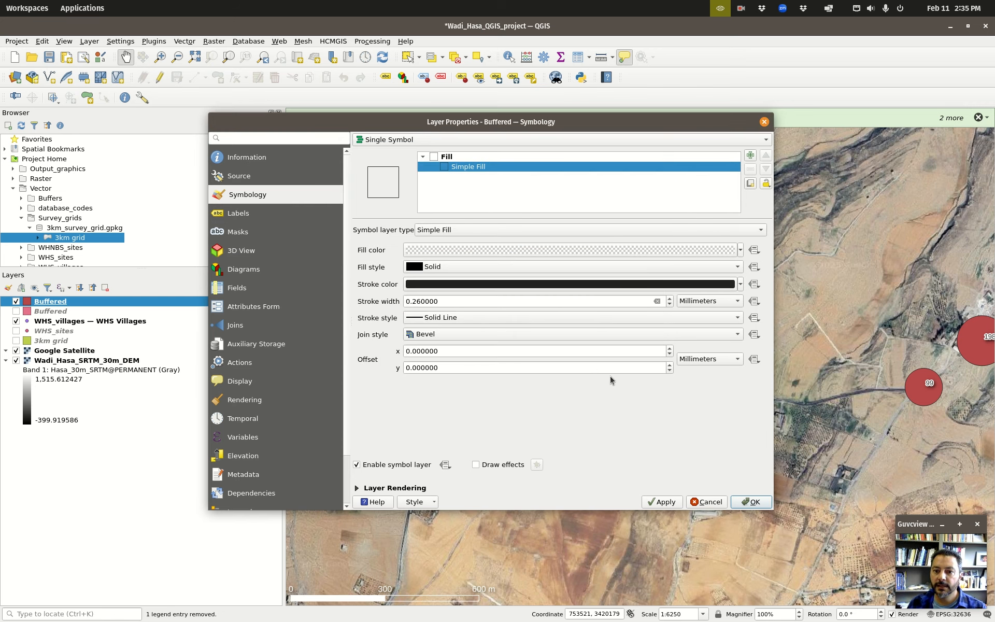
{"action": "left_click", "coordinate": [770, 500]}
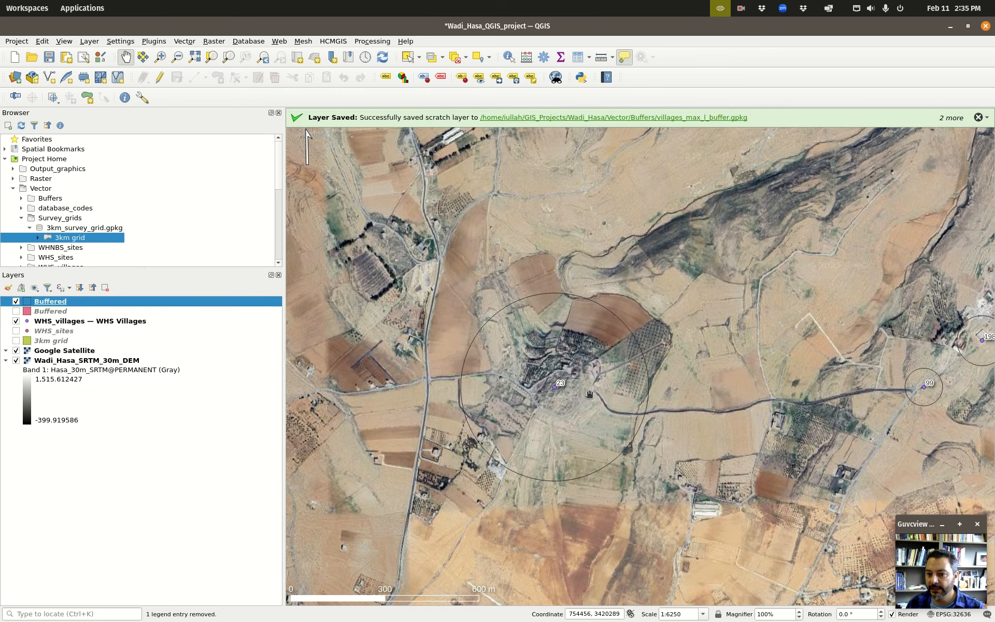
Step: Increase the stroke width of the MAX_L buffer layer's simple fill for a thicker outline around village 23
{"action": "scroll", "coordinate": [563, 369], "scroll_direction": "up", "scroll_amount": 1}
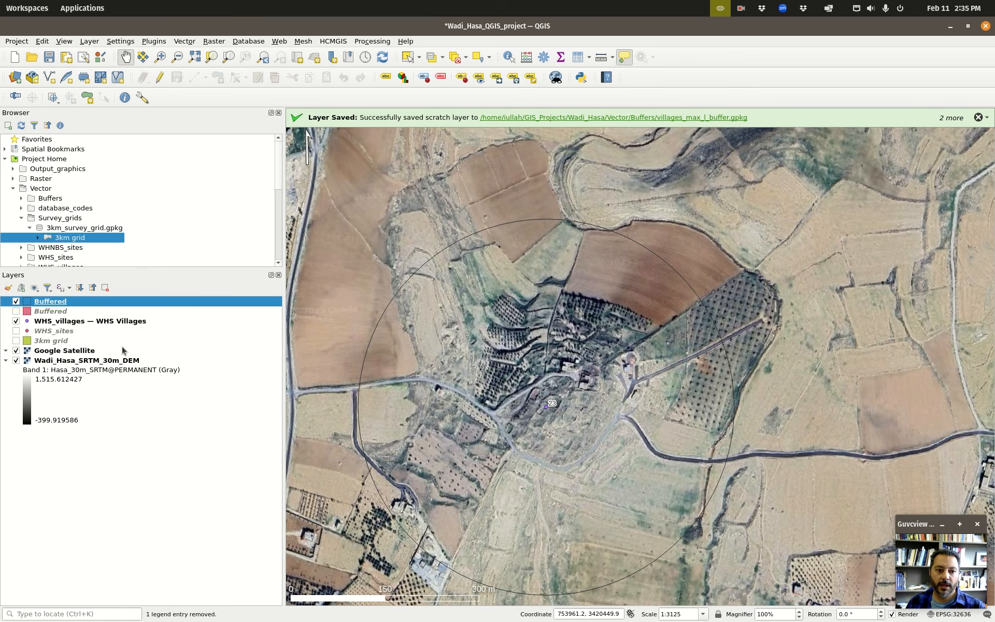
{"action": "double_click", "coordinate": [45, 303]}
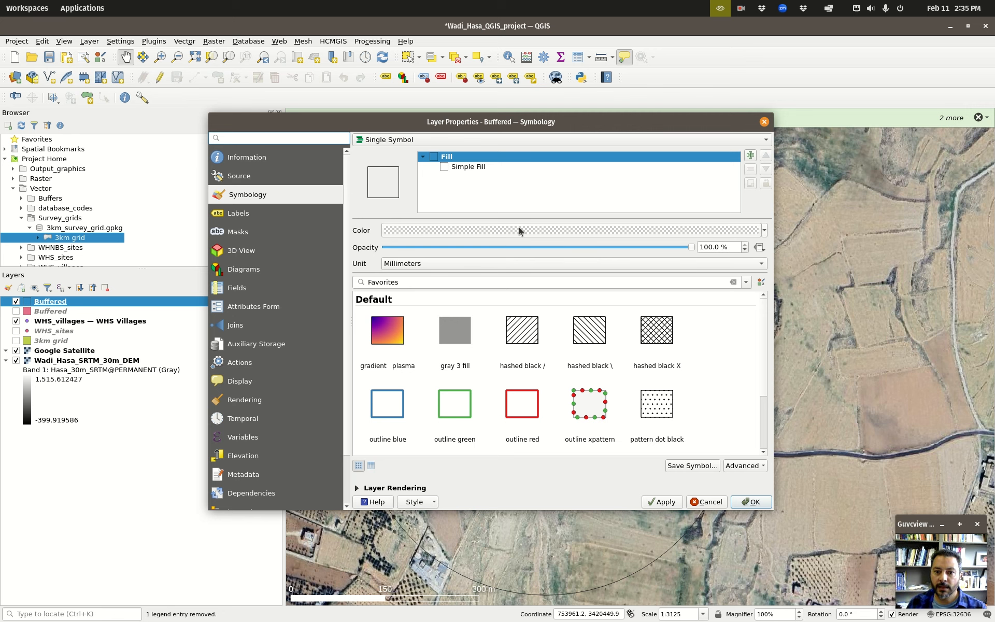
{"action": "left_click", "coordinate": [482, 166]}
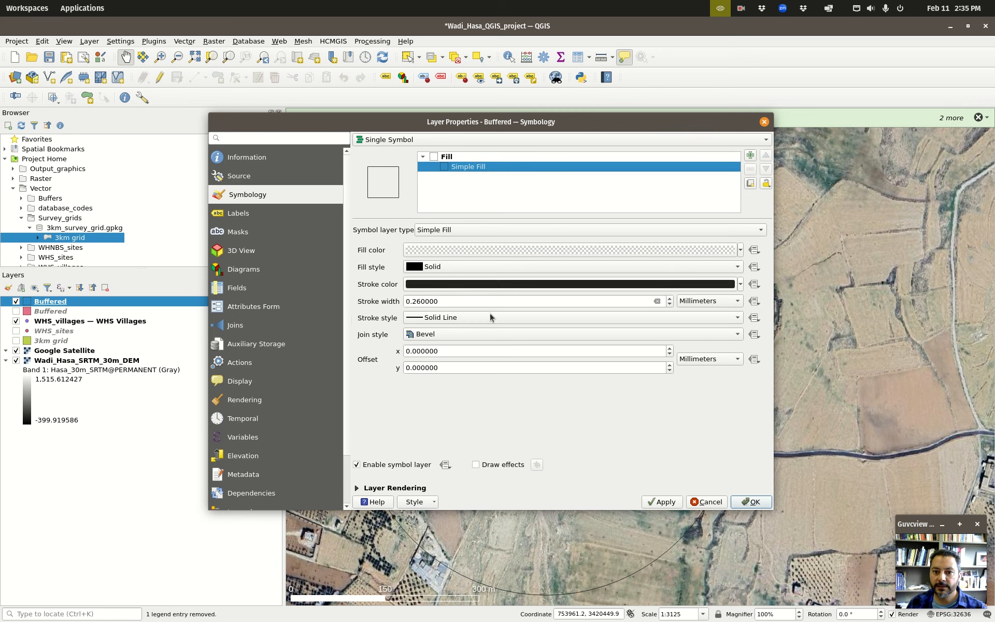
{"action": "left_click", "coordinate": [670, 299]}
{"action": "left_click", "coordinate": [752, 501]}
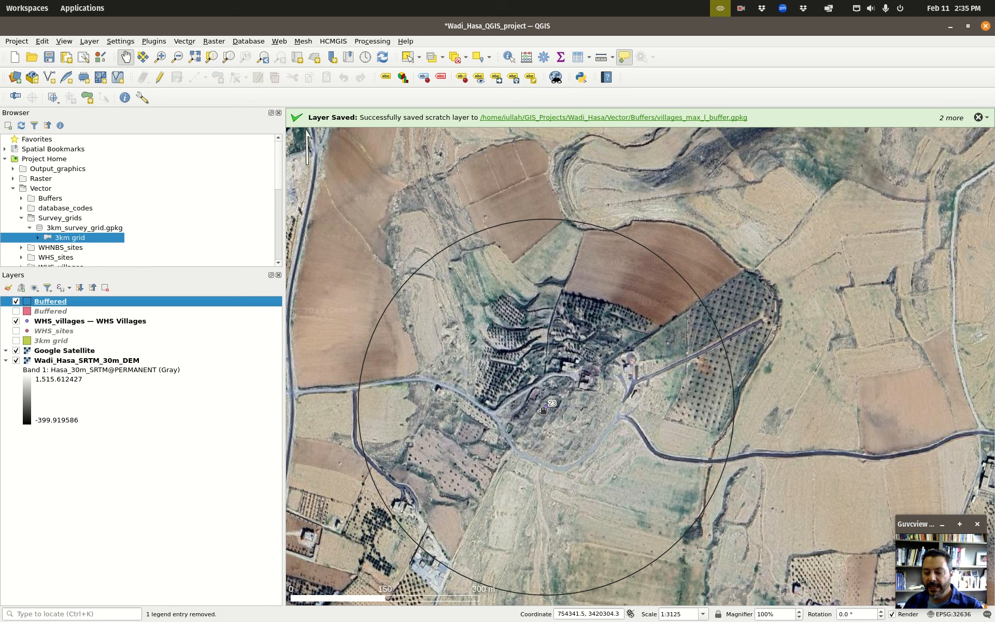
{"action": "mouse_move", "coordinate": [543, 410]}
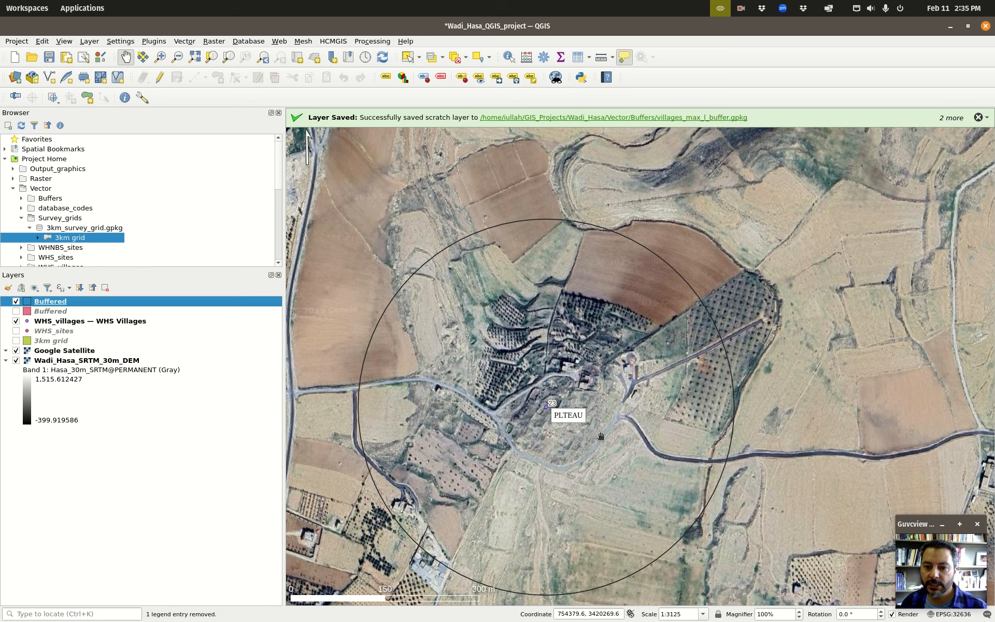
Step: Switch to the Project 1 description in Google Docs and examine the instructions for the "type" and "condition" fields
{"action": "mouse_move", "coordinate": [654, 470]}
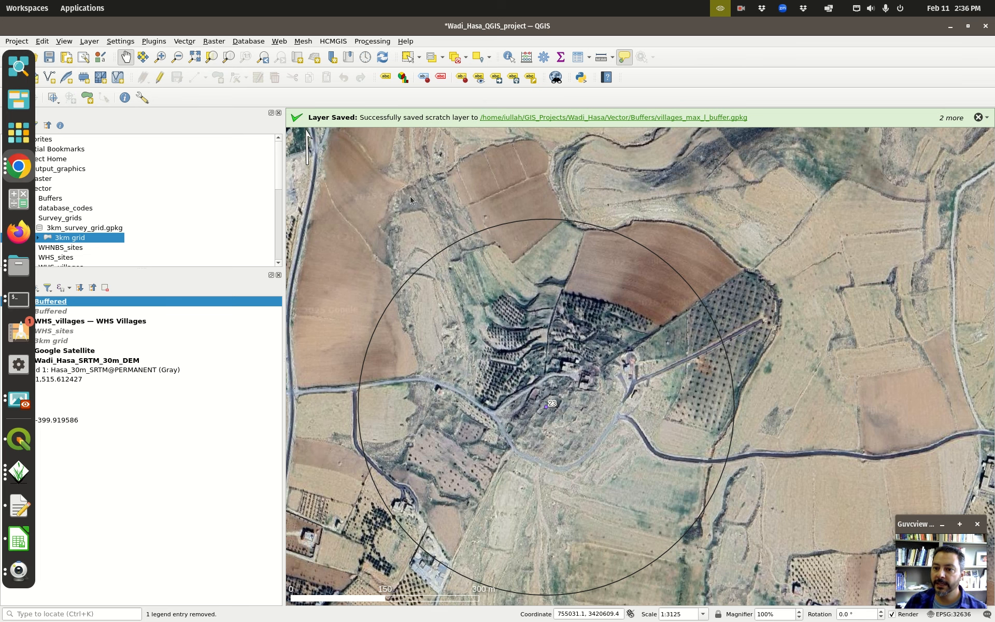
{"action": "key", "text": "alt+Tab"}
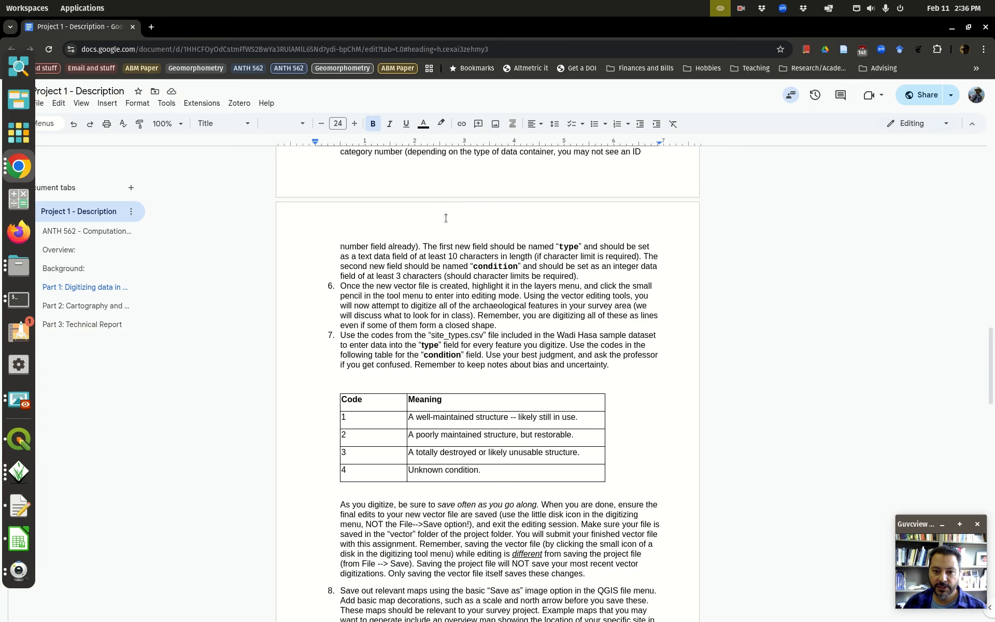
{"action": "scroll", "coordinate": [513, 436], "scroll_direction": "up", "scroll_amount": 15}
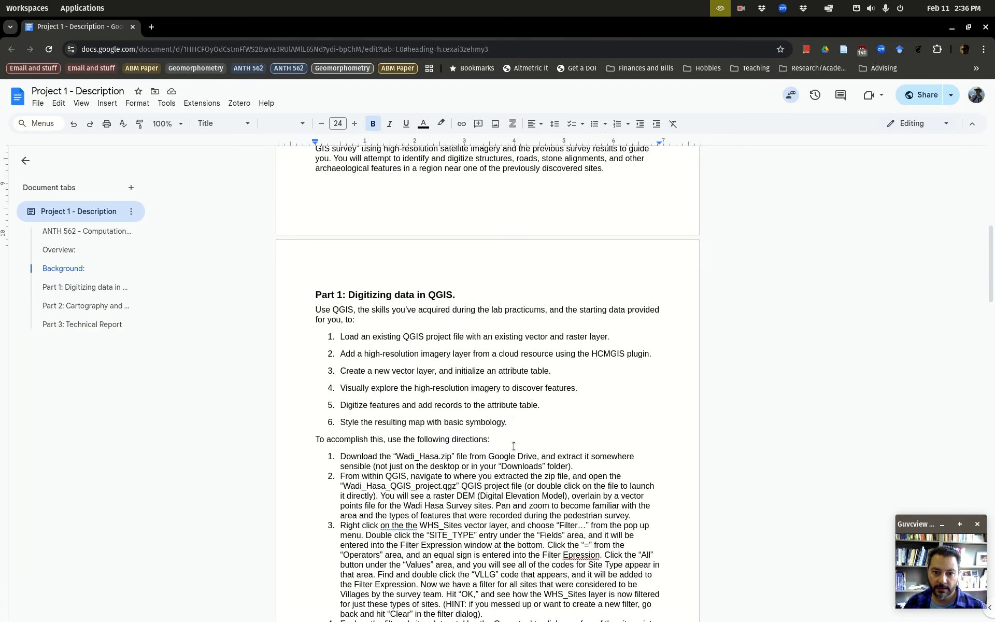
{"action": "scroll", "coordinate": [513, 446], "scroll_direction": "down", "scroll_amount": 15}
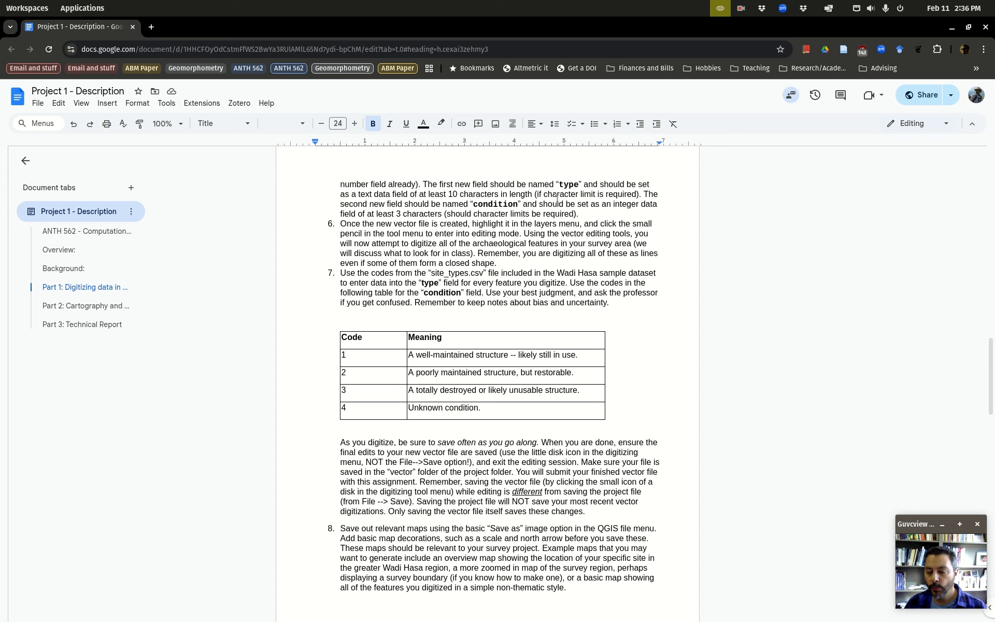
{"action": "scroll", "coordinate": [446, 254], "scroll_direction": "up", "scroll_amount": 2}
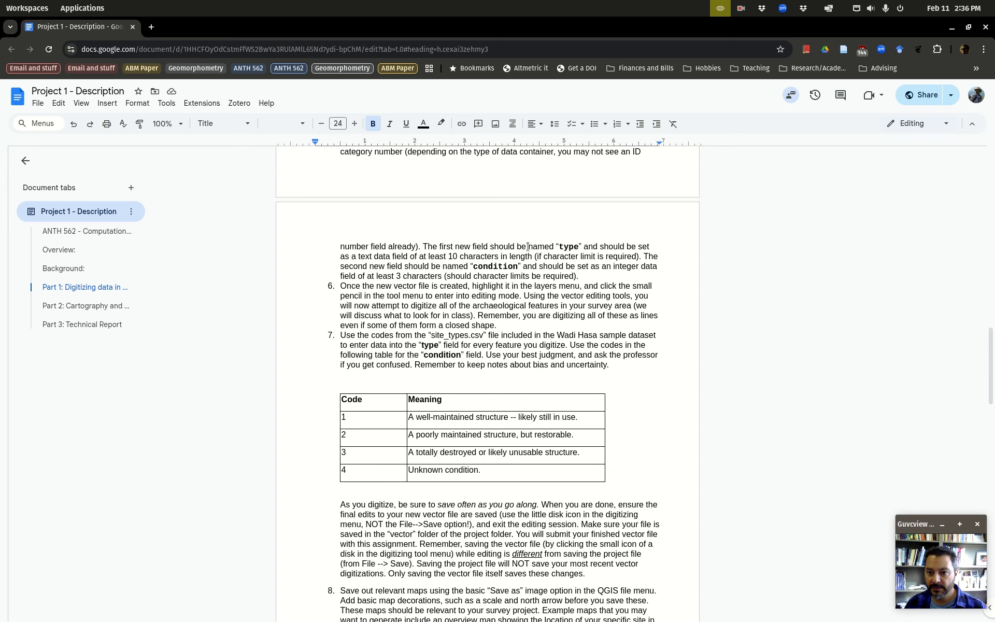
{"action": "left_click_drag", "start_coordinate": [527, 247], "coordinate": [627, 248]}
{"action": "mouse_move", "coordinate": [439, 266]}
{"action": "left_mouse_down"}
{"action": "mouse_move", "coordinate": [525, 259]}
{"action": "mouse_move", "coordinate": [520, 267]}
{"action": "left_mouse_up"}
Step: Switch to the file manager and open Site_Type_Codes.csv from Vector/database_codes as a comma-separated spreadsheet in LibreOffice Calc
{"action": "mouse_move", "coordinate": [1, 4]}
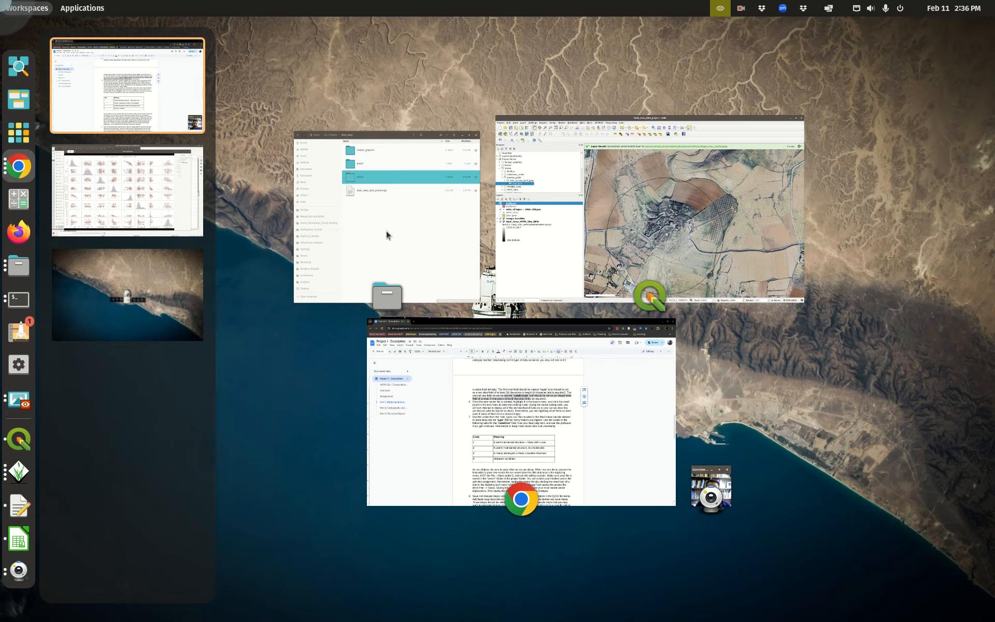
{"action": "left_click", "coordinate": [387, 231]}
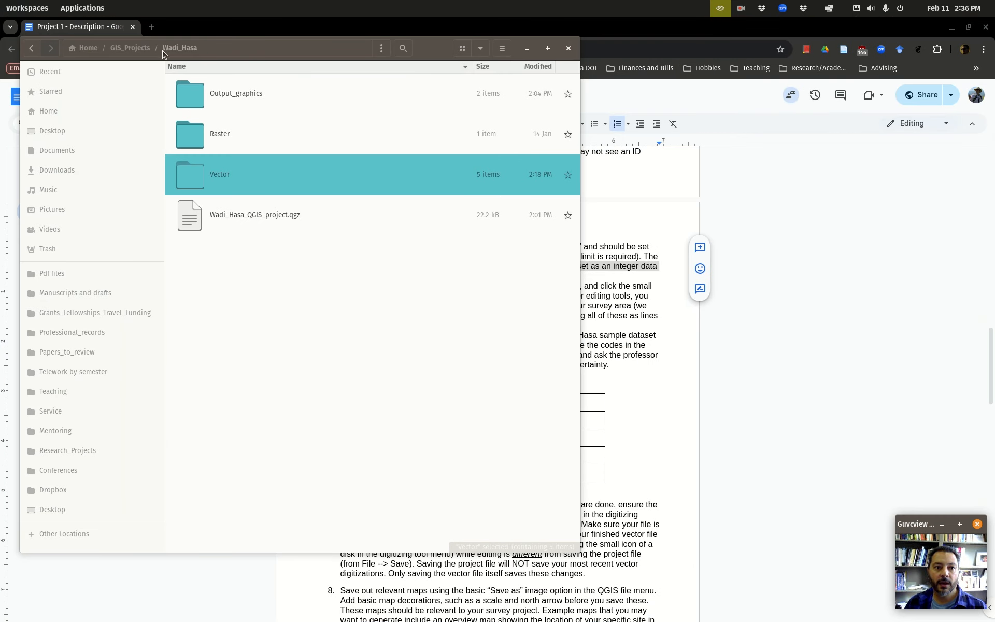
{"action": "left_click", "coordinate": [180, 52]}
{"action": "left_click", "coordinate": [213, 175]}
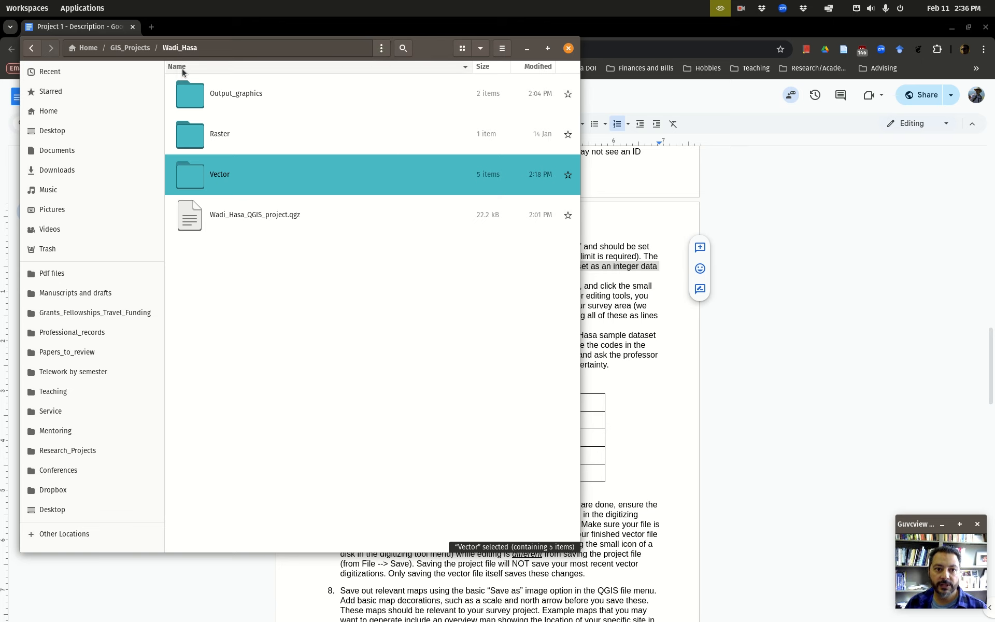
{"action": "double_click", "coordinate": [199, 184]}
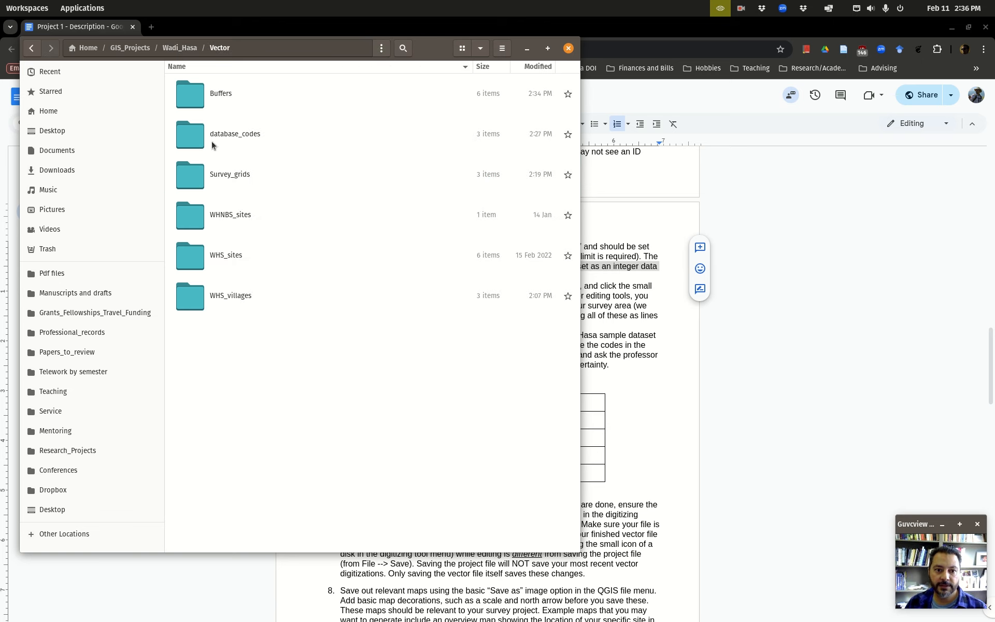
{"action": "double_click", "coordinate": [208, 144]}
{"action": "left_click", "coordinate": [233, 136]}
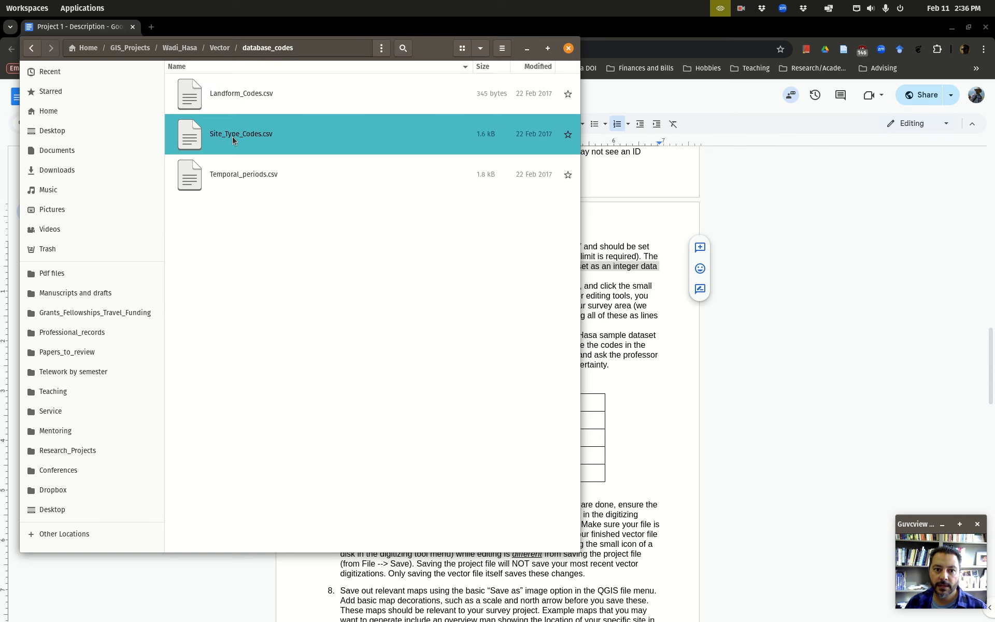
{"action": "double_click", "coordinate": [235, 139]}
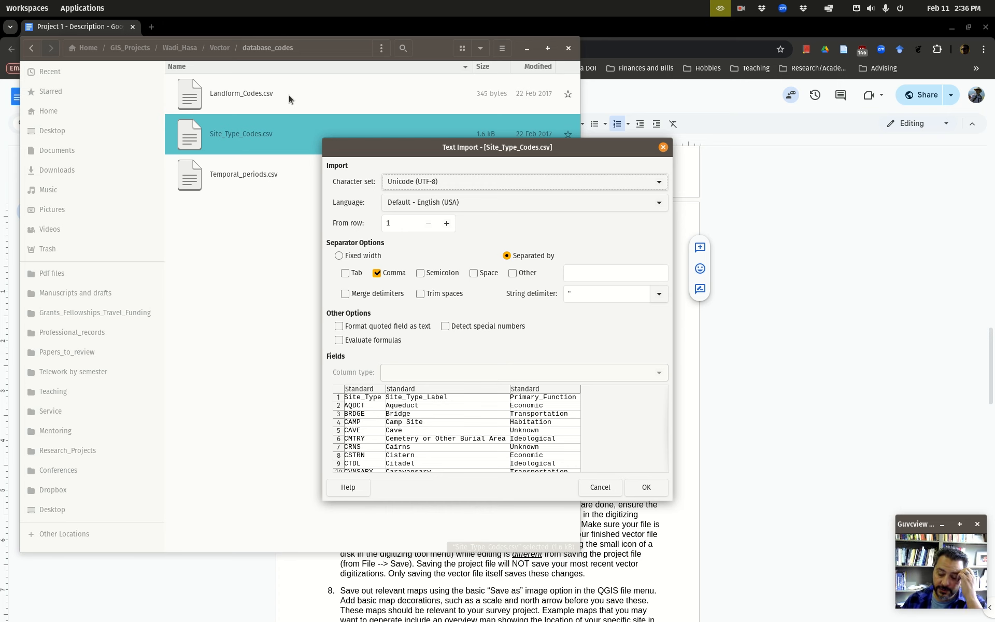
{"action": "left_click", "coordinate": [657, 487]}
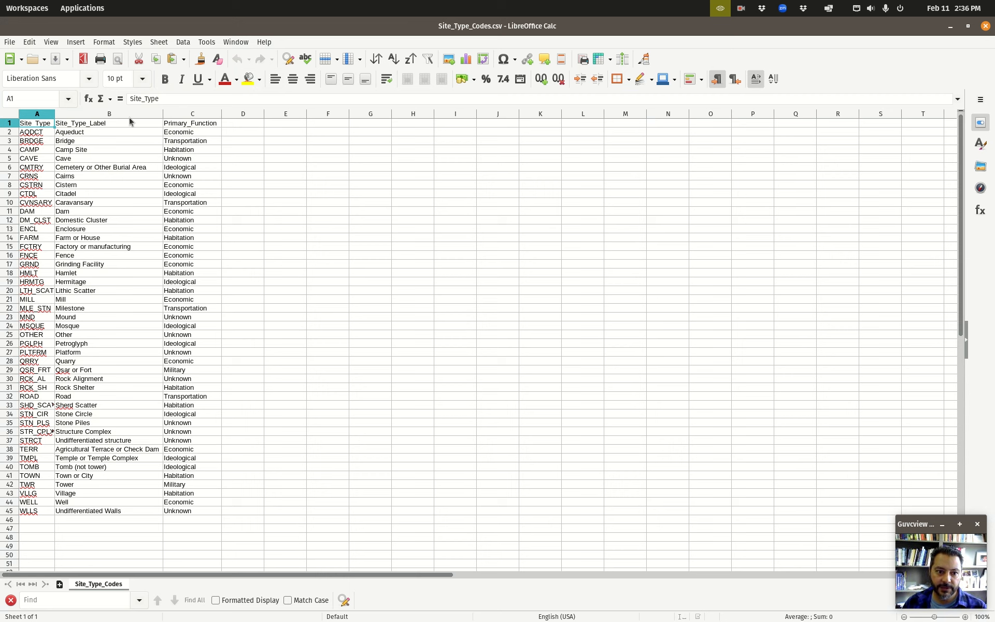
Step: Examine the site type codes and labels, including cistern, enclosure, stone circle and road, and move the spreadsheet window aside
{"action": "left_click", "coordinate": [73, 185]}
{"action": "left_click", "coordinate": [72, 229]}
{"action": "left_click", "coordinate": [74, 274]}
{"action": "left_click", "coordinate": [69, 352]}
{"action": "left_click", "coordinate": [85, 412]}
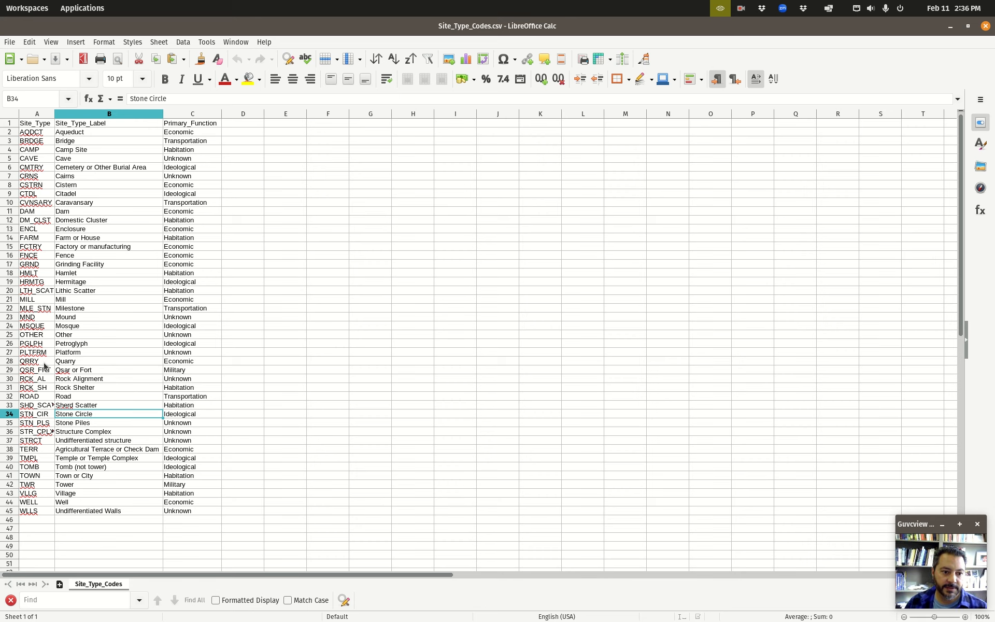
{"action": "left_click", "coordinate": [33, 396]}
{"action": "left_click_drag", "start_coordinate": [236, 26], "coordinate": [994, 311]}
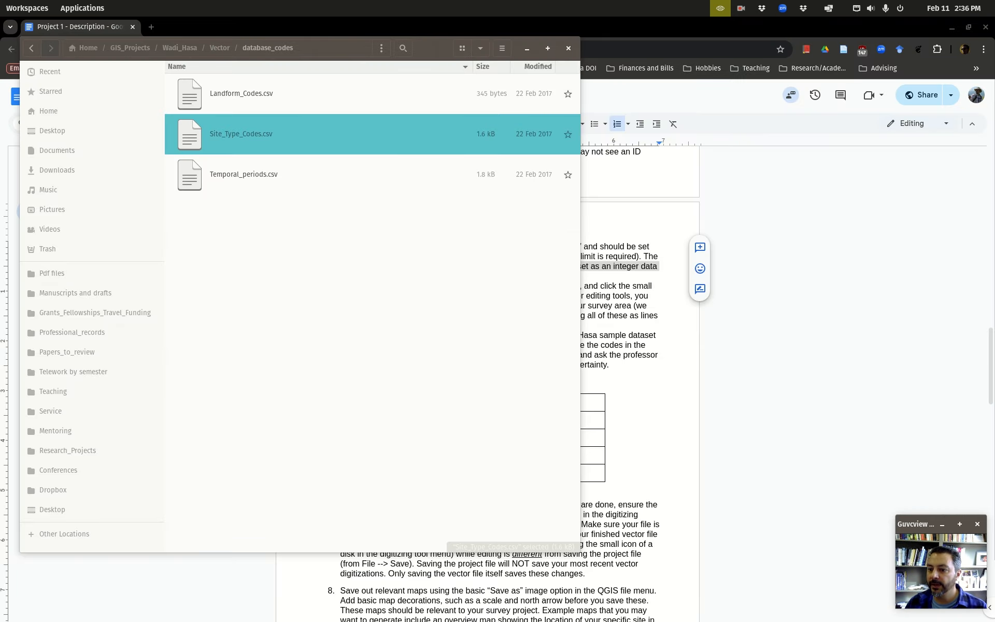
Step: Return to the Project 1 description and examine the table of condition codes 1 to 4 and their meanings
{"action": "left_click", "coordinate": [731, 244]}
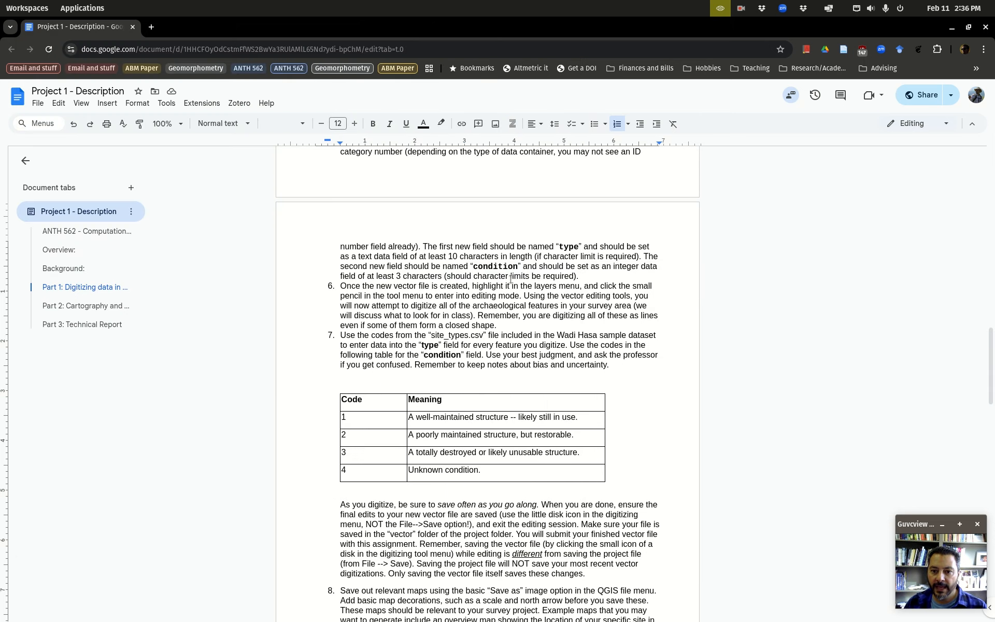
{"action": "left_click", "coordinate": [505, 260]}
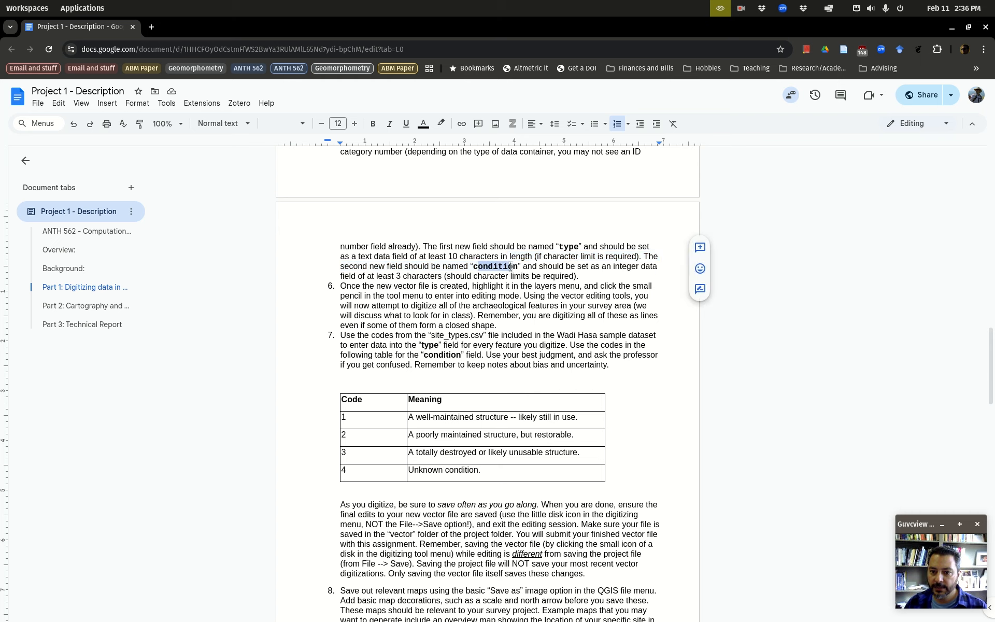
{"action": "left_click", "coordinate": [498, 421]}
{"action": "left_click_drag", "start_coordinate": [497, 469], "coordinate": [369, 433]}
{"action": "left_click", "coordinate": [358, 421]}
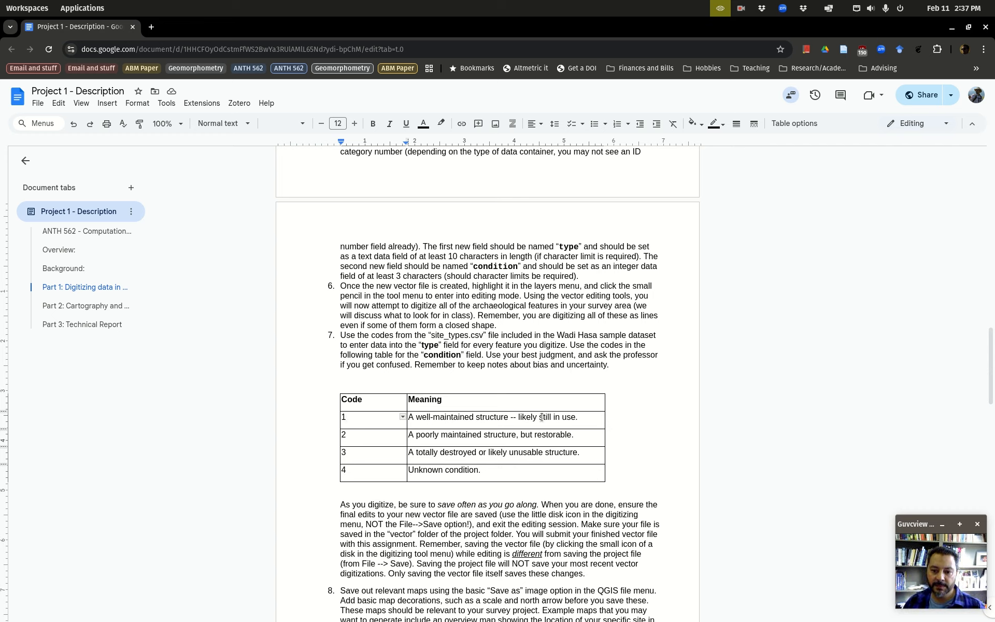
{"action": "left_click_drag", "start_coordinate": [575, 439], "coordinate": [422, 439]}
{"action": "left_click_drag", "start_coordinate": [581, 453], "coordinate": [425, 452]}
{"action": "left_click_drag", "start_coordinate": [513, 474], "coordinate": [402, 466]}
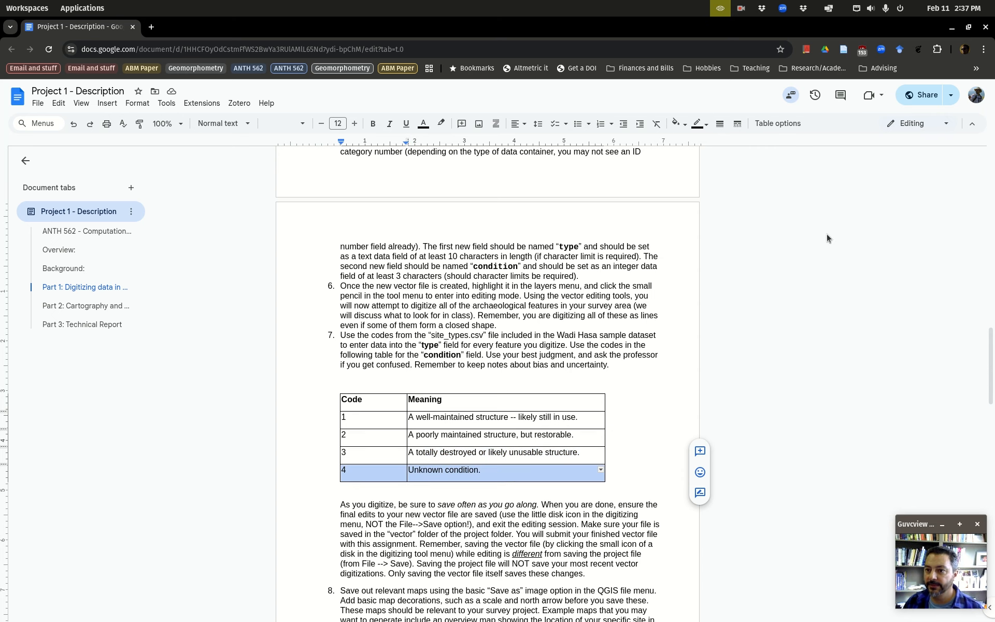
Step: Switch to the Wadi Hasa project in QGIS and start creating a new GeoPackage layer
{"action": "key", "text": "ctrl+super+Down"}
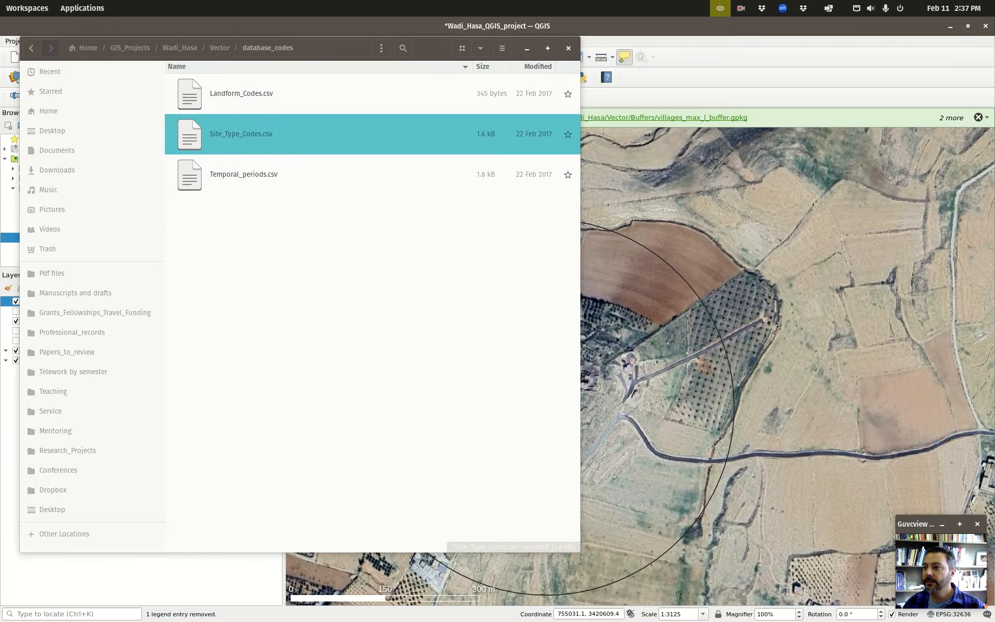
{"action": "left_click", "coordinate": [696, 60]}
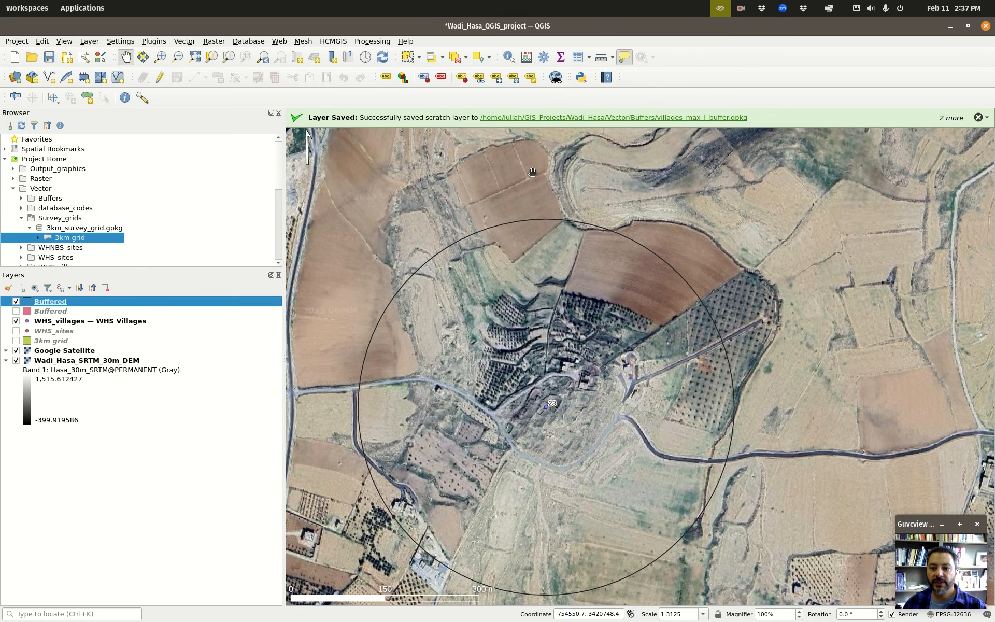
{"action": "mouse_move", "coordinate": [532, 439]}
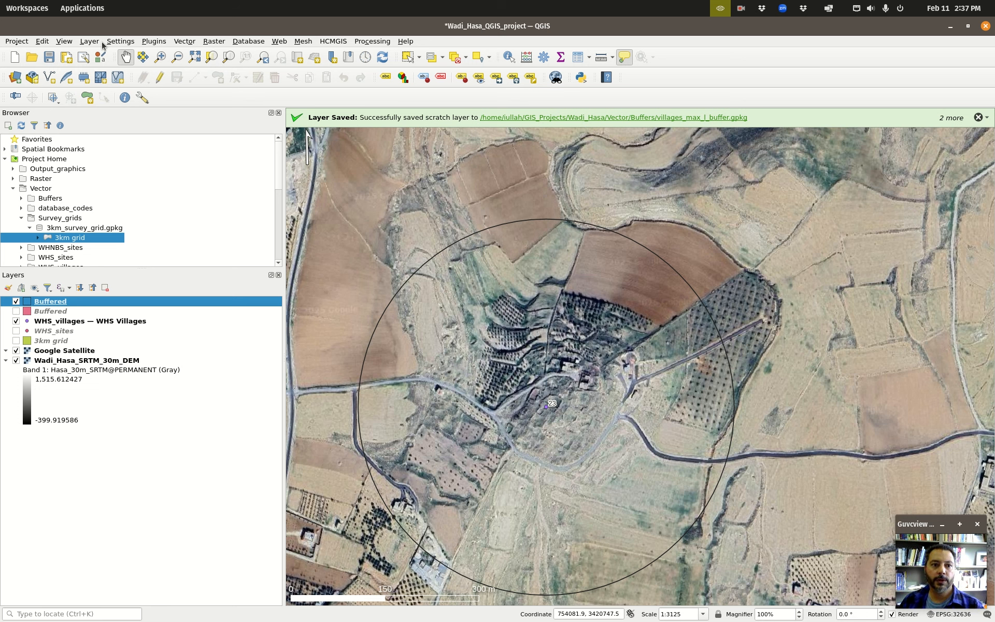
{"action": "left_click", "coordinate": [85, 42]}
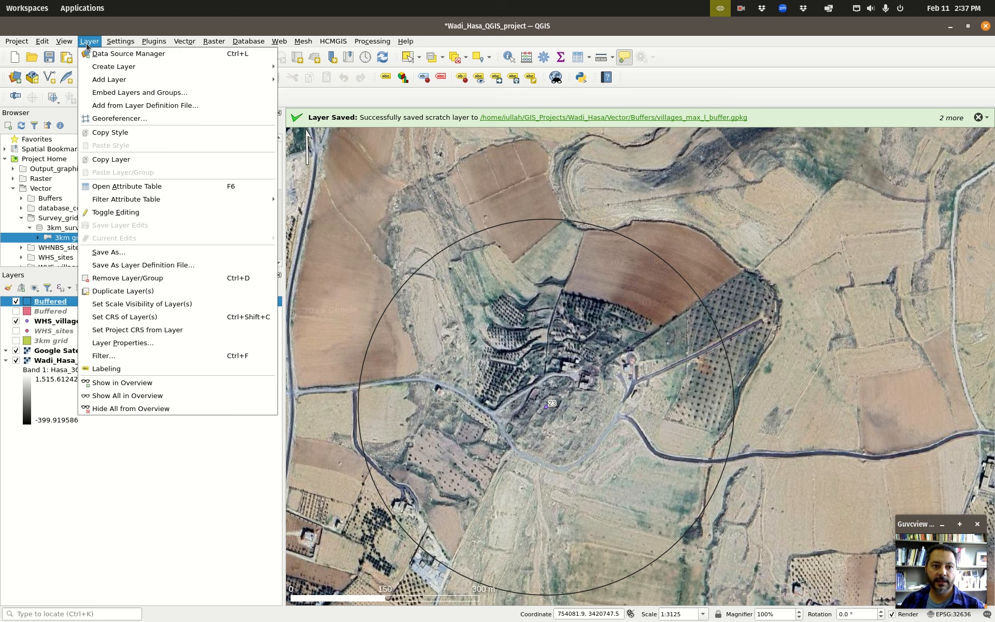
{"action": "mouse_move", "coordinate": [176, 70]}
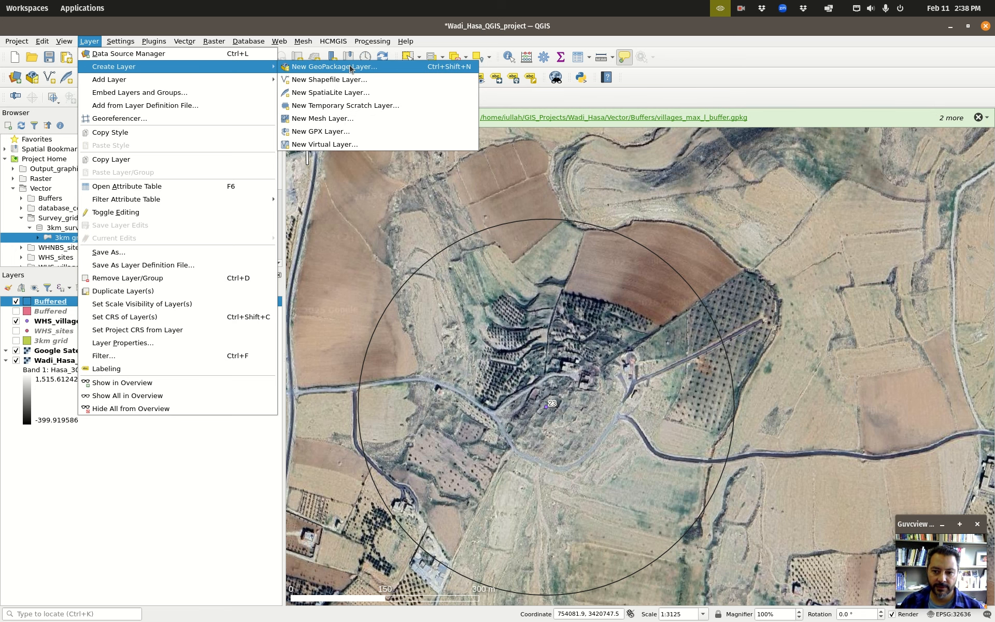
{"action": "left_click", "coordinate": [350, 68]}
{"action": "left_click_drag", "start_coordinate": [415, 98], "coordinate": [268, 112]}
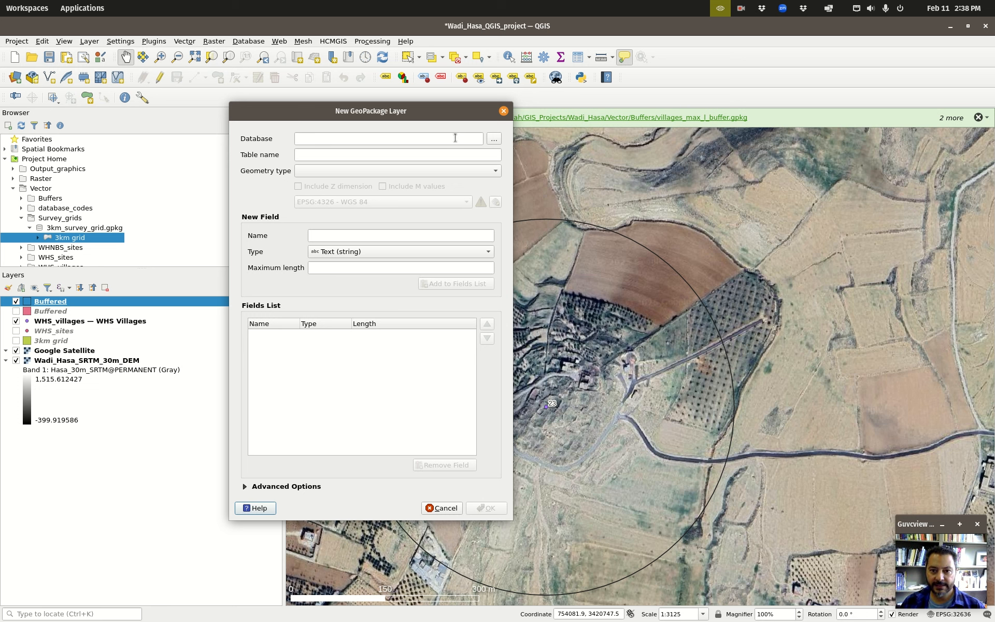
Step: Create a folder named Site_23_satellite_survey inside the project's Vector folder for the new layer's database
{"action": "left_click", "coordinate": [495, 139]}
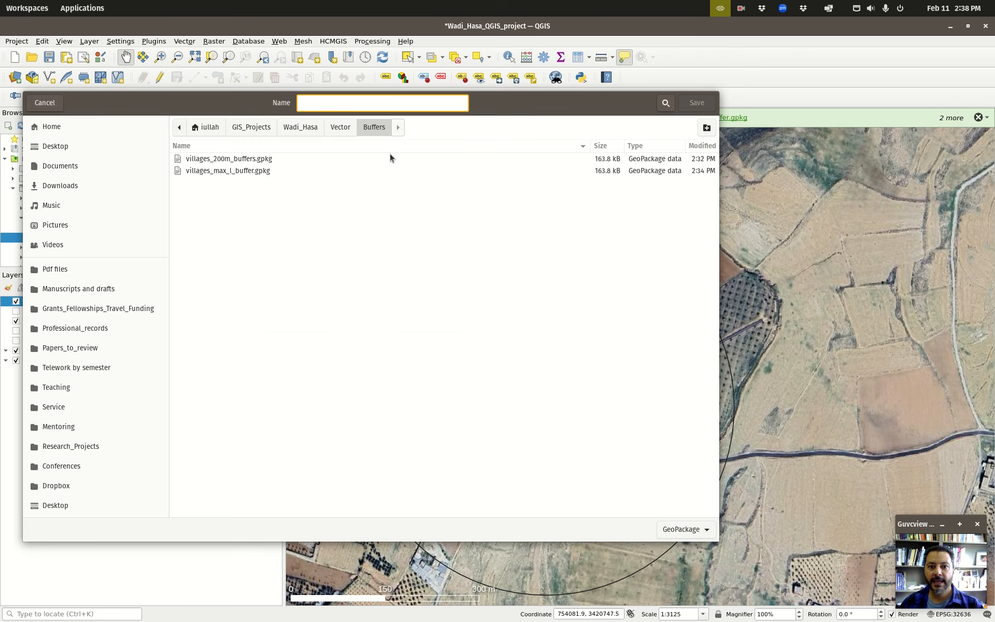
{"action": "left_click", "coordinate": [339, 128]}
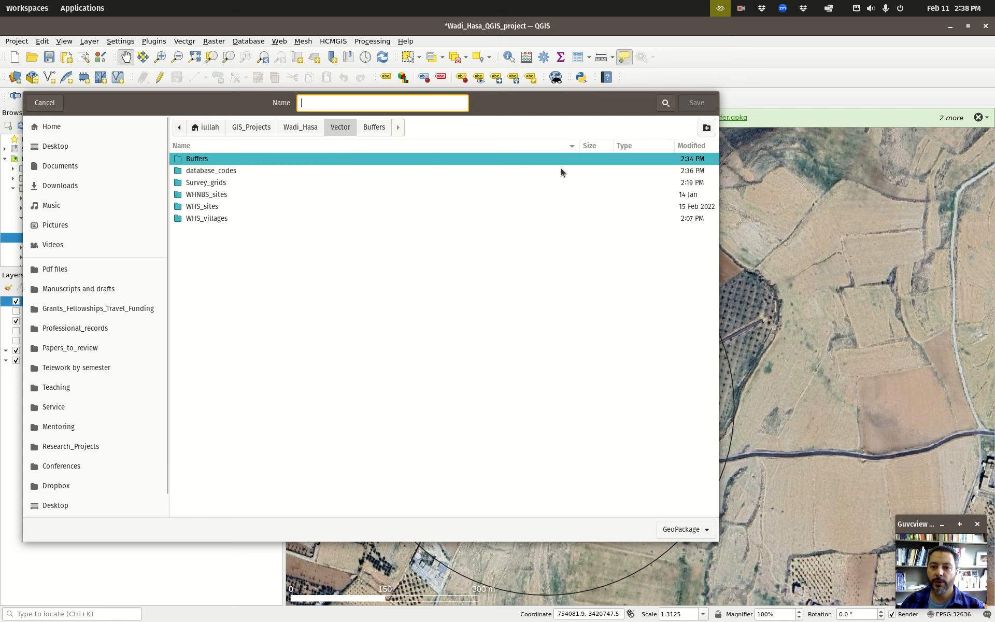
{"action": "left_click", "coordinate": [706, 128]}
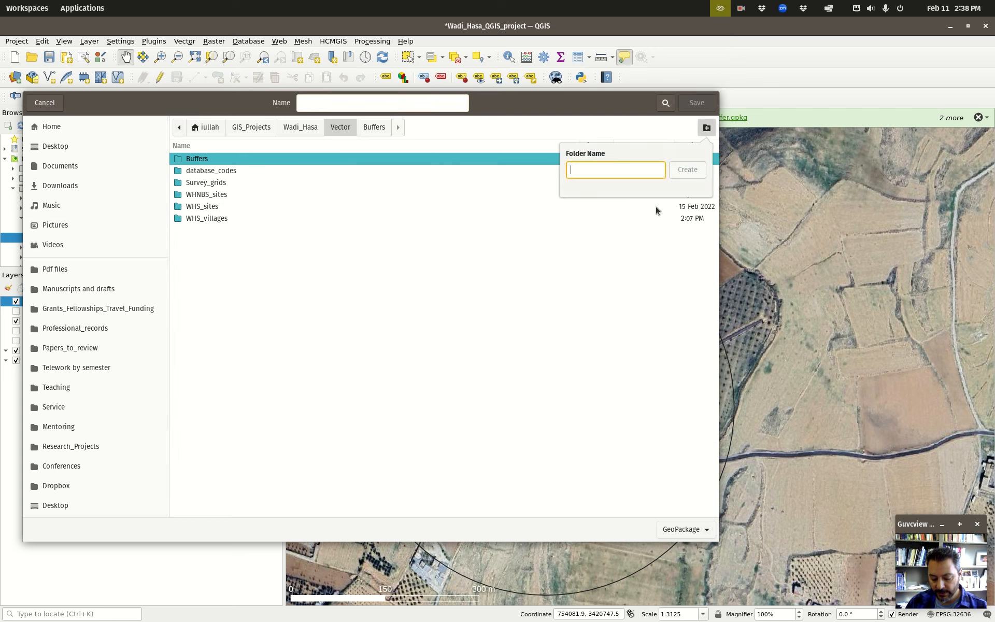
{"action": "type", "text": "Site"}
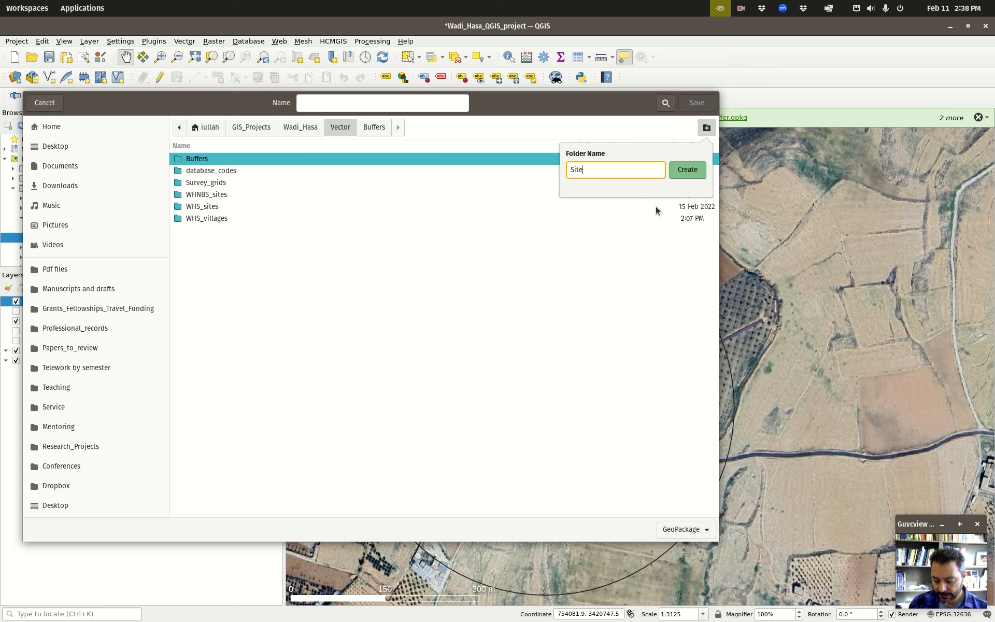
{"action": "type", "text": "_23_sate"}
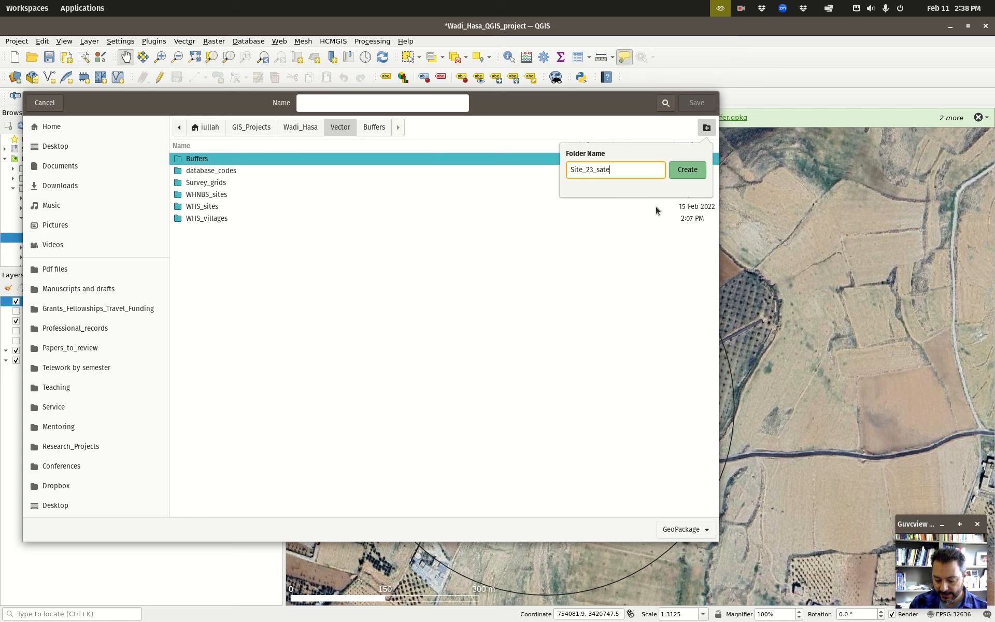
{"action": "type", "text": "llite_survey"}
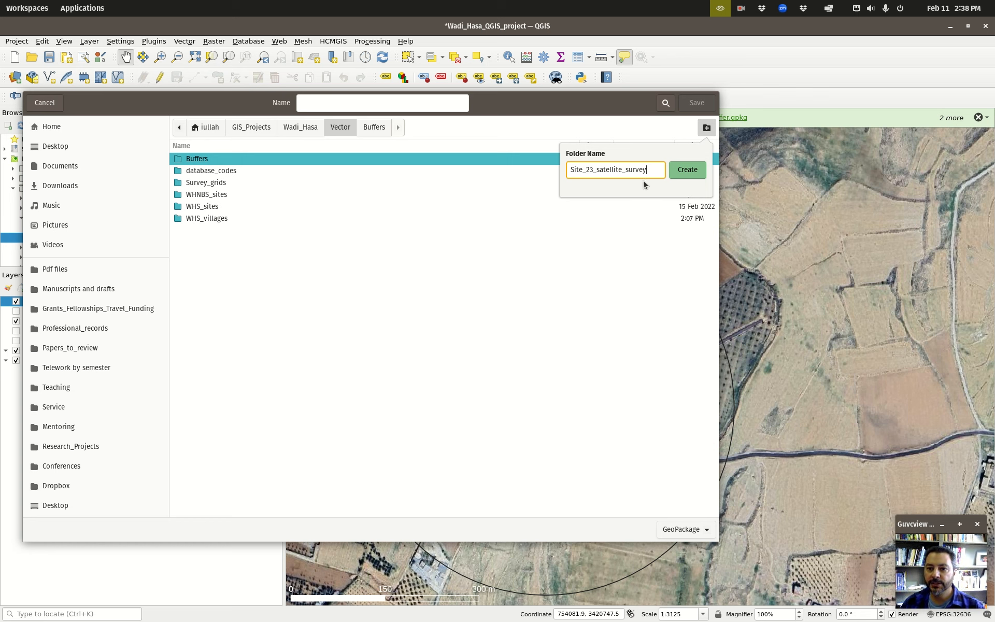
{"action": "left_click", "coordinate": [689, 175]}
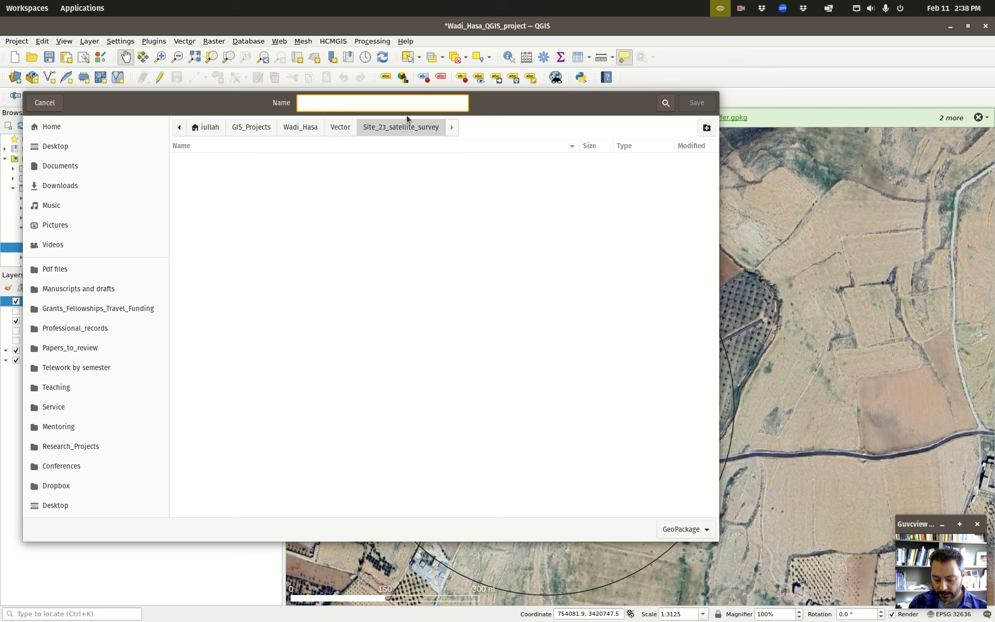
Step: Name the new GeoPackage database Surrounding_features and save it in the Site_23_satellite_survey folder
{"action": "type", "text": "Surroundin"}
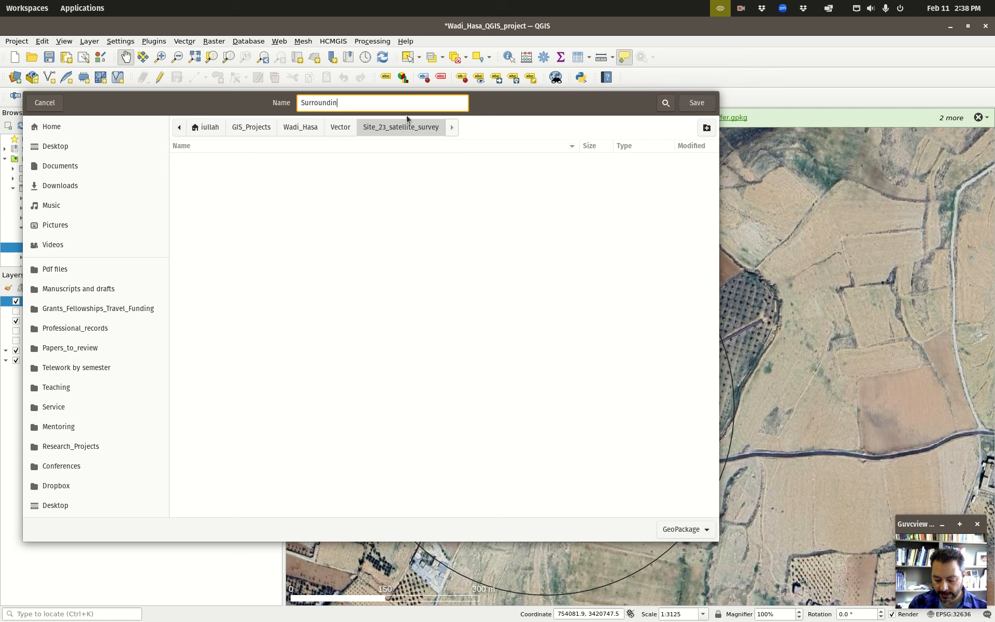
{"action": "type", "text": "g_deatures"}
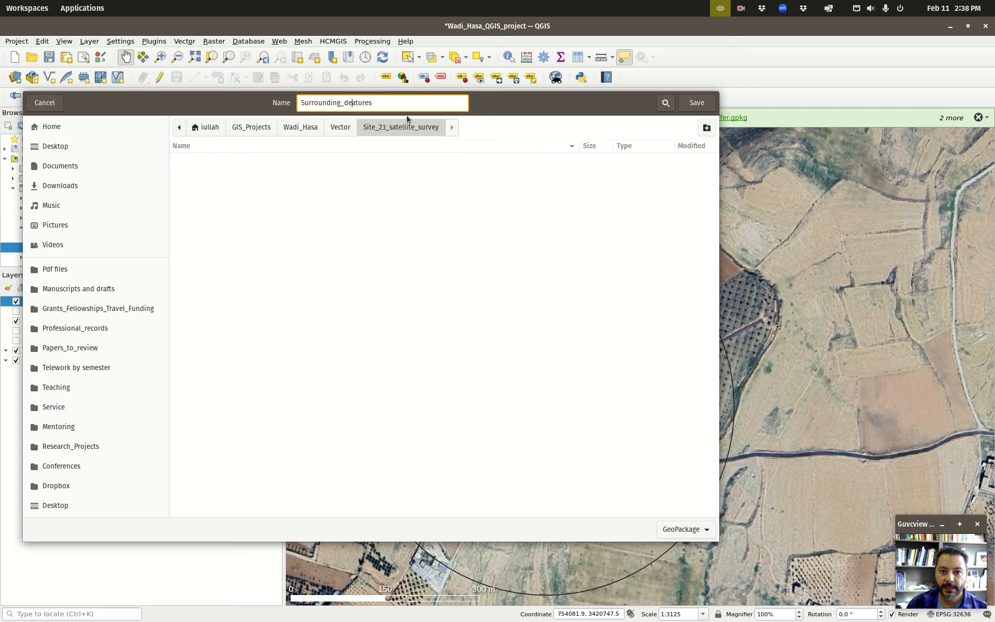
{"action": "key", "text": "BackSpace"}
{"action": "type", "text": "f"}
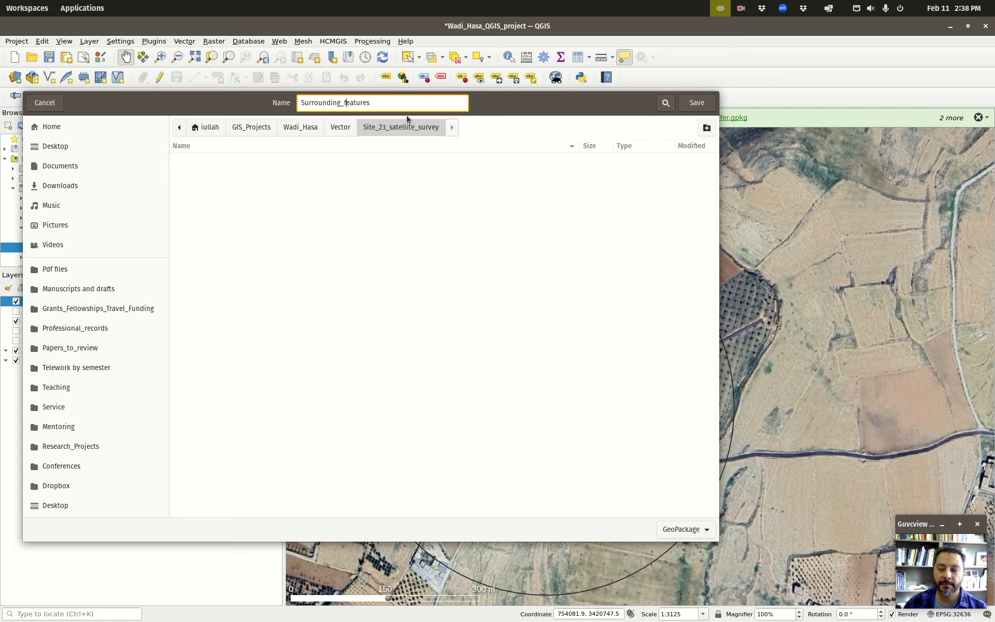
{"action": "left_click", "coordinate": [704, 103]}
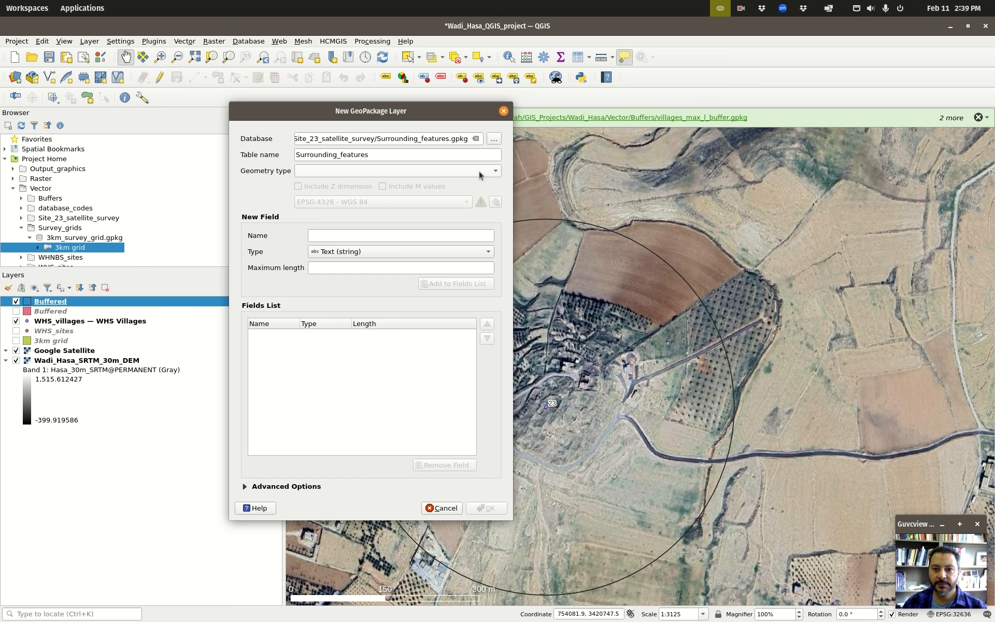
Step: Set the new layer's geometry type to LineString and its coordinate reference system to EPSG:32636 - WGS 84 / UTM zone 36N
{"action": "left_click", "coordinate": [479, 171]}
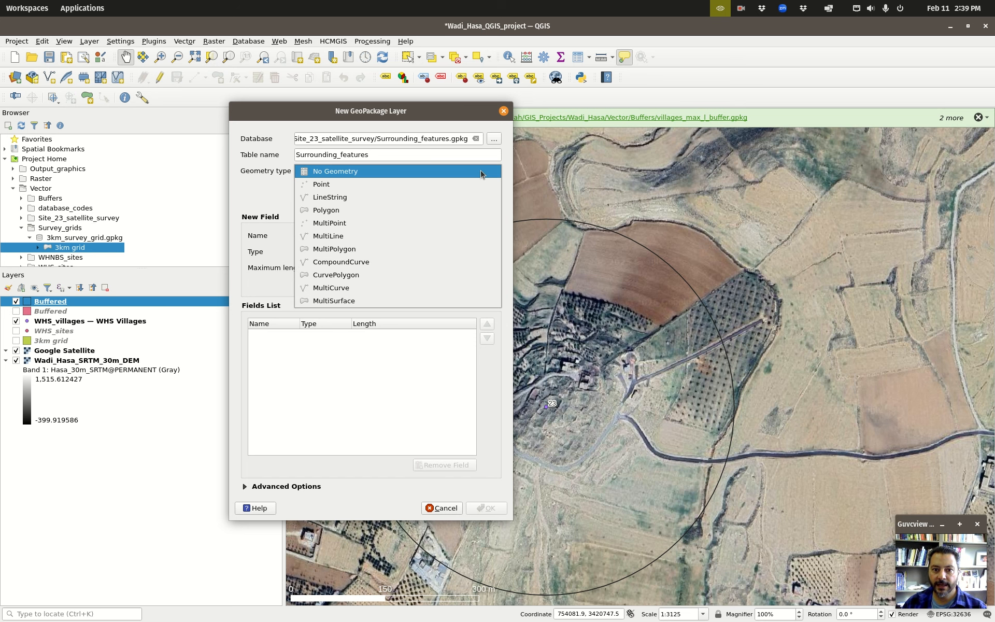
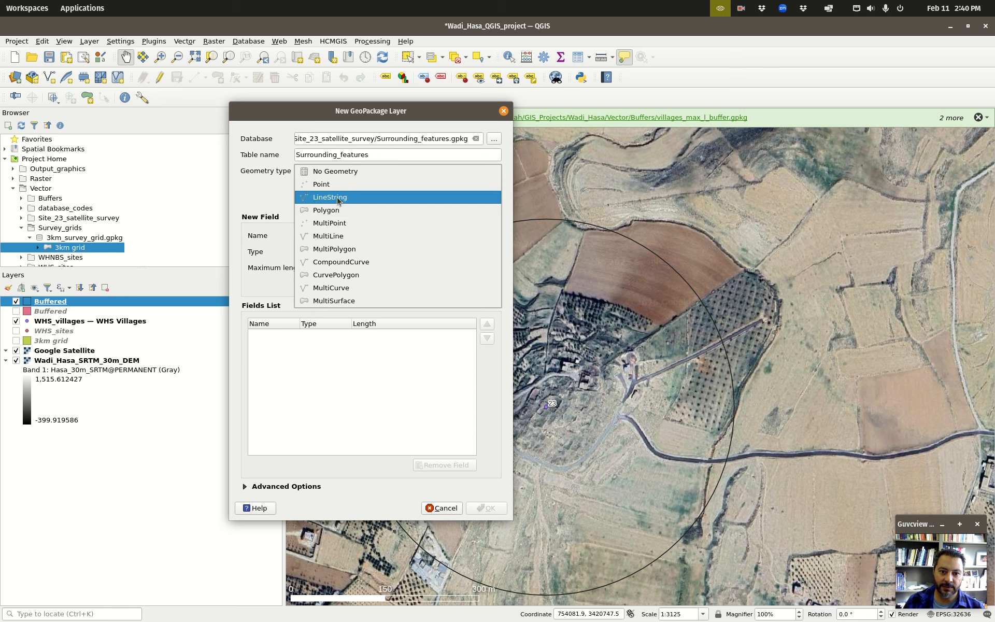
{"action": "left_click", "coordinate": [339, 199]}
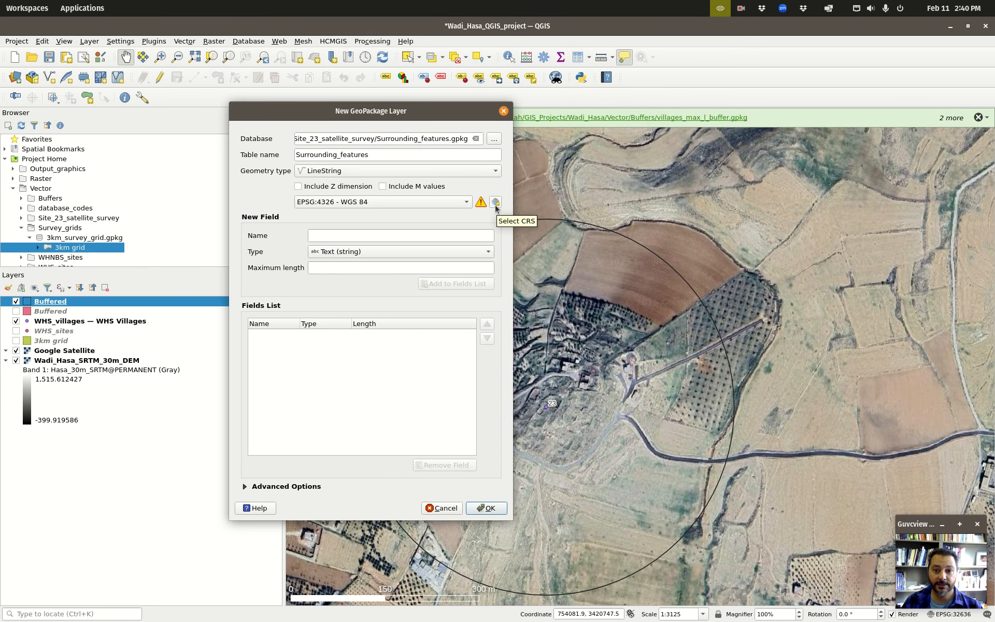
{"action": "left_click", "coordinate": [494, 202]}
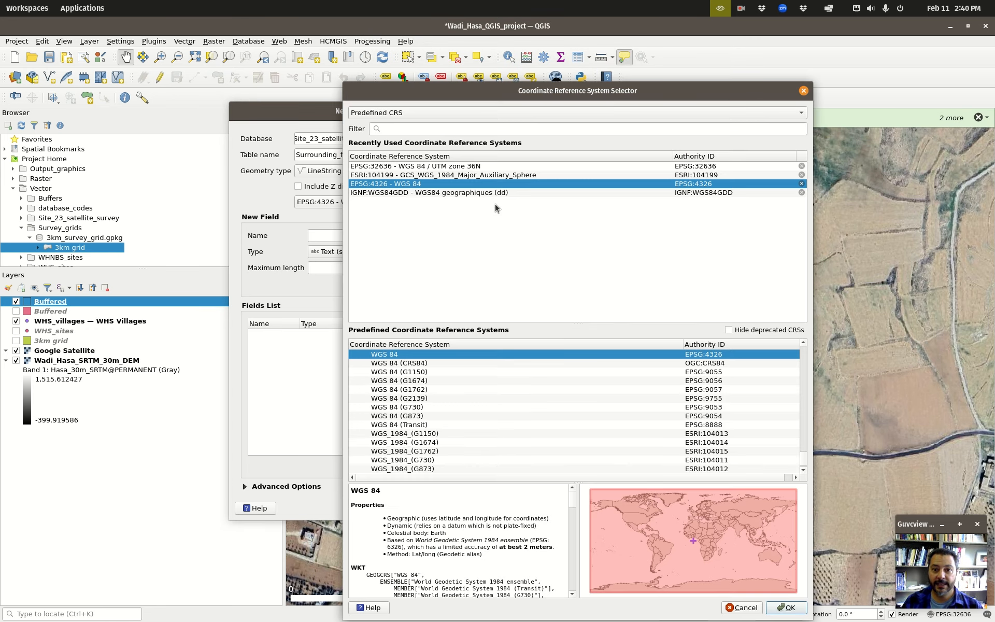
{"action": "left_click", "coordinate": [803, 90]}
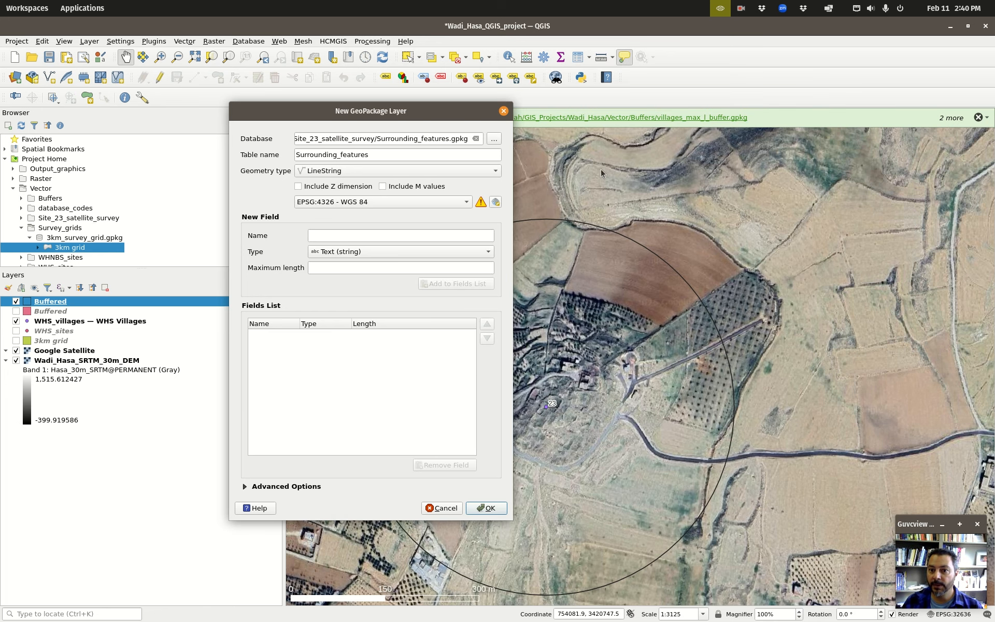
{"action": "left_click", "coordinate": [496, 203]}
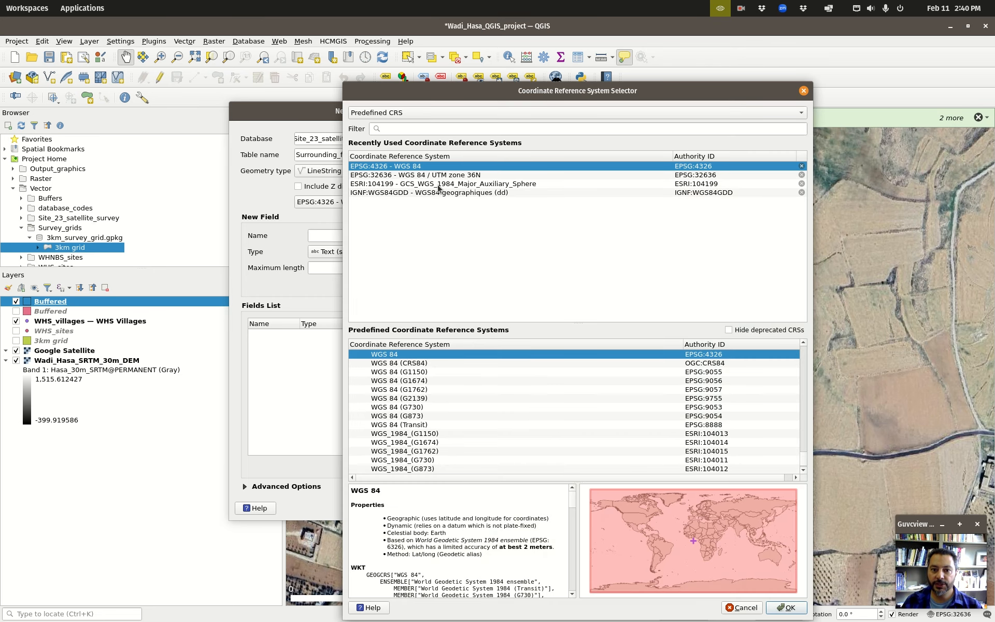
{"action": "left_click", "coordinate": [436, 176]}
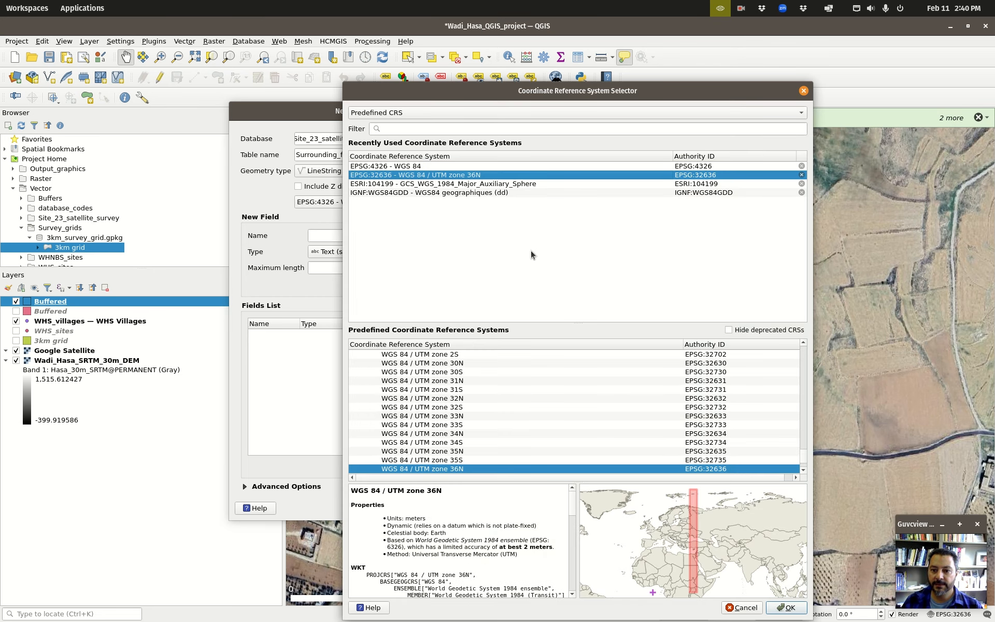
{"action": "left_click_drag", "start_coordinate": [567, 81], "coordinate": [531, 37]}
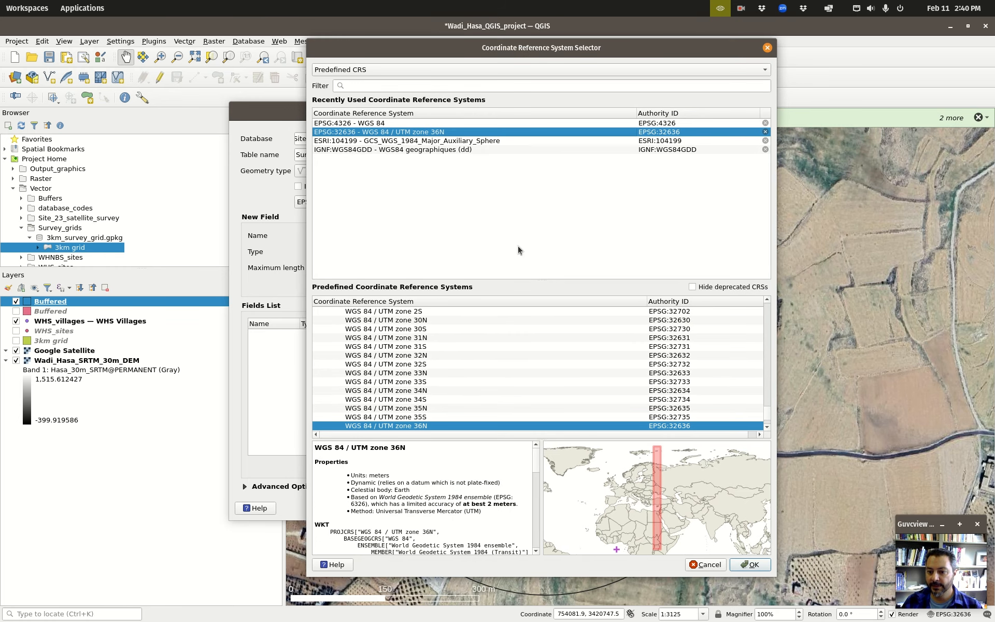
{"action": "left_click", "coordinate": [757, 571]}
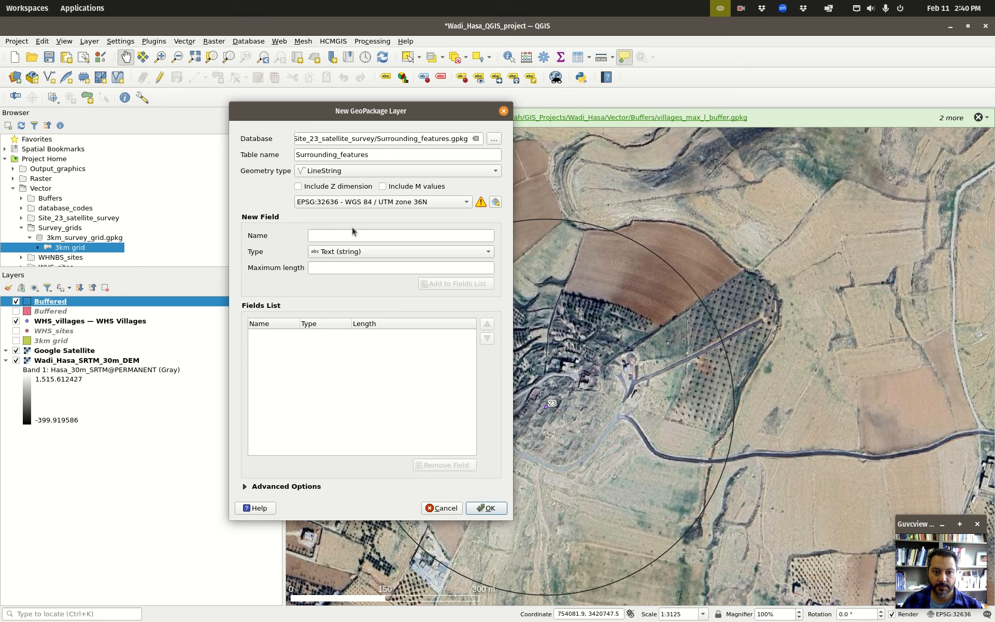
Step: Add a text (string) field named "type" with a maximum length of 10 to the new layer's fields
{"action": "left_click", "coordinate": [396, 236]}
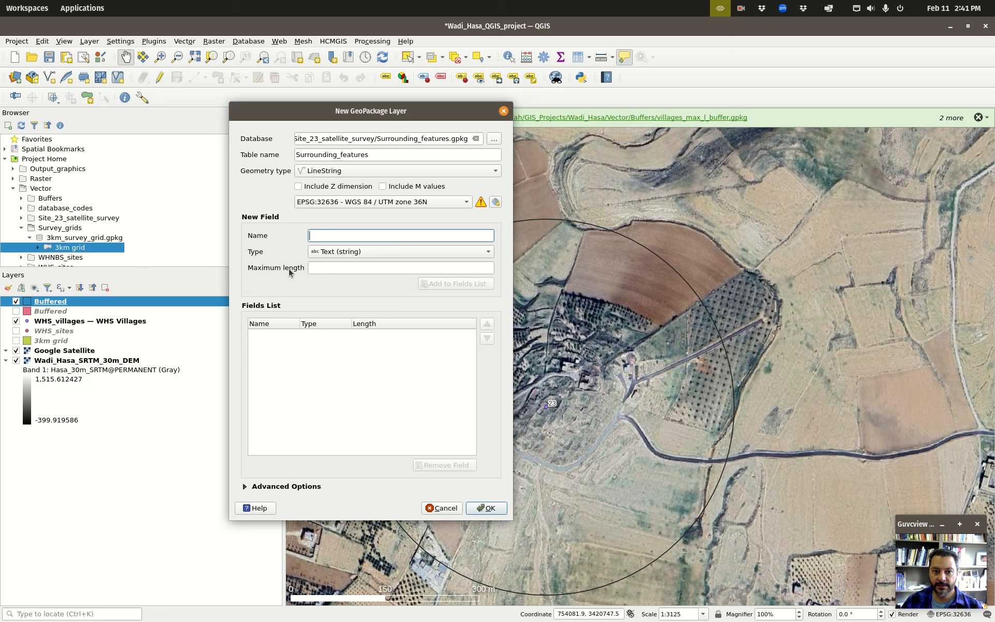
{"action": "type", "text": "type"}
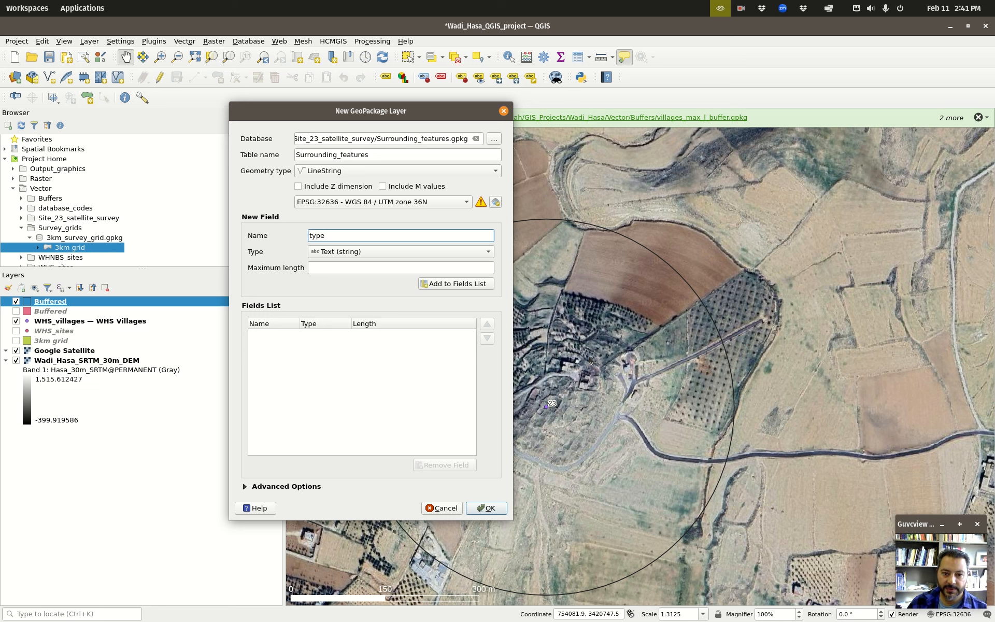
{"action": "left_click", "coordinate": [429, 266]}
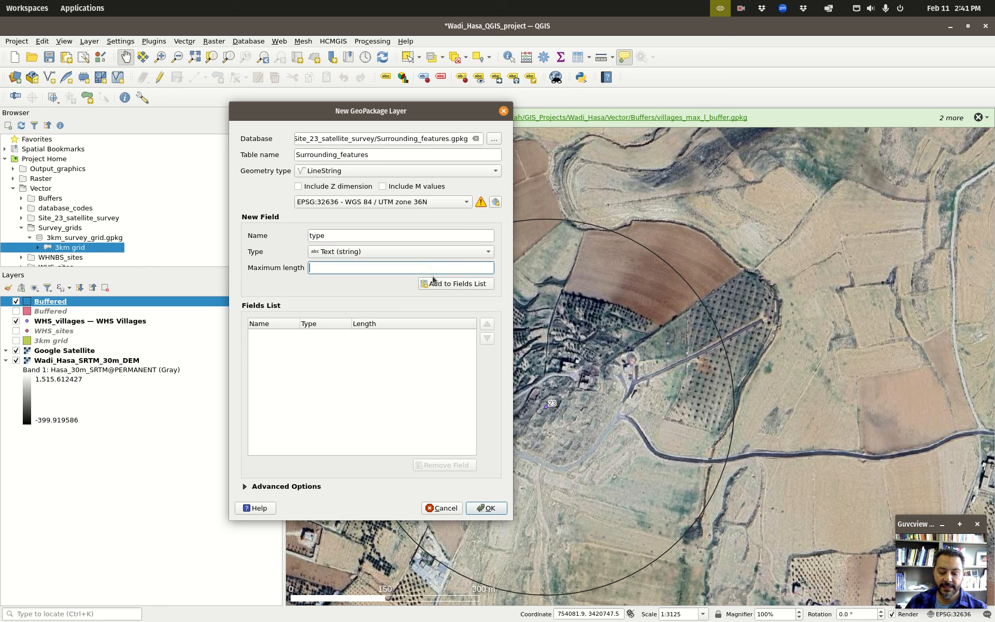
{"action": "type", "text": "10"}
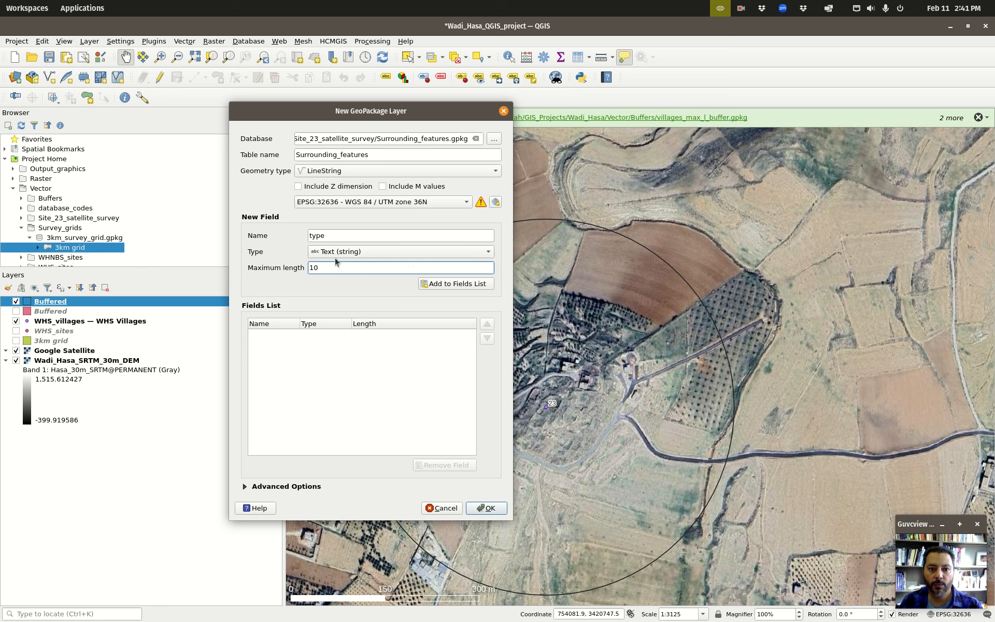
{"action": "left_click", "coordinate": [450, 286]}
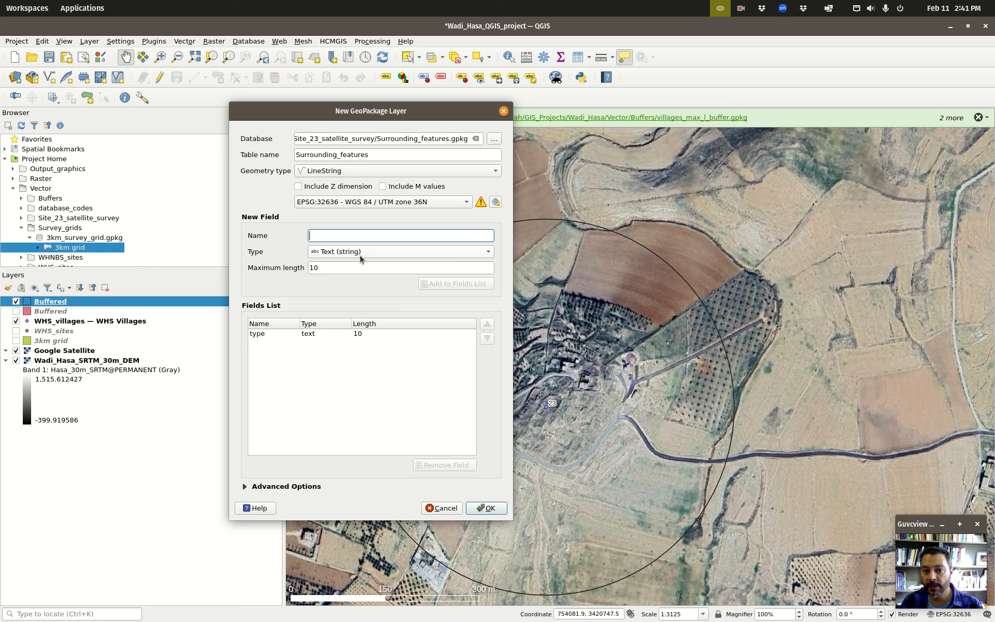
Step: Add an Integer (32 bit) field named "condition" to the new layer's fields
{"action": "type", "text": "condition"}
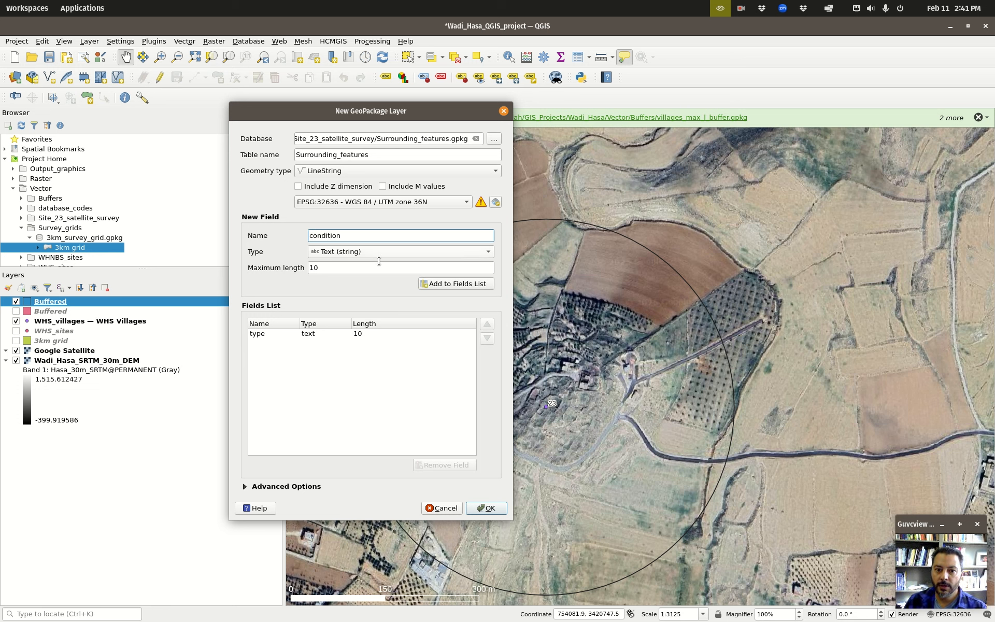
{"action": "left_click", "coordinate": [369, 246]}
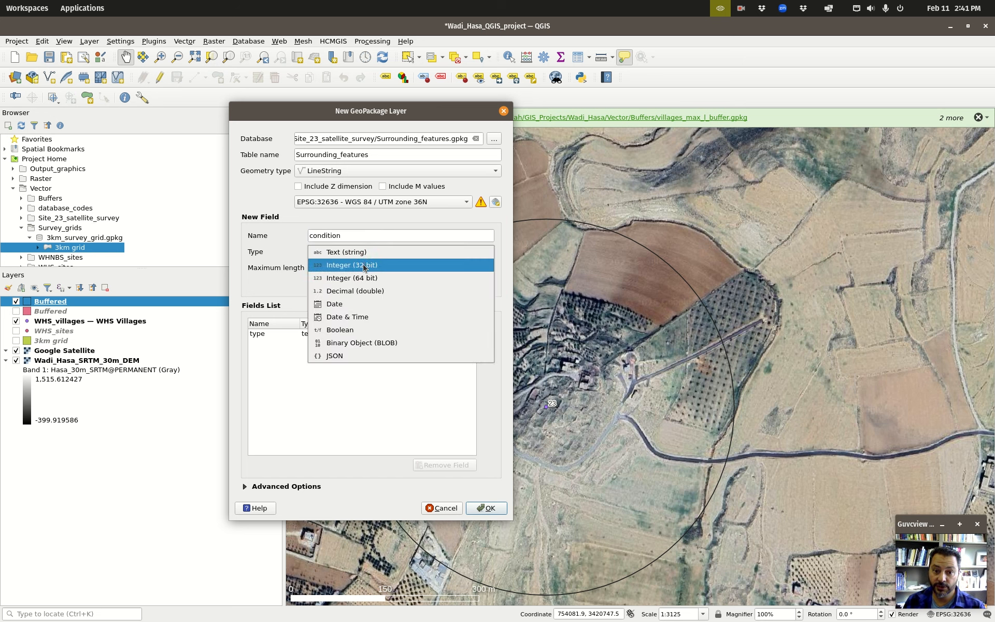
{"action": "left_click", "coordinate": [364, 265]}
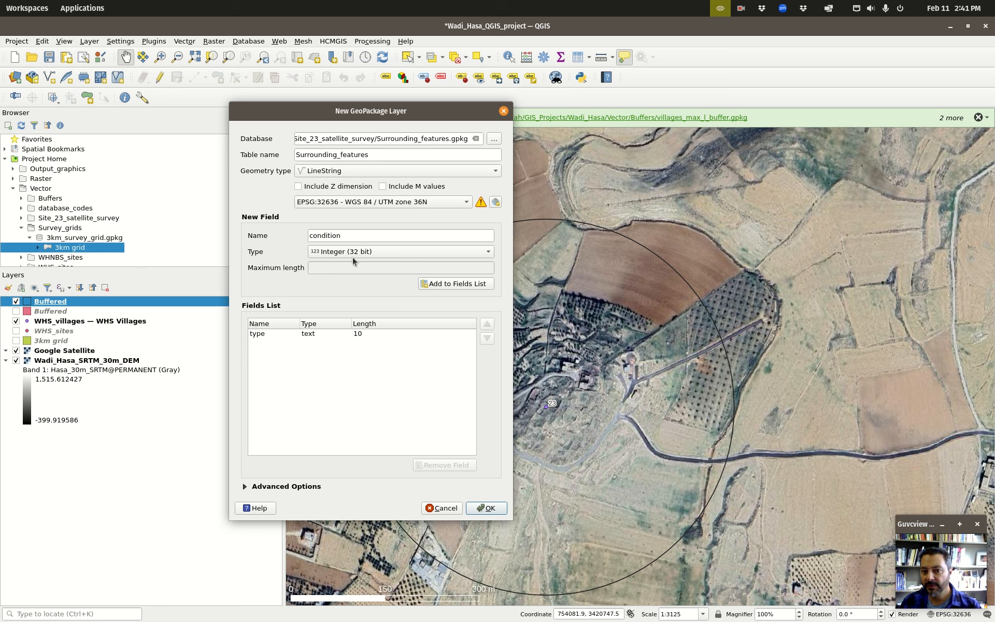
{"action": "left_click", "coordinate": [433, 287]}
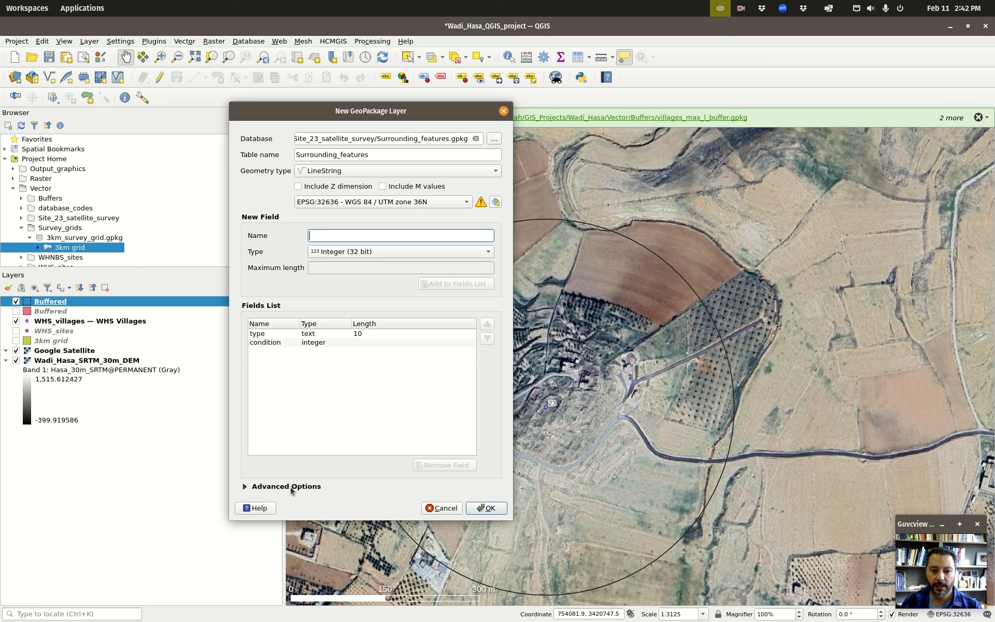
Step: Create the Surrounding_features layer with its default advanced options and save the project
{"action": "left_click", "coordinate": [247, 487]}
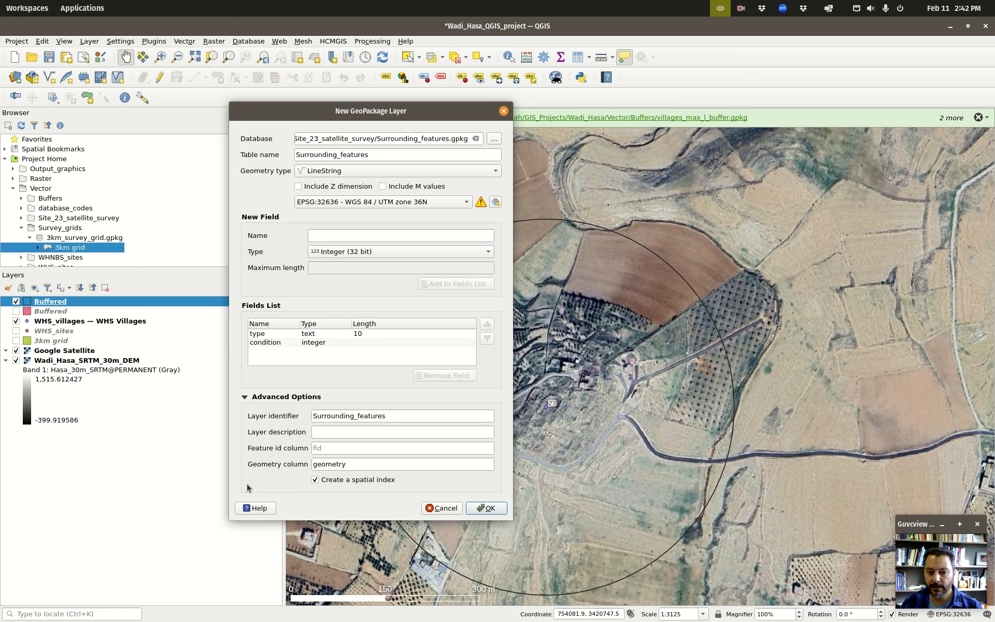
{"action": "left_click", "coordinate": [244, 397]}
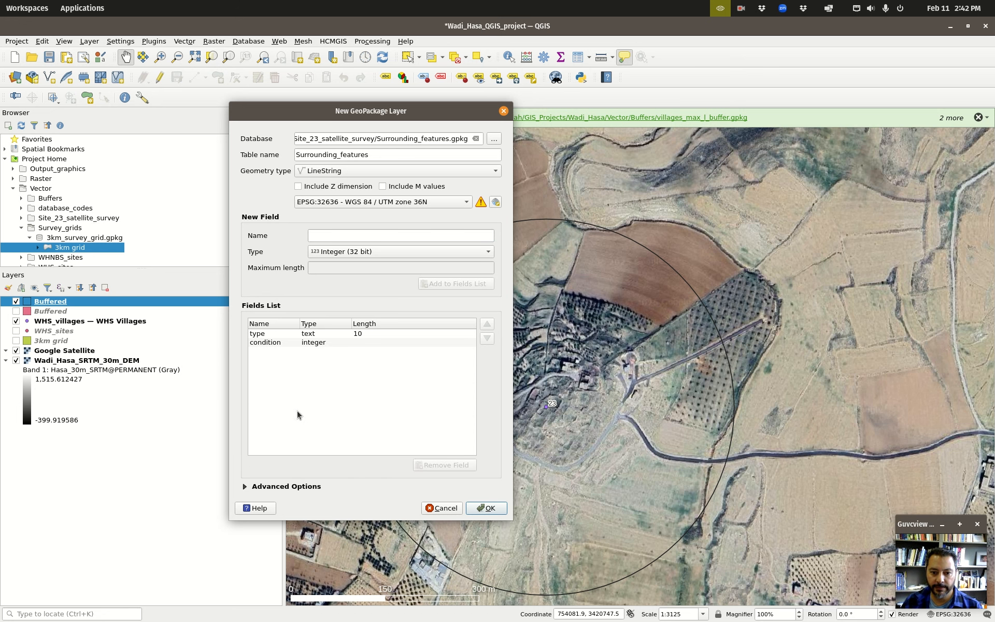
{"action": "left_click", "coordinate": [487, 507]}
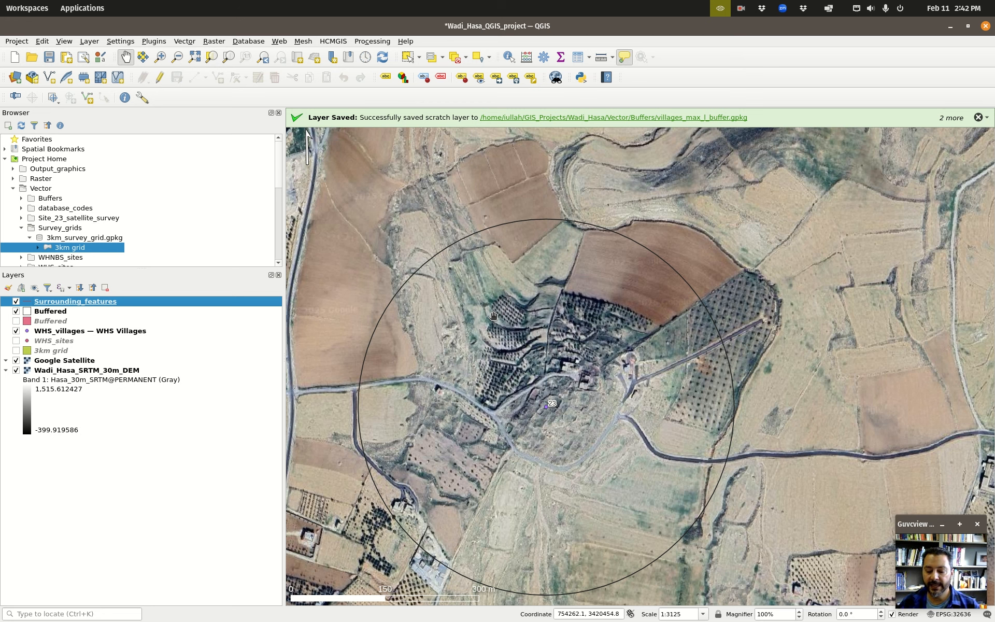
{"action": "left_click", "coordinate": [16, 41]}
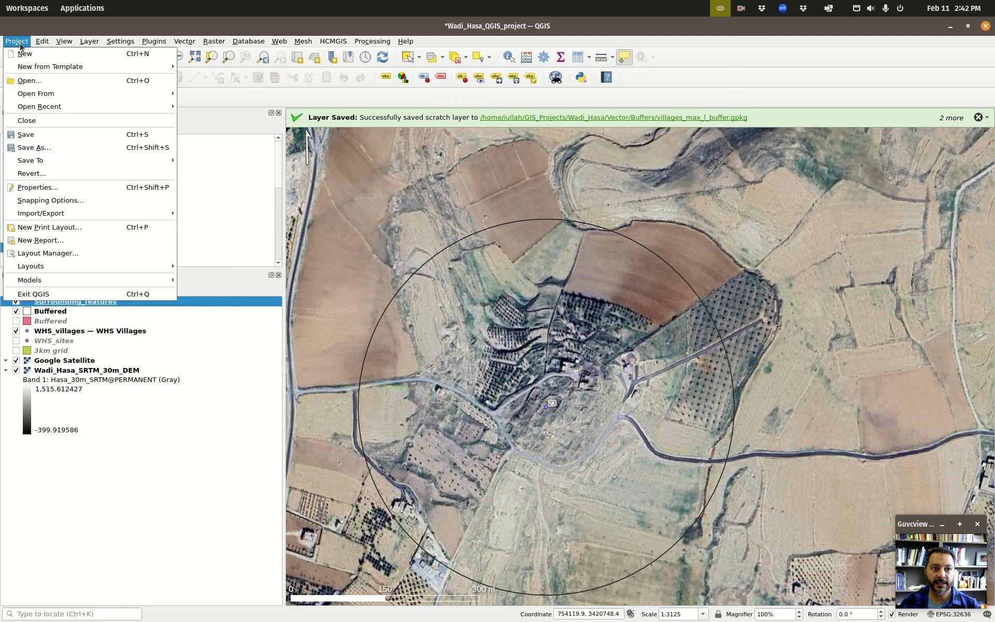
{"action": "left_click", "coordinate": [46, 133]}
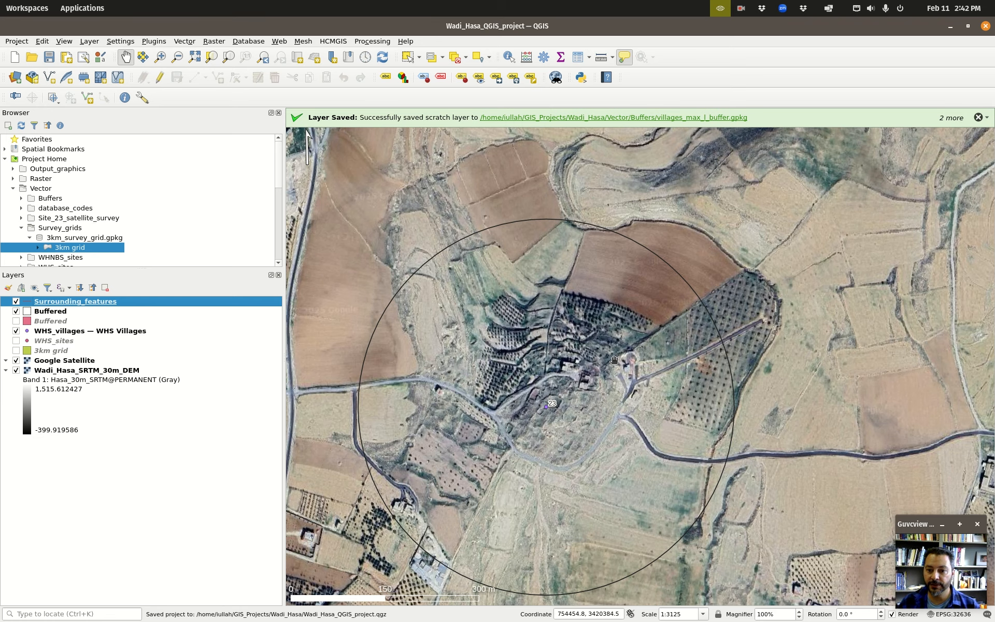
Step: Turn on editing for the Surrounding_features layer
{"action": "left_click_drag", "start_coordinate": [498, 363], "coordinate": [524, 340]}
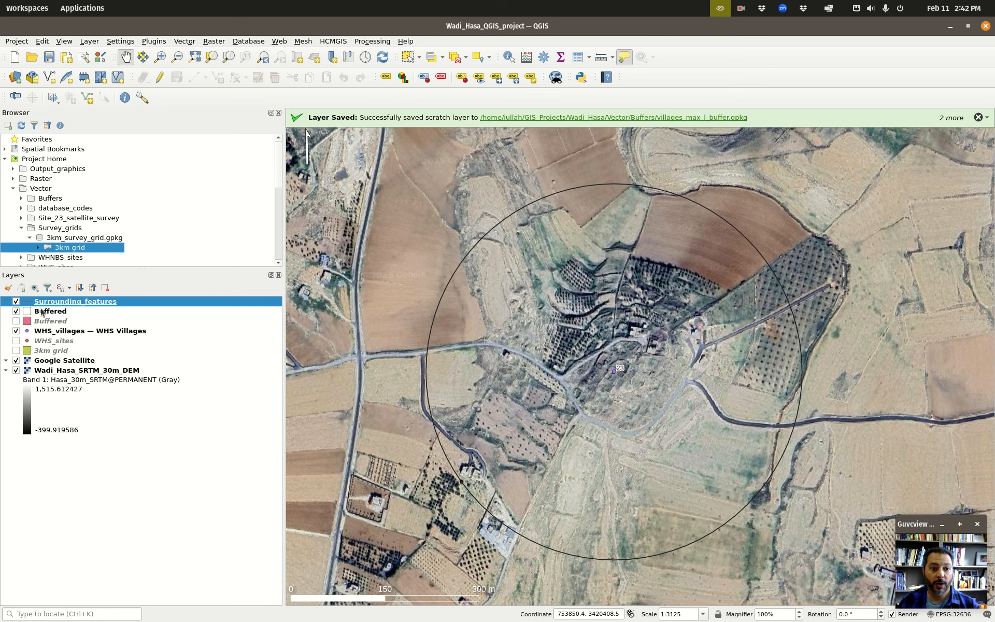
{"action": "right_click", "coordinate": [76, 303]}
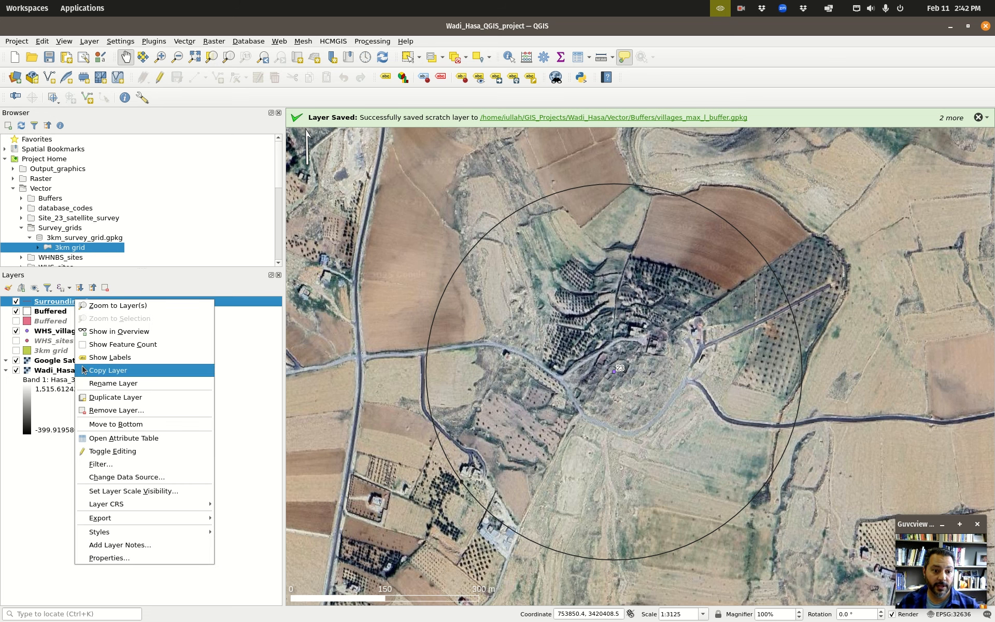
{"action": "left_click", "coordinate": [126, 456]}
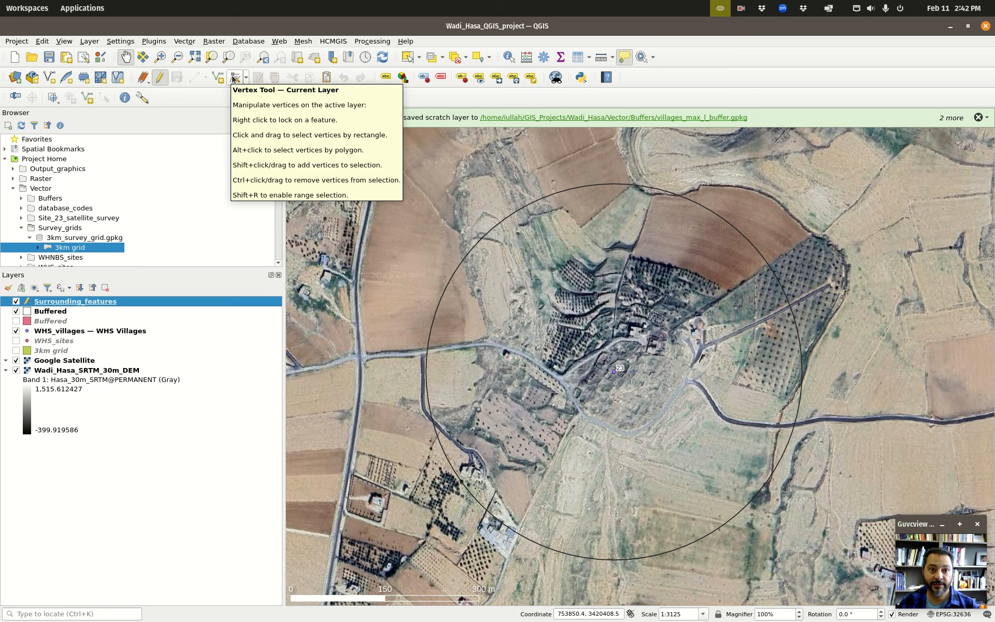
{"action": "left_click", "coordinate": [162, 78]}
{"action": "left_click", "coordinate": [161, 78]}
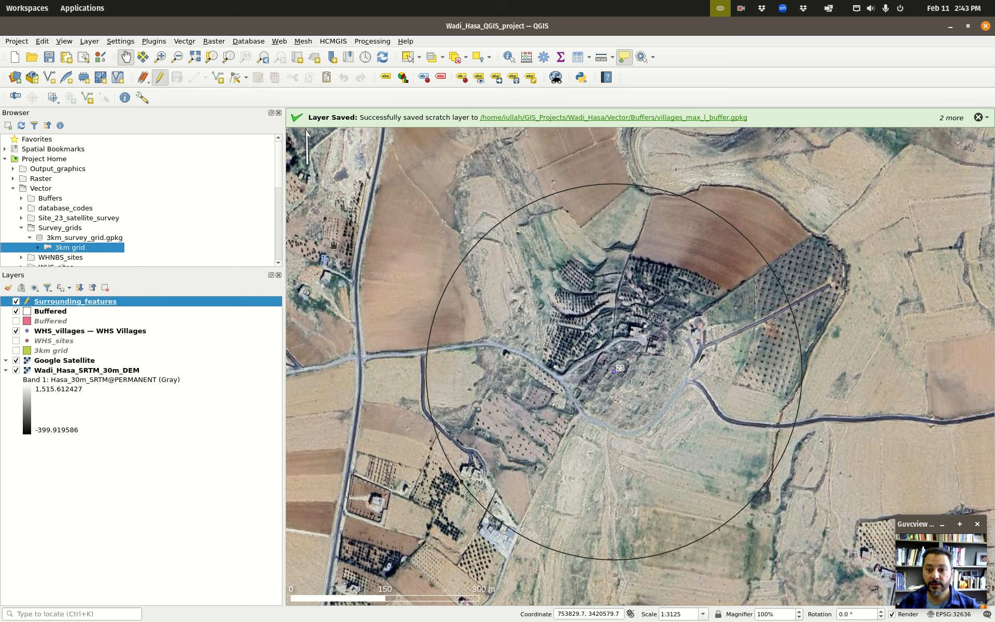
Step: Digitize a closed four-sided line feature around the reddish rectangular structure just northwest of the village 23 point, beside the road
{"action": "scroll", "coordinate": [640, 374], "scroll_direction": "up", "scroll_amount": 1}
{"action": "scroll", "coordinate": [595, 375], "scroll_direction": "up", "scroll_amount": 1}
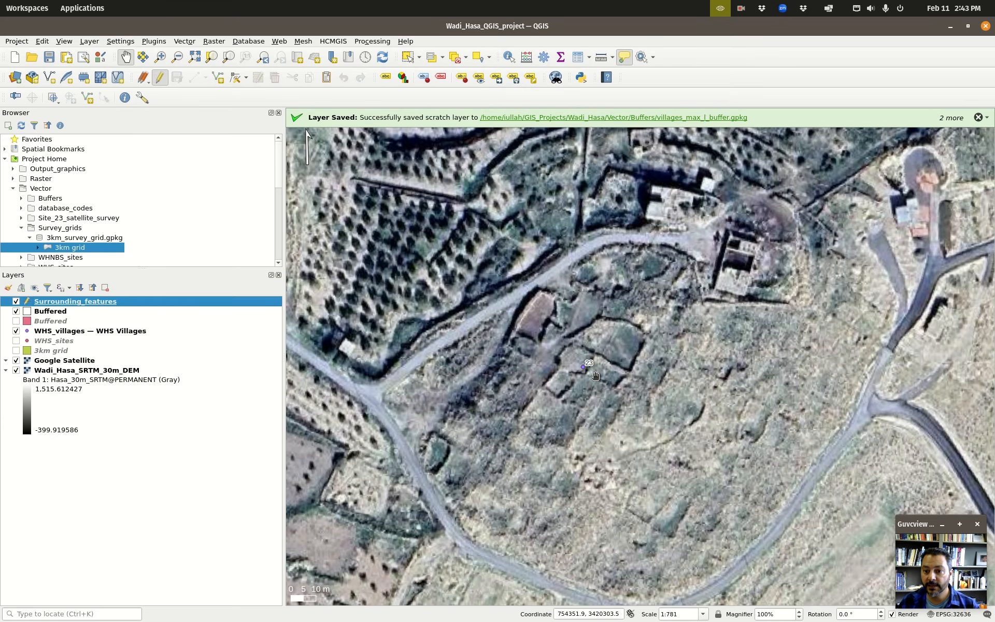
{"action": "scroll", "coordinate": [596, 376], "scroll_direction": "up", "scroll_amount": 1}
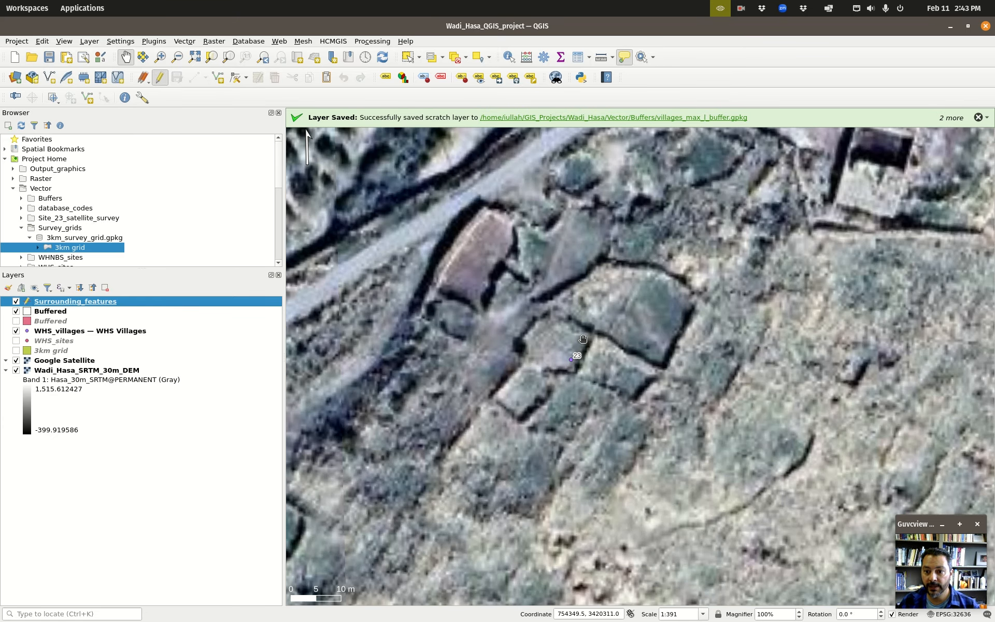
{"action": "left_click_drag", "start_coordinate": [582, 277], "coordinate": [575, 365]}
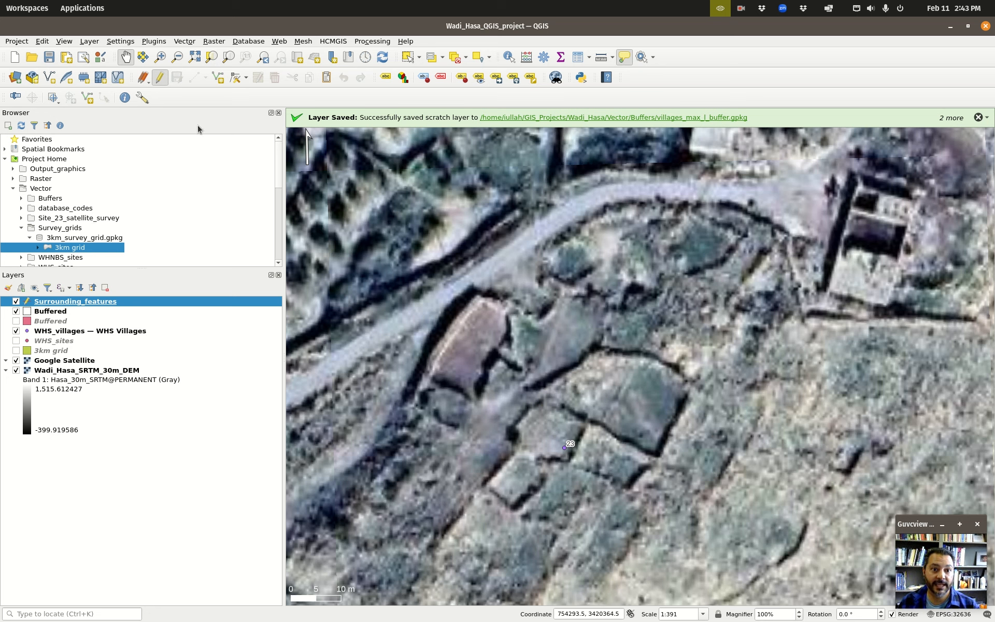
{"action": "left_click", "coordinate": [219, 80]}
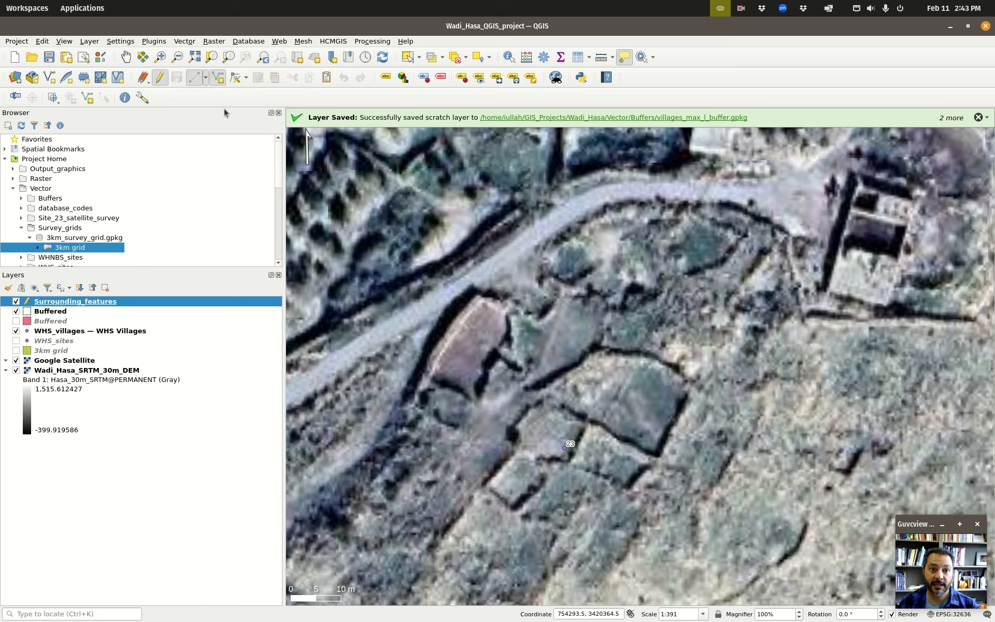
{"action": "left_click", "coordinate": [477, 301]}
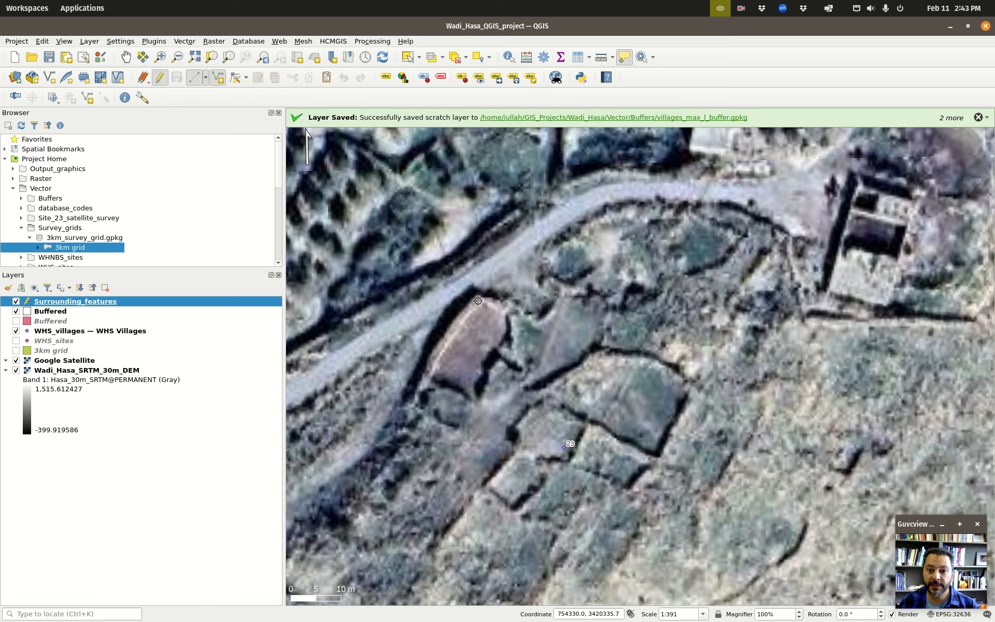
{"action": "left_click", "coordinate": [413, 403]}
{"action": "left_click", "coordinate": [454, 430]}
{"action": "left_click", "coordinate": [519, 314]}
{"action": "left_click", "coordinate": [478, 300]}
{"action": "right_click", "coordinate": [478, 301]}
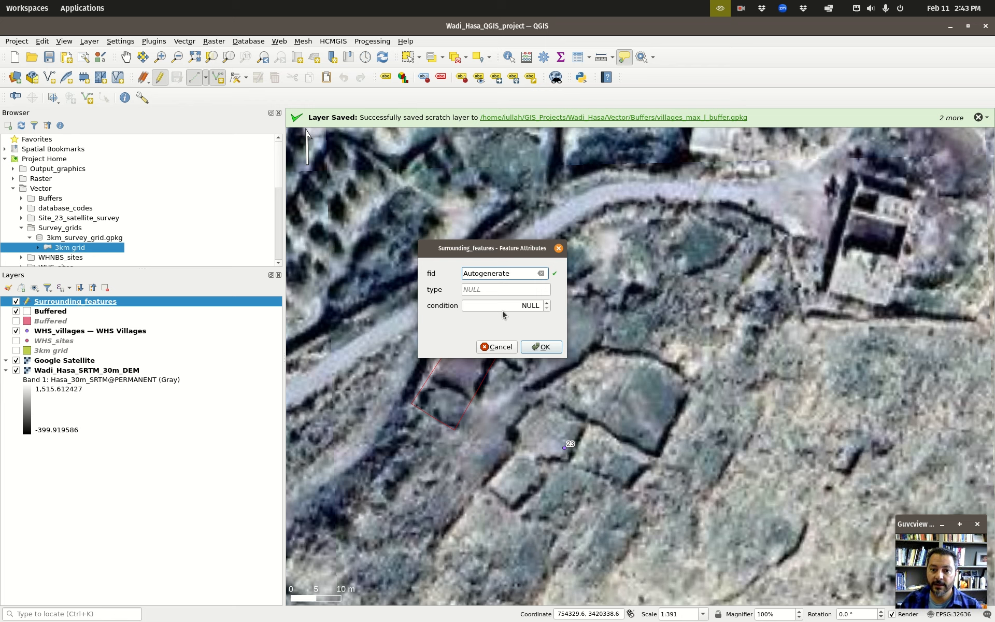
Step: Switch to Site_Type_Codes.csv in LibreOffice Calc and review the site type labels for one that fits the digitized structure
{"action": "left_click", "coordinate": [488, 289]}
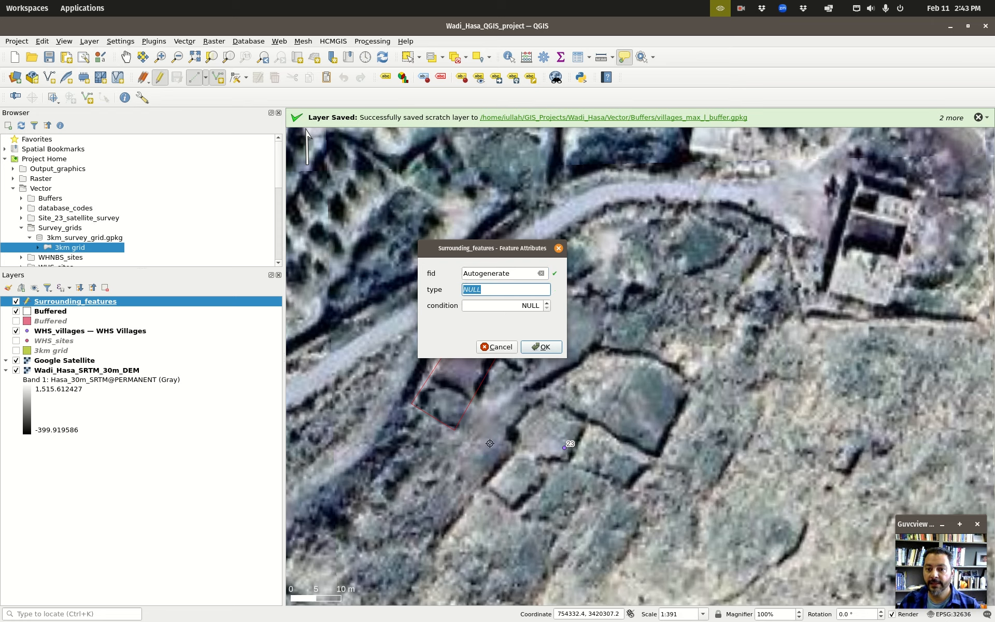
{"action": "mouse_move", "coordinate": [2, 3]}
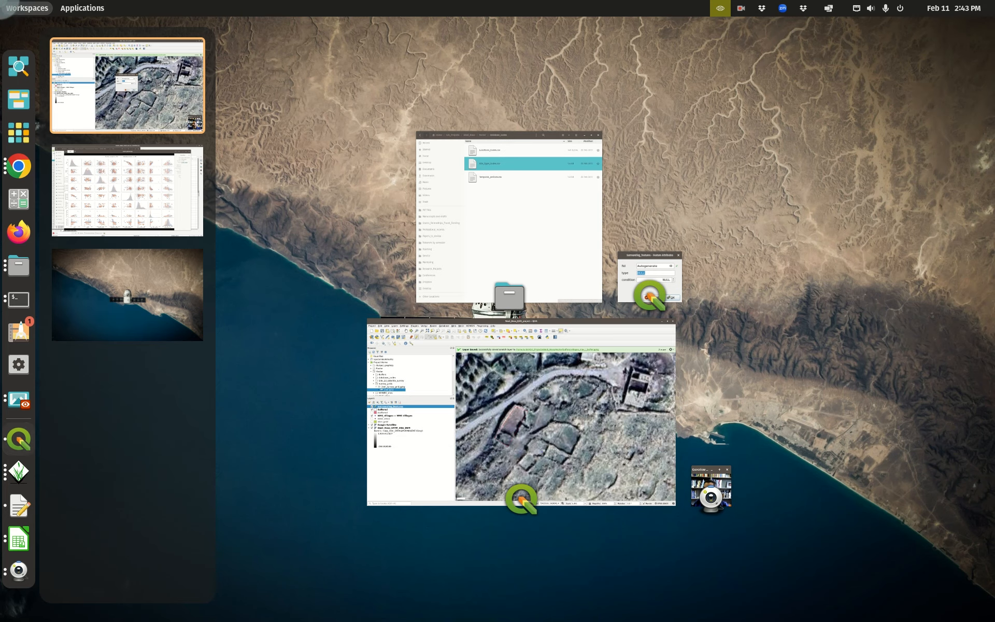
{"action": "key", "text": "super"}
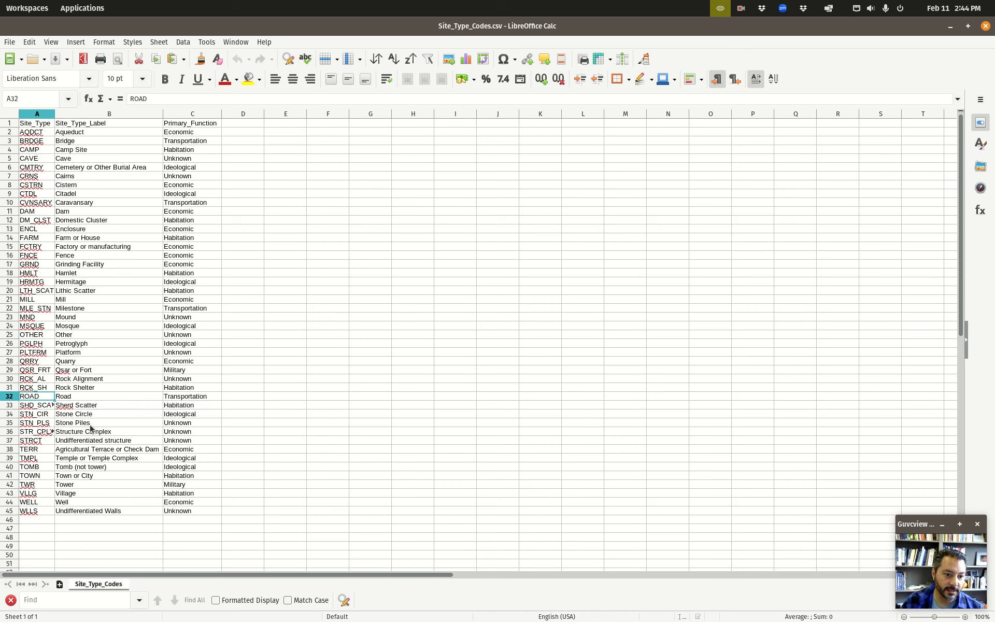
{"action": "left_click", "coordinate": [80, 512]}
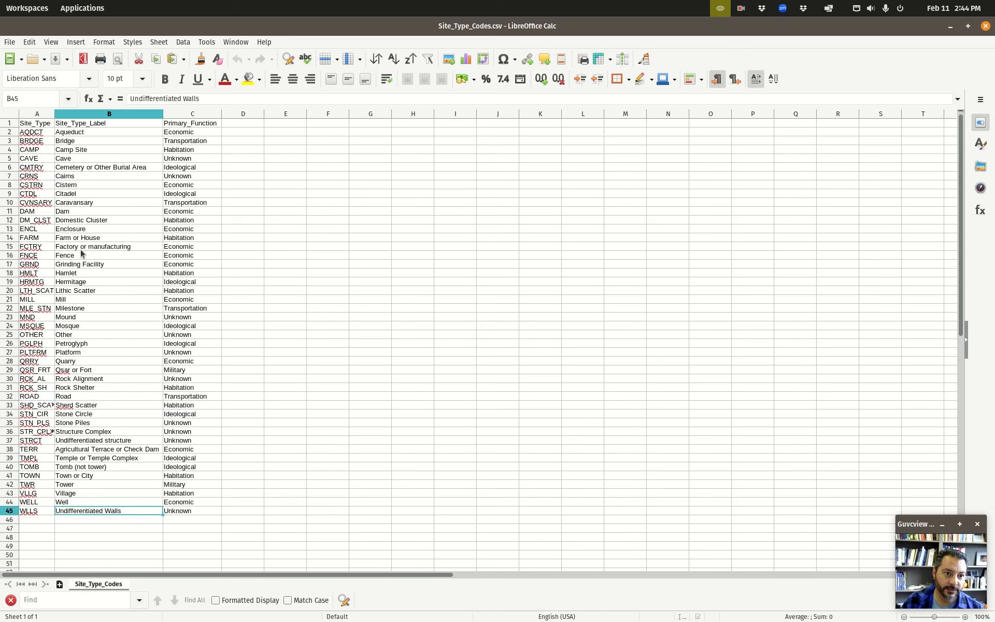
{"action": "left_click", "coordinate": [82, 133]}
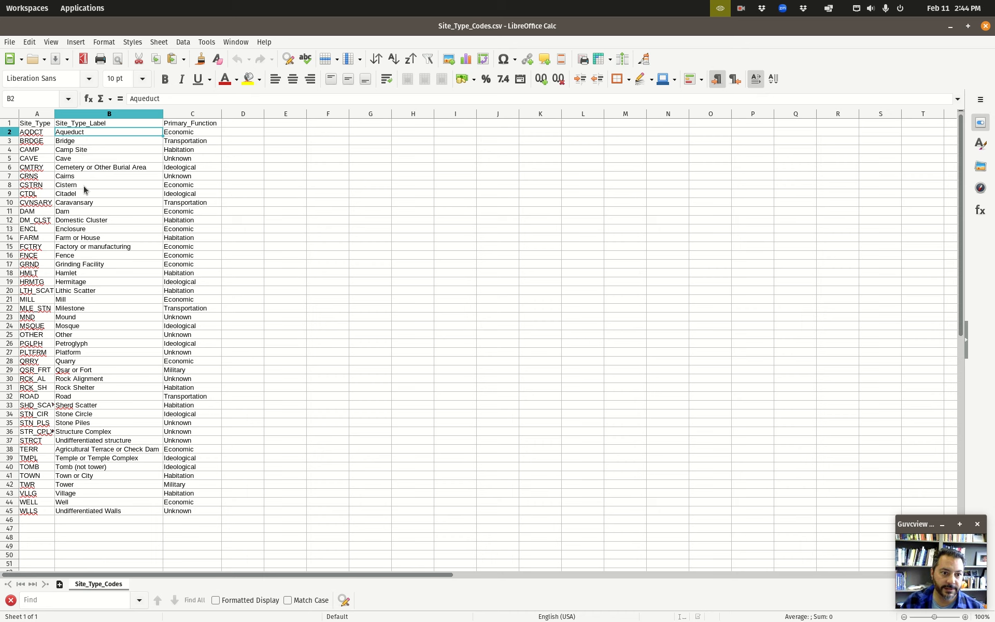
{"action": "left_click", "coordinate": [82, 222]}
{"action": "left_click", "coordinate": [85, 233]}
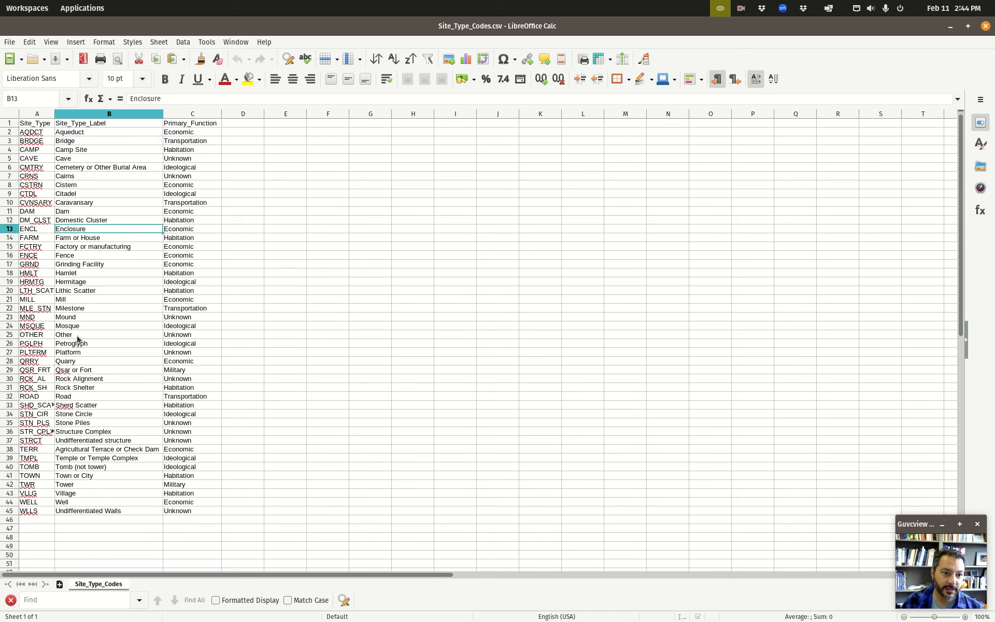
{"action": "left_click", "coordinate": [89, 221]}
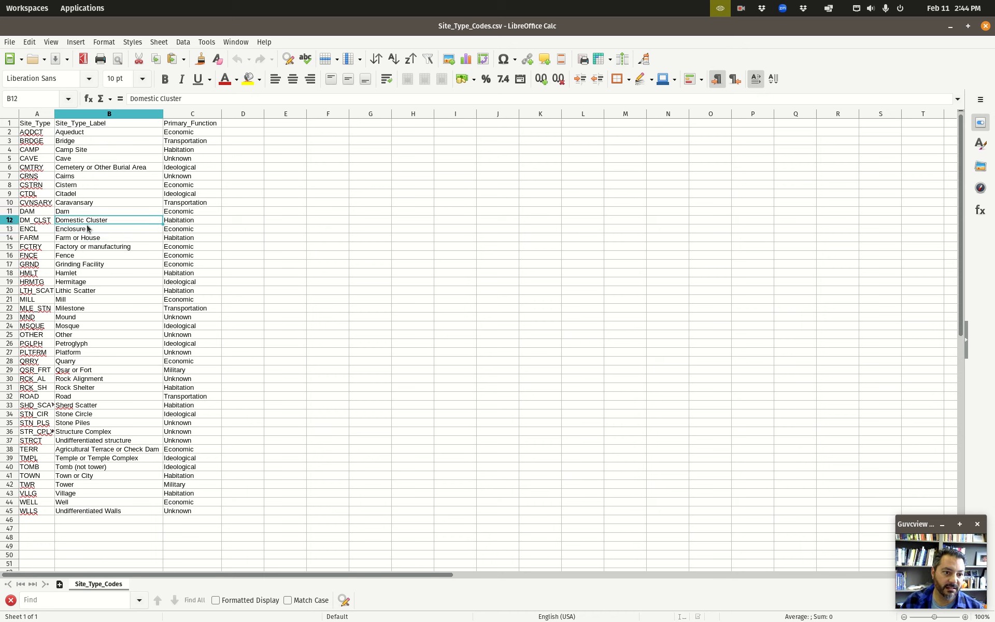
{"action": "left_click", "coordinate": [80, 231]}
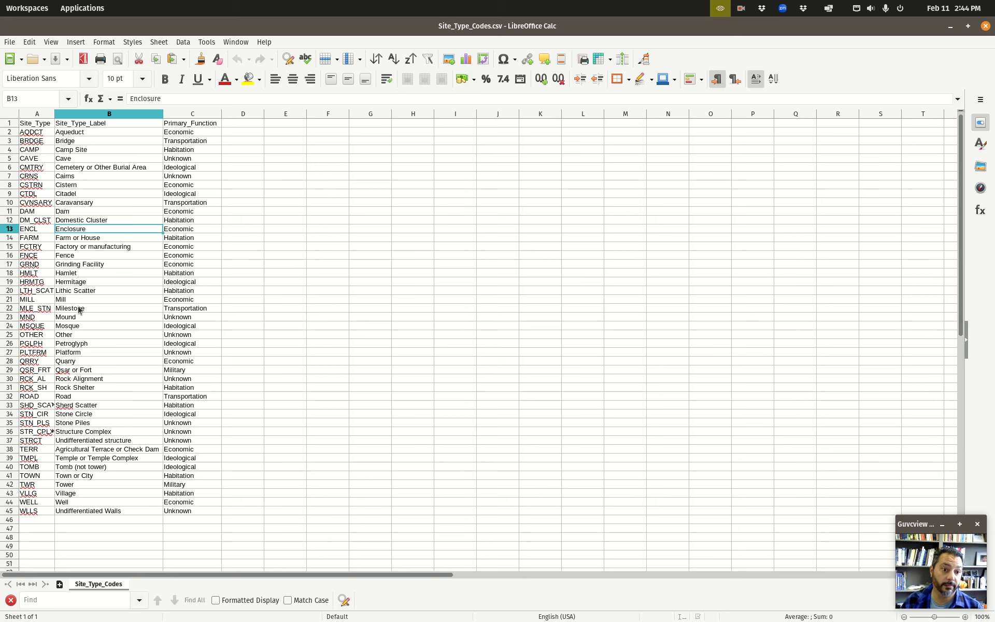
{"action": "left_click", "coordinate": [87, 336]}
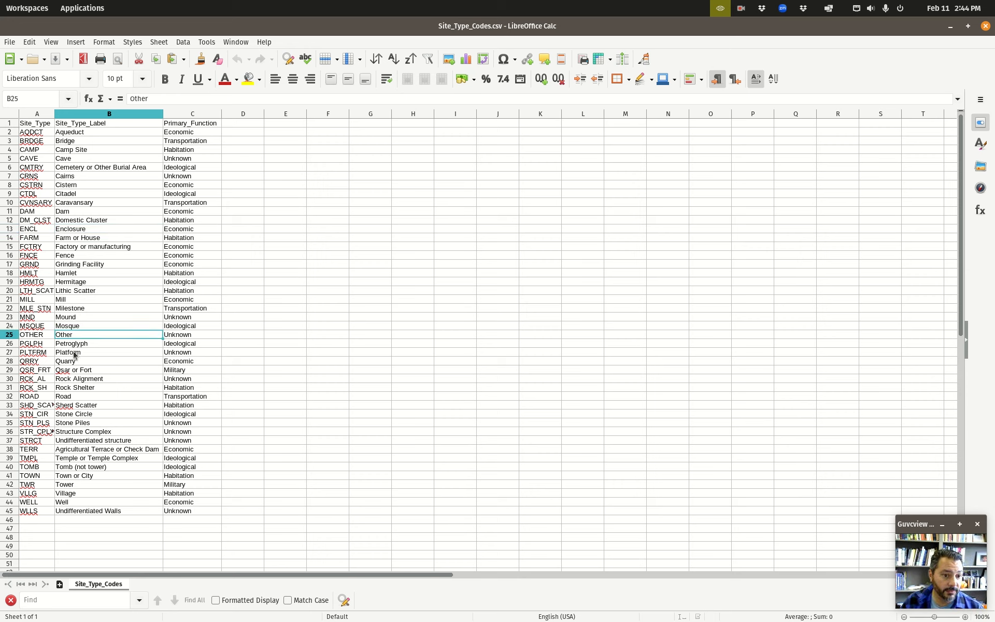
{"action": "left_click", "coordinate": [84, 382]}
{"action": "left_click", "coordinate": [103, 416]}
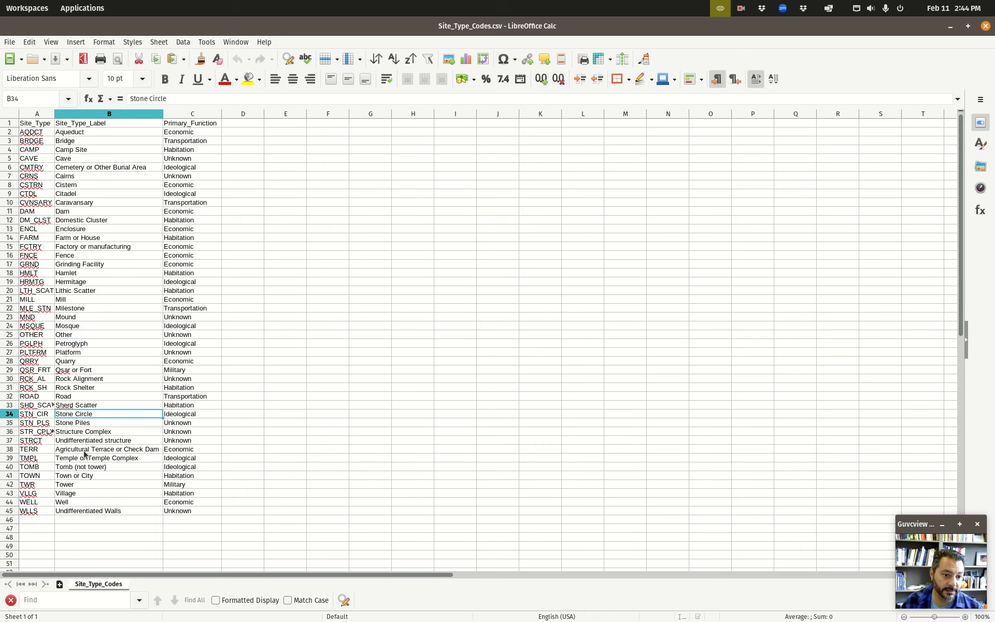
{"action": "left_click", "coordinate": [87, 434]}
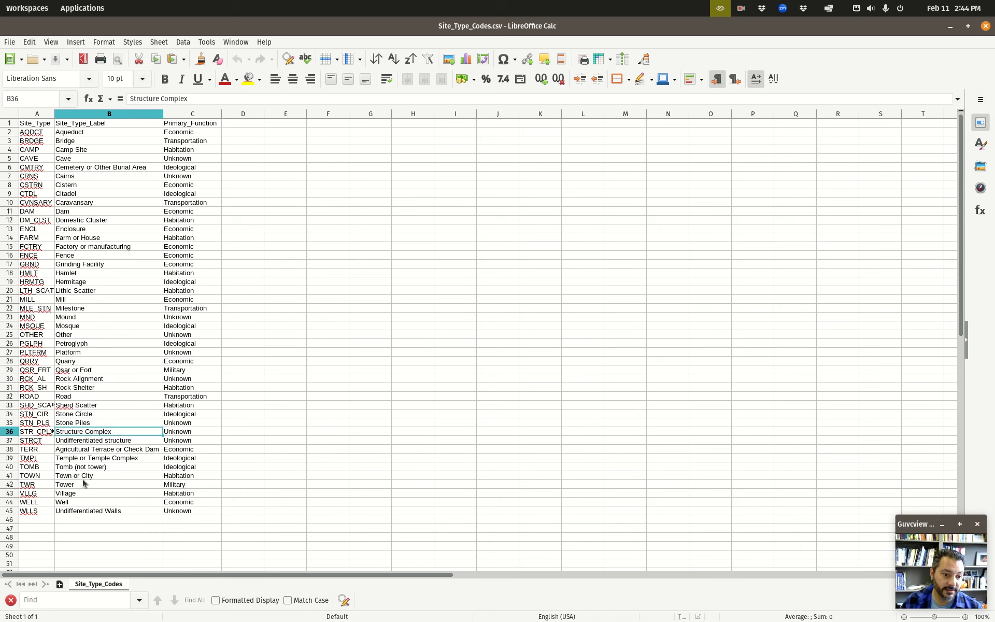
{"action": "left_click", "coordinate": [81, 461]}
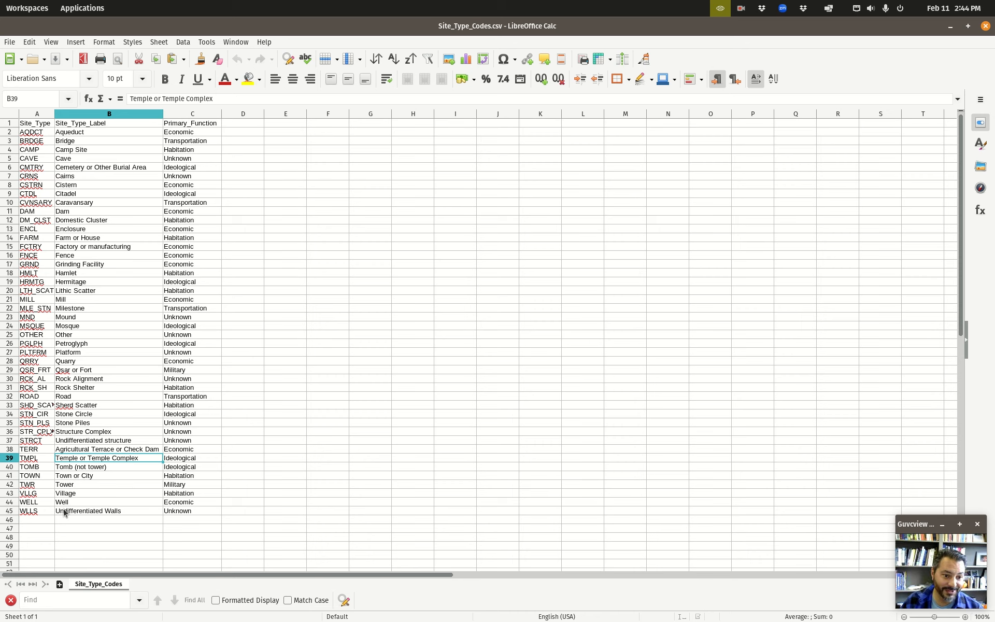
{"action": "left_click", "coordinate": [68, 470]}
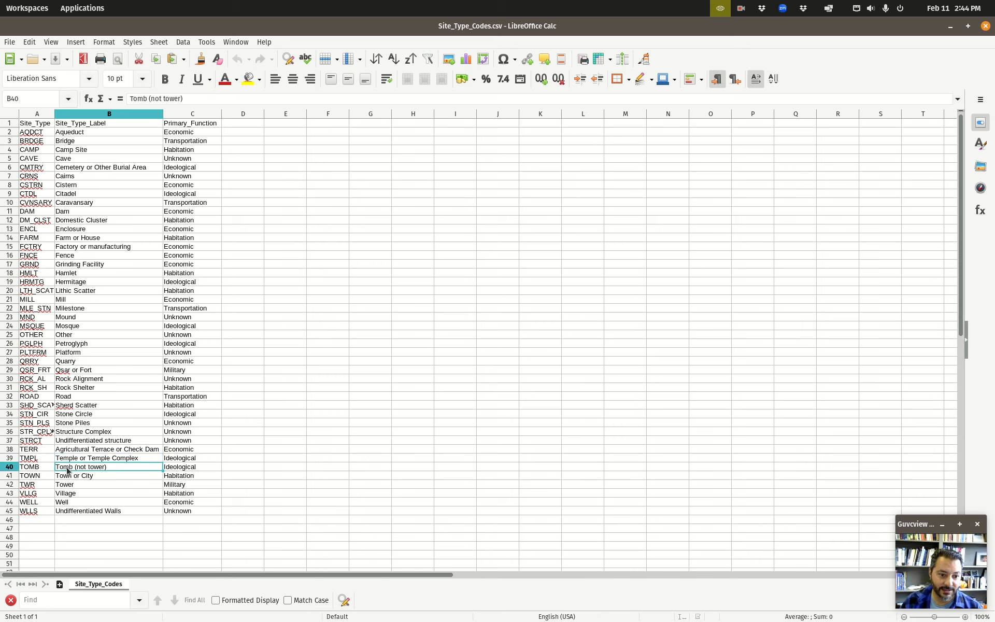
Step: Look up the site type code for Domestic Cluster and select its cell in the Site_Type column
{"action": "left_click", "coordinate": [78, 227]}
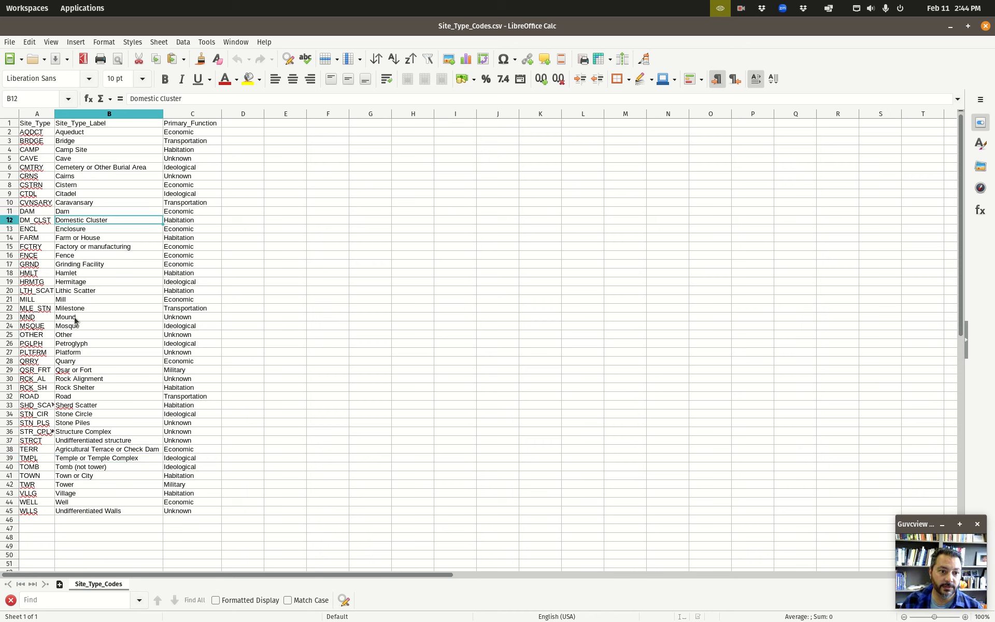
{"action": "left_click", "coordinate": [75, 219]}
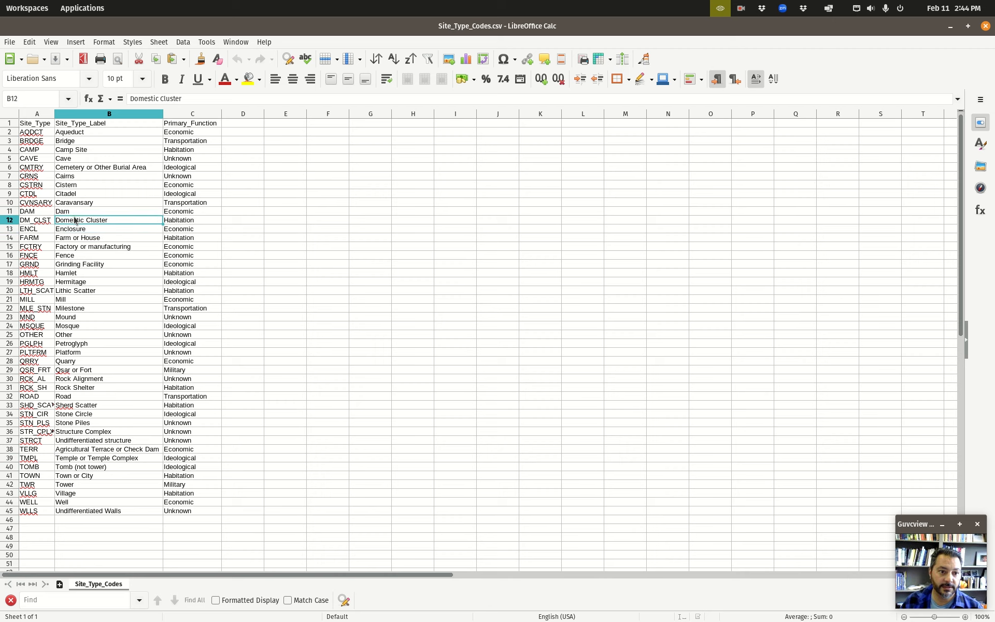
{"action": "left_click", "coordinate": [35, 223]}
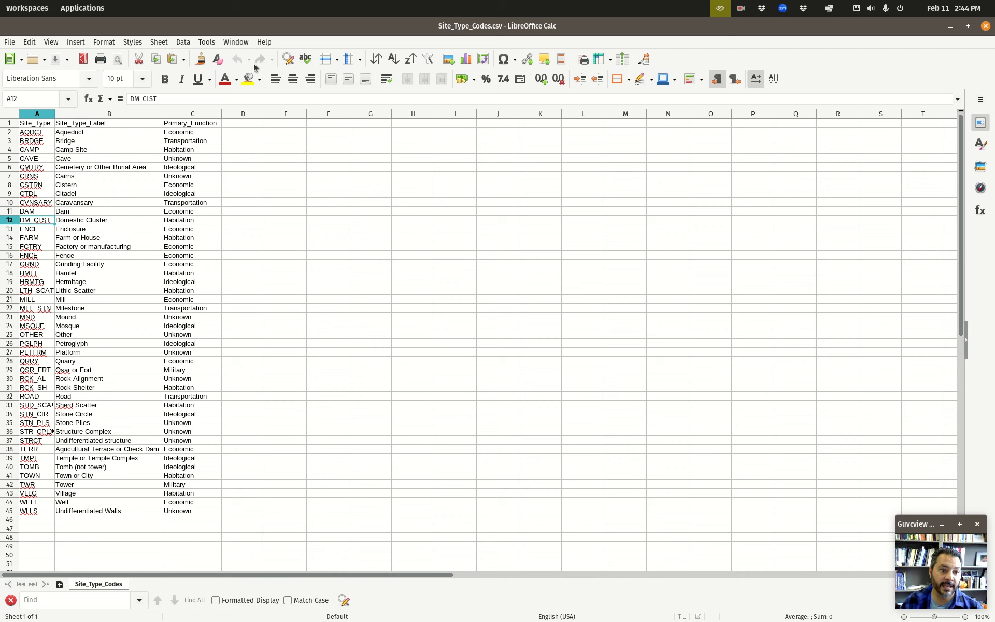
Step: Switch back to QGIS and save the reddish rectangular structure's attributes with type DM_CLST and condition 2
{"action": "left_click_drag", "start_coordinate": [250, 22], "coordinate": [280, 62]}
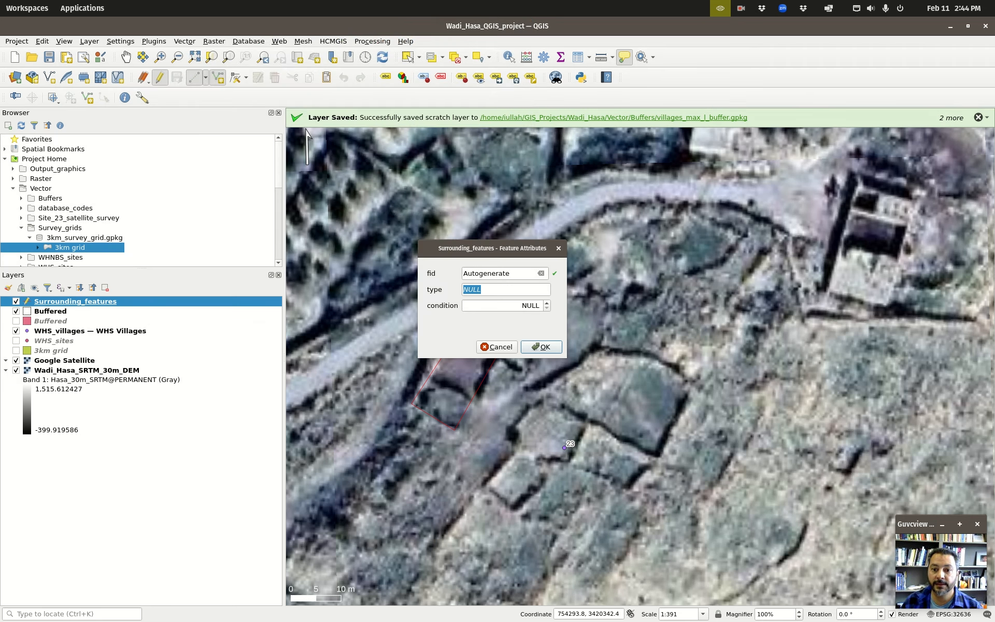
{"action": "left_click", "coordinate": [488, 289]}
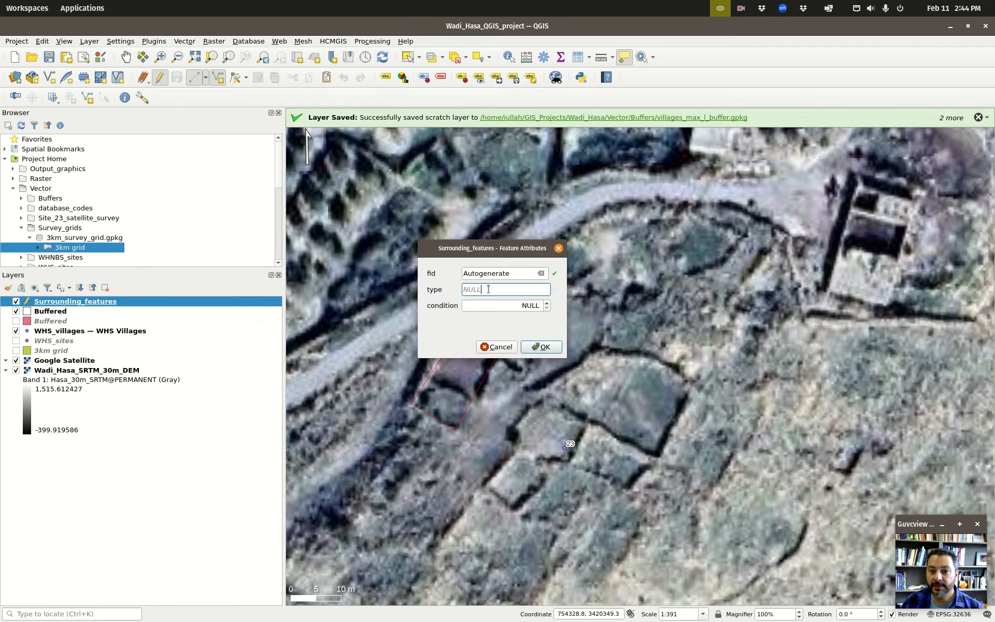
{"action": "type", "text": "DM_CLST"}
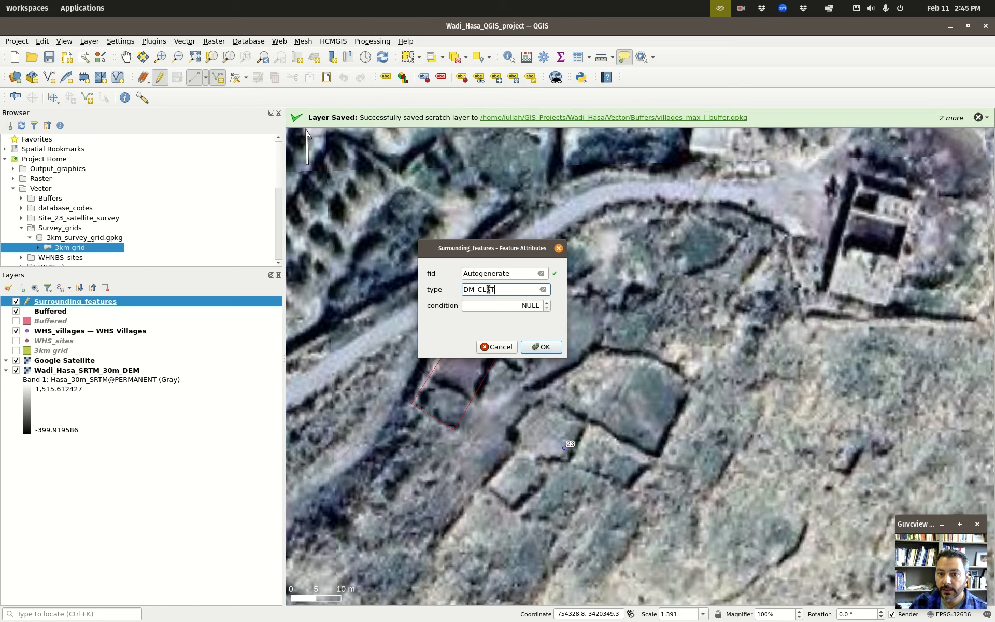
{"action": "left_click", "coordinate": [513, 307]}
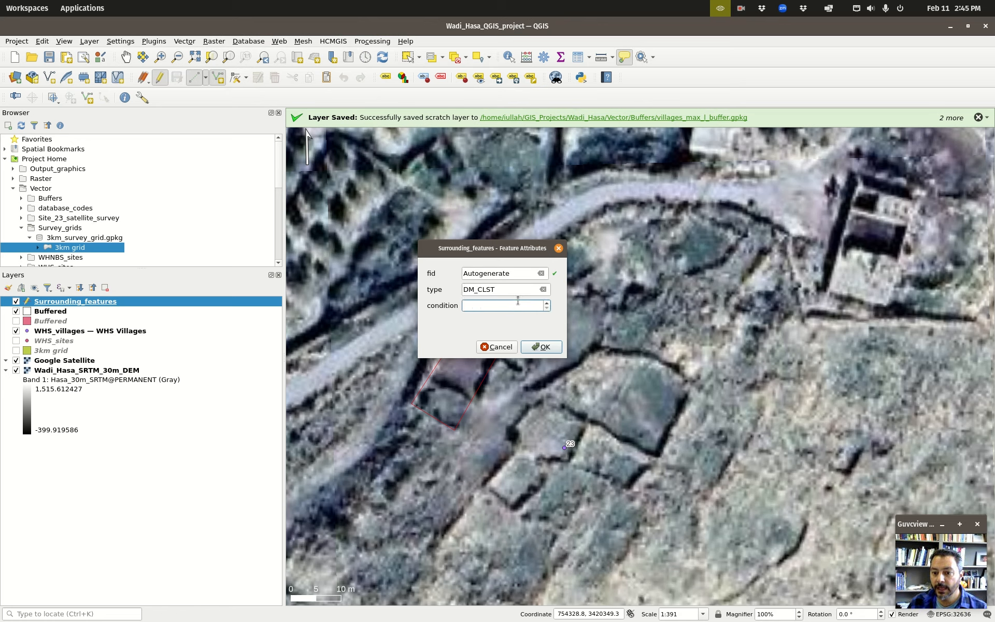
{"action": "left_click_drag", "start_coordinate": [485, 253], "coordinate": [738, 214]}
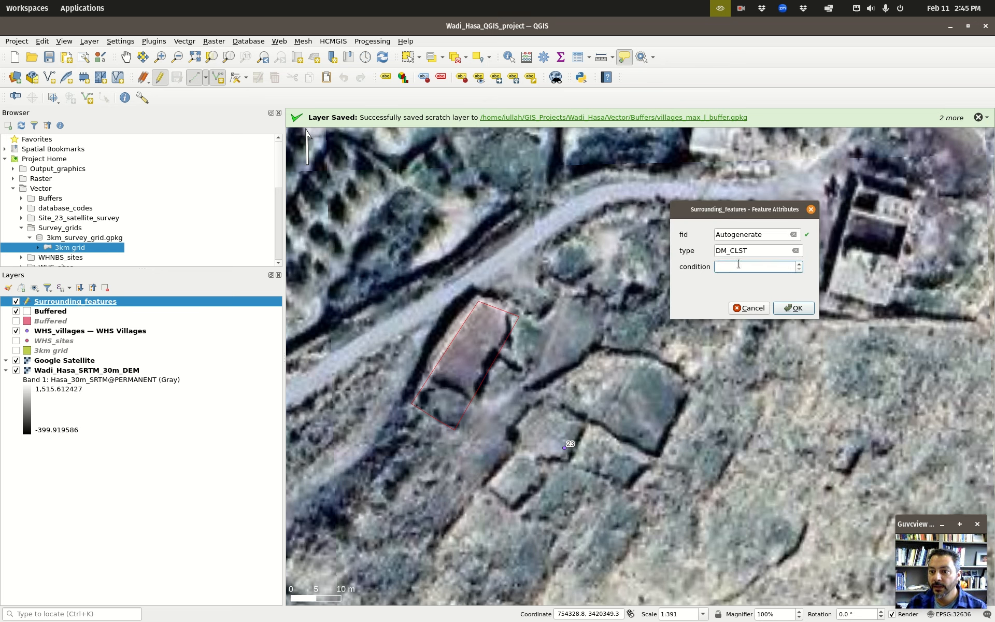
{"action": "type", "text": "2"}
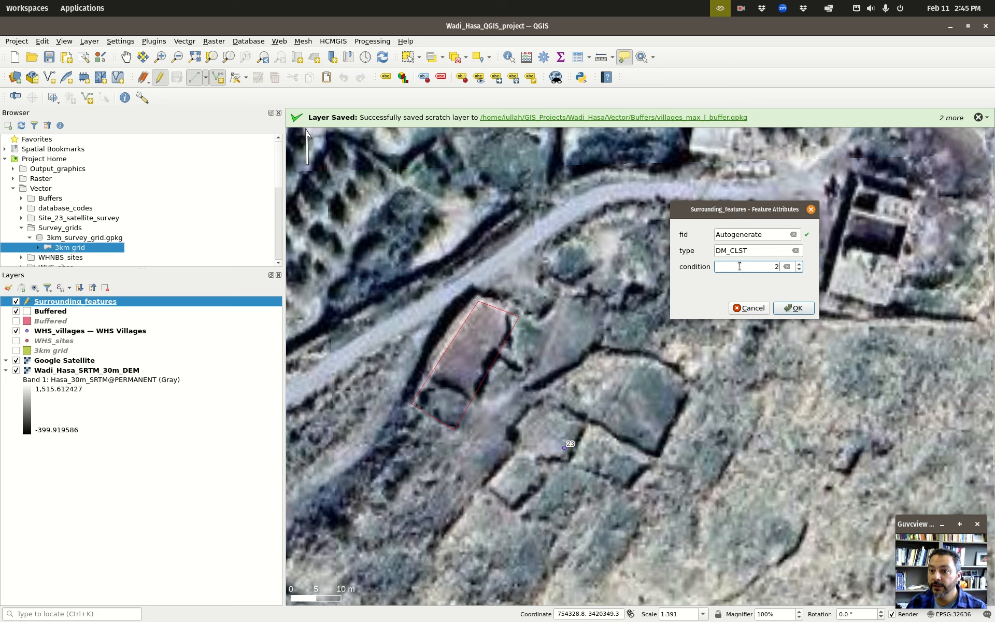
{"action": "left_click", "coordinate": [795, 309]}
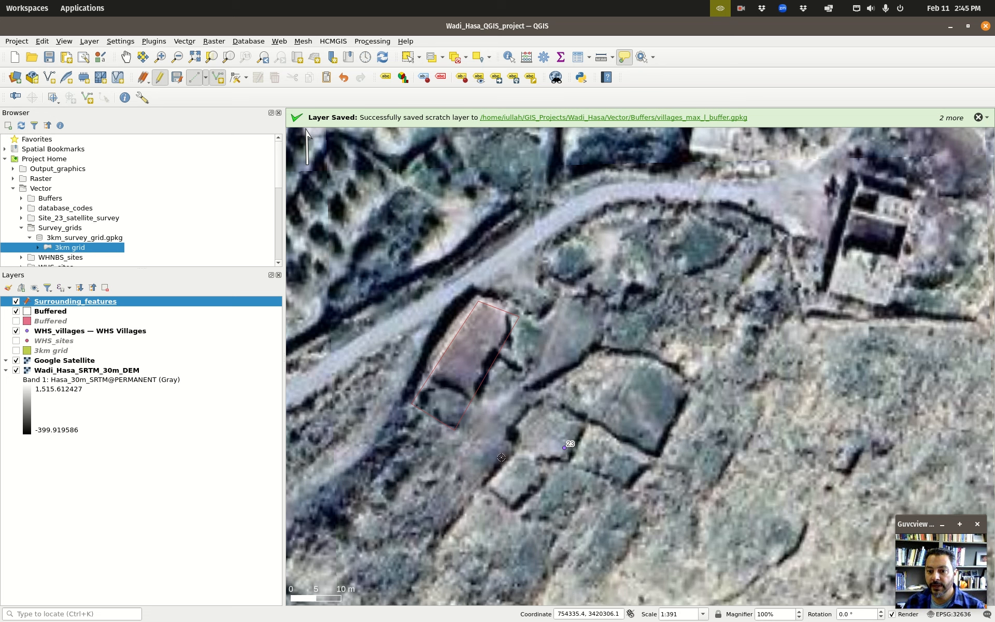
Step: Digitize a closed line feature around the outer walls of the multi-room enclosure at the village 23 point
{"action": "left_click", "coordinate": [593, 357]}
{"action": "left_click", "coordinate": [547, 388]}
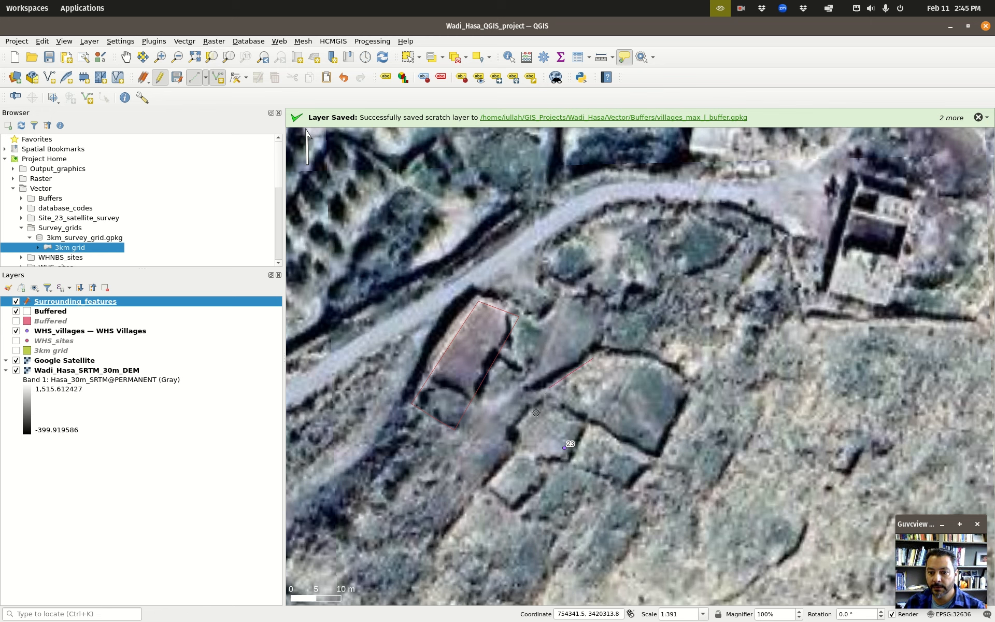
{"action": "left_click", "coordinate": [533, 413]}
{"action": "left_click", "coordinate": [517, 428]}
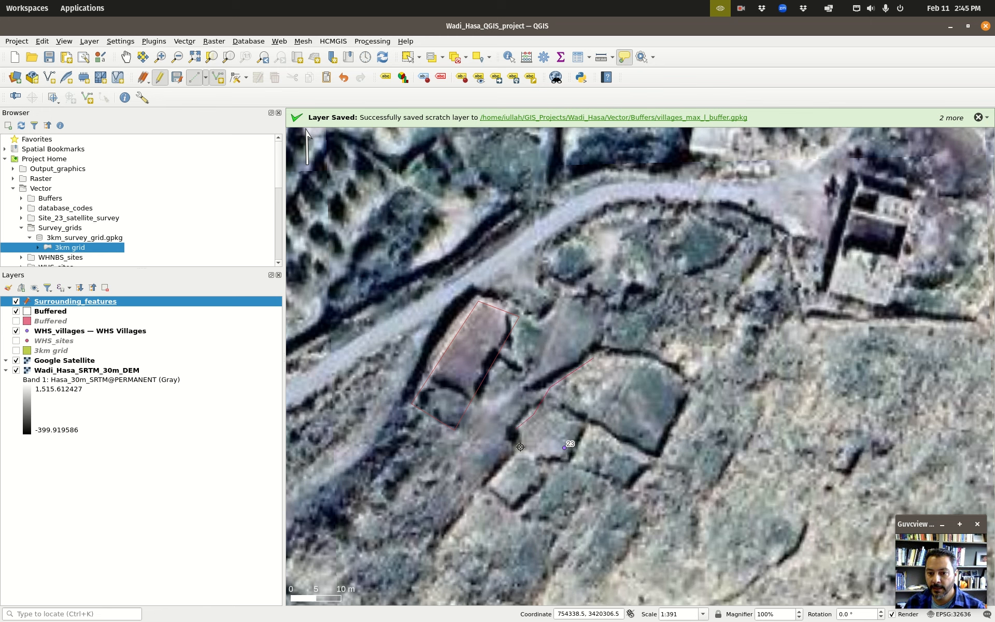
{"action": "left_click", "coordinate": [484, 488]}
{"action": "left_click", "coordinate": [514, 514]}
{"action": "left_click", "coordinate": [548, 468]}
{"action": "left_click", "coordinate": [571, 464]}
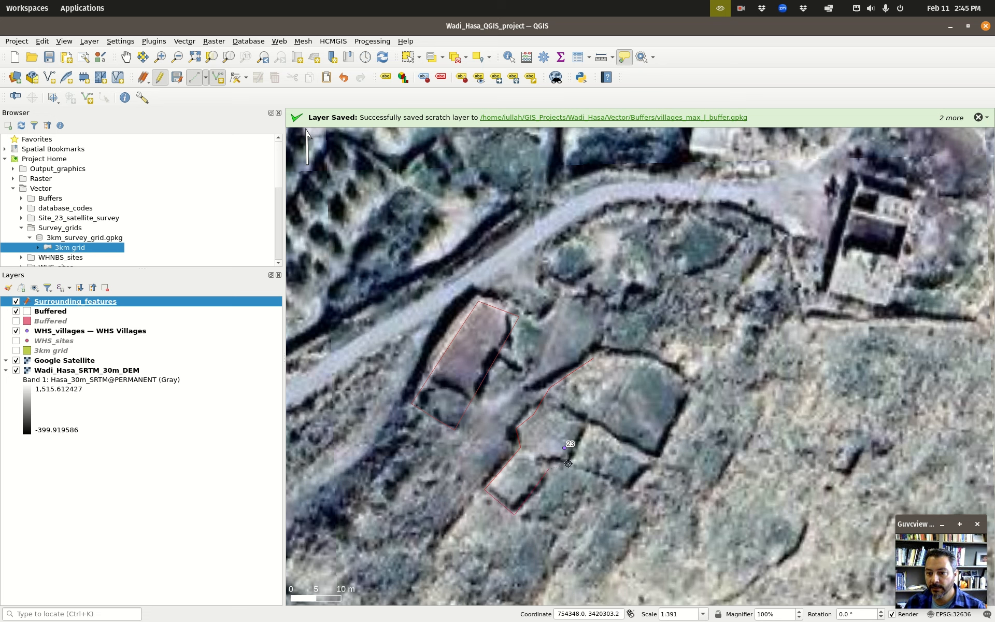
{"action": "left_click", "coordinate": [635, 492]}
{"action": "left_click", "coordinate": [658, 455]}
{"action": "left_click", "coordinate": [692, 384]}
{"action": "left_click", "coordinate": [607, 350]}
{"action": "right_click", "coordinate": [591, 359]}
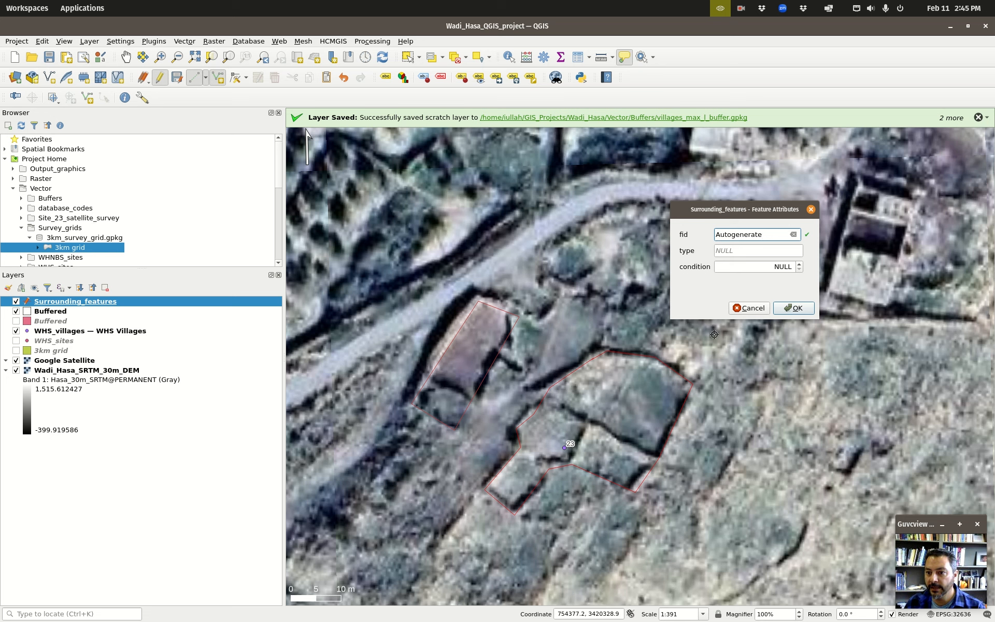
Step: Record the multi-room enclosure with type DM_CLST and condition 2
{"action": "left_click", "coordinate": [750, 251]}
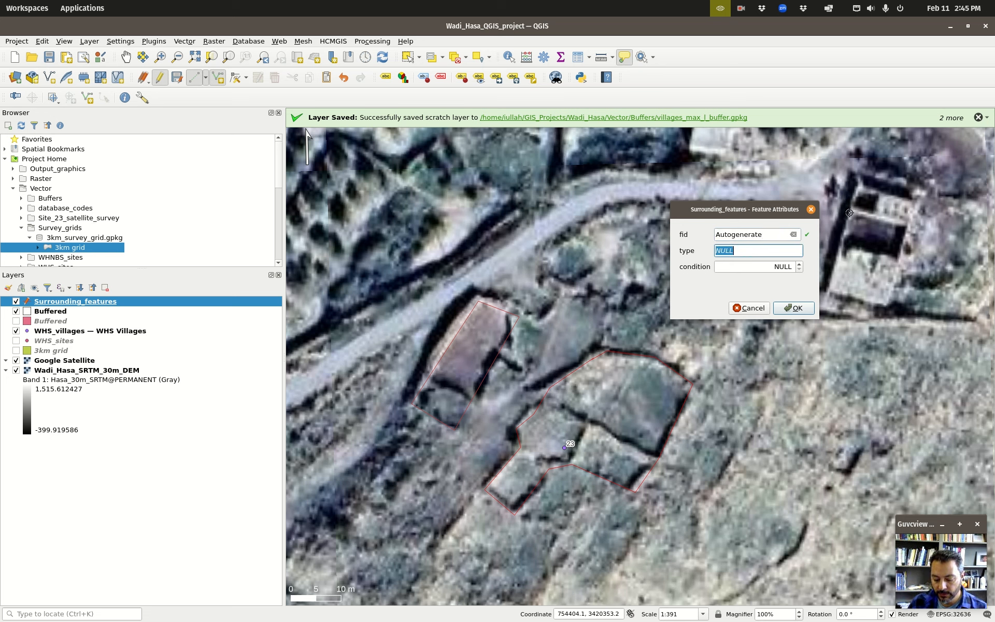
{"action": "type", "text": "DM_CLST"}
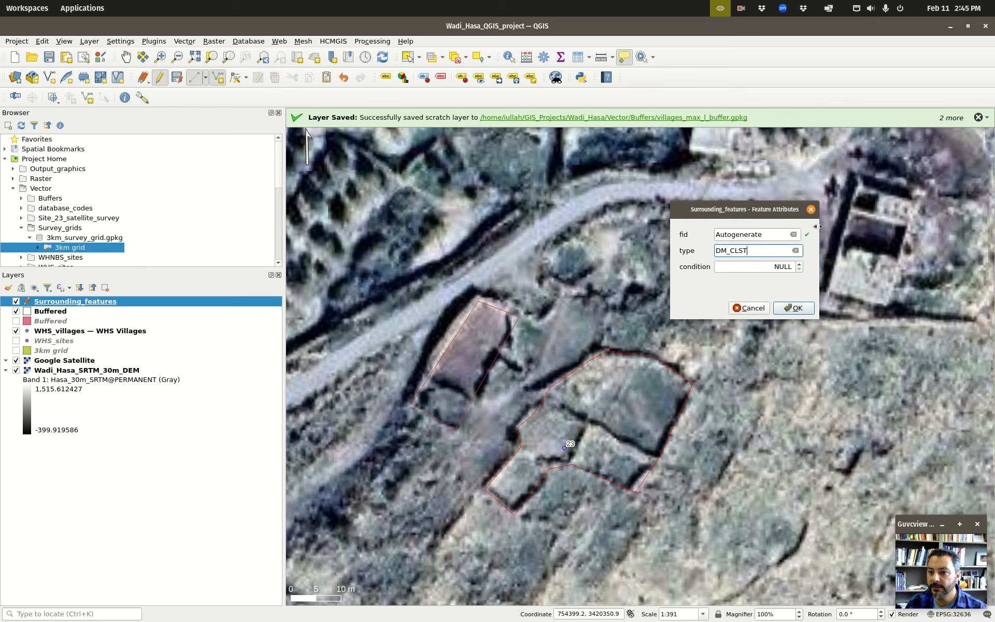
{"action": "left_click", "coordinate": [778, 266]}
{"action": "type", "text": "2"}
{"action": "left_click", "coordinate": [797, 307]}
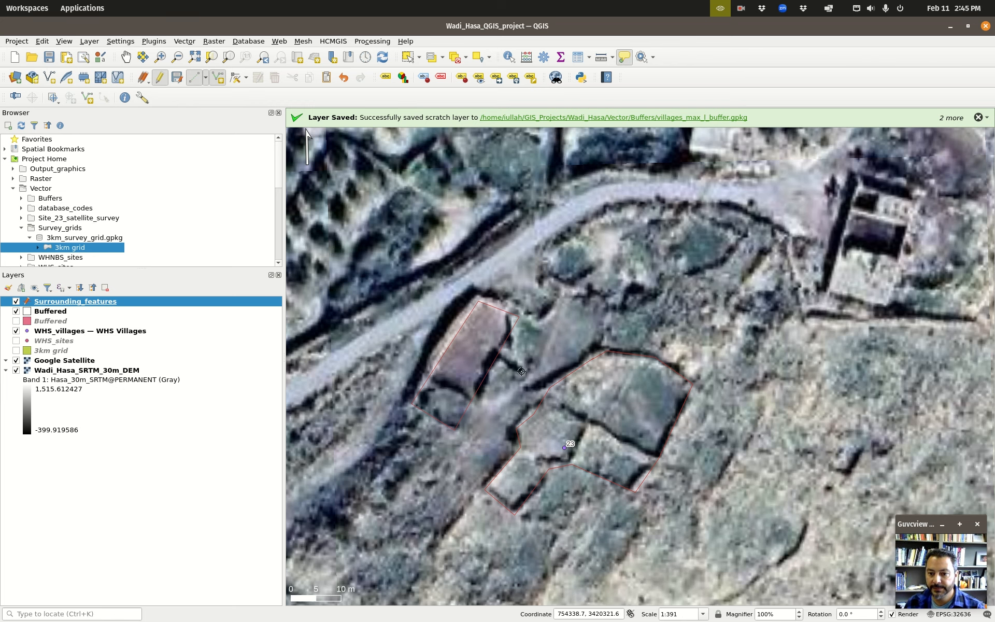
Step: Digitize an open line along the curved alignment southeast of the village 23 enclosure, ending at the light rubble patch to the southwest
{"action": "scroll", "coordinate": [521, 371], "scroll_direction": "down", "scroll_amount": 1}
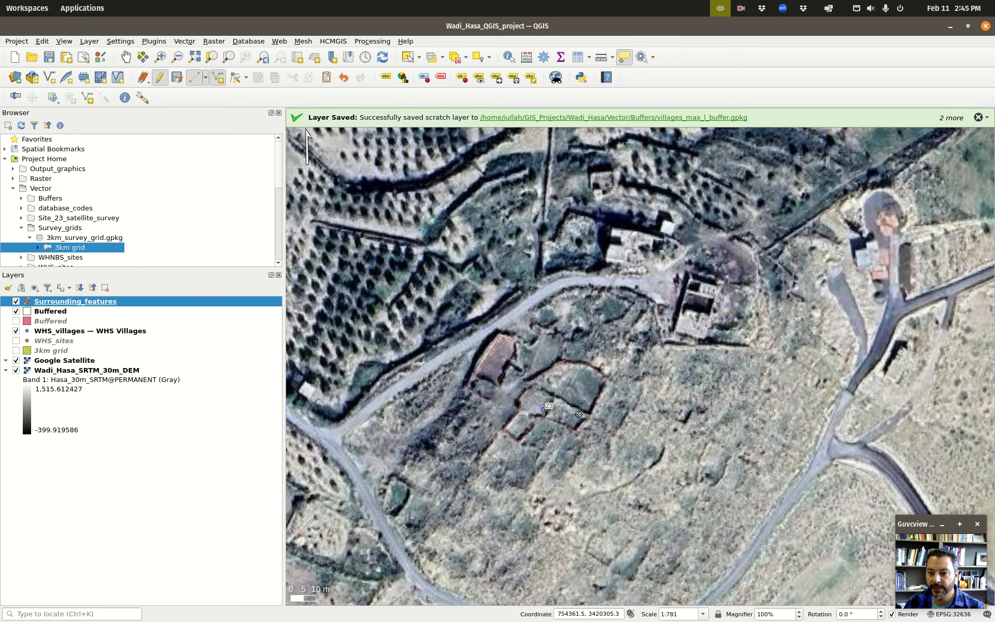
{"action": "scroll", "coordinate": [713, 476], "scroll_direction": "up", "scroll_amount": 1}
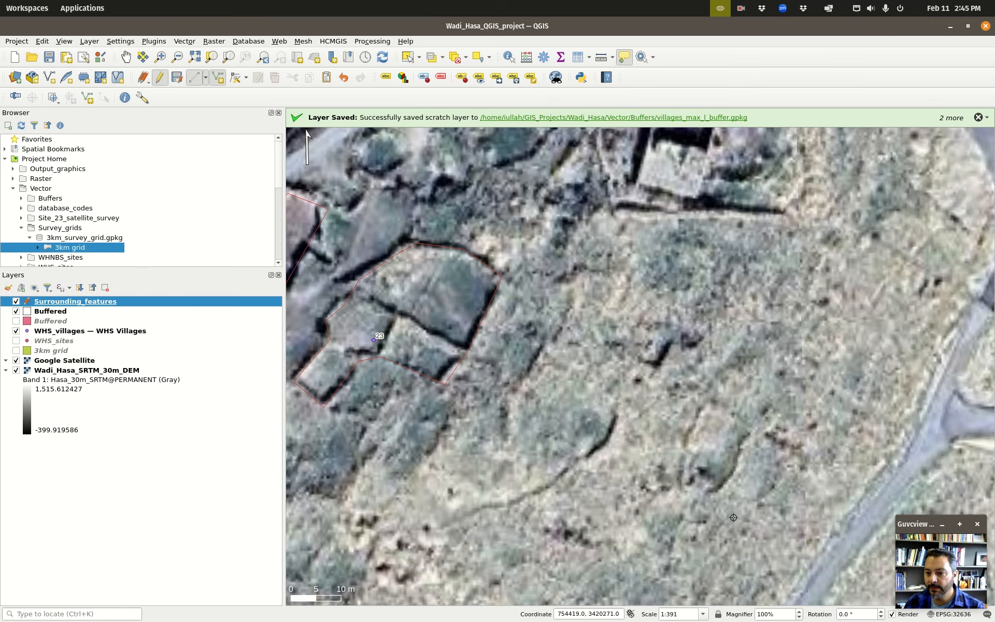
{"action": "scroll", "coordinate": [438, 186], "scroll_direction": "down", "scroll_amount": 1}
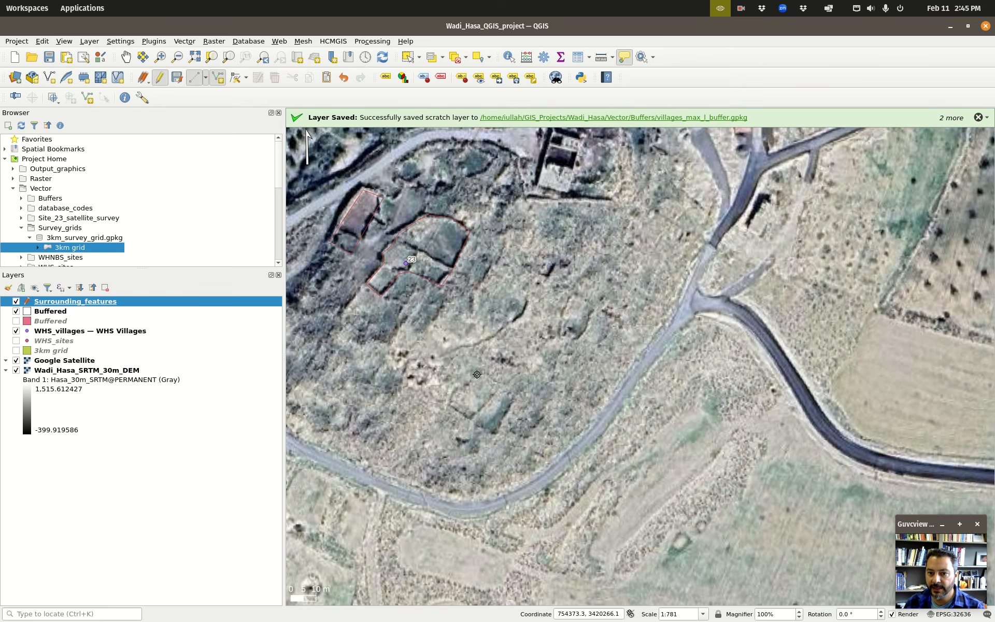
{"action": "scroll", "coordinate": [724, 383], "scroll_direction": "up", "scroll_amount": 1}
{"action": "scroll", "coordinate": [779, 391], "scroll_direction": "down", "scroll_amount": 1}
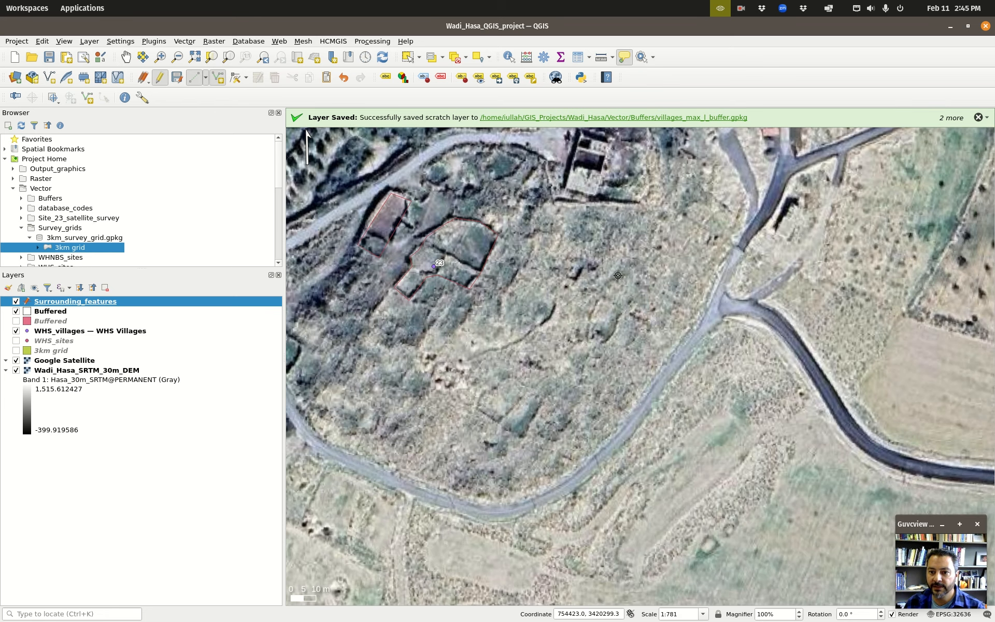
{"action": "scroll", "coordinate": [538, 224], "scroll_direction": "up", "scroll_amount": 1}
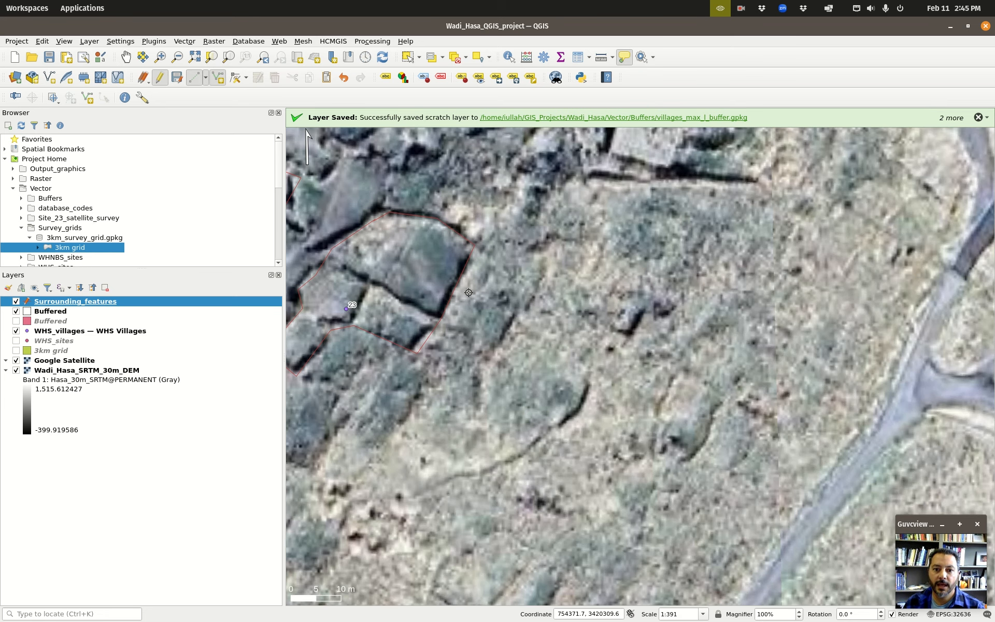
{"action": "left_click", "coordinate": [126, 57]}
{"action": "left_click_drag", "start_coordinate": [575, 326], "coordinate": [793, 343]}
{"action": "left_click_drag", "start_coordinate": [765, 245], "coordinate": [669, 312]}
{"action": "left_click", "coordinate": [218, 77]}
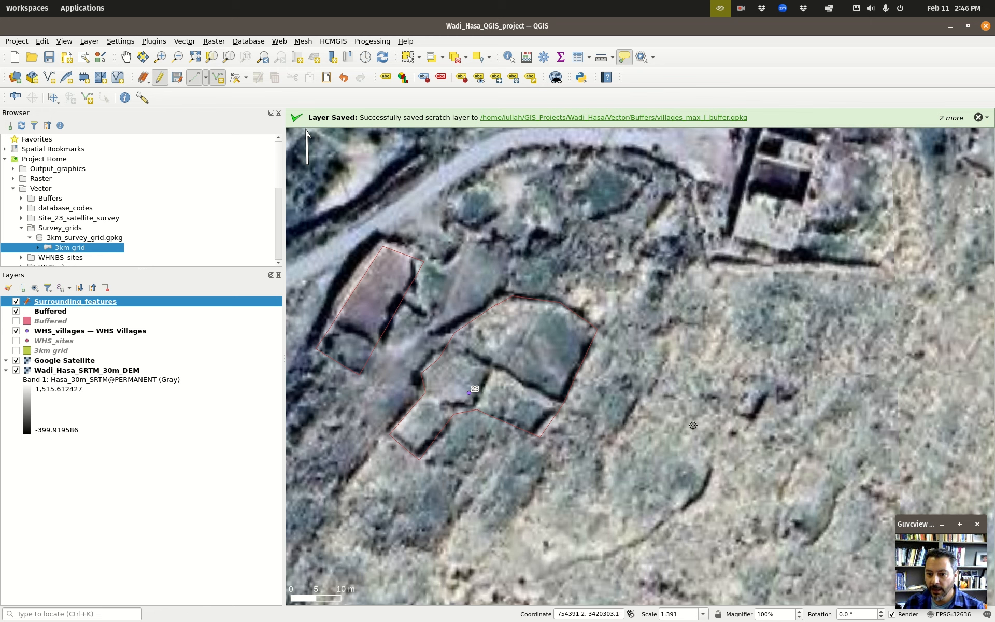
{"action": "left_click", "coordinate": [718, 458]}
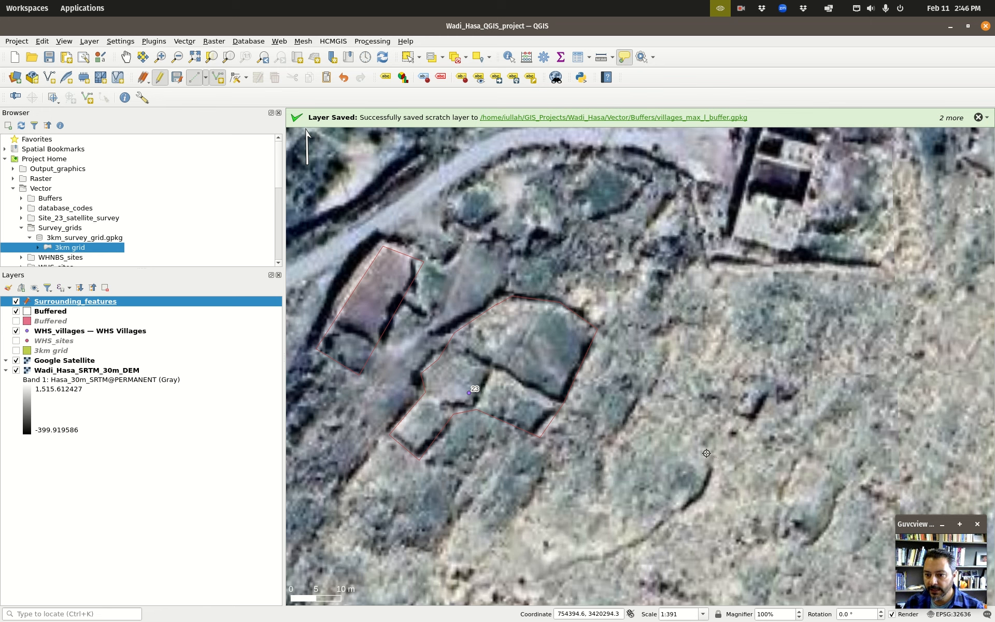
{"action": "left_click", "coordinate": [695, 505]}
{"action": "left_click", "coordinate": [633, 546]}
{"action": "left_click", "coordinate": [599, 559]}
{"action": "left_click", "coordinate": [523, 580]}
{"action": "left_click", "coordinate": [477, 585]}
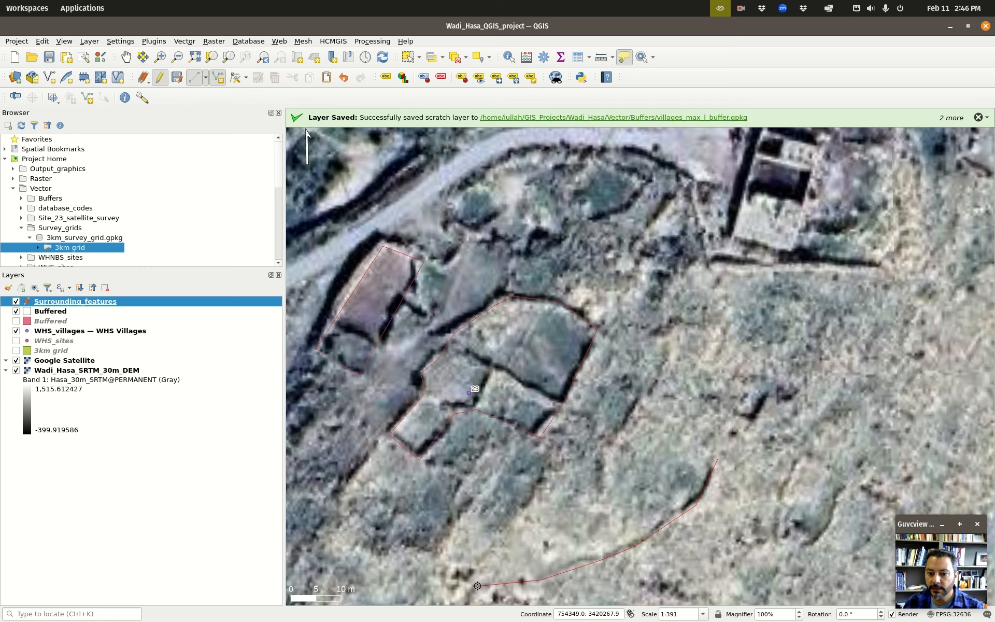
{"action": "scroll", "coordinate": [737, 372], "scroll_direction": "down", "scroll_amount": 1}
{"action": "scroll", "coordinate": [614, 496], "scroll_direction": "up", "scroll_amount": 1}
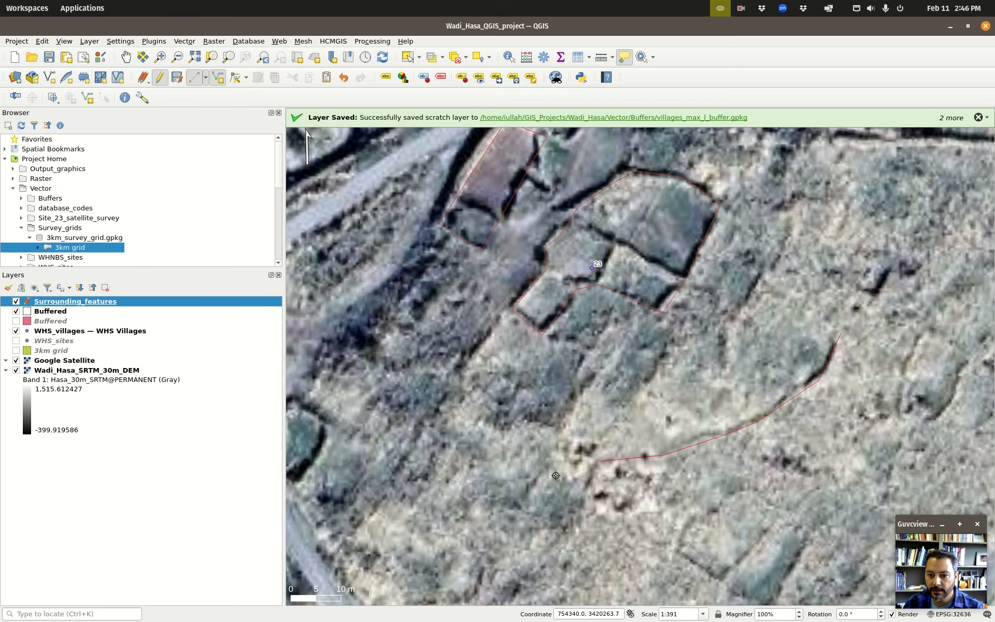
{"action": "scroll", "coordinate": [560, 471], "scroll_direction": "up", "scroll_amount": 1}
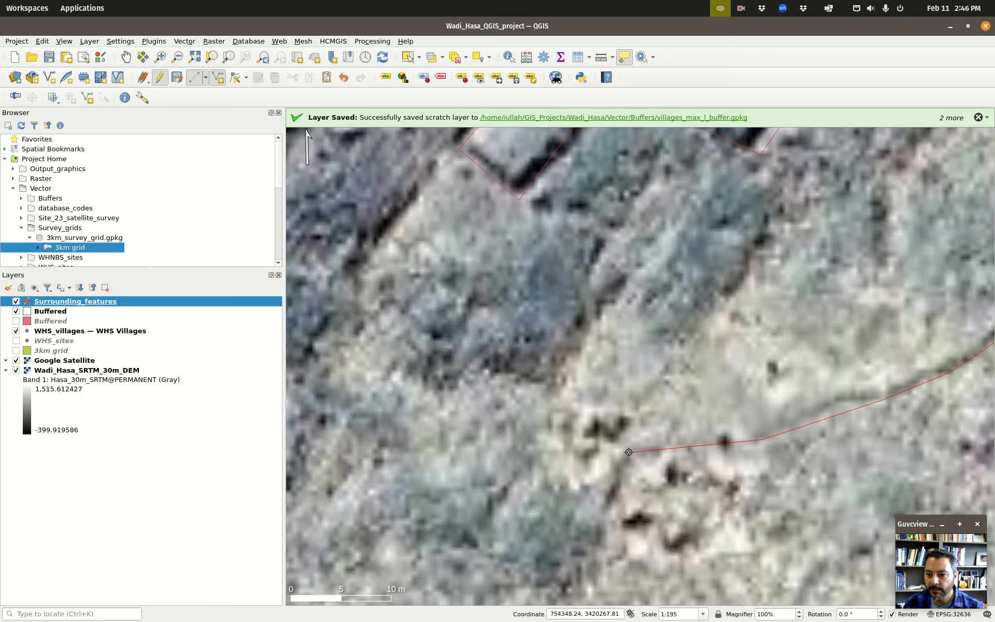
{"action": "right_click", "coordinate": [629, 452]}
Step: Record the curved alignment with type RCK_AL and condition 3
{"action": "left_click", "coordinate": [759, 250]}
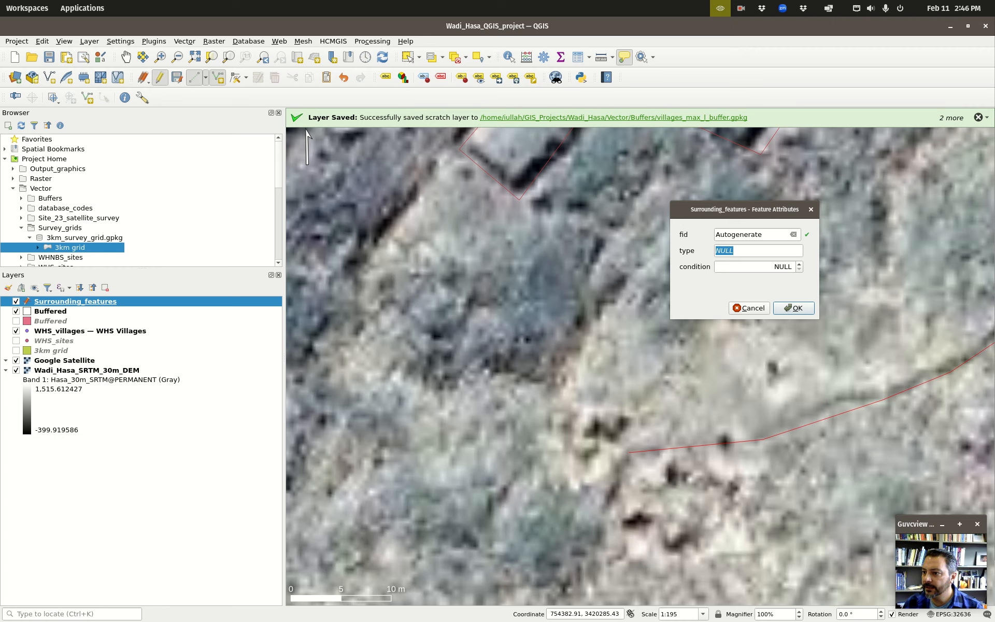
{"action": "left_click", "coordinate": [758, 251]}
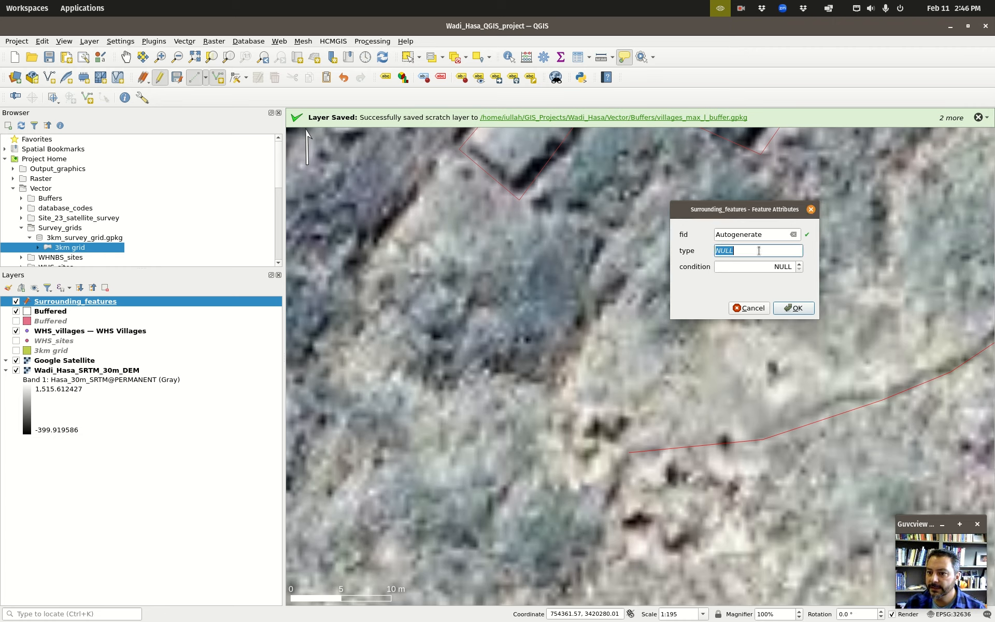
{"action": "type", "text": "RCK_AL"}
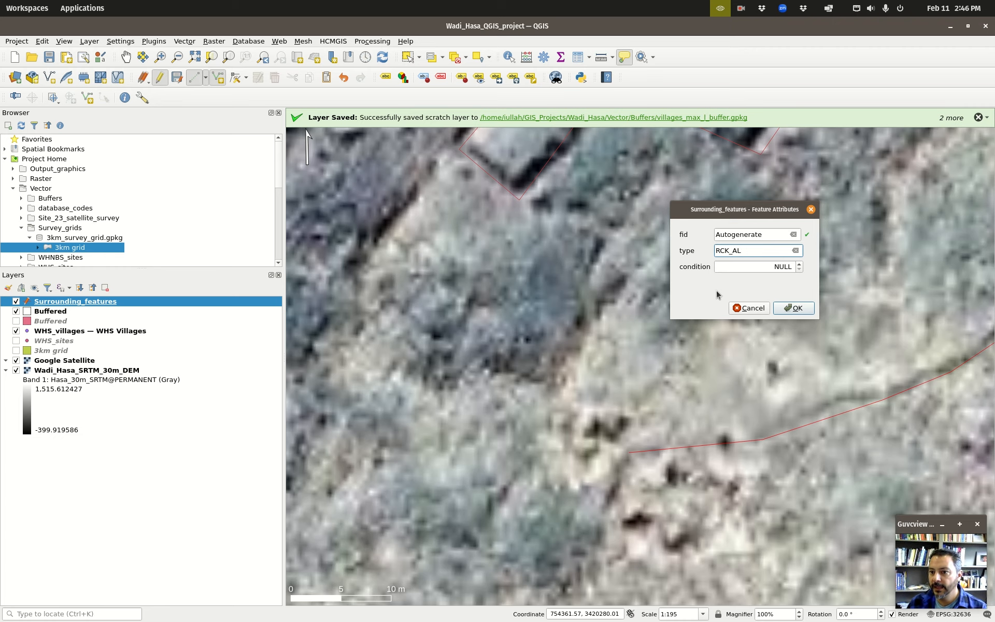
{"action": "left_click", "coordinate": [722, 266]}
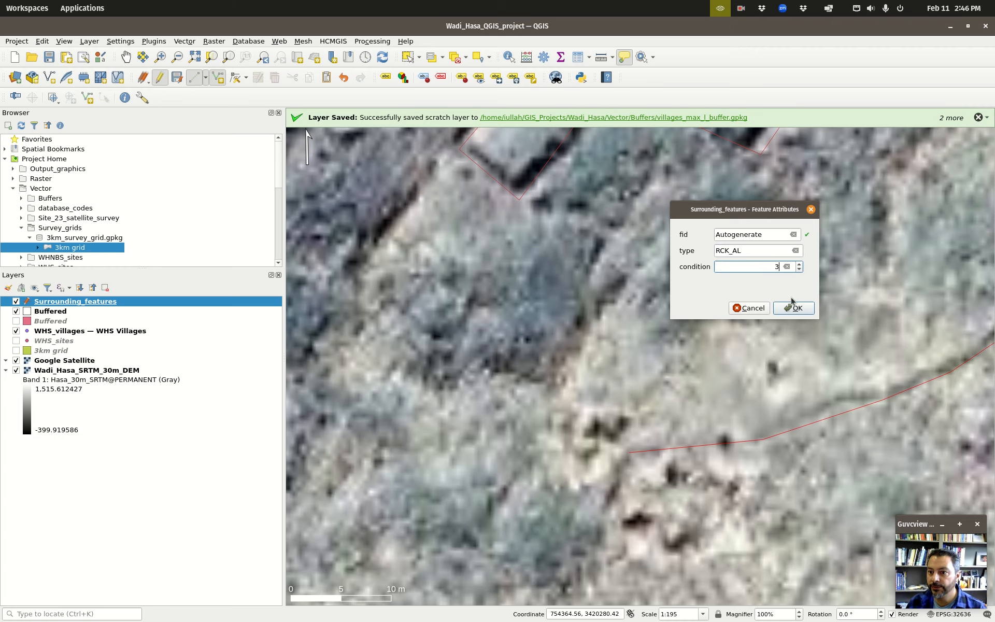
{"action": "left_click", "coordinate": [793, 307]}
Step: Examine the area around village 23 and the northwestern part of its buffer for further linear features to digitize
{"action": "scroll", "coordinate": [420, 331], "scroll_direction": "down", "scroll_amount": 1}
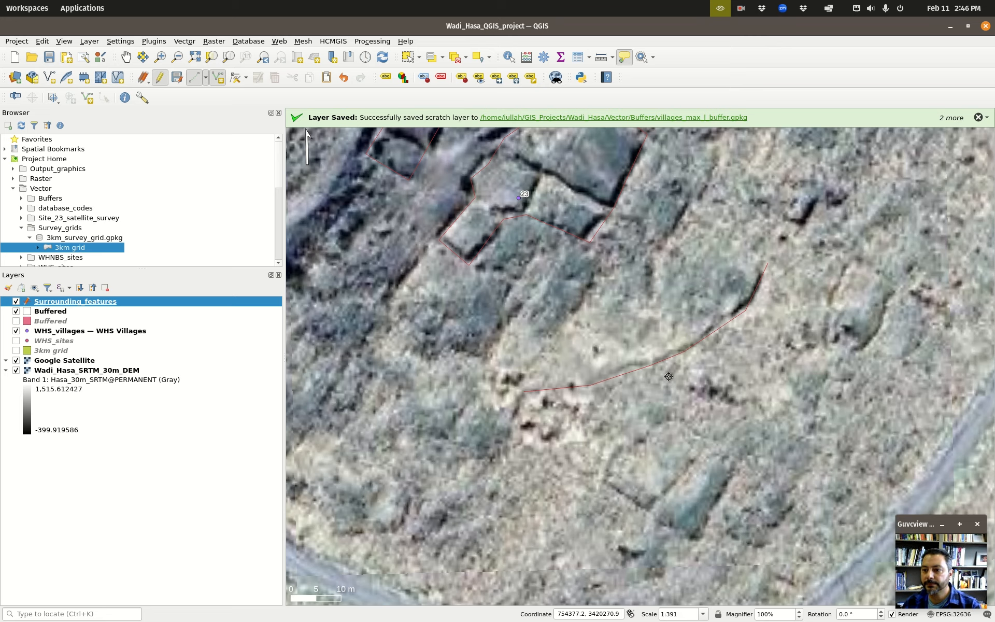
{"action": "scroll", "coordinate": [668, 376], "scroll_direction": "down", "scroll_amount": 1}
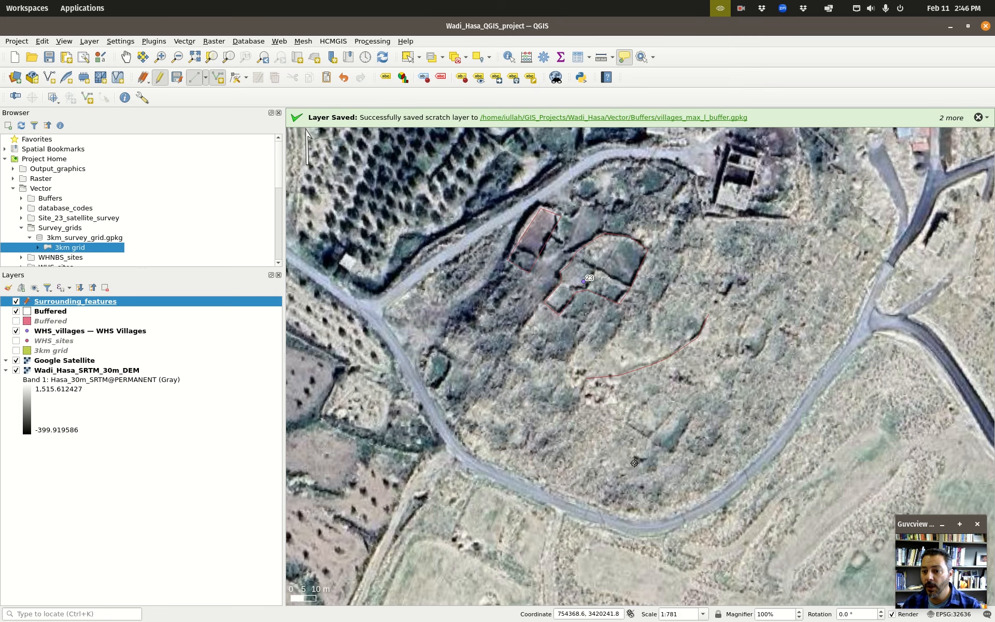
{"action": "scroll", "coordinate": [687, 424], "scroll_direction": "down", "scroll_amount": 2}
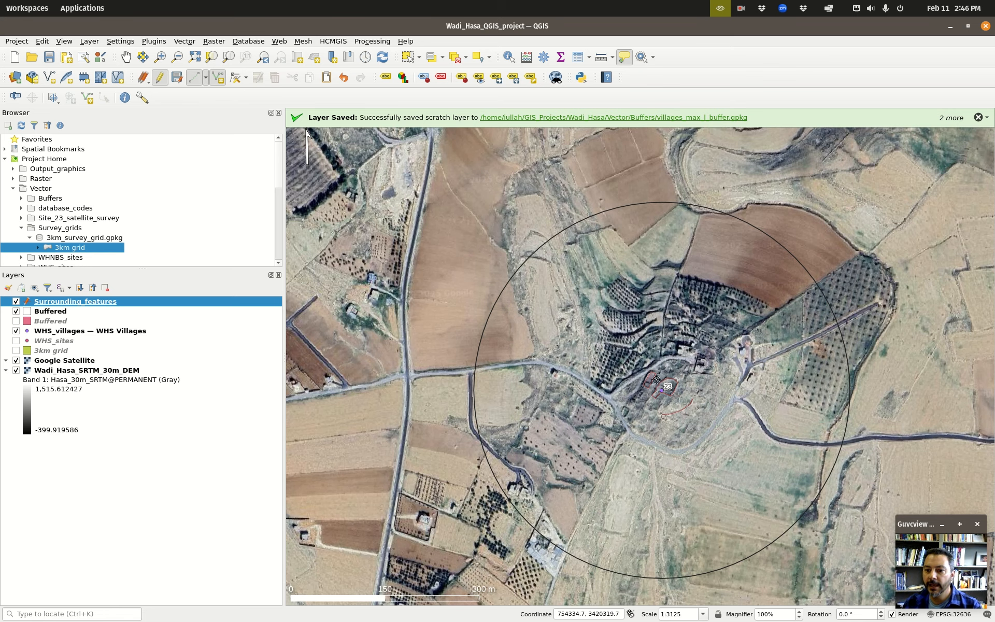
{"action": "scroll", "coordinate": [656, 379], "scroll_direction": "up", "scroll_amount": 1}
{"action": "scroll", "coordinate": [645, 406], "scroll_direction": "up", "scroll_amount": 1}
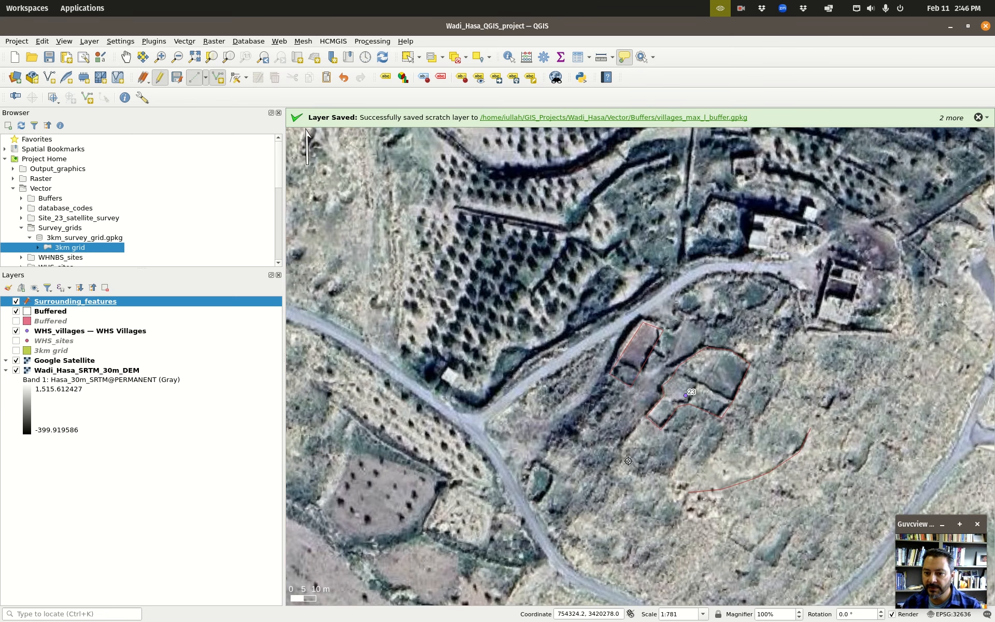
{"action": "scroll", "coordinate": [485, 390], "scroll_direction": "down", "scroll_amount": 2}
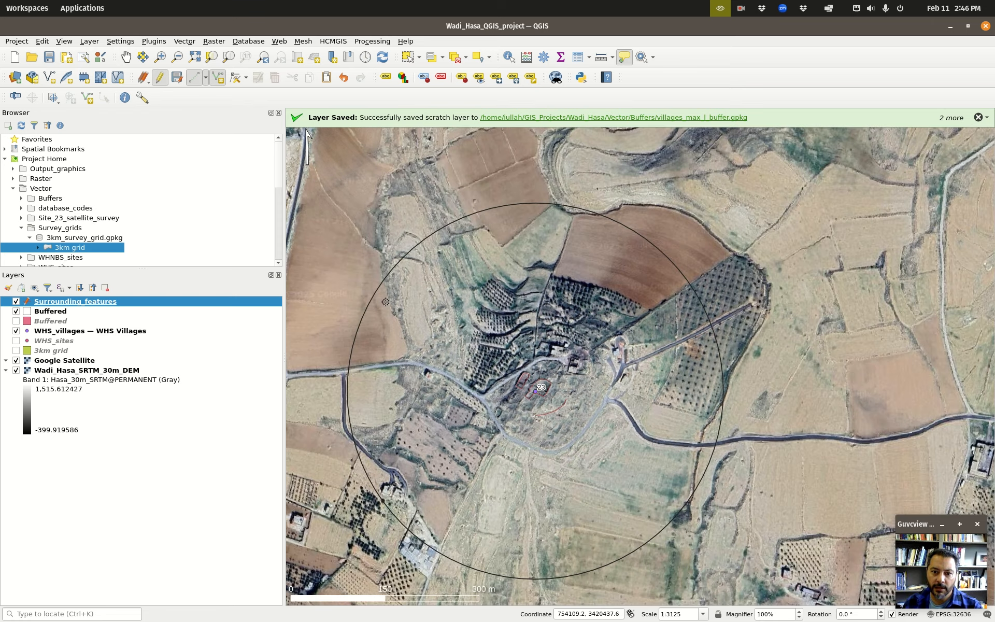
{"action": "scroll", "coordinate": [398, 281], "scroll_direction": "up", "scroll_amount": 1}
{"action": "scroll", "coordinate": [398, 278], "scroll_direction": "up", "scroll_amount": 1}
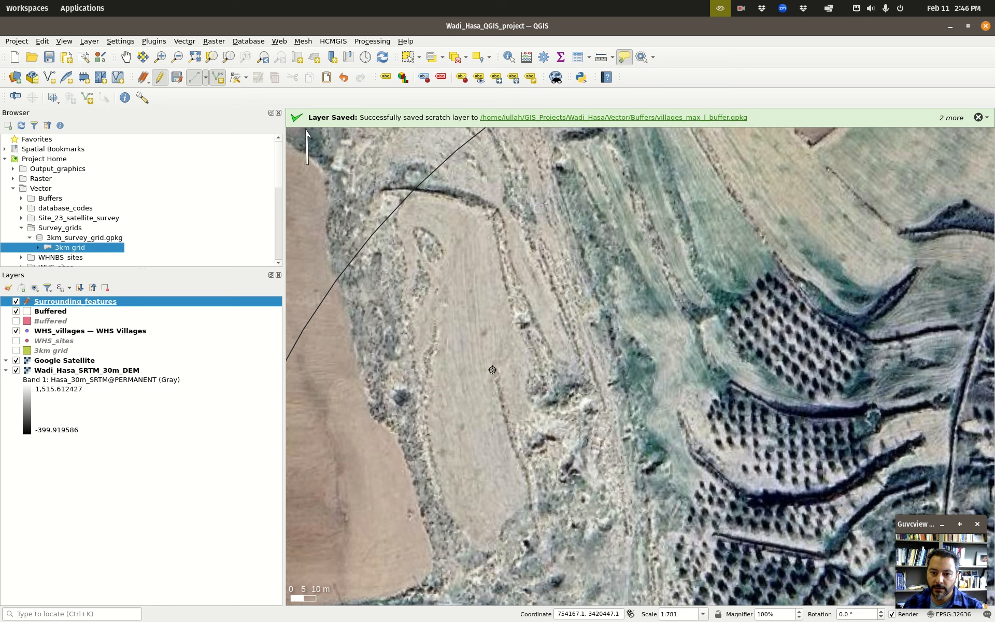
{"action": "left_click", "coordinate": [505, 413]}
{"action": "left_click", "coordinate": [525, 461]}
{"action": "left_click", "coordinate": [532, 490]}
{"action": "left_click", "coordinate": [545, 547]}
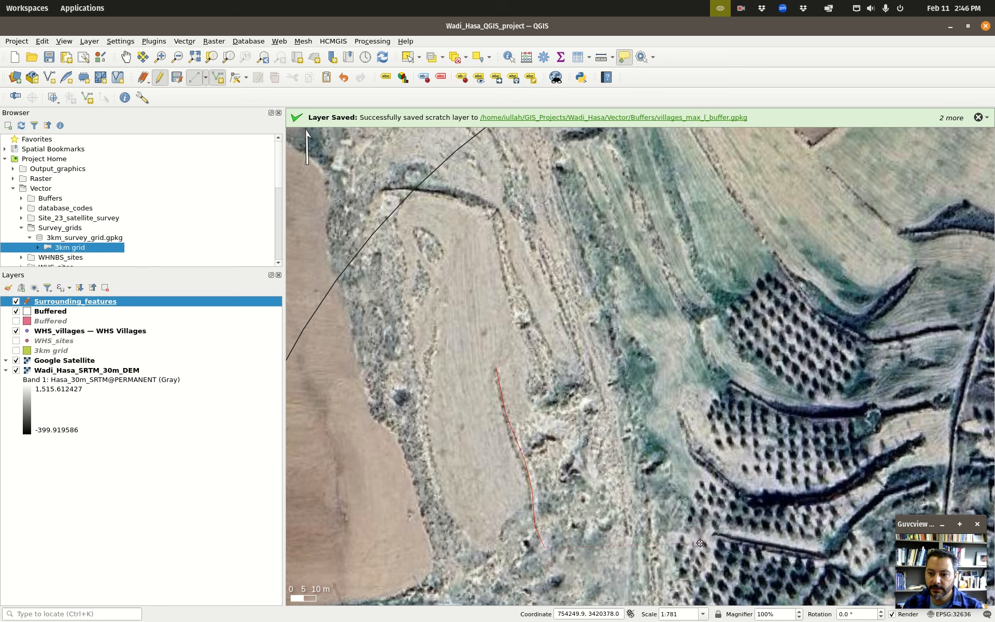
{"action": "left_click", "coordinate": [699, 542]}
{"action": "right_click", "coordinate": [699, 542]}
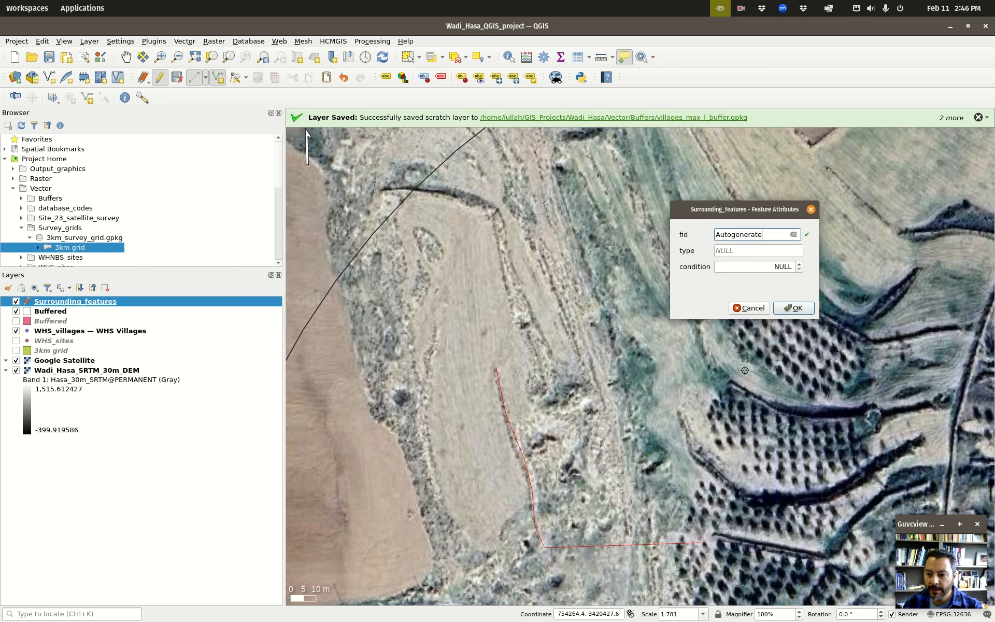
{"action": "left_click", "coordinate": [750, 307]}
Step: Digitize an open line southward along the dark alignment on the eastern edge of the narrow field northwest of village 23
{"action": "left_click", "coordinate": [494, 370]}
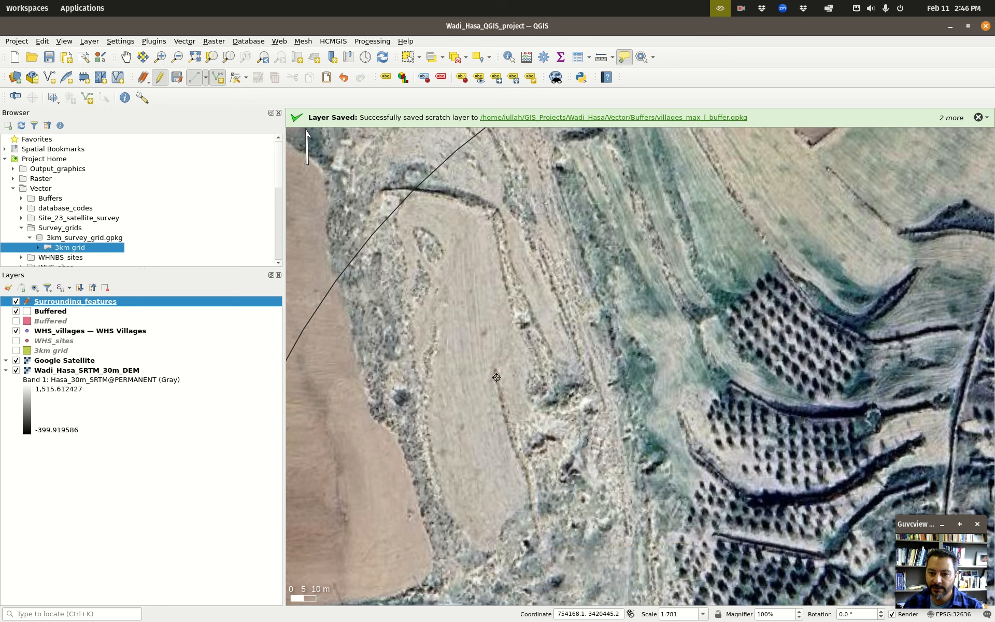
{"action": "left_click", "coordinate": [505, 403]}
{"action": "left_click", "coordinate": [508, 433]}
{"action": "left_click", "coordinate": [526, 476]}
{"action": "left_click", "coordinate": [530, 507]}
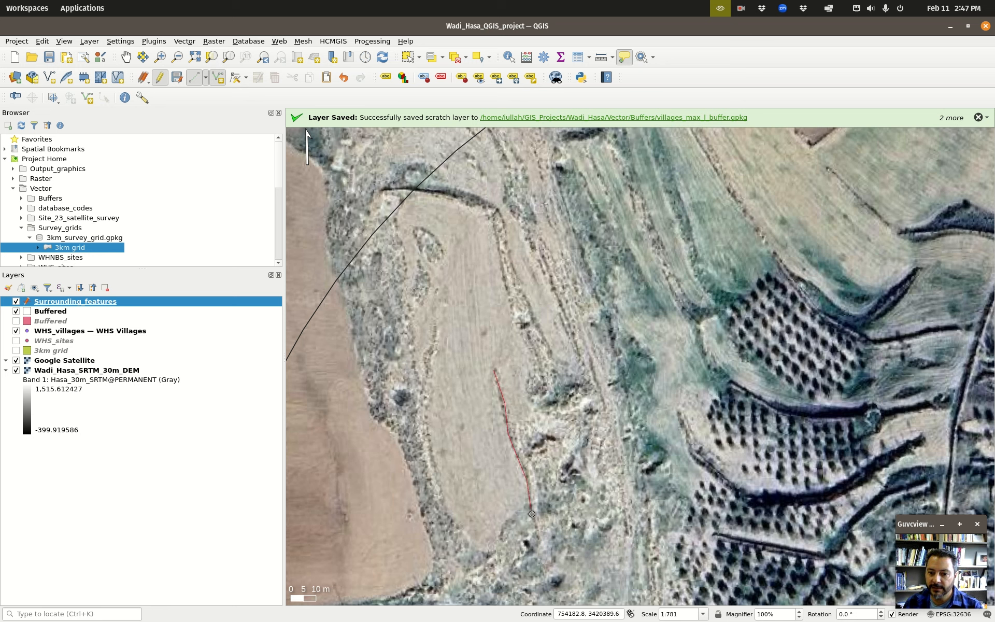
{"action": "left_click", "coordinate": [540, 544]}
{"action": "right_click", "coordinate": [547, 558]}
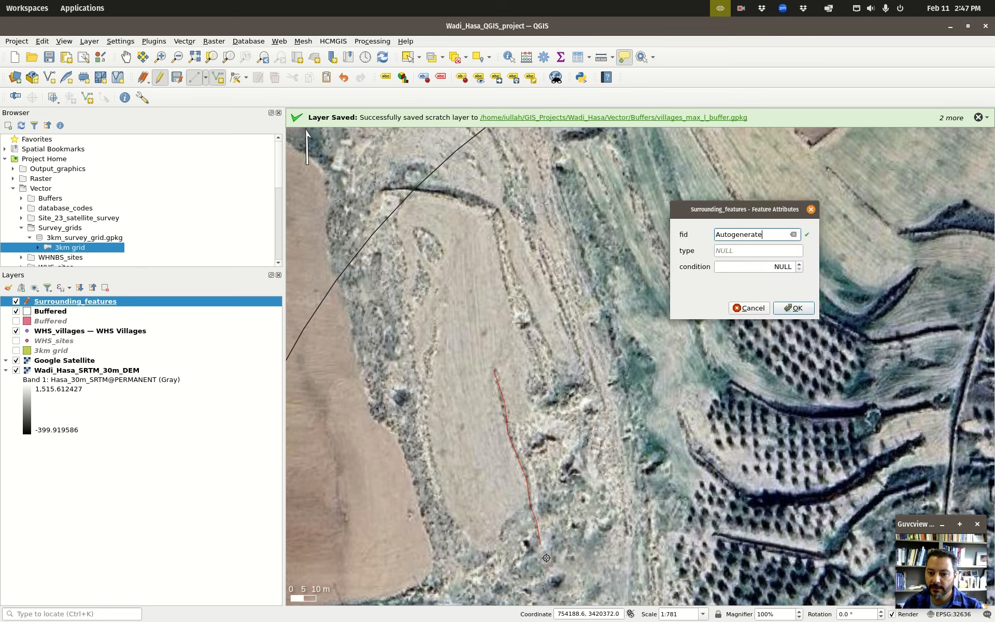
Step: Record the northwestern field alignment with type RCK_AL and condition 1
{"action": "left_click", "coordinate": [732, 250]}
{"action": "type", "text": "RK"}
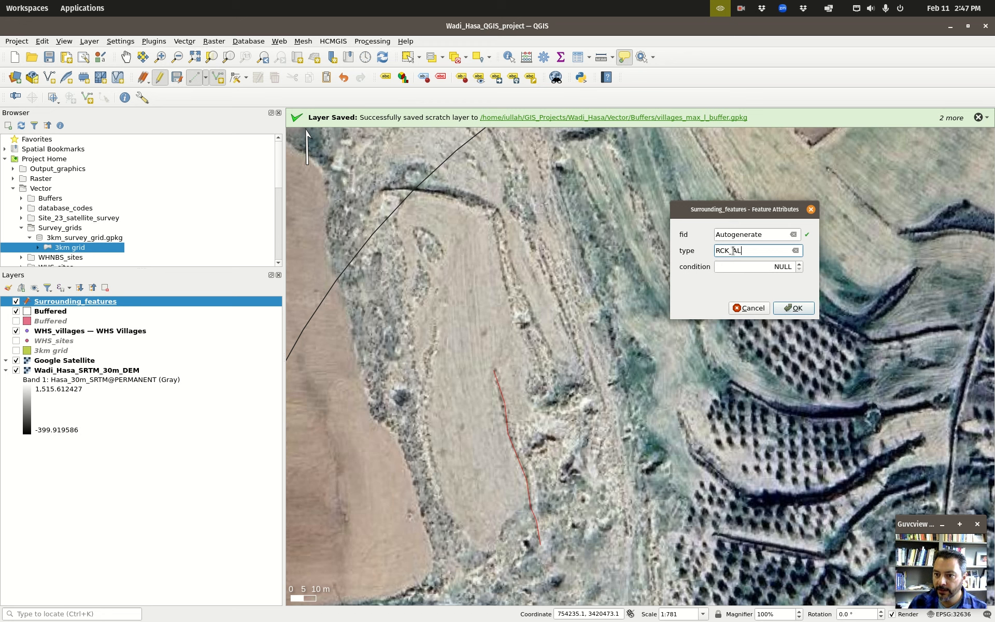
{"action": "left_click", "coordinate": [773, 269]}
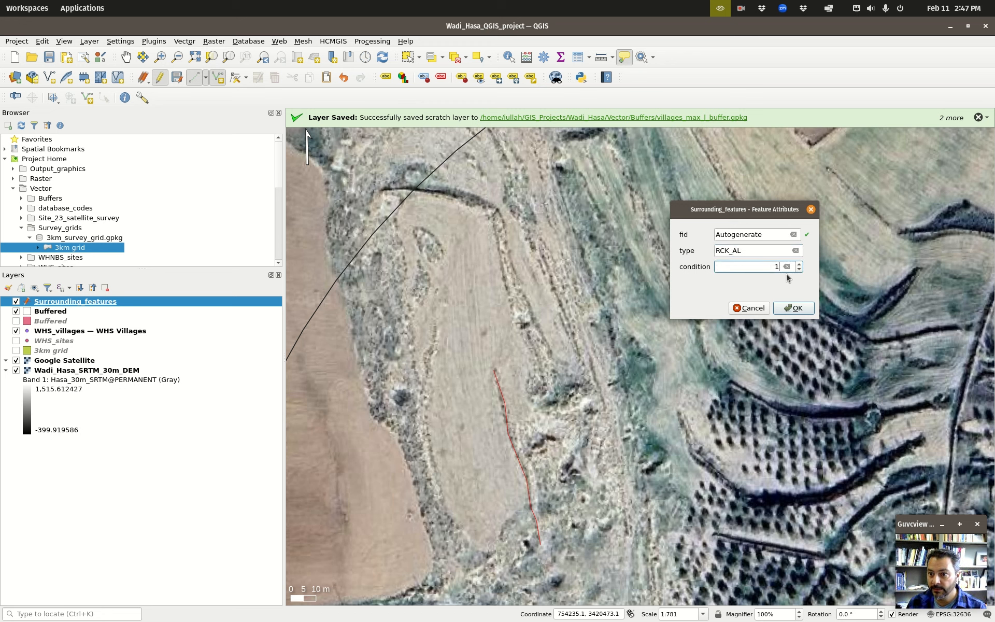
{"action": "left_click", "coordinate": [803, 311]}
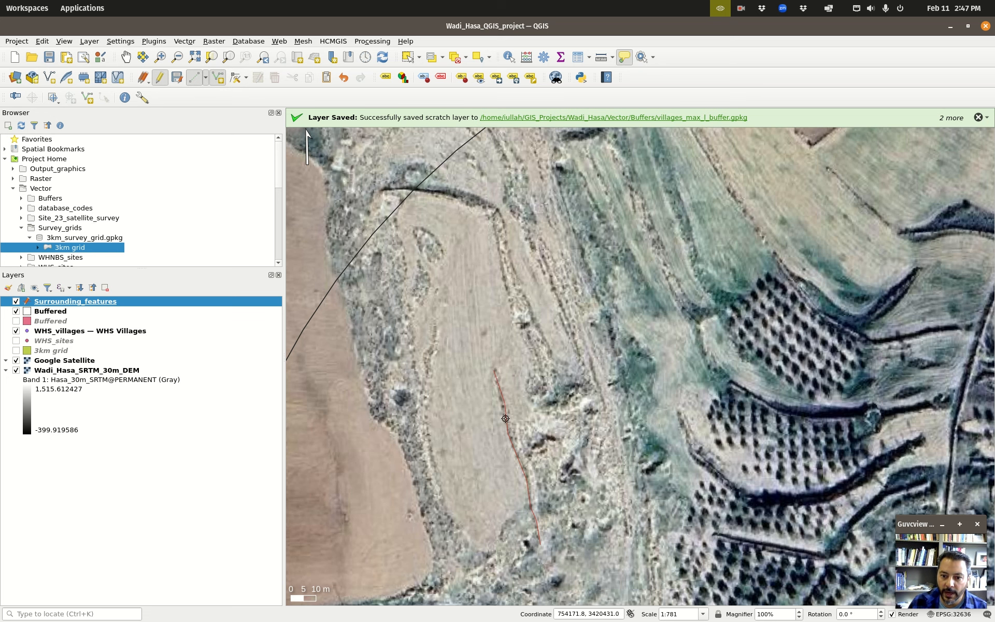
Step: With the Vertex Tool for the current layer, move the northwestern line's second vertex onto the alignment and reposition its northern end vertex at the alignment's tip
{"action": "scroll", "coordinate": [505, 404], "scroll_direction": "up", "scroll_amount": 1}
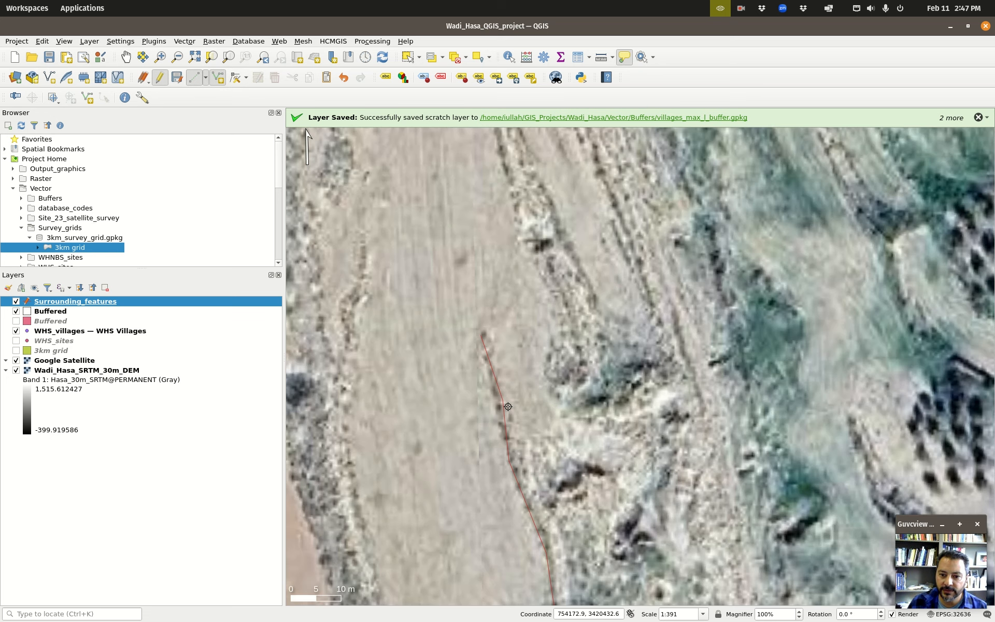
{"action": "left_click", "coordinate": [246, 79]}
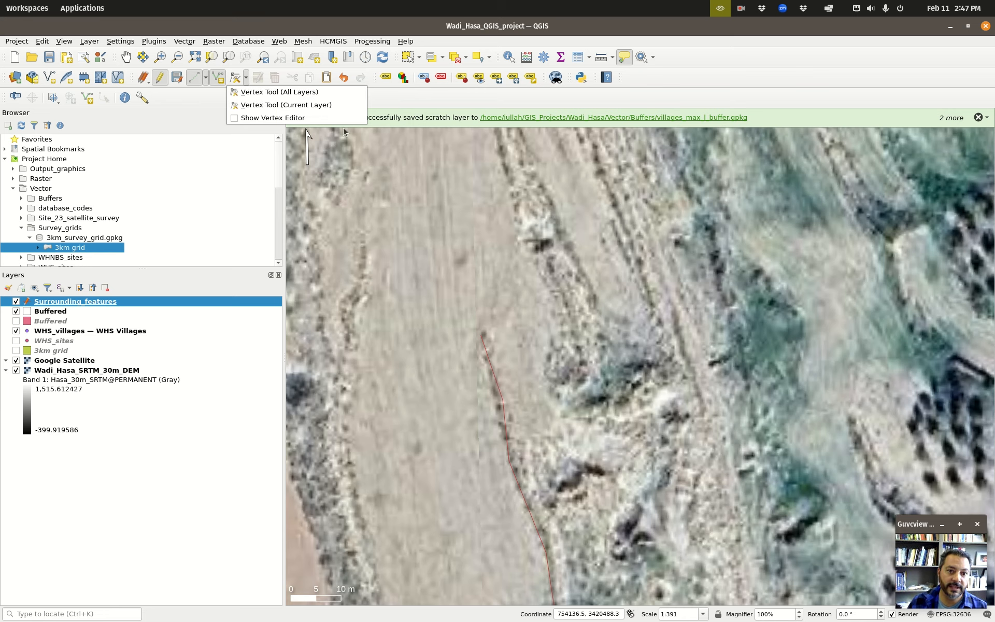
{"action": "left_click", "coordinate": [302, 105]}
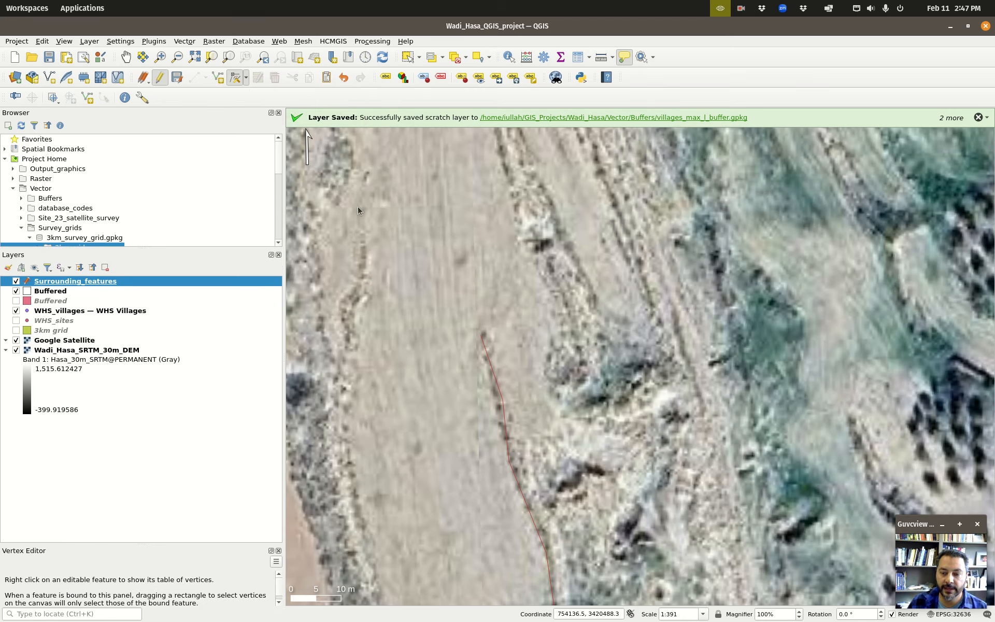
{"action": "left_click", "coordinate": [503, 400]}
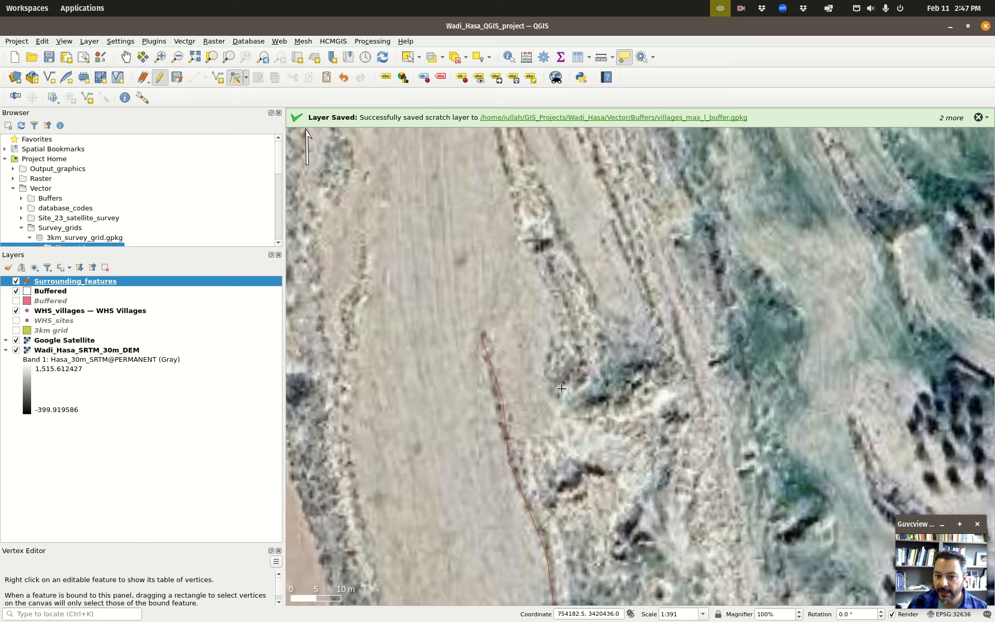
{"action": "left_click", "coordinate": [497, 403]}
{"action": "left_click", "coordinate": [485, 337]}
{"action": "left_click", "coordinate": [570, 343]}
{"action": "left_click", "coordinate": [569, 344]}
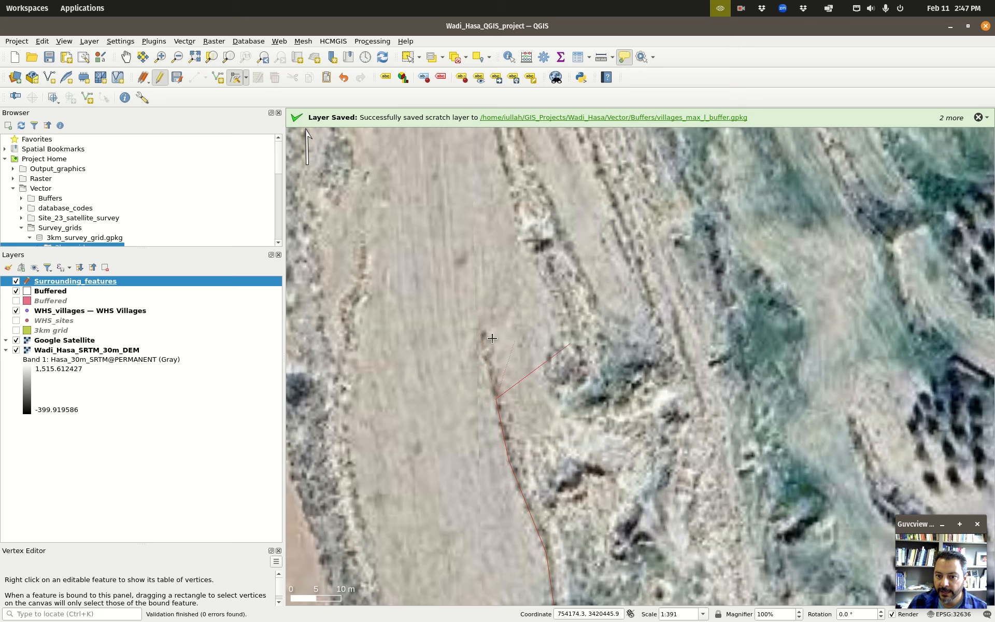
{"action": "left_click", "coordinate": [484, 331]}
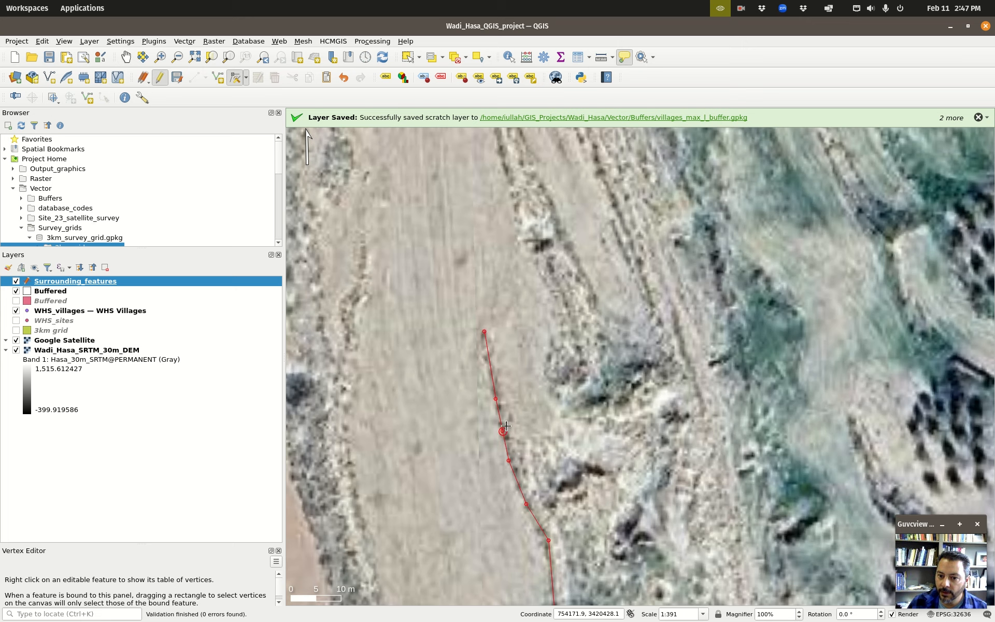
Step: Insert a vertex in the northernmost segment of the northwestern line and place it on the alignment
{"action": "double_click", "coordinate": [490, 361]}
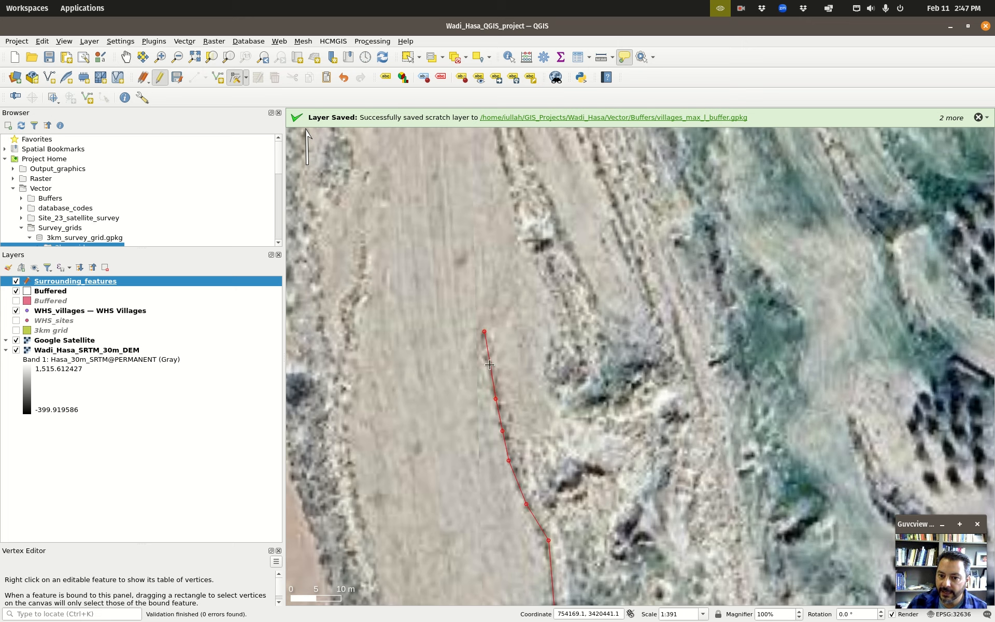
{"action": "left_click", "coordinate": [464, 366]}
{"action": "left_click", "coordinate": [464, 366]}
{"action": "left_click", "coordinate": [487, 360]}
Step: Check the adjusted northwestern line against the imagery and save the Surrounding_features layer edits
{"action": "scroll", "coordinate": [528, 494], "scroll_direction": "down", "scroll_amount": 1}
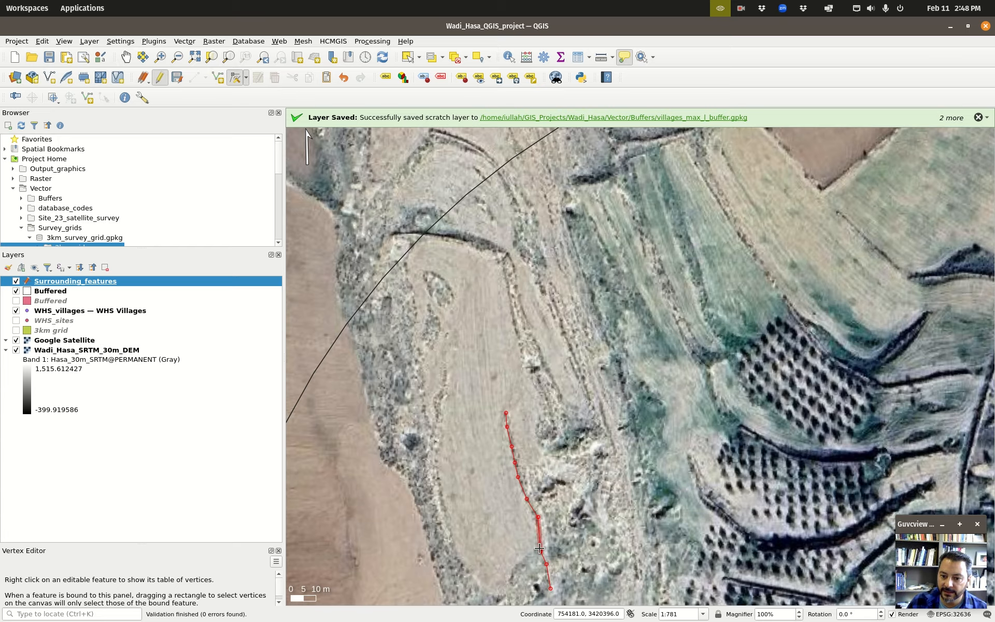
{"action": "scroll", "coordinate": [541, 569], "scroll_direction": "up", "scroll_amount": 2}
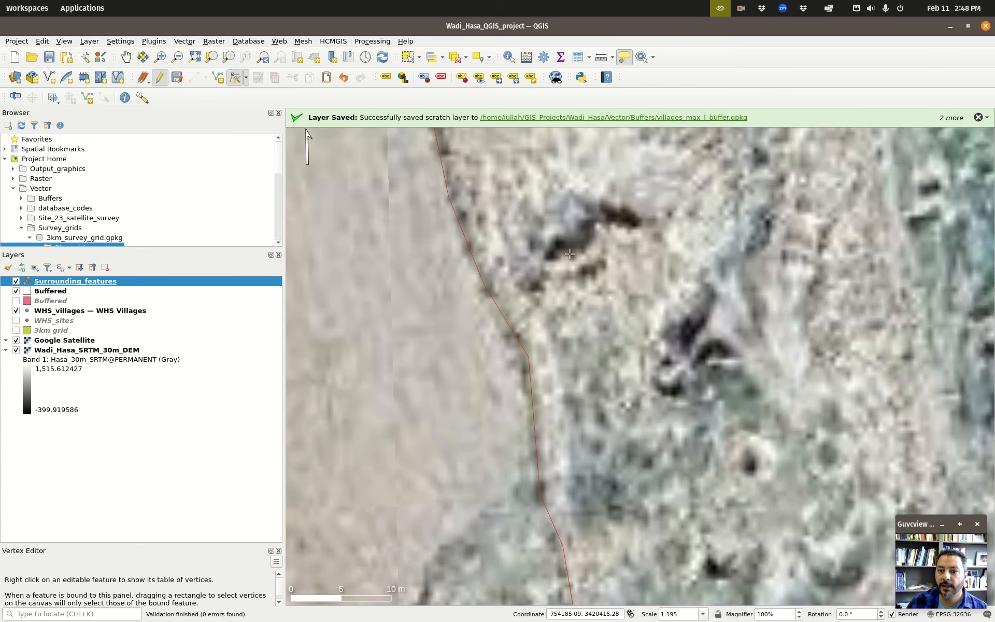
{"action": "scroll", "coordinate": [370, 282], "scroll_direction": "down", "scroll_amount": 1}
{"action": "scroll", "coordinate": [455, 259], "scroll_direction": "down", "scroll_amount": 2}
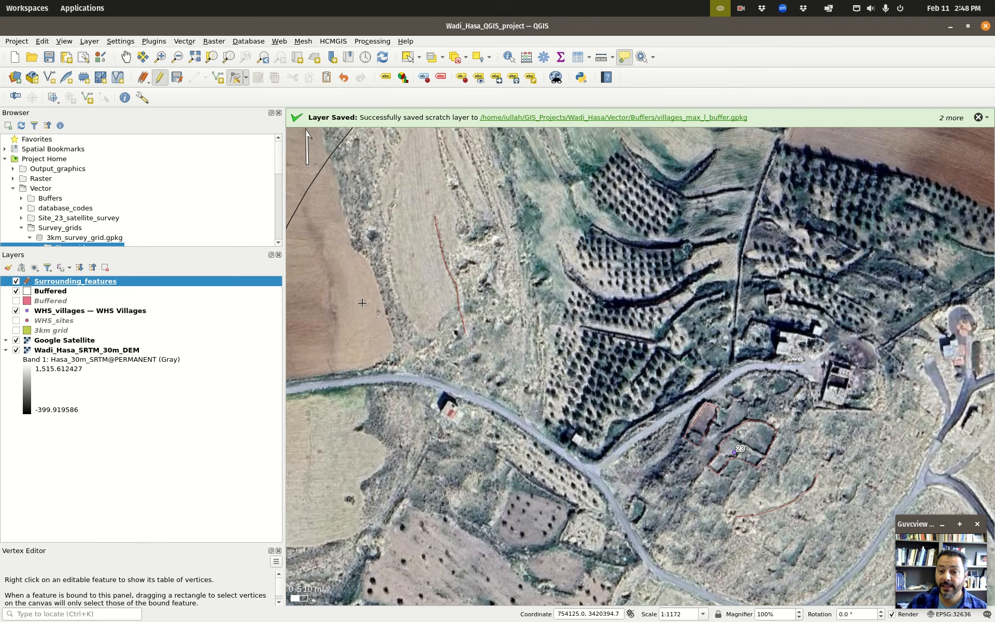
{"action": "scroll", "coordinate": [417, 219], "scroll_direction": "up", "scroll_amount": 1}
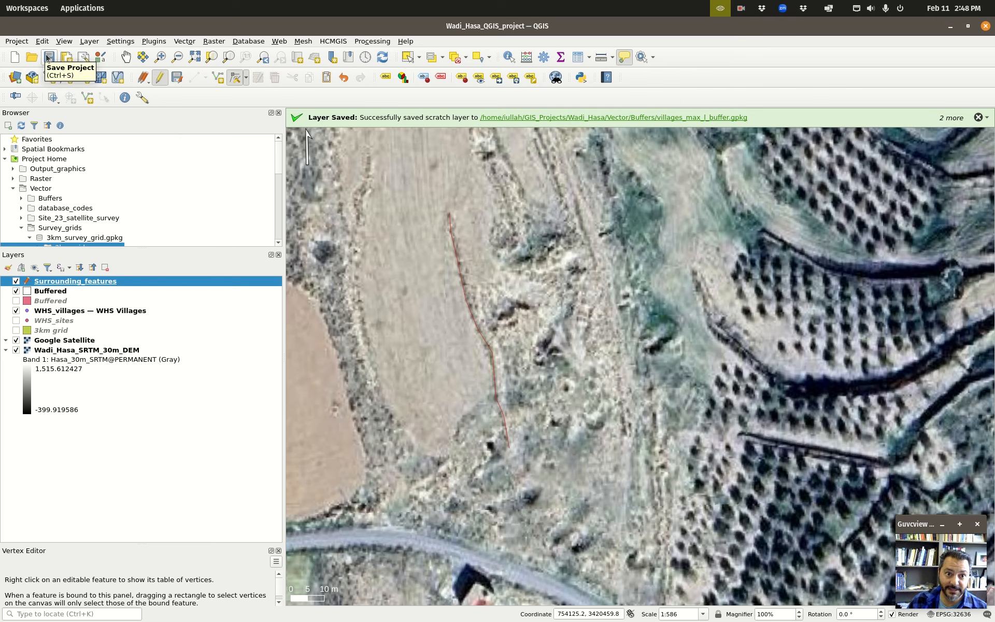
{"action": "left_click", "coordinate": [177, 77]}
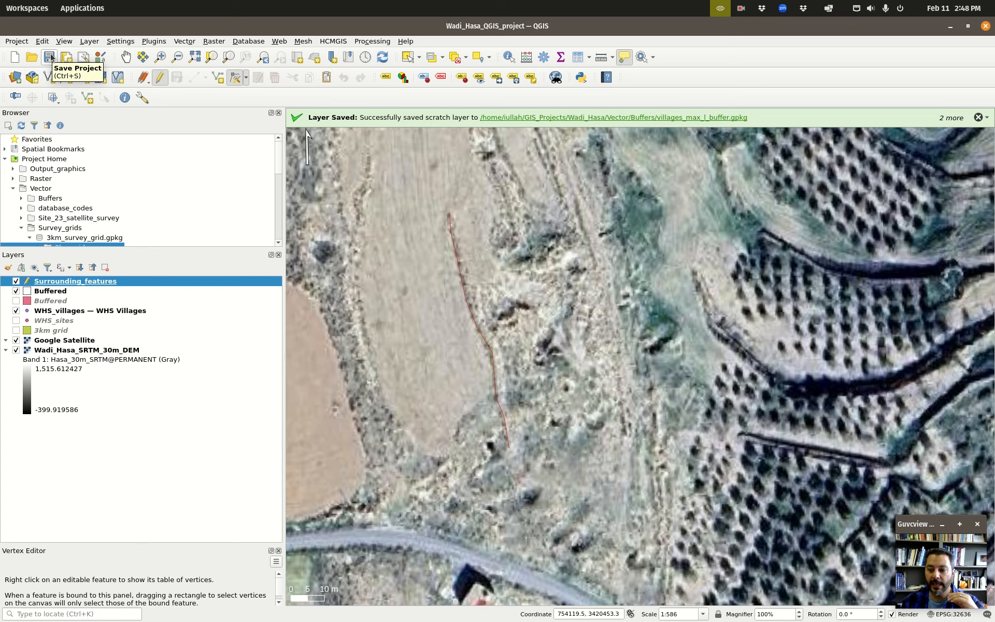
{"action": "scroll", "coordinate": [565, 343], "scroll_direction": "down", "scroll_amount": 2}
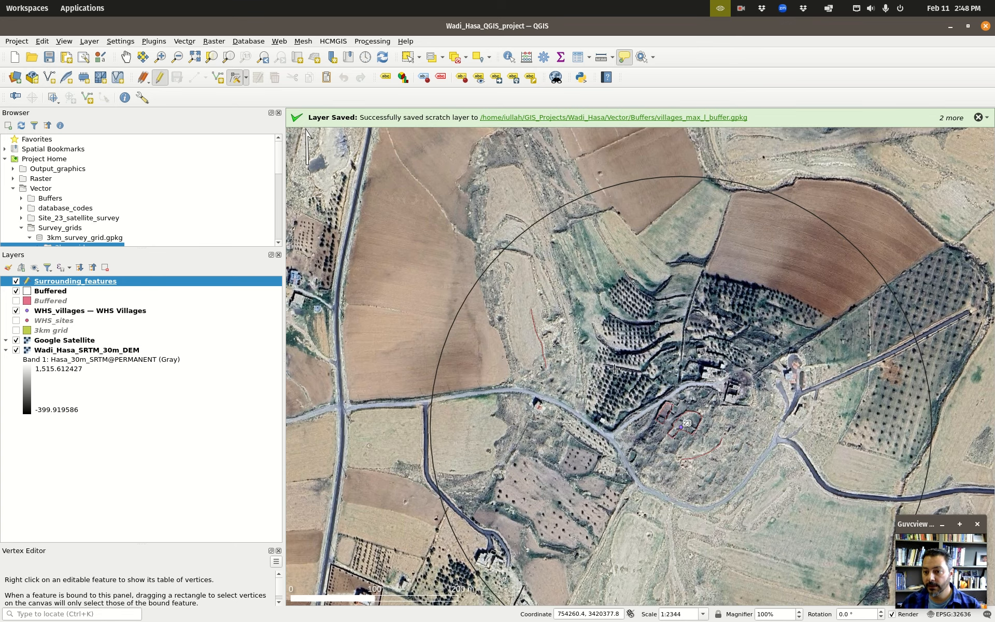
{"action": "scroll", "coordinate": [673, 379], "scroll_direction": "up", "scroll_amount": 1}
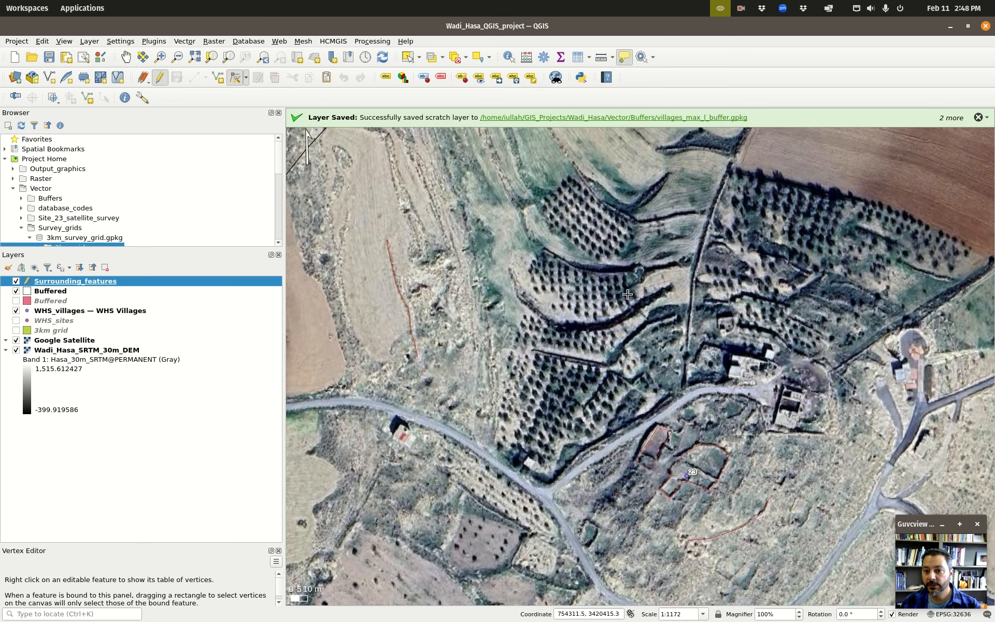
{"action": "scroll", "coordinate": [627, 294], "scroll_direction": "up", "scroll_amount": 1}
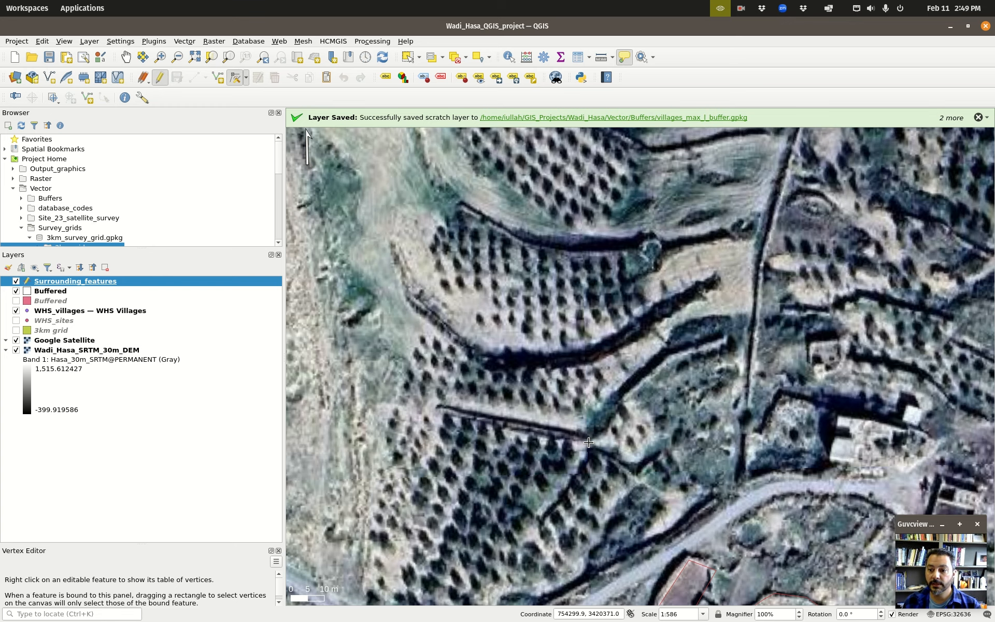
{"action": "scroll", "coordinate": [589, 442], "scroll_direction": "down", "scroll_amount": 2}
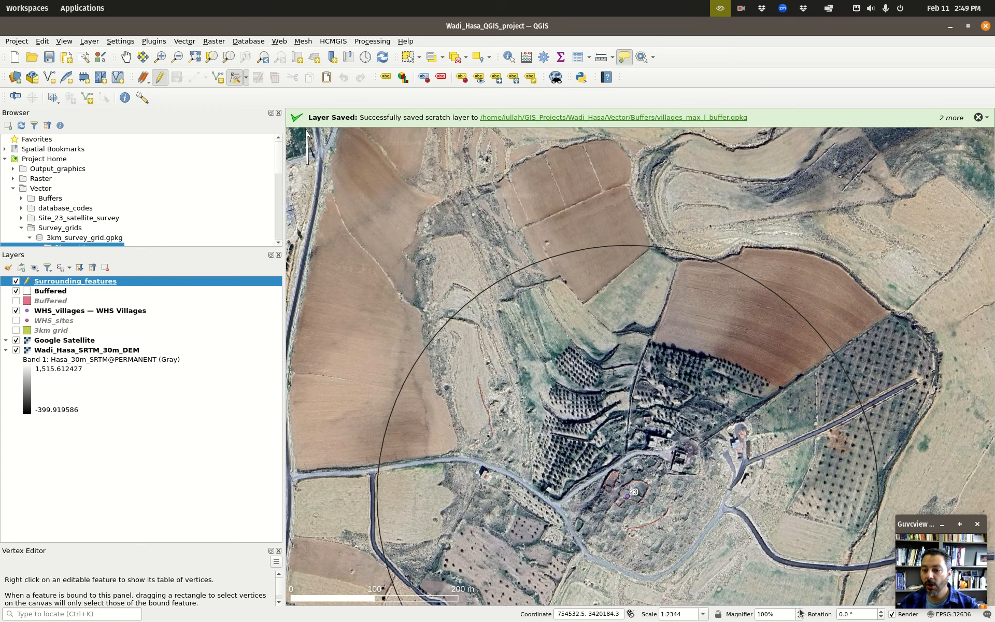